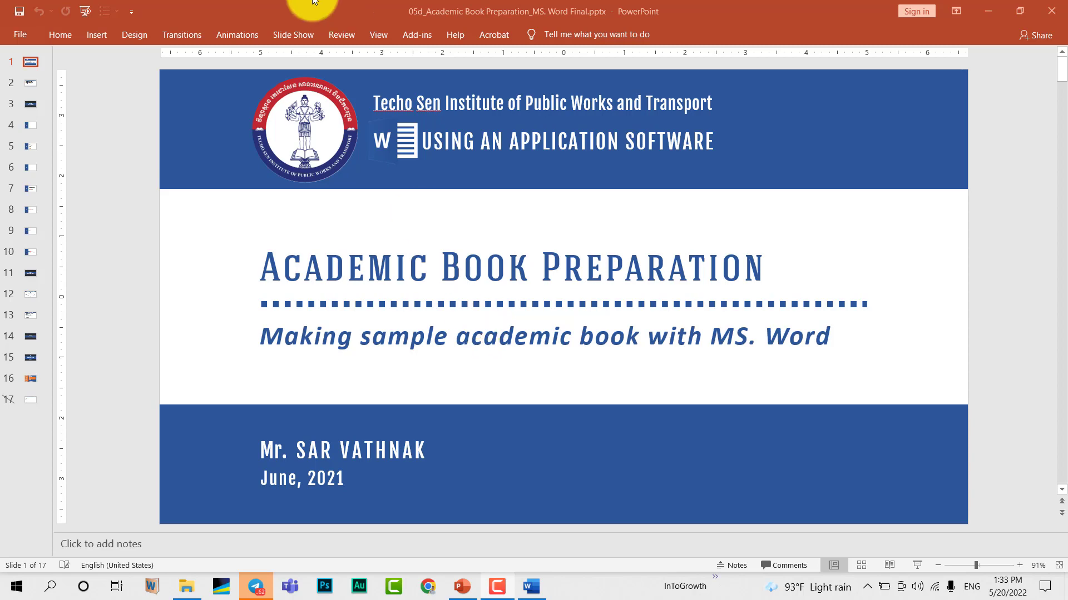
- Advance from the title slide to slide 4, 'Step 1', on drafting a table of contents
left_click(30, 84)
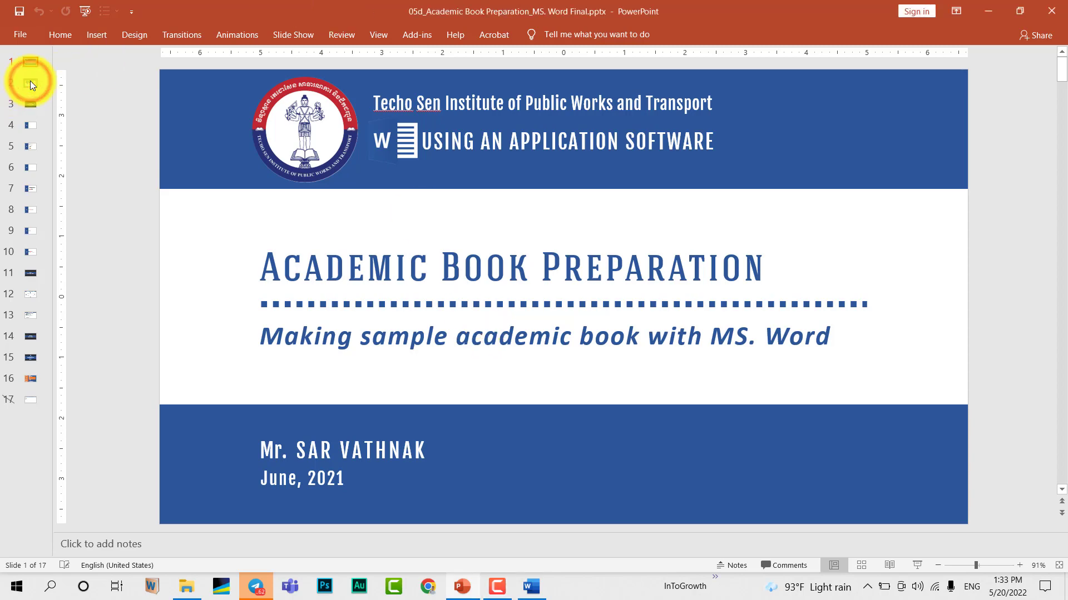
key("Down")
key("Down")
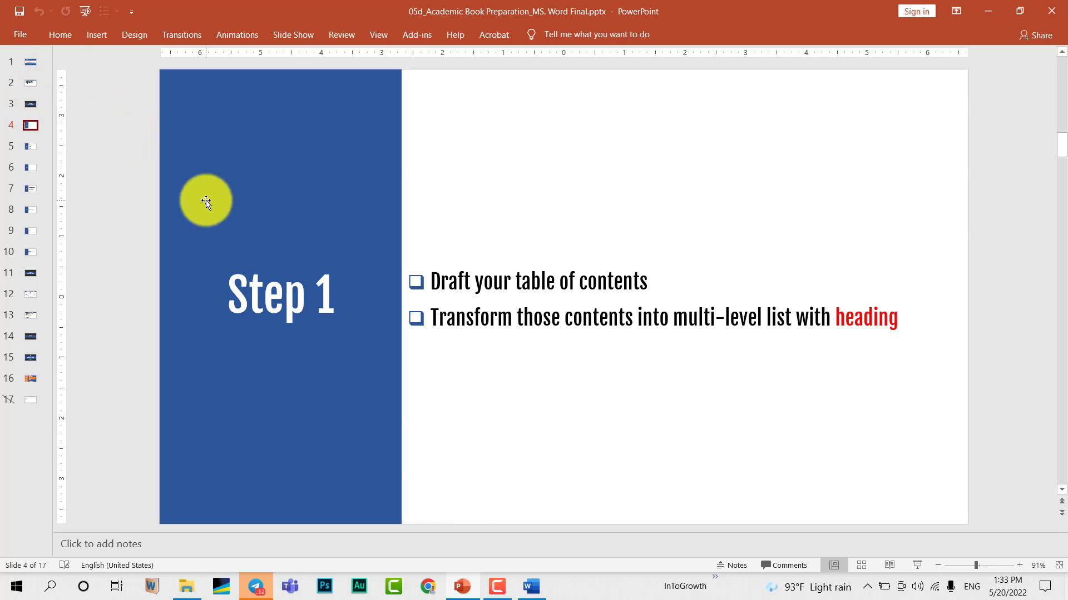
left_click(436, 322)
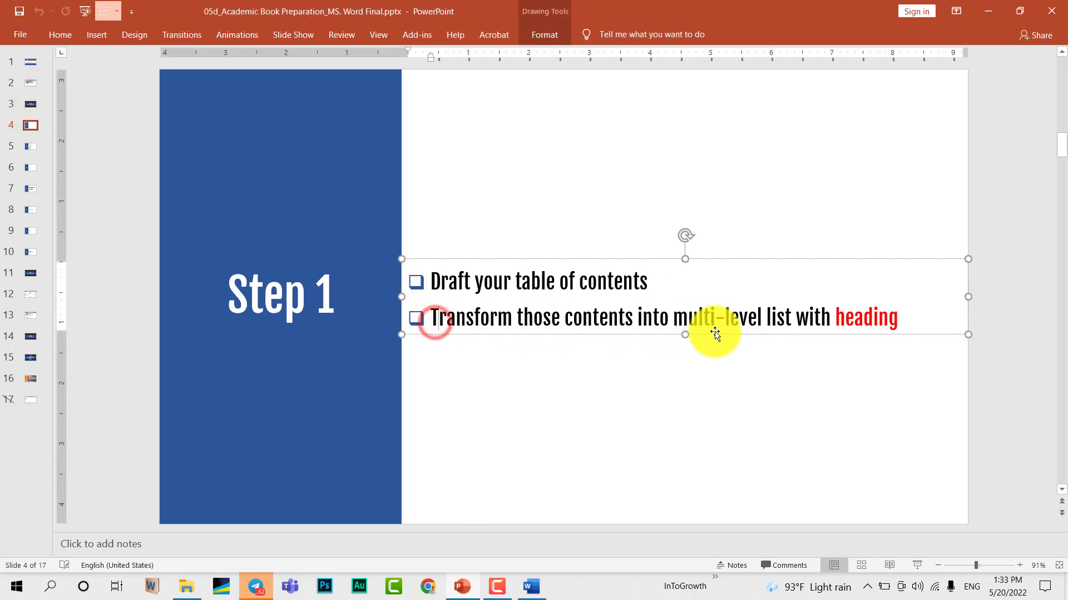
left_click(616, 349)
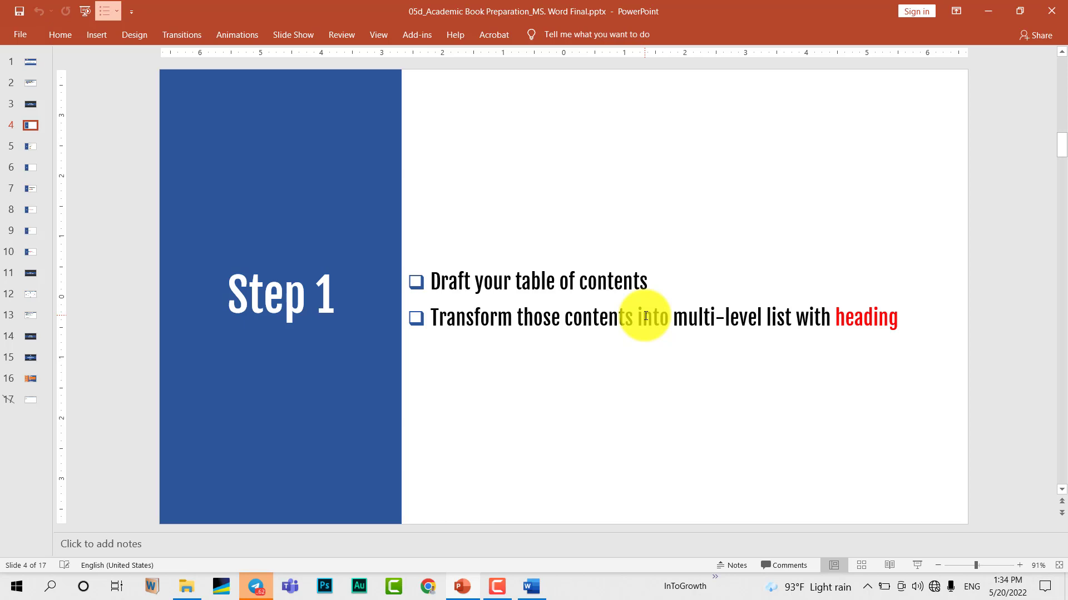
- Scroll the deck to slide 5, 'Step 2', about the cover page and book sections
scroll(645, 316, "down", 1)
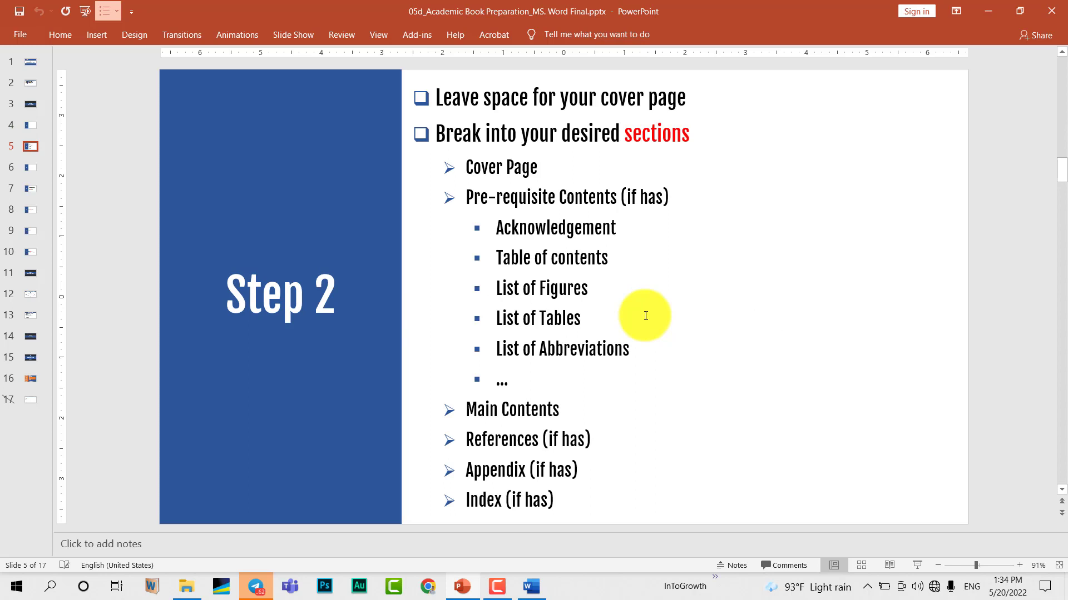
scroll(645, 316, "up", 1)
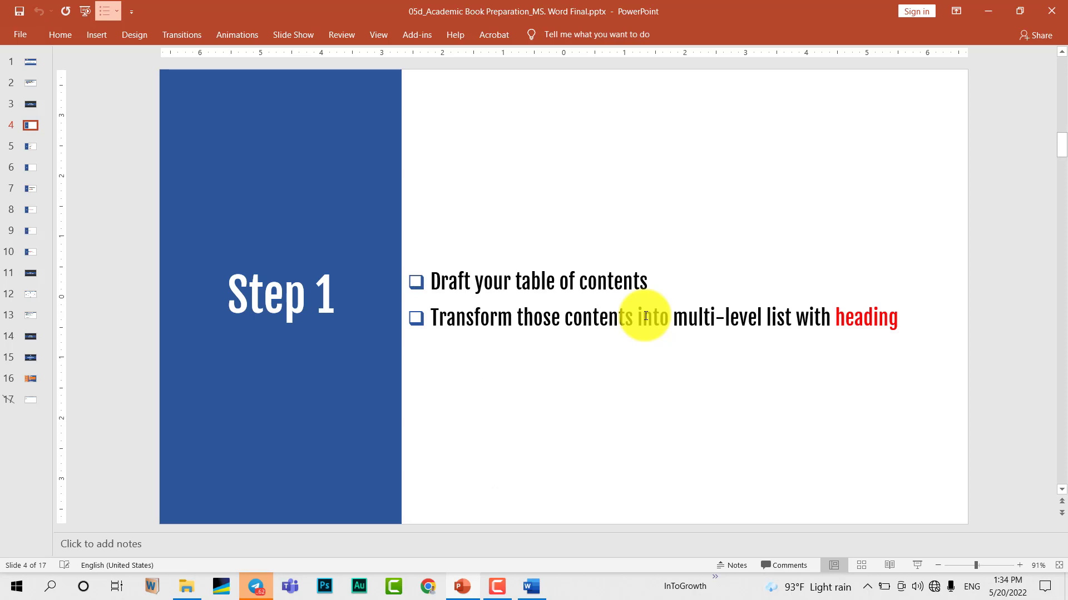
scroll(645, 316, "down", 1)
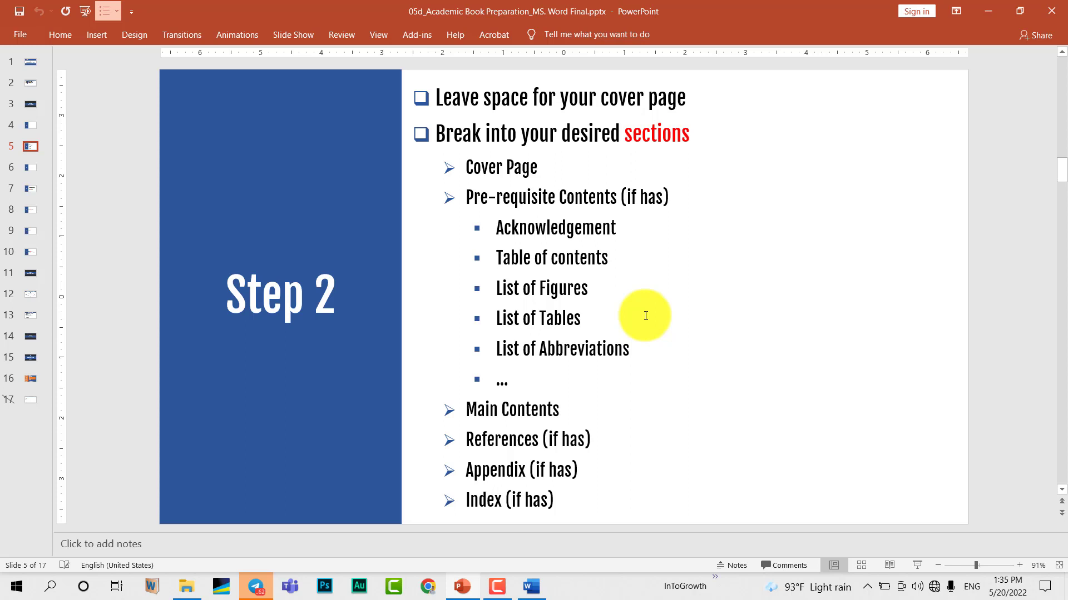
- Select the 'Main Contents' entry in the Step 2 section list
left_click(606, 234)
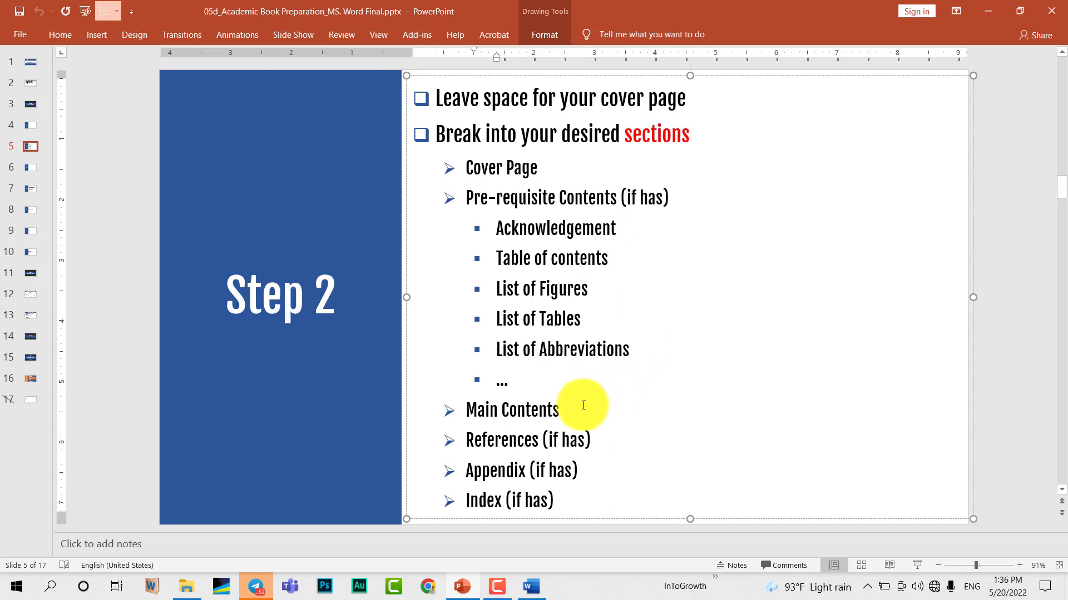
left_click_drag(562, 410, 477, 409)
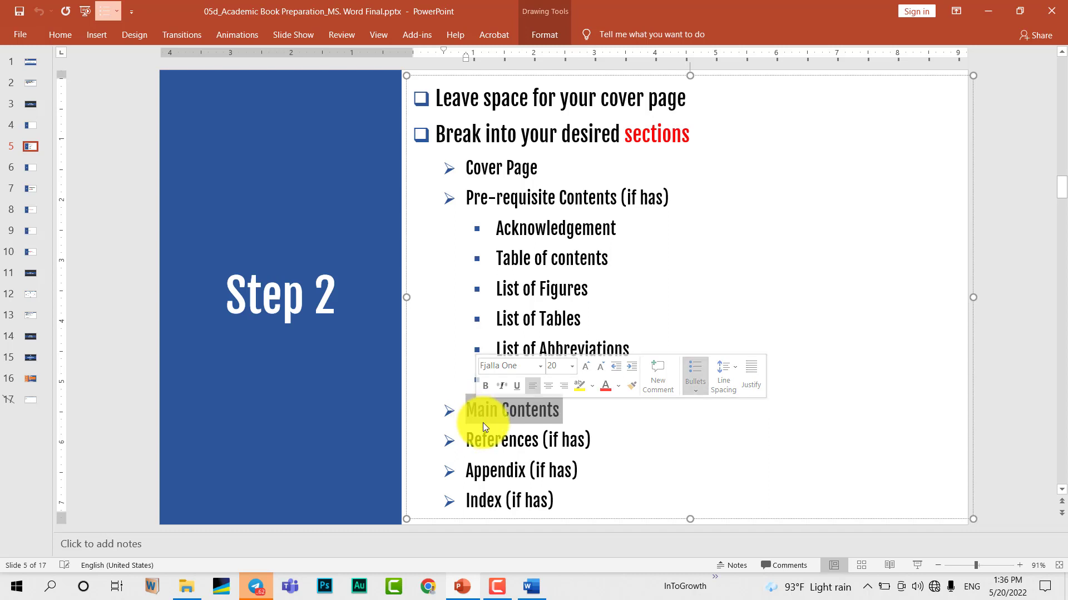
- Select the word 'References' in the Step 2 bullet list
double_click(487, 430)
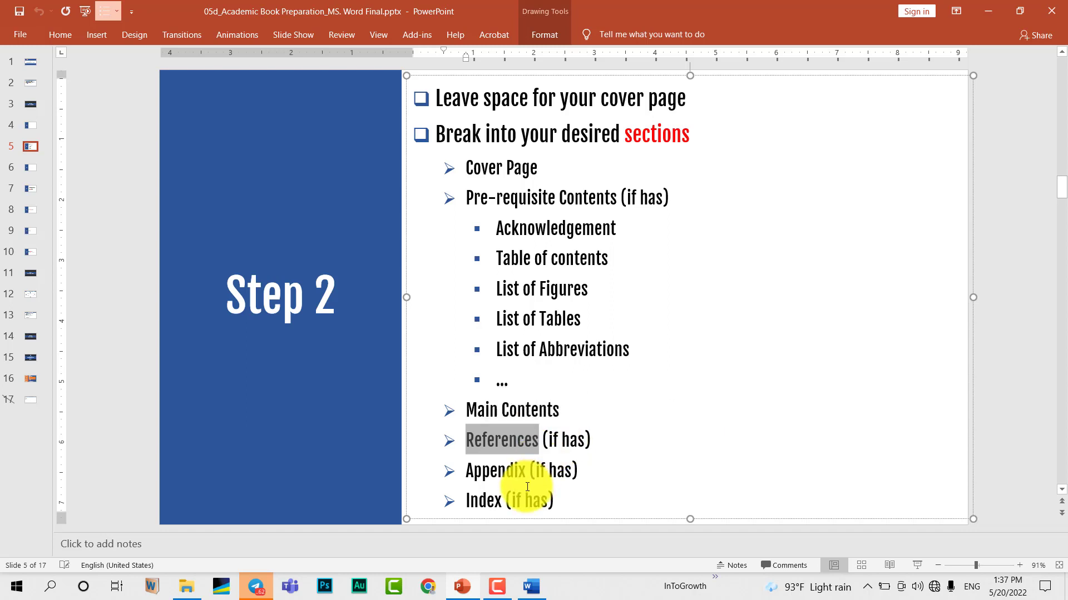
left_click(525, 445)
double_click(510, 470)
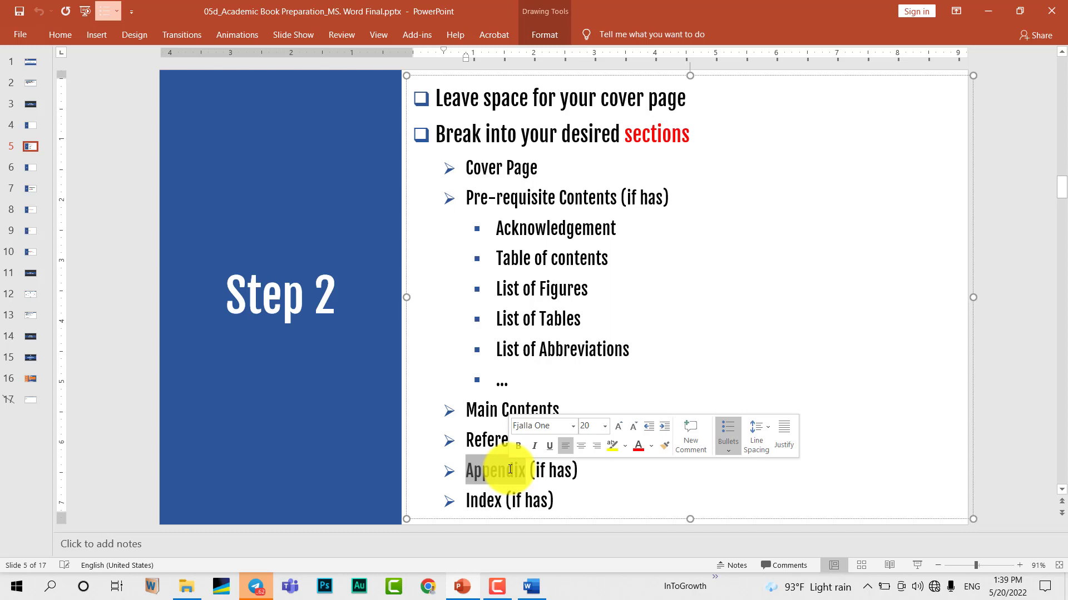
double_click(488, 498)
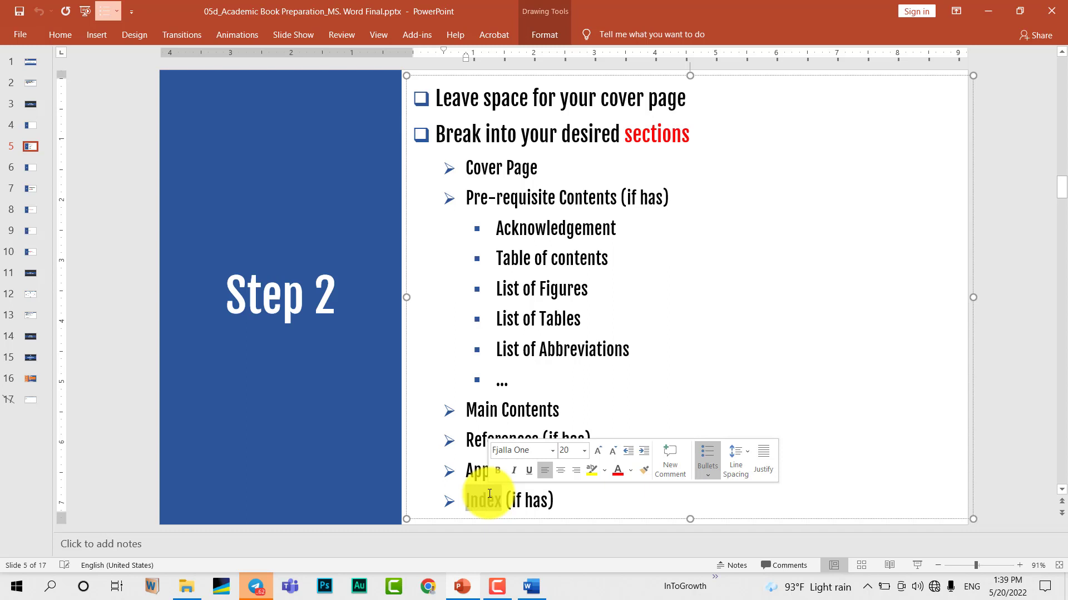
left_click(507, 509)
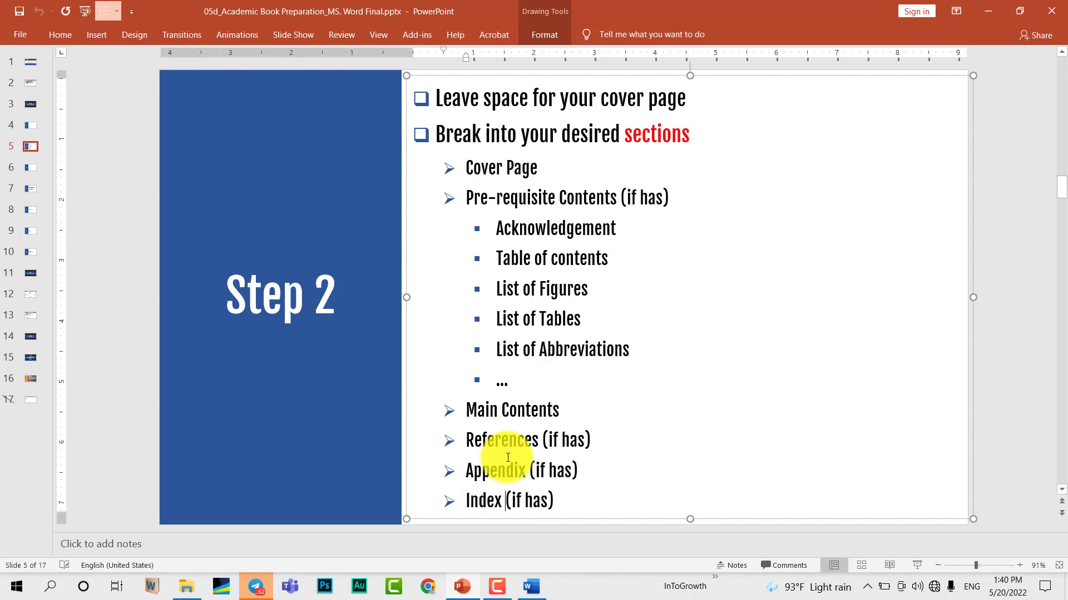
- Select the sub-bullets from 'Acknowledgement' through 'List of Abbreviations' on the Step 2 slide
left_click(646, 228)
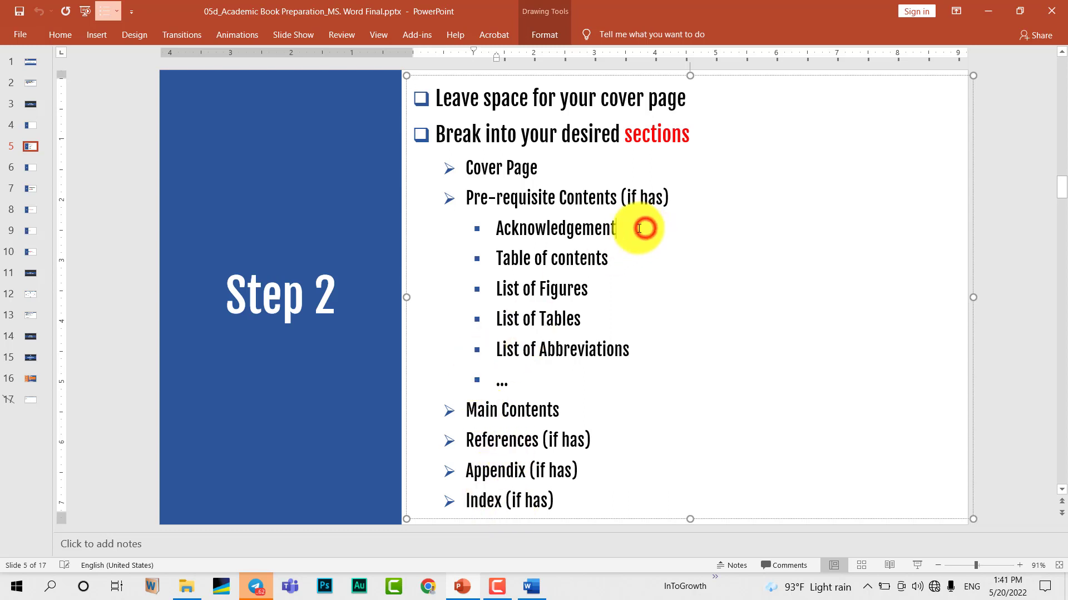
mouse_move(495, 235)
left_mouse_down()
mouse_move(612, 298)
mouse_move(655, 350)
left_mouse_up()
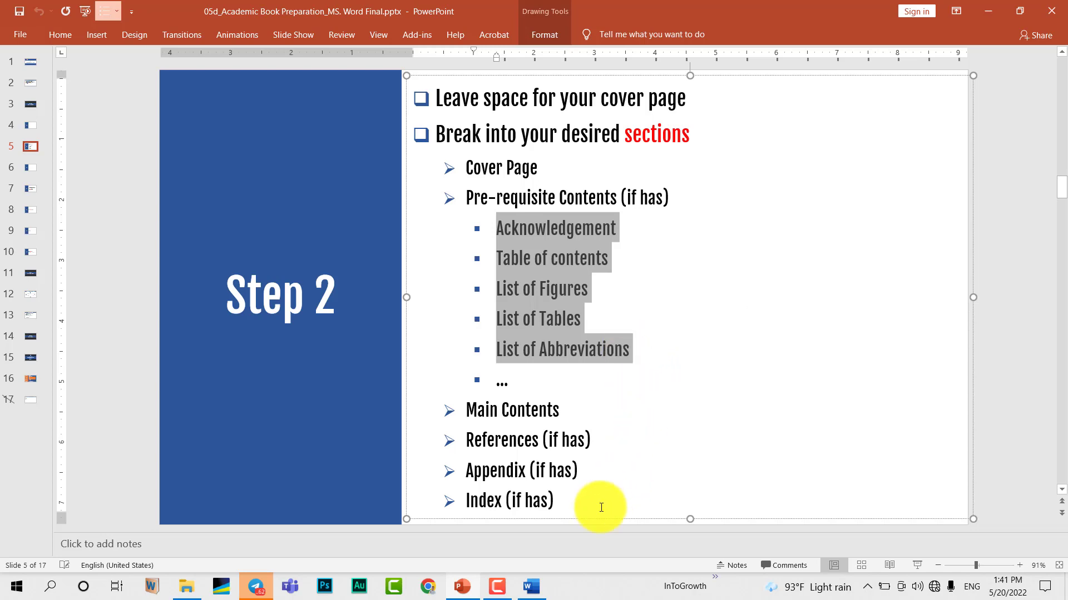
- In Word's blank Document1, review the page and section break types under Layout > Breaks
left_click(543, 593)
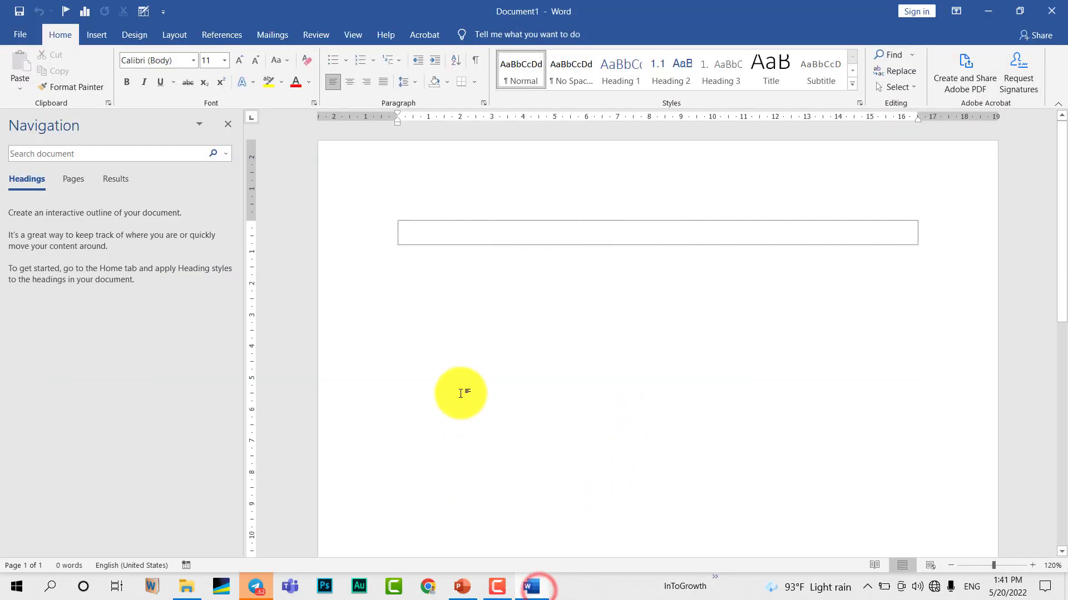
left_click(184, 34)
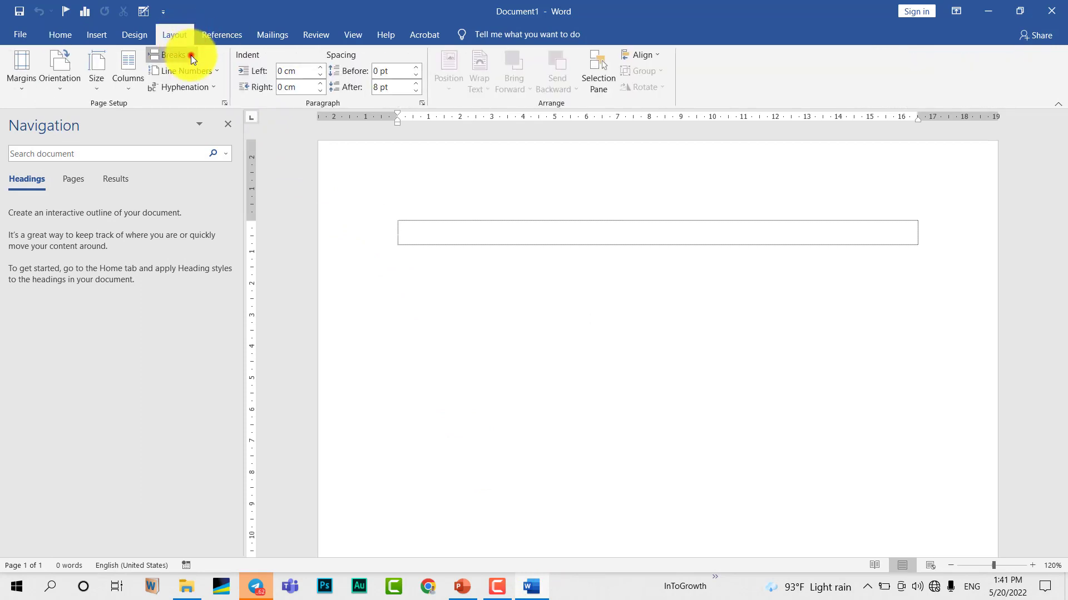
left_click(192, 55)
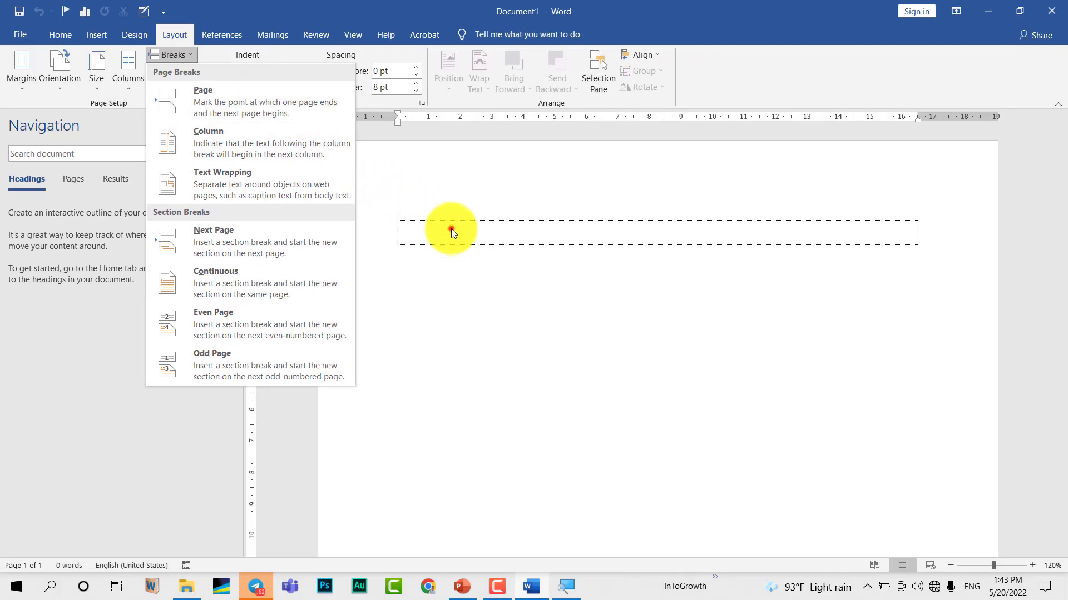
left_click(452, 229)
- Return to PowerPoint and show slide 6, 'Step 3', on header, footer and page numbering
key("alt+Tab")
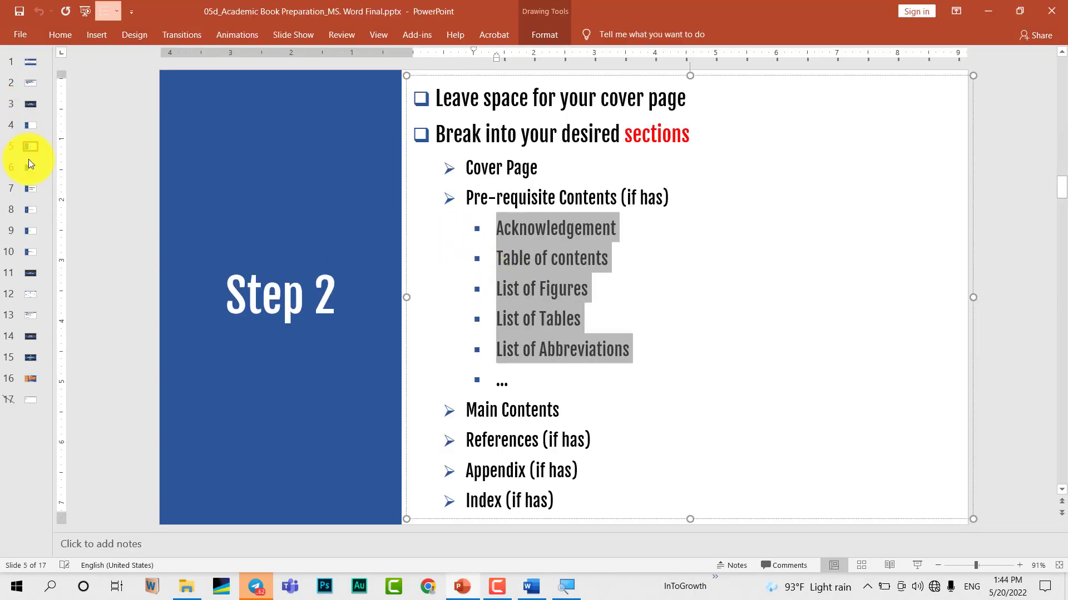
key("Right")
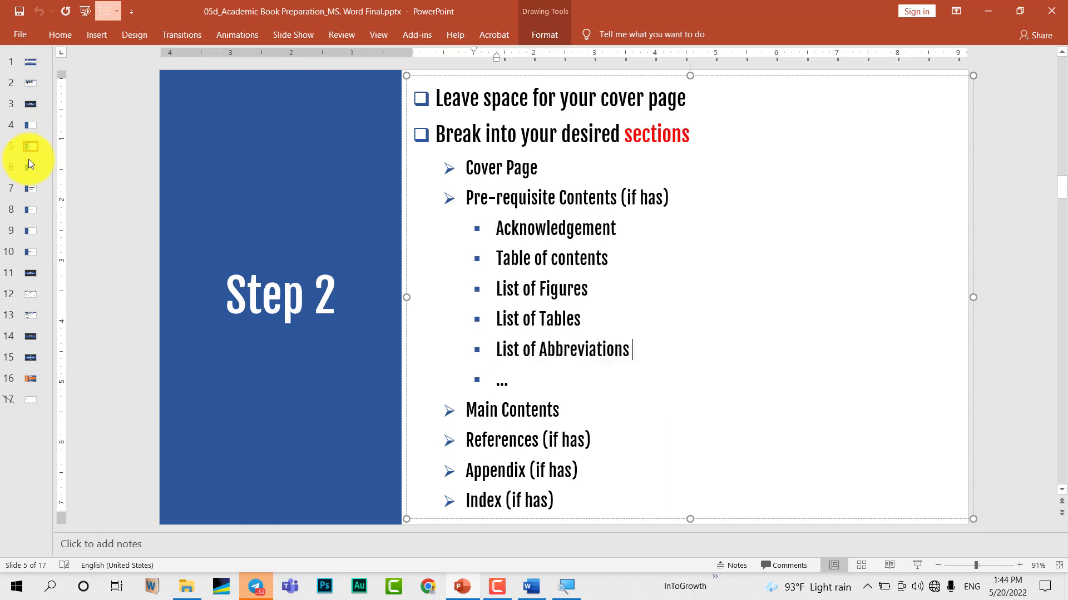
left_click(29, 170)
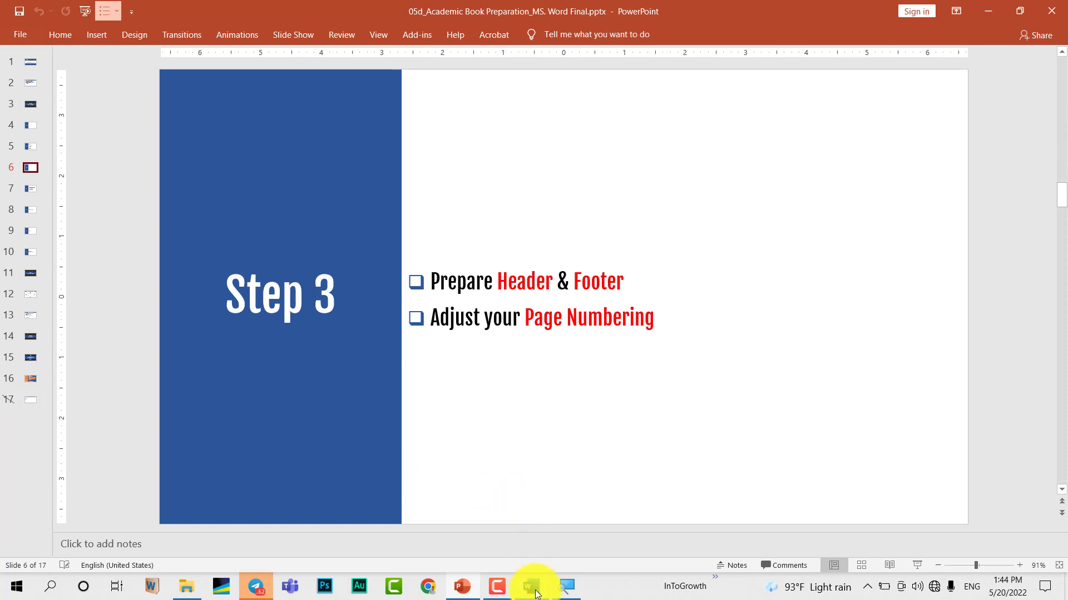
mouse_move(532, 586)
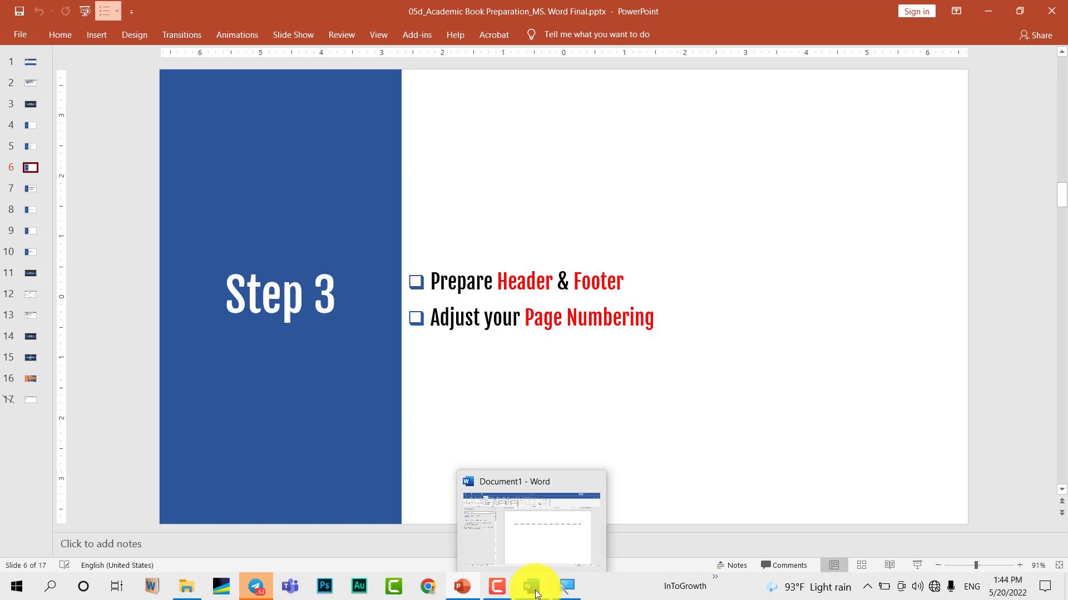
- Back in Word's Document1, choose A4 paper size and keep Portrait orientation
left_click(539, 555)
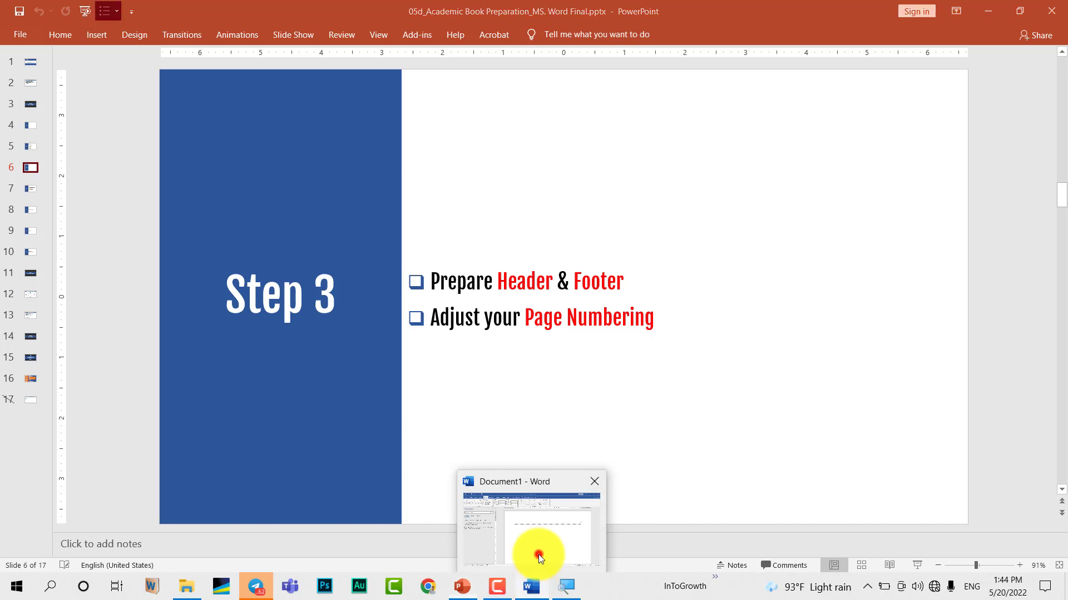
left_click(429, 238)
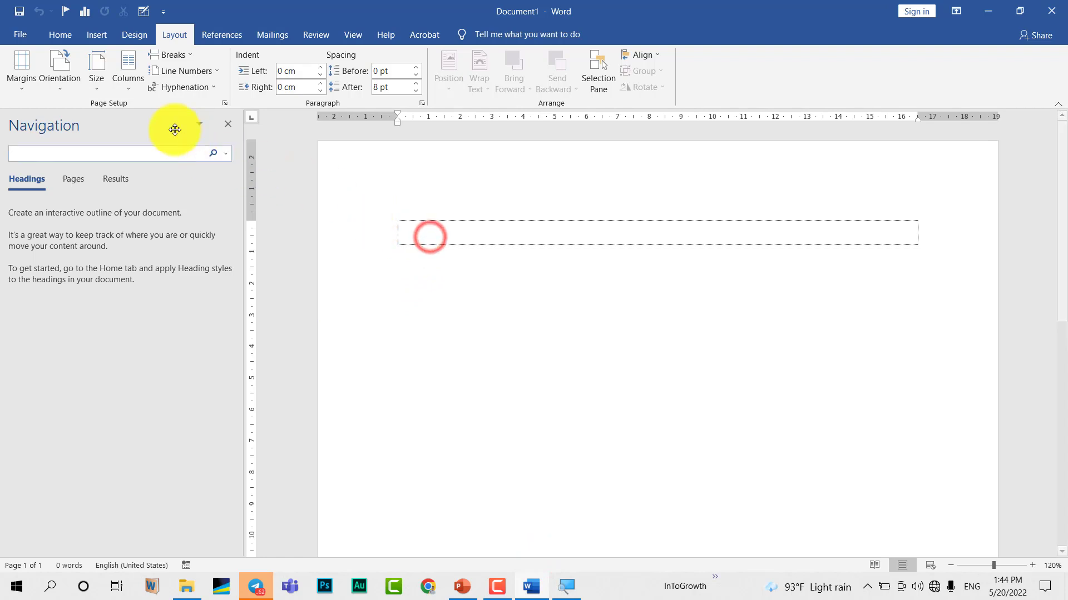
left_click(106, 85)
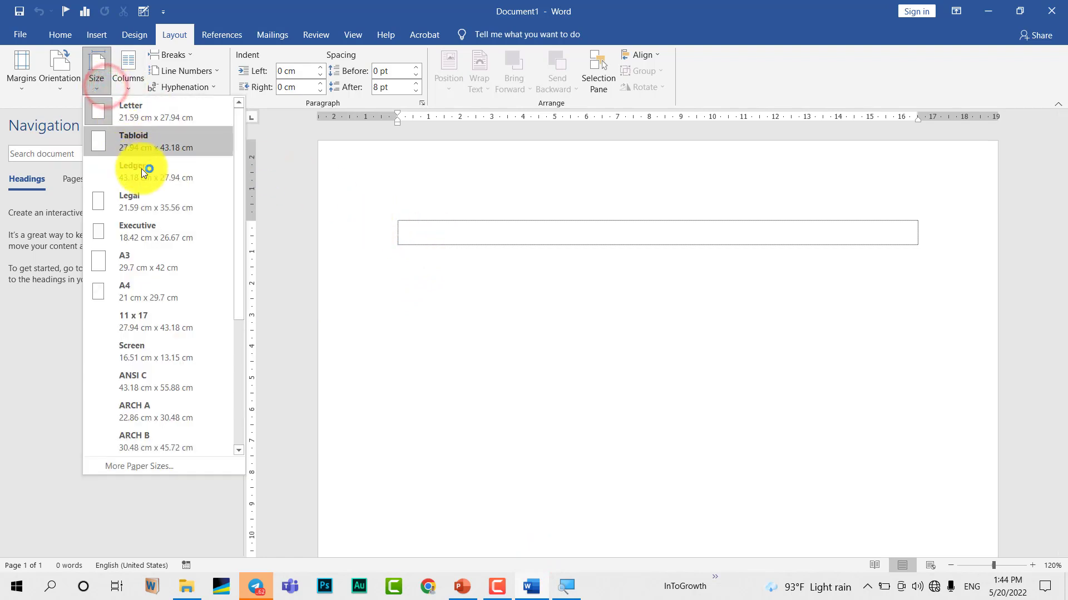
left_click(172, 286)
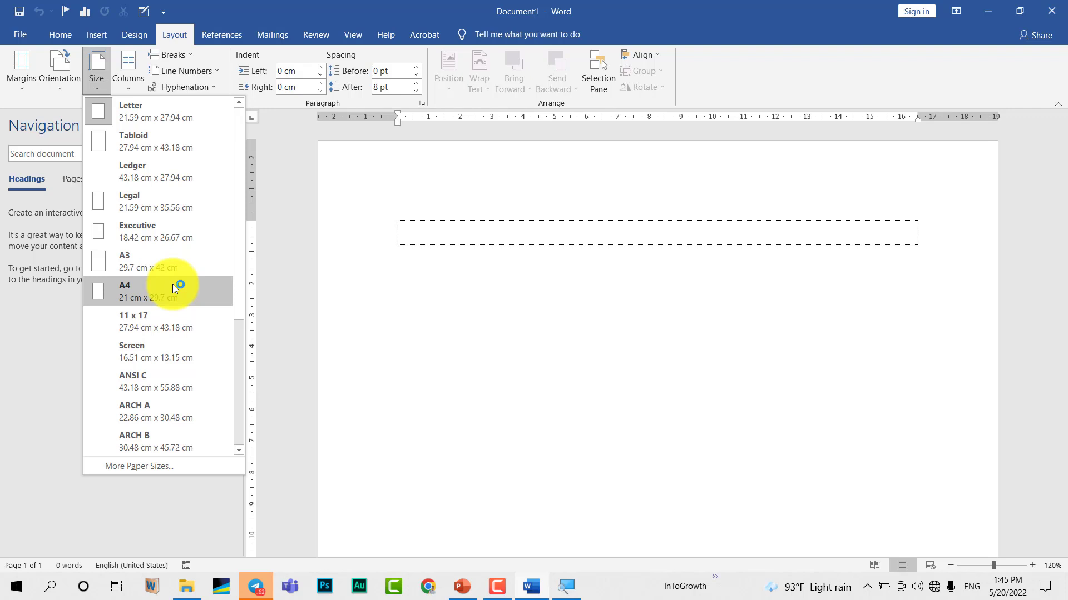
left_click(173, 287)
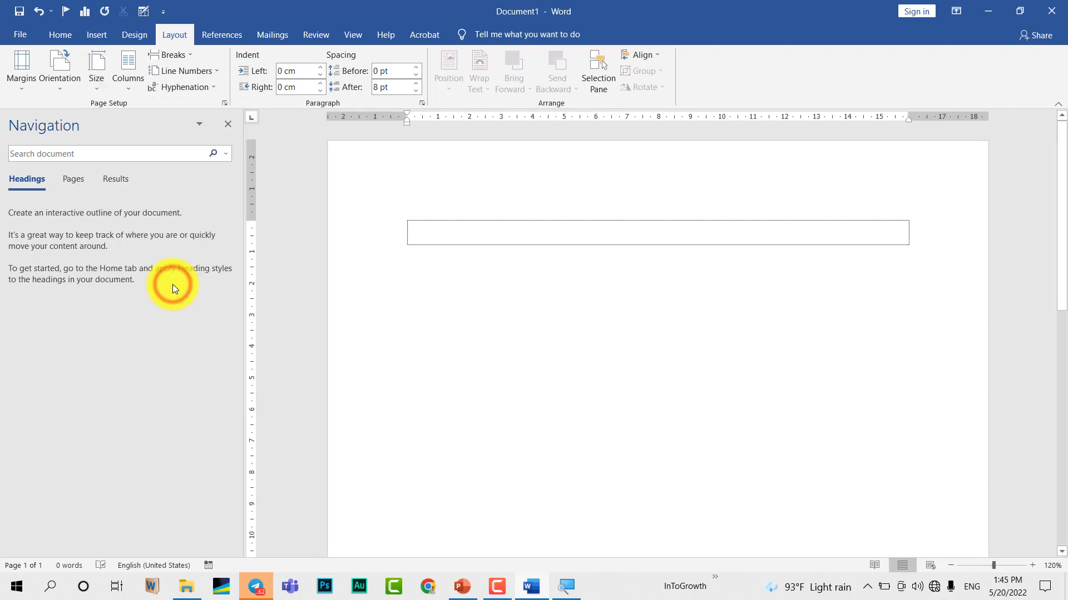
left_click(68, 83)
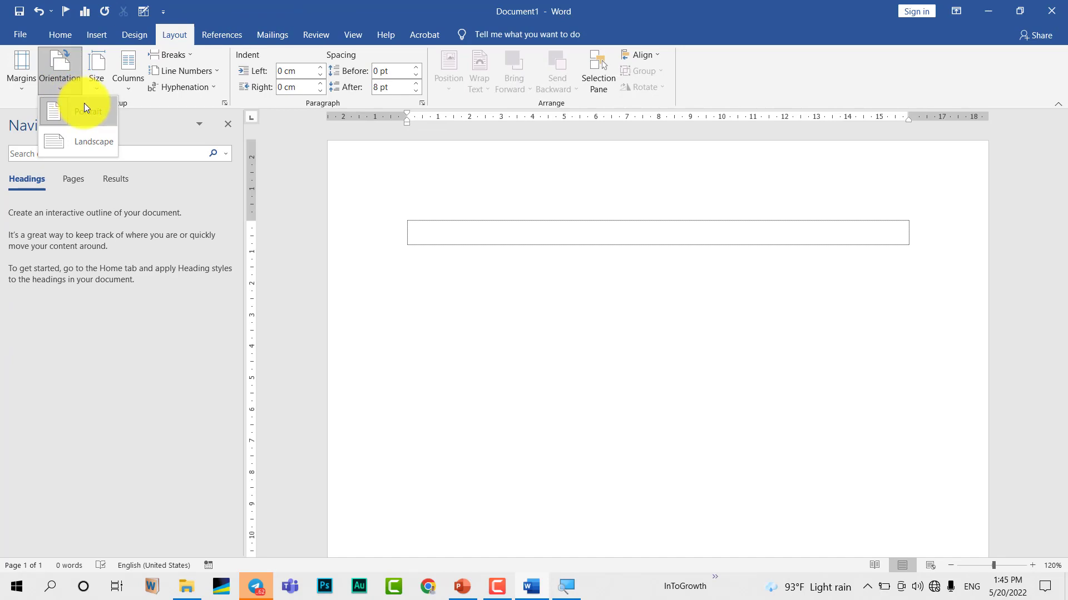
left_click(85, 105)
- In the Page Setup dialog's Margins tab, set Top, Left, Bottom and Right to 2 cm
left_click(224, 103)
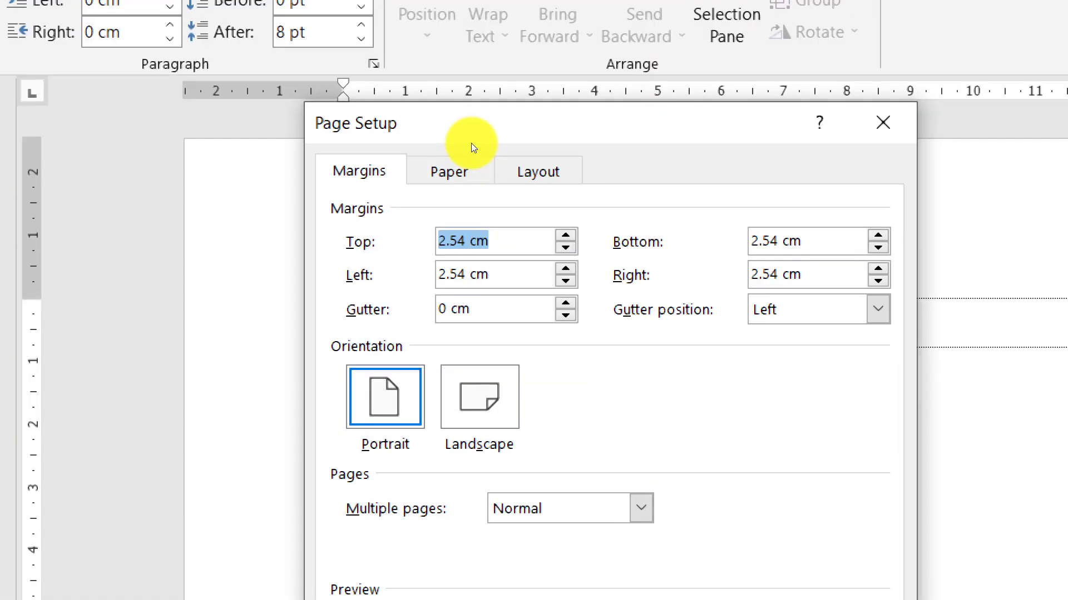
left_click_drag(481, 133, 269, 58)
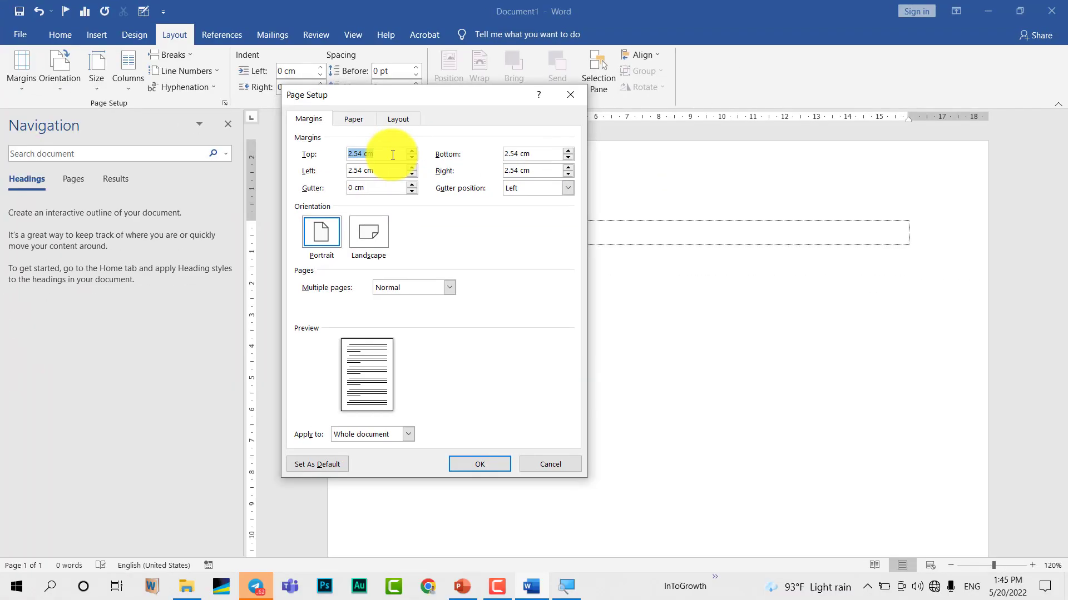
type("2")
left_click(381, 172)
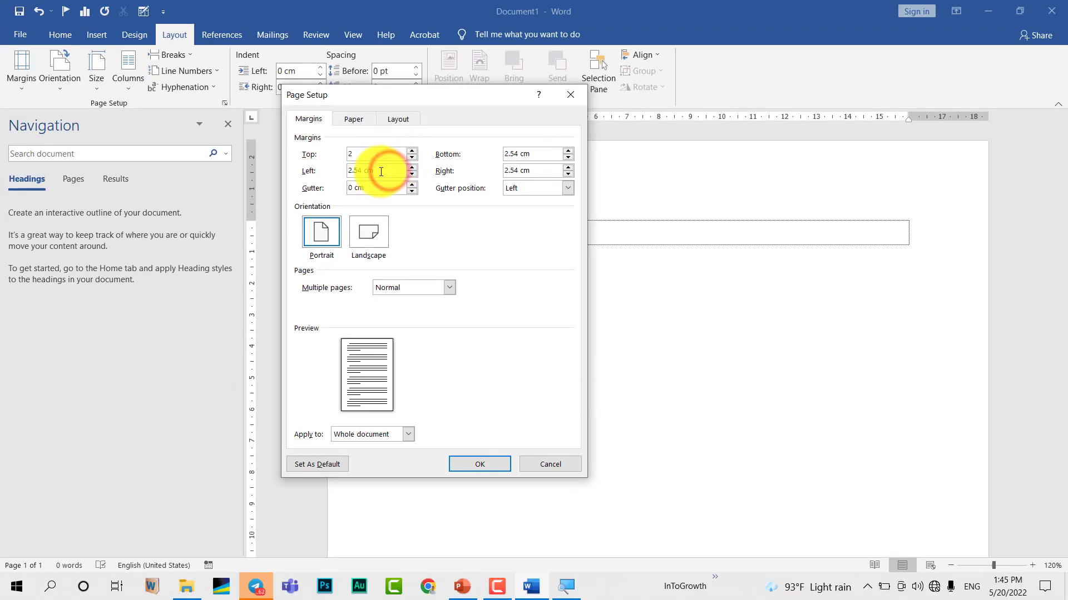
type("2")
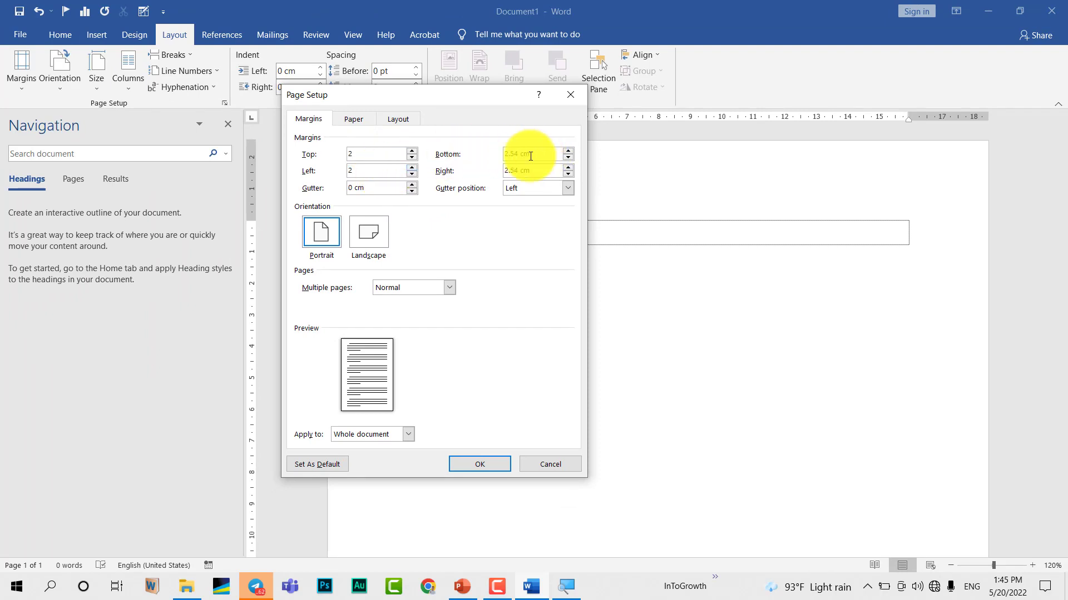
left_click(511, 153)
type("2")
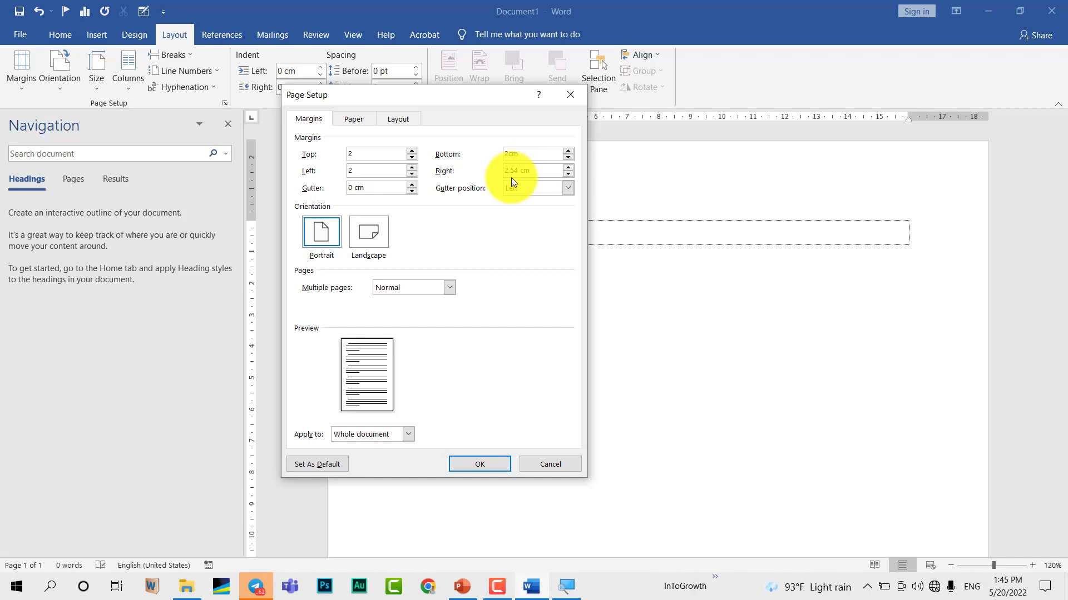
left_click(511, 171)
key("BackSpace")
key("BackSpace")
key("BackSpace")
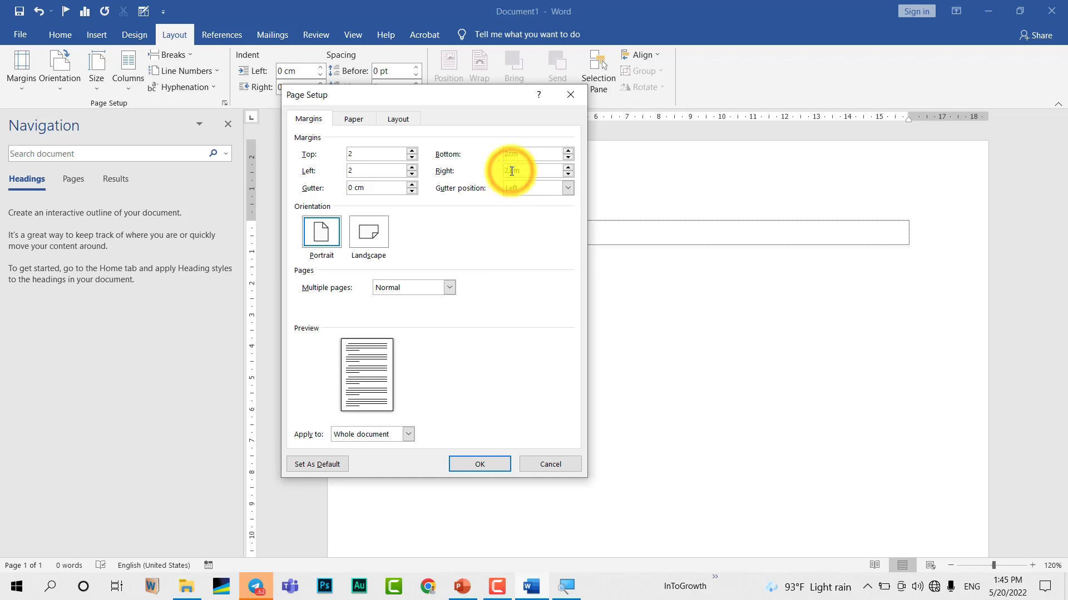
type("2")
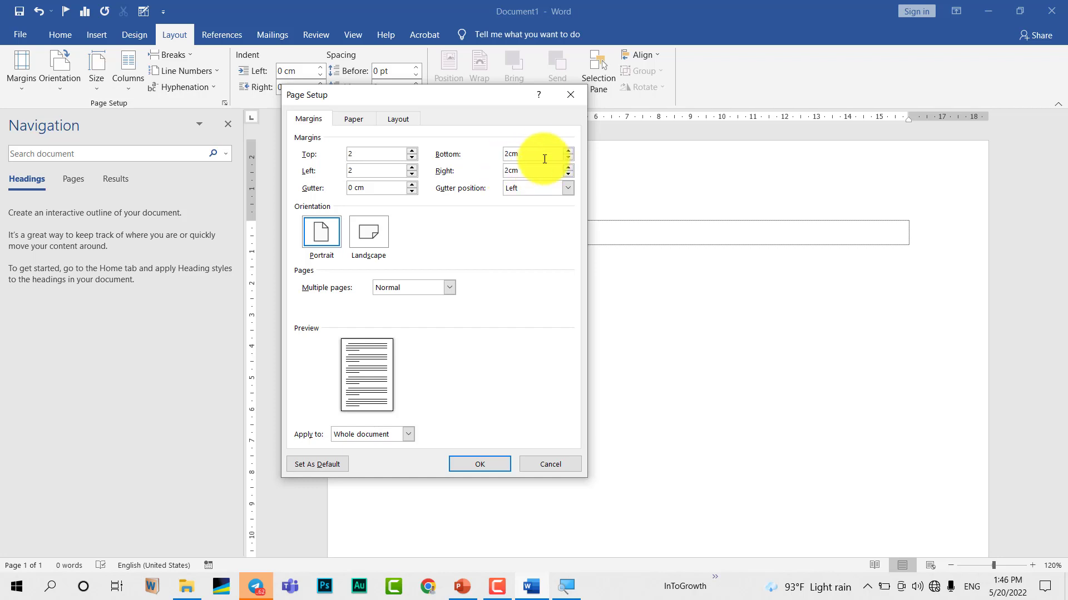
left_click(540, 153)
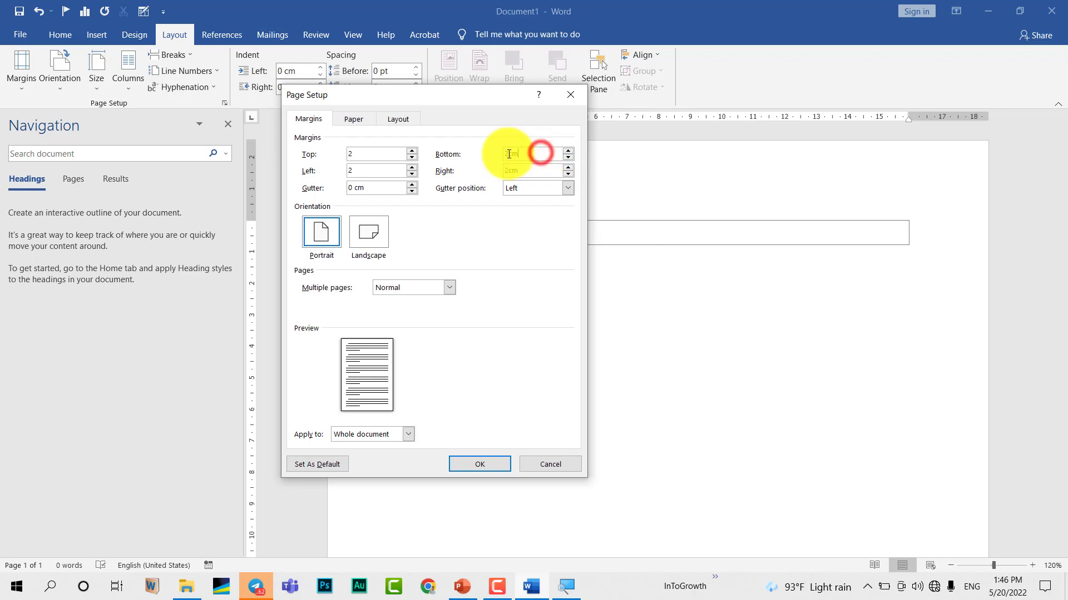
double_click(352, 149)
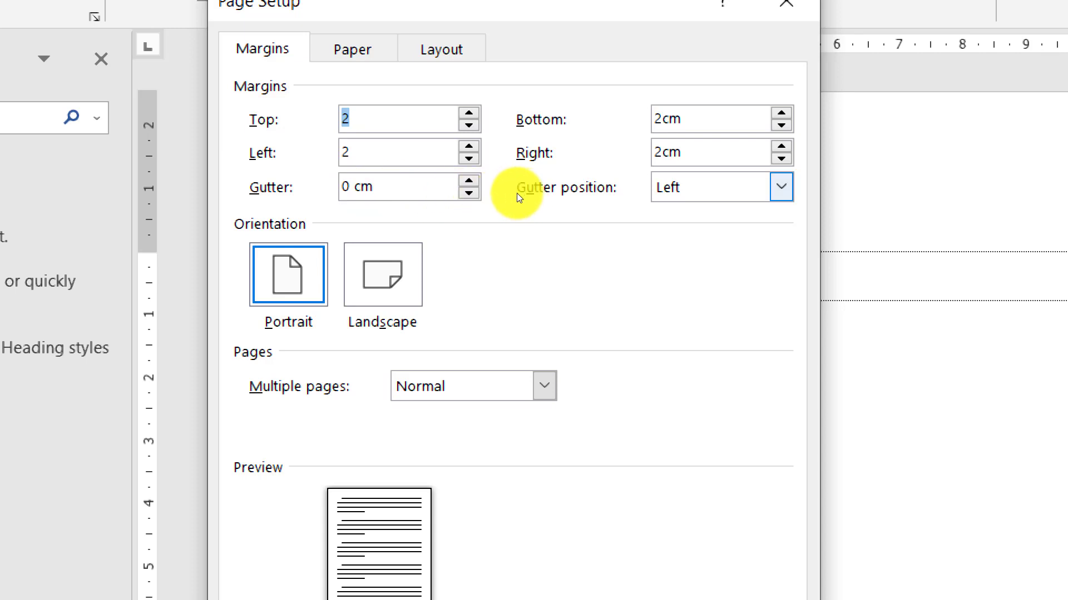
- Keep the gutter position at Left and set the gutter width to 1 cm
left_click(572, 187)
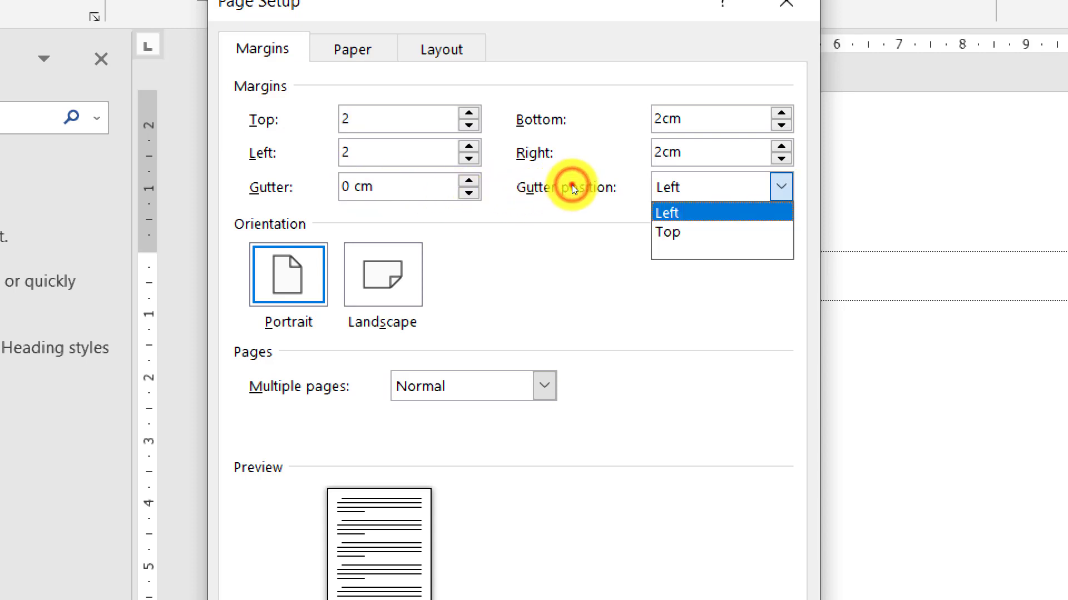
left_click(572, 187)
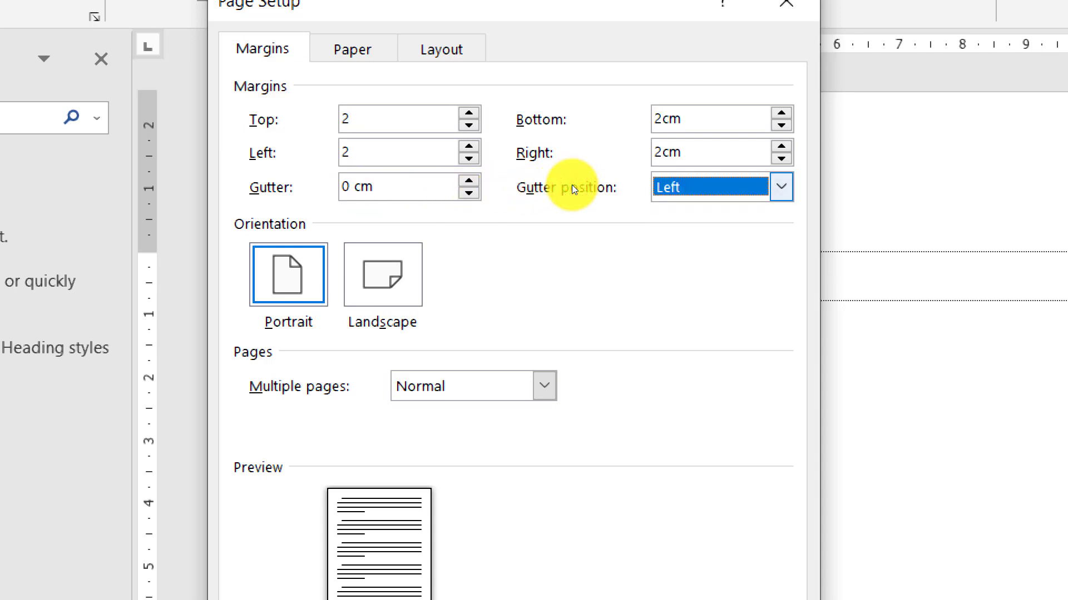
left_click(572, 185)
key("Down")
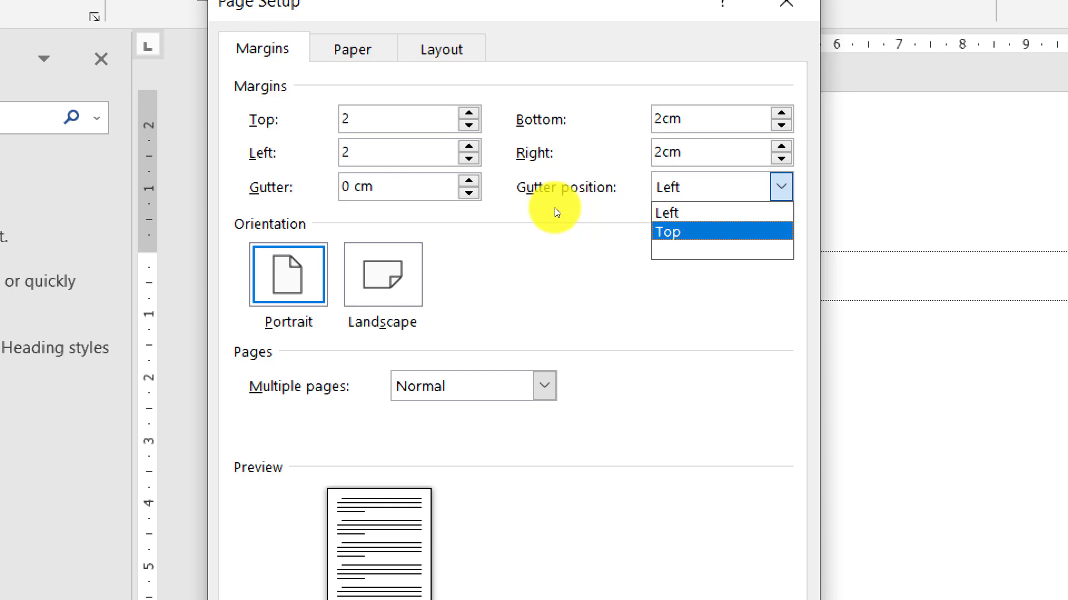
left_click(536, 246)
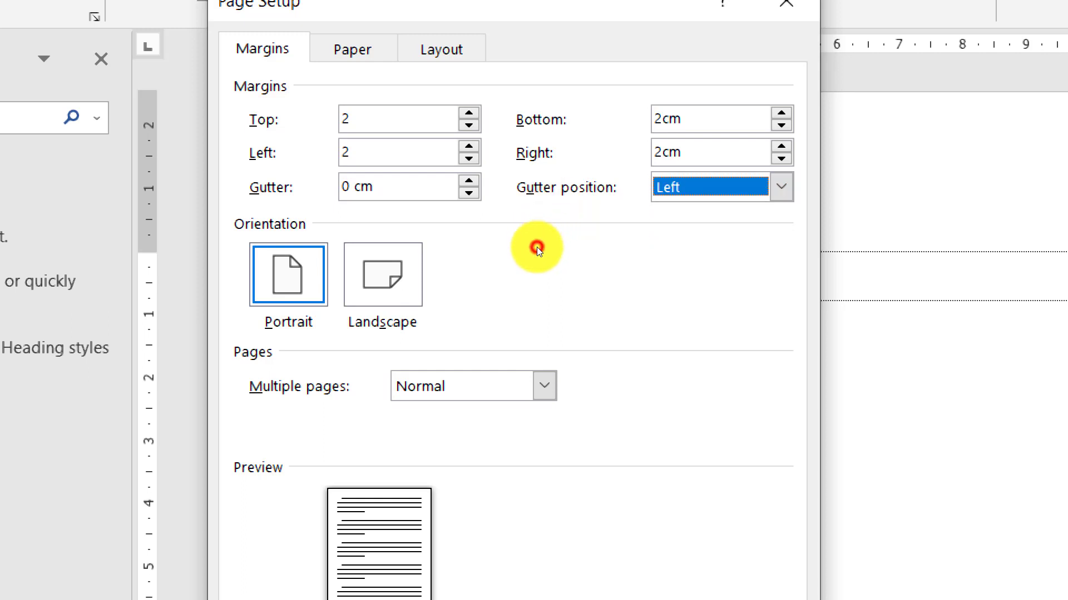
left_click(350, 185)
type("1")
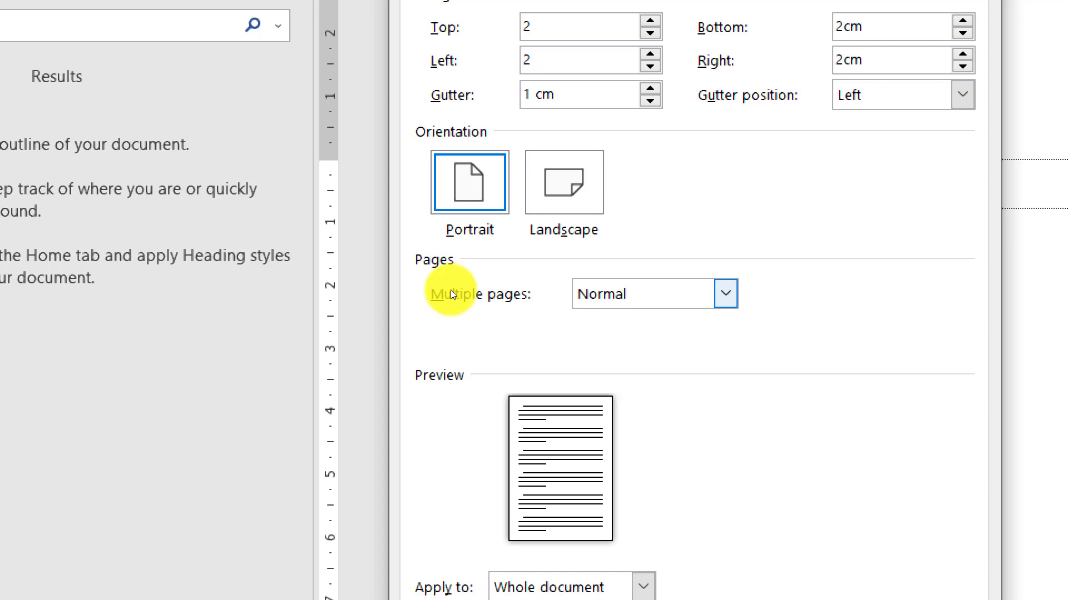
left_click(452, 288)
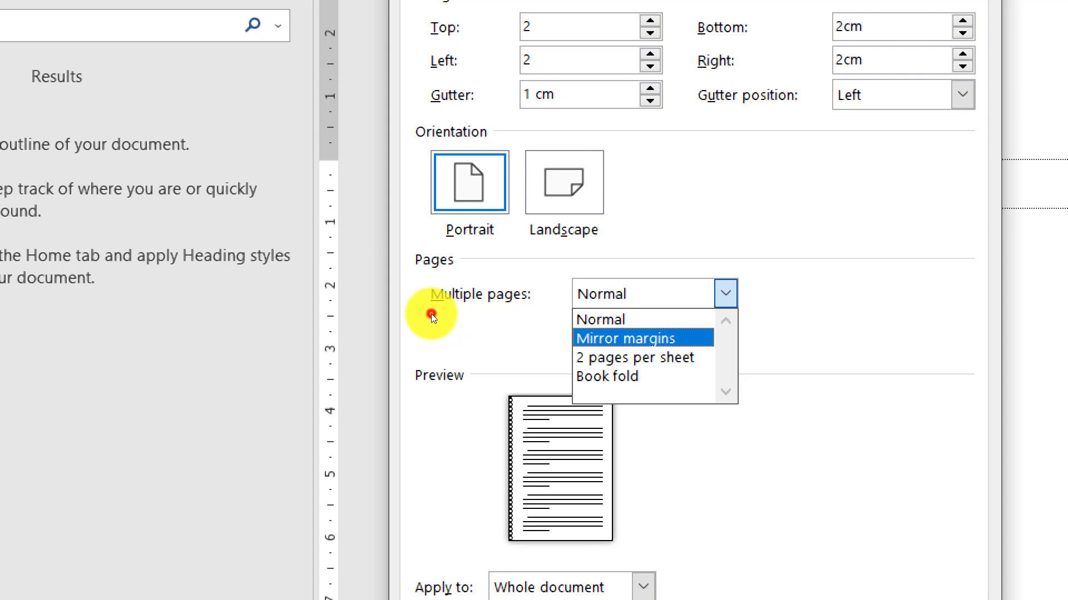
- Apply mirror margins (2 cm inside/outside, 1 cm gutter) to the whole document
left_click(431, 314)
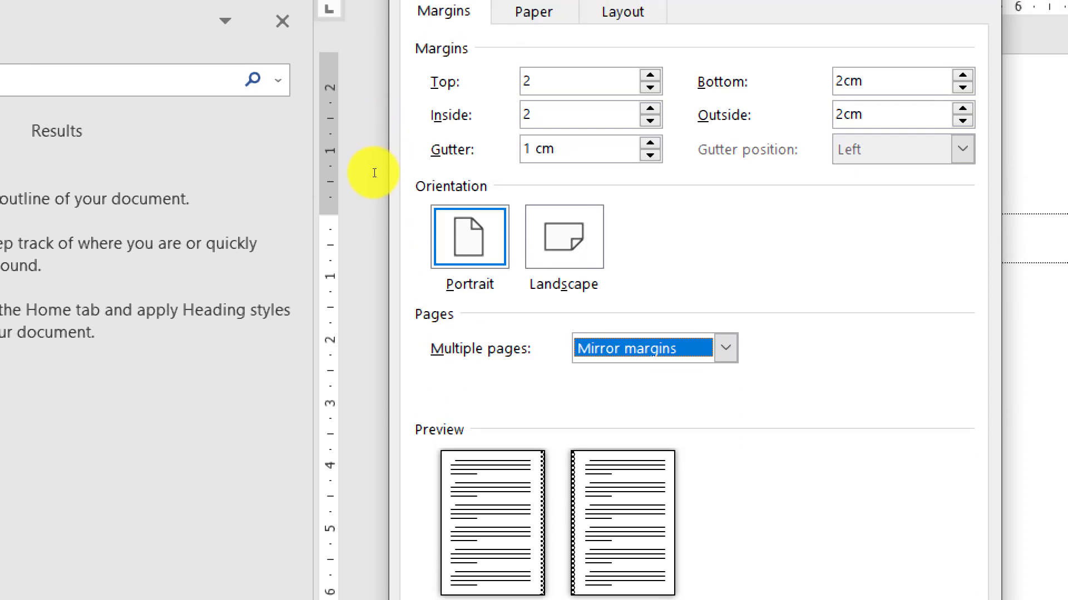
left_click(374, 173)
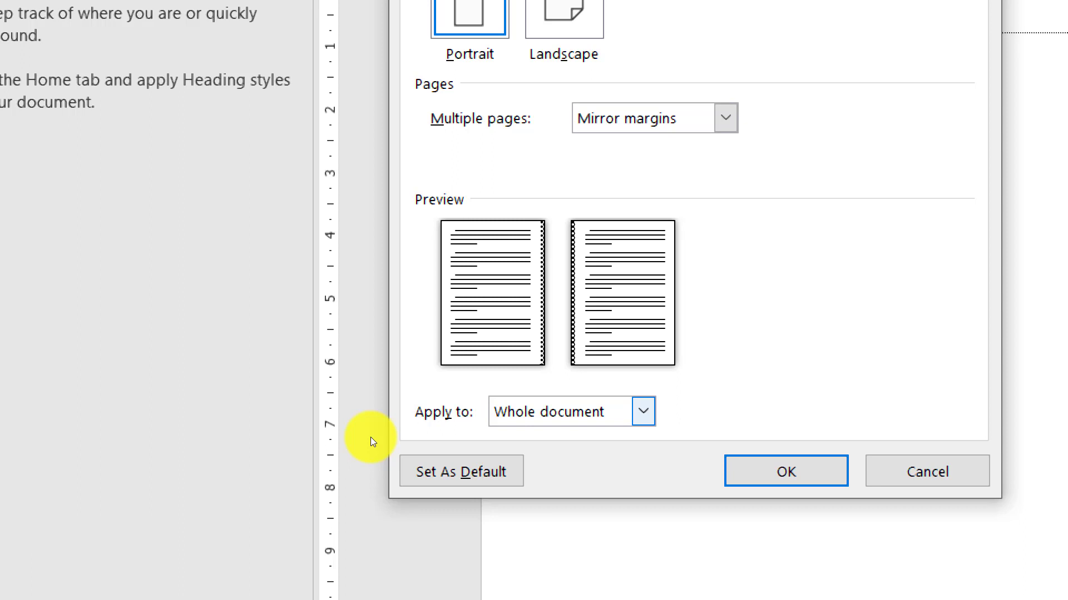
left_click(406, 436)
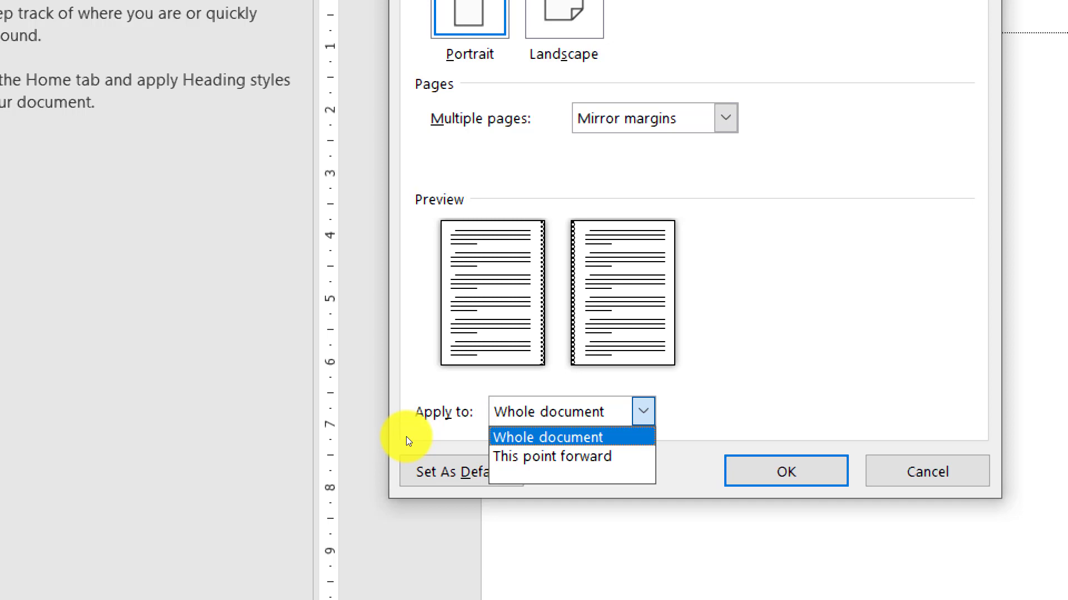
left_click(391, 437)
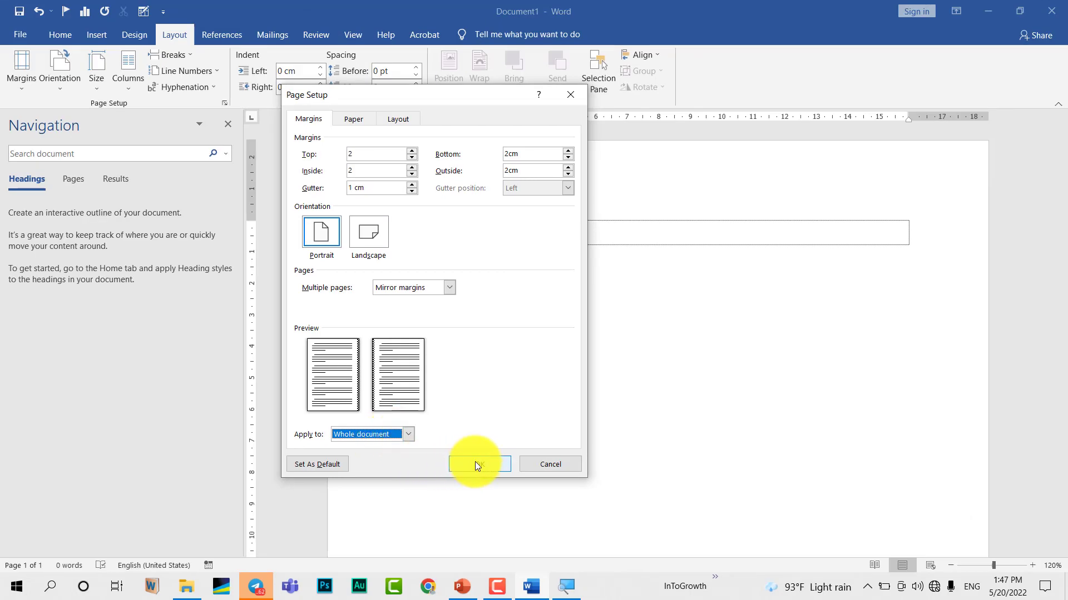
left_click(475, 463)
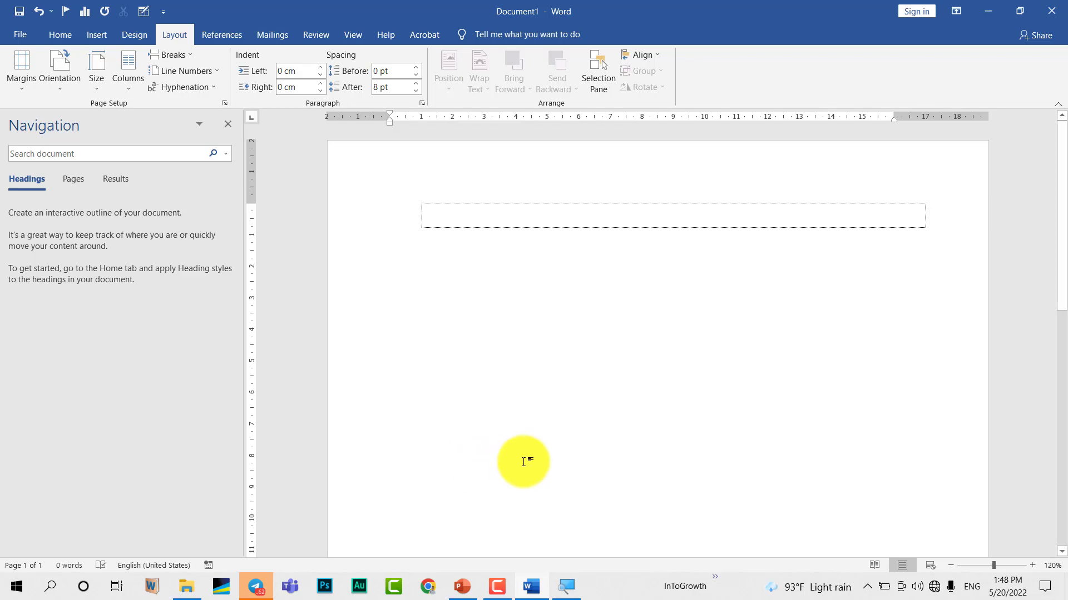
- Type '[ Cover Page ]' into the top text box, then open the page header for editing
key("alt+Tab")
key("alt+Tab")
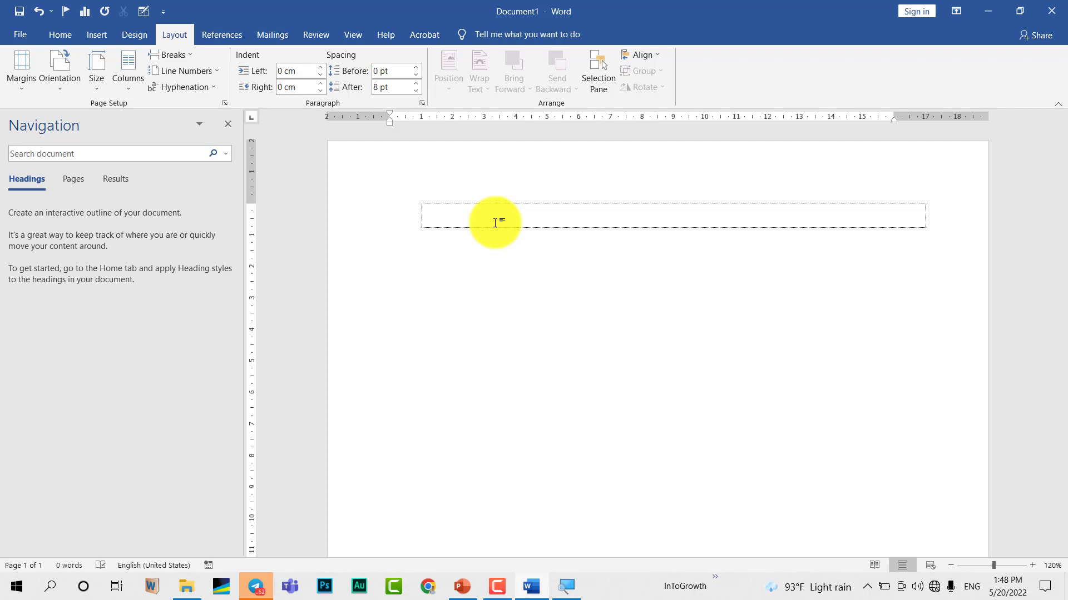
scroll(495, 223, "up", 5)
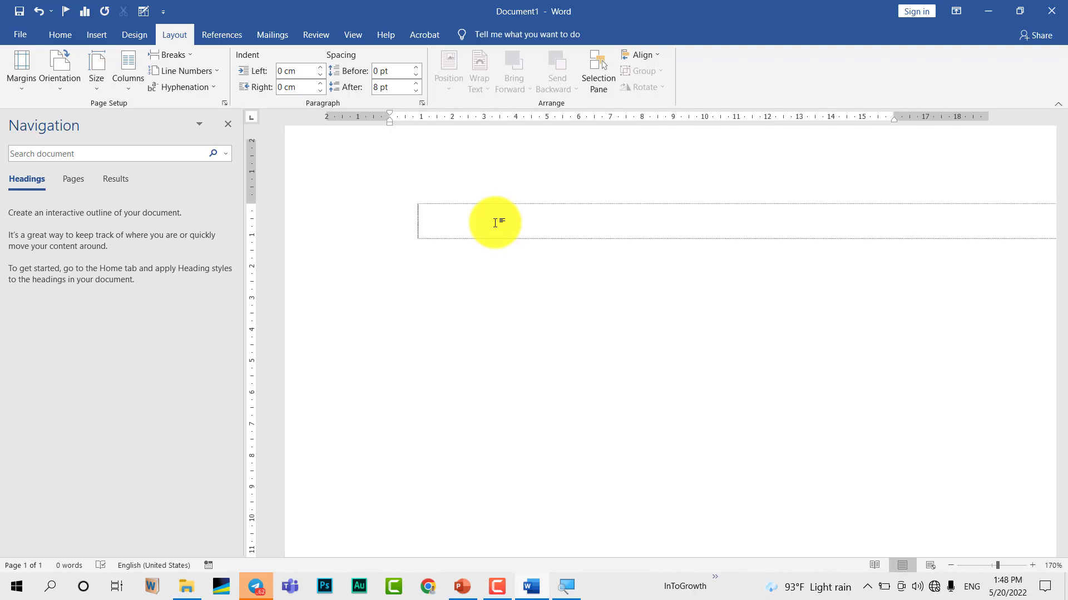
left_click(495, 223)
type("[ Co")
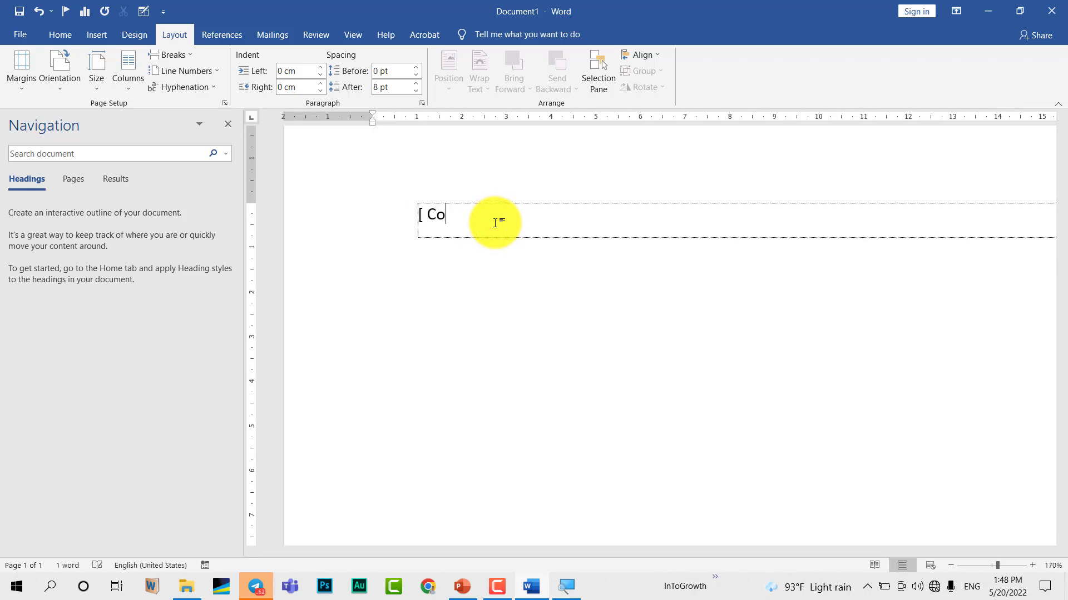
type("ber")
key("BackSpace")
key("BackSpace")
key("BackSpace")
type("ver Page ")
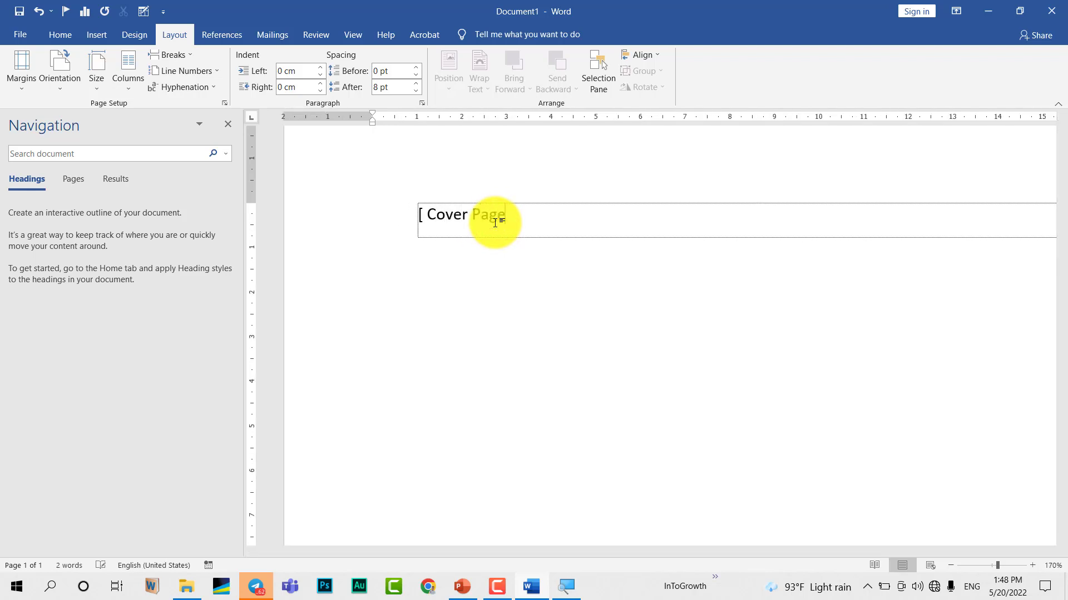
type("]")
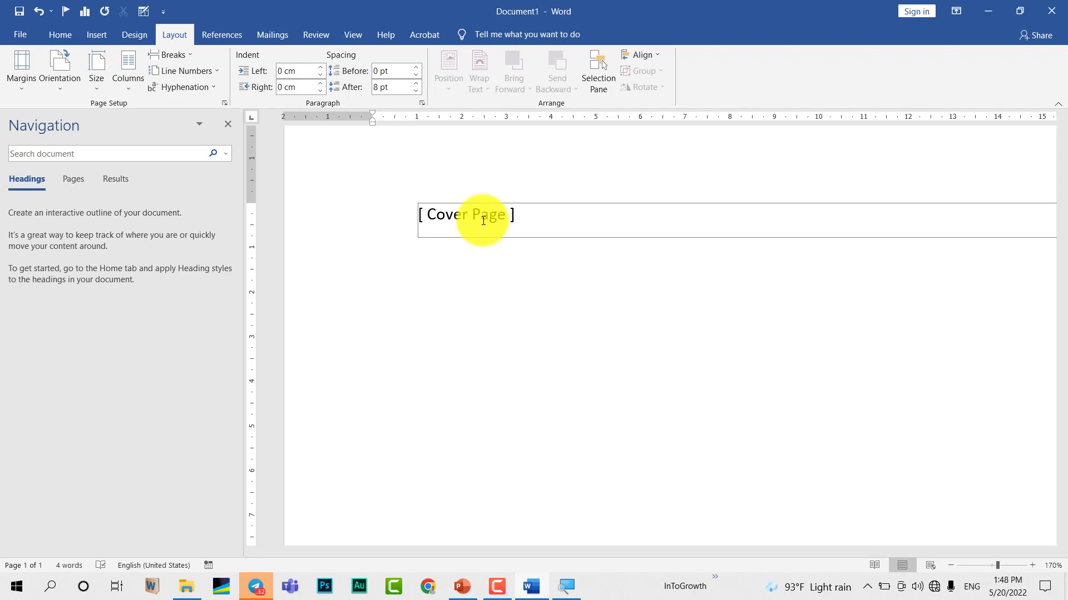
double_click(336, 174)
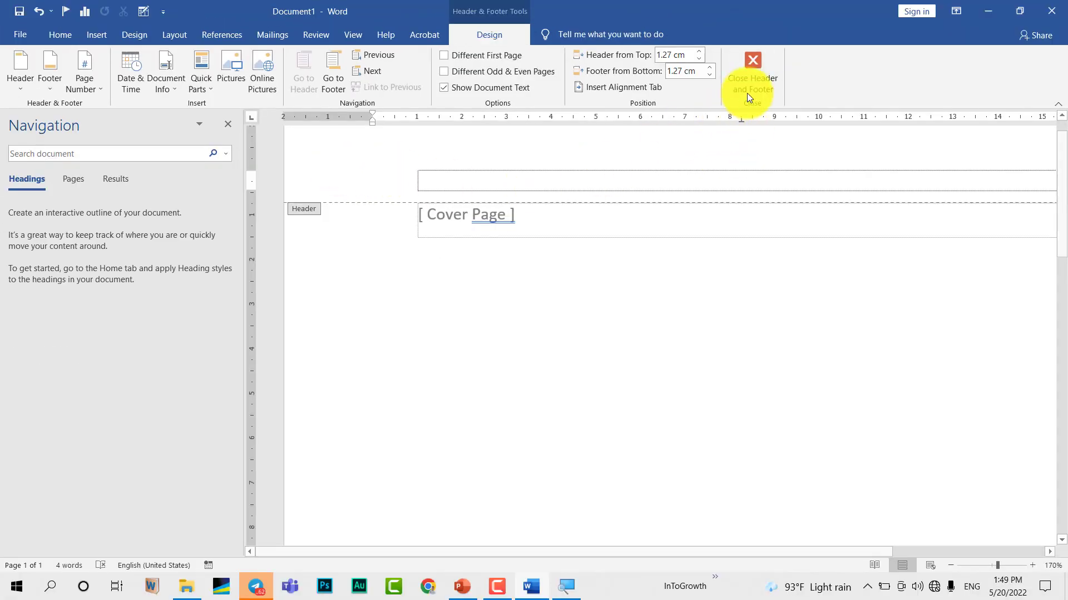
- Exit header editing and deselect the '[ Cover Page ]' label in the body
left_click(760, 87)
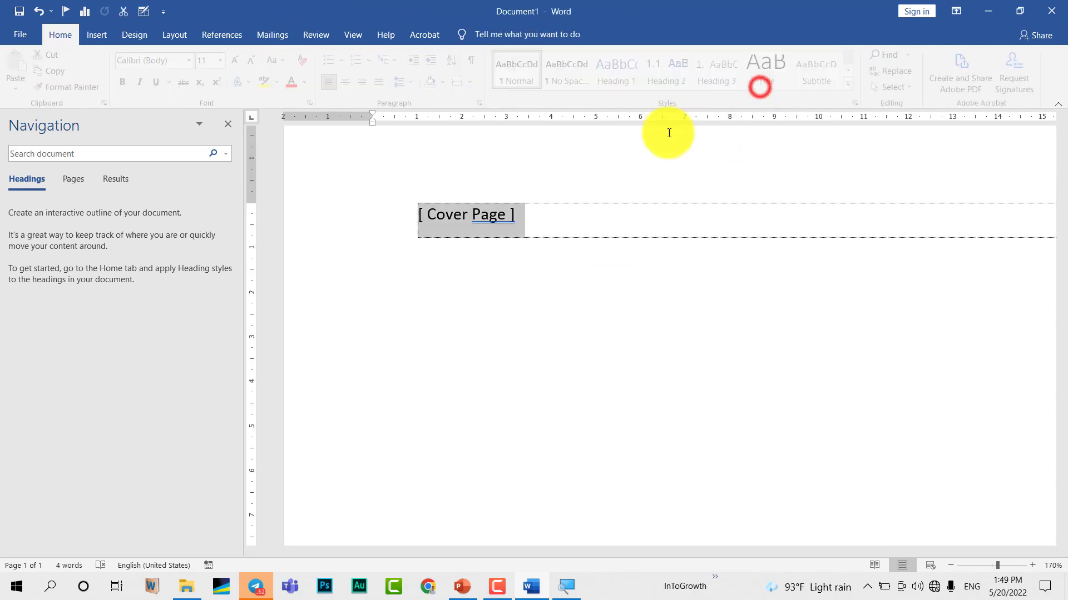
left_click(554, 195)
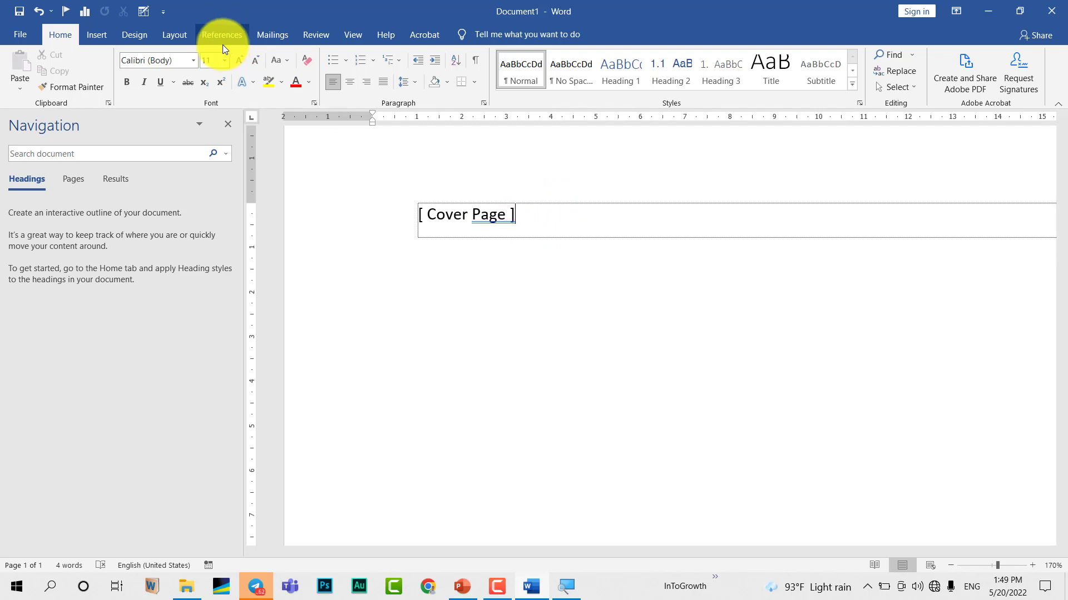
- Show the Layout tab's Breaks list with Next Page, Continuous, Even Page and Odd Page
left_click(180, 30)
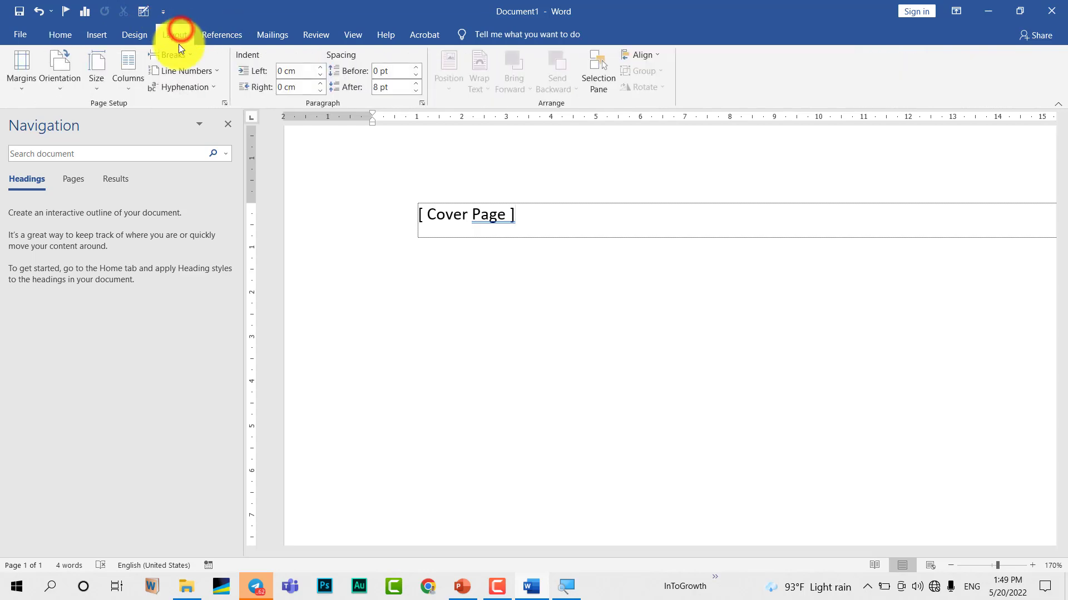
left_click(179, 54)
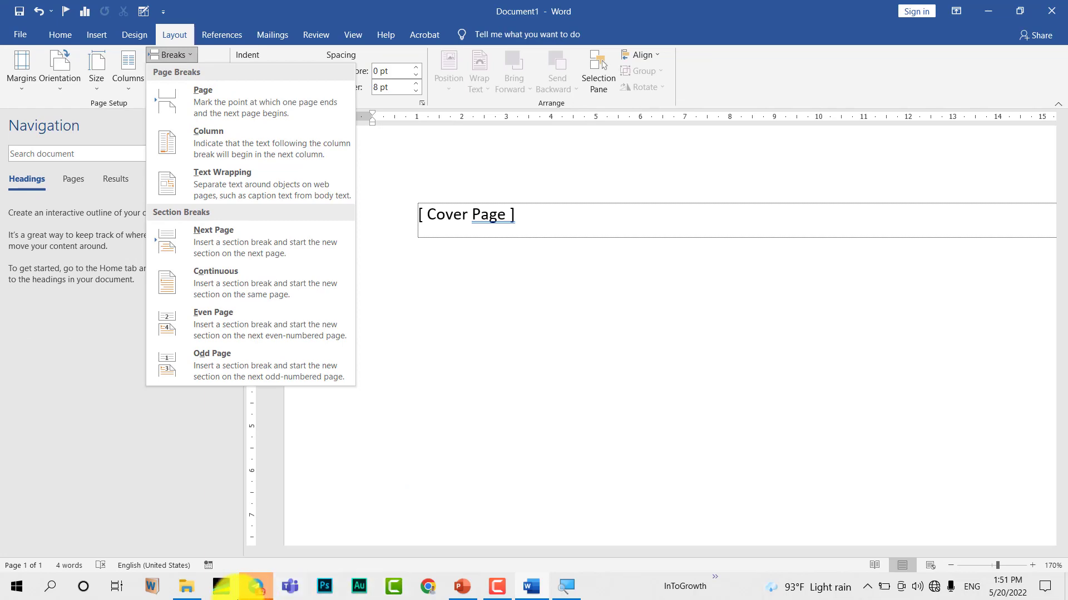
- Open T.Kosal_MS-word-excercises.pdf from the Working > at LSI folder in File Explorer
left_click(184, 583)
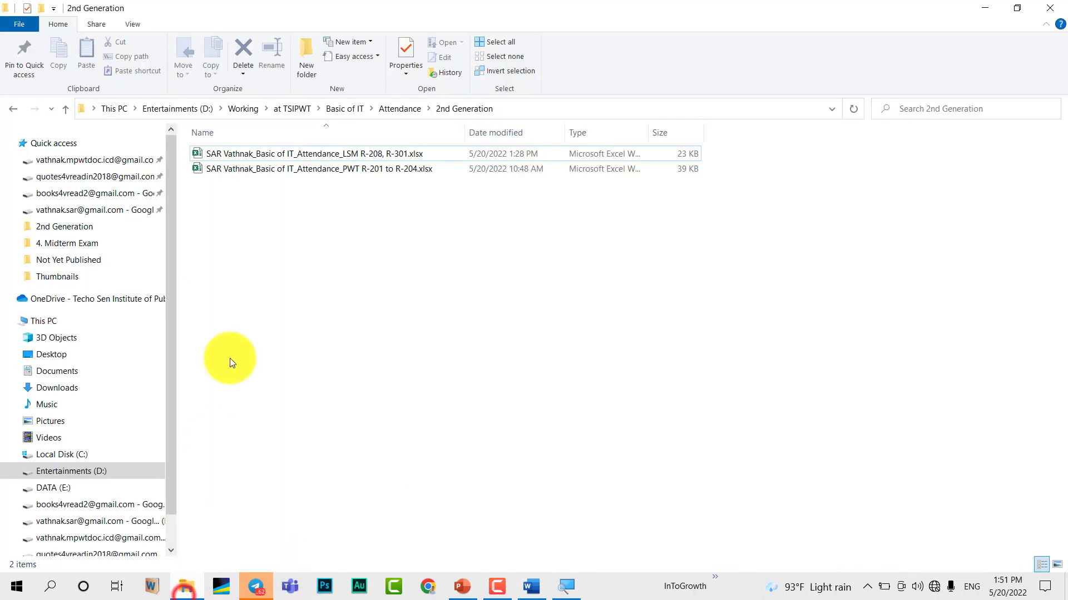
left_click(249, 112)
left_click(224, 185)
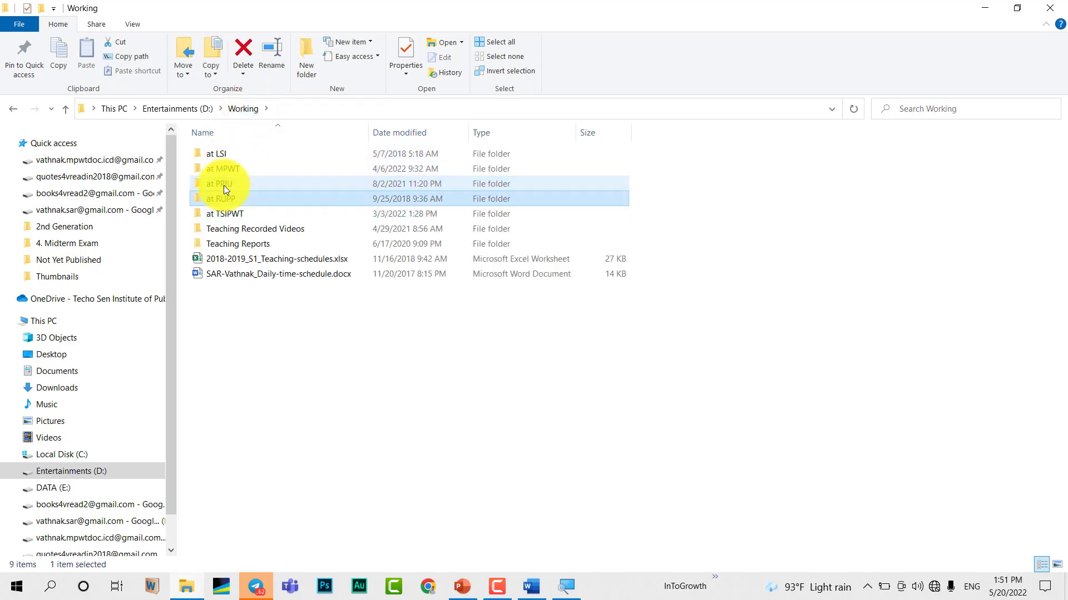
double_click(224, 185)
key("Down")
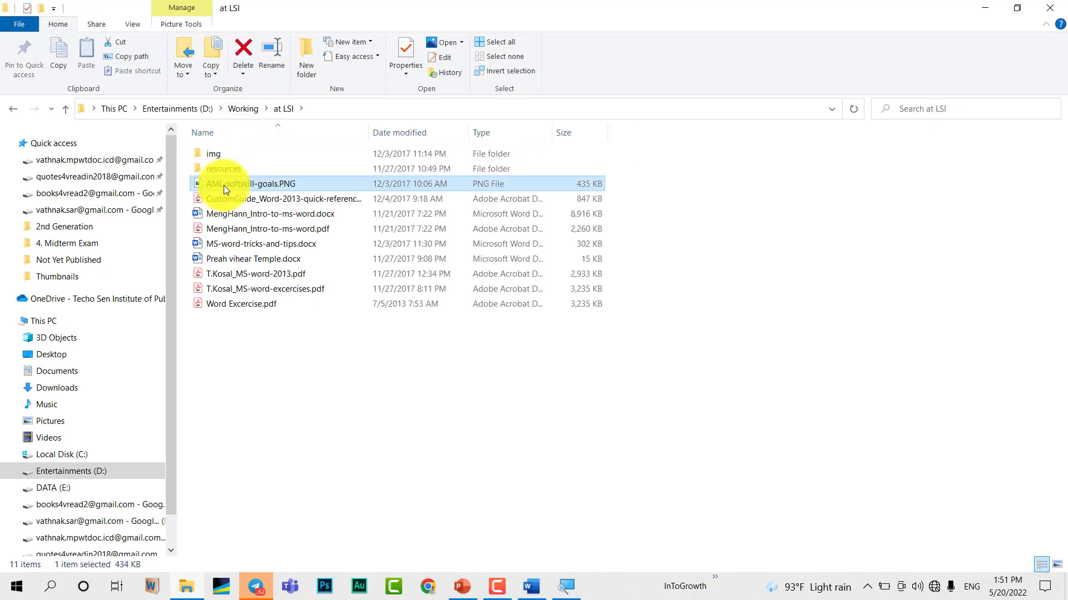
key("Up")
key("Up")
key("Down")
key("Down")
key("End")
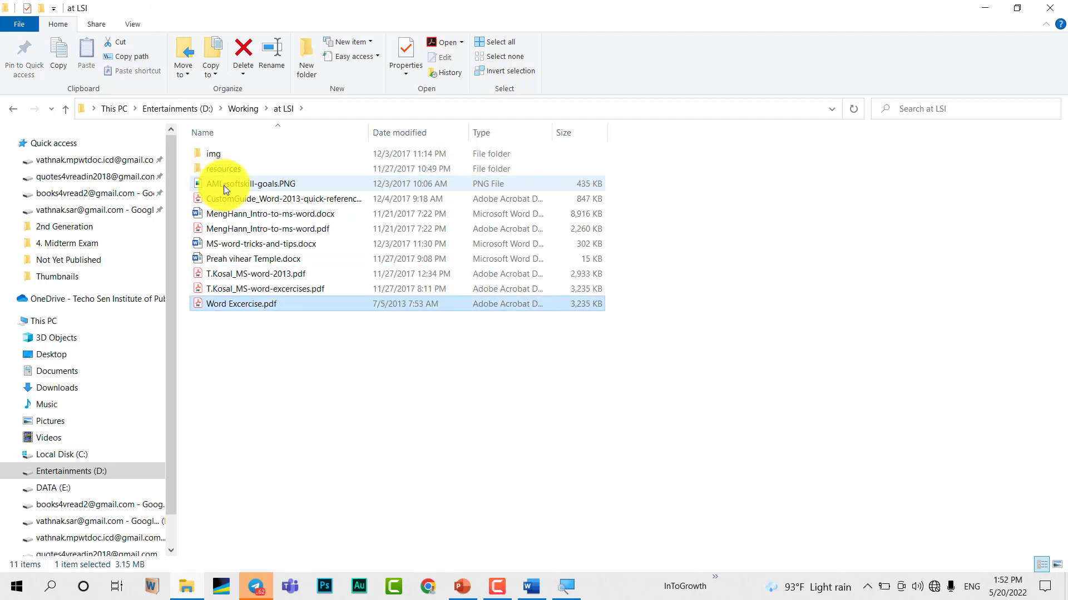
key("Up")
key("Return")
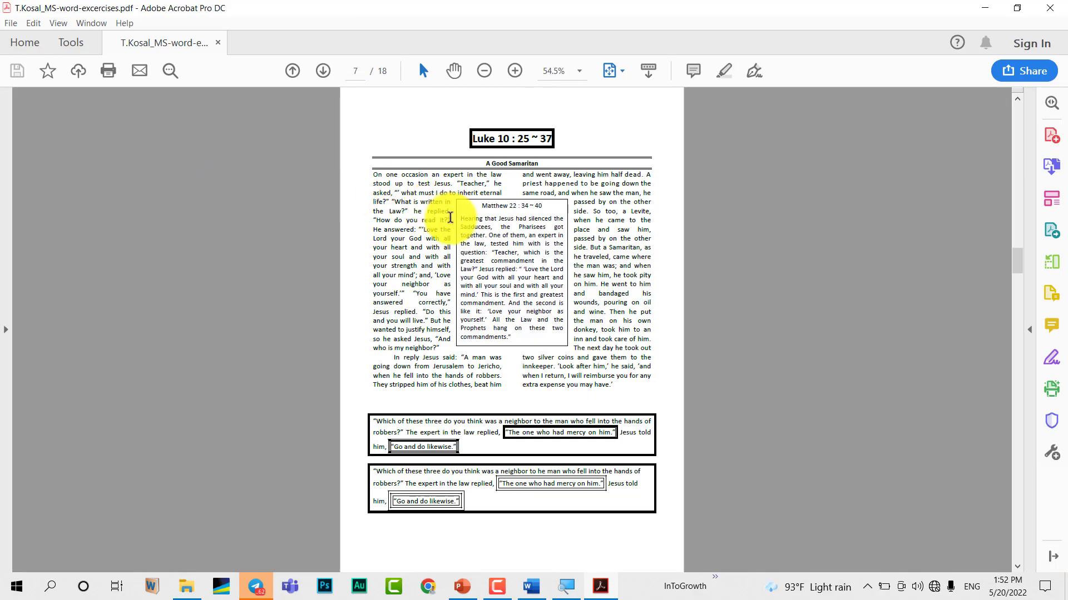
- Scroll through the exercises PDF and advance to page 8, the Discipleship exercise
scroll(450, 221, "up", 5)
scroll(451, 220, "down", 4)
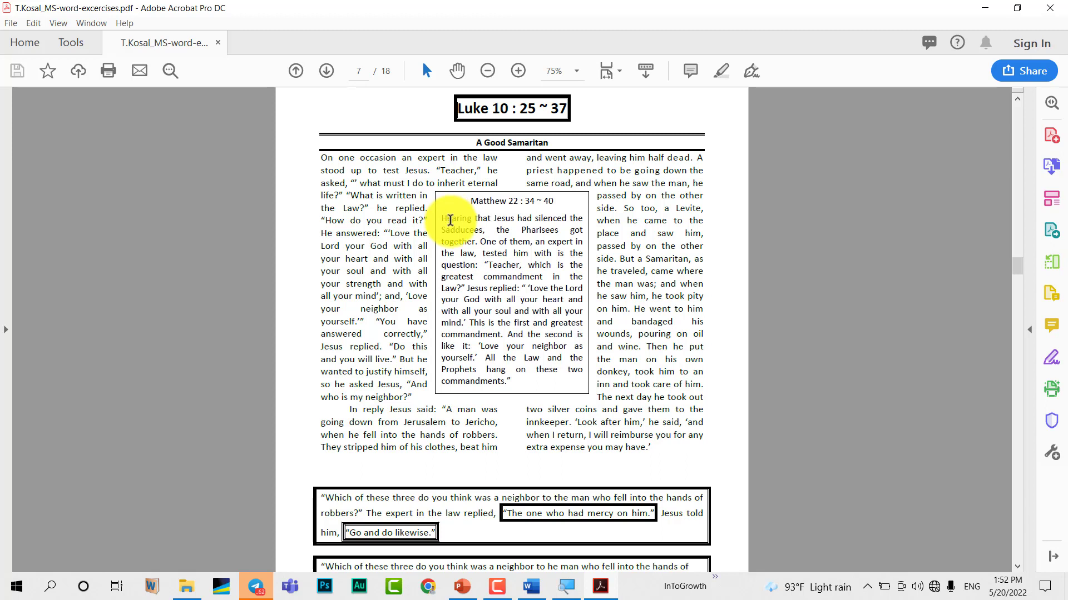
scroll(485, 266, "down", 1)
scroll(485, 265, "down", 2)
scroll(485, 266, "down", 2)
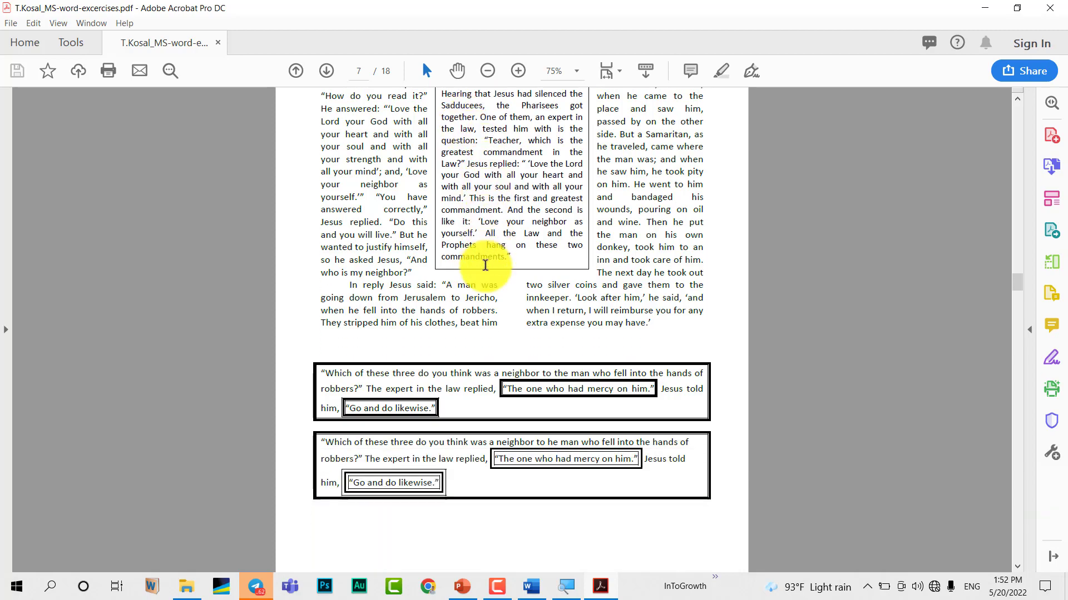
scroll(485, 266, "down", 15)
scroll(485, 266, "up", 2)
scroll(484, 266, "up", 17)
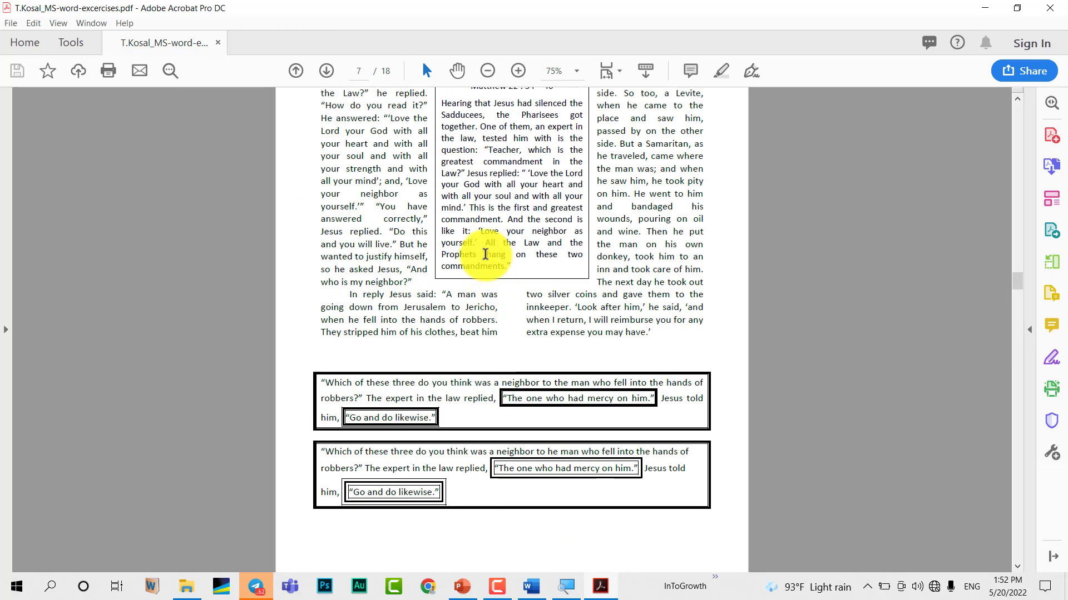
left_click(326, 70)
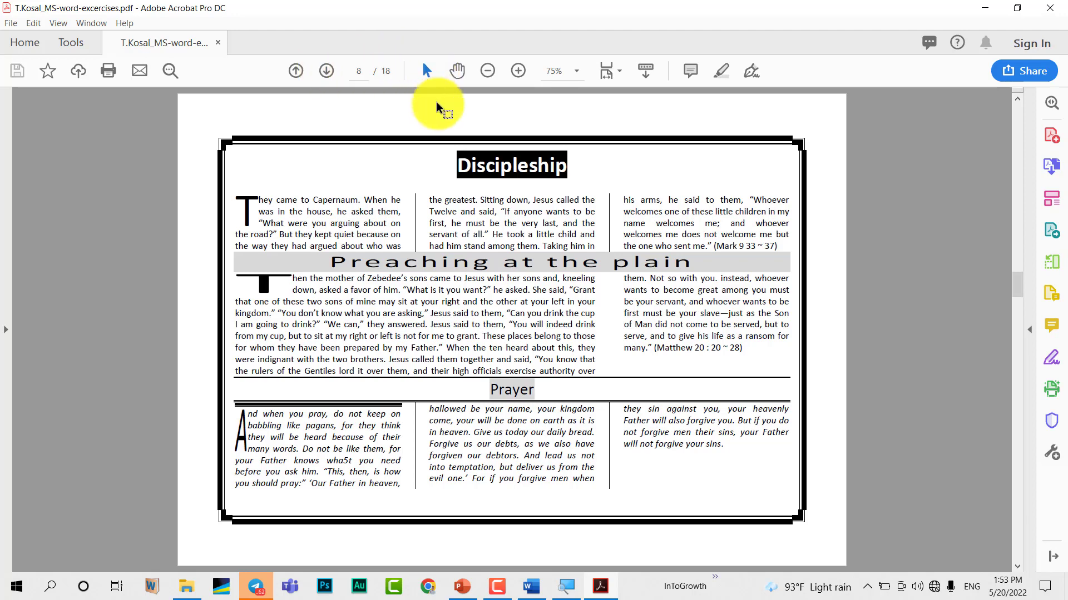
left_click_drag(454, 153, 563, 150)
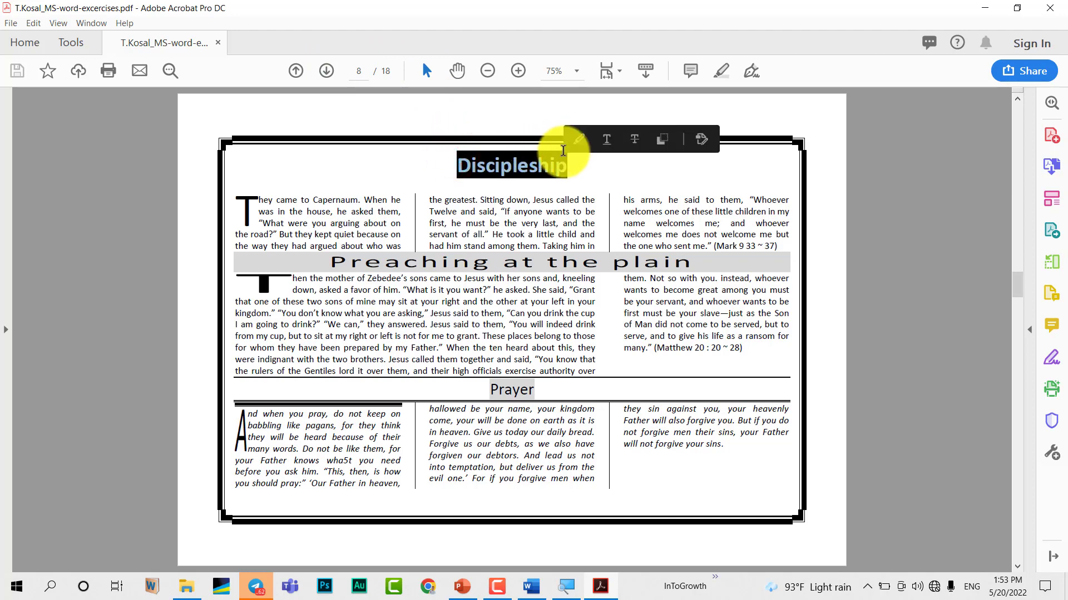
left_click(422, 243)
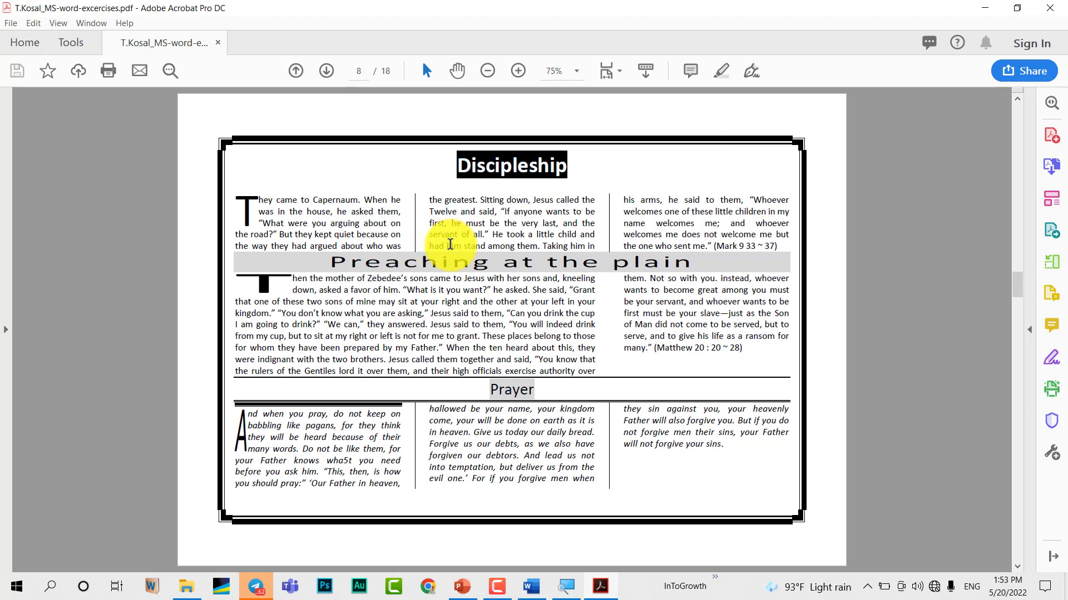
key("alt+Tab")
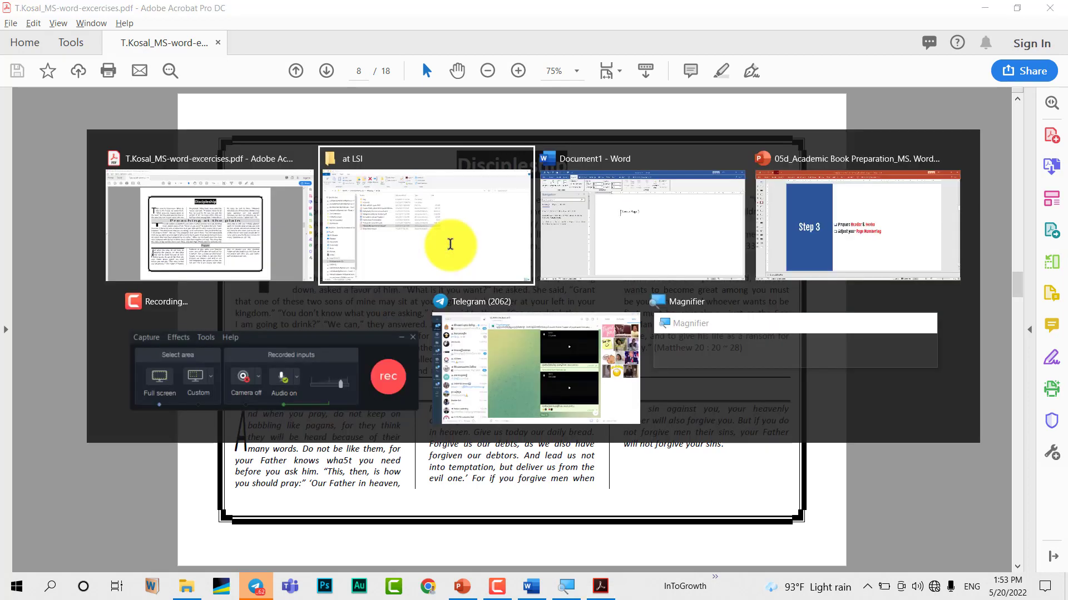
key("alt+Tab")
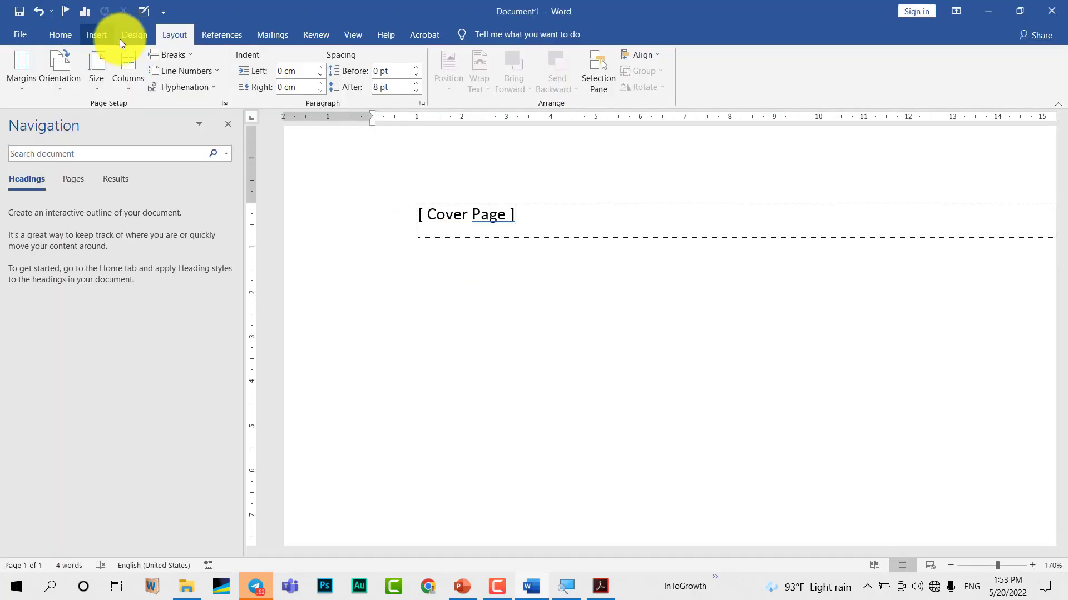
left_click(133, 81)
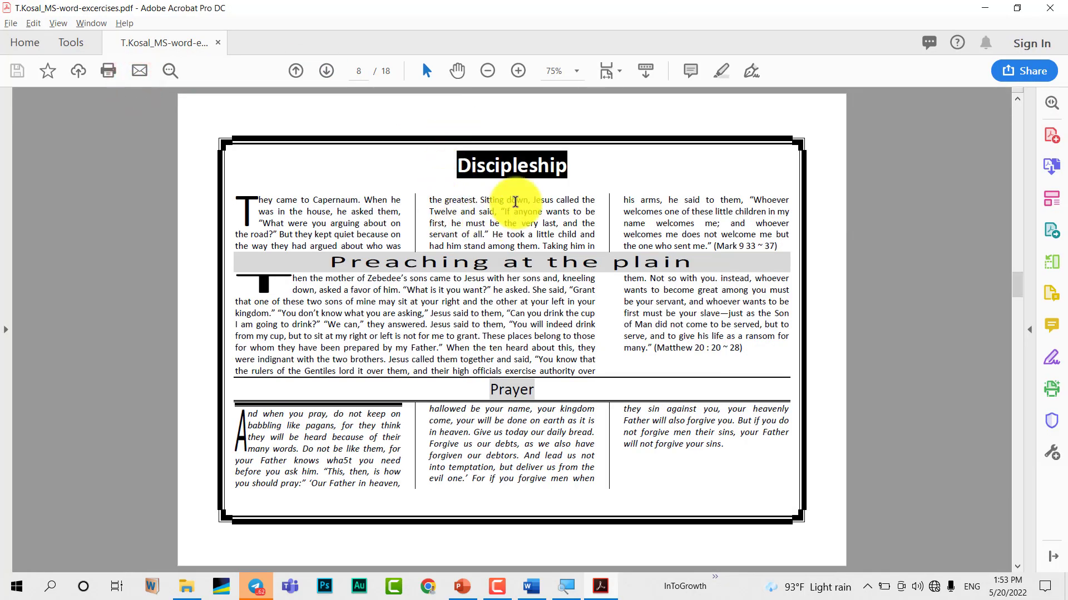
mouse_move(587, 182)
left_mouse_down()
mouse_move(440, 156)
mouse_move(590, 186)
left_mouse_up()
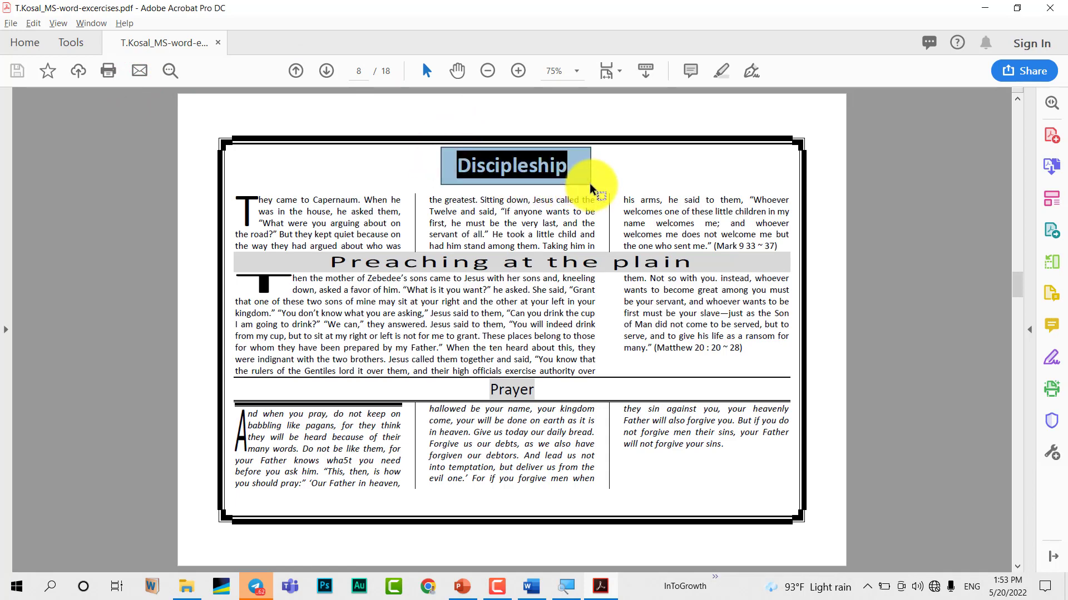
left_click(539, 234)
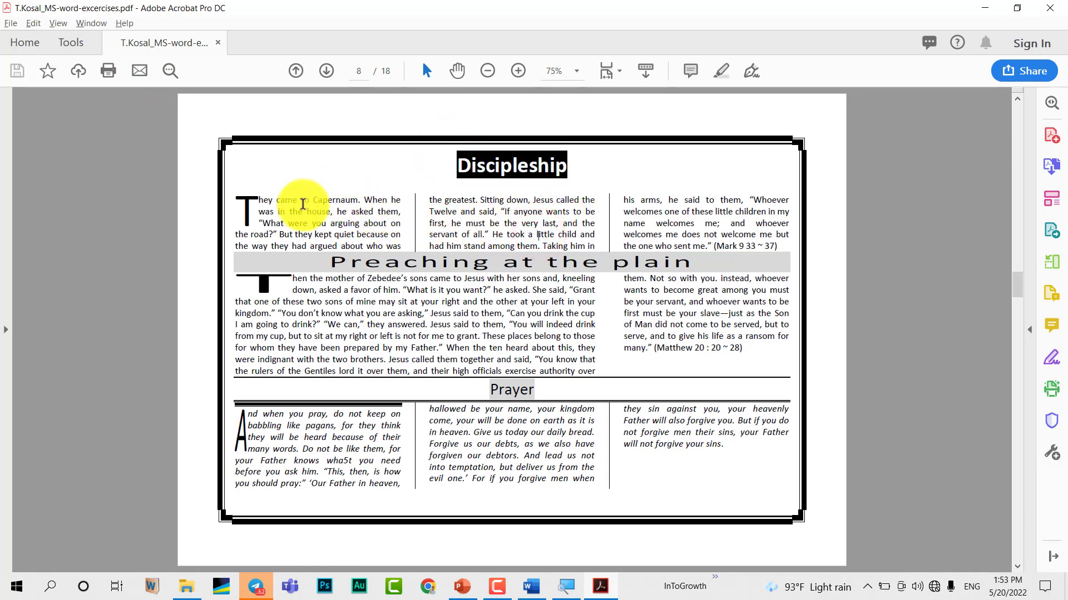
left_click_drag(303, 204, 688, 210)
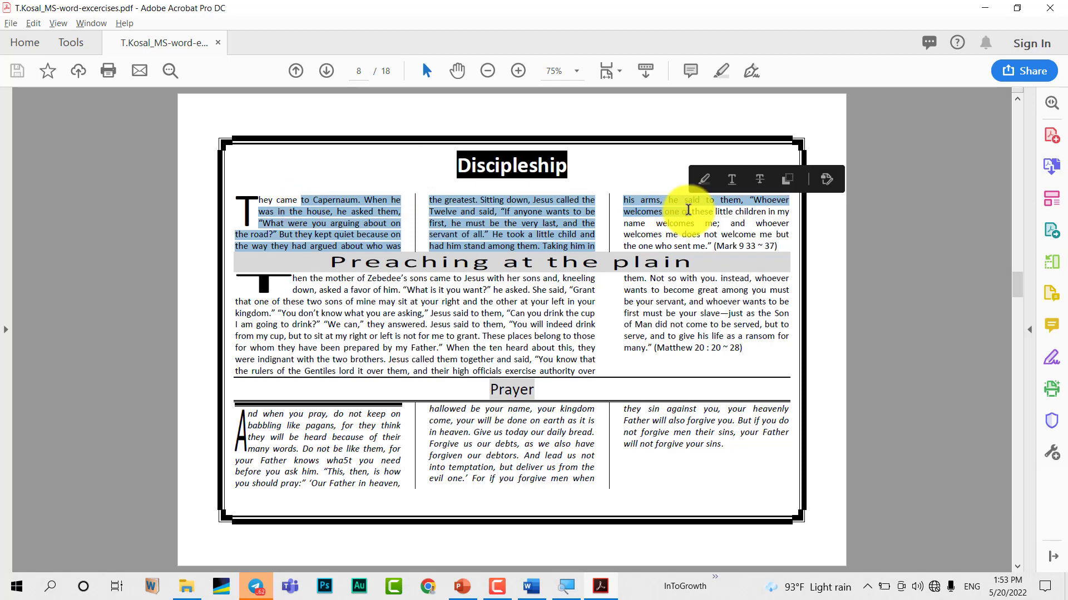
left_click_drag(673, 262, 528, 258)
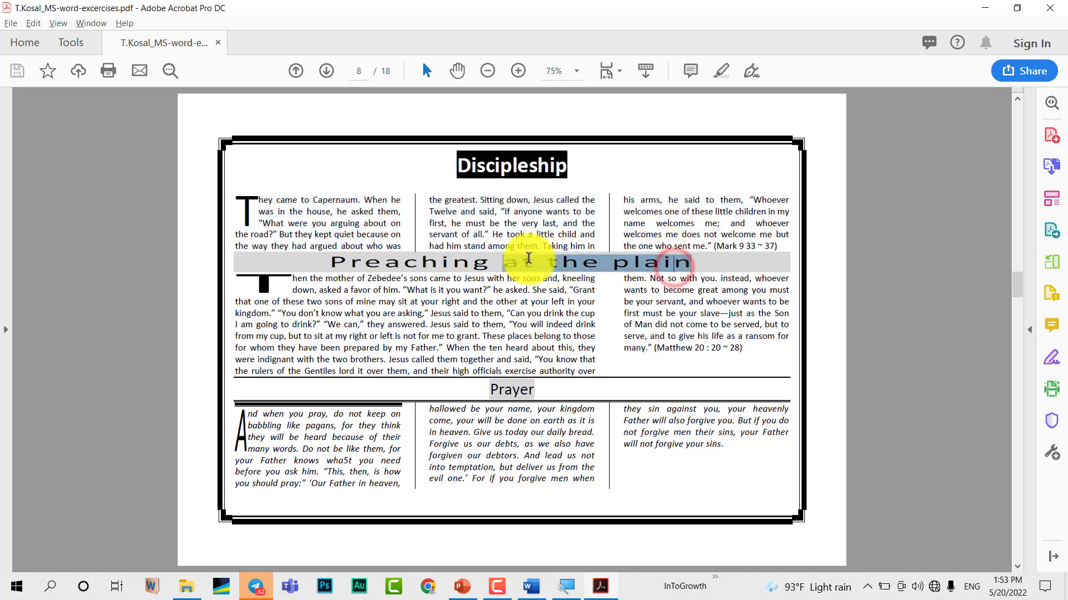
left_click_drag(399, 301, 654, 325)
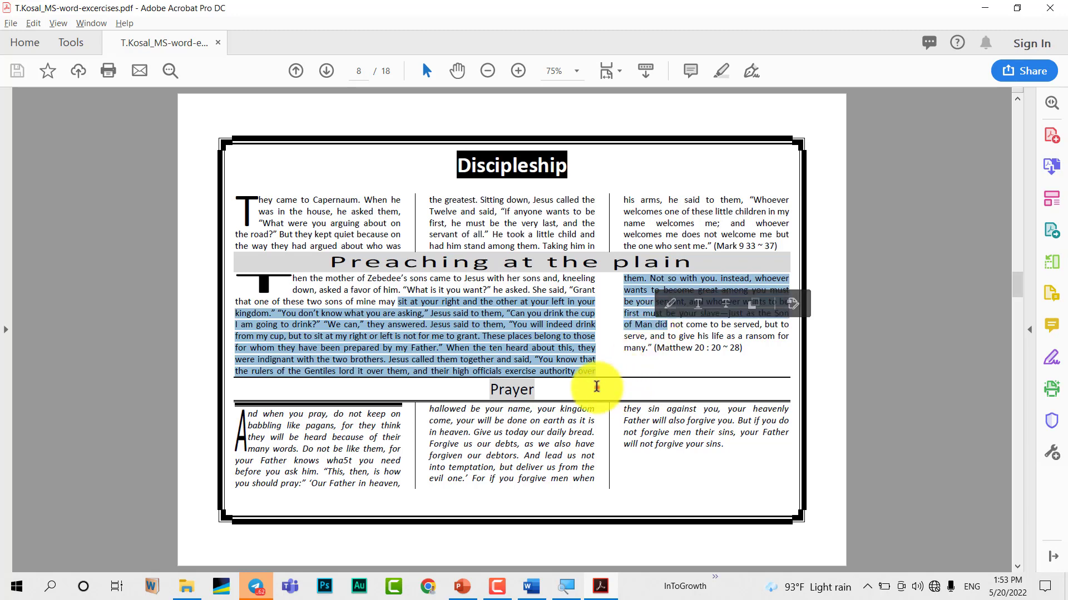
left_click_drag(596, 387, 510, 387)
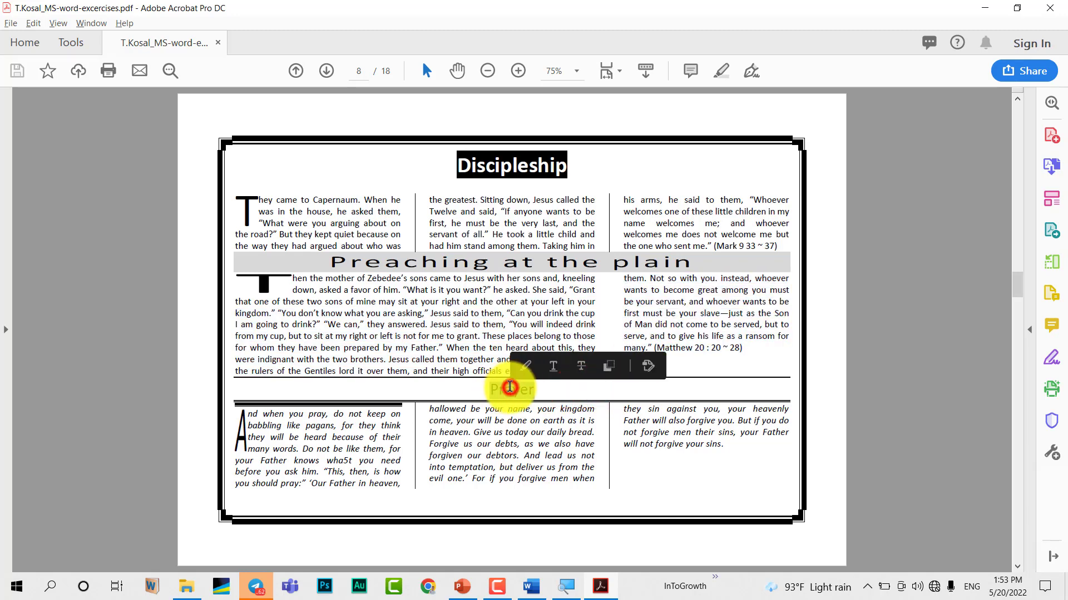
left_click_drag(384, 437, 635, 443)
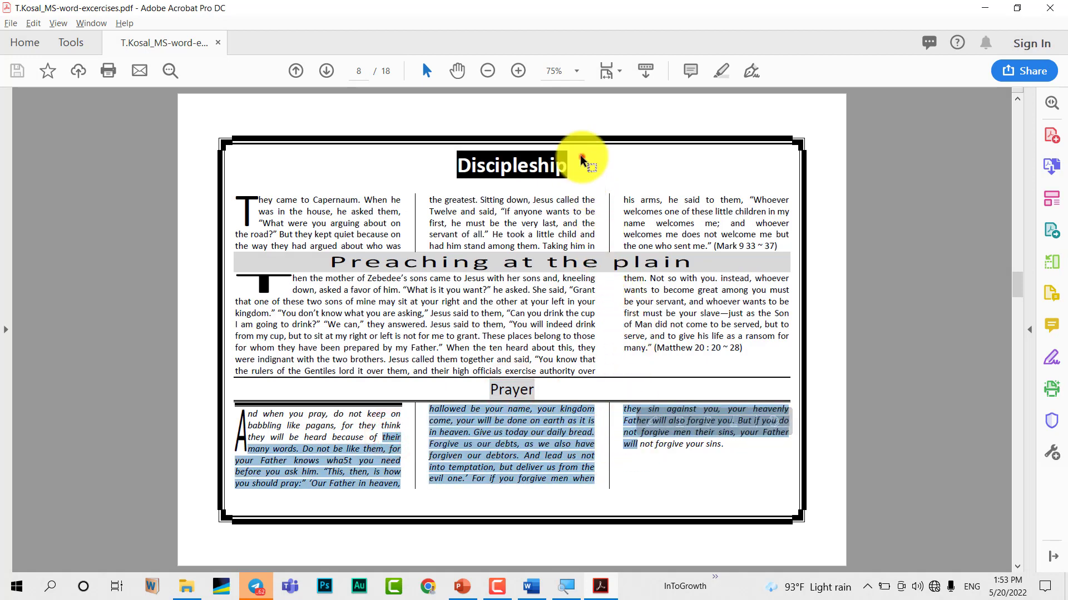
left_click_drag(581, 157, 516, 169)
left_click(518, 201)
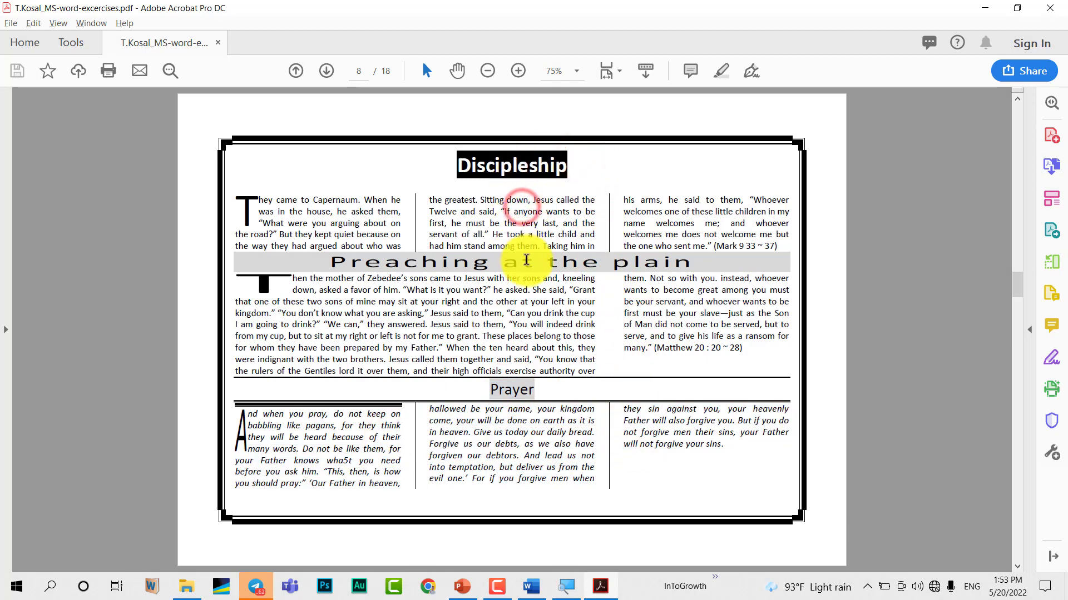
left_click(521, 414)
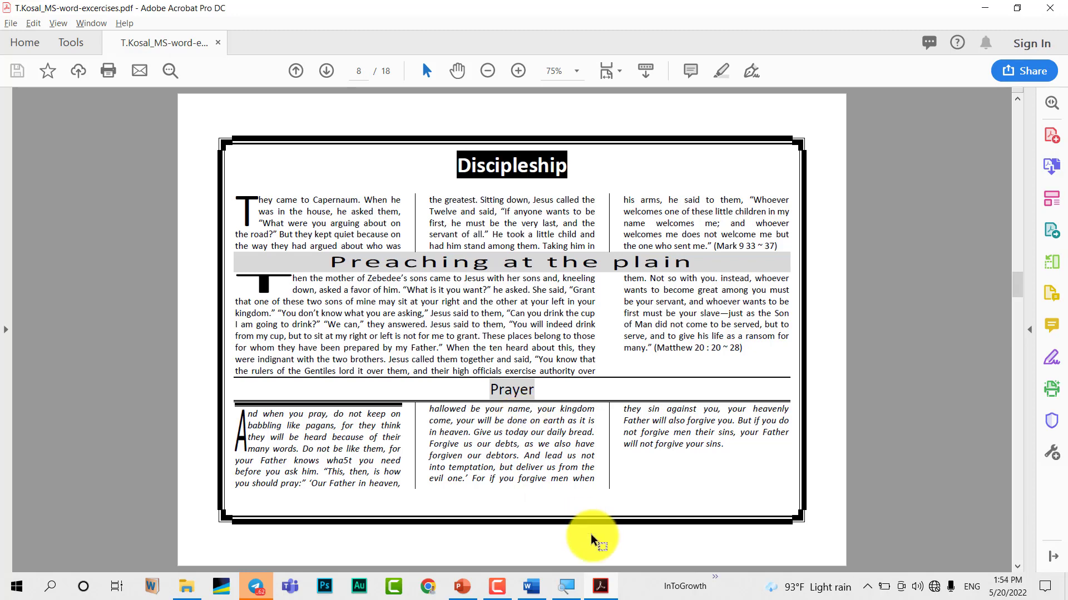
mouse_move(532, 587)
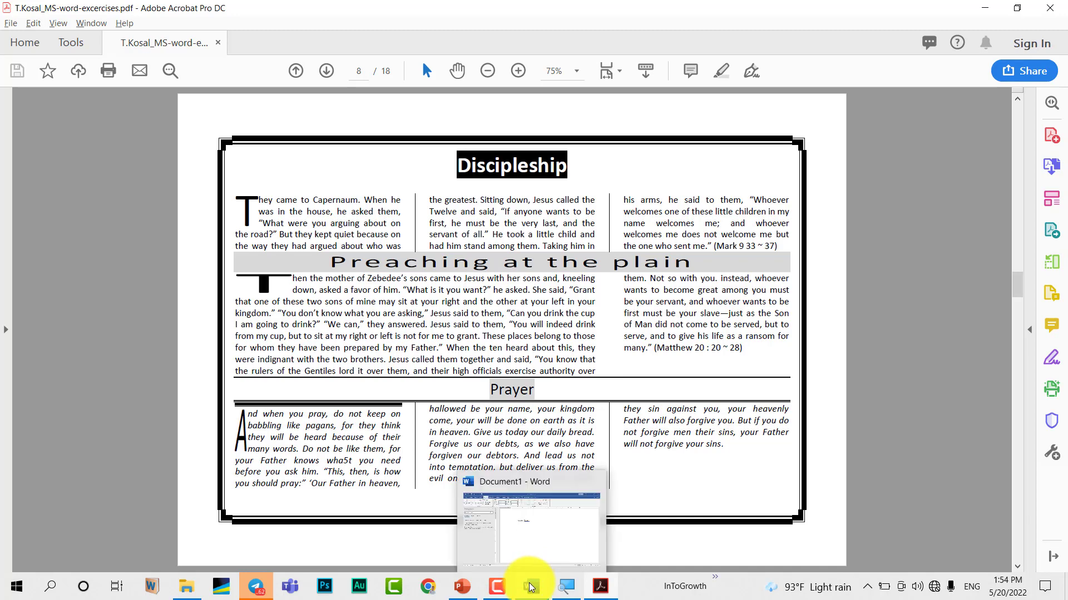
- Check Word's Breaks list, then return to PowerPoint's Step 3 slide on headers, footers and numbering
left_click(531, 587)
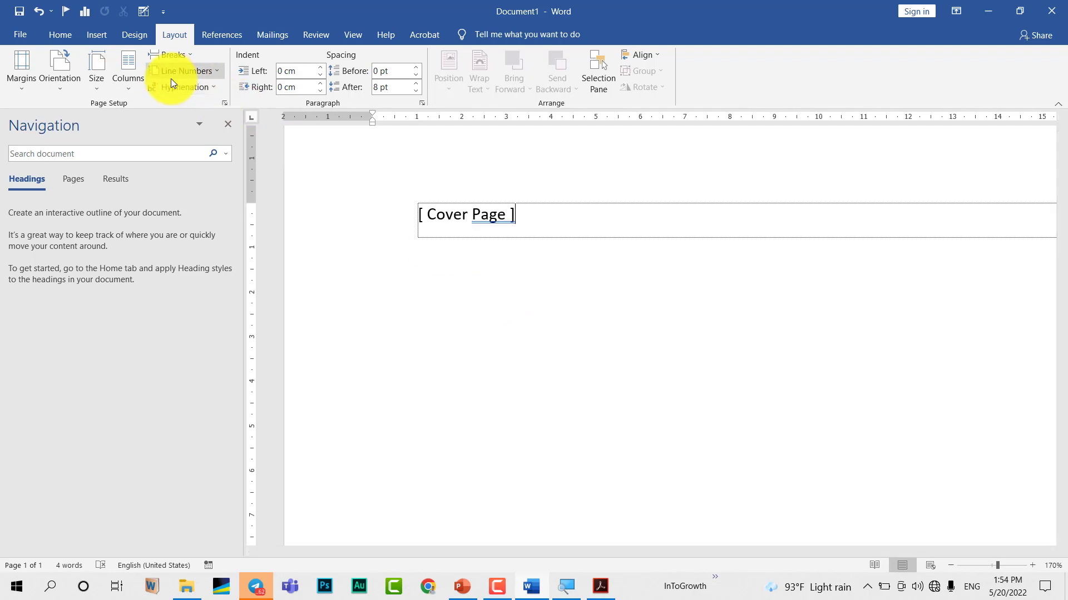
left_click(170, 55)
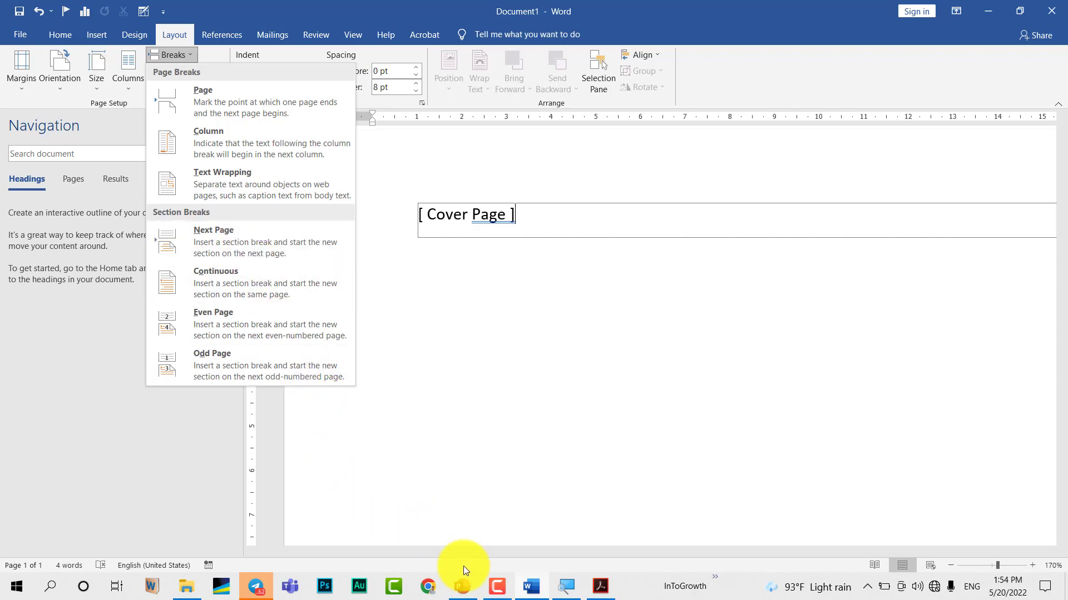
left_click(462, 584)
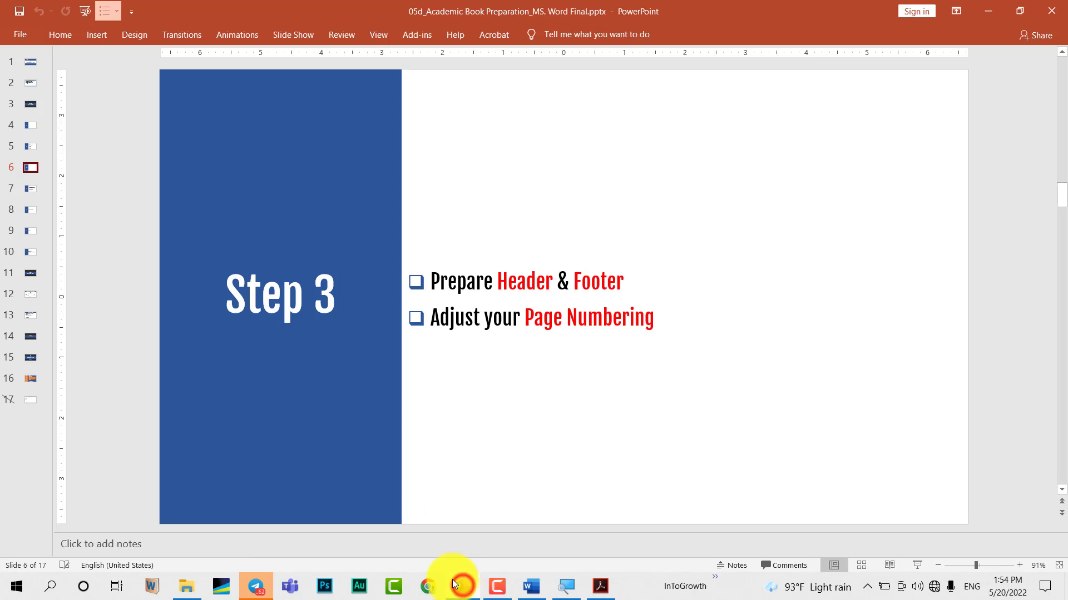
- Show slide 16, mapping sections 01 Cover Page through 04 References
left_click(29, 381)
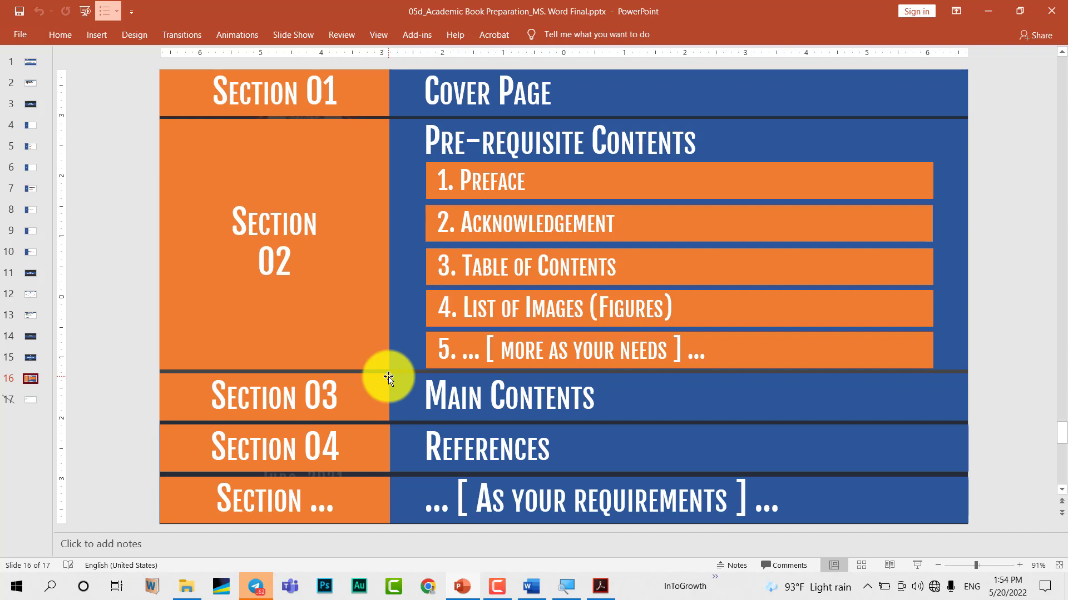
- Insert a Next Page section break after the Cover Page and check the page 2 header
key("alt+Tab")
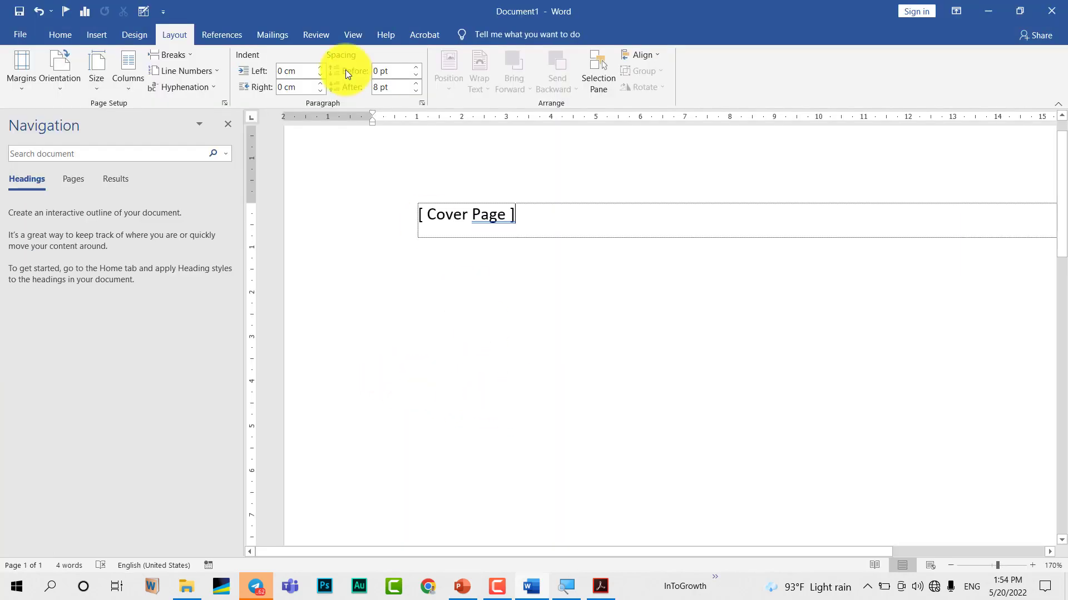
left_click(172, 55)
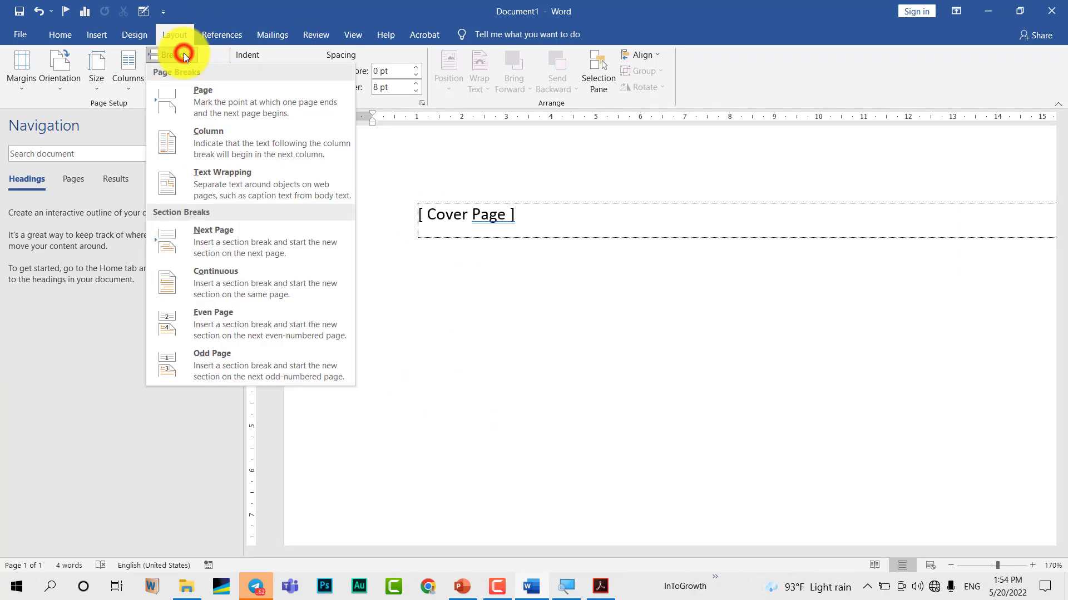
left_click(238, 223)
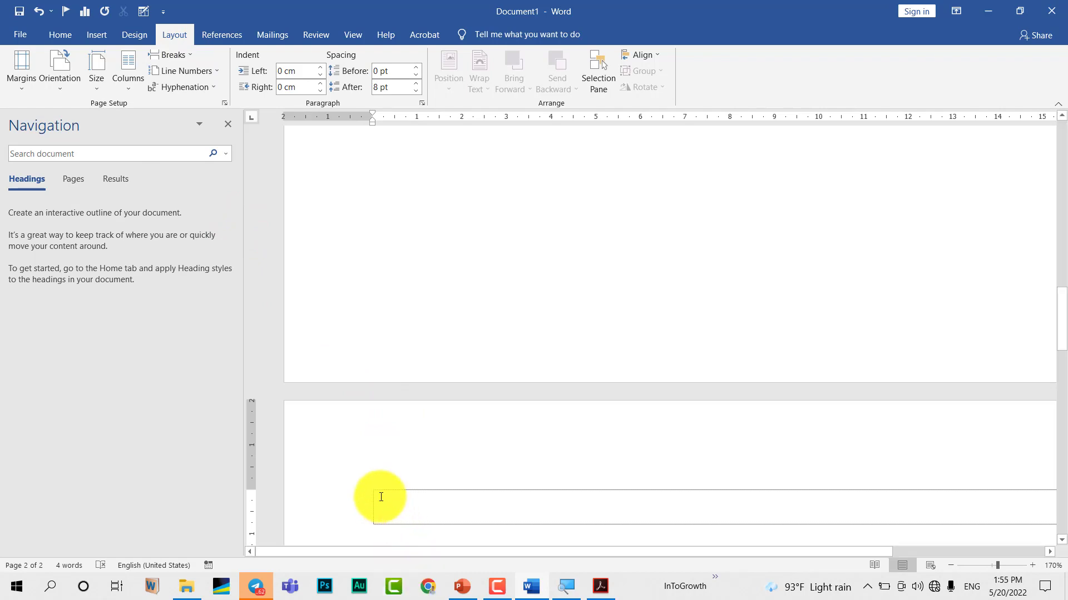
double_click(341, 461)
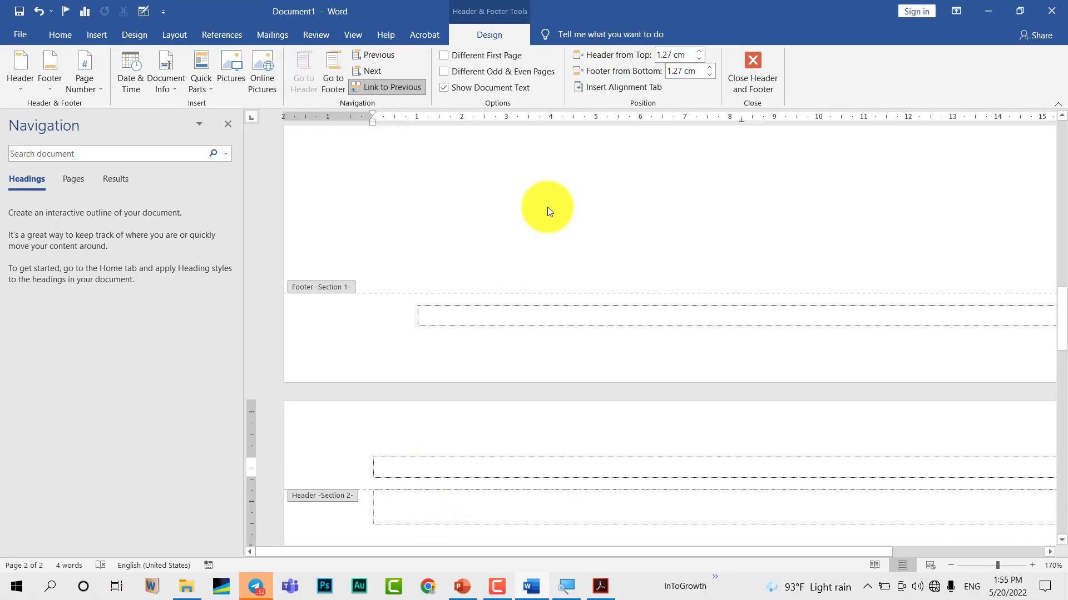
left_click(737, 85)
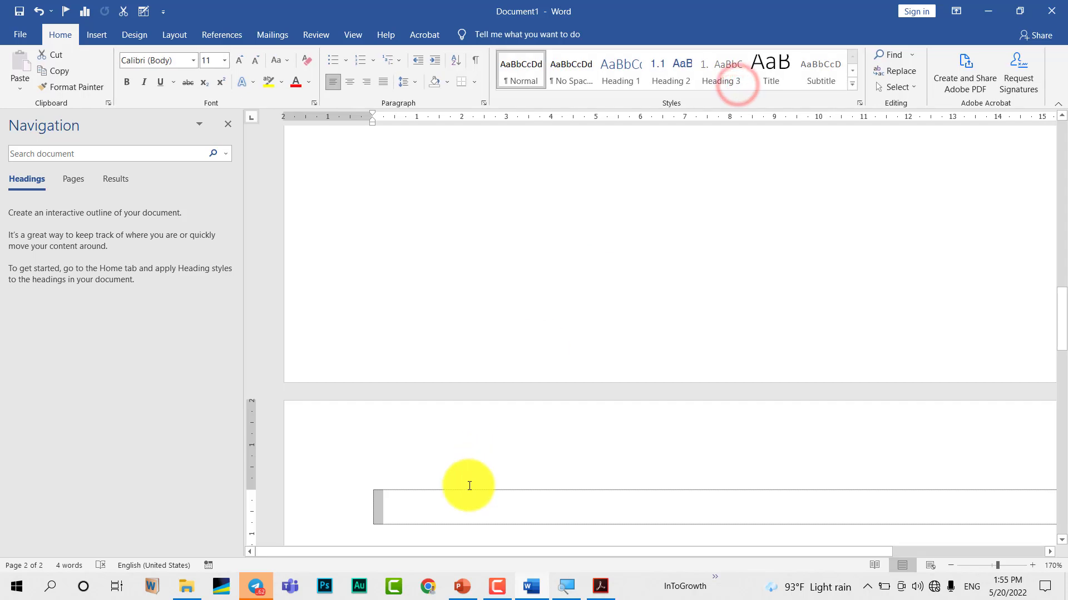
- Type the 'Pre-requisite Contents' heading with items '1. Preface' and 'Acknowledgement' in the page 2 box
scroll(467, 488, "down", 3)
left_click(403, 326)
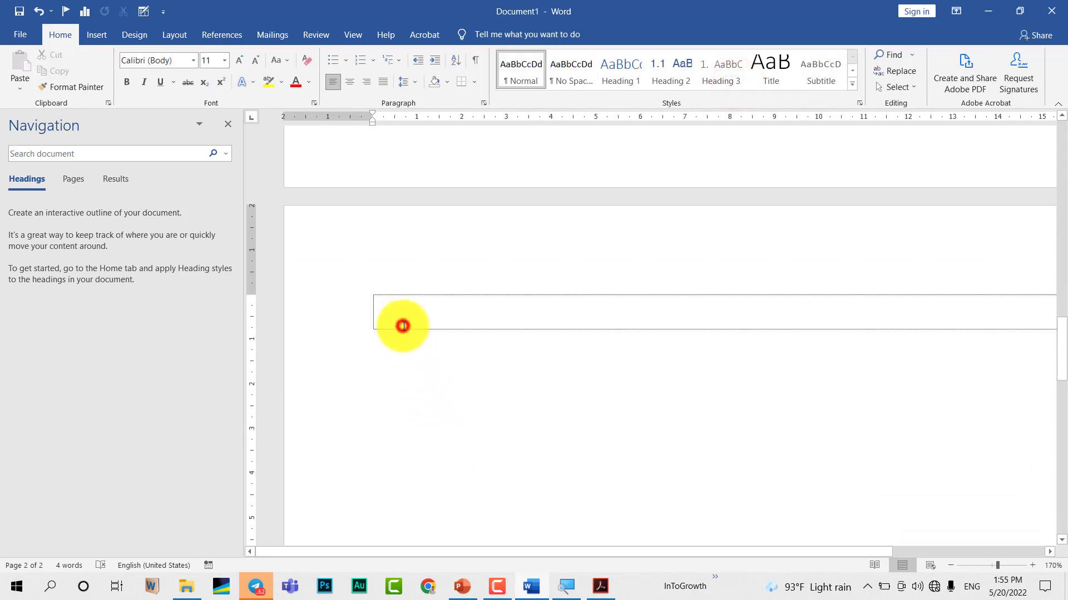
type("Pre")
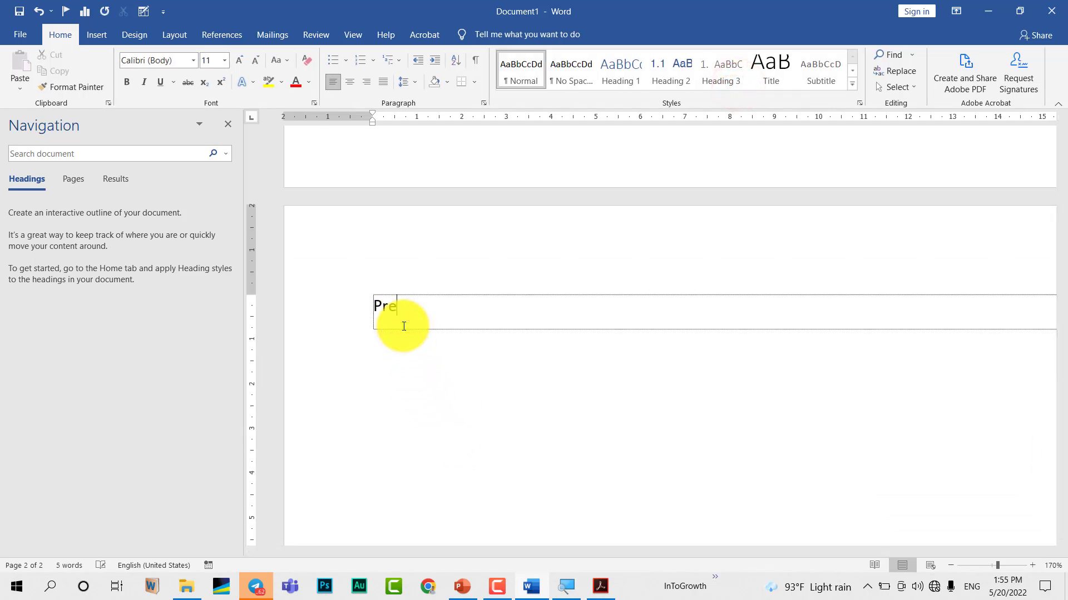
type("-requ")
type("isite Con")
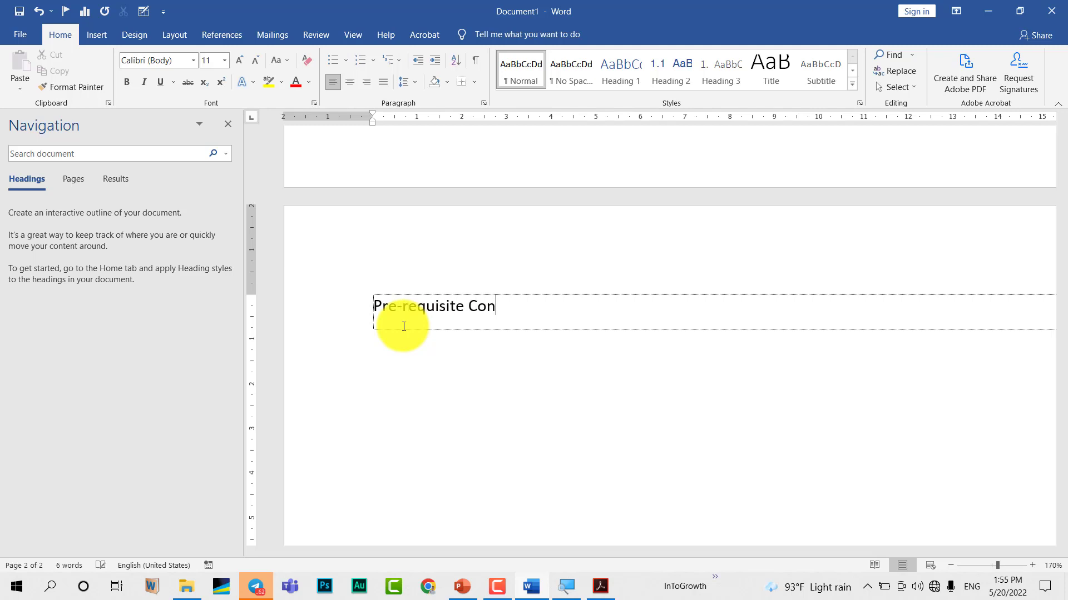
type("tents")
key("Return")
type("1. ")
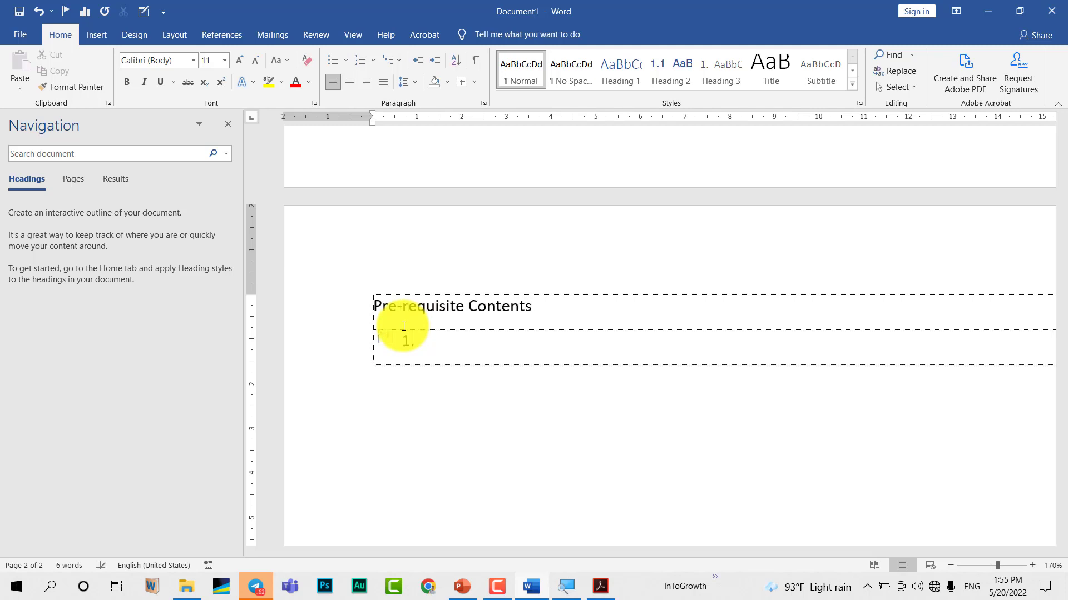
type("Preface")
key("Return")
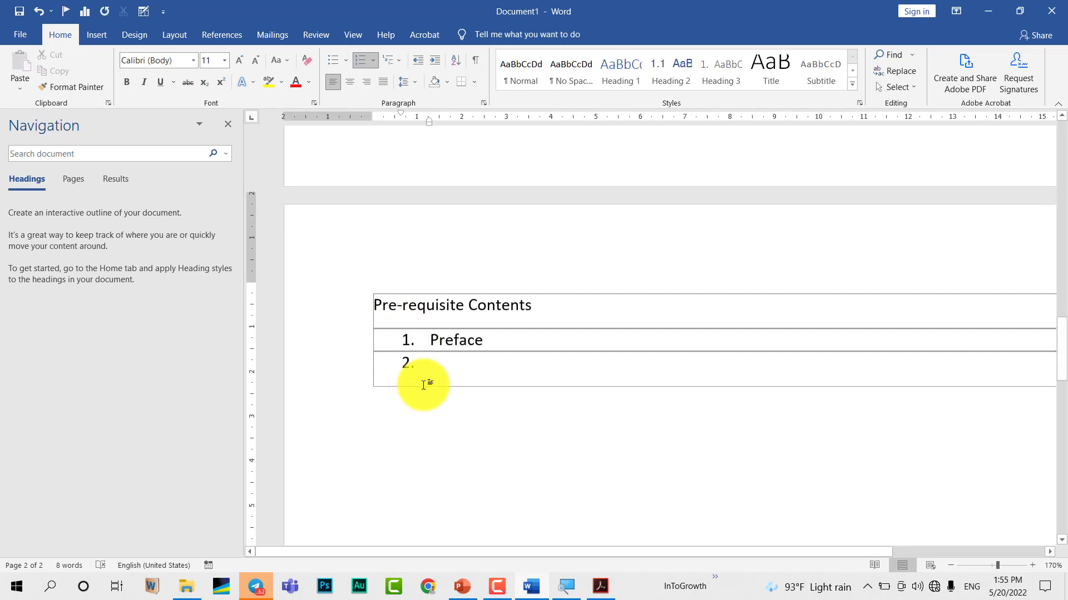
scroll(423, 384, "down", 2)
scroll(423, 385, "up", 3)
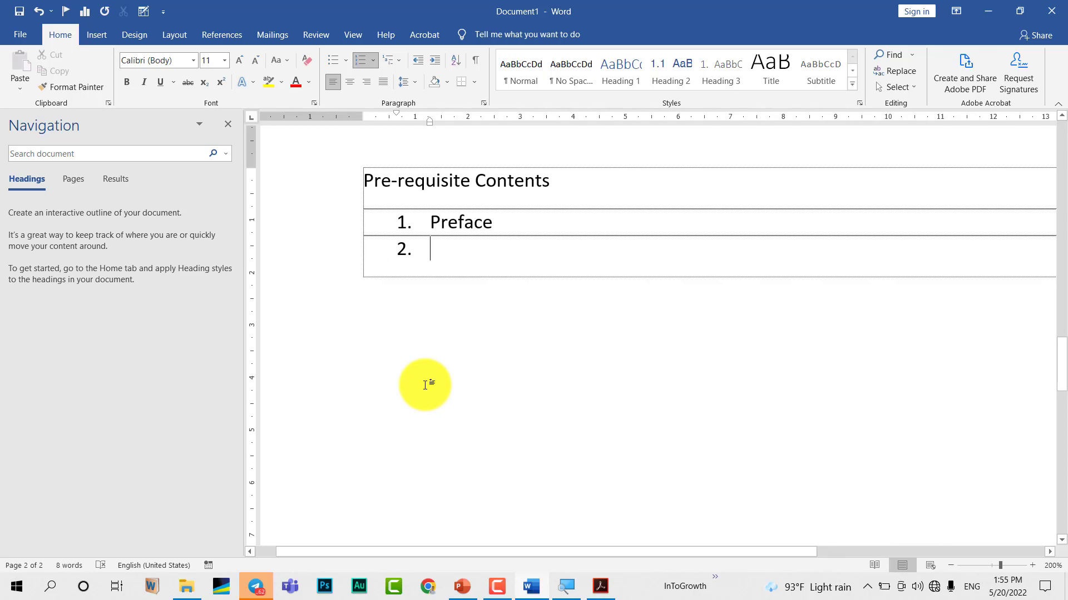
type("Acknowledgem")
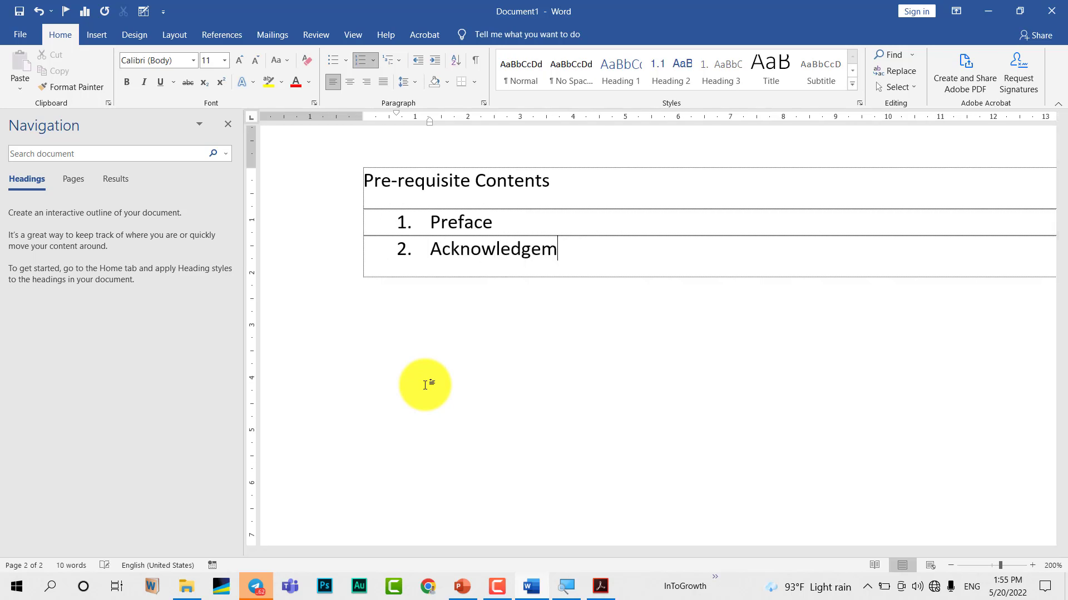
type("ent")
- Add item 3, 'Table of Contents (Must be generated at the end of document written)'
key("Return")
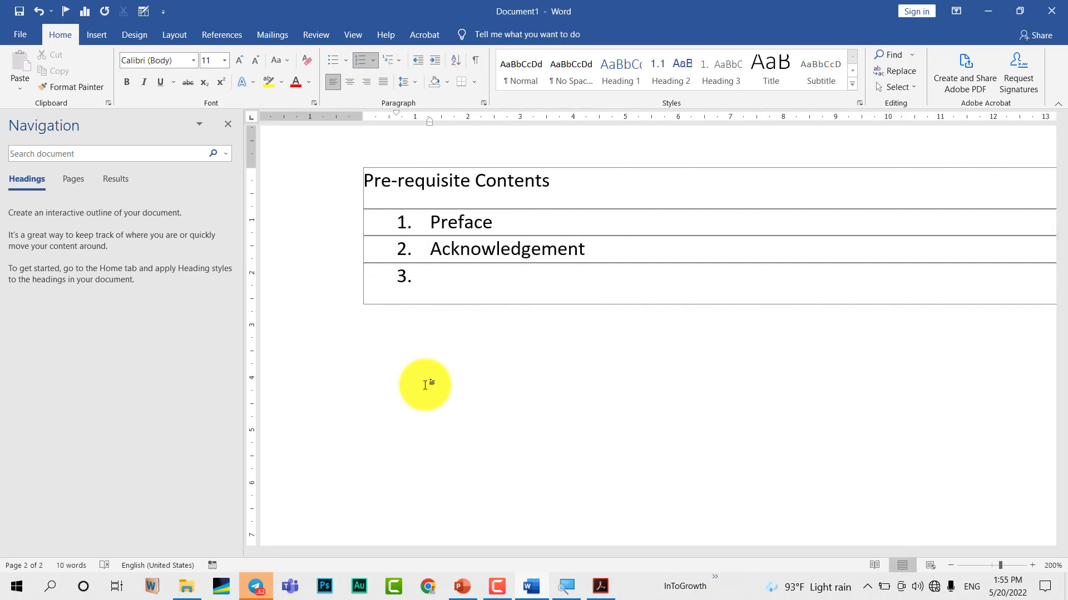
type("Table of Cont")
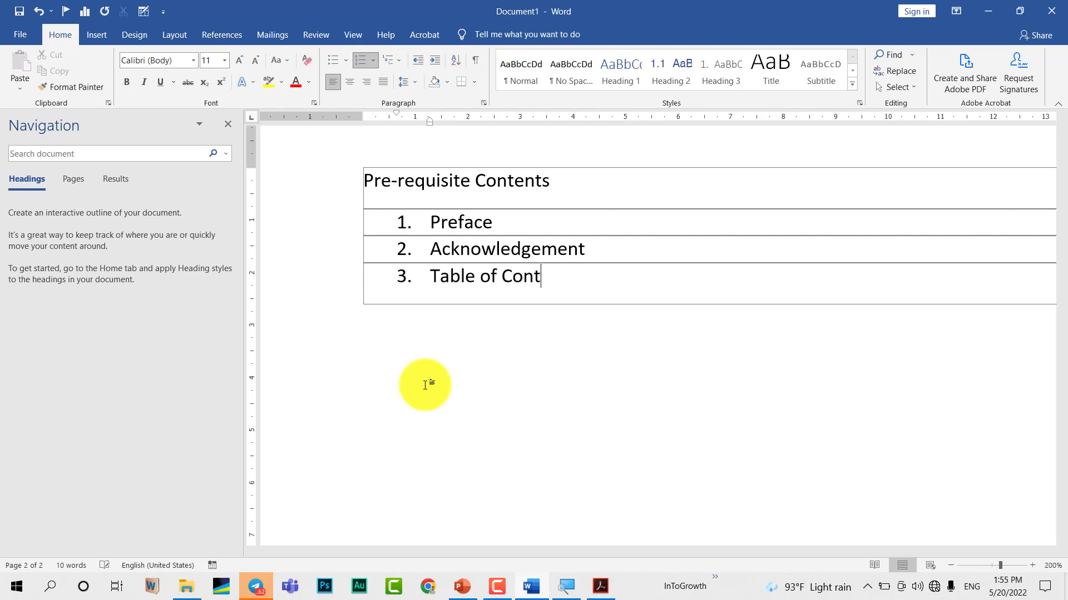
type("ents (M)")
key("Left")
type("Must")
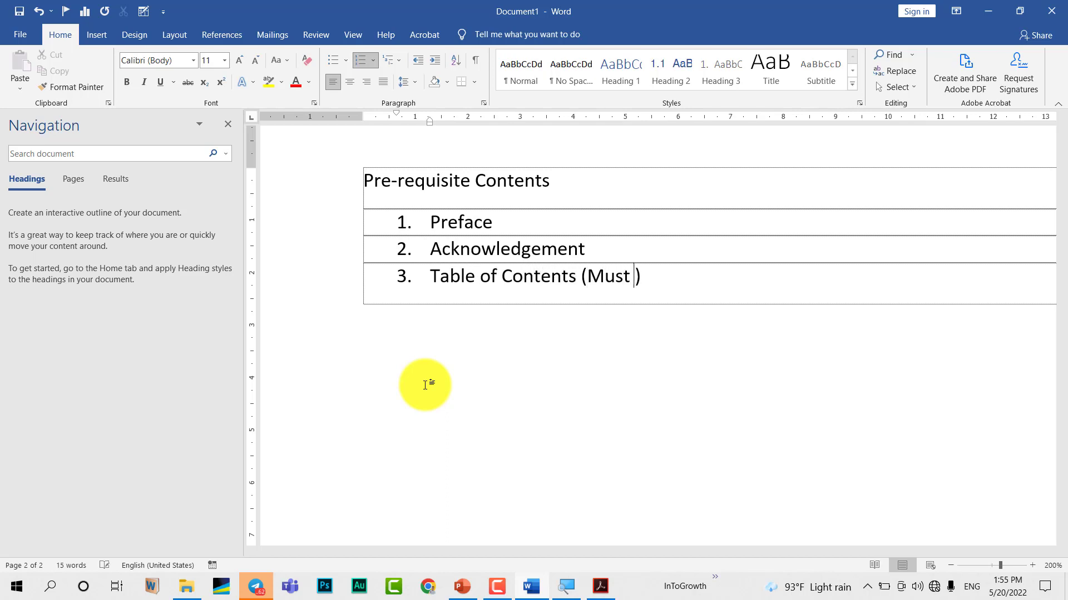
type(" be gener")
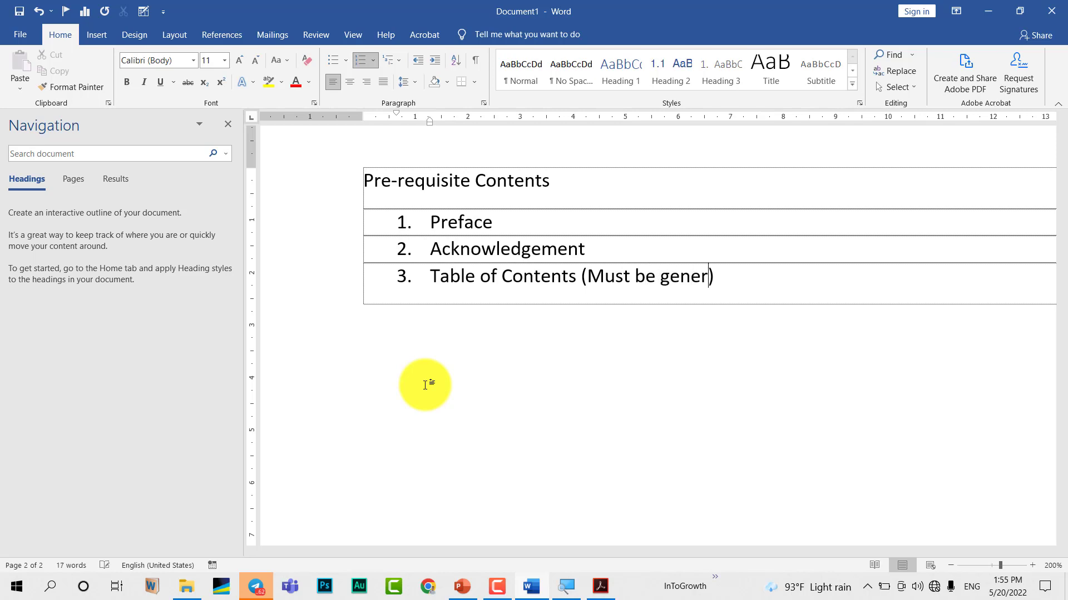
type("ated at th")
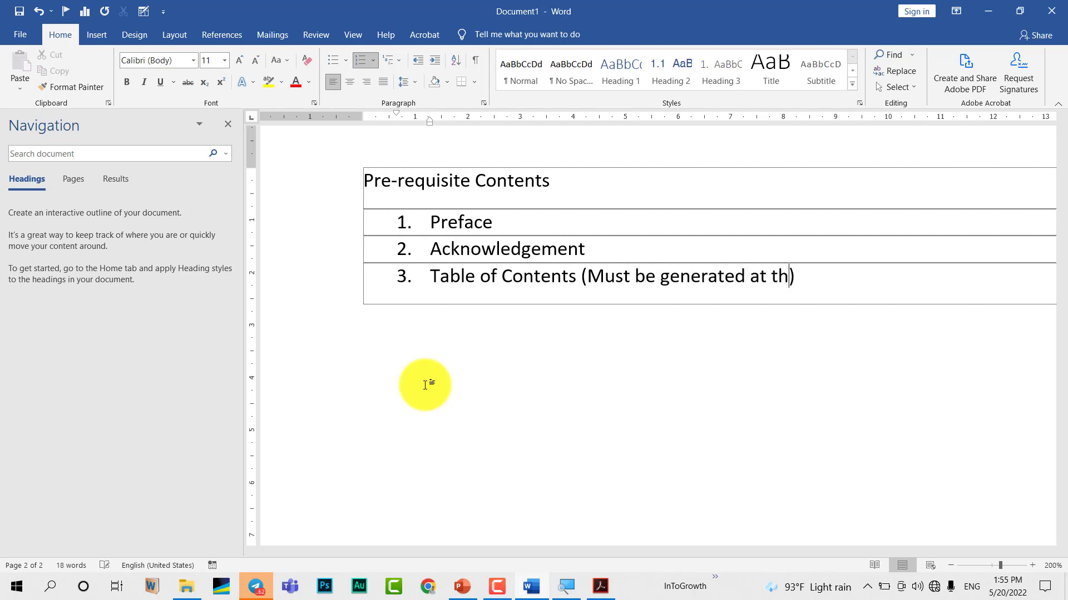
type("e end of do")
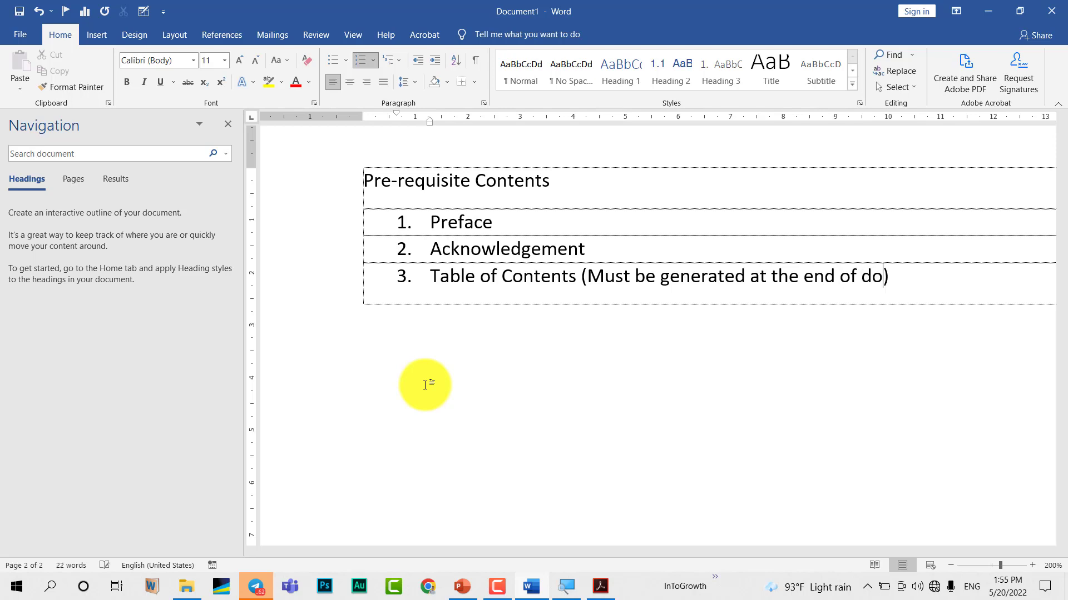
type("cument writ")
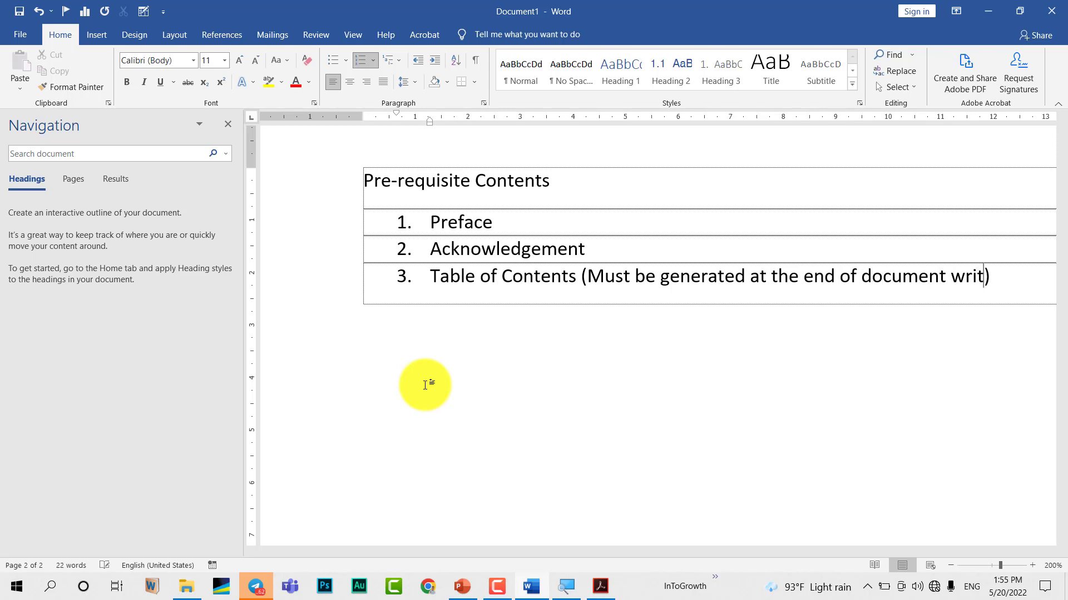
type("ten")
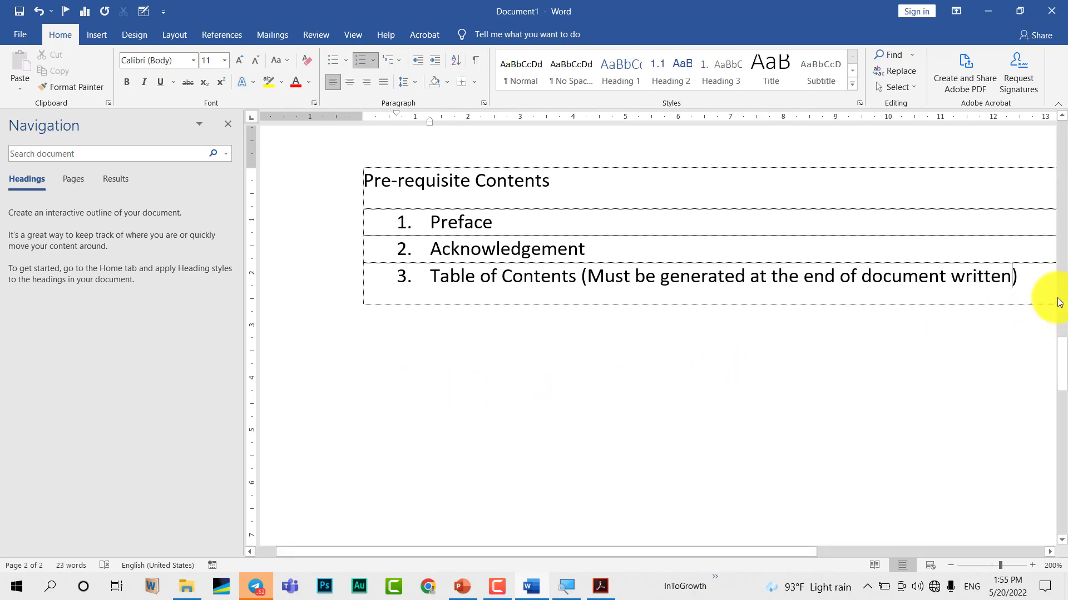
- Add 'List of Image' and '...' as list items 4 and 5, followed by a blank line
left_click(1046, 283)
key("Return")
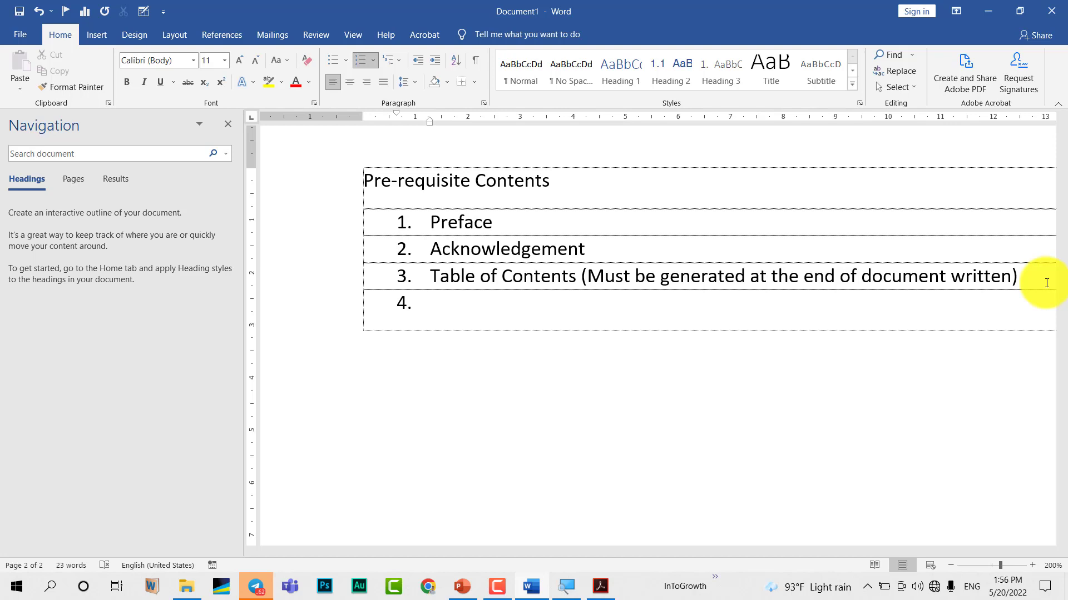
type("List ")
type("of I")
type("mage")
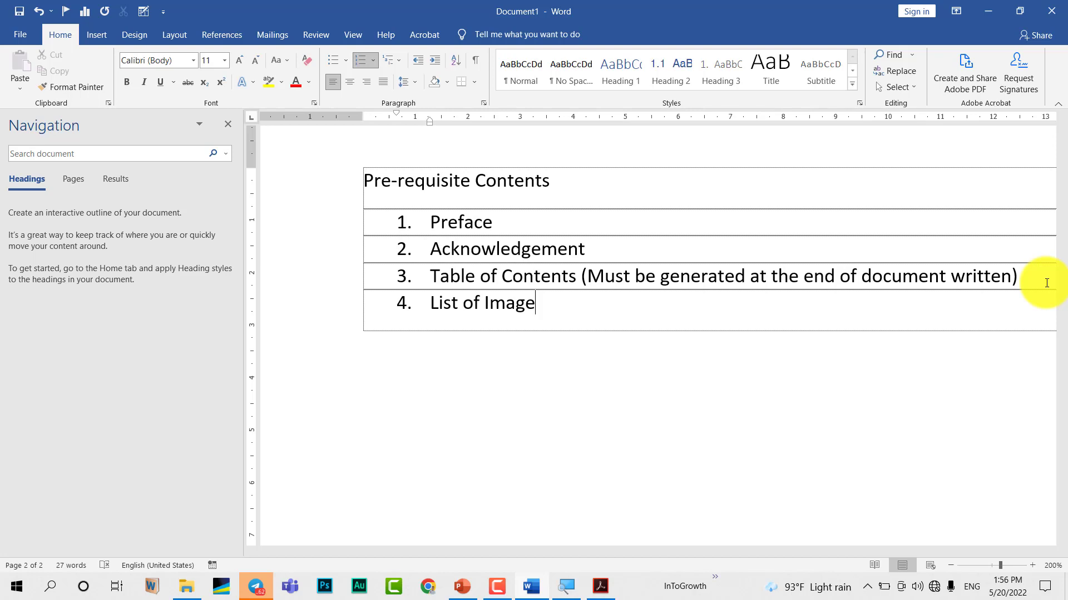
key("Return")
type("...")
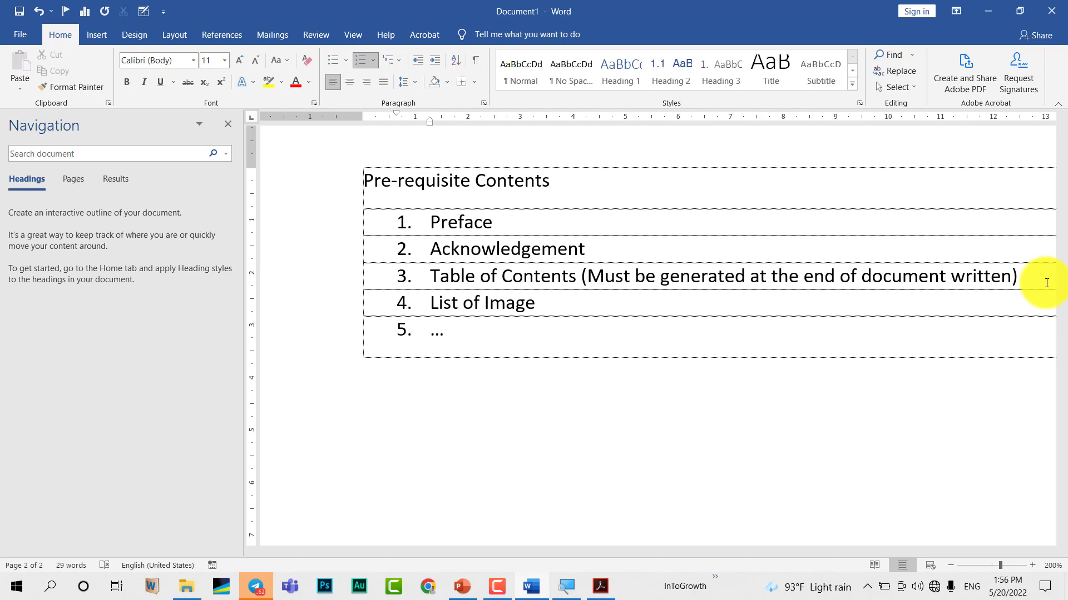
key("Return")
key("Return")
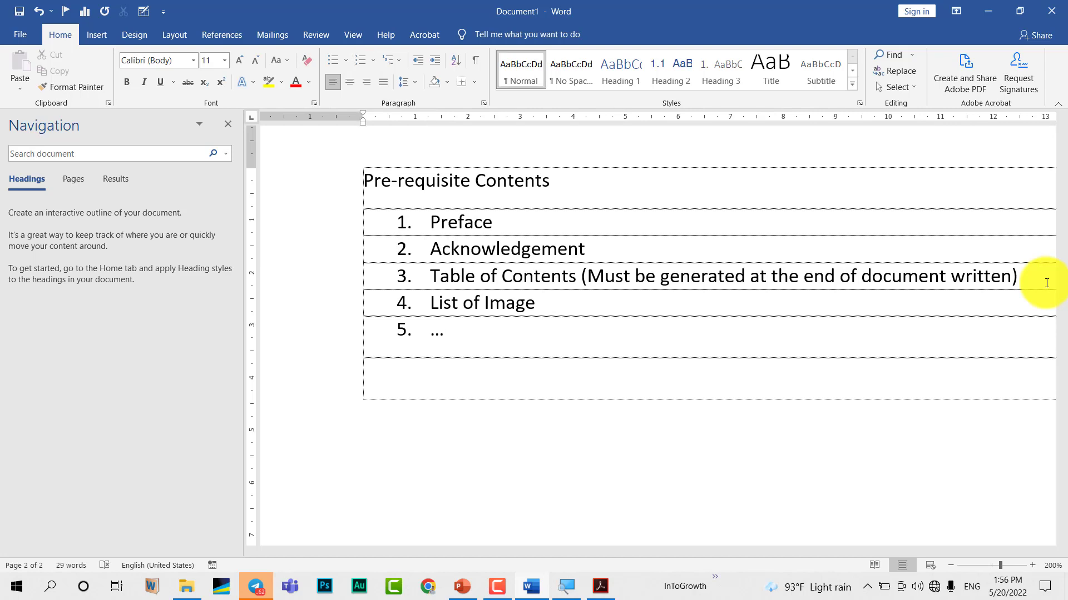
- Insert a Next Page section break to start section 3 on page 3 and edit its header
left_click(185, 34)
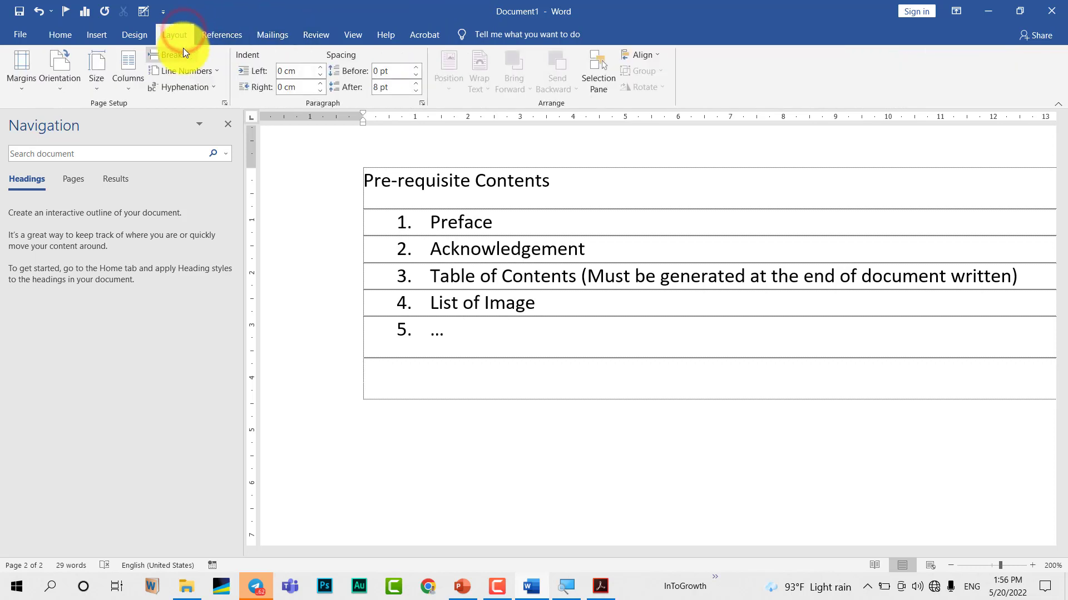
left_click(184, 56)
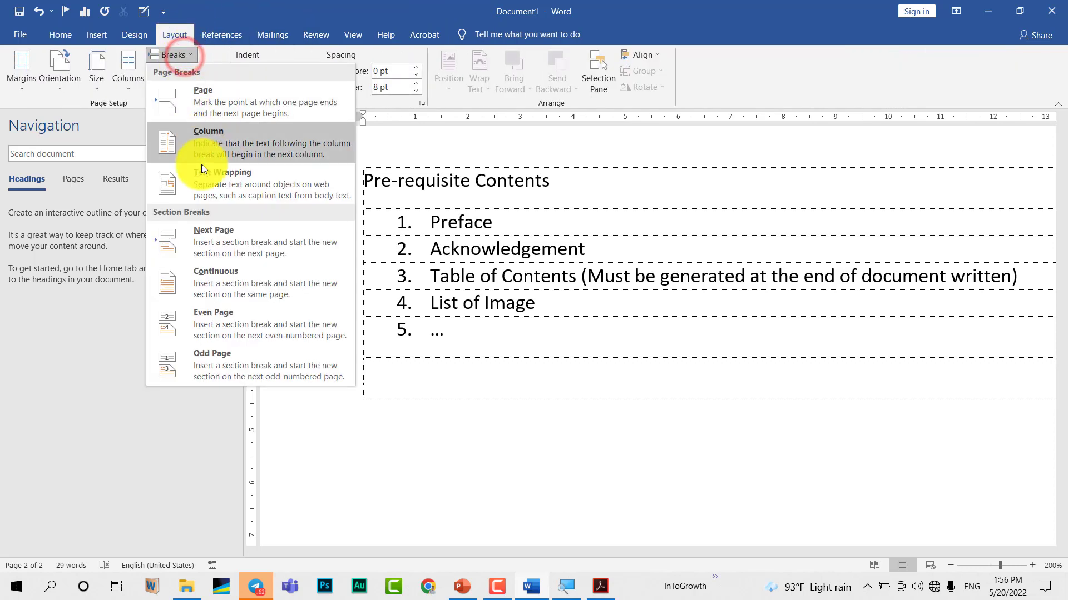
left_click(241, 235)
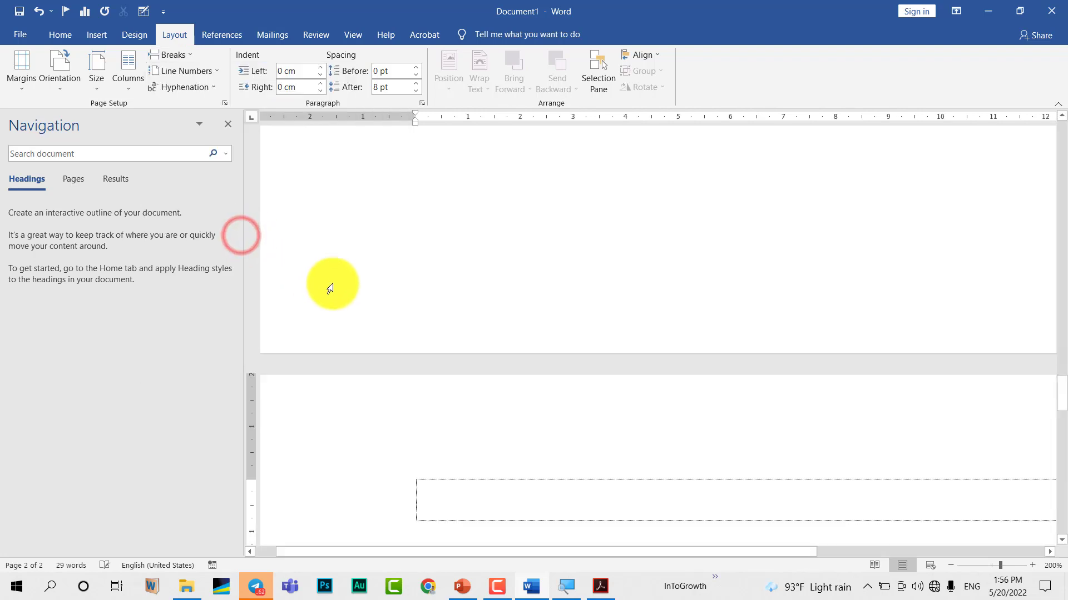
double_click(338, 176)
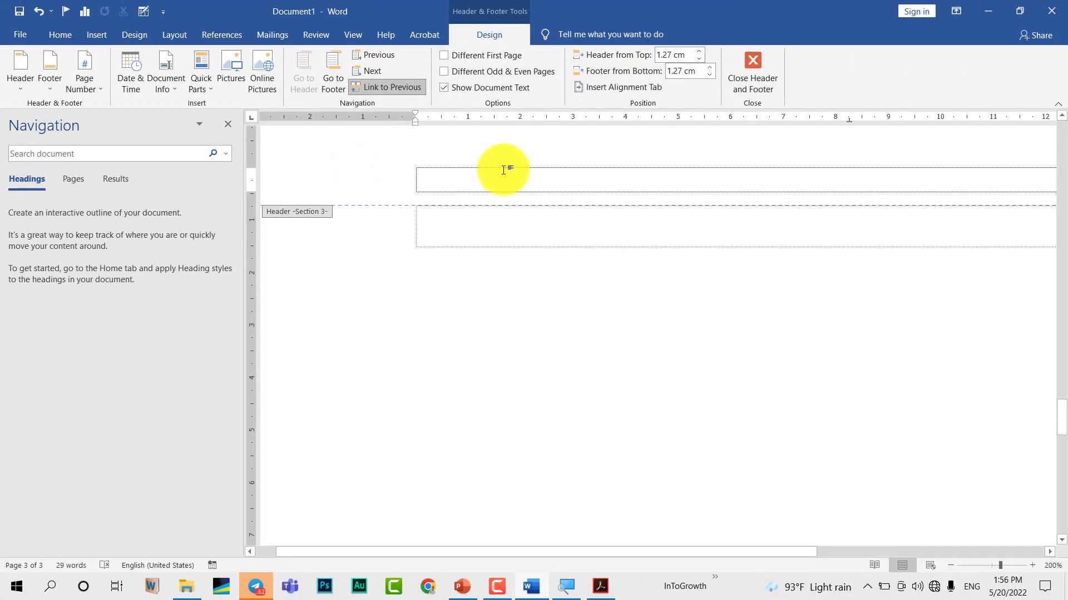
- Type '[ Main Contents ]' in page 3's body box with an empty line beneath it
left_click(735, 81)
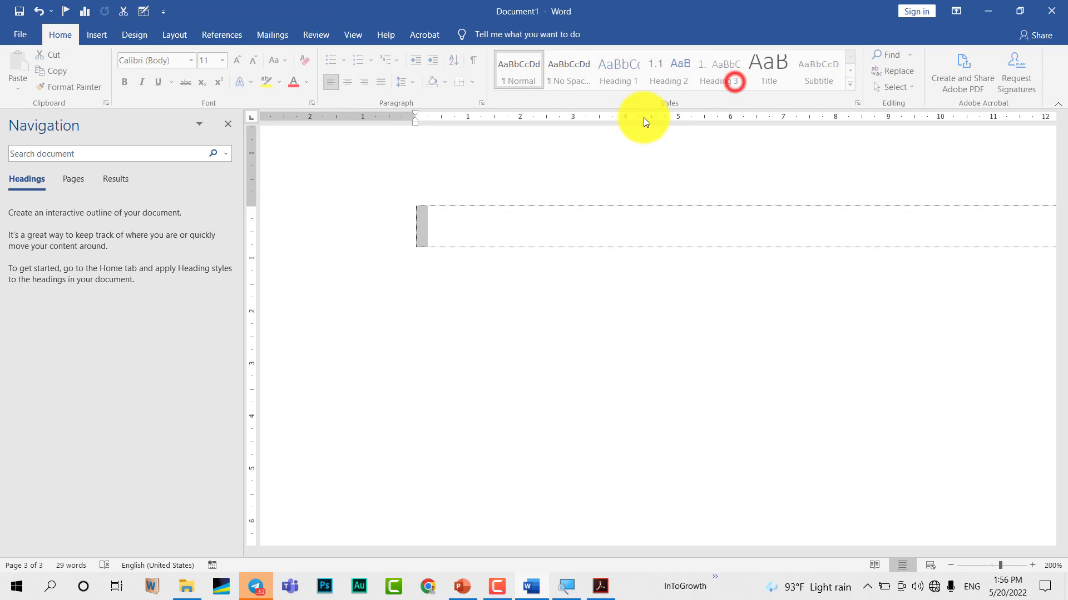
left_click(452, 213)
type("[ M")
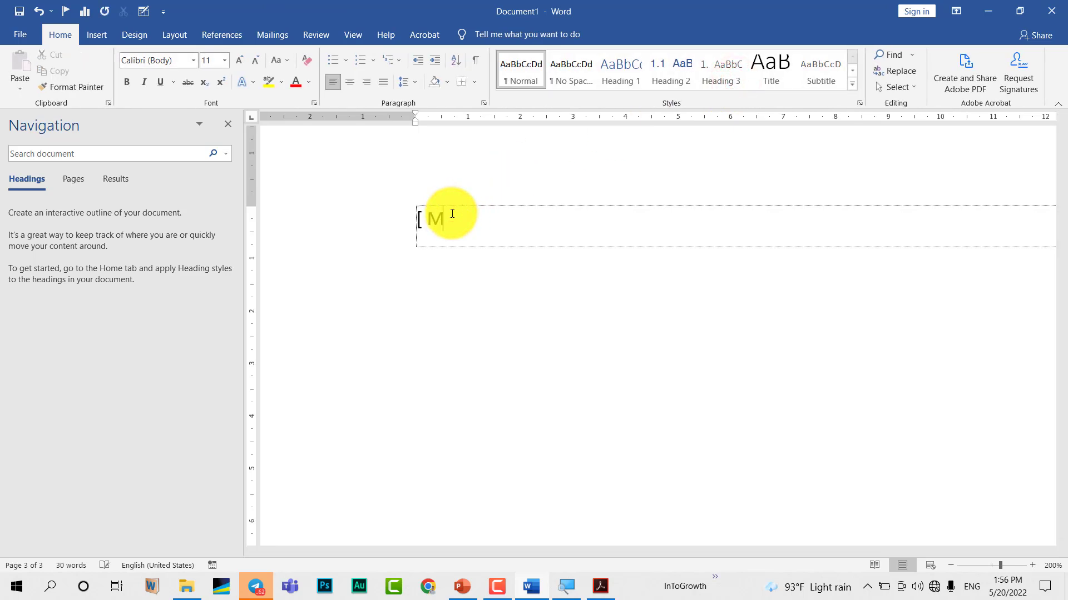
type("ain Conent")
key("BackSpace")
type("nente")
key("BackSpace")
key("BackSpace")
key("BackSpace")
key("BackSpace")
type("tents ]")
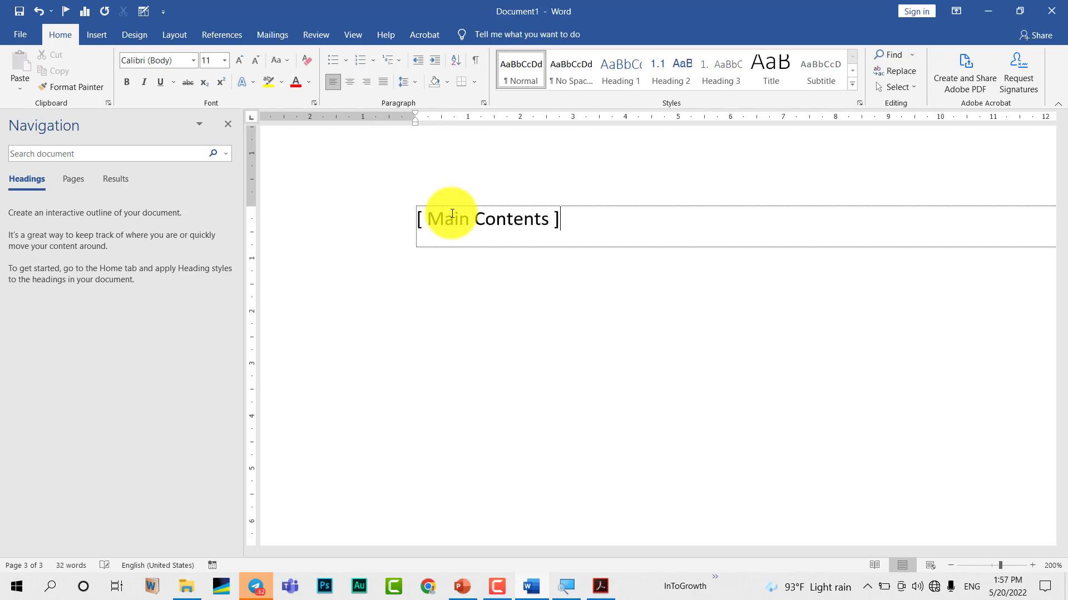
key("Return")
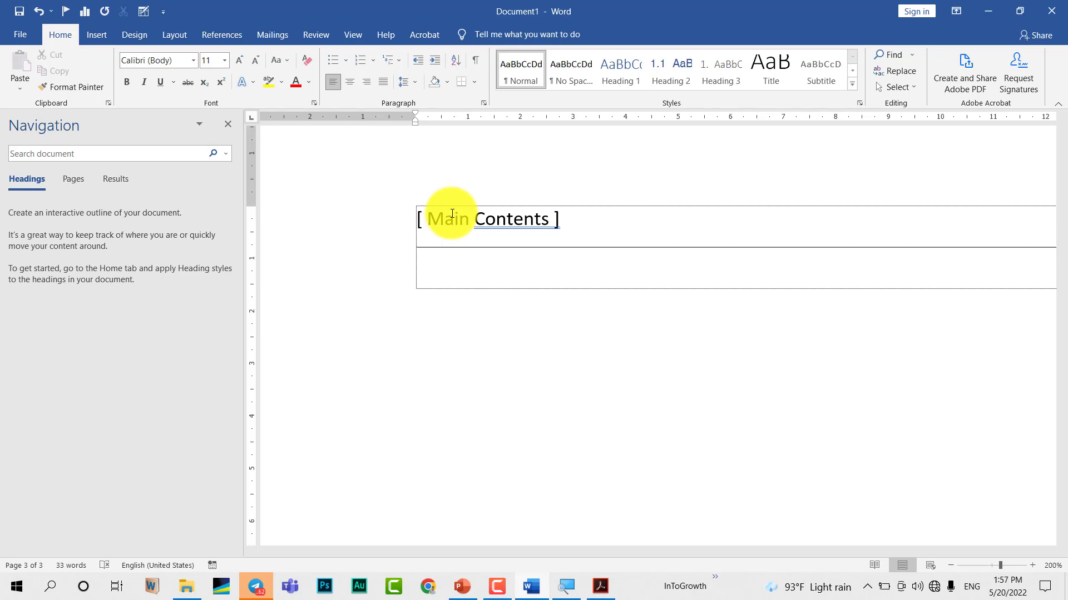
left_click(451, 213)
left_click(451, 211)
- Add a Next Page section break and type 'References' on the new page 4
left_click(445, 262)
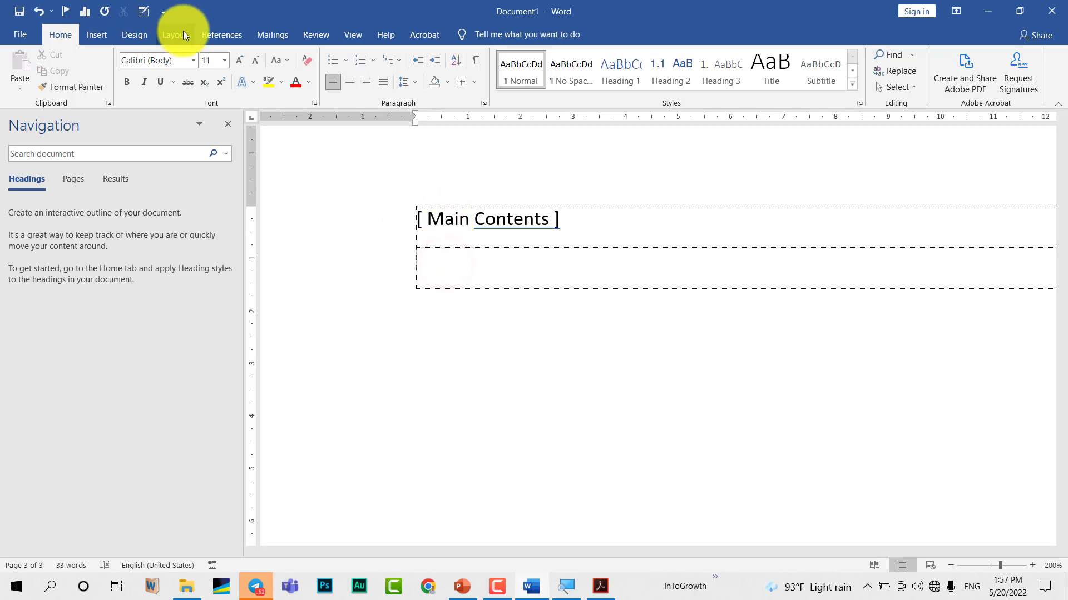
left_click(183, 31)
left_click(191, 55)
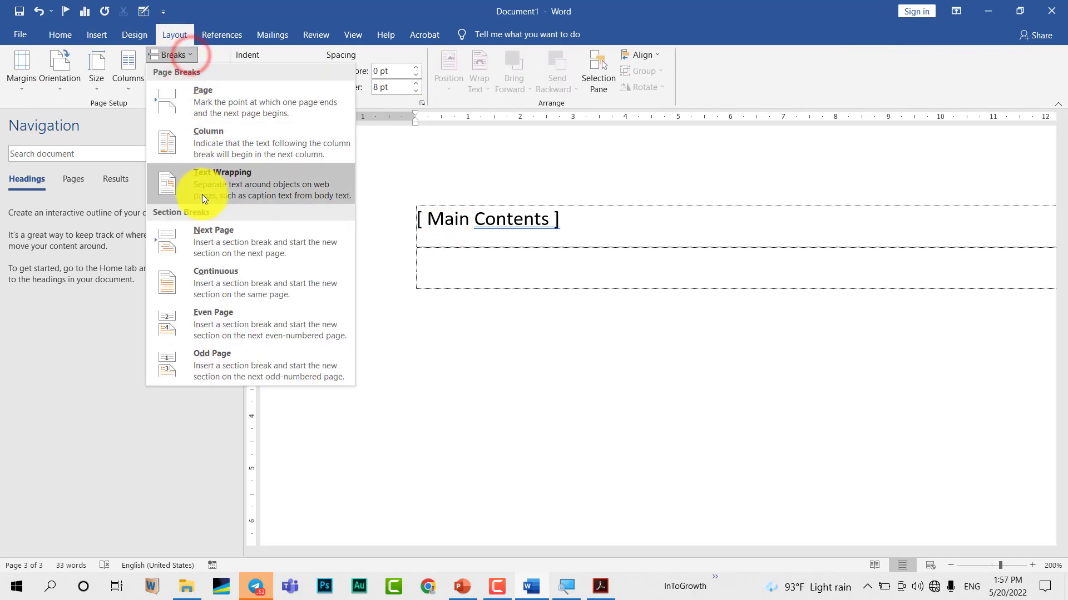
left_click(215, 236)
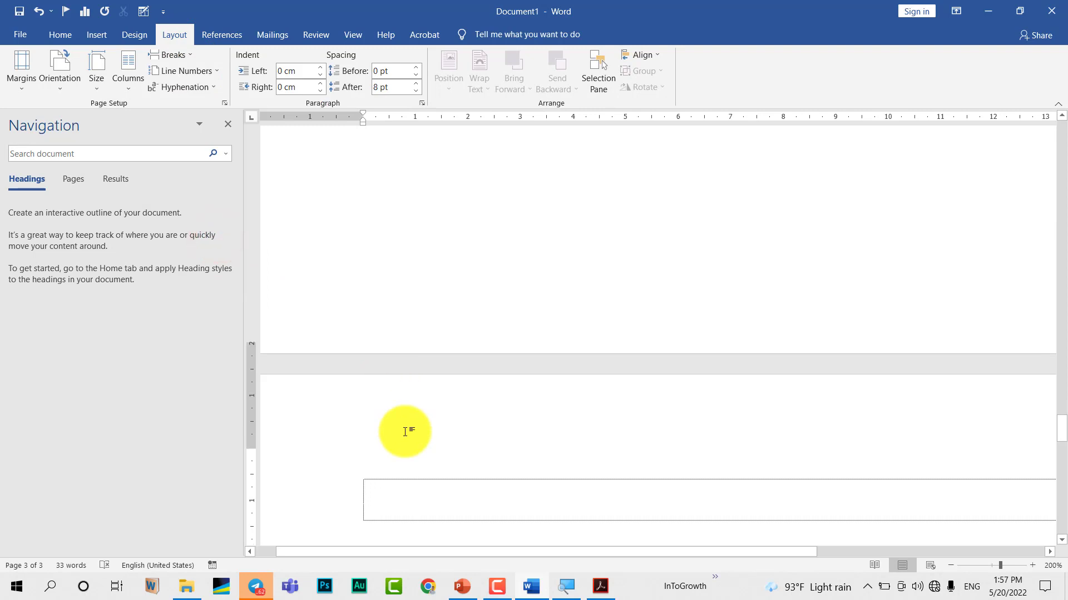
type("Re")
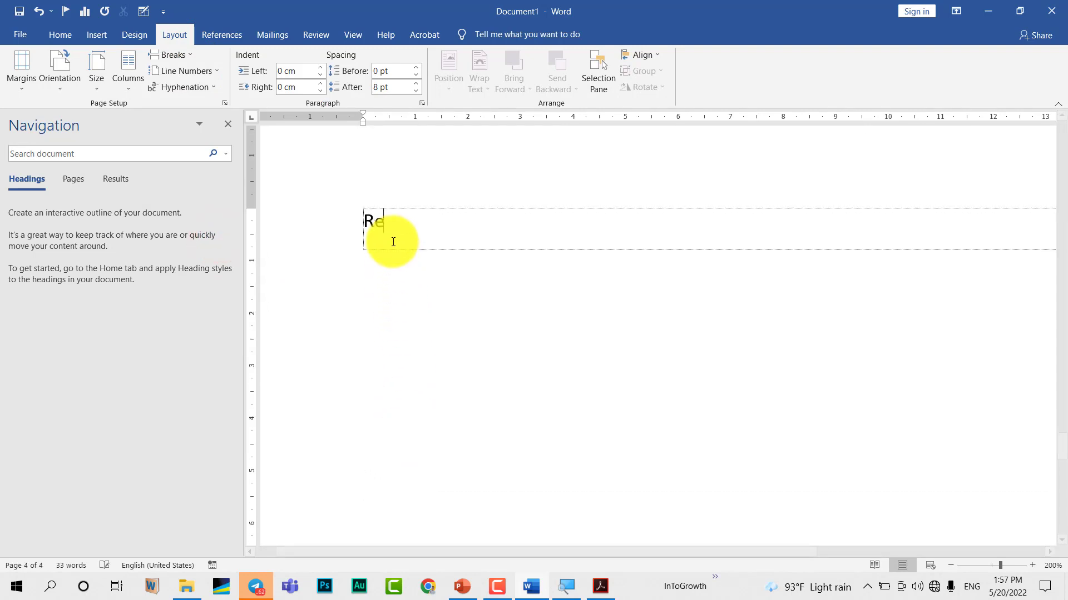
type("ferences")
- Check page 4's header, then return to the end of the '[ Main Contents ]' line
double_click(267, 154)
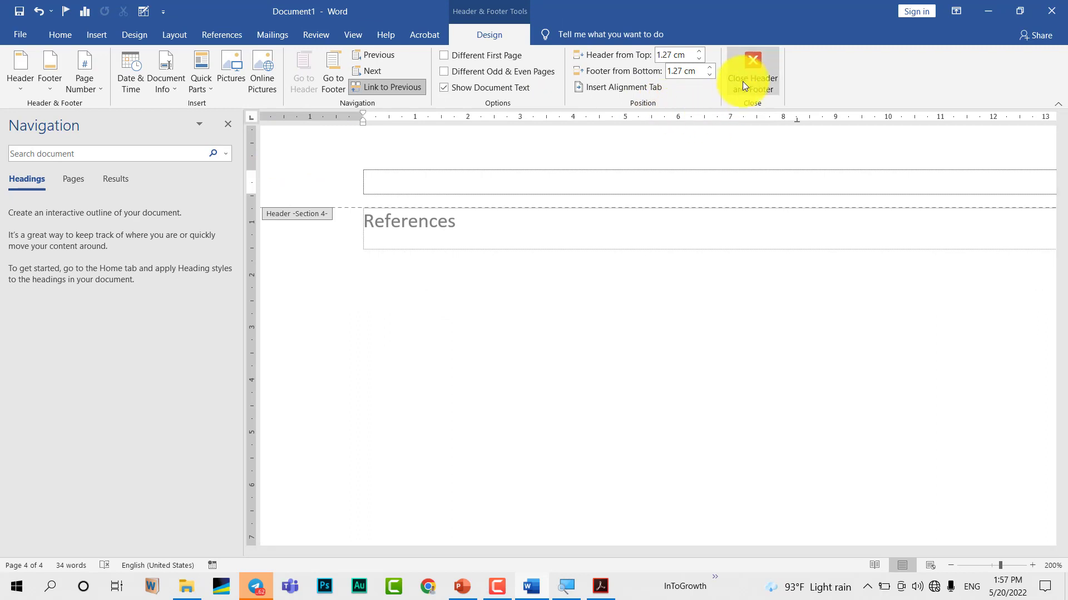
left_click(743, 80)
scroll(621, 199, "up", 3)
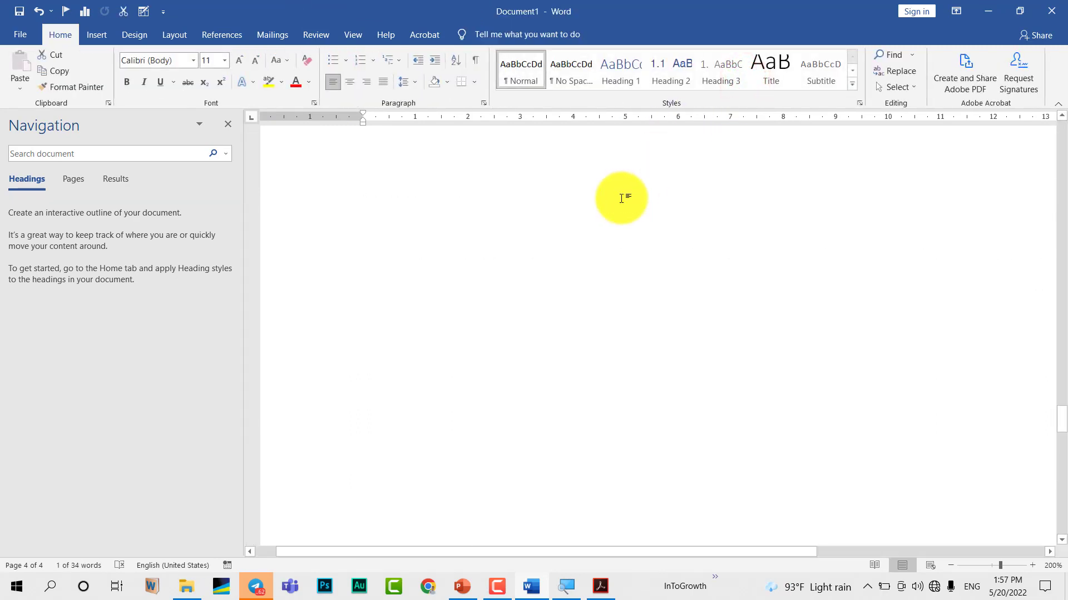
scroll(621, 199, "up", 3)
scroll(621, 199, "up", 3)
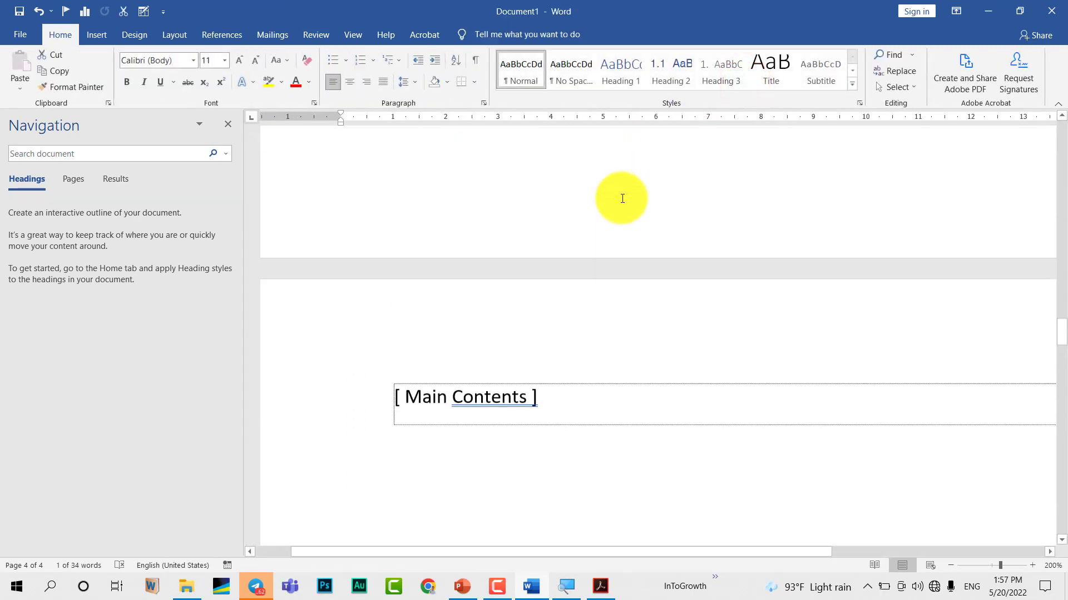
left_click(593, 419)
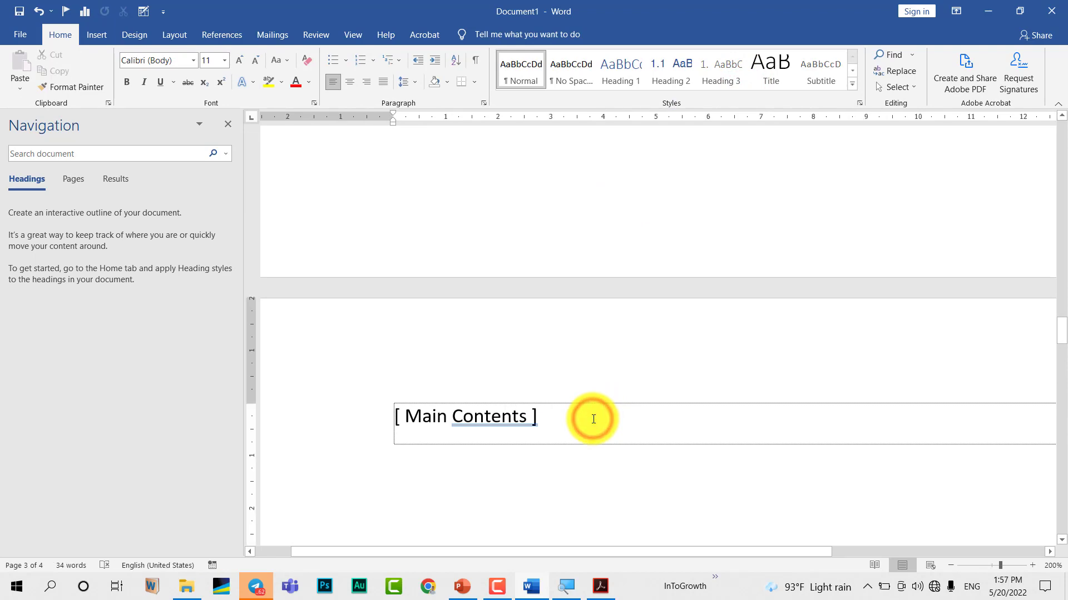
key("alt+Tab")
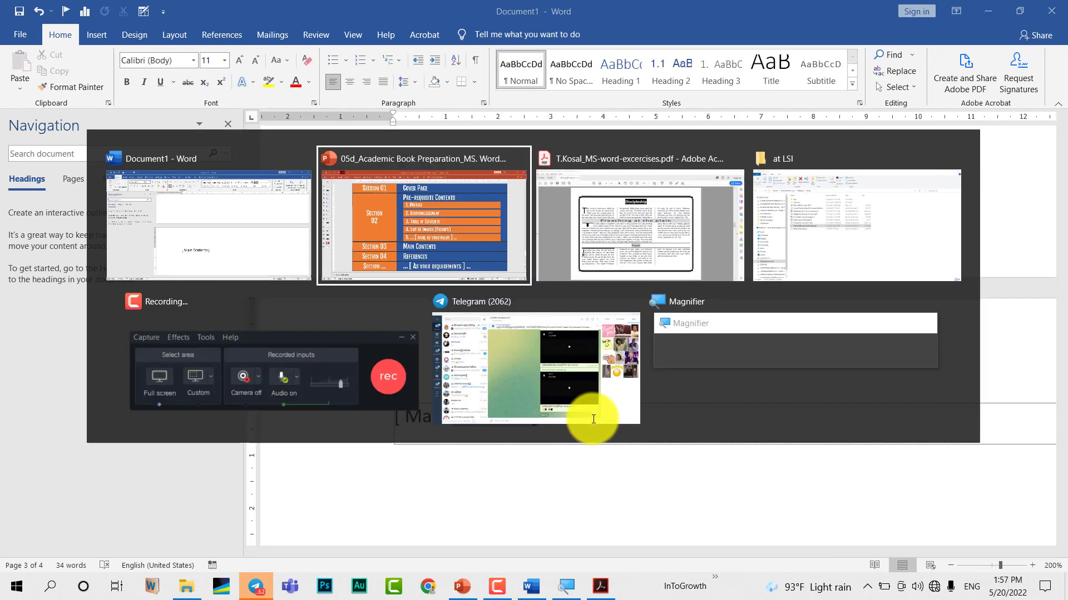
- Review the PowerPoint tutorial slides, ending on slide 14, the '10 Minute Break' notice
scroll(593, 419, "up", 2)
scroll(593, 419, "up", 2)
scroll(593, 419, "up", 3)
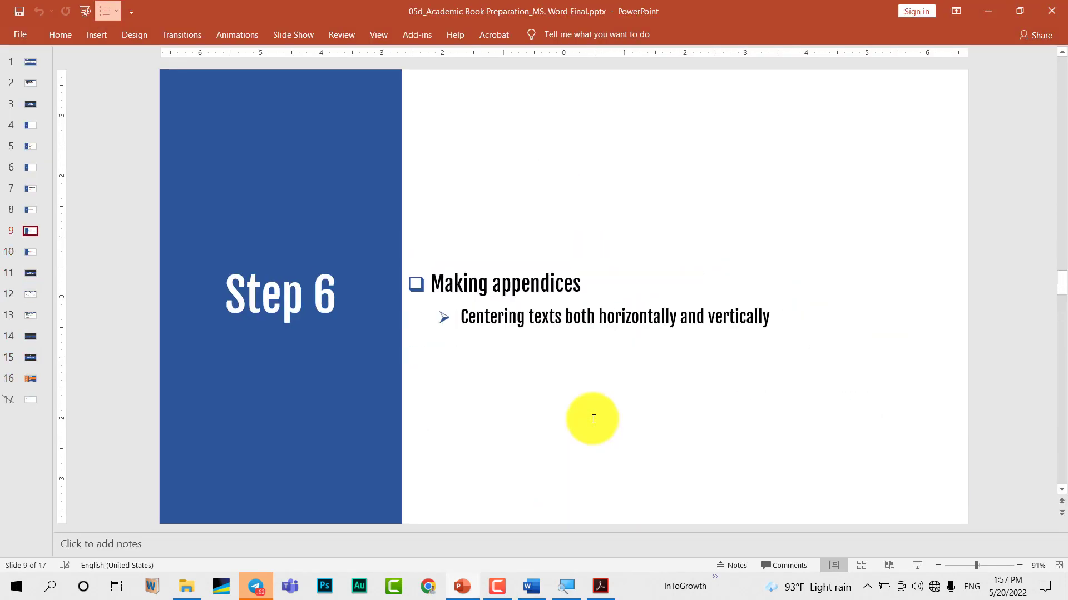
scroll(593, 419, "up", 2)
scroll(594, 419, "up", 2)
scroll(593, 419, "down", 1)
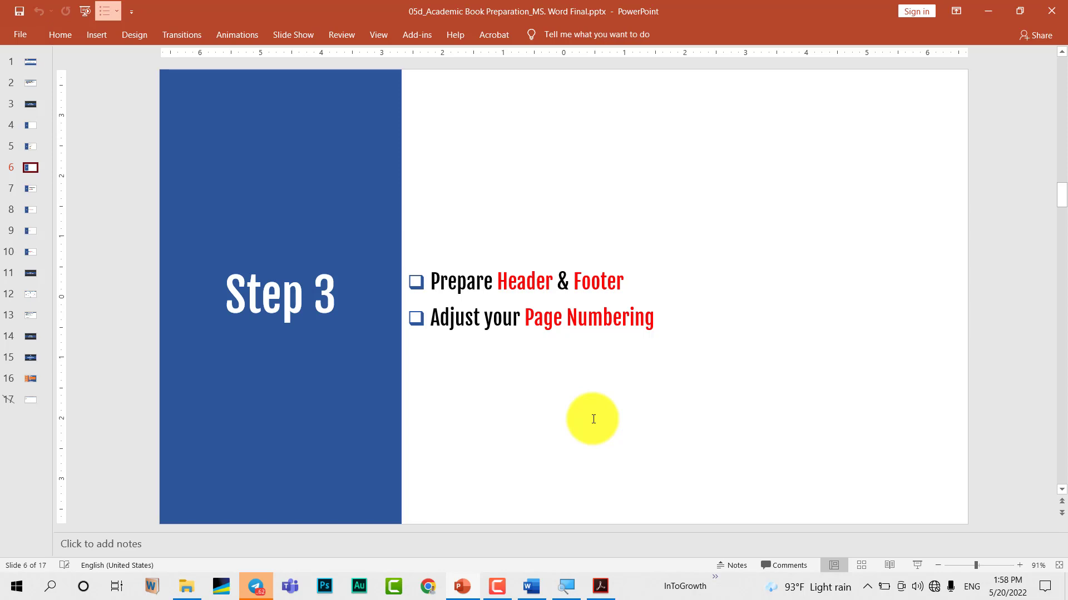
key("alt+Tab")
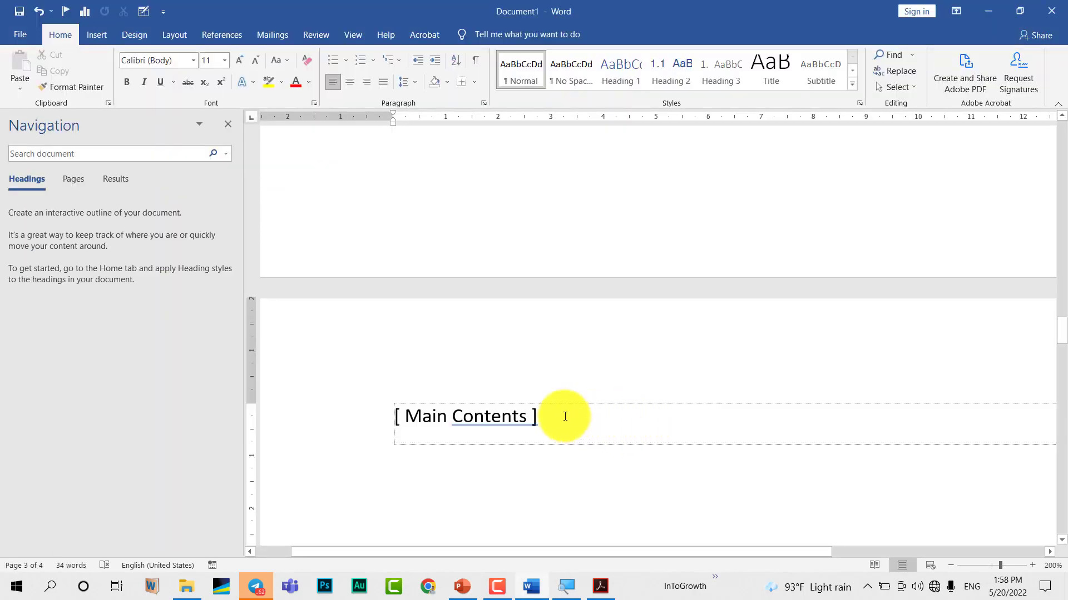
key("alt+Tab")
key("Down")
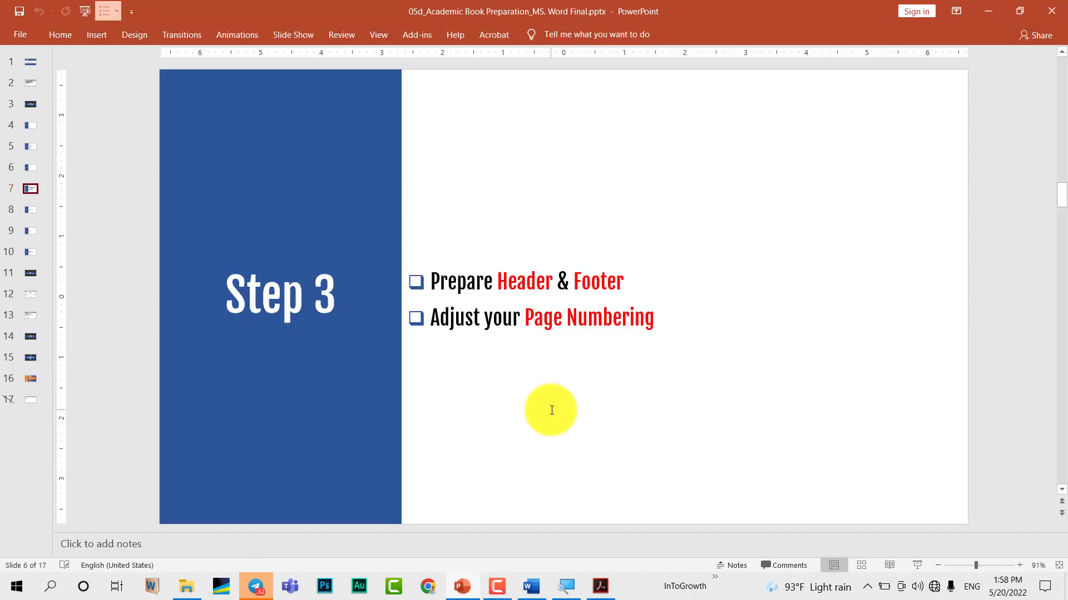
key("Down")
key("Down")
key("Down")
key("Down")
key("Down")
key("Down")
key("Down")
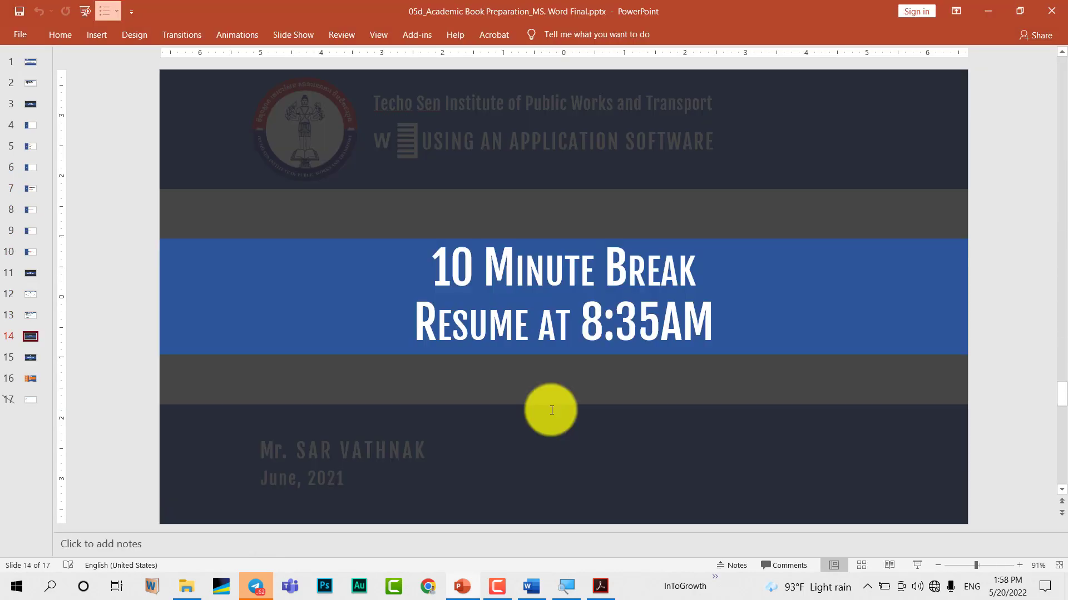
key("Down")
key("Down")
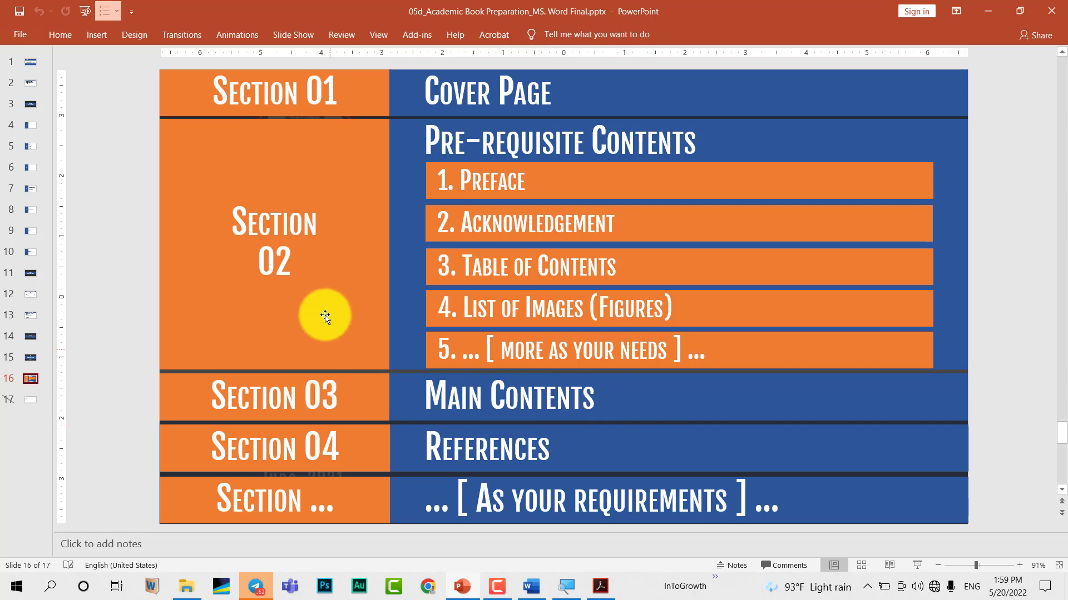
left_click(343, 409)
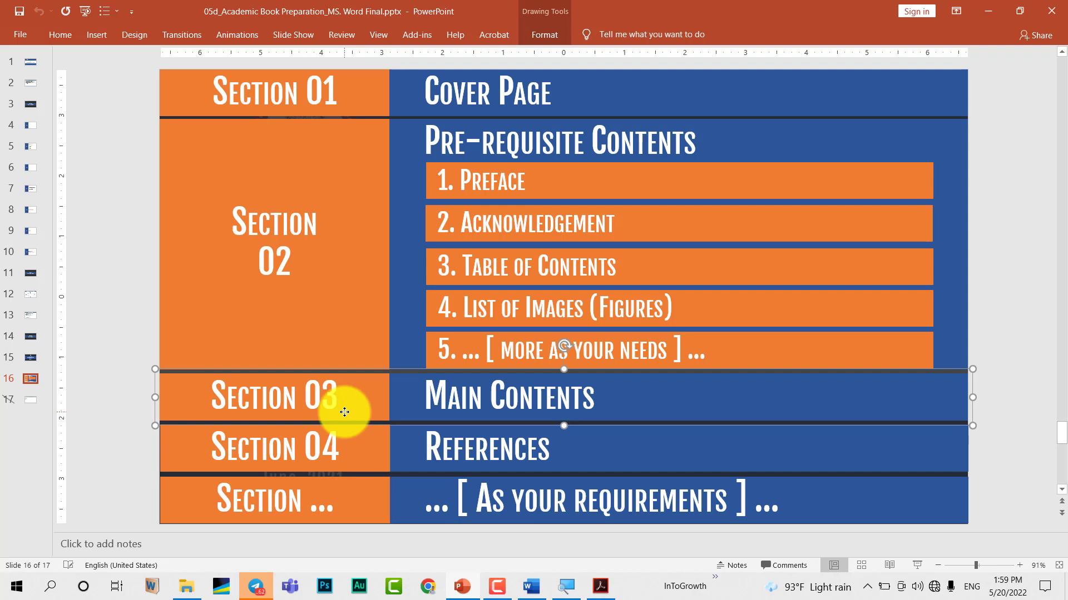
left_click(335, 398)
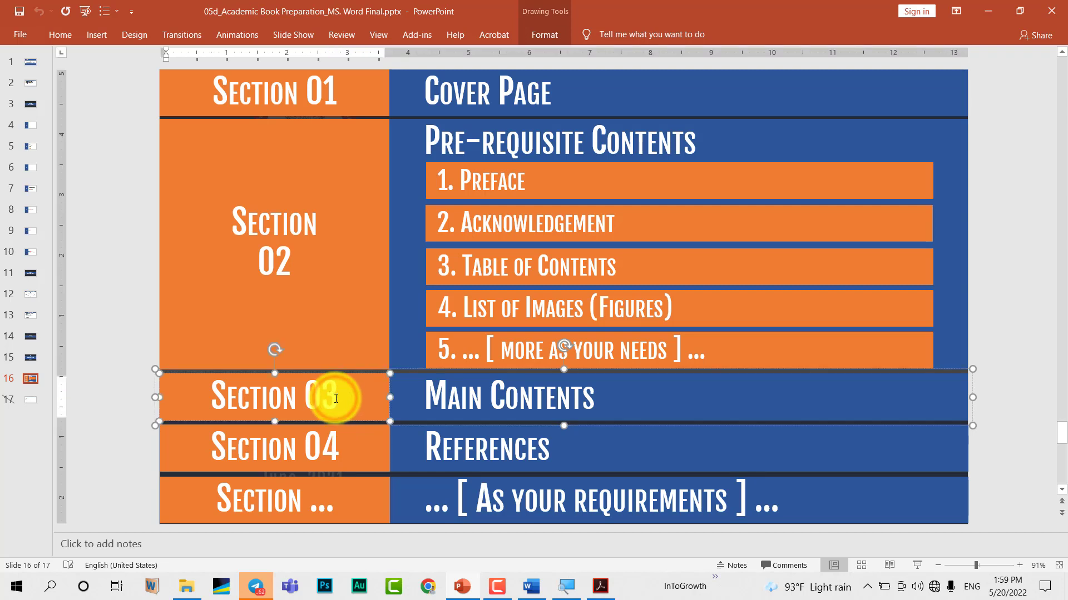
left_click(337, 431)
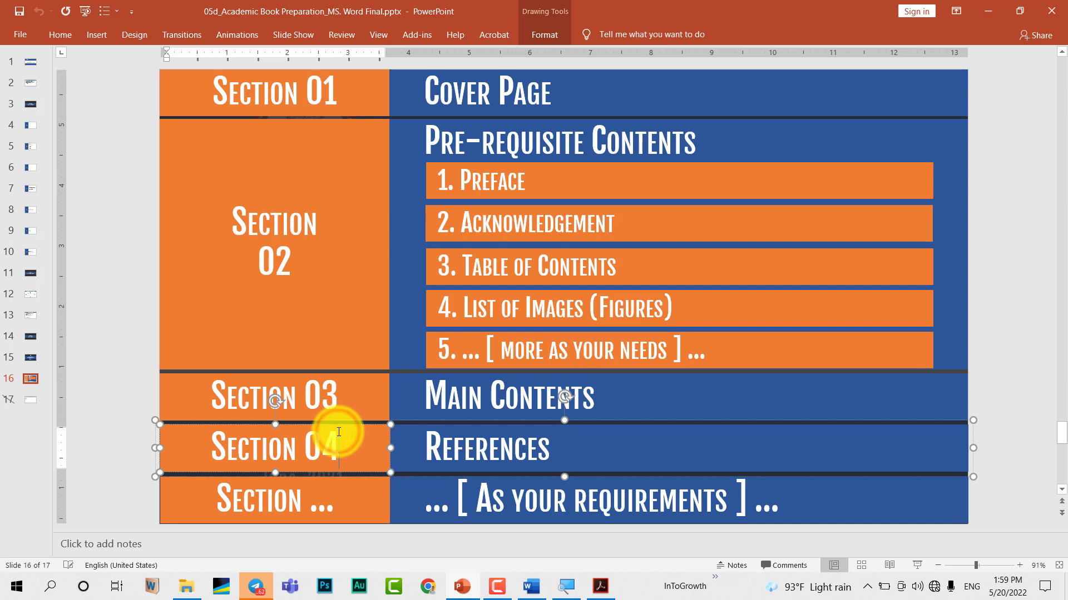
left_click(346, 393)
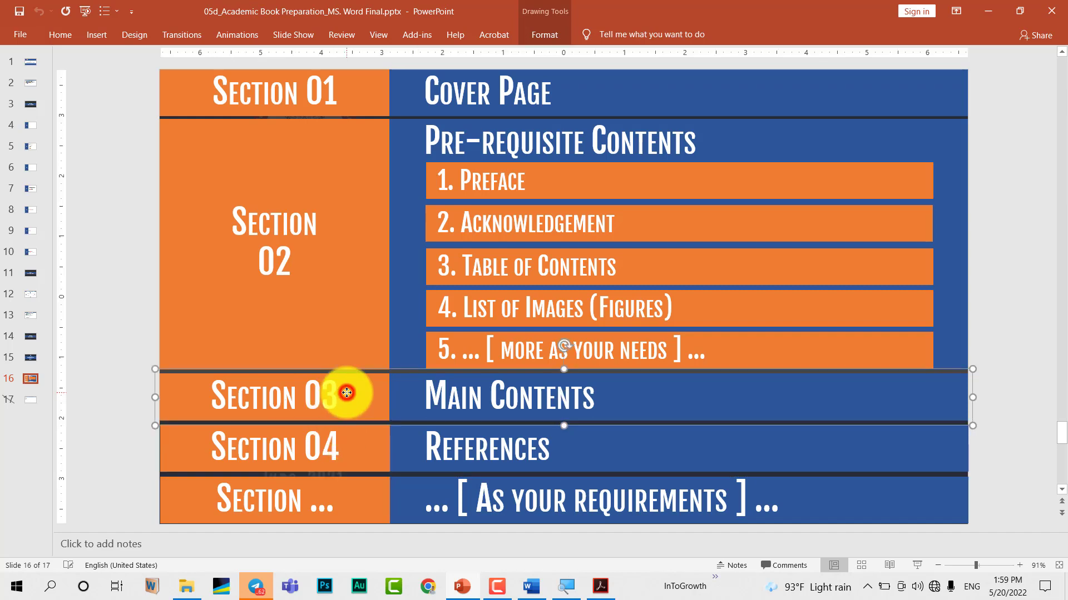
- Back in Word, place the cursor at the end of page 3's '[ Main Contents ]' line
key("alt+Tab")
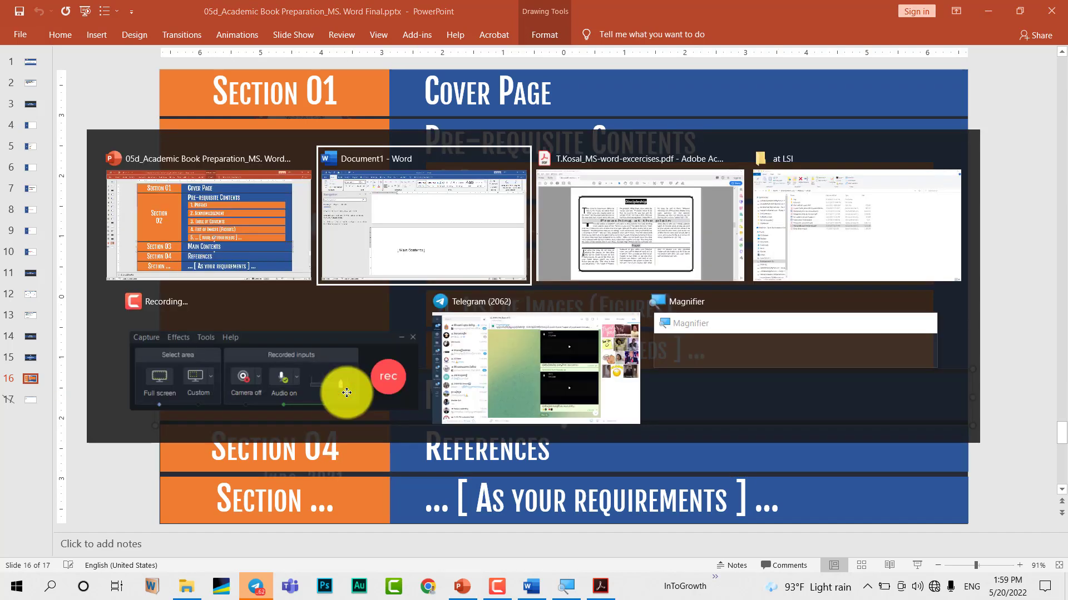
scroll(431, 369, "down", 2)
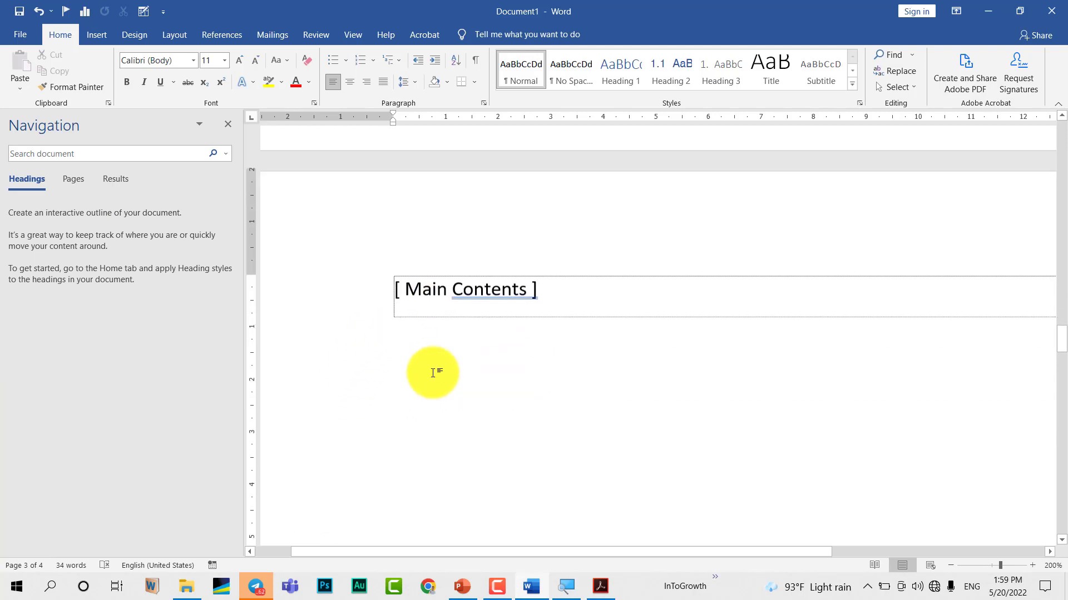
left_click(551, 312)
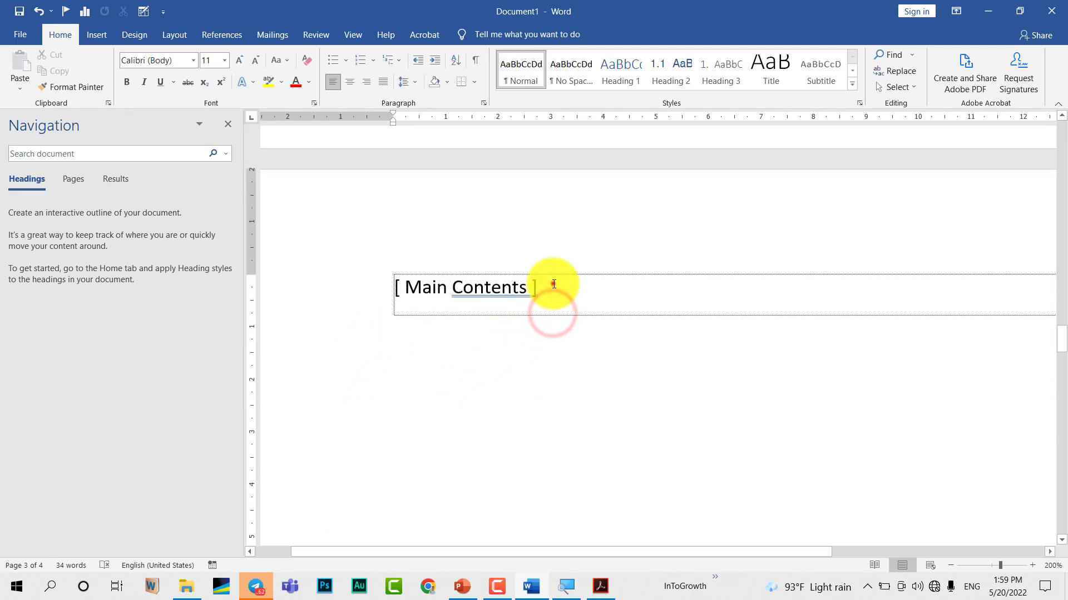
left_click(554, 284)
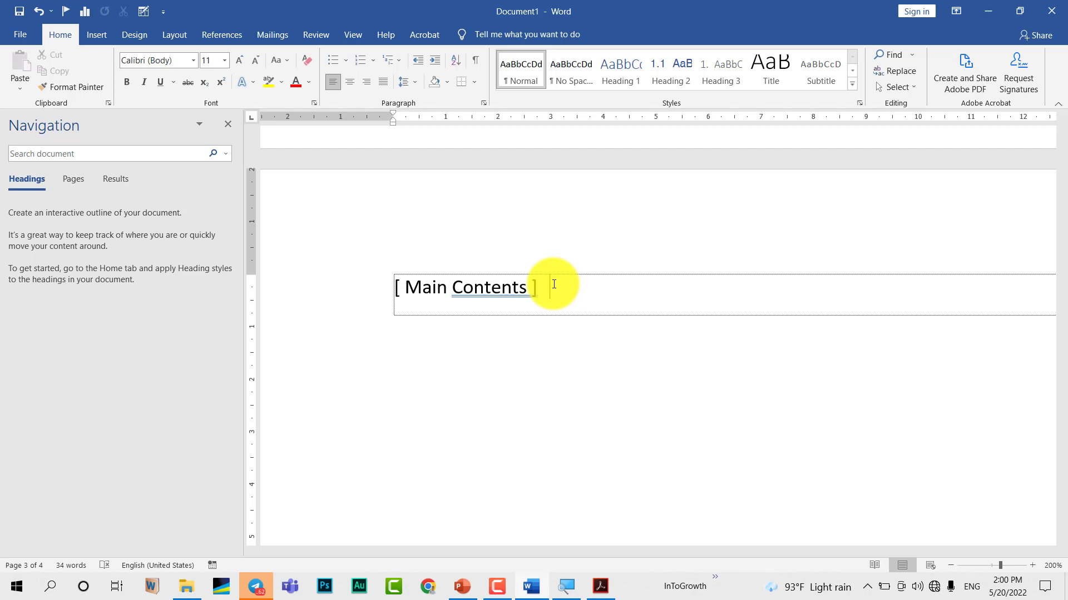
double_click(436, 206)
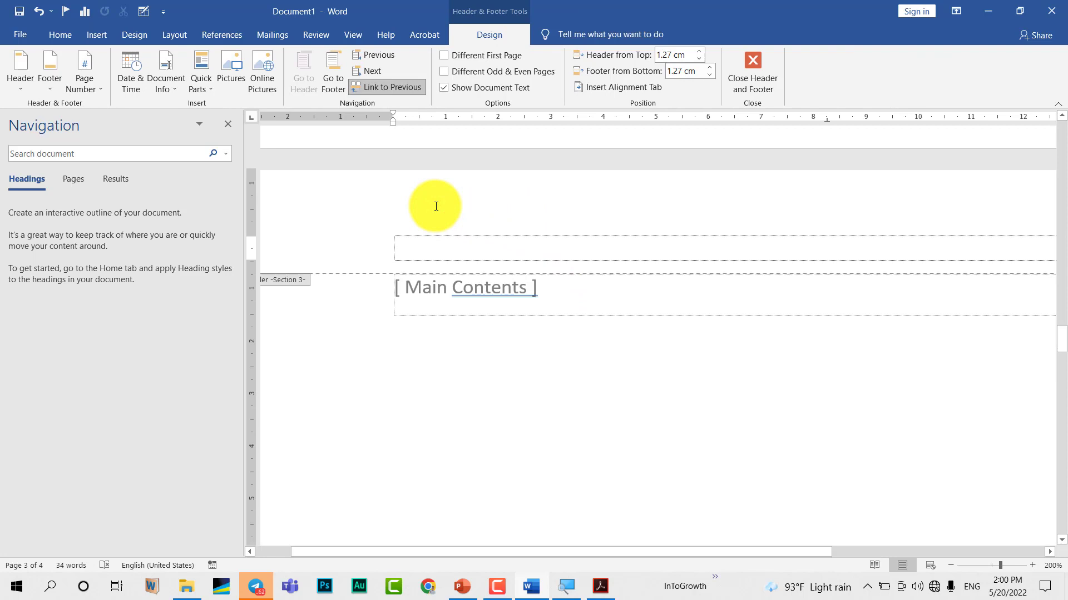
scroll(431, 204, "down", 1)
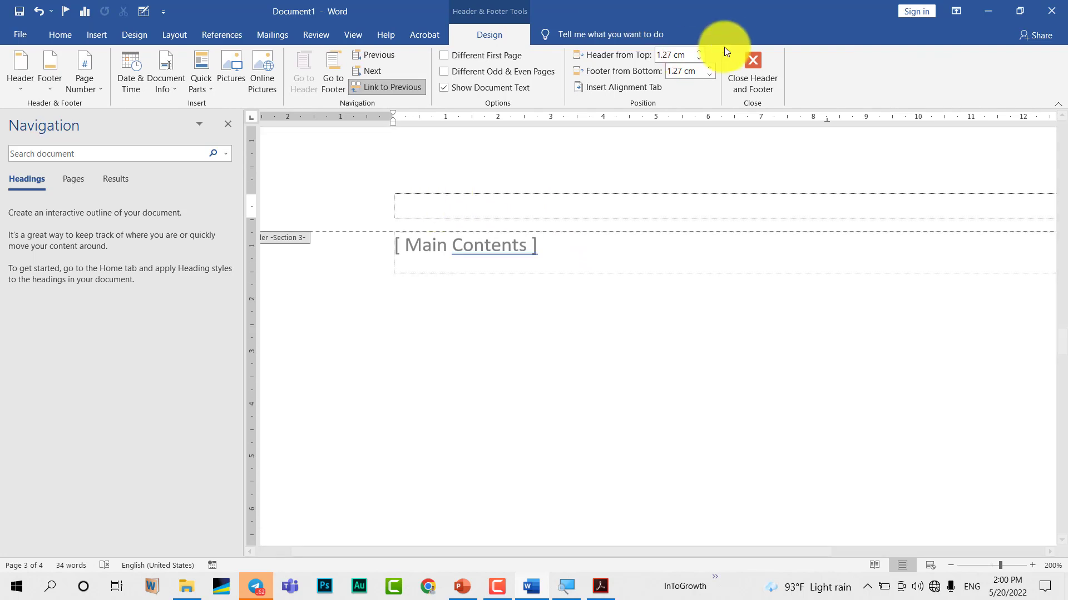
left_click(750, 68)
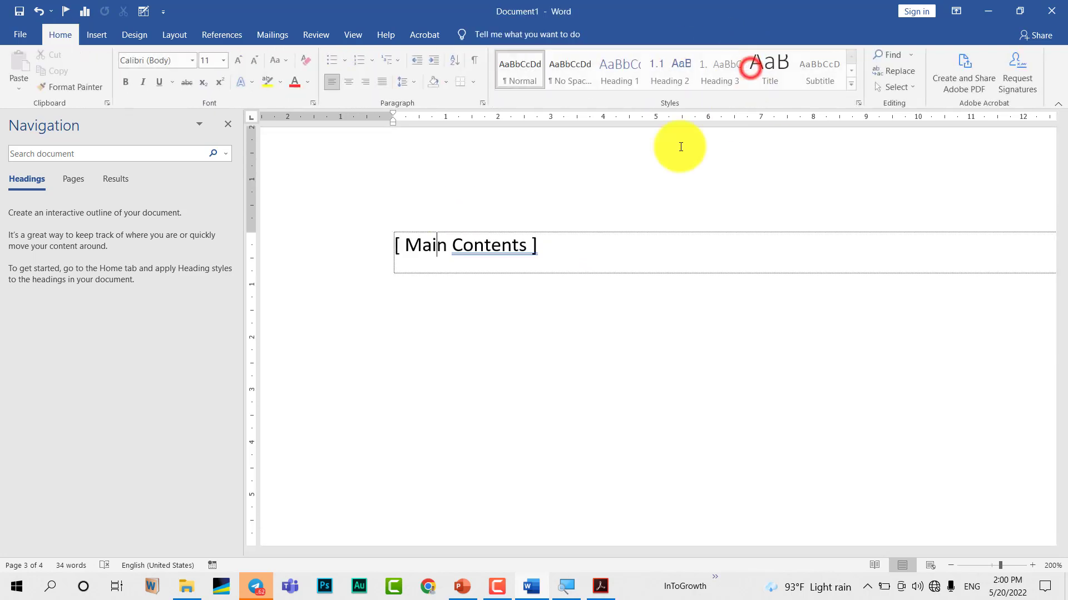
left_click(565, 248)
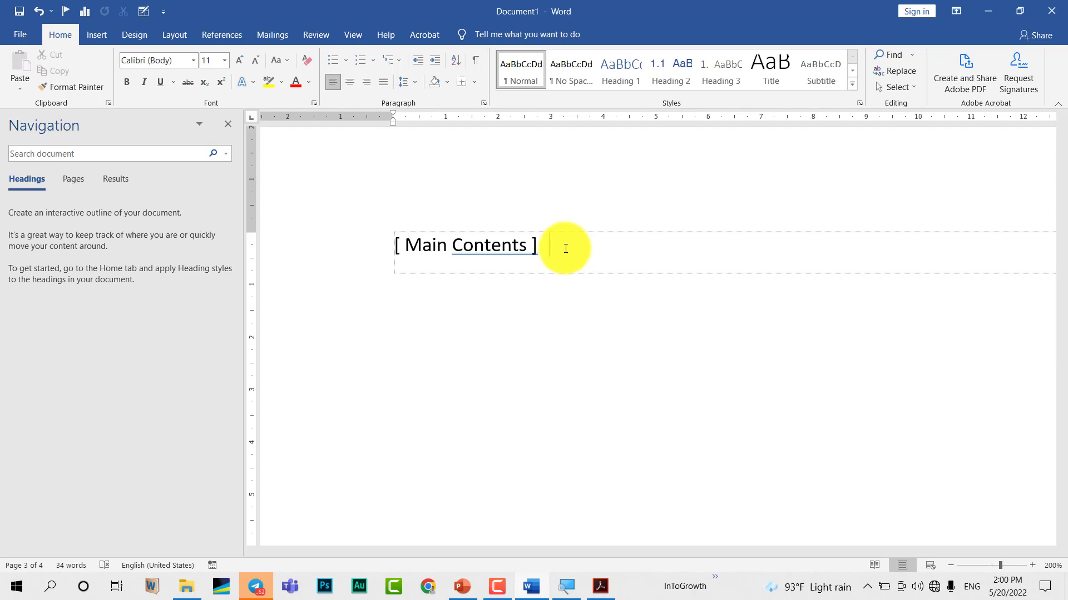
left_click(566, 249)
- Insert a page break and label the new page '[ ... Page 2 of Section 3 ]'
key("ctrl+Return")
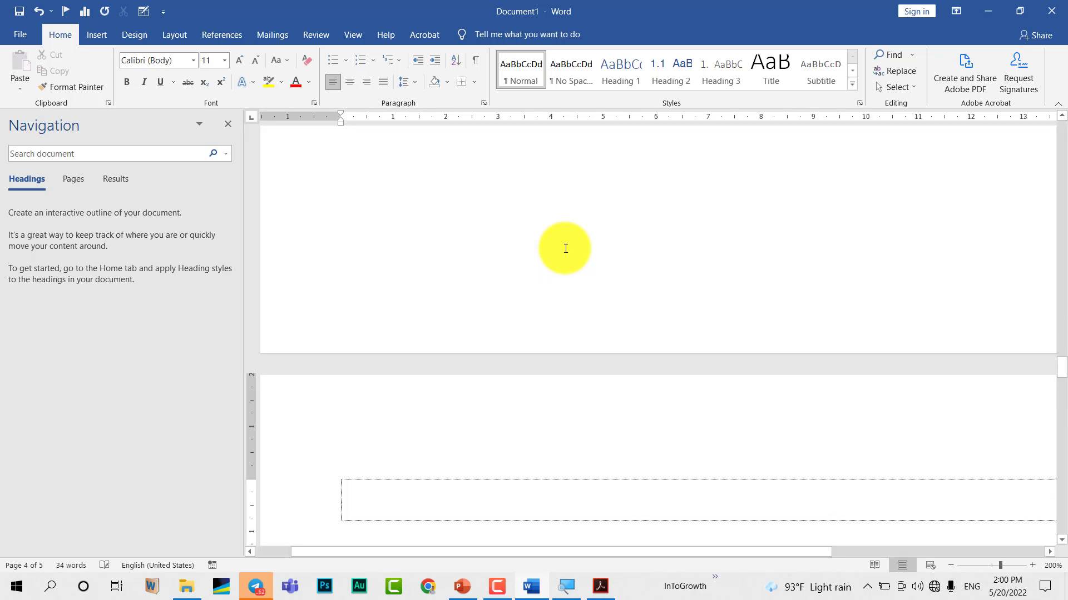
scroll(566, 249, "down", 3)
type("[")
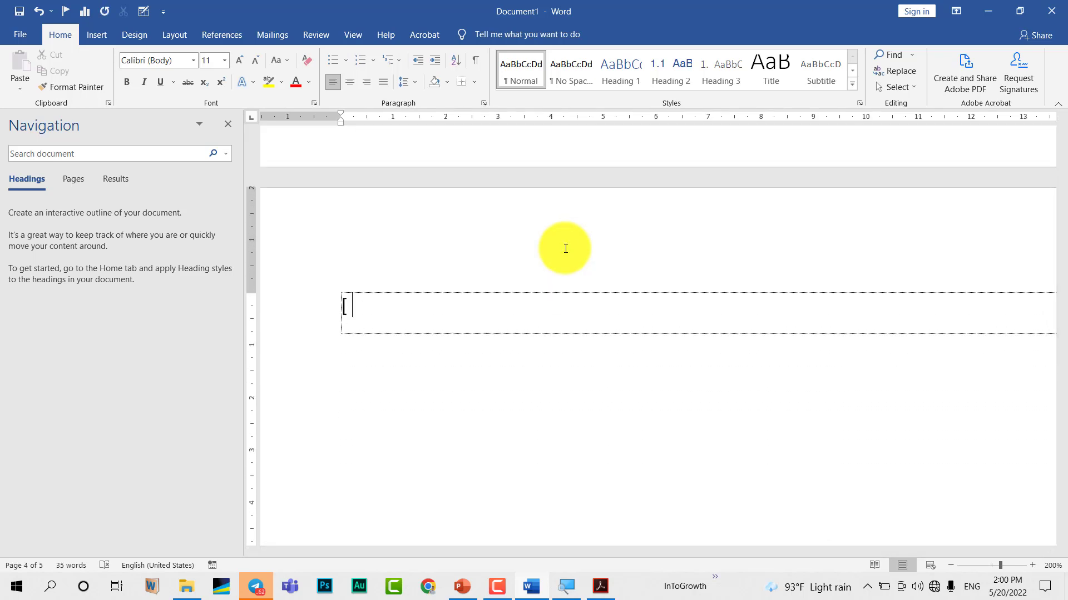
type(" ... Pa")
key("BackSpace")
key("BackSpace")
type("Page 2 of ")
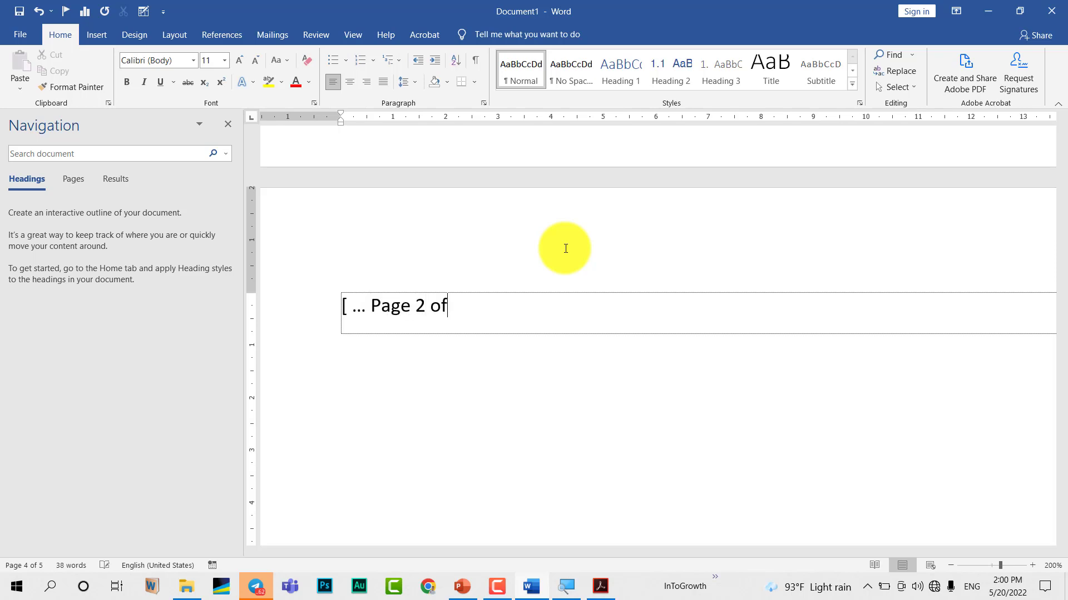
type("Se")
type("cet")
key("BackSpace")
key("BackSpace")
type("tion 3")
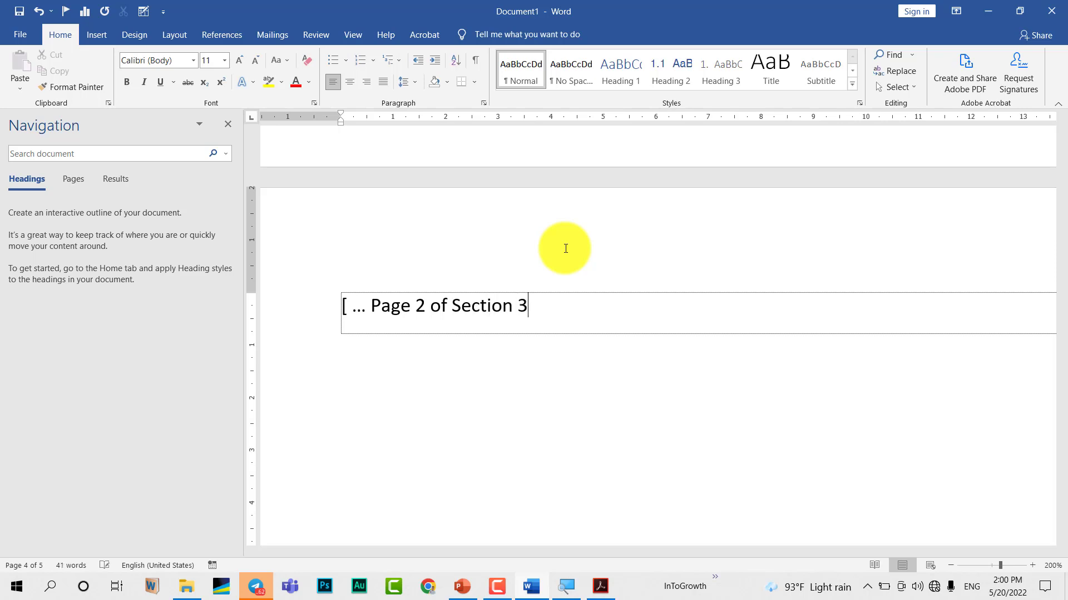
type(" ]")
- Add two more pages labelled '[ ... Page 3 of Section 3 ]' and '[ ... Page 4 of Section 3 ]'
key("ctrl+Return")
type("[ ")
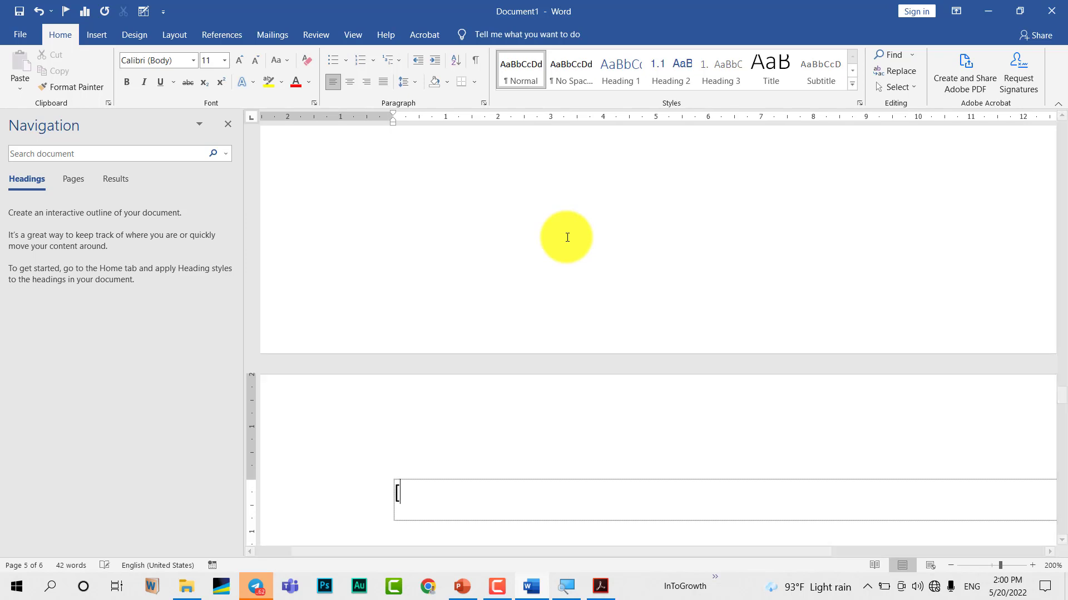
type("... ")
type("Page 3 of")
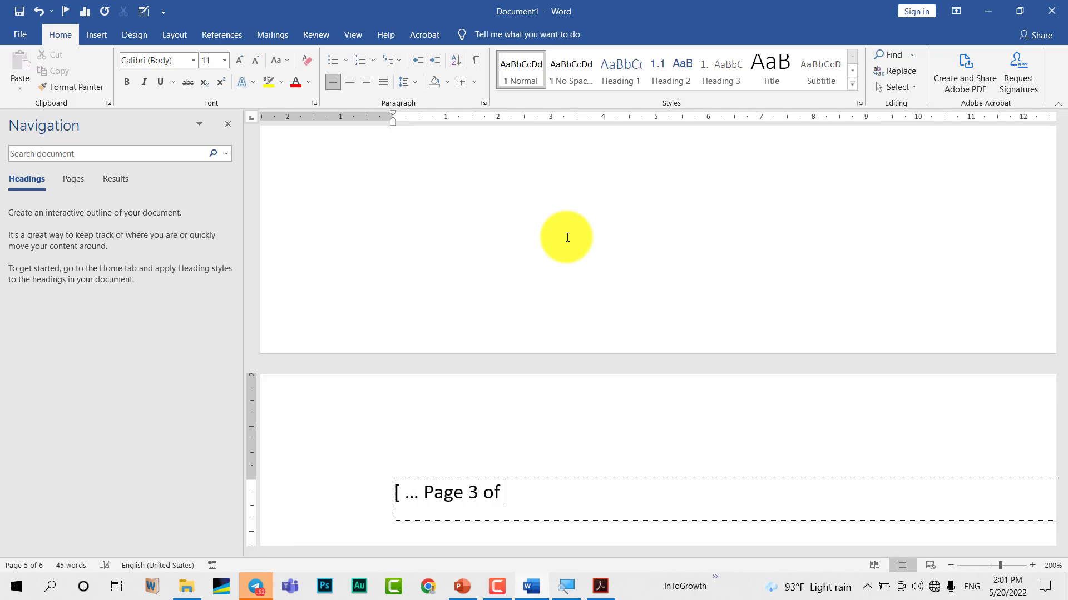
type(" Section 3 ")
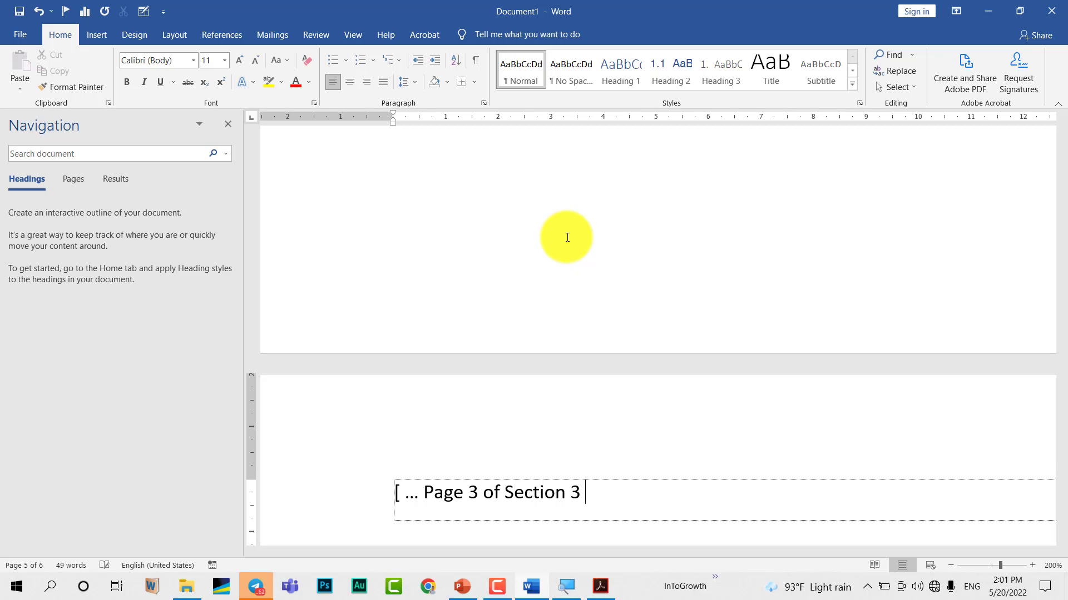
type("]")
key("ctrl+Return")
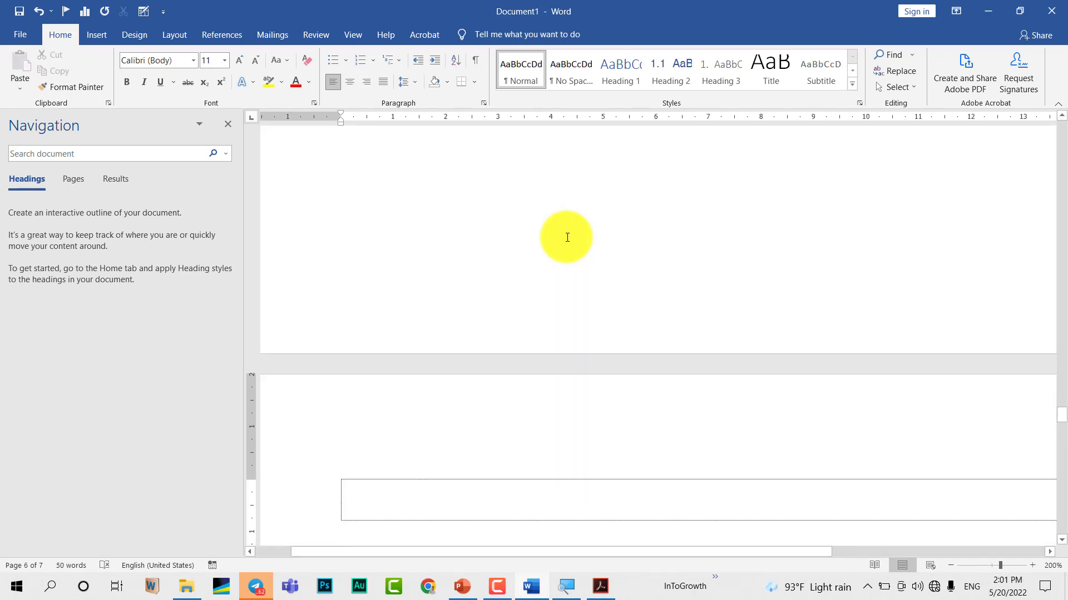
type("[ ... Page ")
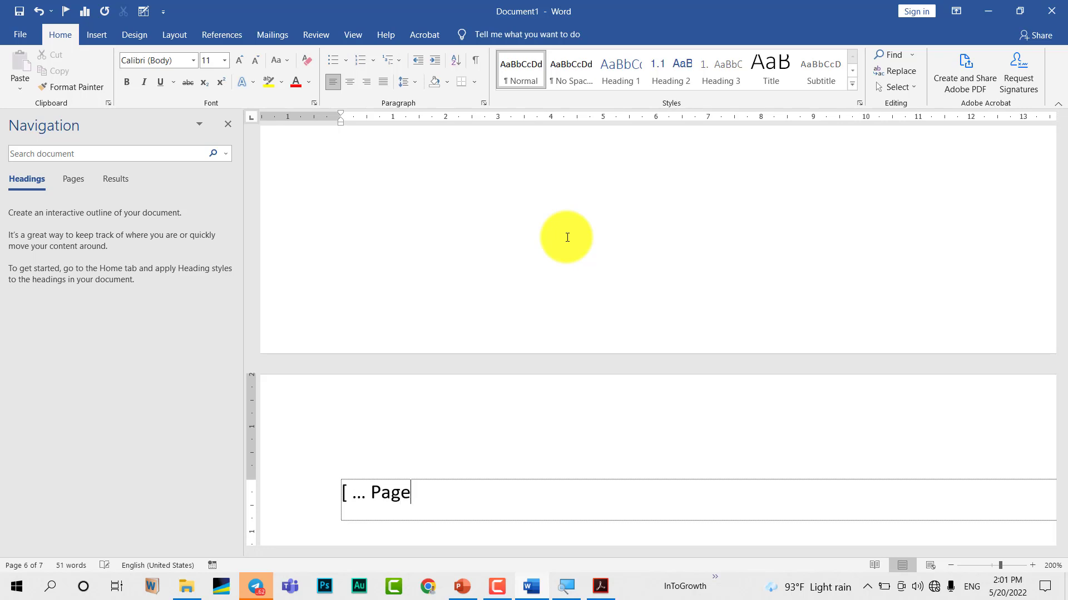
type("4 of Secti")
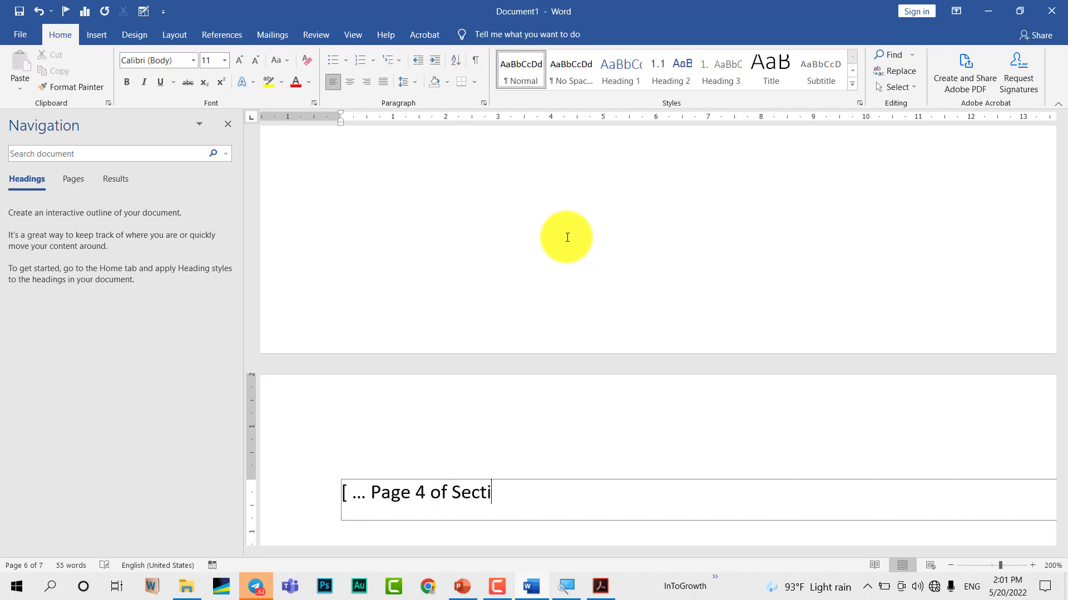
type("on 3 ]")
- Open header editing and scroll up through Section 3's headers to the '[ Main Contents ]' page
left_click(395, 381)
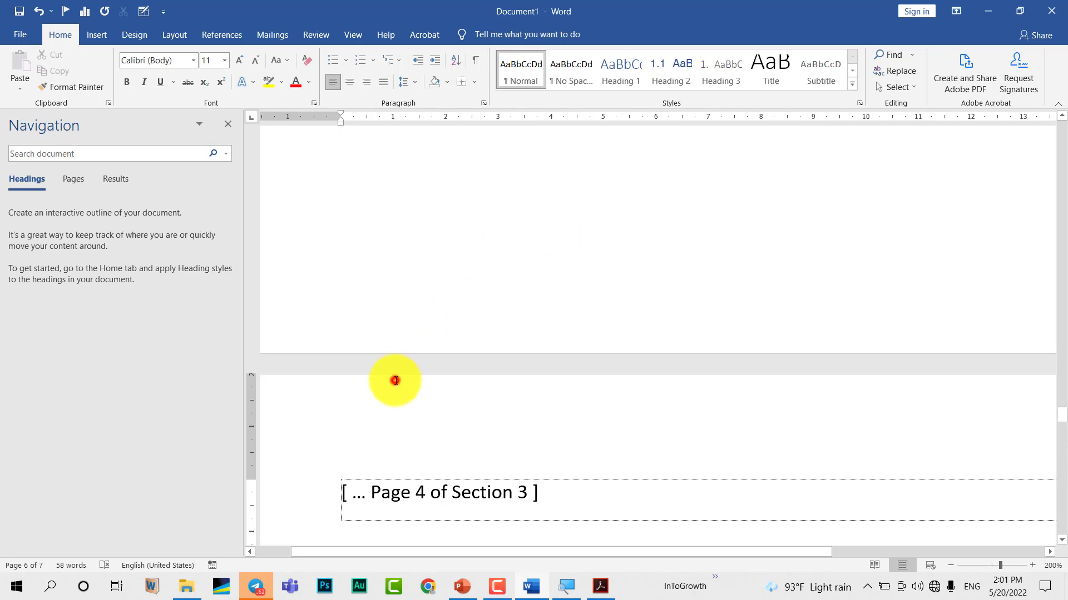
double_click(395, 380)
scroll(353, 417, "up", 3, "ctrl")
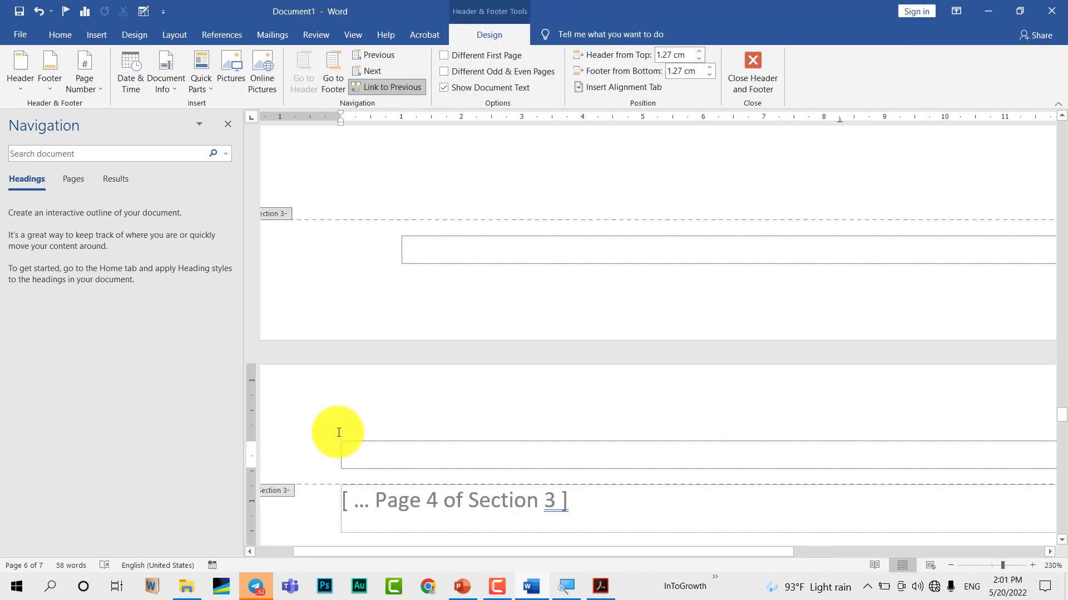
left_click_drag(331, 552, 275, 552)
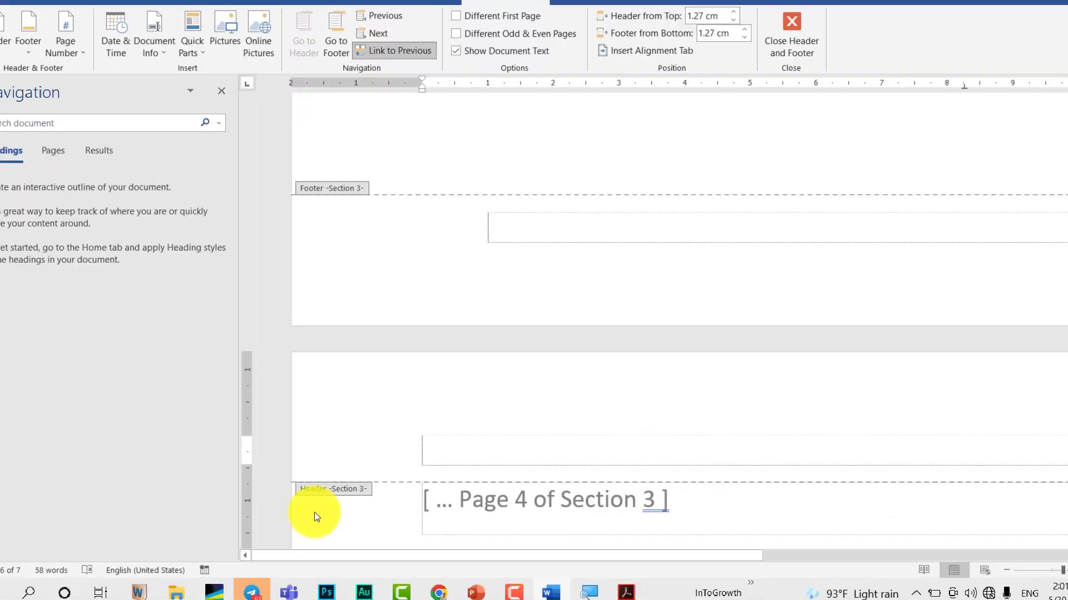
scroll(365, 382, "up", 15)
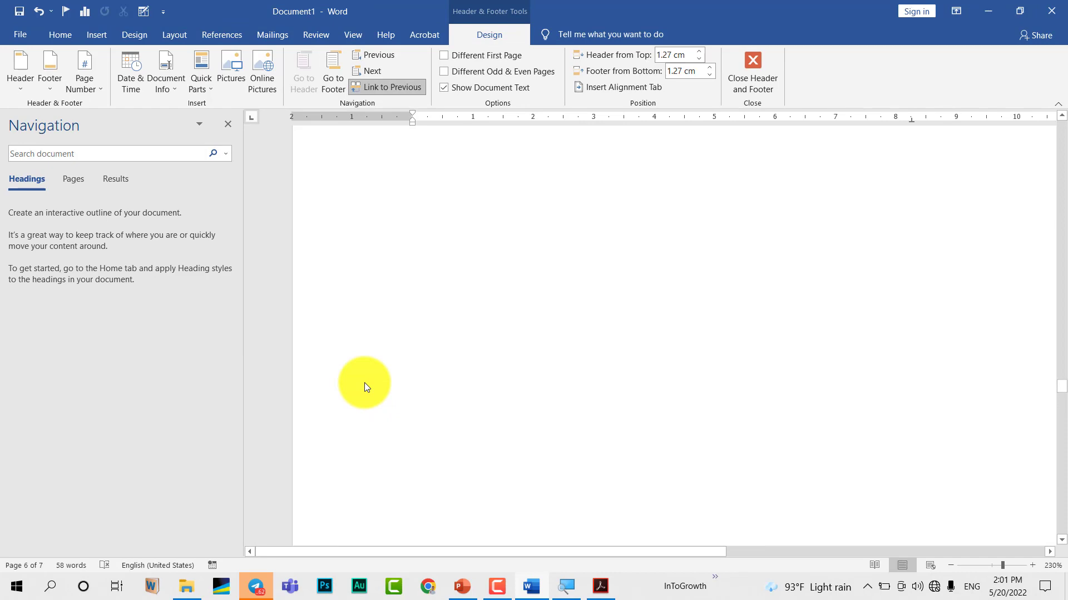
scroll(362, 388, "up", 4)
scroll(365, 383, "up", 4)
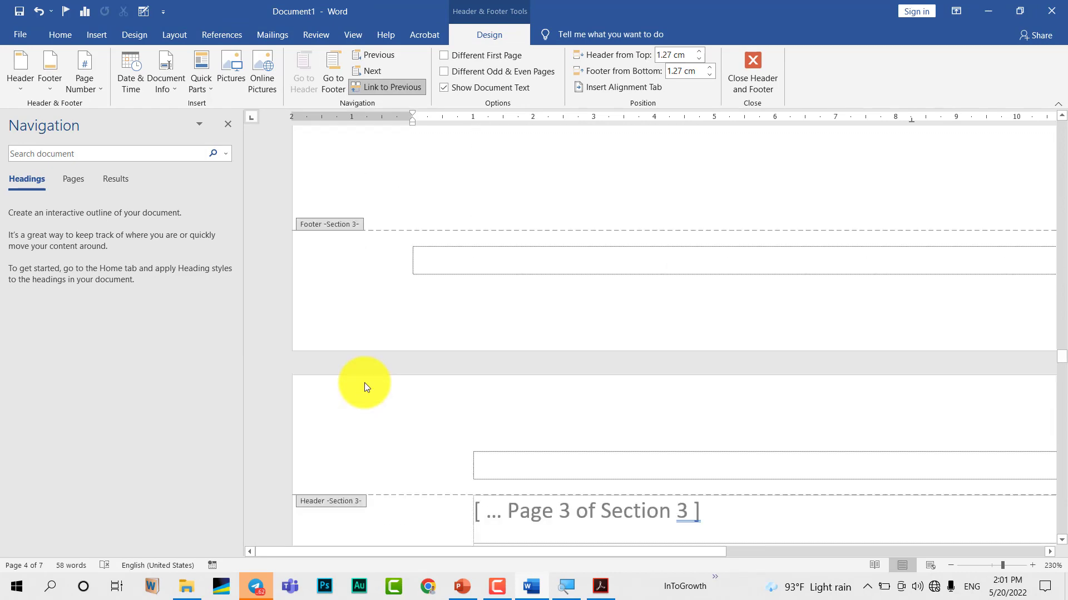
scroll(365, 383, "up", 3)
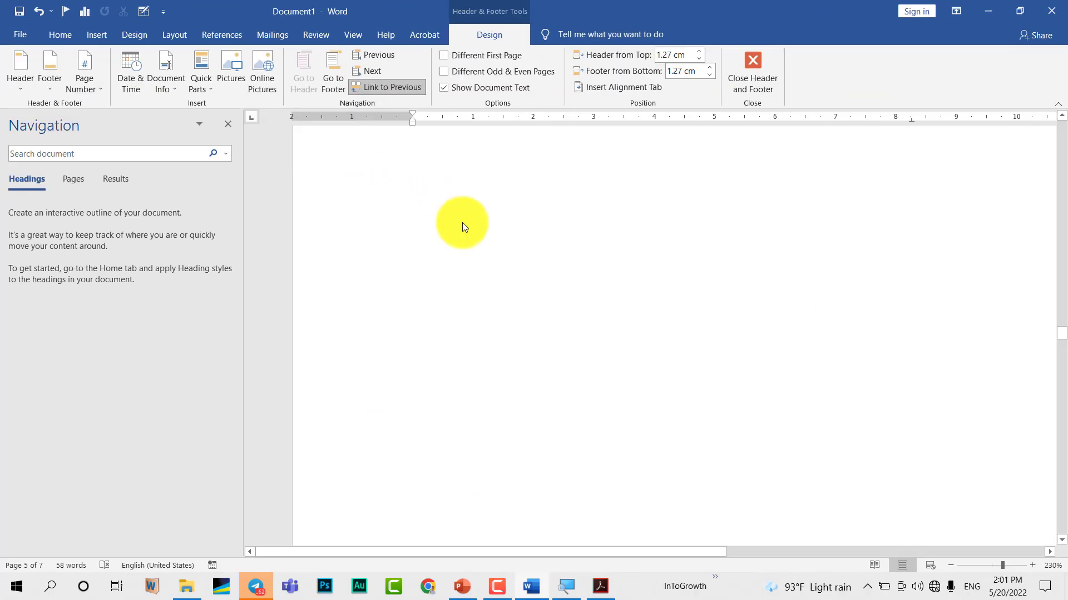
scroll(463, 226, "up", 3)
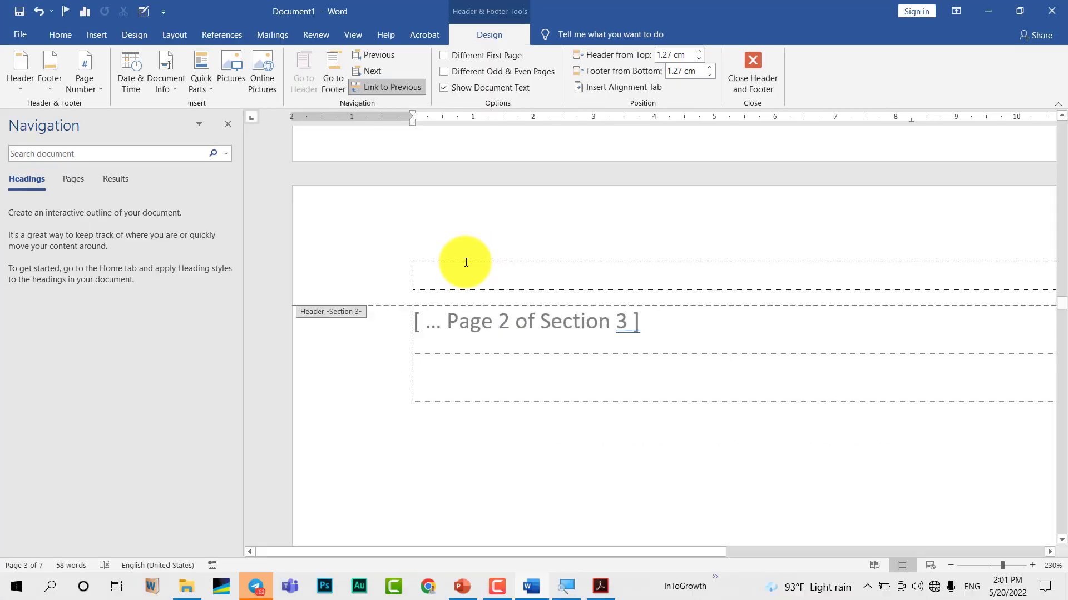
scroll(465, 262, "down", 5)
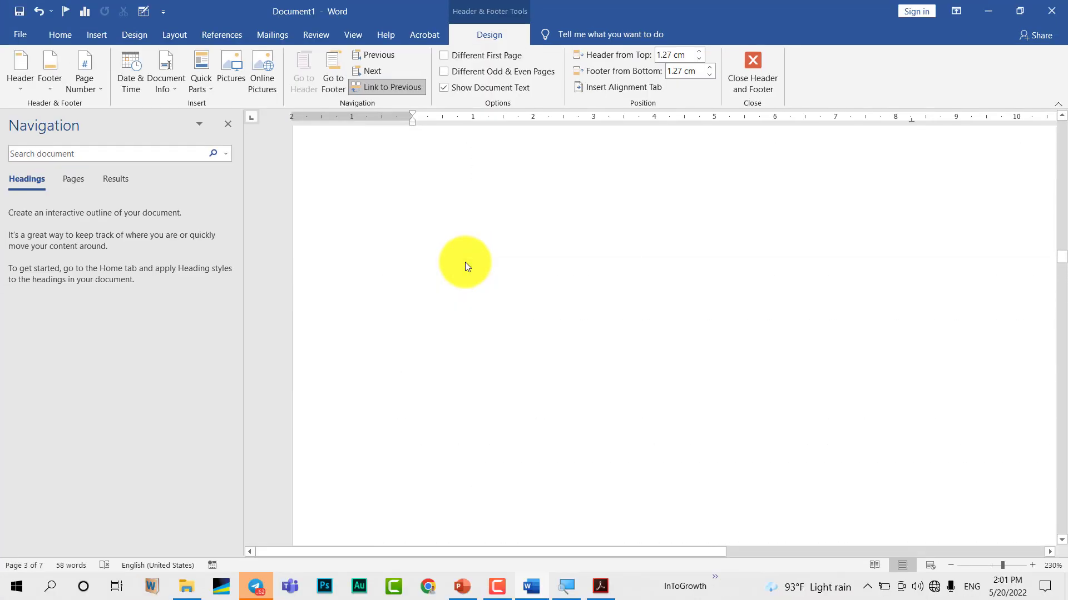
scroll(465, 262, "up", 3)
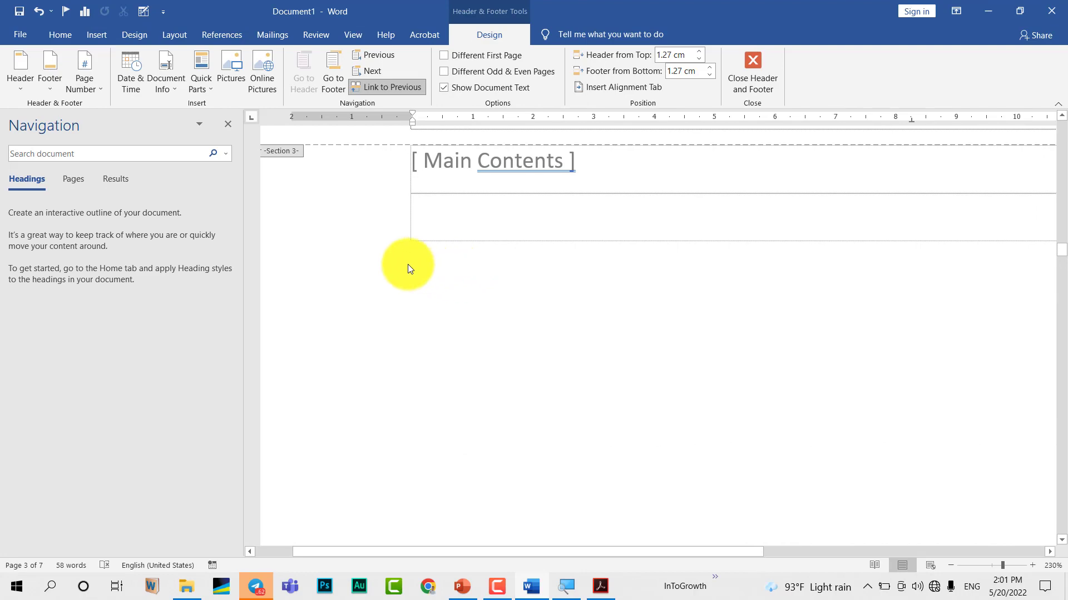
left_click_drag(438, 552, 401, 552)
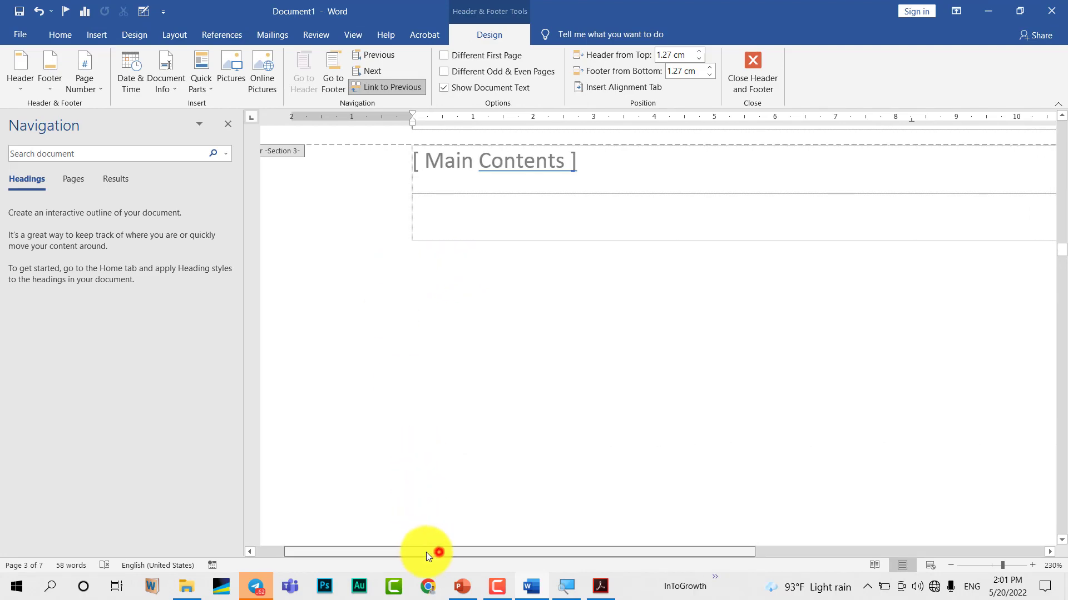
scroll(455, 266, "up", 3)
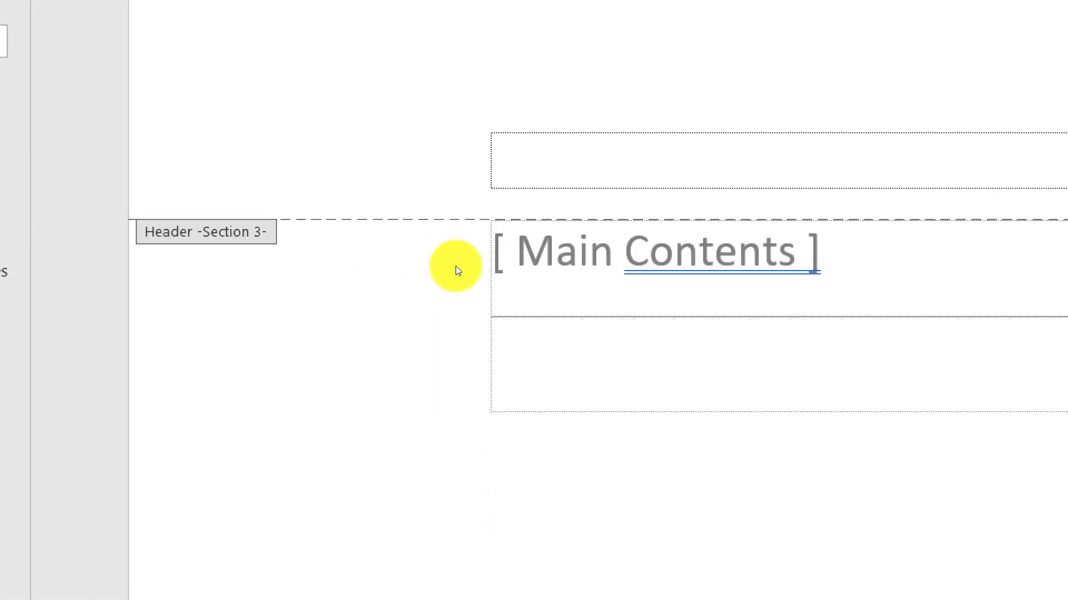
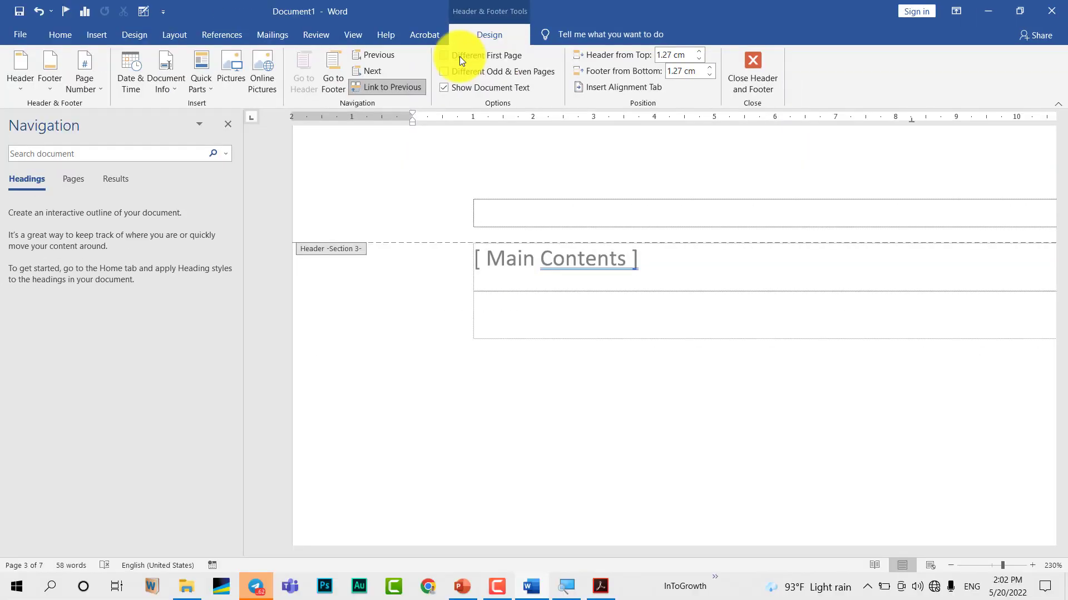
- Turn off Link to Previous for the Section 3 header
left_click(386, 87)
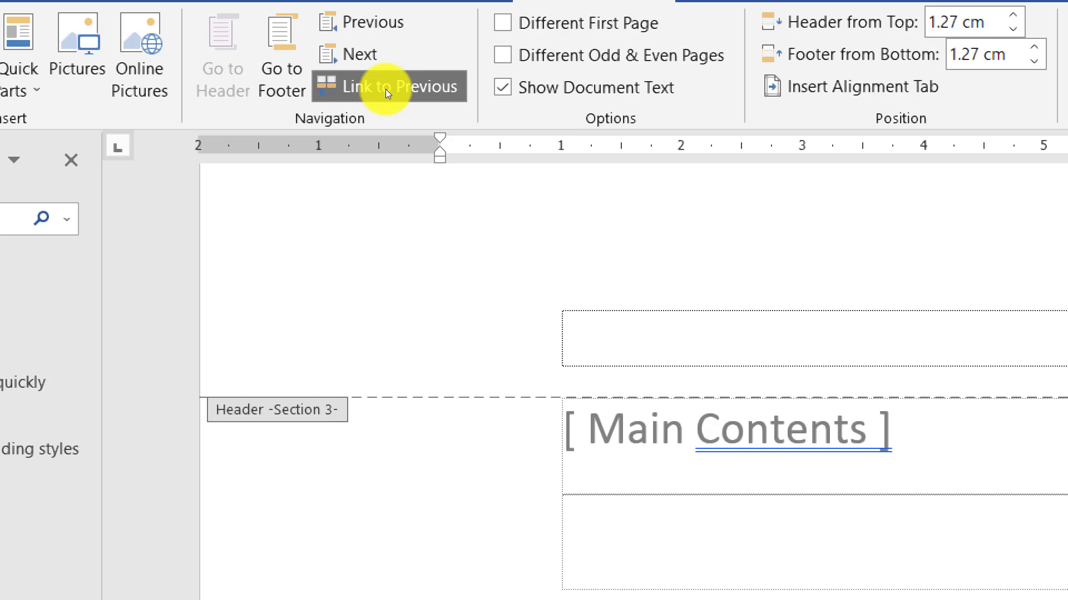
left_click(386, 89)
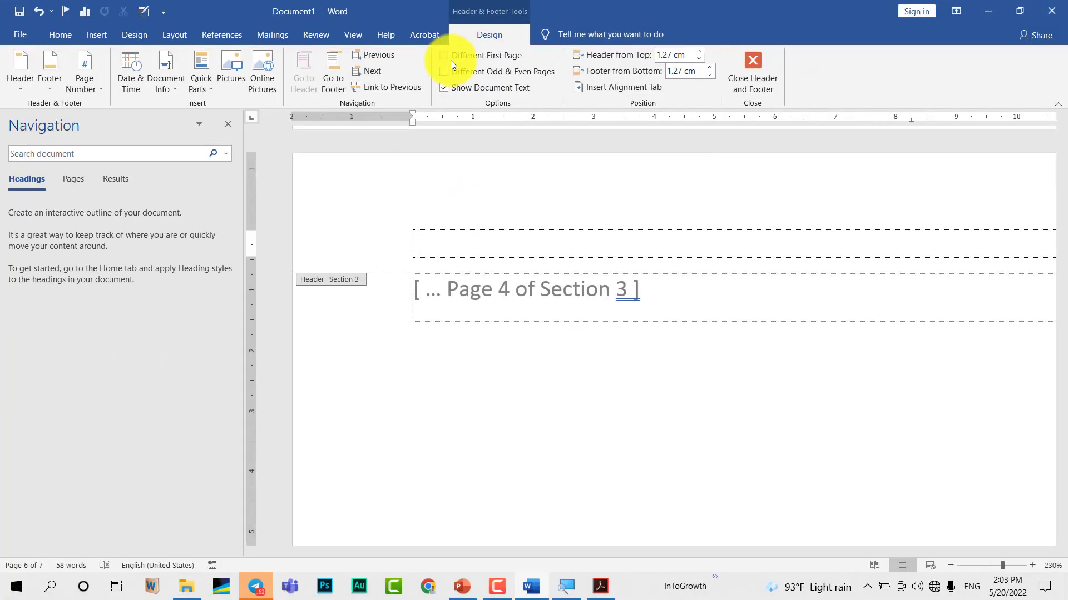
- Enable Different First Page for Section 3 and scroll up to its first-page header
left_click(451, 62)
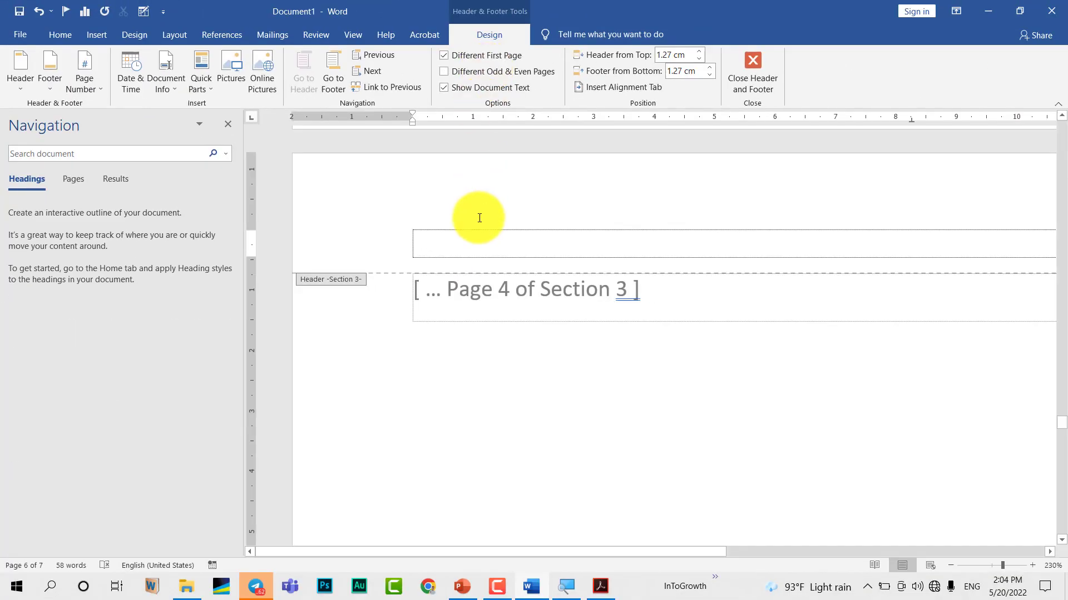
scroll(478, 218, "up", 5)
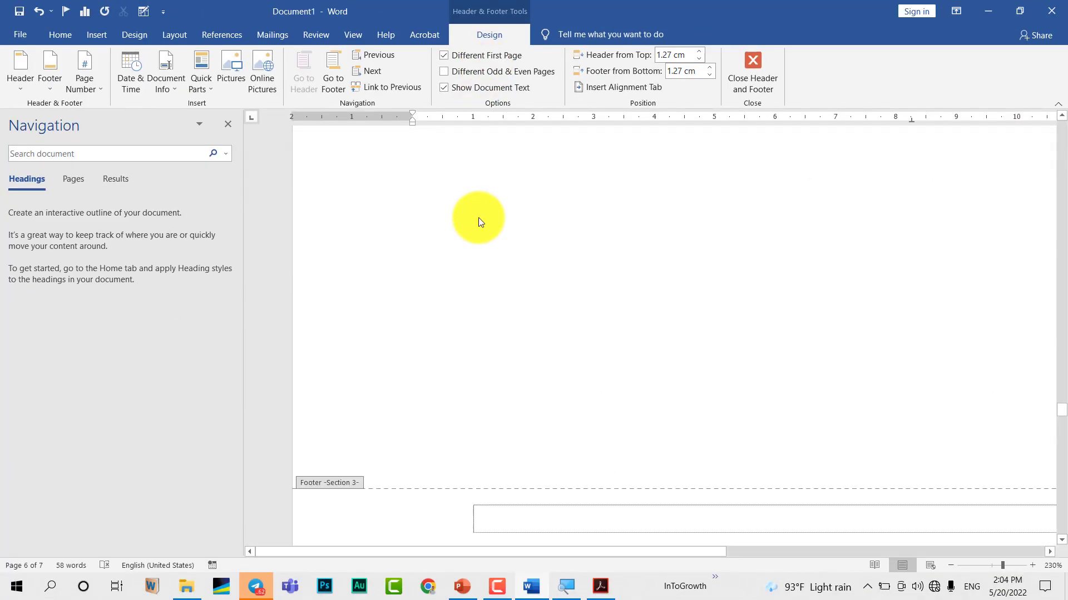
scroll(478, 218, "up", 1)
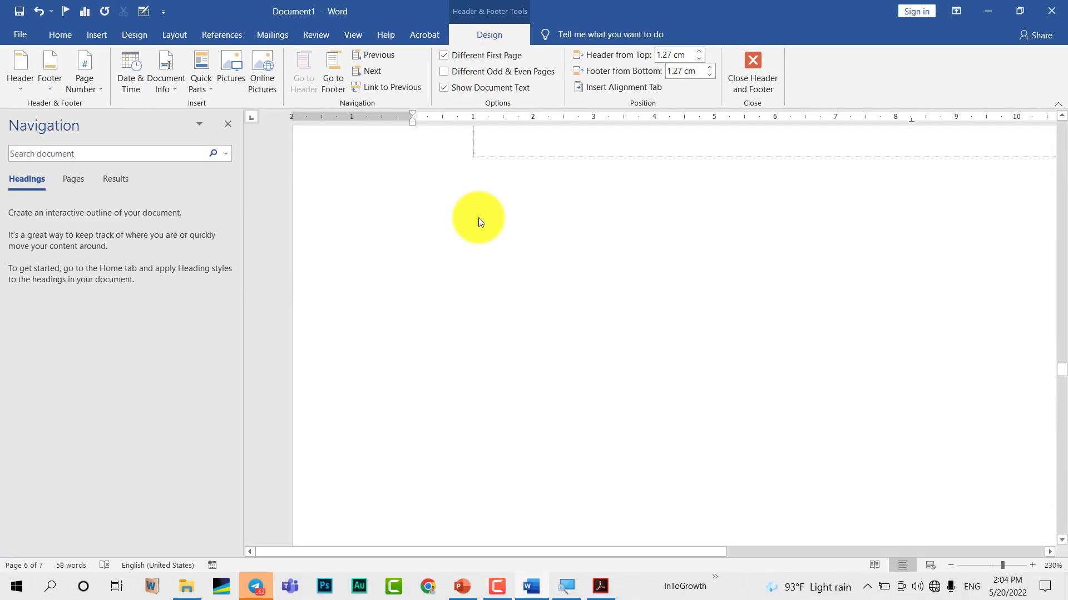
scroll(478, 218, "up", 2)
scroll(479, 218, "up", 3)
scroll(477, 222, "up", 5)
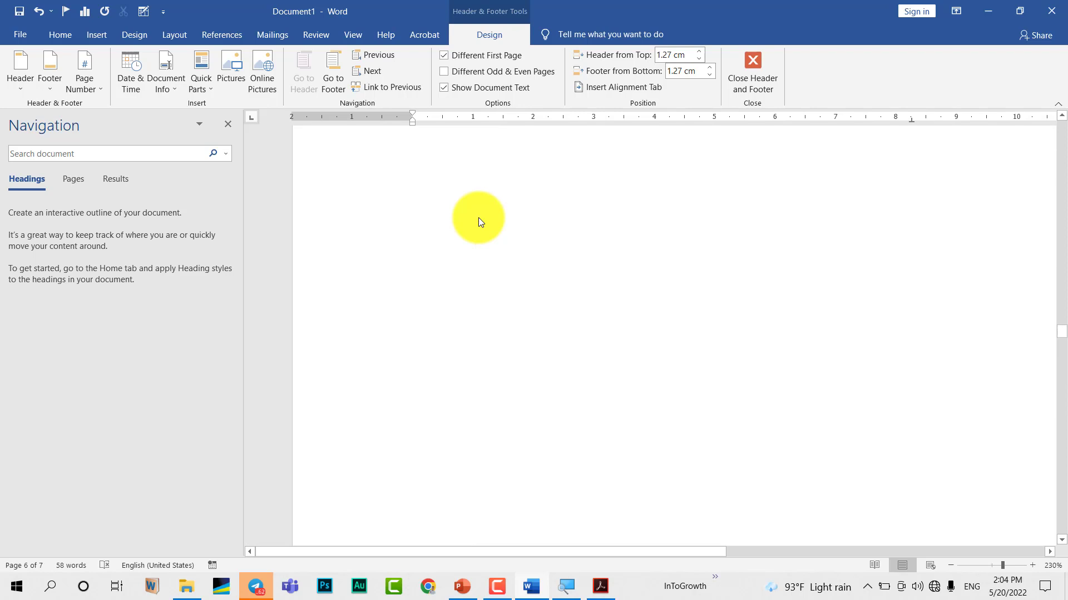
scroll(478, 223, "up", 3)
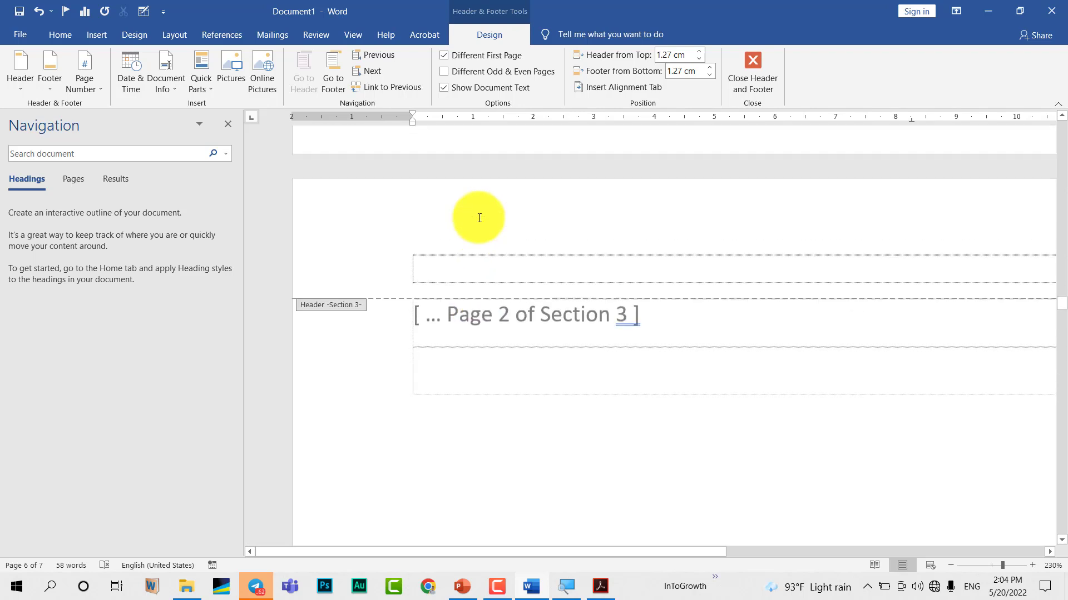
scroll(479, 223, "up", 1)
scroll(478, 222, "up", 3)
scroll(478, 223, "up", 2)
scroll(478, 223, "up", 2)
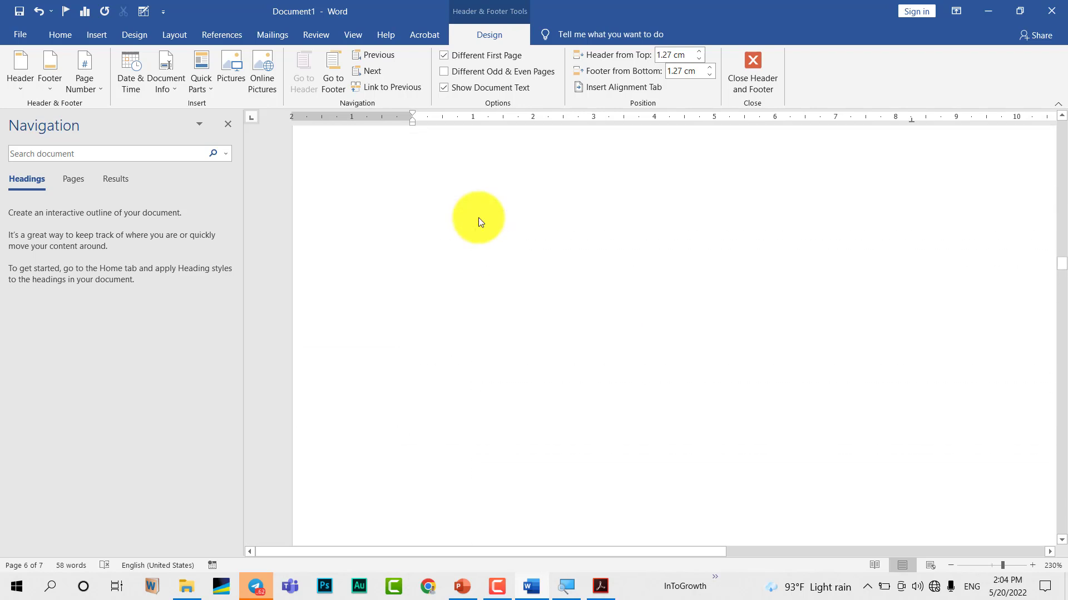
scroll(478, 223, "up", 2)
scroll(479, 222, "up", 2)
scroll(478, 218, "up", 3)
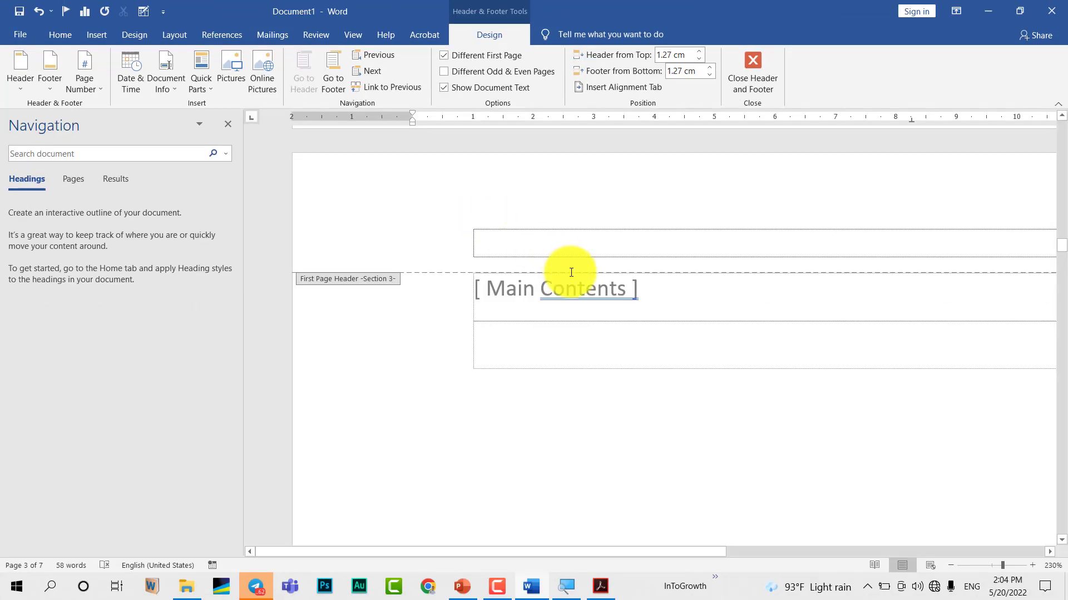
scroll(570, 272, "down", 2)
scroll(570, 272, "down", 10)
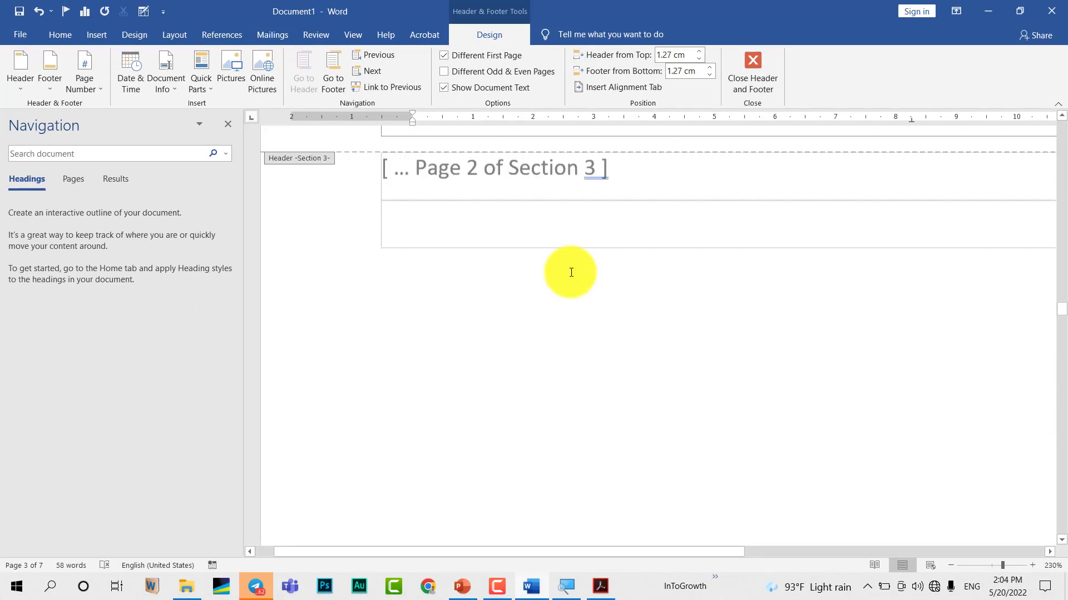
scroll(570, 272, "up", 5)
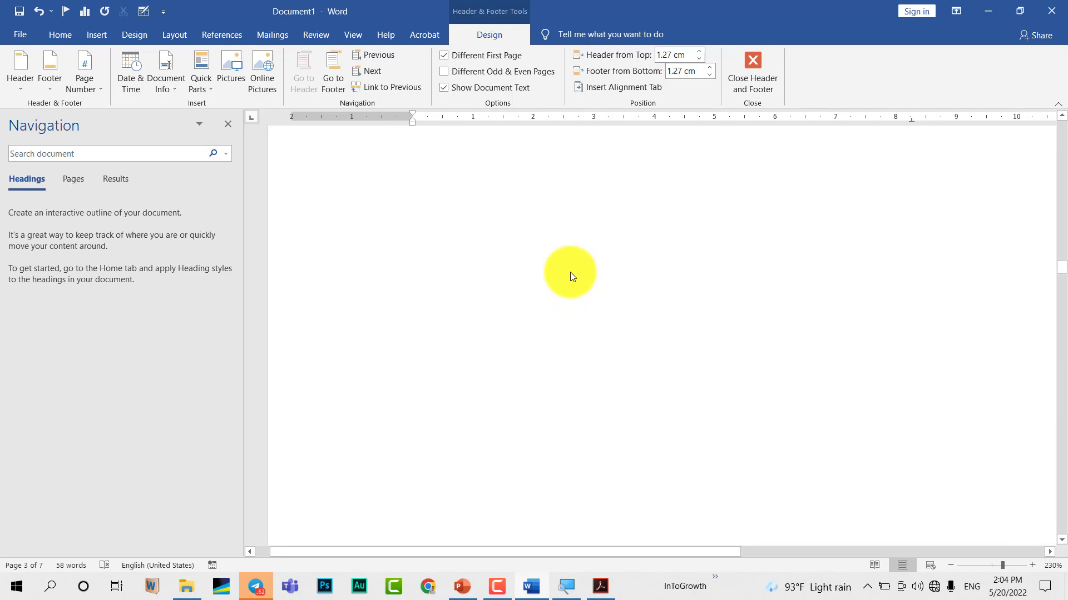
scroll(570, 272, "up", 3)
scroll(570, 272, "up", 2)
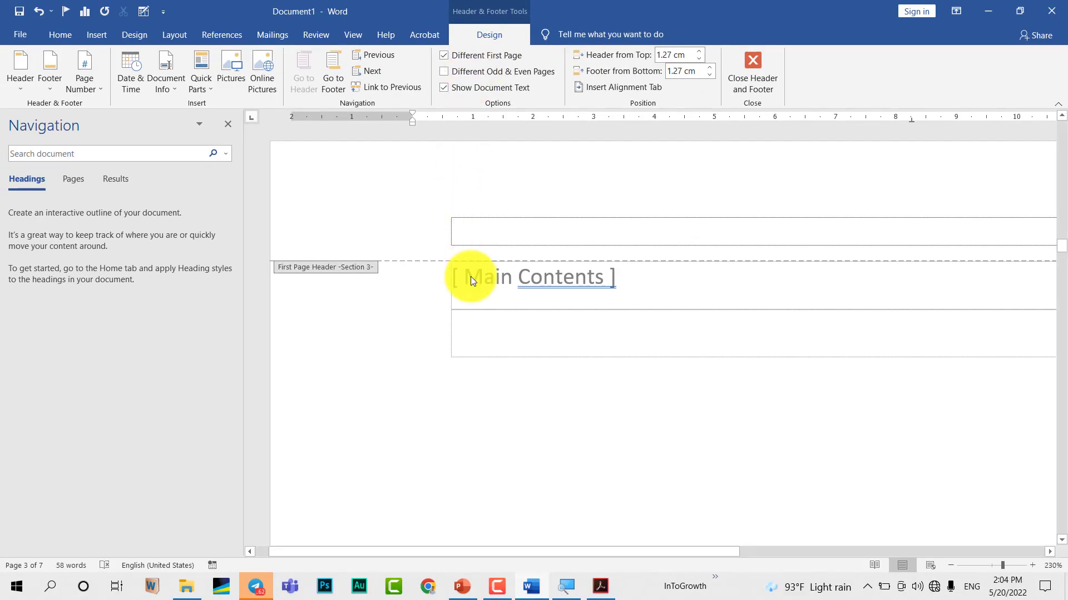
scroll(471, 276, "down", 10)
scroll(470, 276, "down", 5)
scroll(470, 276, "down", 1)
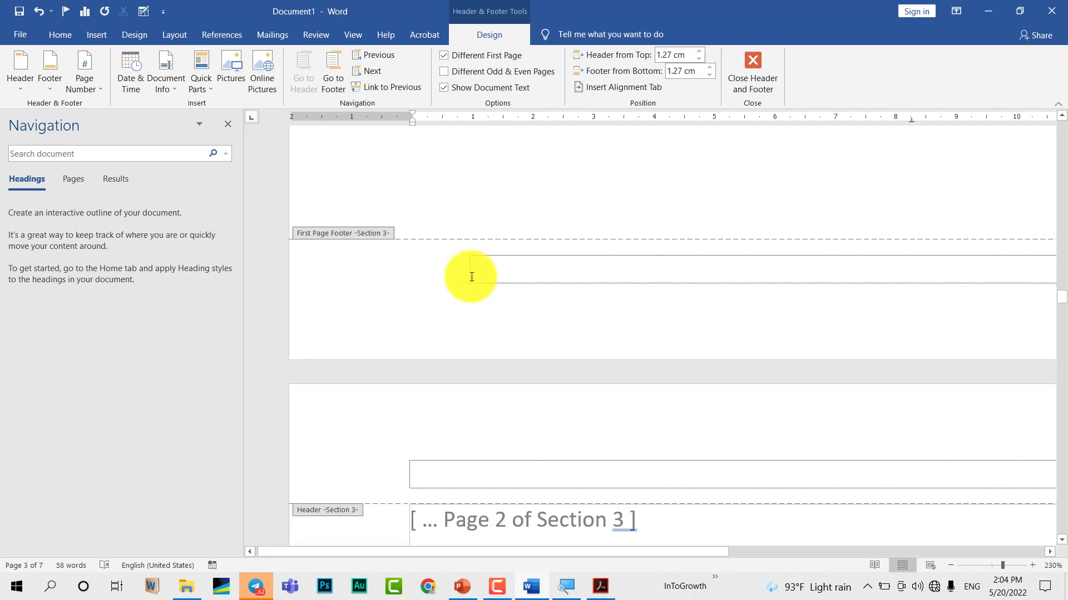
scroll(471, 275, "down", 5)
scroll(464, 251, "right", 3)
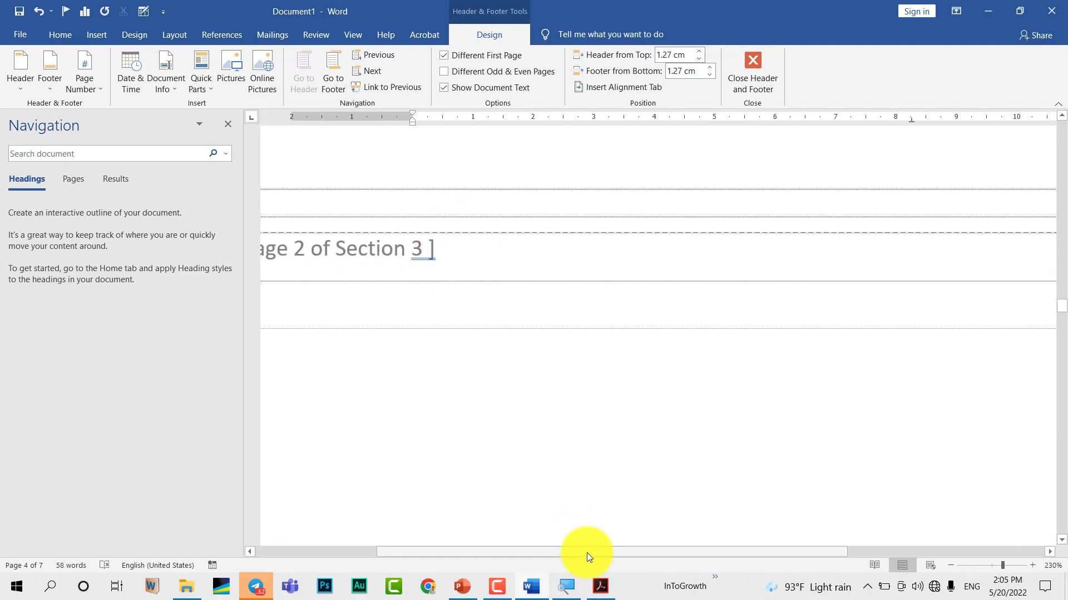
left_click_drag(588, 555, 479, 554)
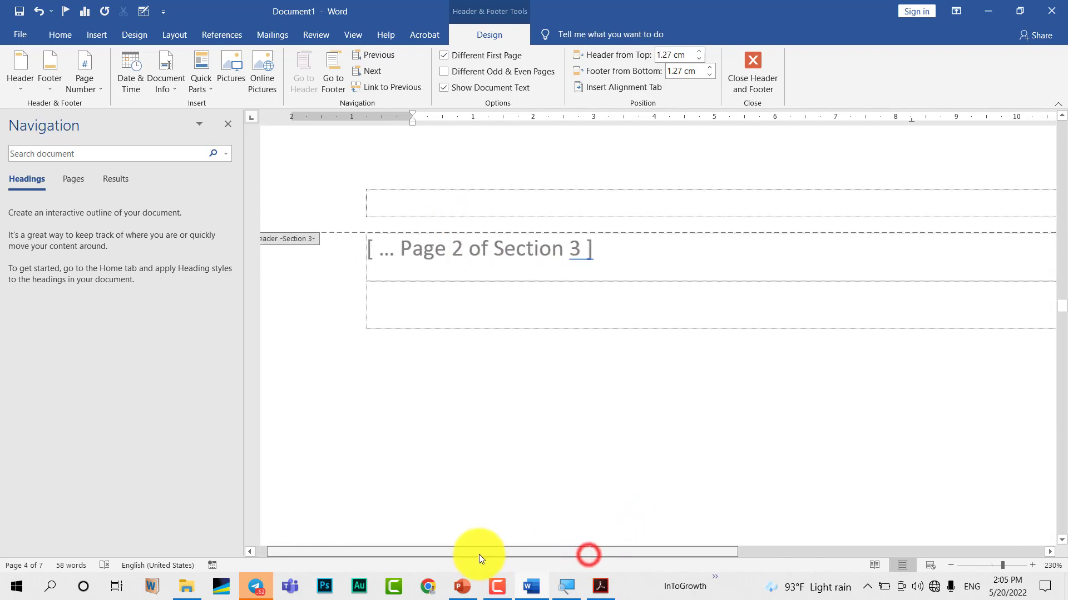
left_click(452, 204)
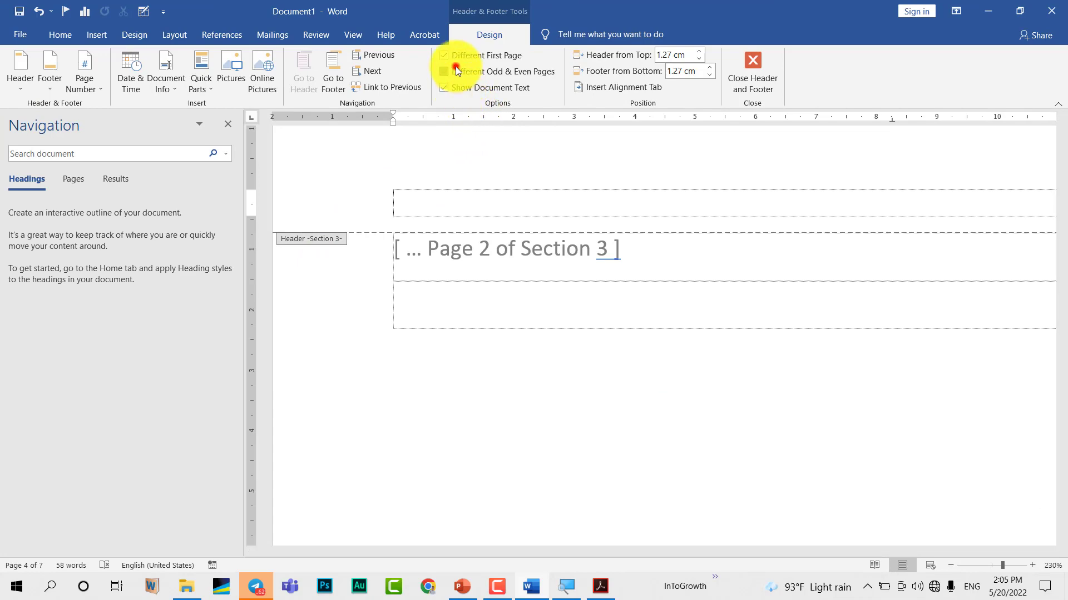
- Enable Different Odd & Even Pages for Section 3 and review the resulting headers
left_click(456, 68)
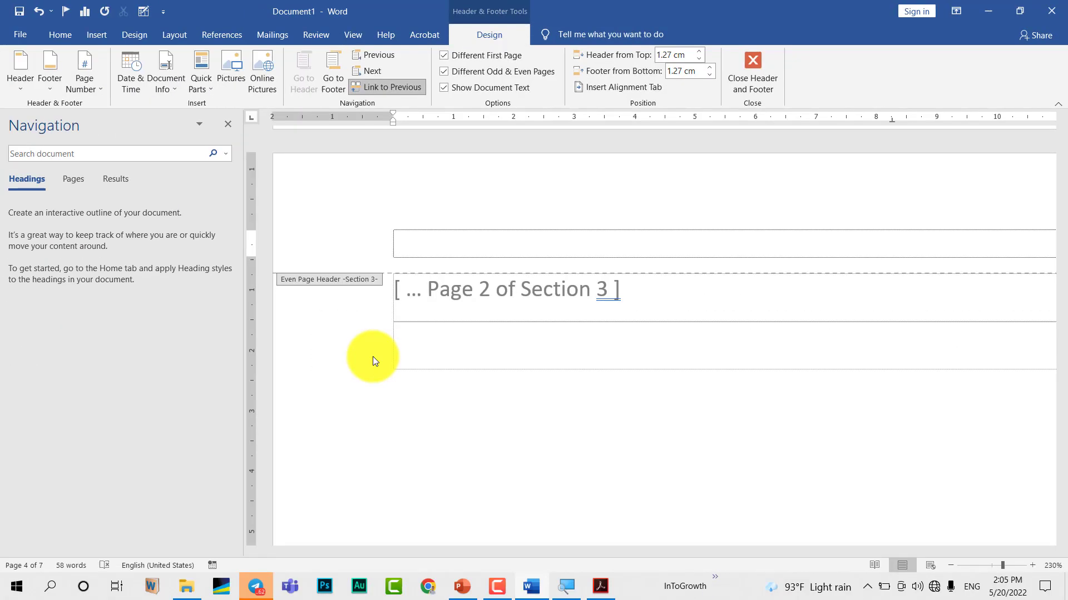
scroll(373, 361, "down", 3)
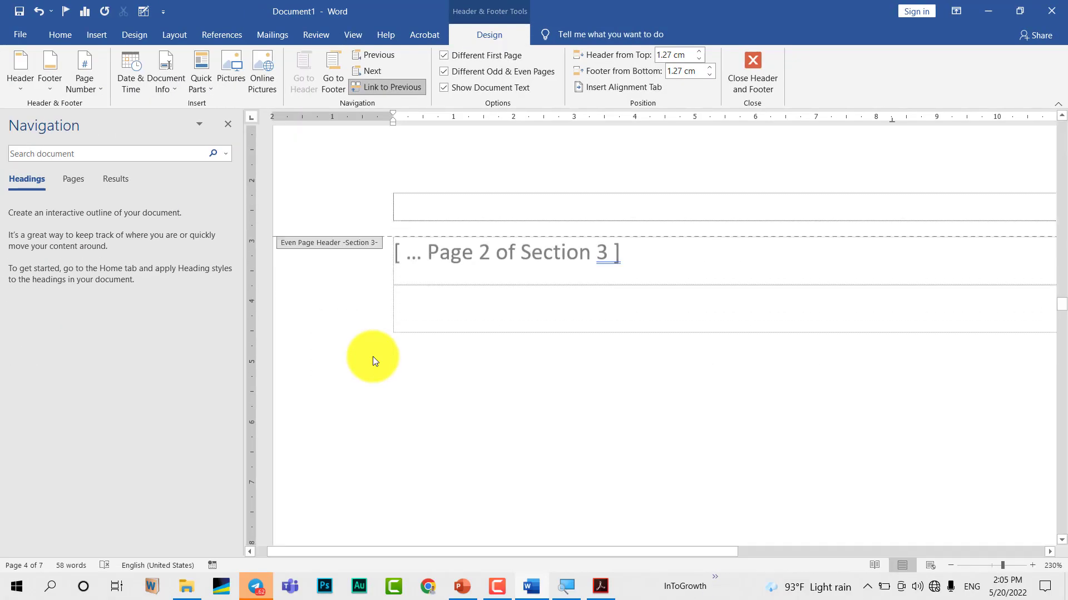
scroll(373, 361, "down", 10)
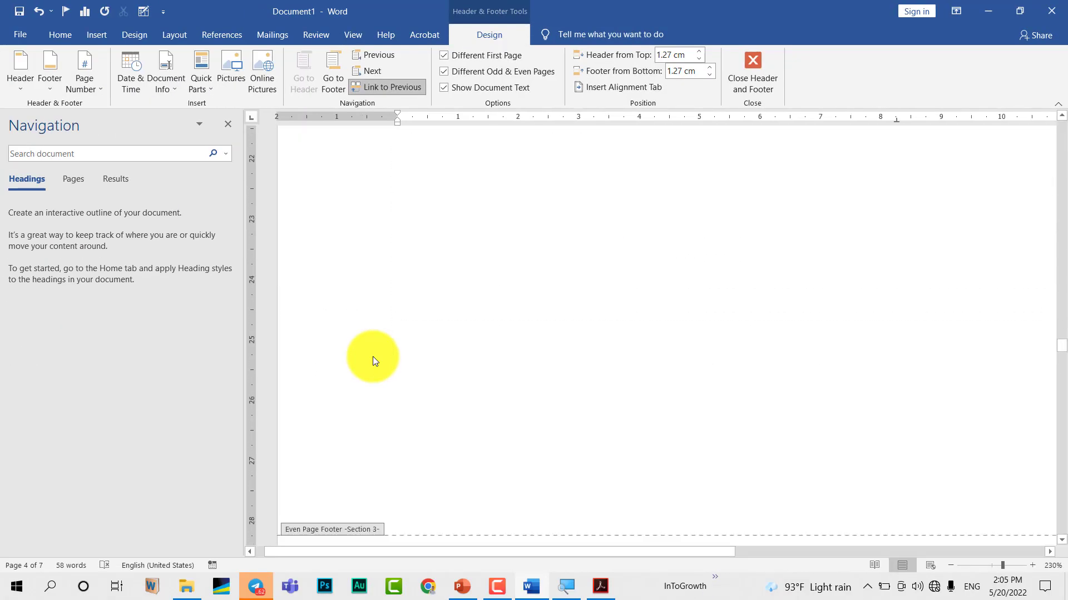
scroll(373, 361, "down", 5)
scroll(373, 362, "down", 5)
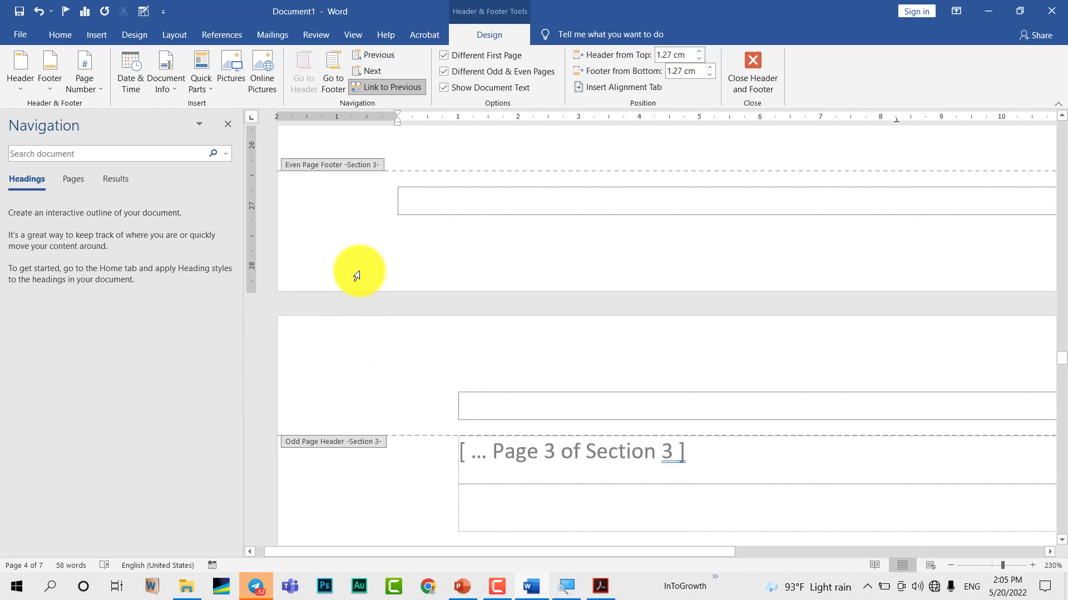
scroll(367, 411, "down", 4)
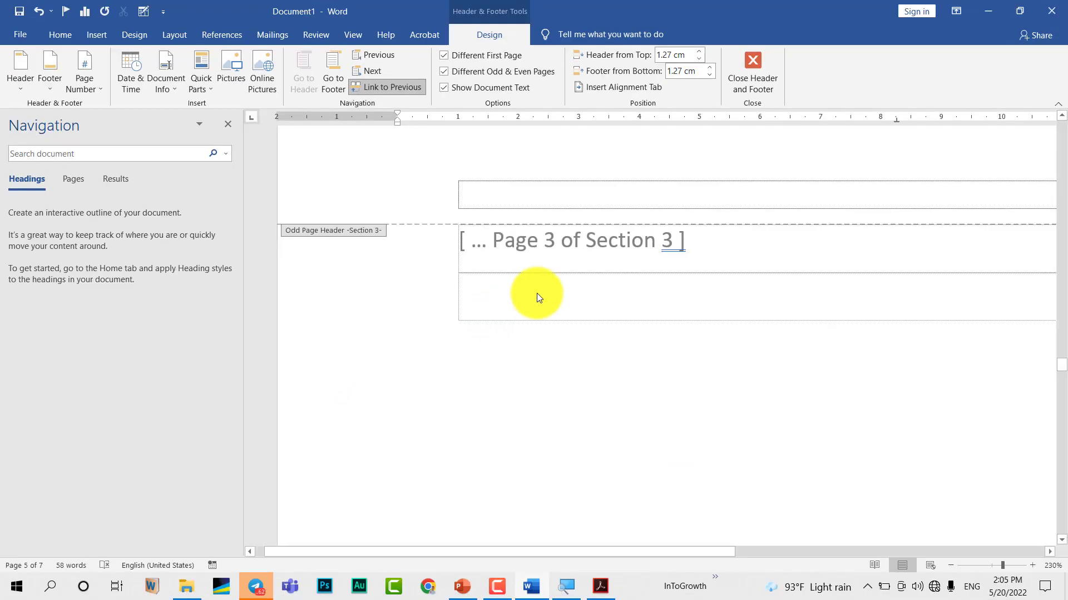
scroll(537, 297, "up", 2)
scroll(540, 297, "up", 6)
scroll(541, 297, "up", 4)
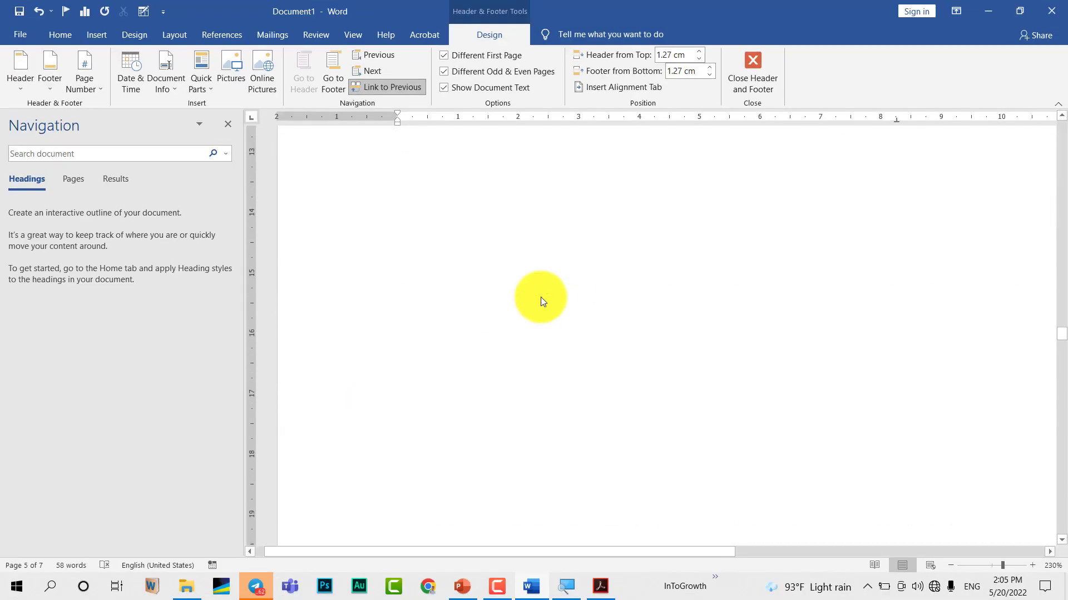
scroll(540, 297, "up", 3)
scroll(540, 299, "up", 3)
scroll(541, 301, "up", 2)
scroll(540, 306, "up", 2)
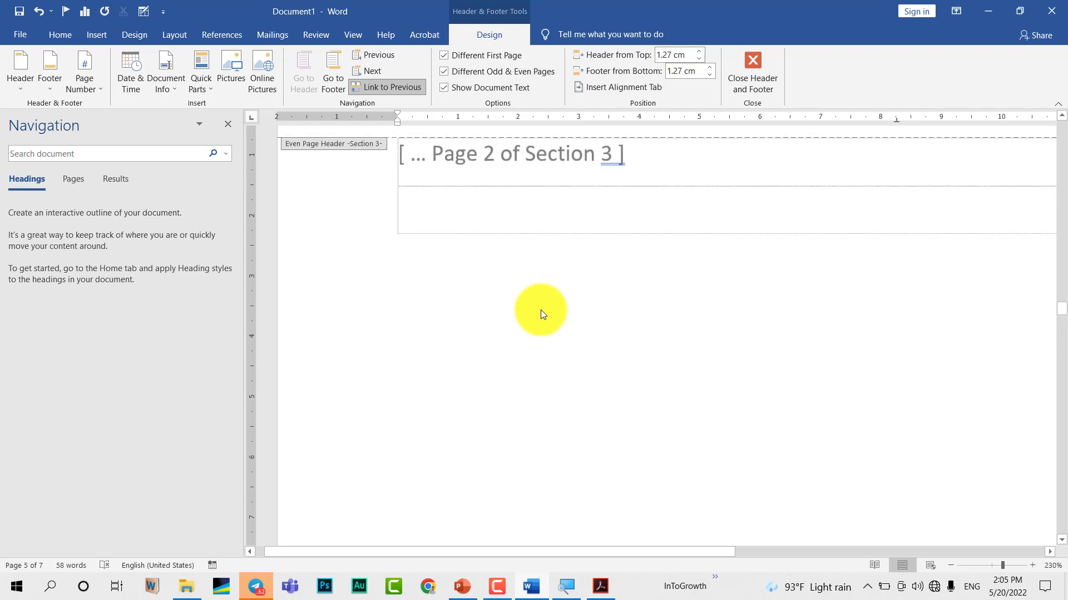
scroll(541, 311, "up", 1)
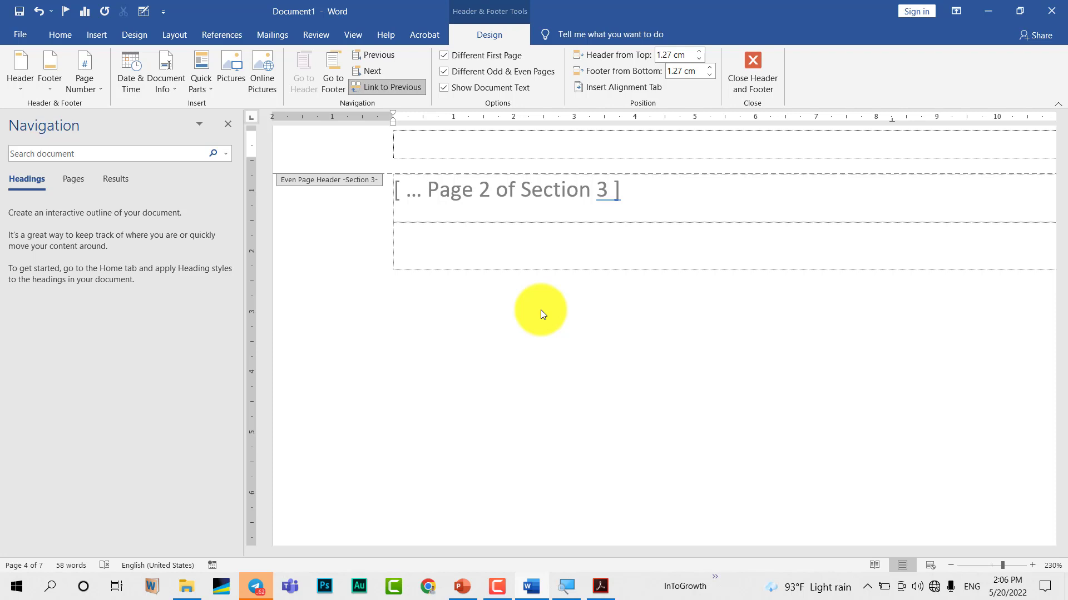
scroll(538, 330, "up", 4)
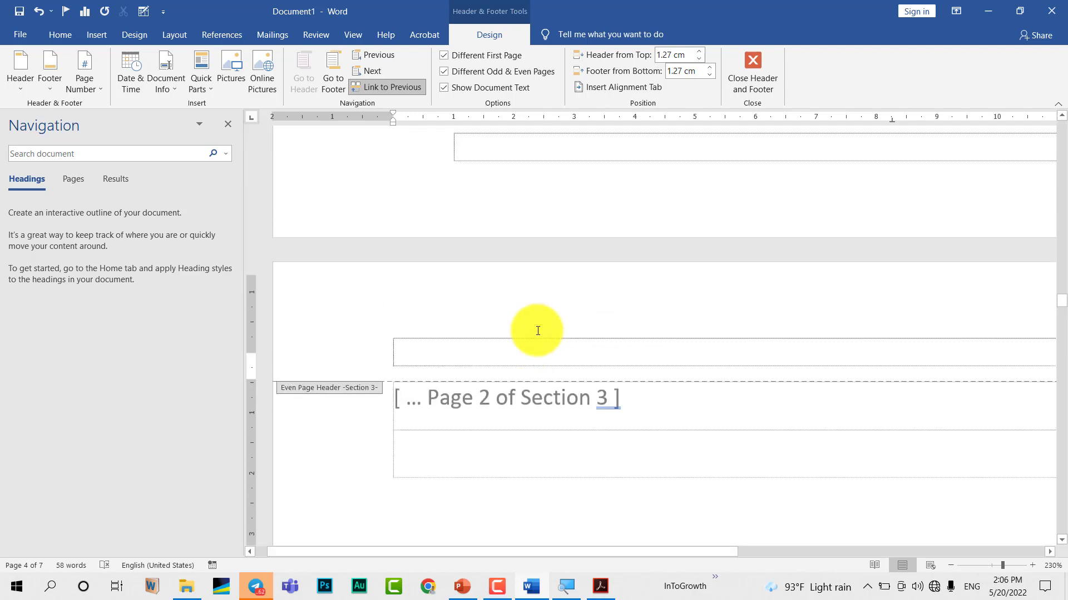
scroll(537, 333, "up", 10)
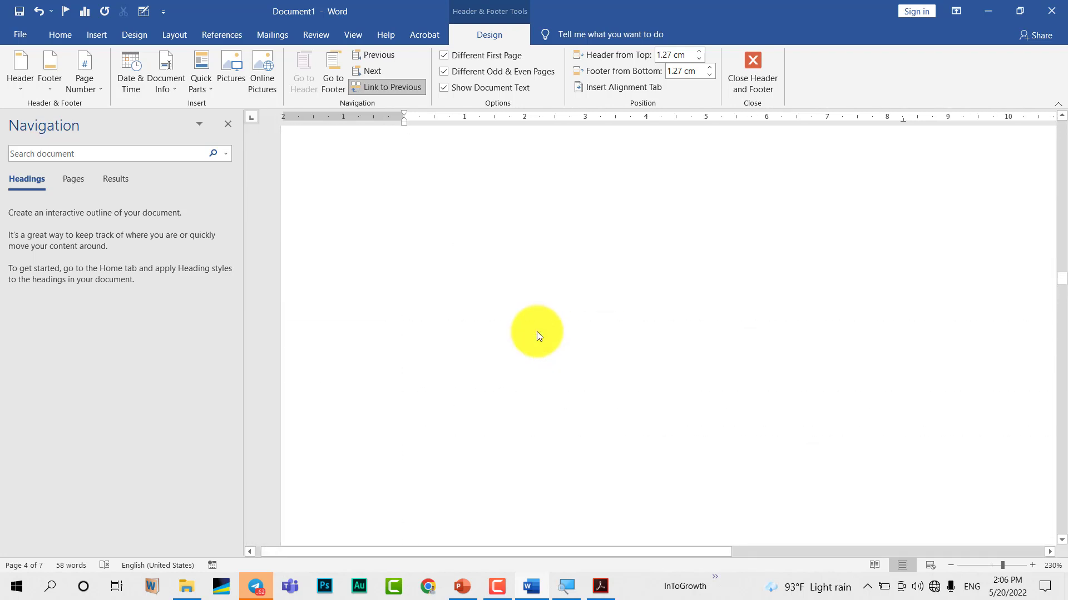
scroll(537, 335, "up", 2)
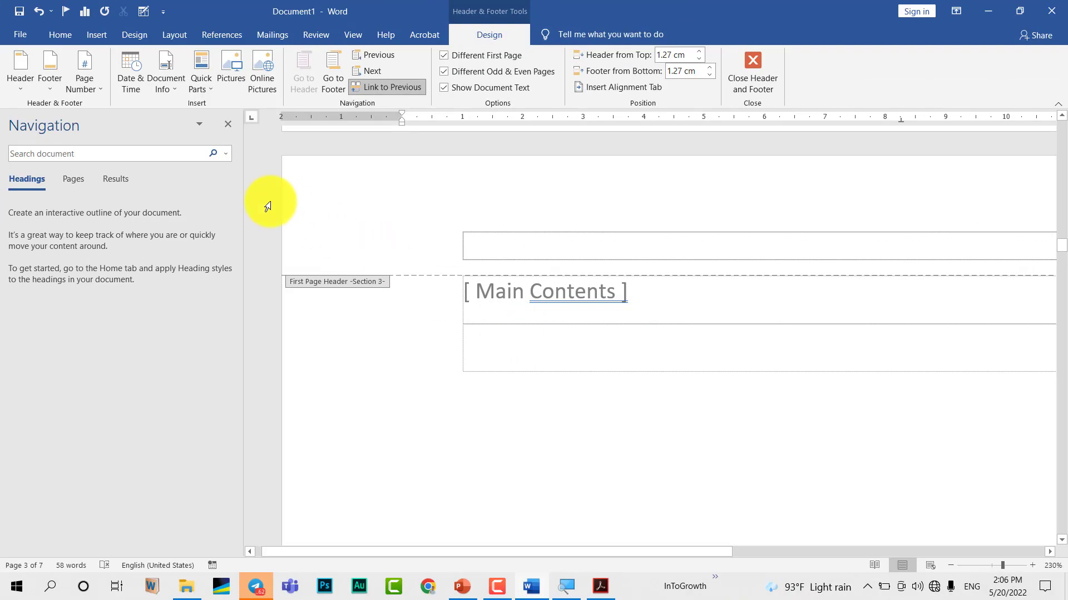
- Hide the navigation pane and turn off Link to Previous on the Section 3 first-page header
left_click(226, 131)
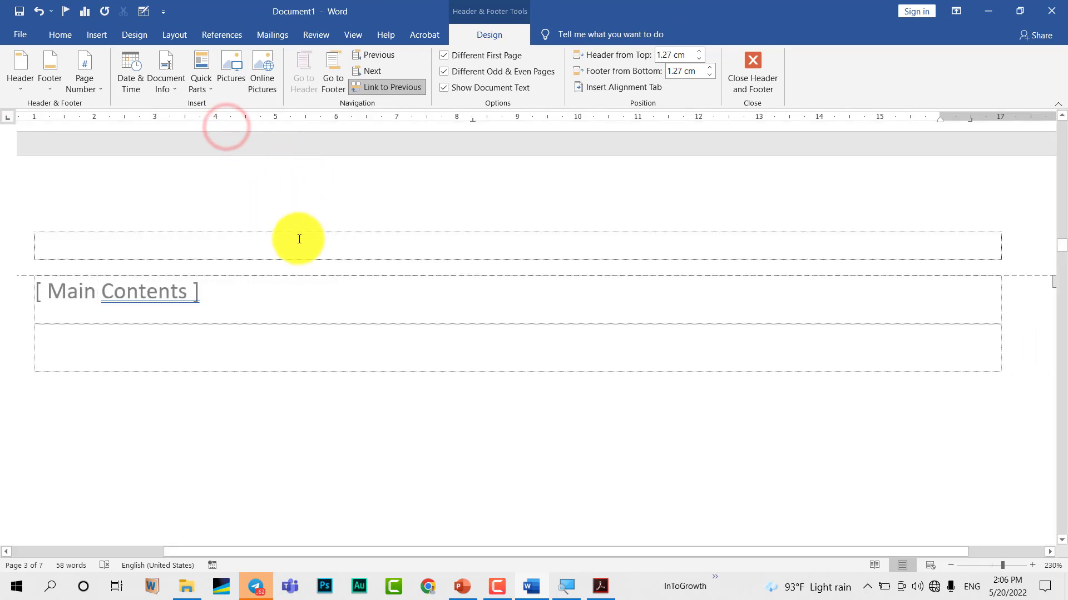
scroll(367, 331, "down", 6, "ctrl")
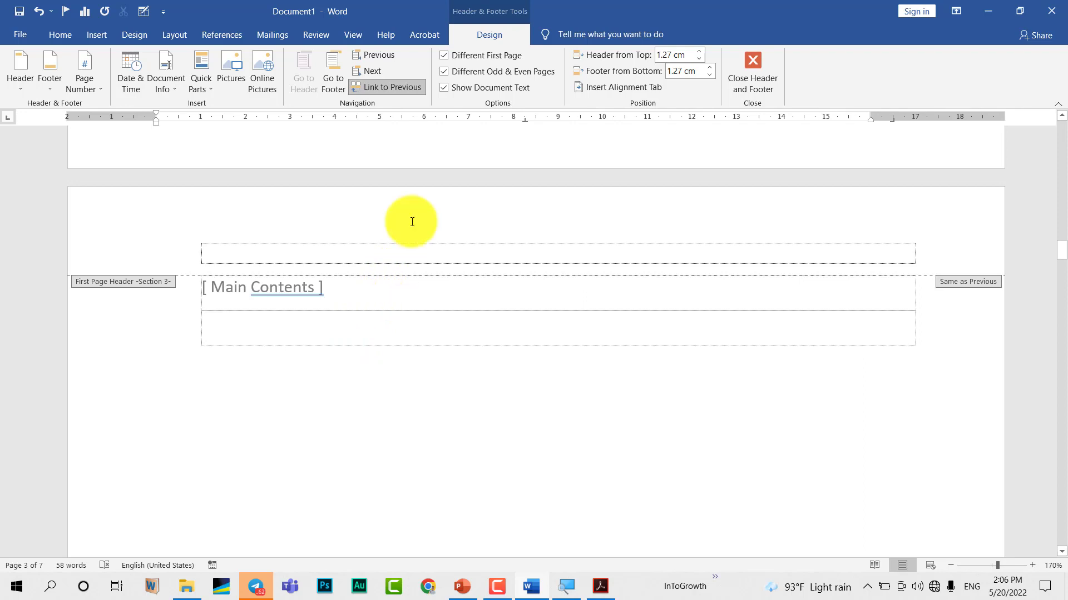
left_click(280, 258)
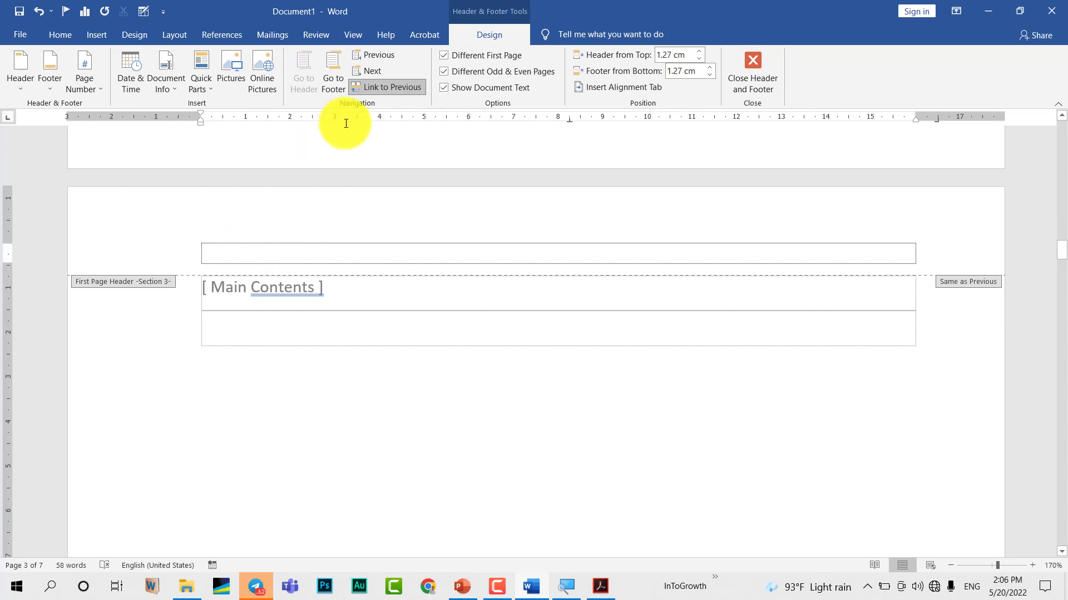
left_click(383, 93)
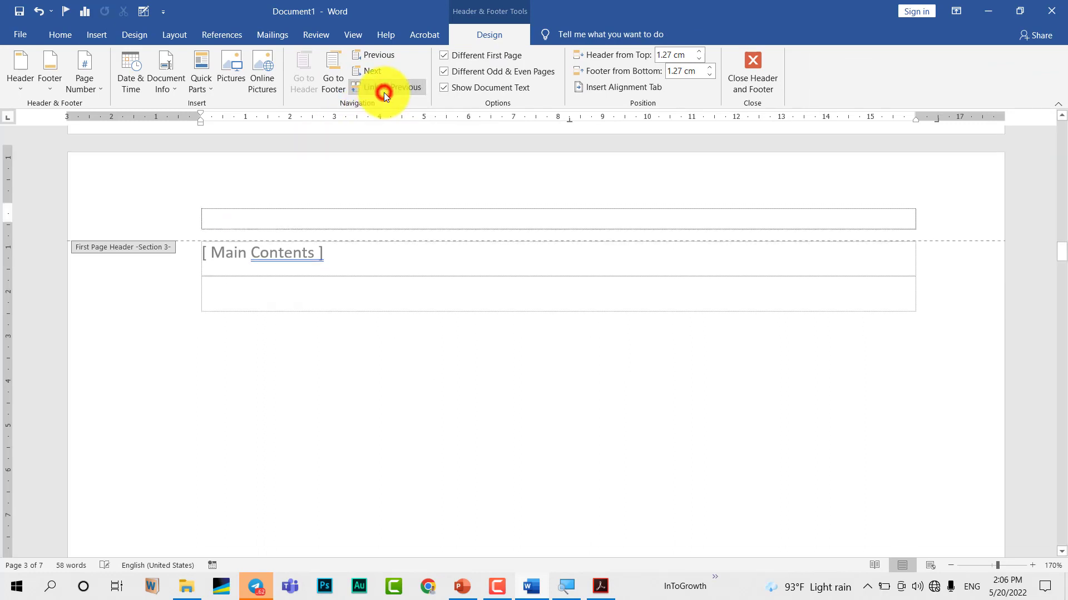
left_click(294, 213)
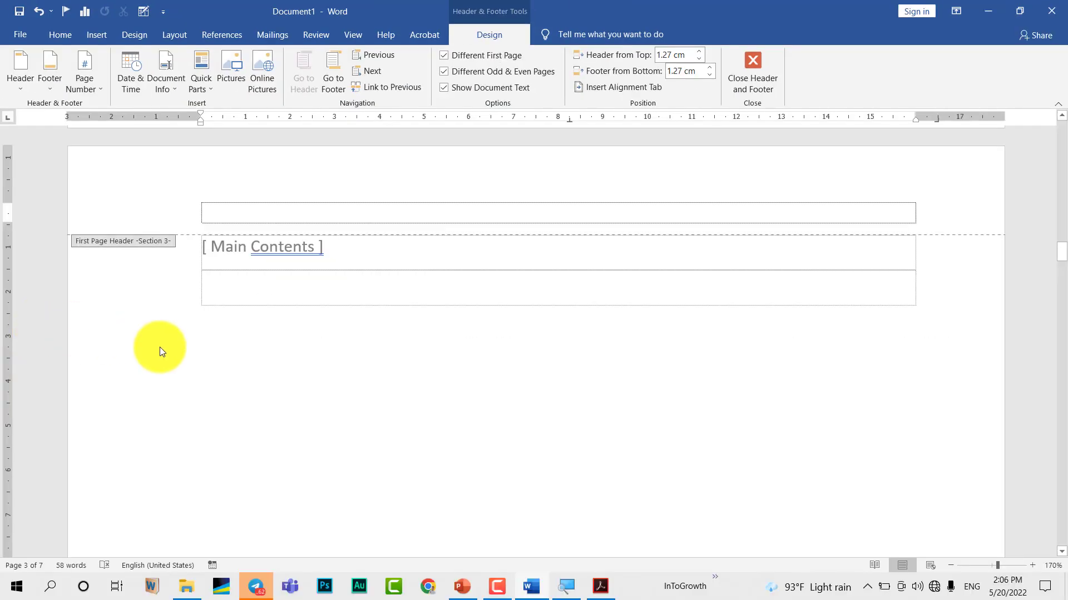
- Turn off Link to Previous on the Section 3 first-page footer, leaving it empty
scroll(282, 379, "down", 3)
scroll(282, 379, "down", 3)
scroll(282, 379, "down", 3)
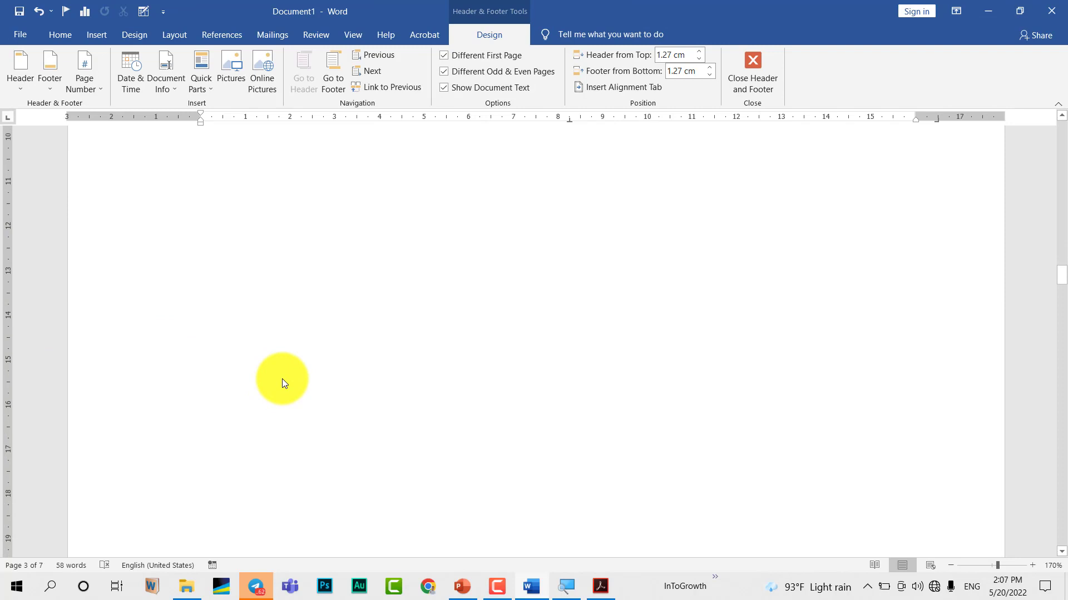
scroll(282, 379, "down", 3)
scroll(281, 379, "down", 4)
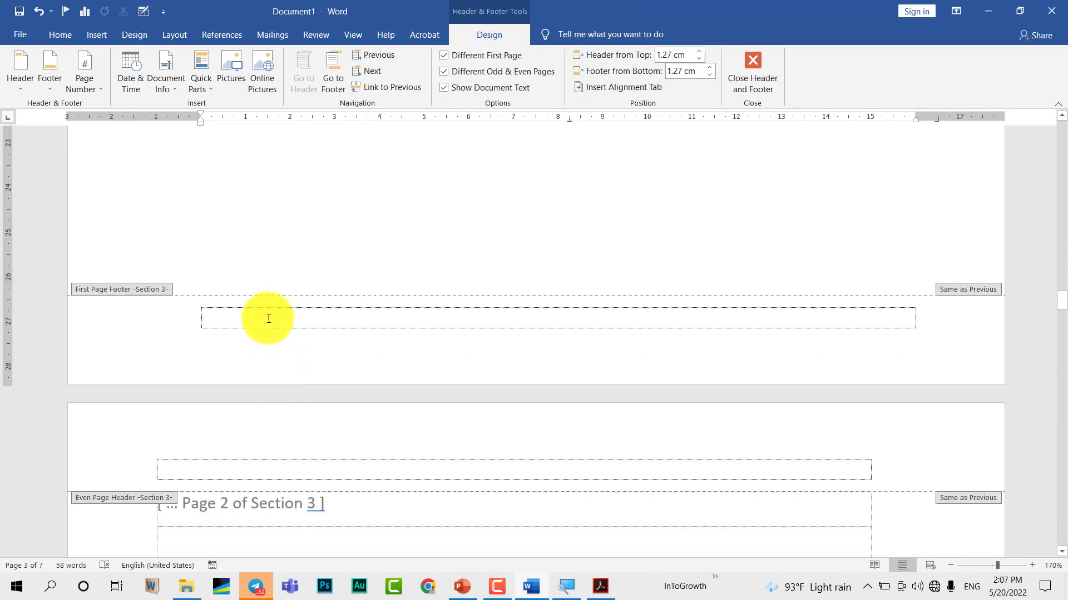
left_click(264, 314)
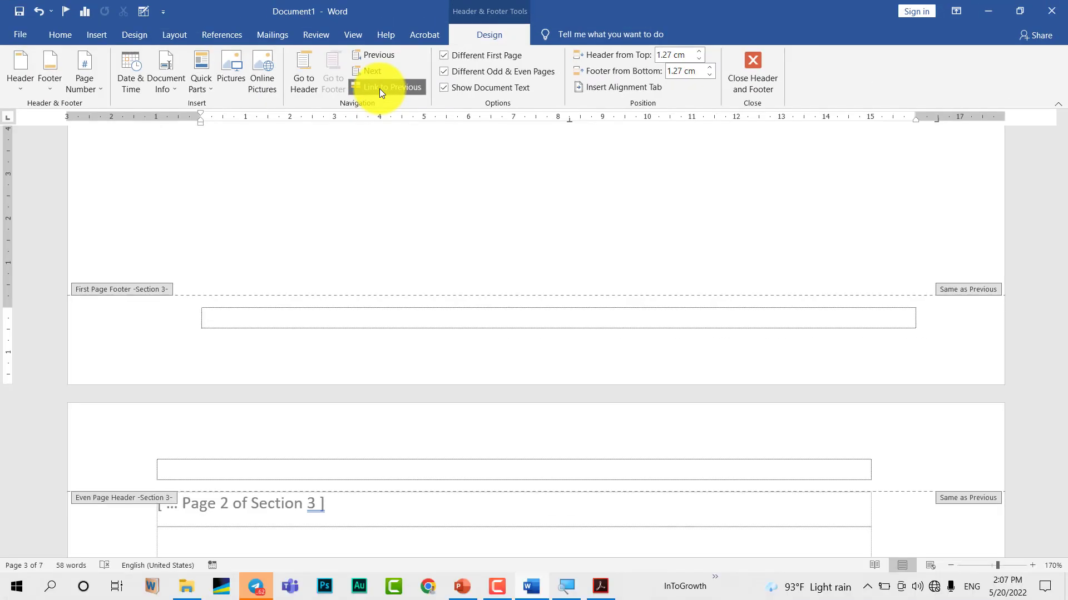
left_click(379, 87)
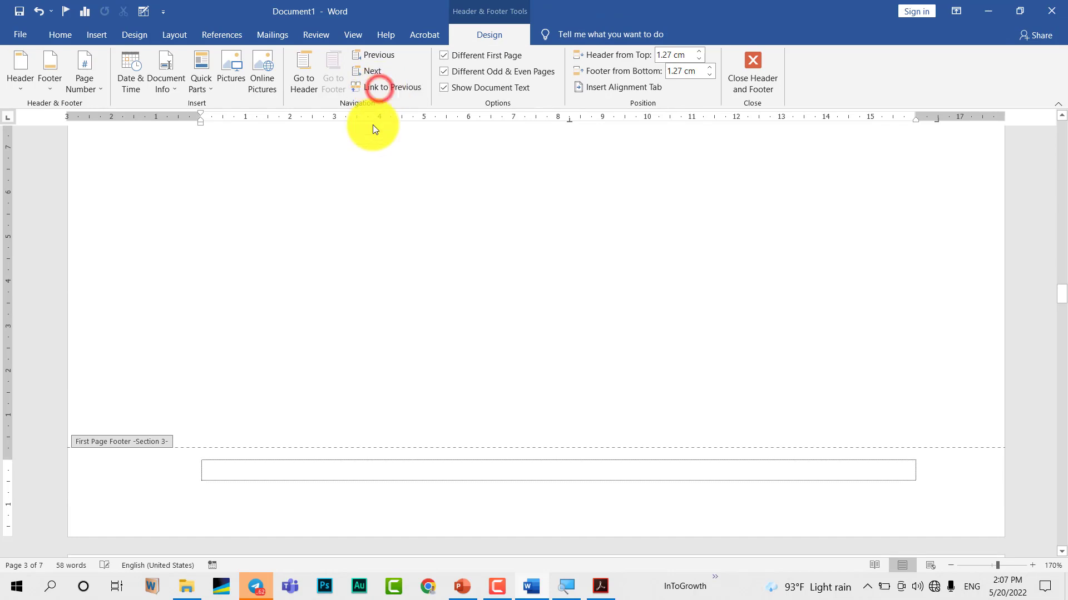
left_click(272, 466)
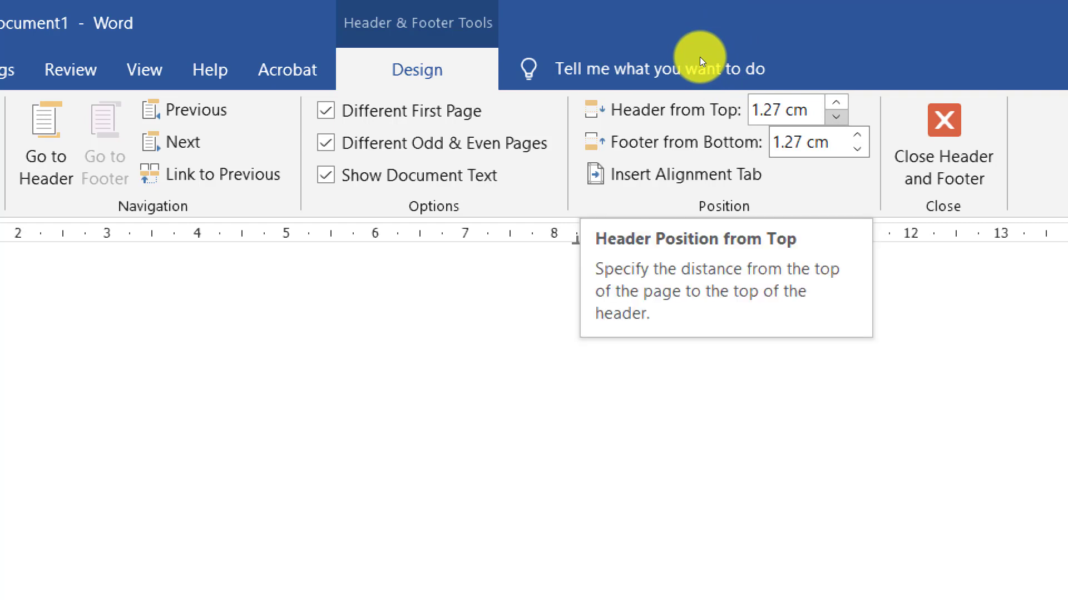
- Lower Header from Top and Footer from Bottom from 1.27 cm to 1 cm
left_click(700, 57)
left_click(700, 57)
left_click(700, 57)
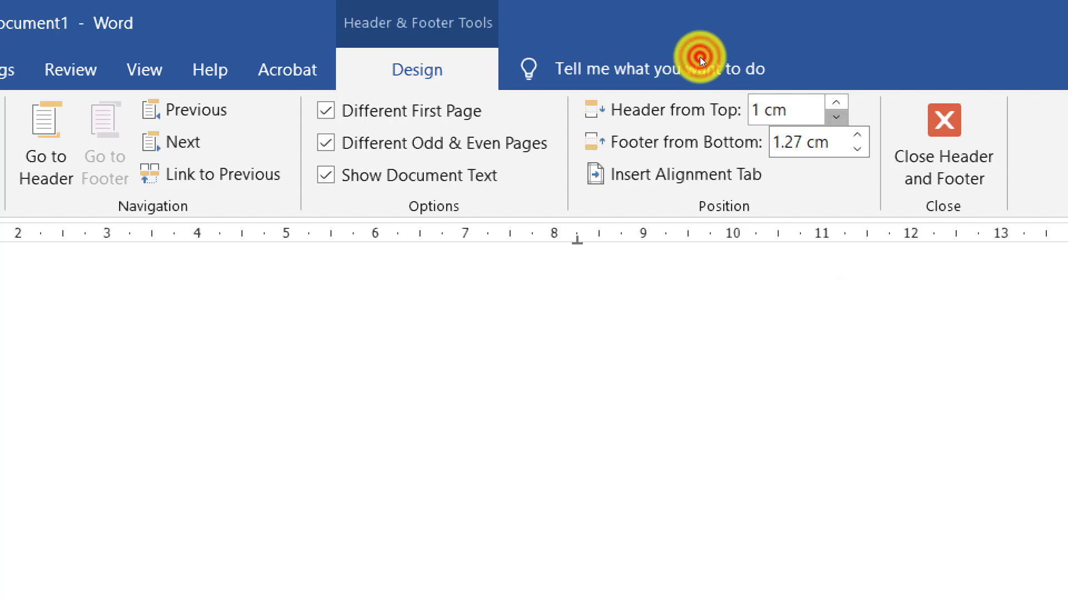
left_click(709, 71)
left_click(710, 71)
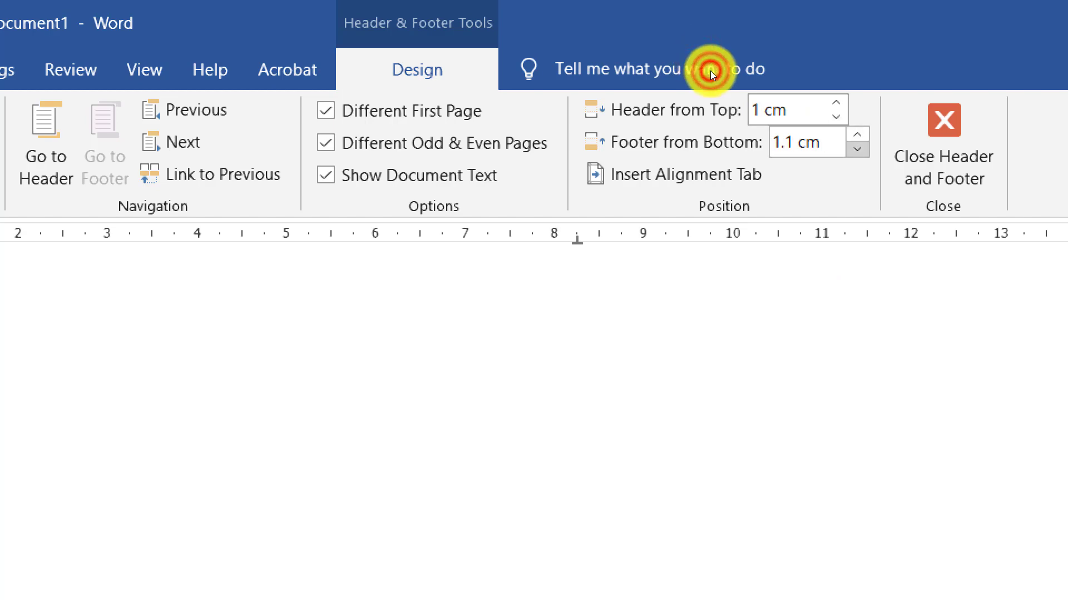
left_click(709, 71)
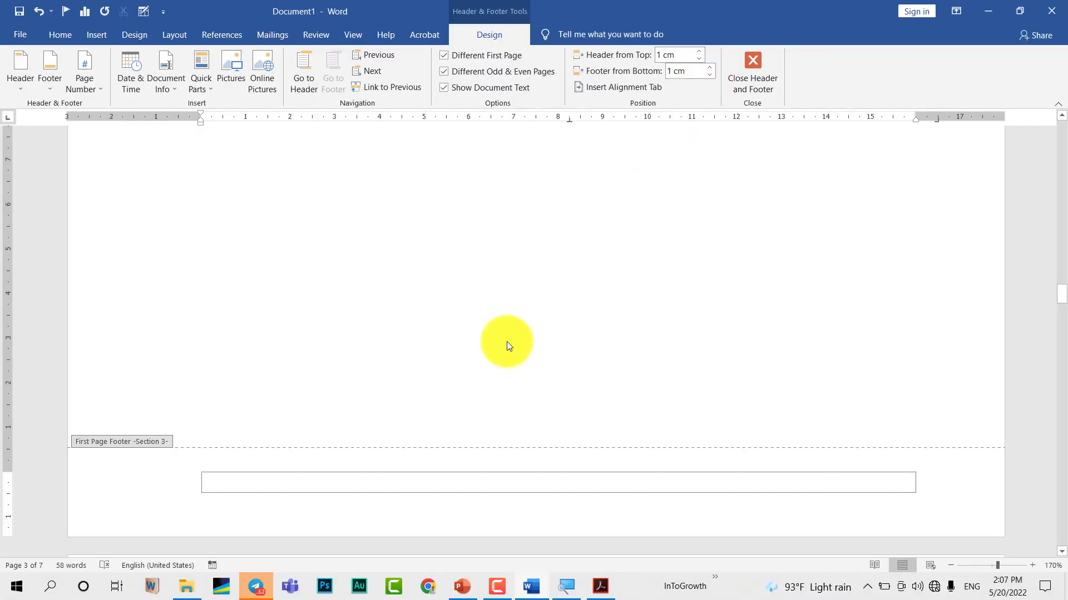
left_click(301, 470)
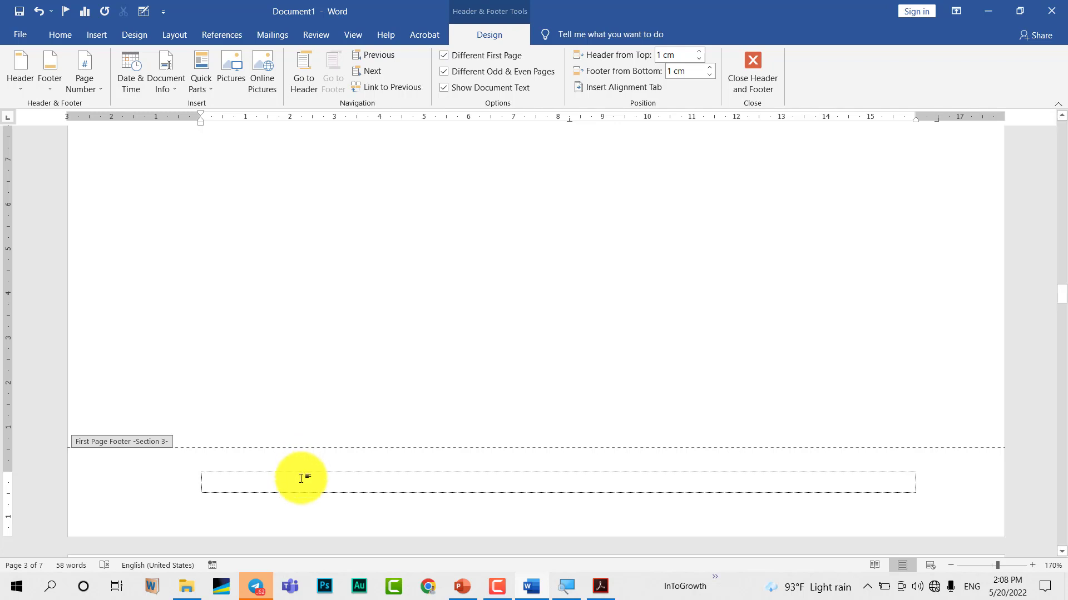
left_click(304, 492)
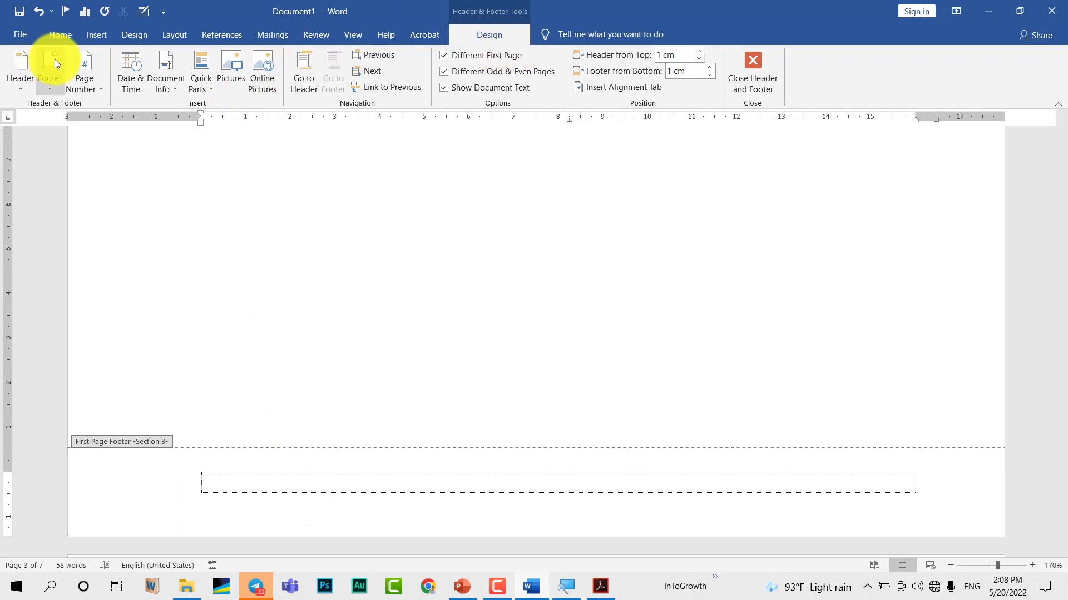
- Insert the Bold Numbers 2 'Page X of Y' bottom-of-page number into the first-page footer
left_click(96, 86)
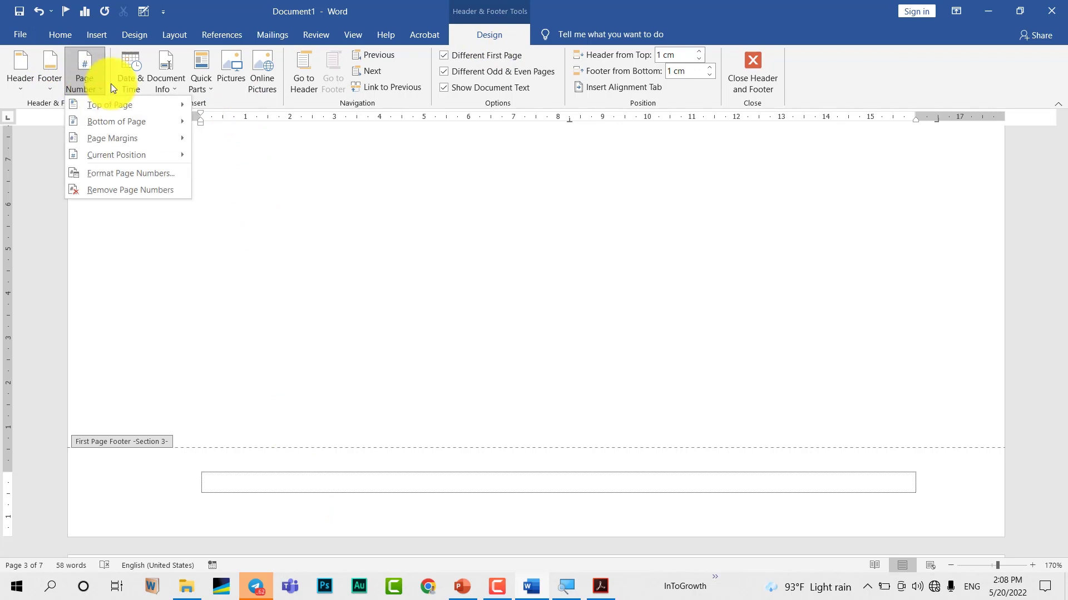
left_click(399, 94)
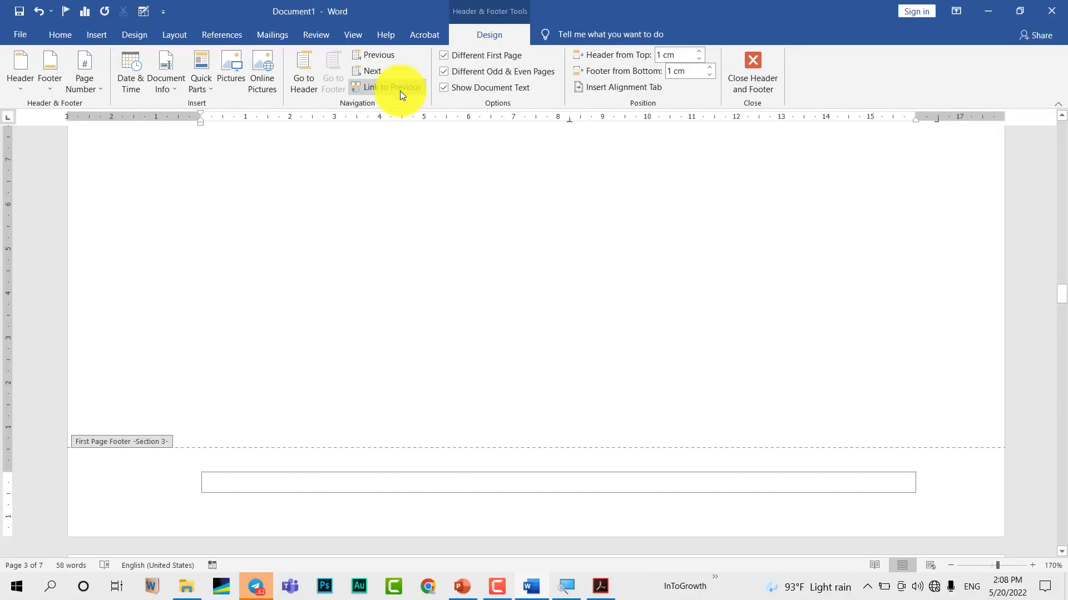
left_click(405, 100)
scroll(335, 290, "down", 3)
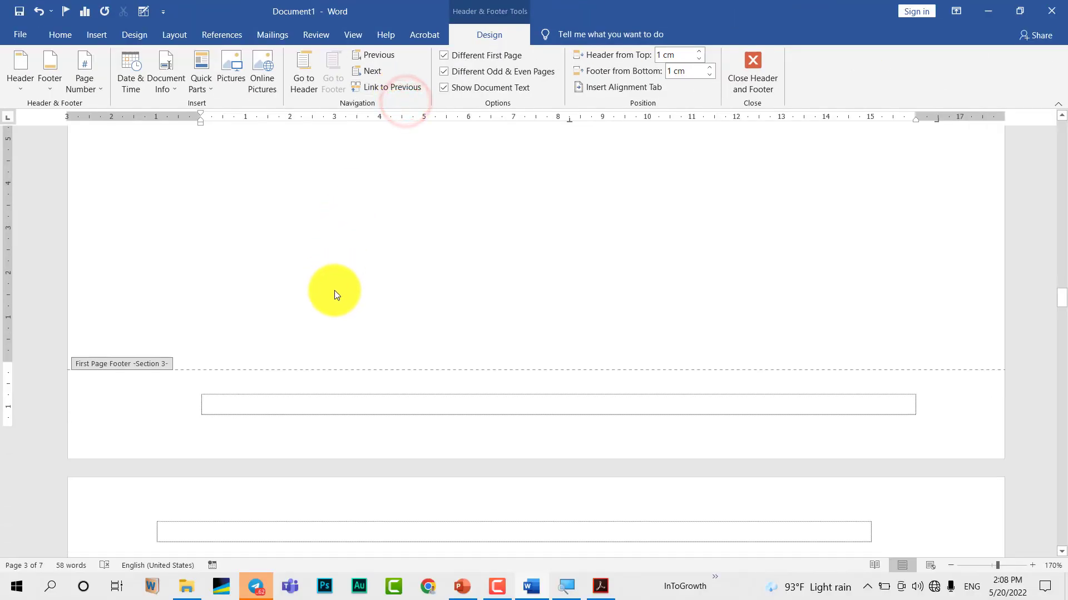
left_click(241, 372)
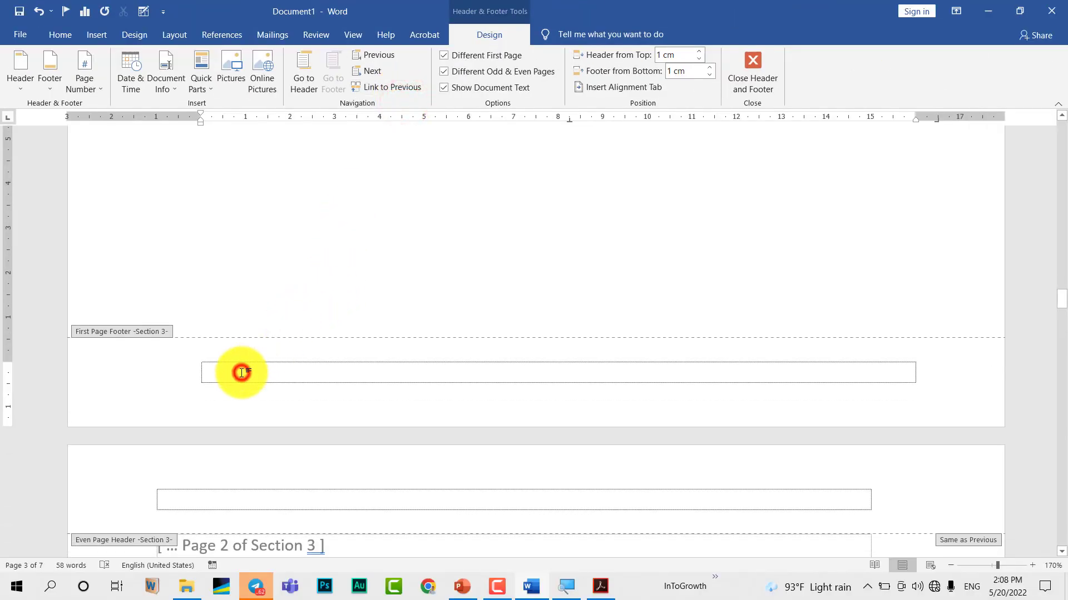
left_click(104, 88)
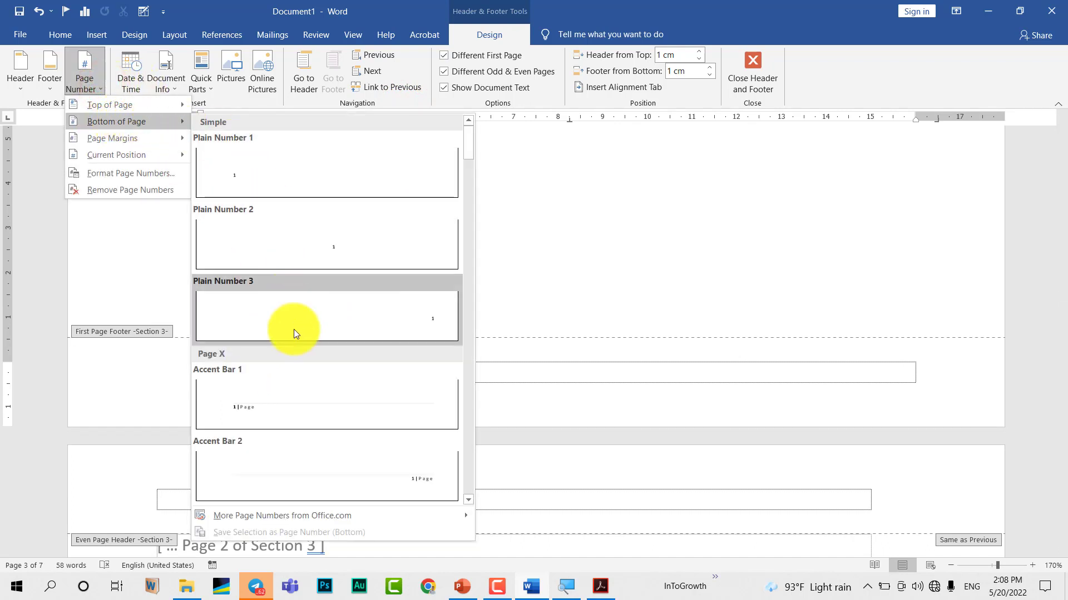
scroll(293, 329, "down", 3)
scroll(294, 329, "down", 4)
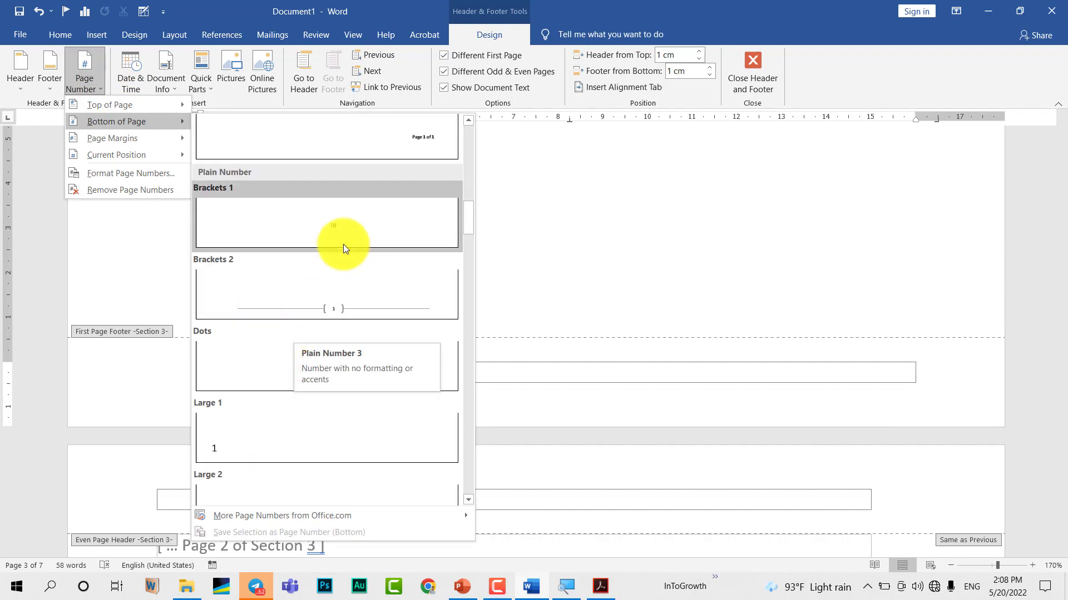
scroll(343, 244, "up", 3)
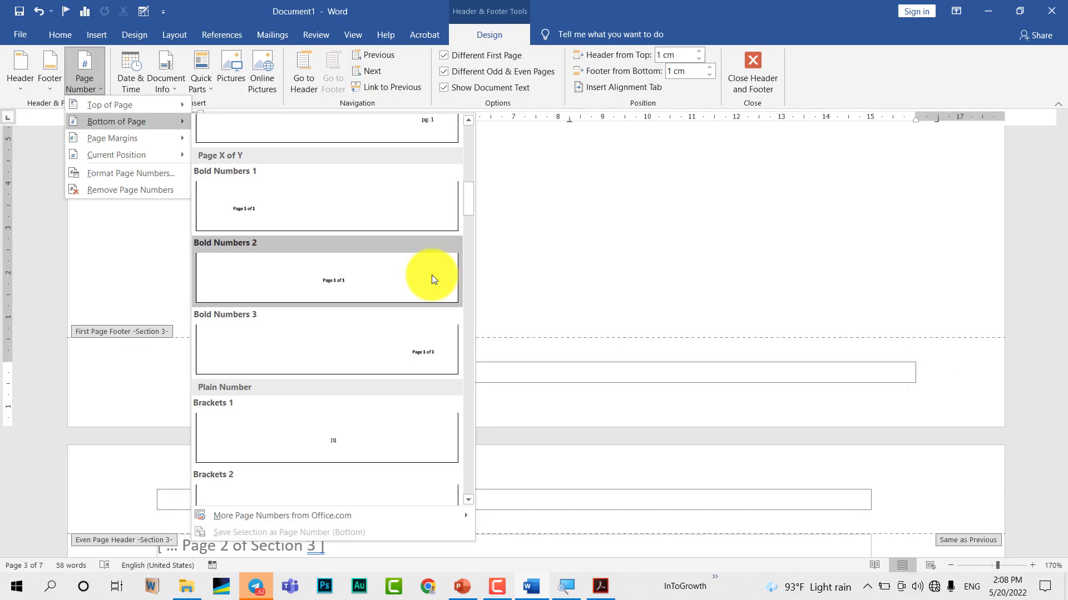
left_click(370, 287)
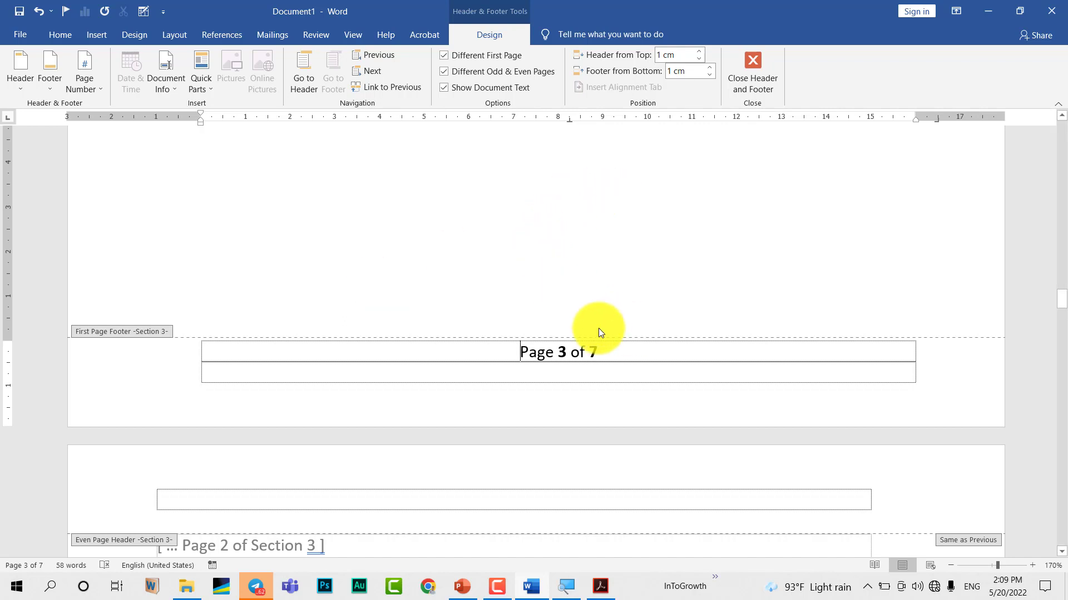
- Delete the empty second line below 'Page 3 of 7' in the footer
left_click(438, 371)
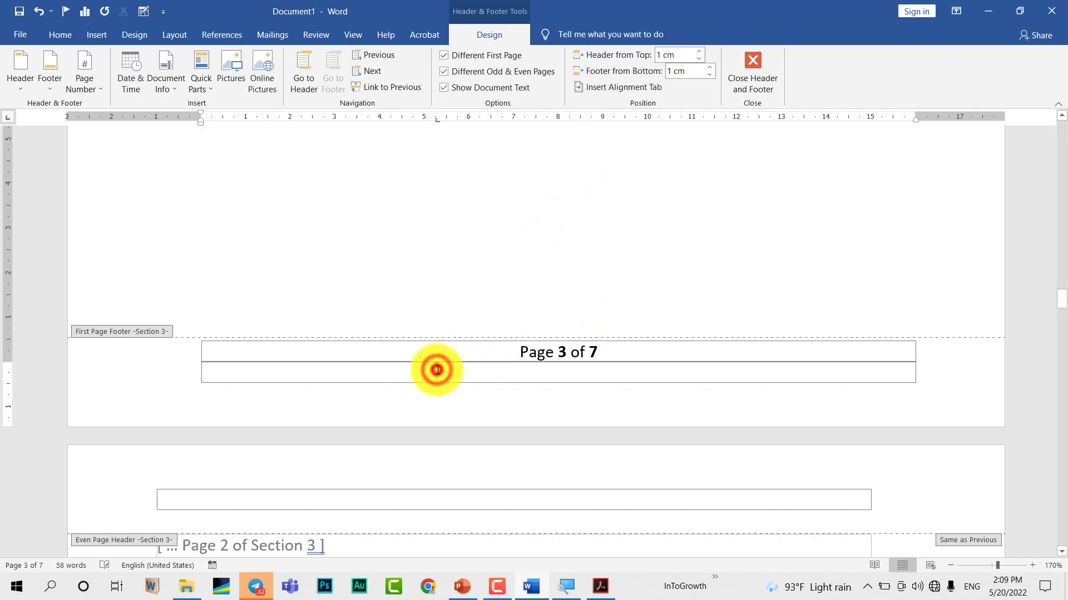
key("BackSpace")
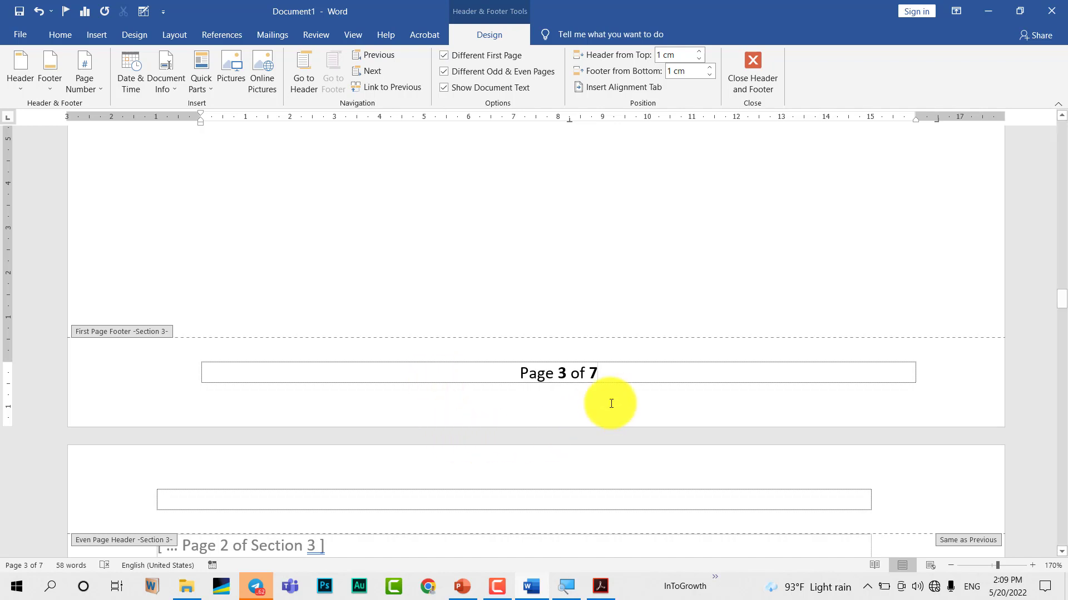
- Set the footer text to Khmer OS Siemreap at size 10
left_click_drag(613, 380, 525, 371)
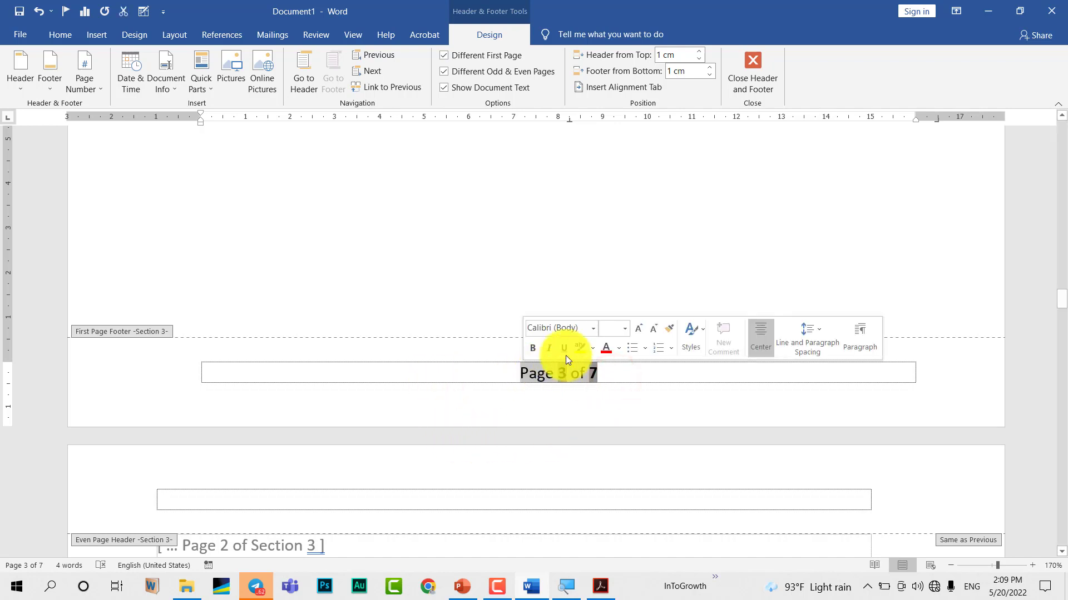
left_click(591, 328)
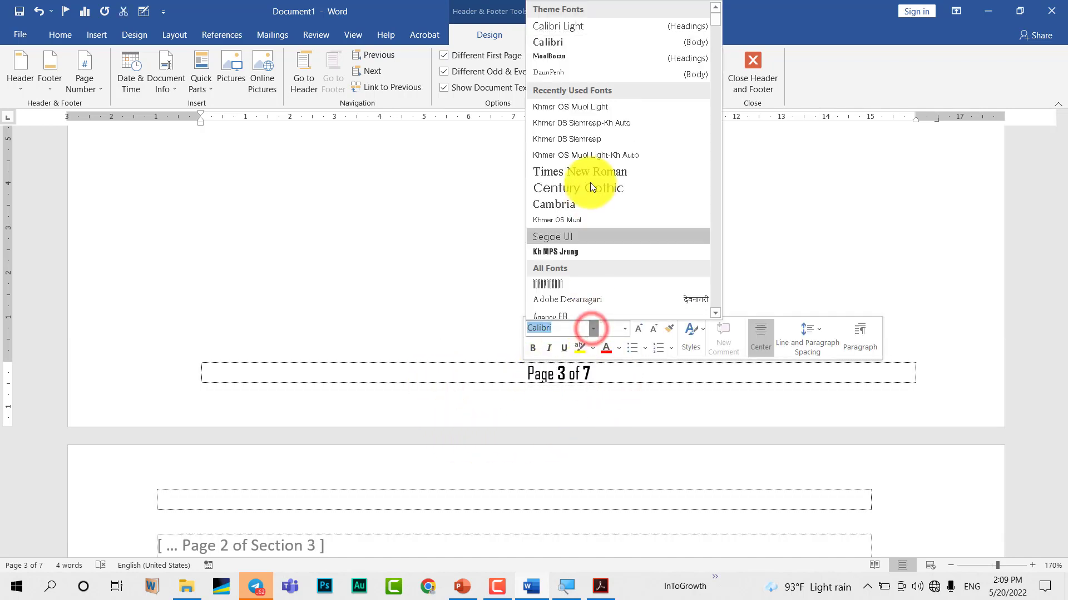
left_click(617, 139)
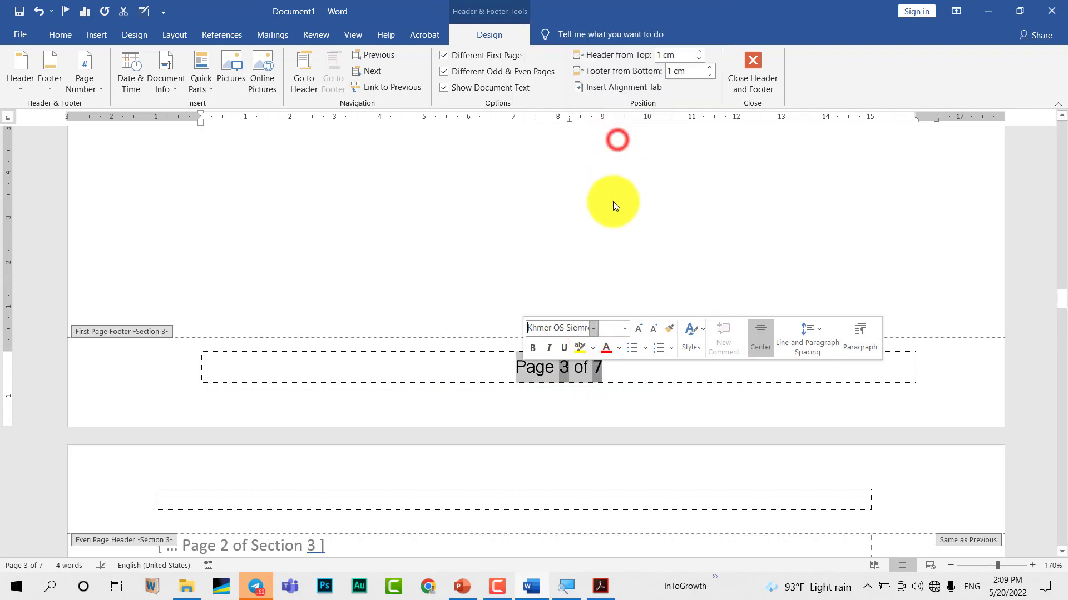
left_click(626, 328)
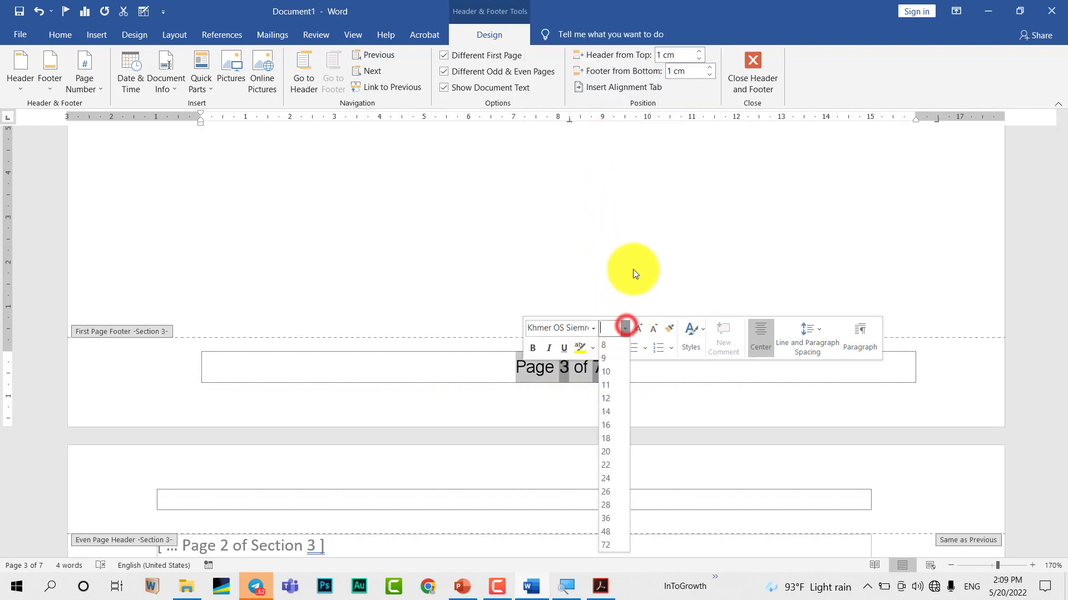
left_click(615, 370)
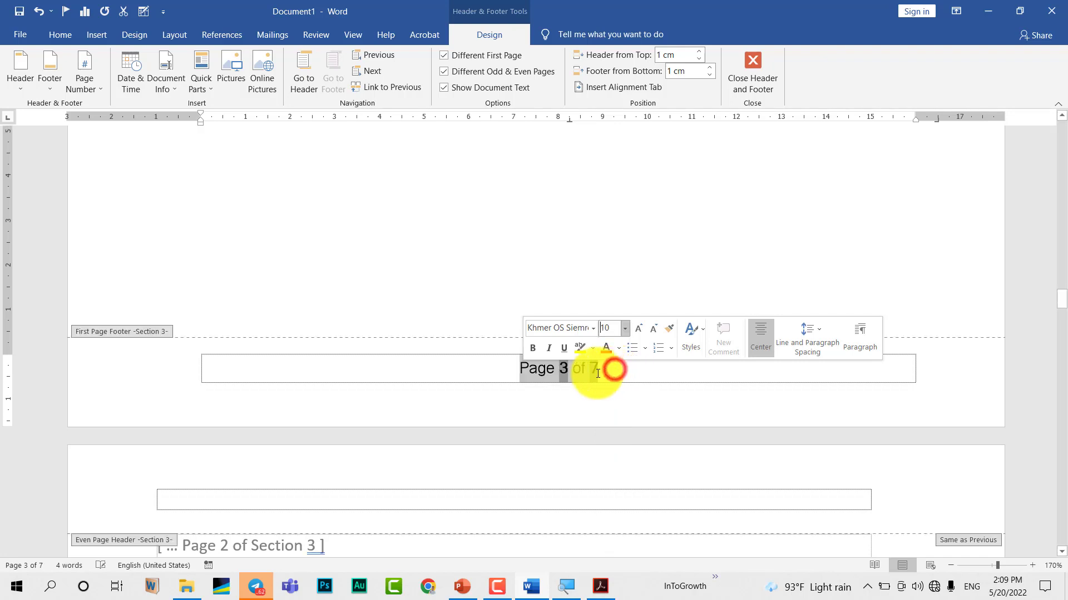
left_click(548, 376)
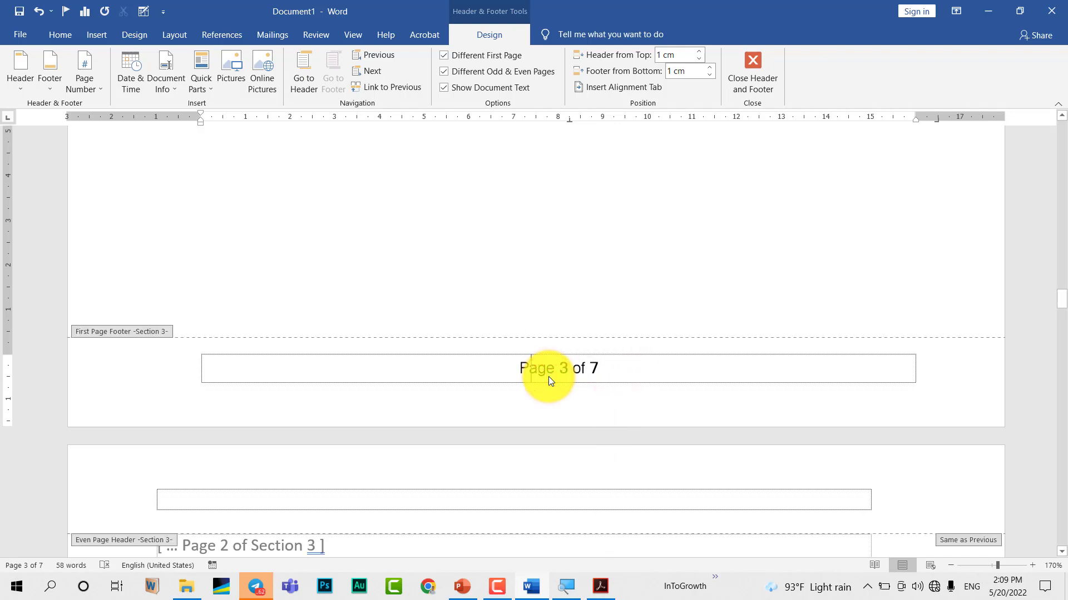
- Replace 'Page' with ទំព័រ and 'of' with នៃ in the footer
double_click(548, 376)
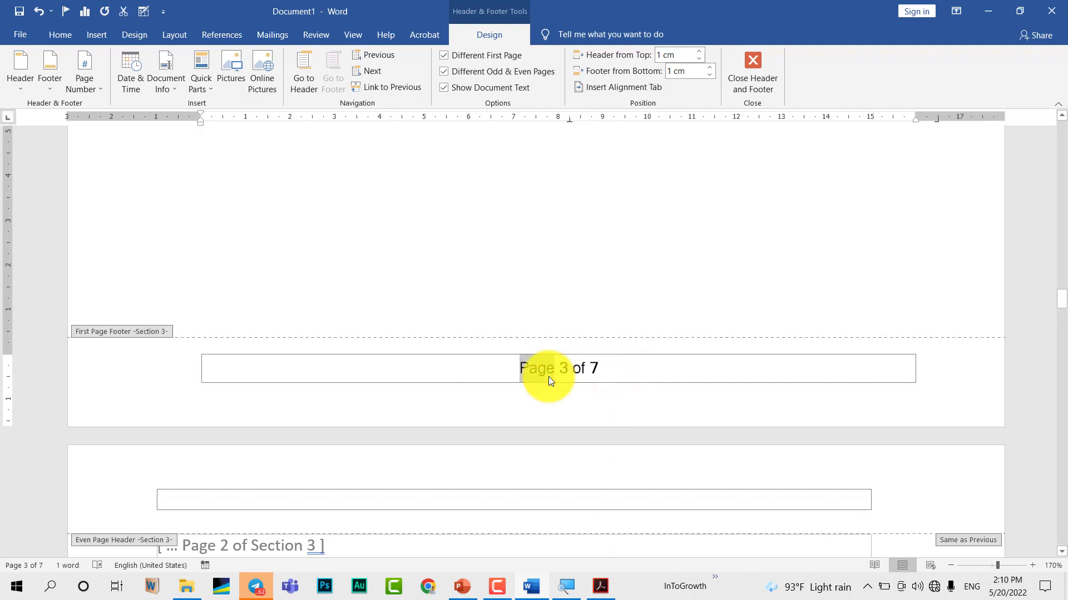
type("ទំព័រ")
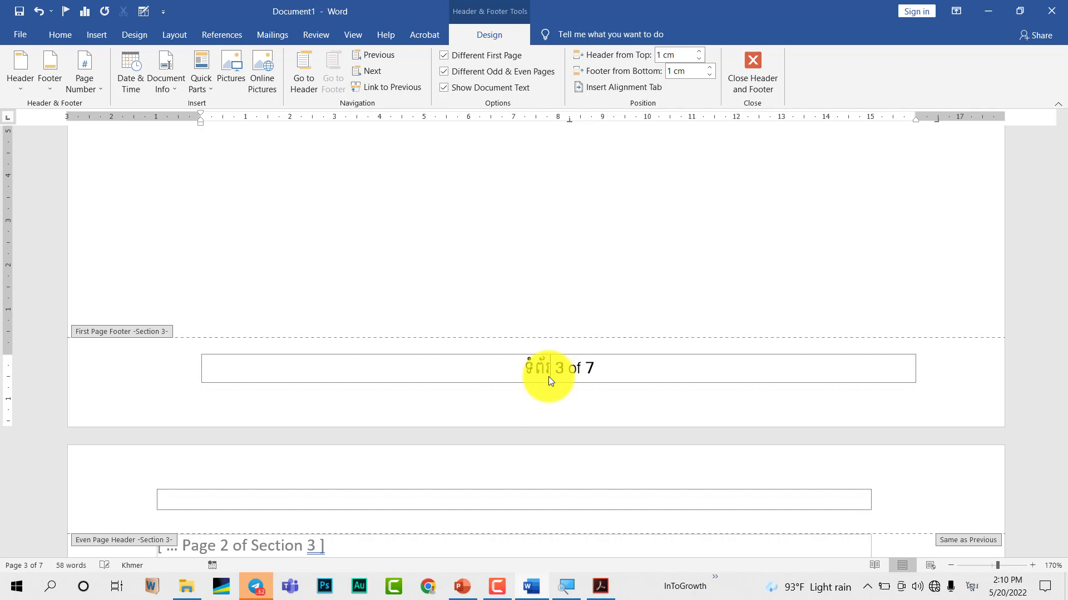
key("alt+shift")
key("alt+shift")
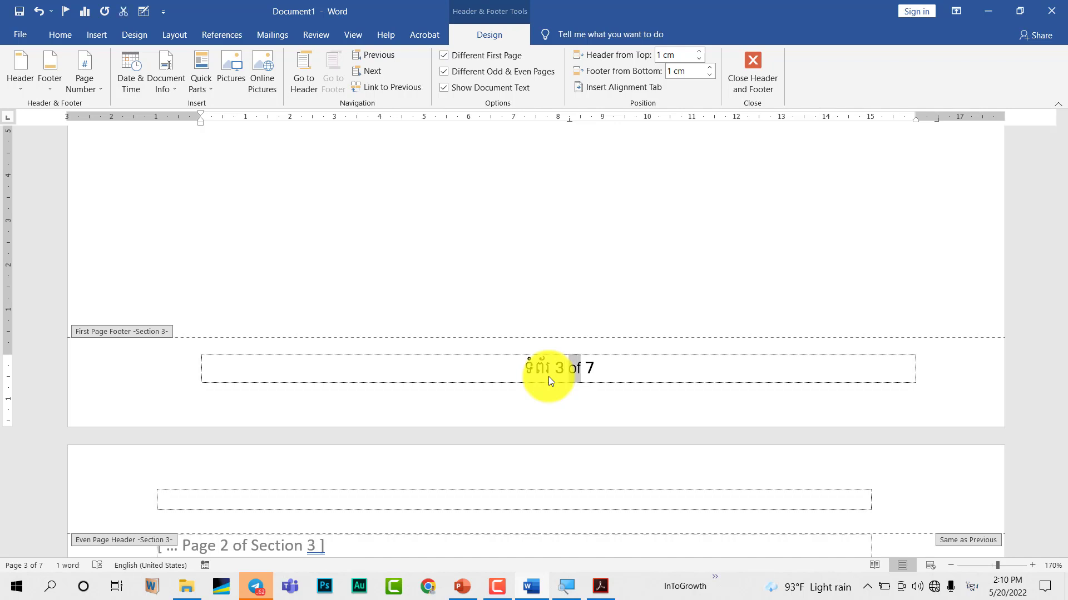
key("Delete")
key("Delete")
type("នៃ")
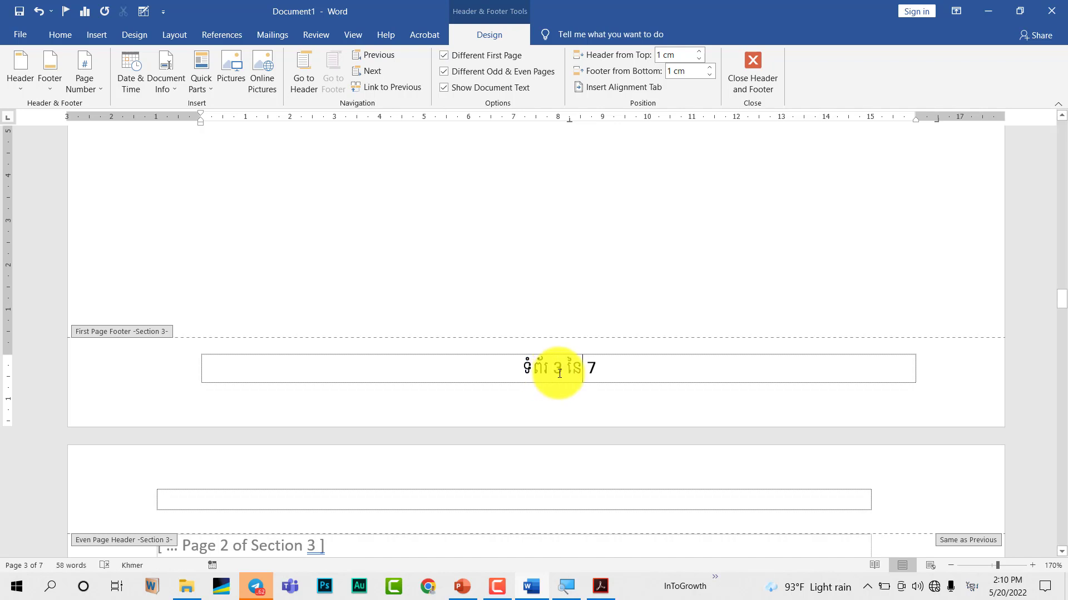
- Give the current page number field Khmer OS Siemreap-Kh Auto so 3 shows as ៣
left_click(554, 372)
left_click_drag(555, 372, 594, 373)
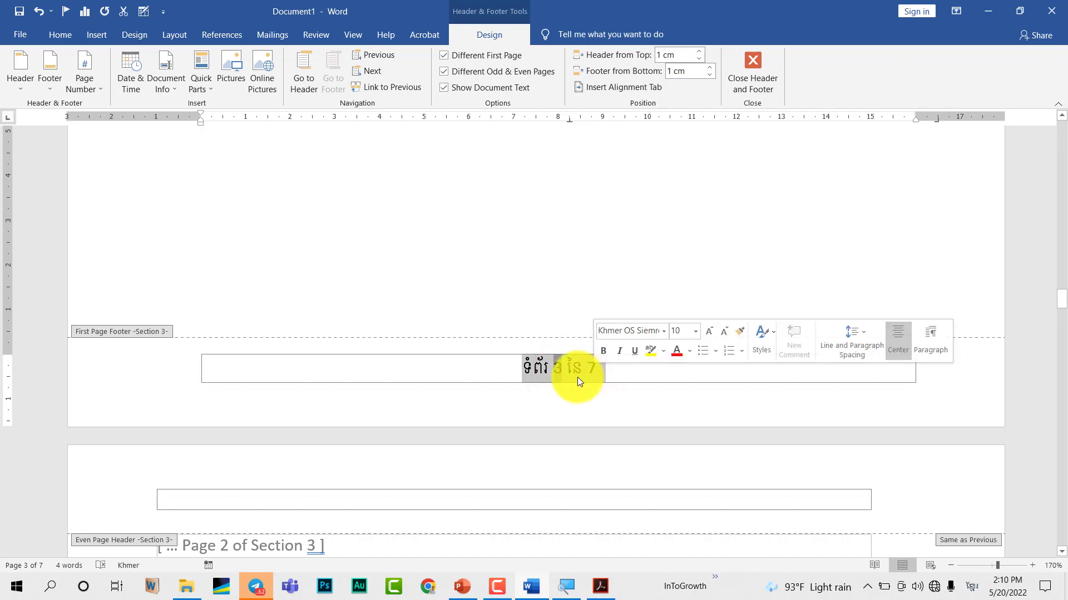
left_click(577, 378)
double_click(556, 370)
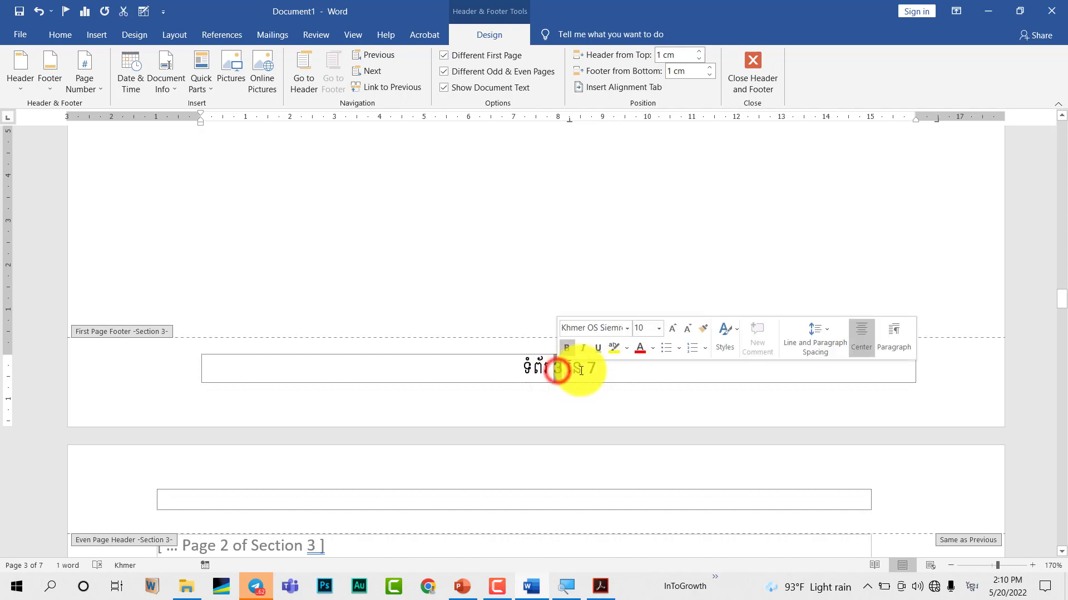
left_click(556, 370)
triple_click(596, 370)
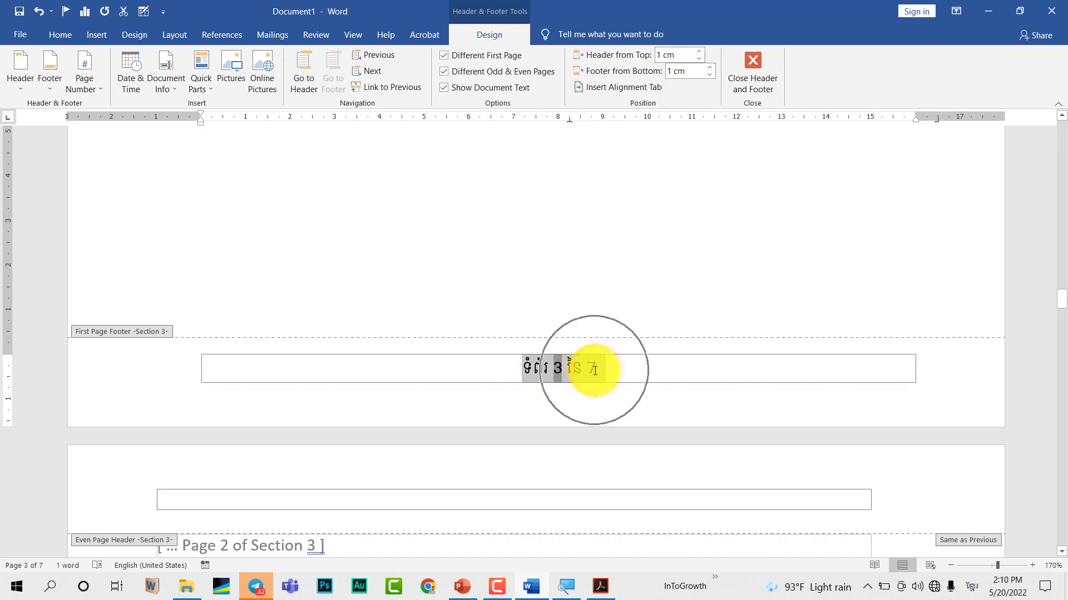
double_click(555, 370)
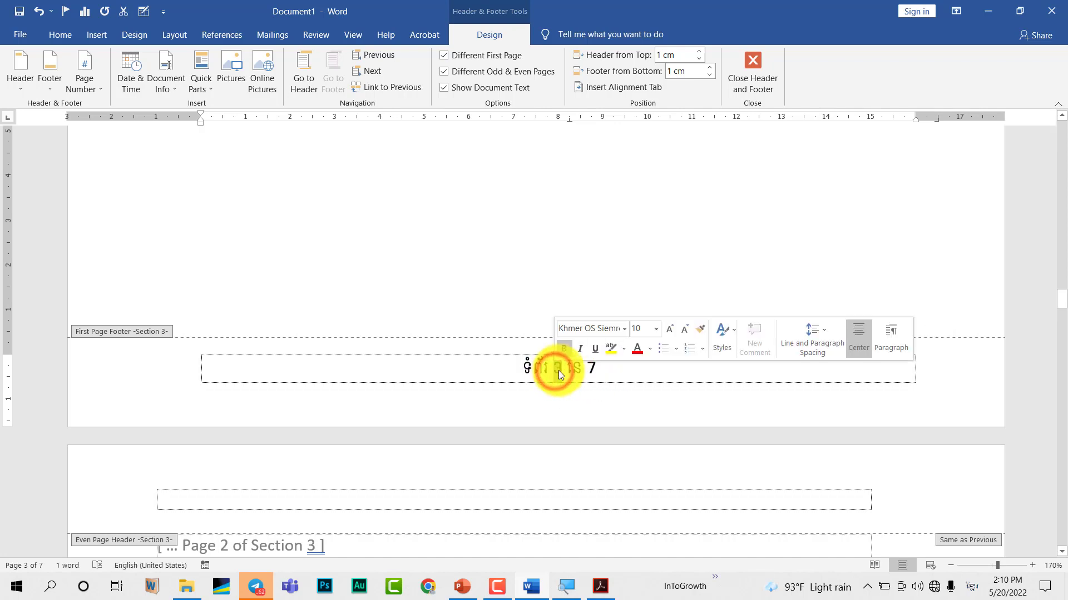
left_click(624, 330)
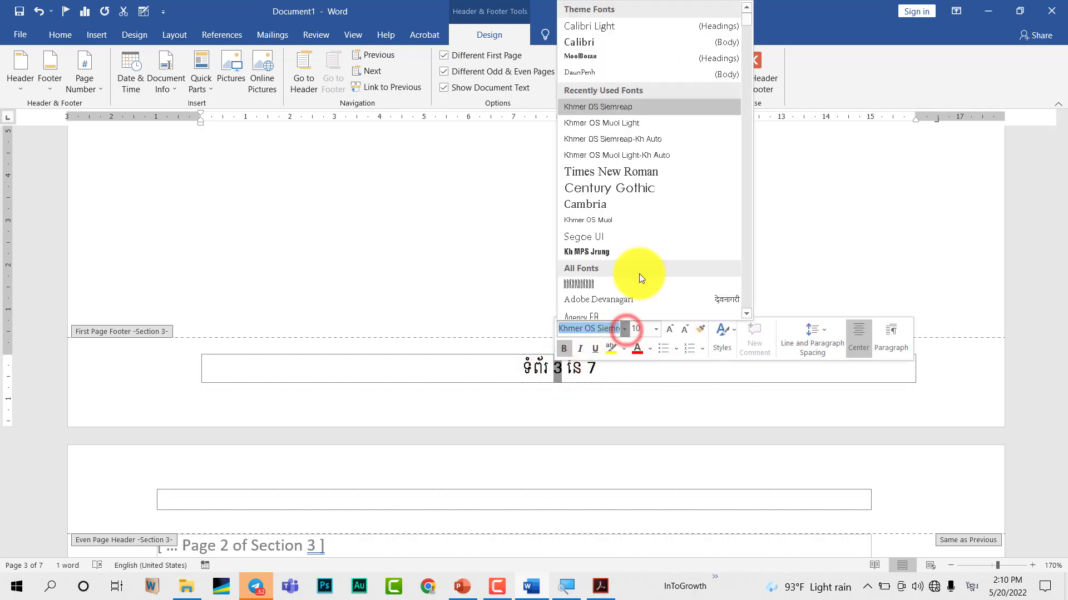
left_click(651, 137)
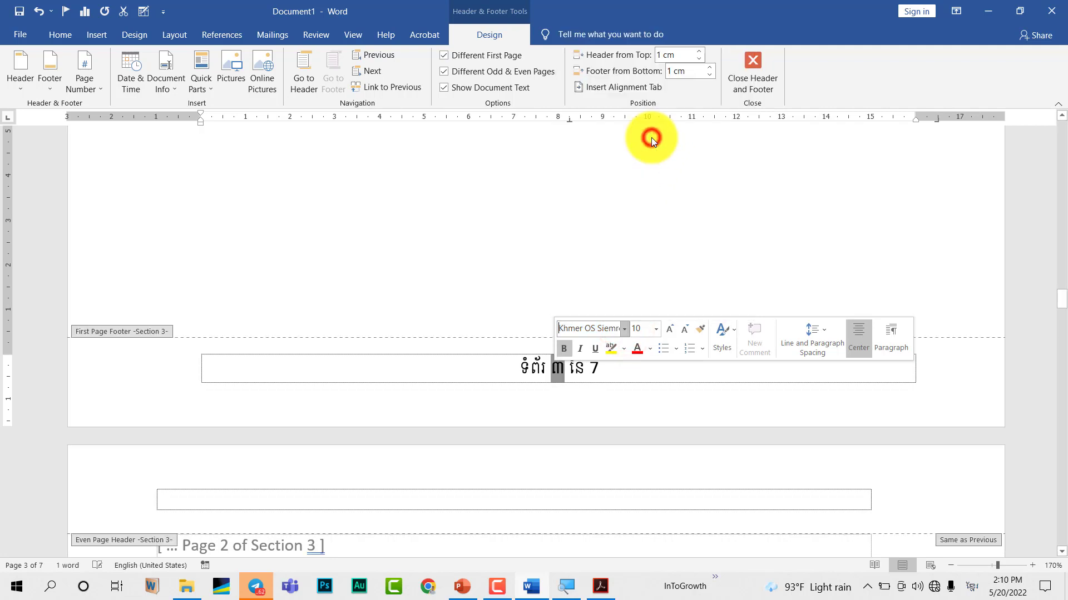
left_click(590, 369)
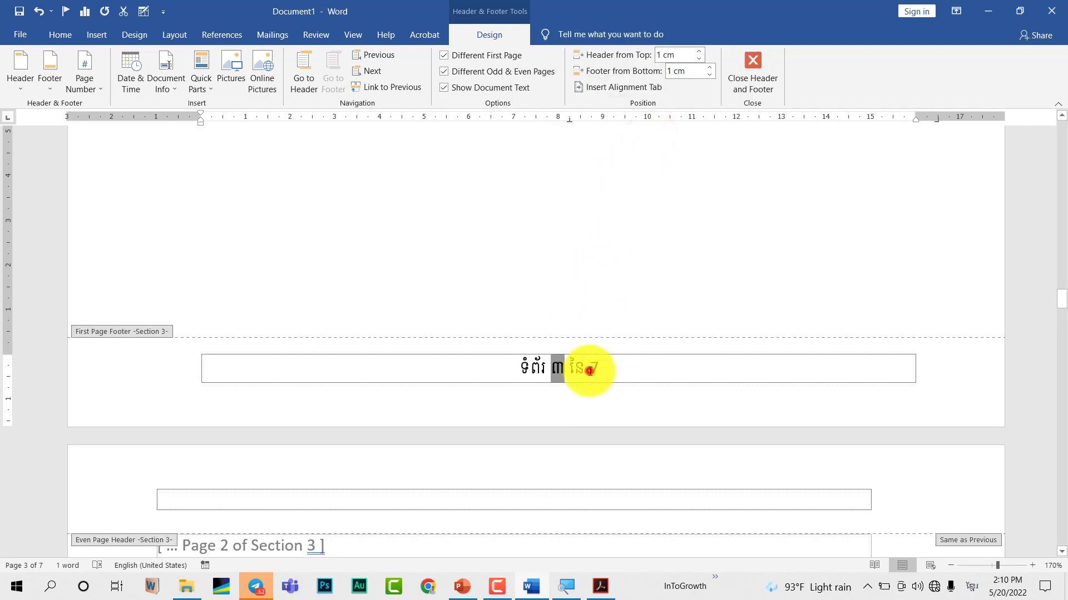
- Apply the Khmer font to the total page count so 7 shows as ៧
right_click(595, 370)
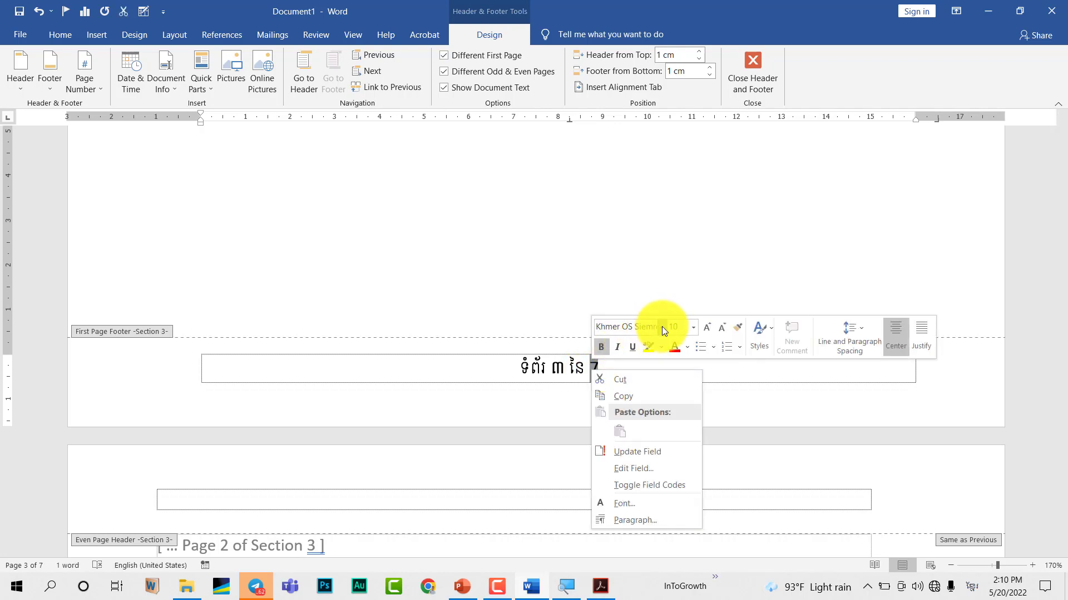
left_click(661, 327)
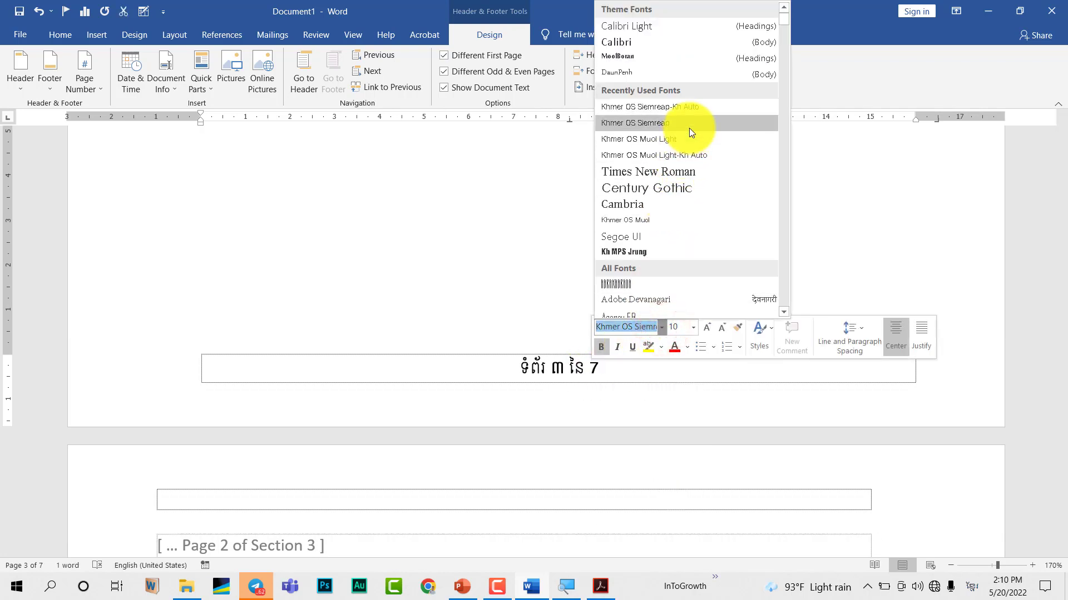
left_click(695, 110)
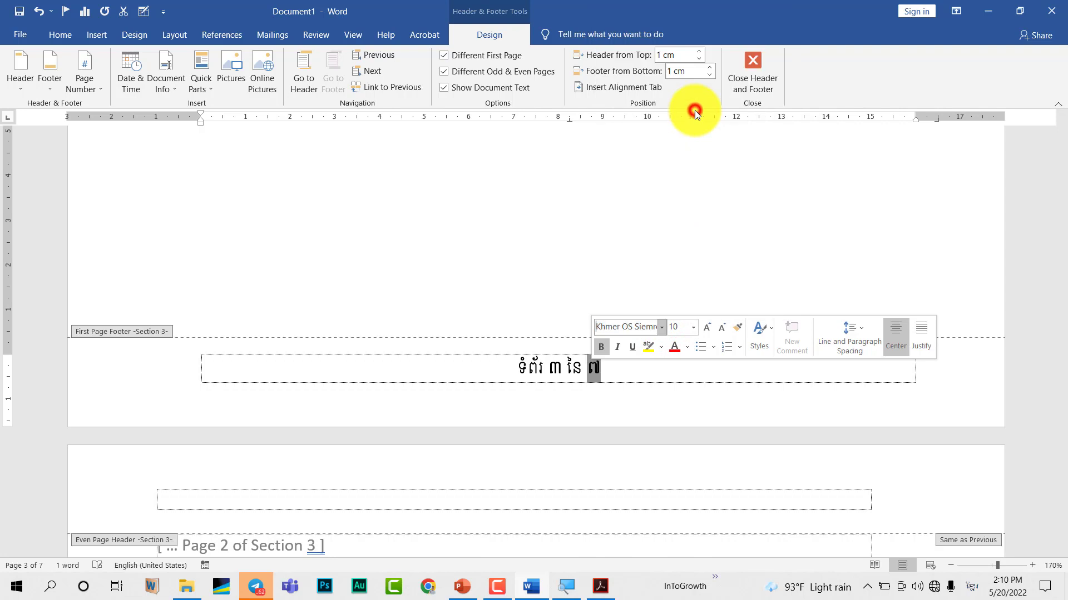
left_click(549, 366)
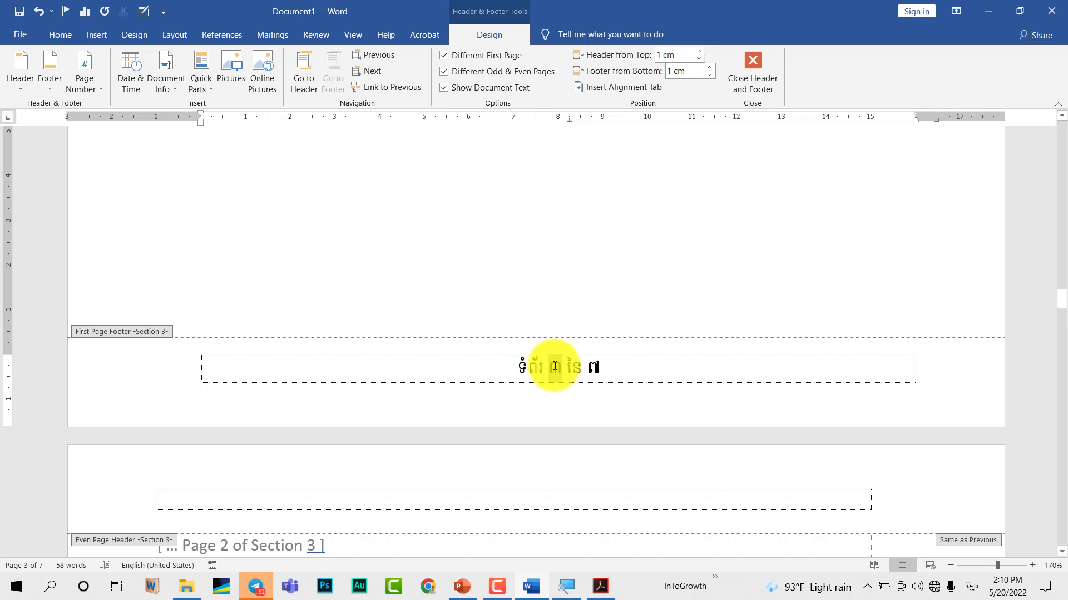
- Format the page numbers to start at 1 with the 1, 2, 3 number format
right_click(557, 367)
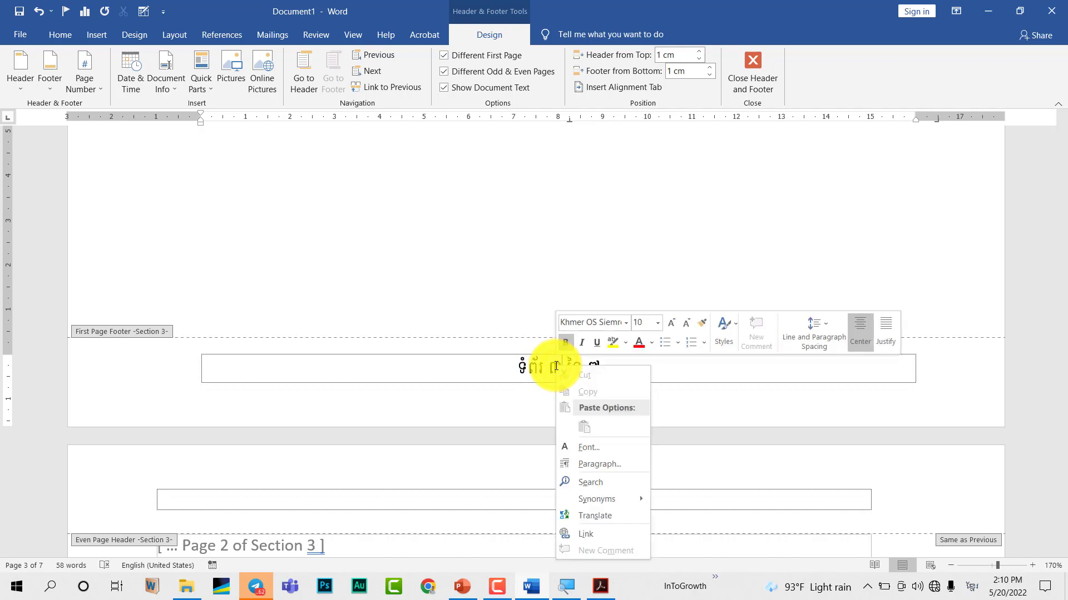
left_click(556, 365)
left_click(556, 366)
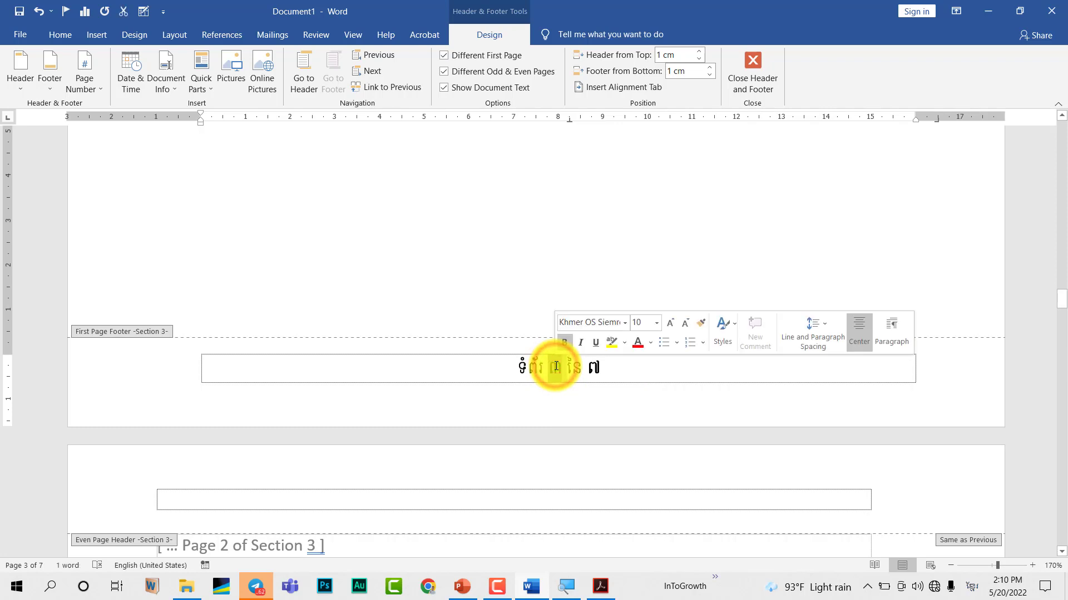
right_click(556, 367)
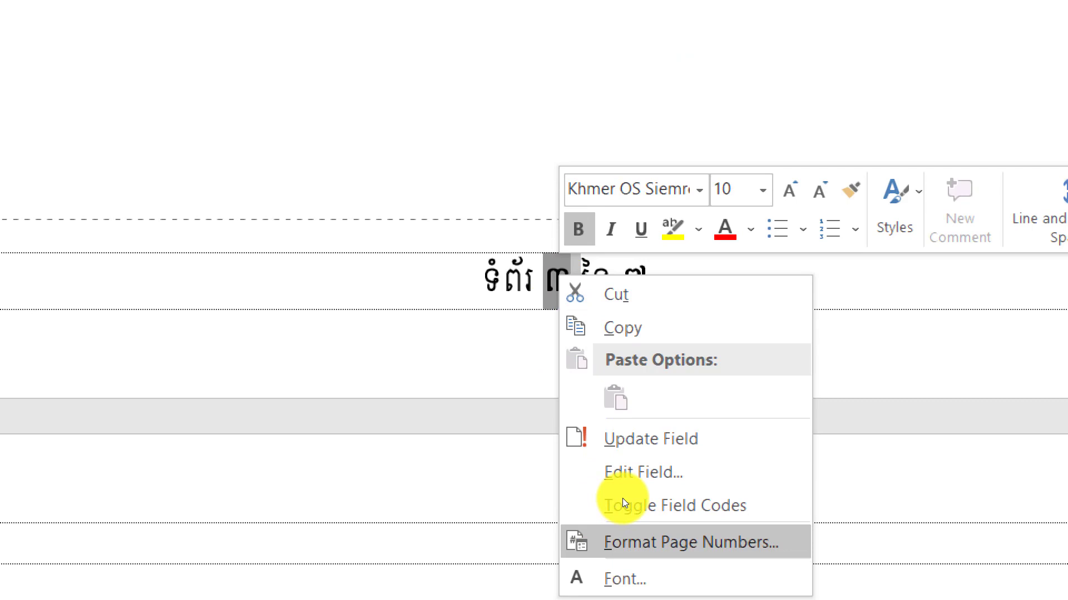
left_click(622, 498)
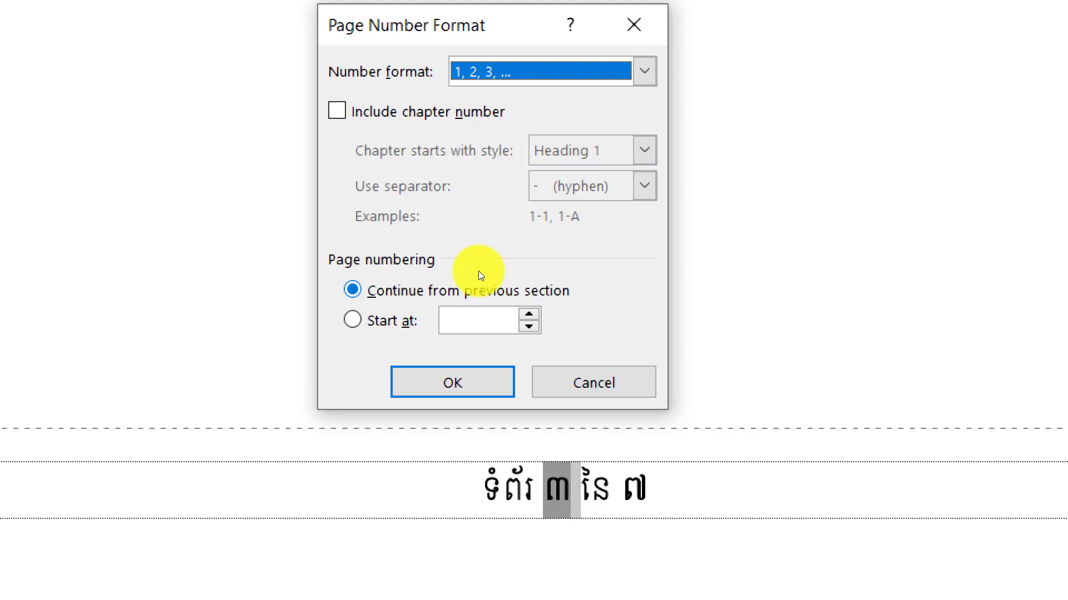
key("alt+a")
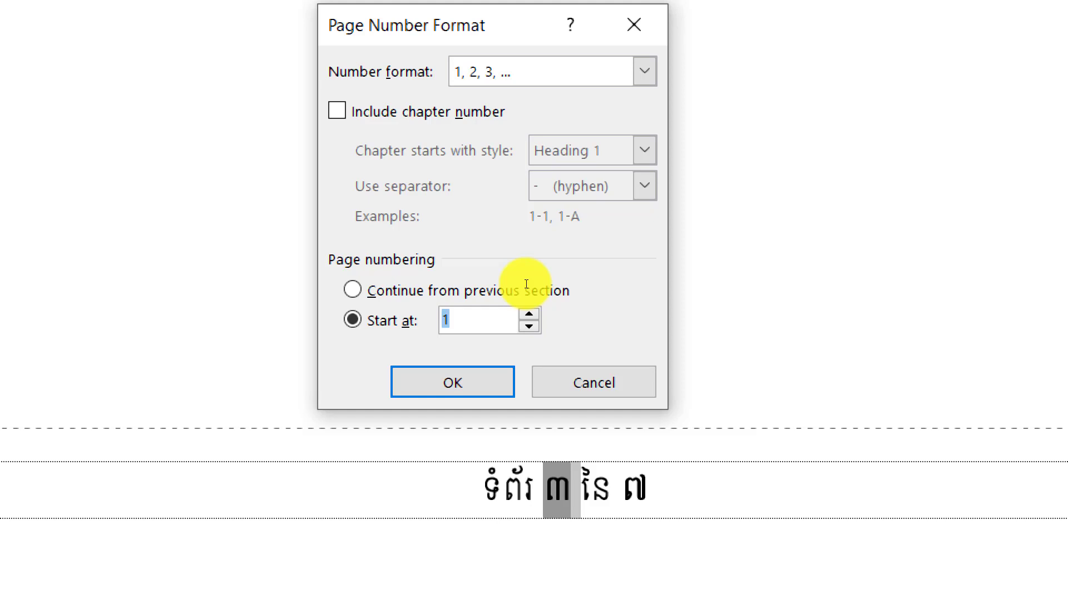
key("alt+f")
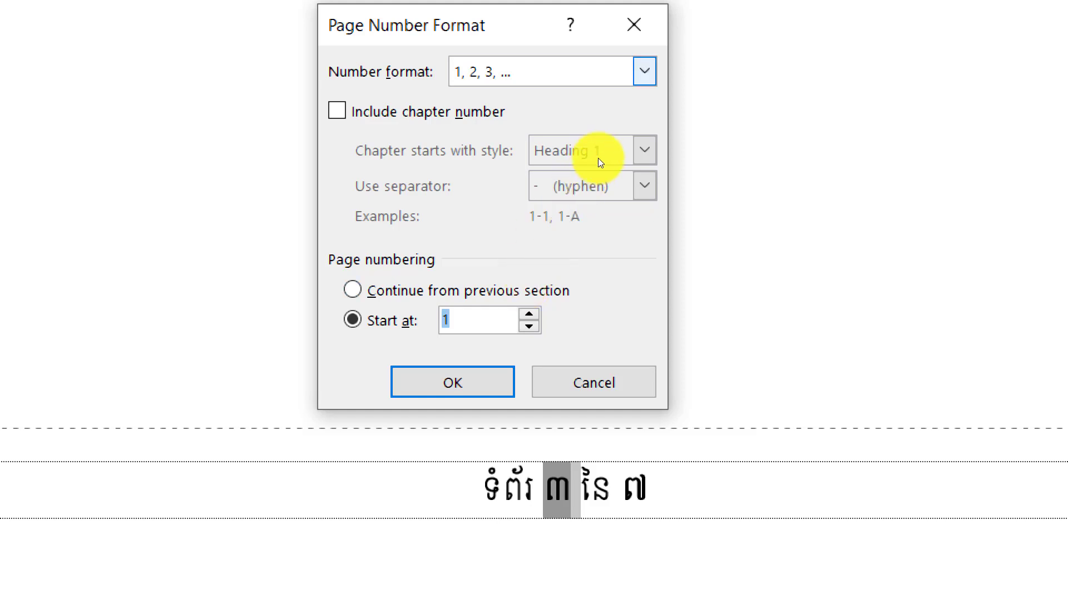
key("alt+Down")
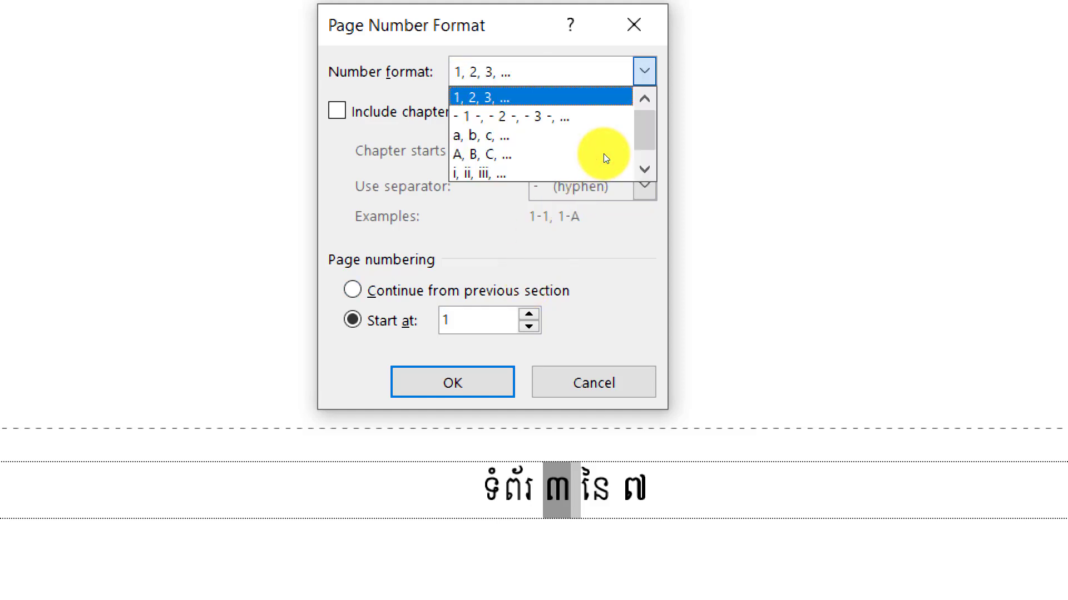
left_click(605, 159)
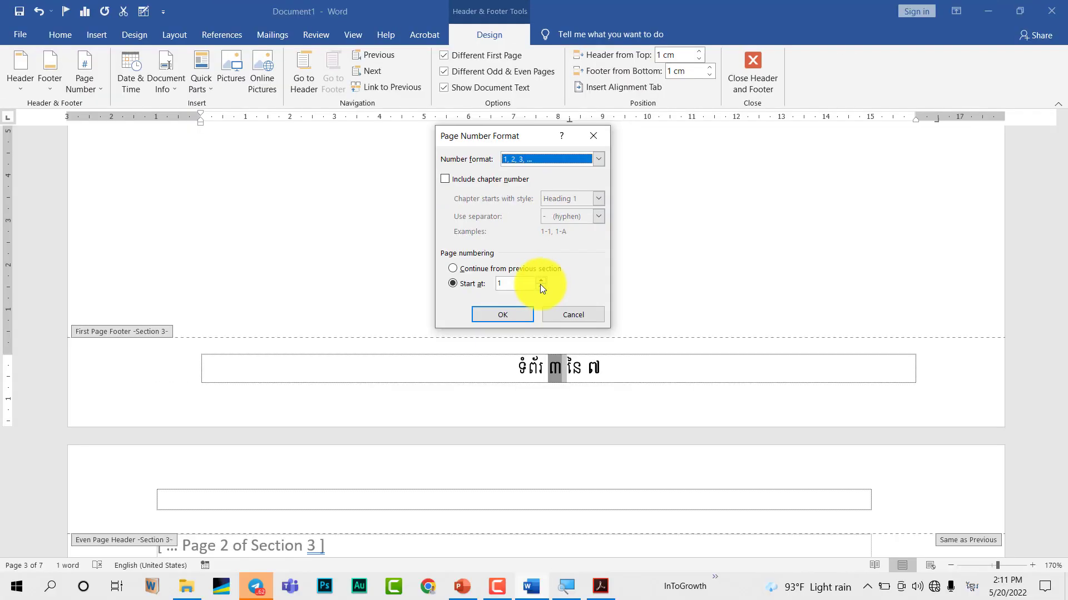
left_click(522, 312)
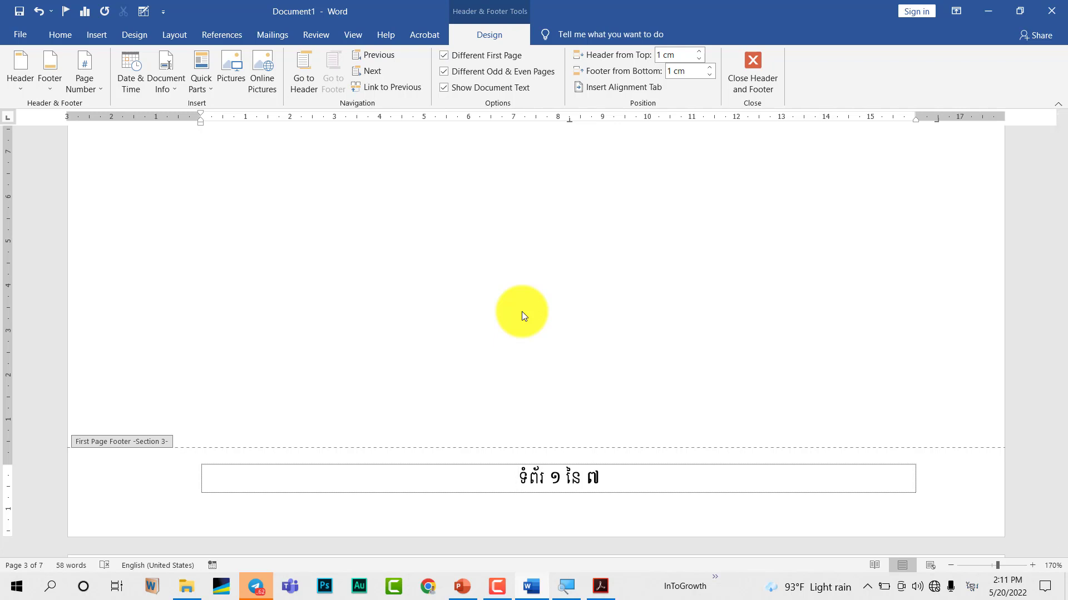
scroll(521, 312, "down", 1)
scroll(521, 317, "down", 3)
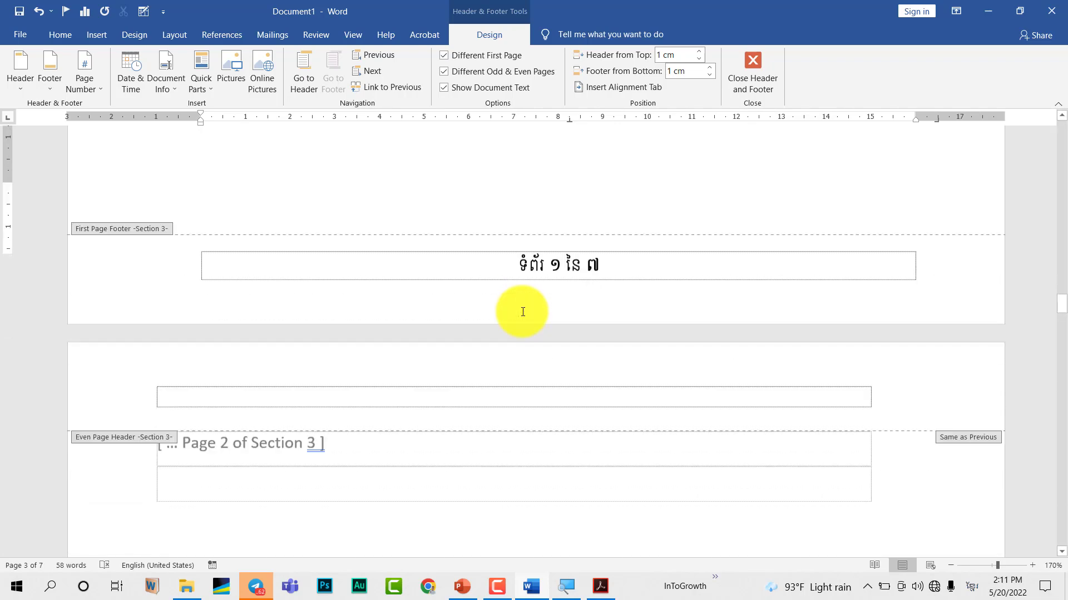
scroll(521, 317, "down", 3)
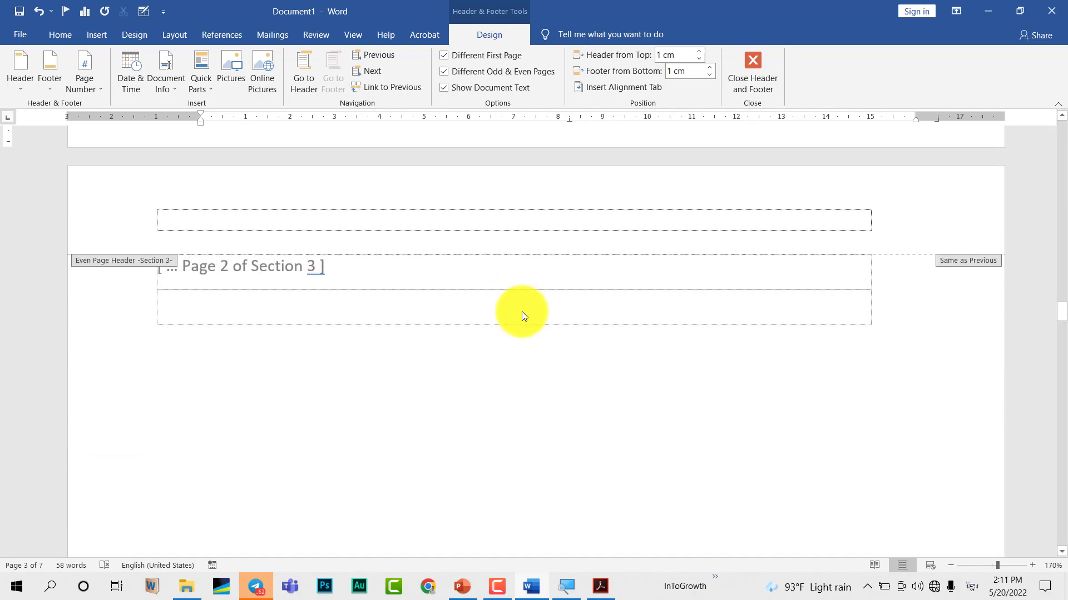
scroll(521, 316, "down", 3)
scroll(521, 316, "down", 2)
scroll(526, 315, "down", 3)
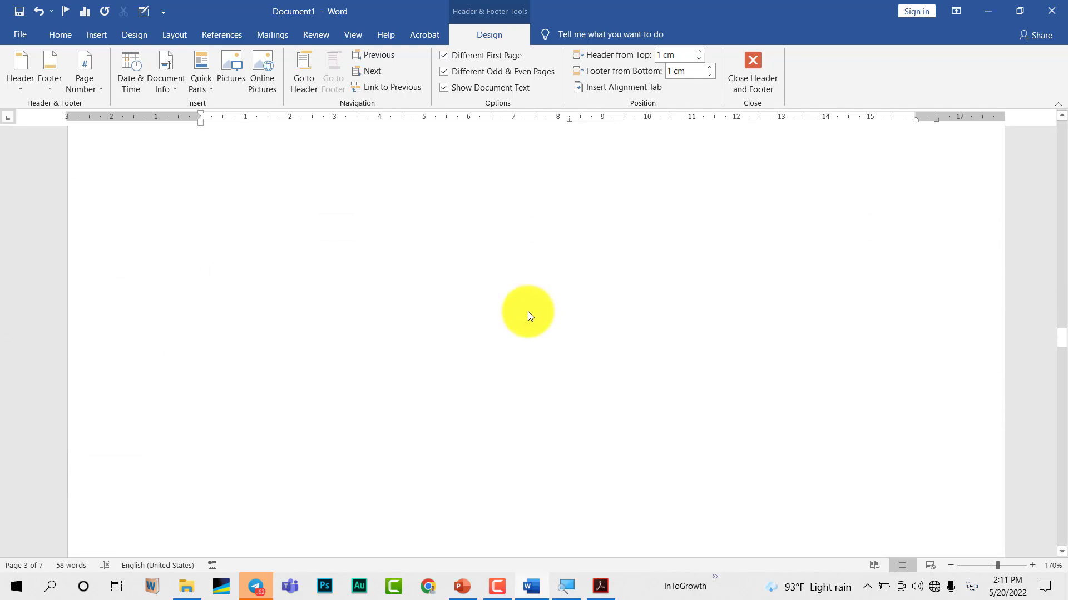
scroll(528, 316, "down", 3)
scroll(528, 317, "down", 3)
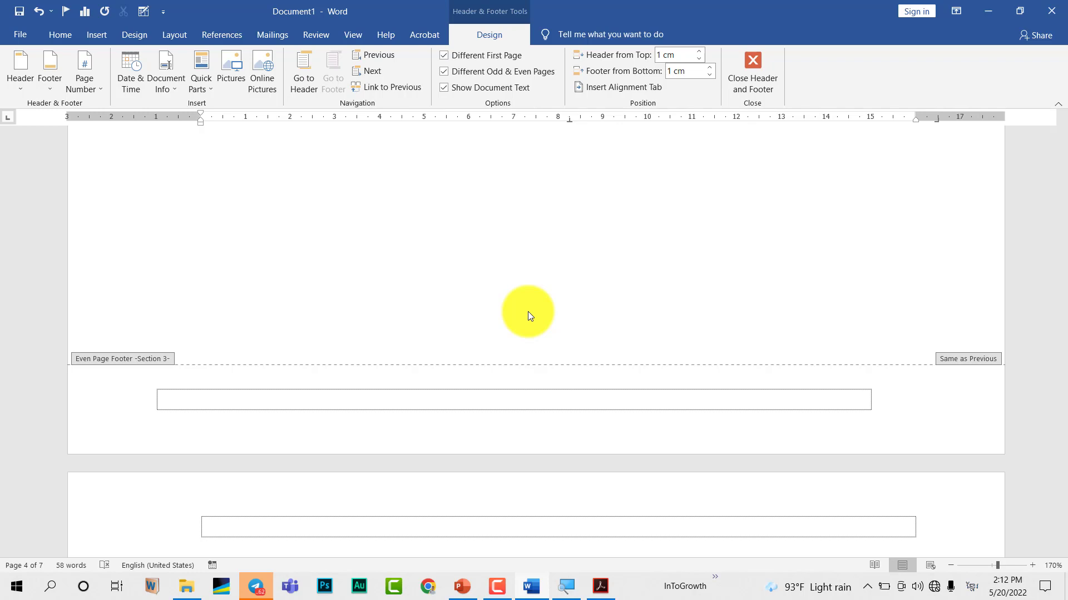
scroll(528, 315, "down", 2)
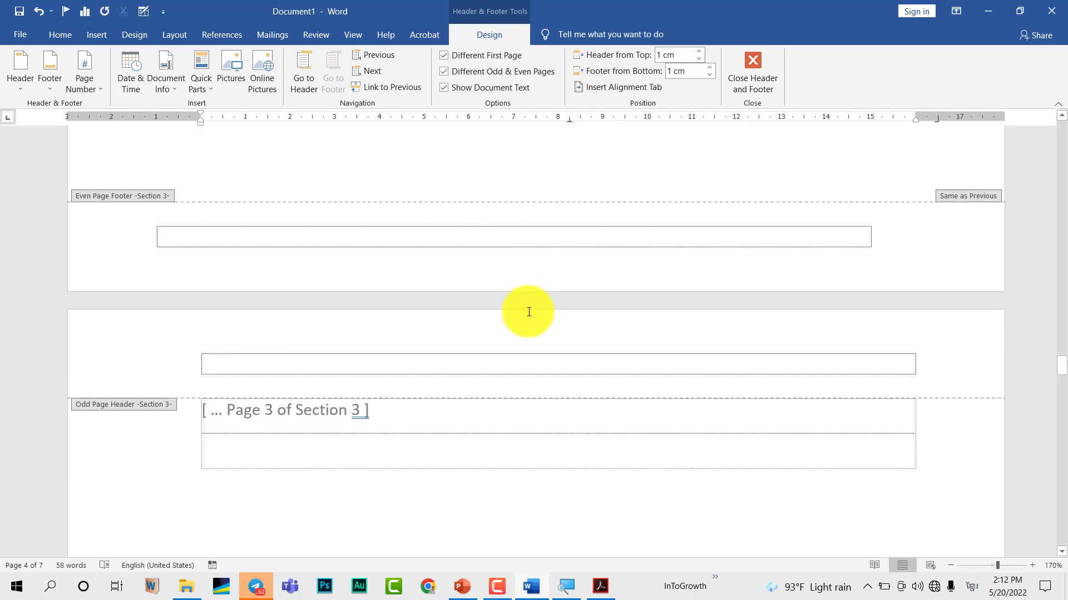
scroll(529, 315, "up", 1)
scroll(528, 316, "up", 10)
scroll(528, 316, "up", 2)
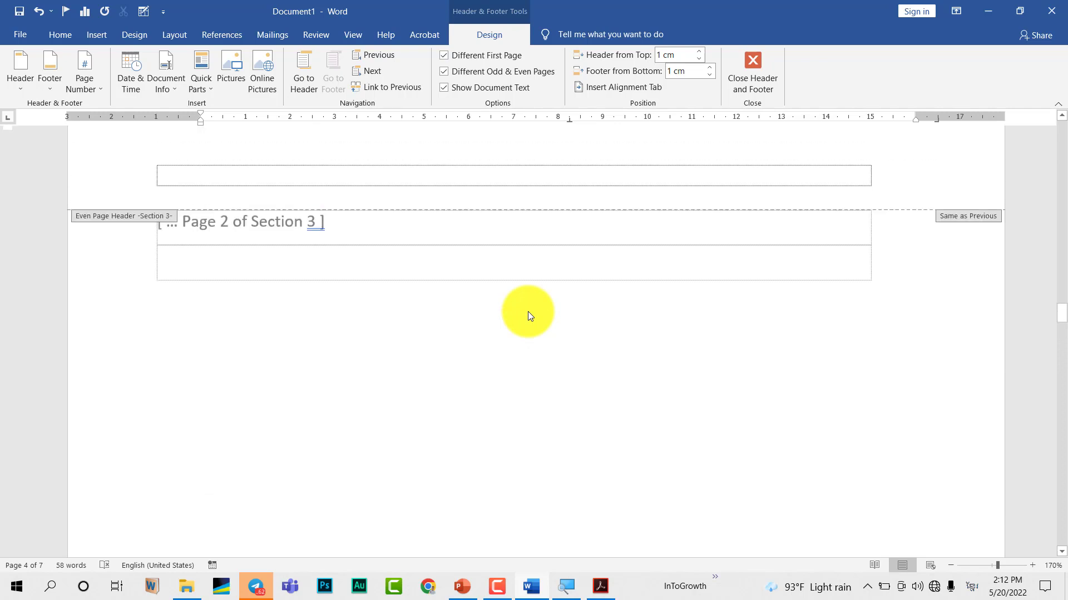
scroll(528, 316, "up", 3)
scroll(297, 362, "down", 2)
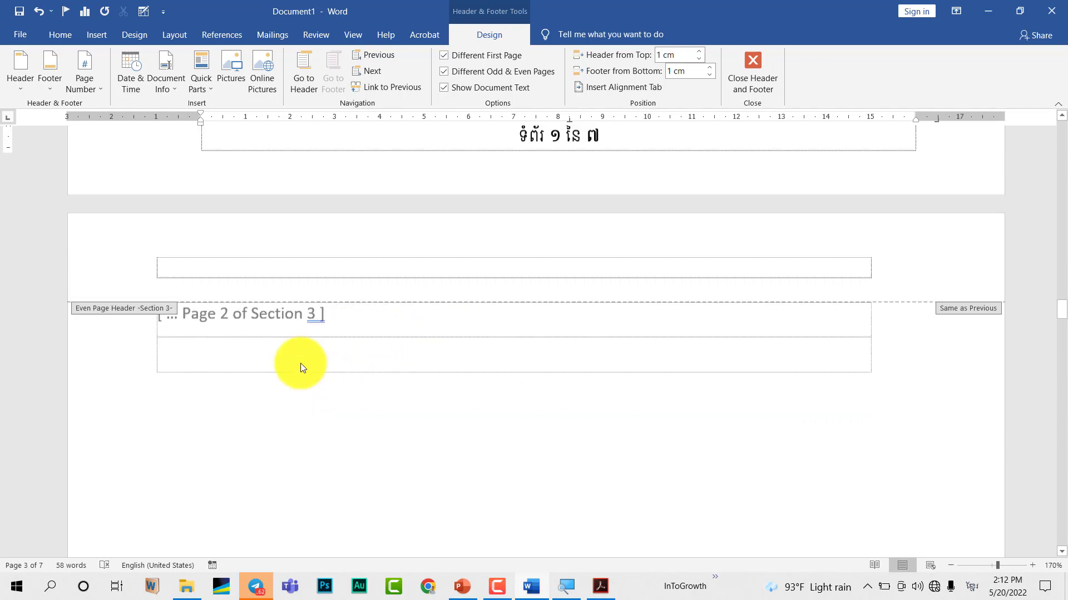
scroll(300, 365, "down", 1)
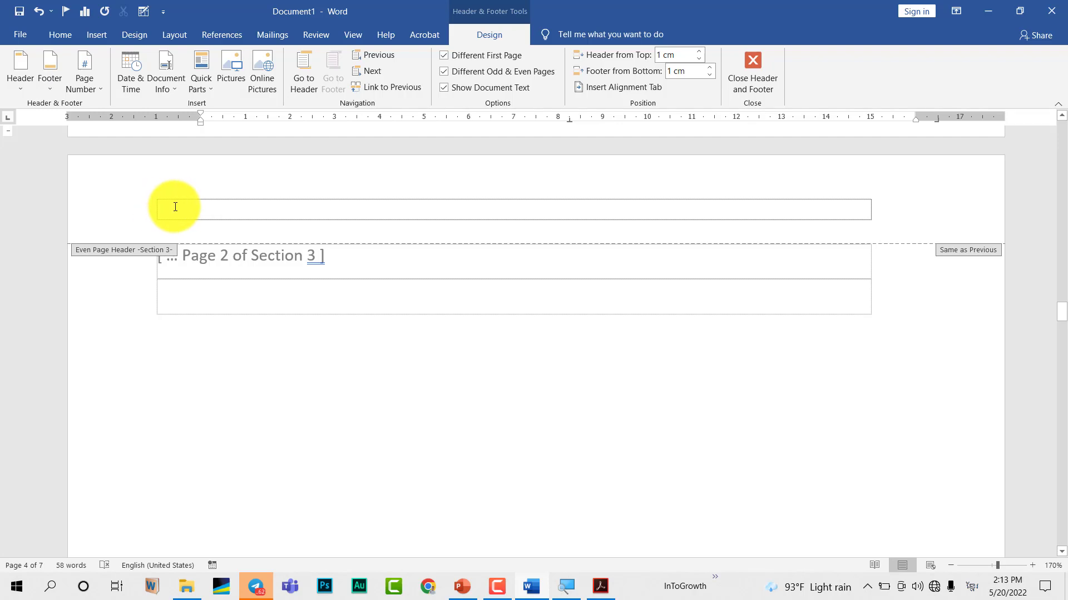
left_click(175, 206)
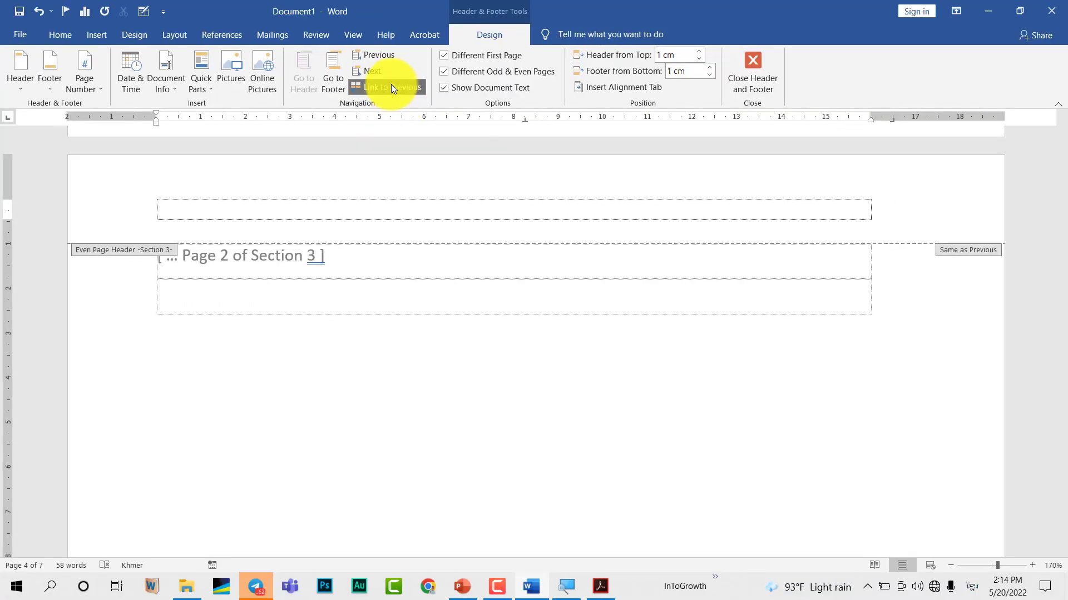
left_click(392, 86)
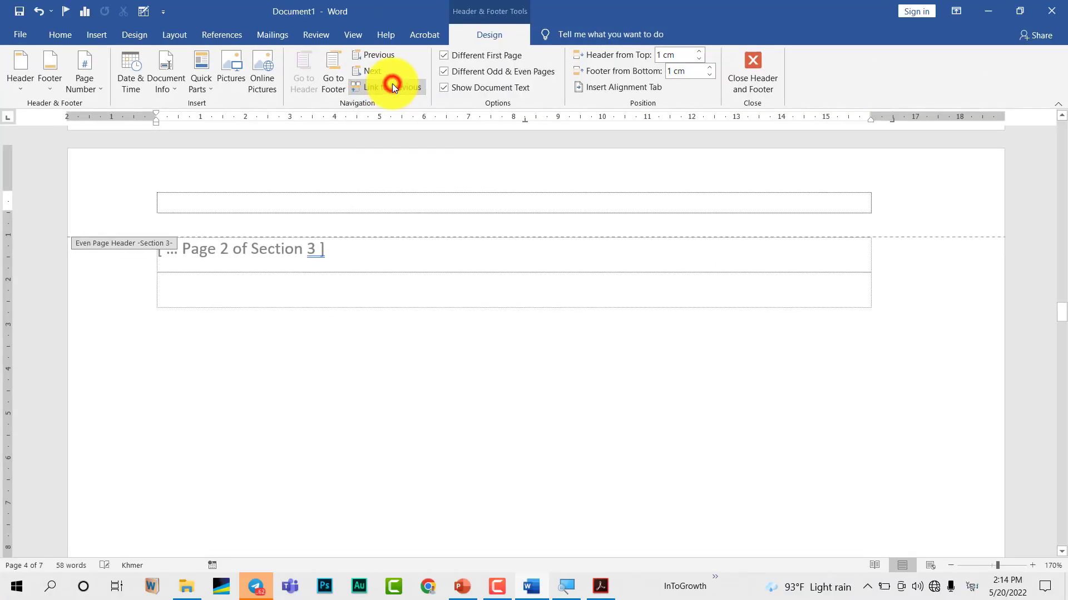
left_click(233, 207)
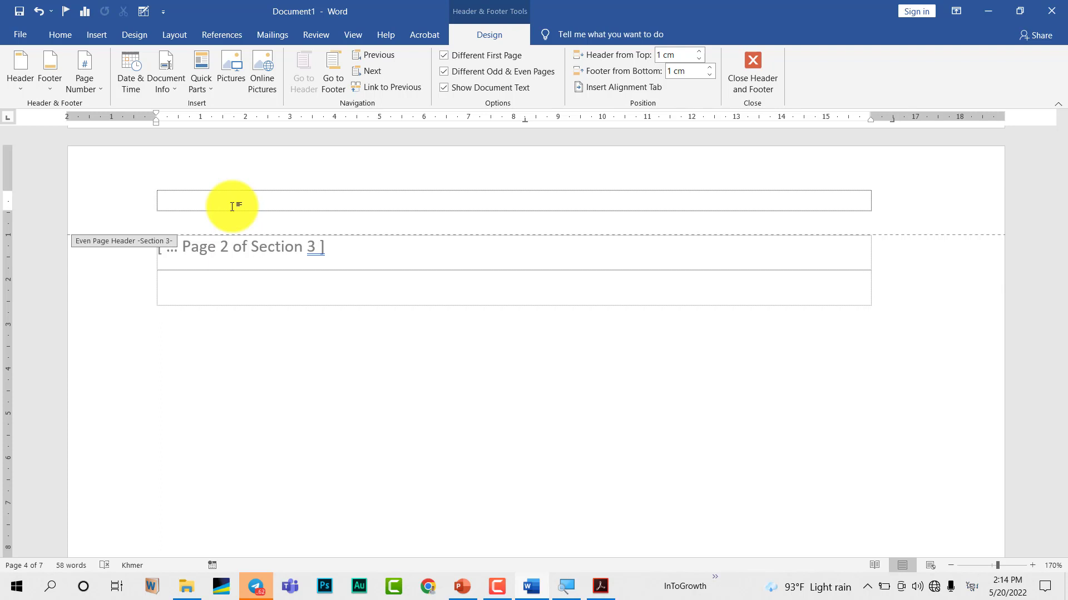
- Switch to the Khmer keyboard and type មូលដ្ឋានគ្រឹះកំព្យូទ័រ into the Section 3 even-page header
key("alt+shift")
type("v")
key("BackSpace")
key("alt+shift")
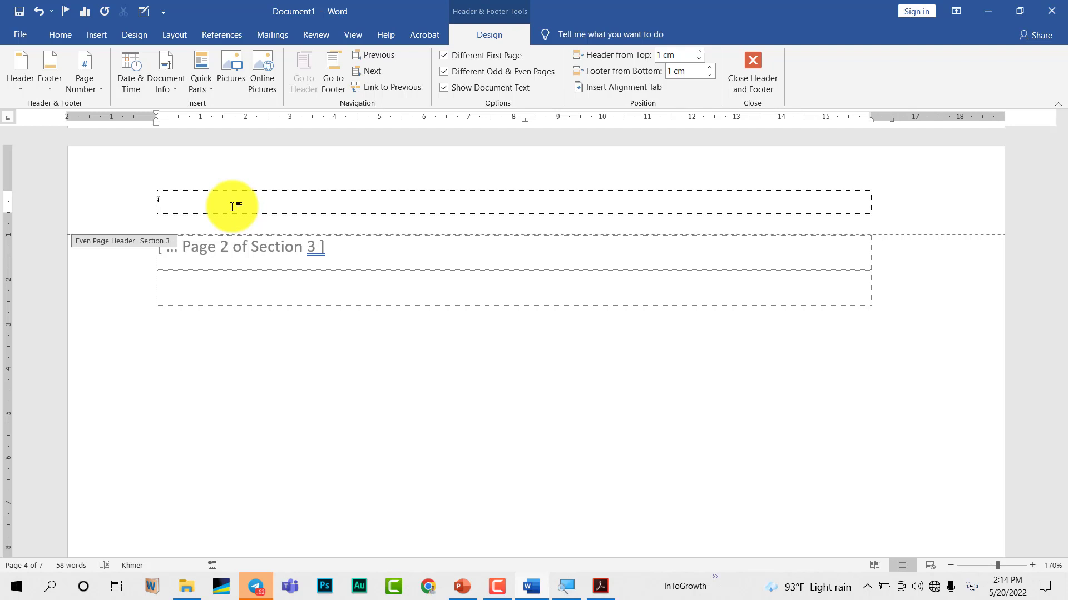
type("v")
key("BackSpace")
type("វ")
type("ូល")
type("ដ្ឋានគ្រឹ")
type("ះកំព្យូ")
type("ទ័រ")
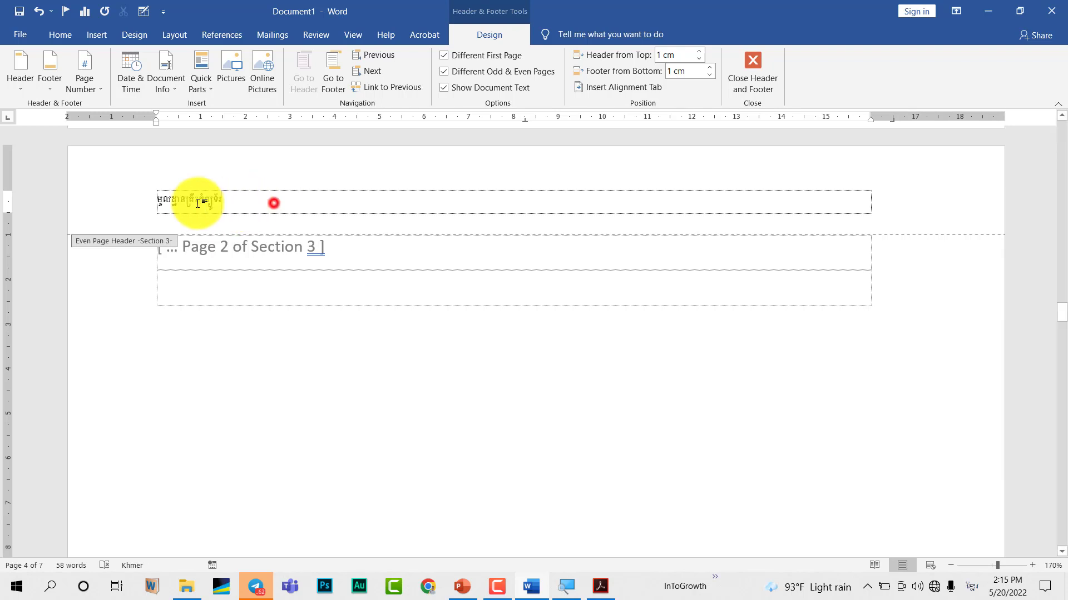
- Set the selected Khmer header title to the Khmer OS Siemreap font at a larger size
left_click_drag(275, 204, 147, 202)
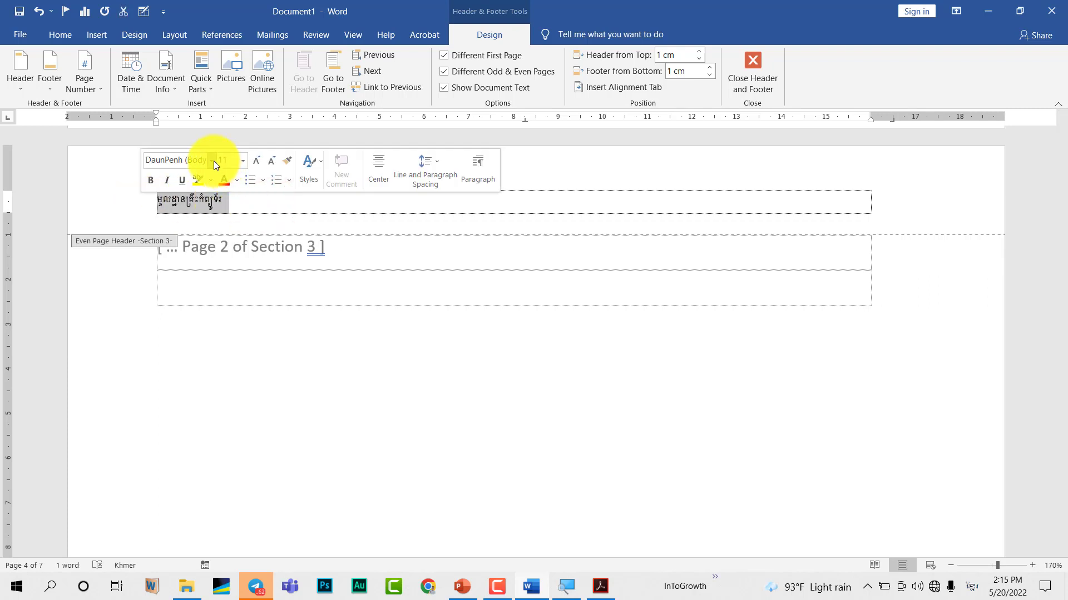
left_click(214, 161)
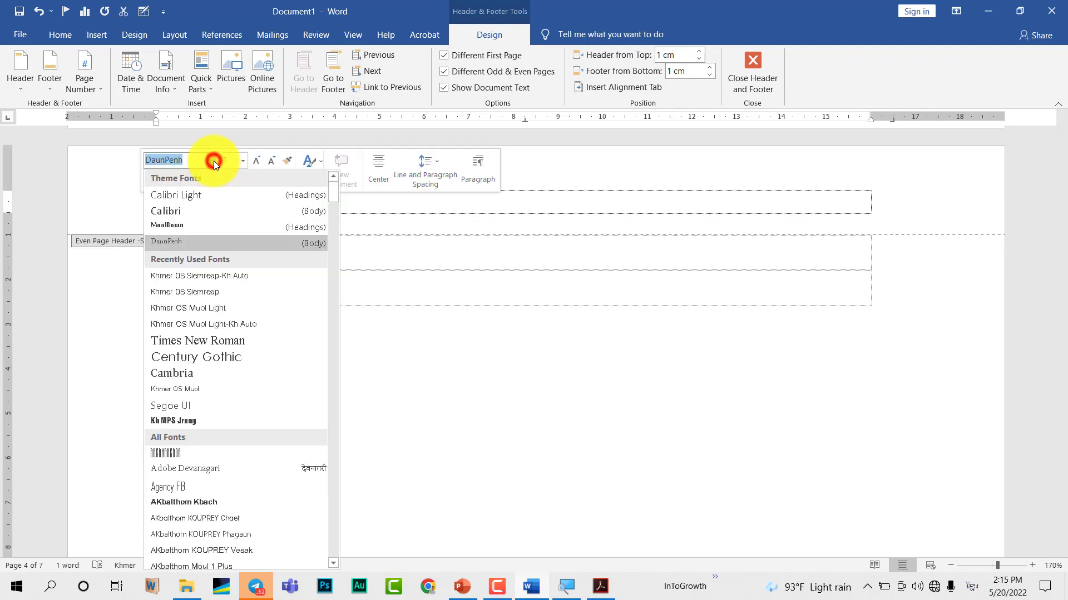
left_click(230, 291)
left_click(244, 162)
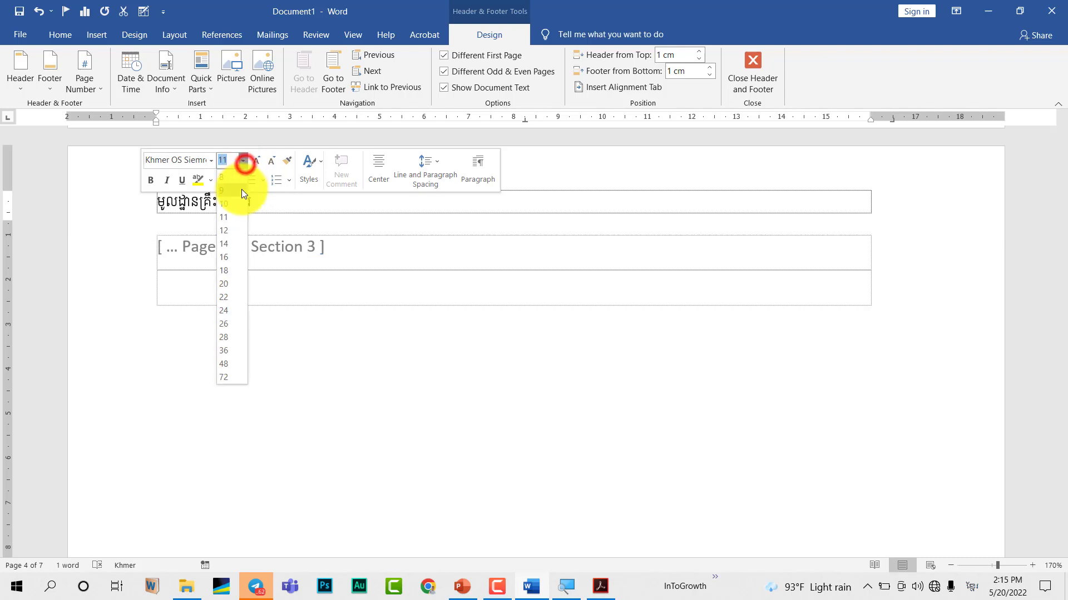
left_click(238, 208)
left_click(275, 204)
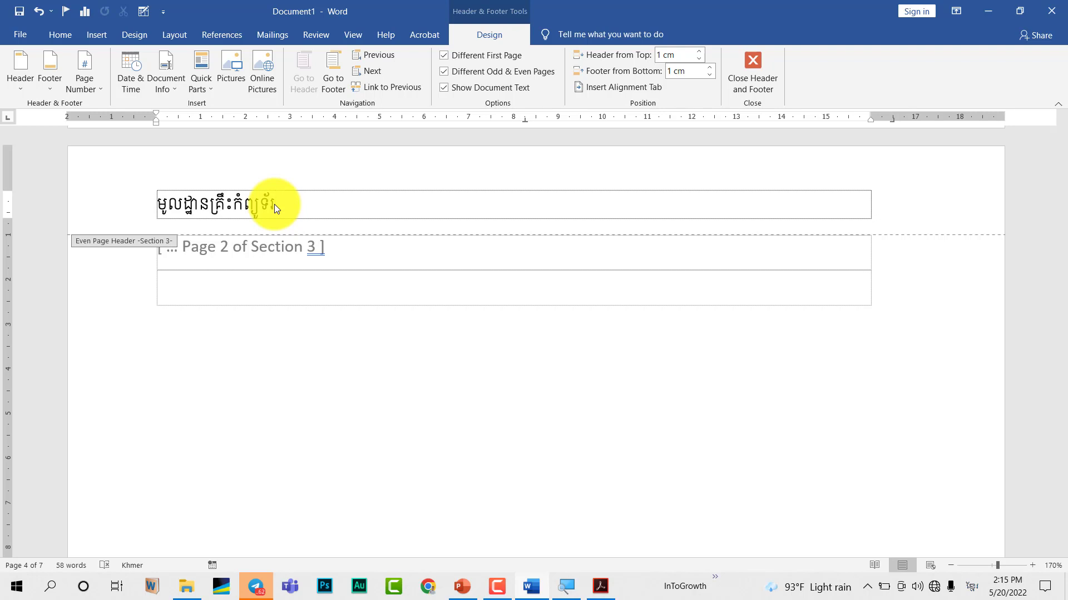
- Draw a 1.61 cm by 21.08 cm rectangle across the top of the even-page header, out to the left page edge
left_click(100, 40)
left_click(172, 83)
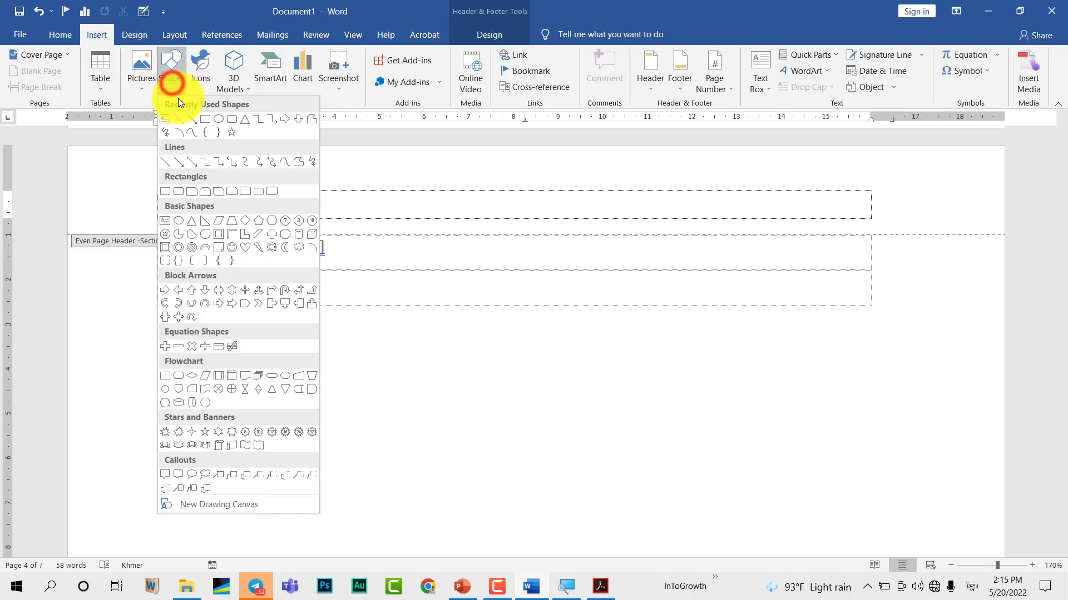
left_click(205, 120)
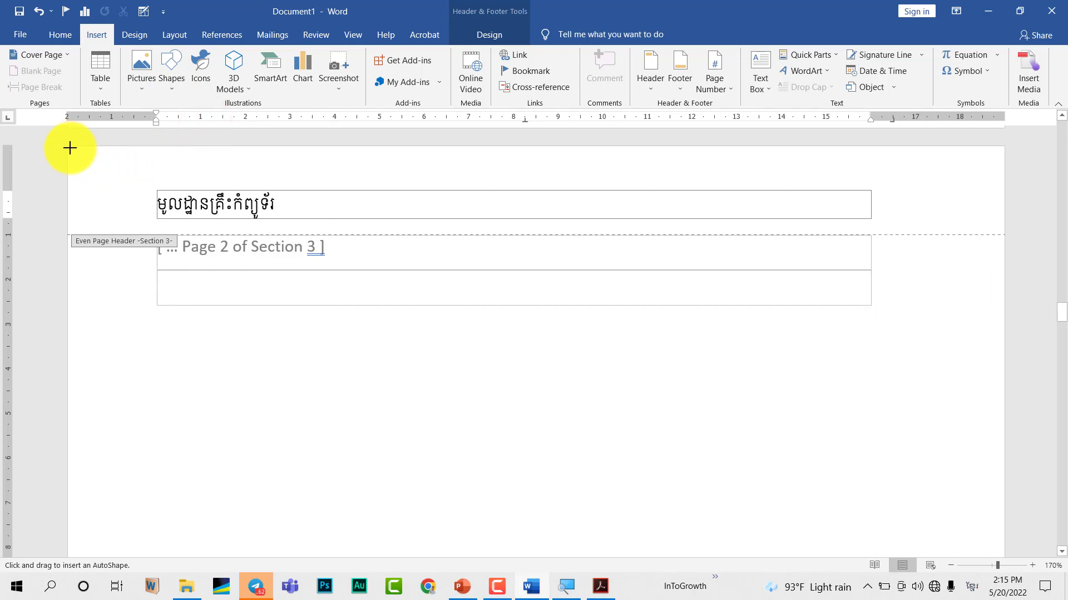
left_click_drag(78, 148, 278, 191)
mouse_move(368, 198)
left_mouse_down()
mouse_move(928, 195)
mouse_move(1002, 221)
left_mouse_up()
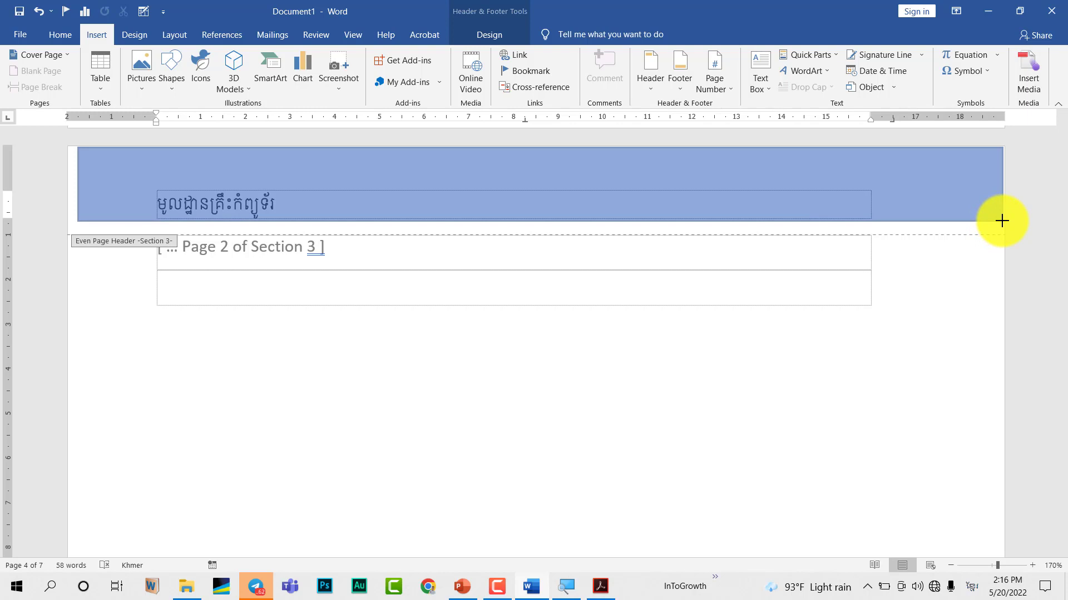
left_click_drag(1002, 221, 1005, 220)
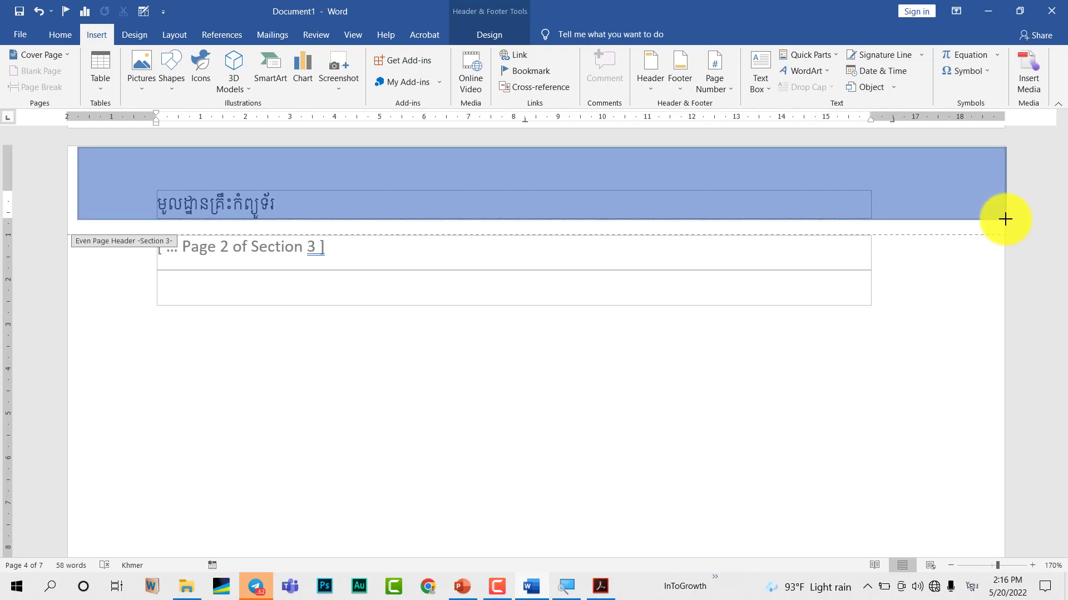
left_click_drag(1005, 219, 1005, 219)
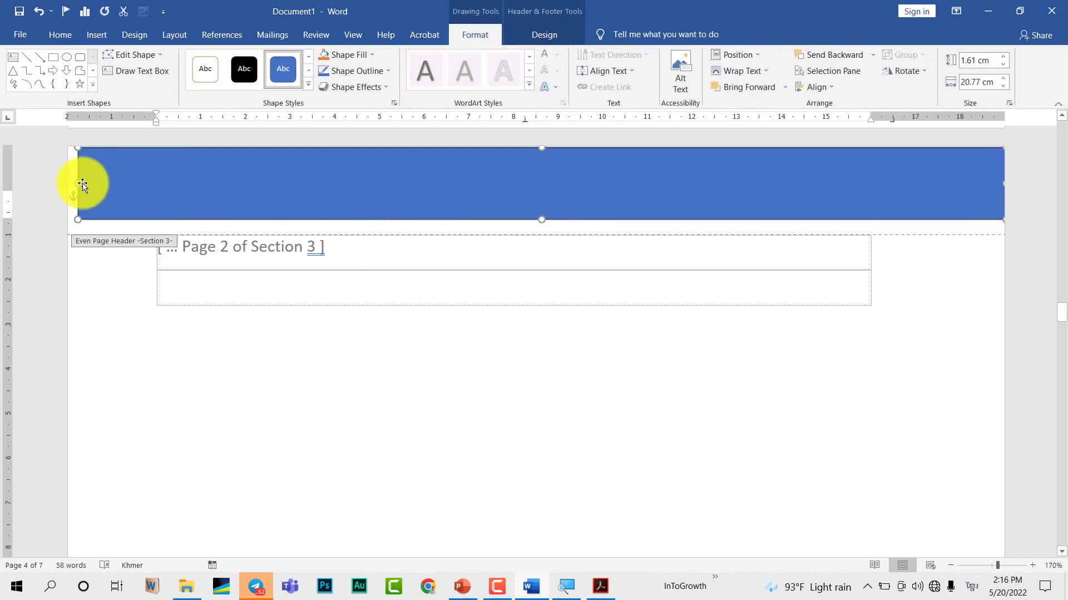
left_click_drag(78, 183, 64, 182)
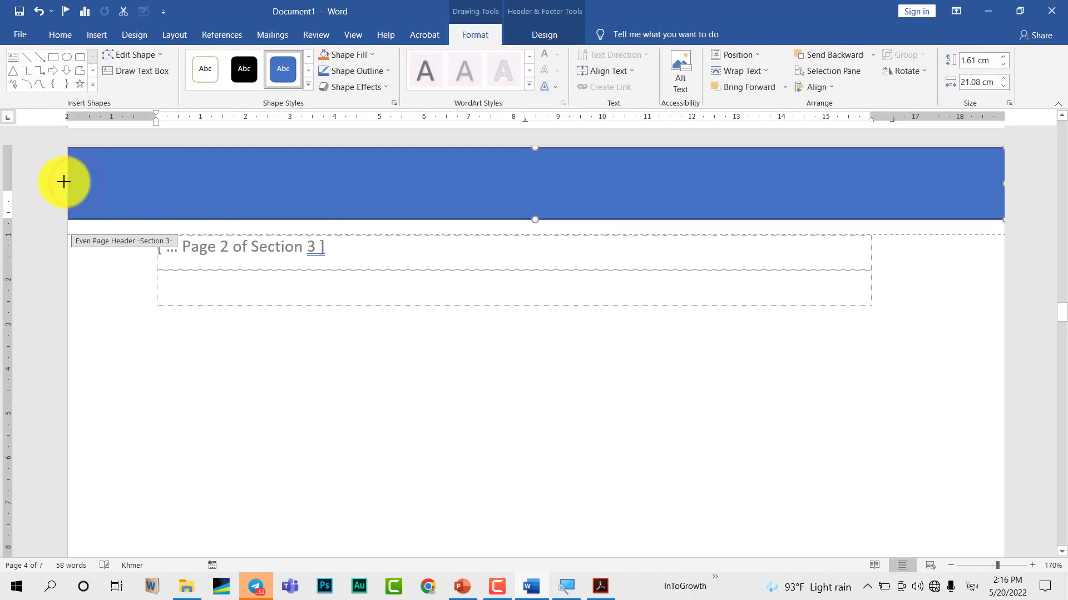
- Give the header rectangle a light pink Shape Fill and set Shape Outline to No Outline
left_click(367, 66)
left_click(365, 67)
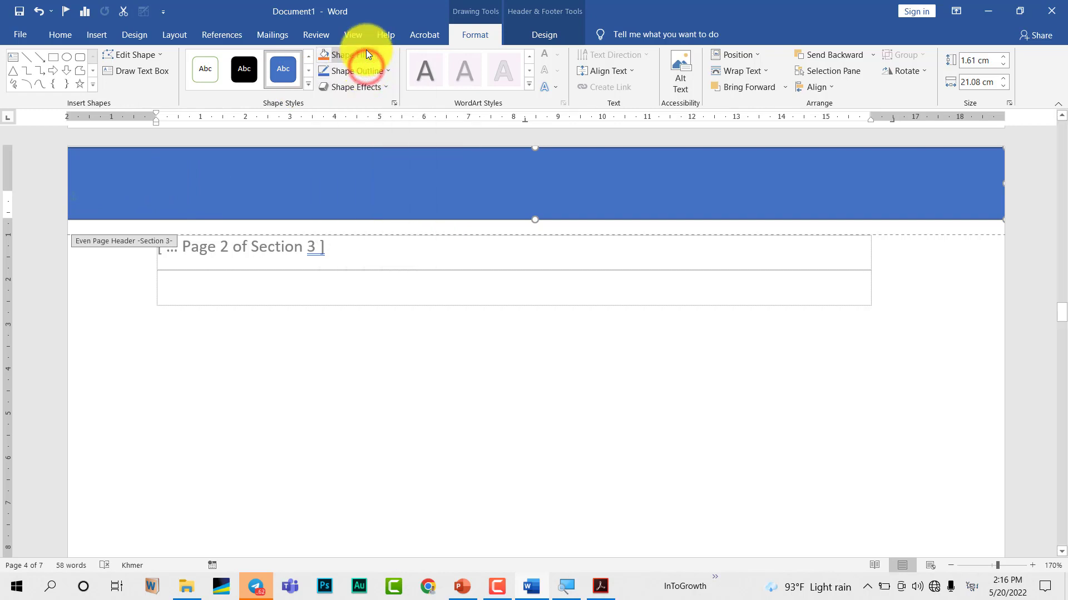
left_click(363, 55)
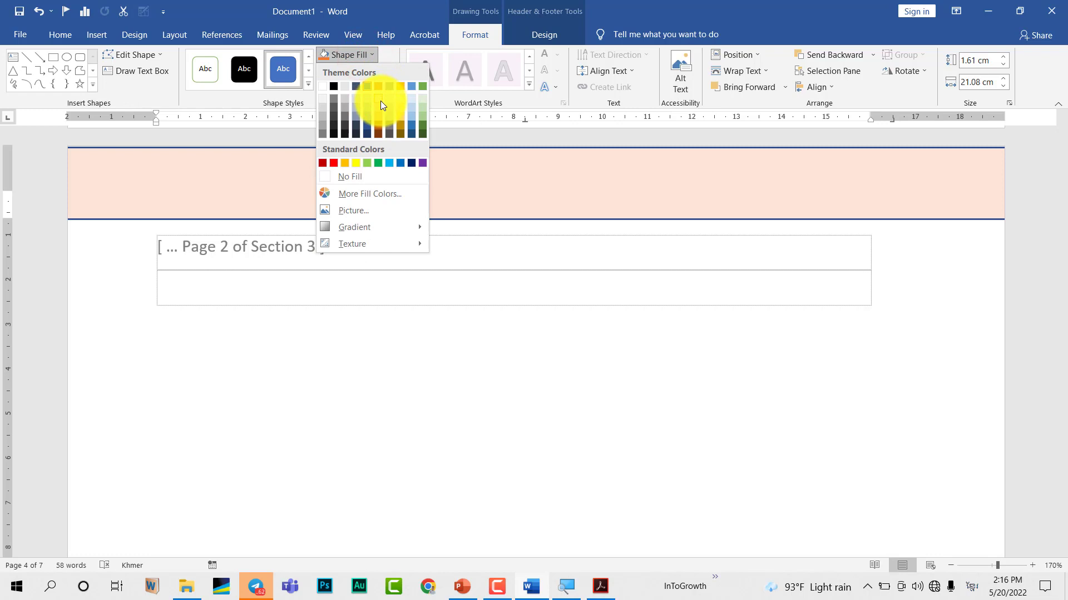
left_click(381, 101)
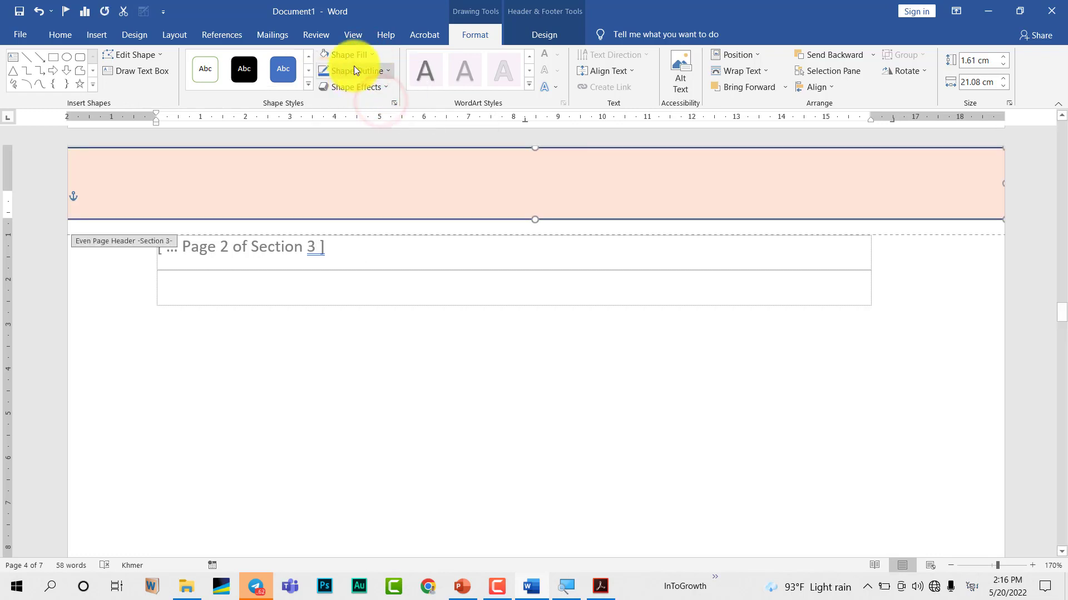
left_click(354, 69)
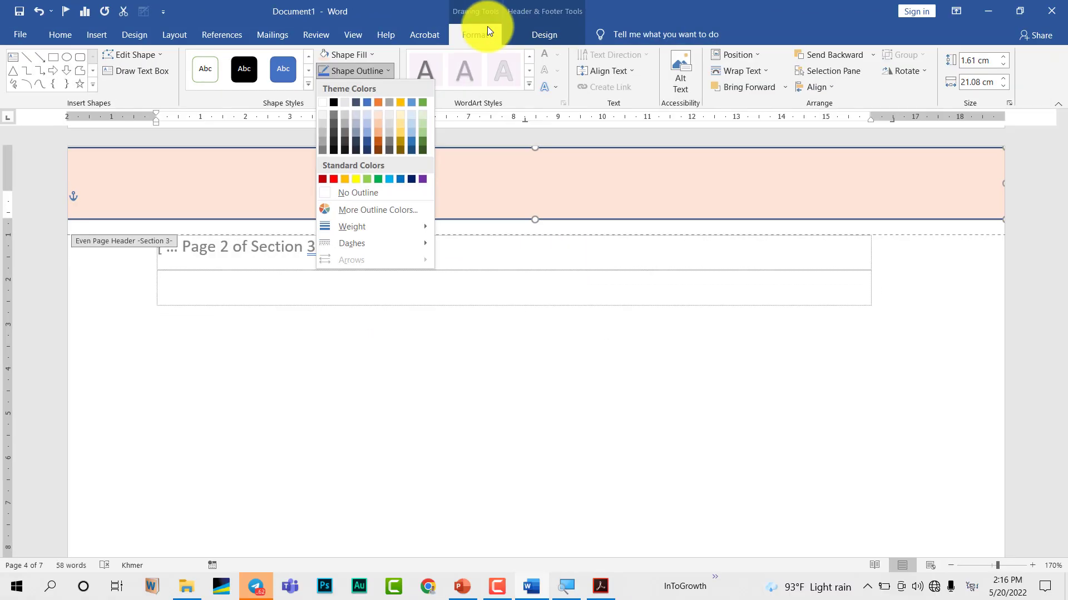
left_click(362, 190)
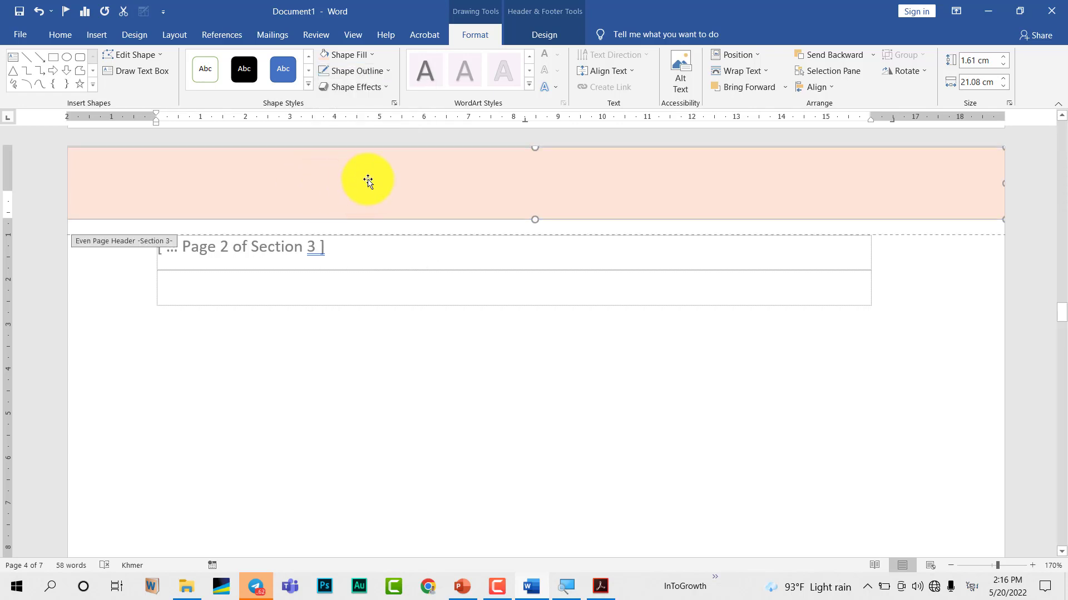
left_click(368, 181)
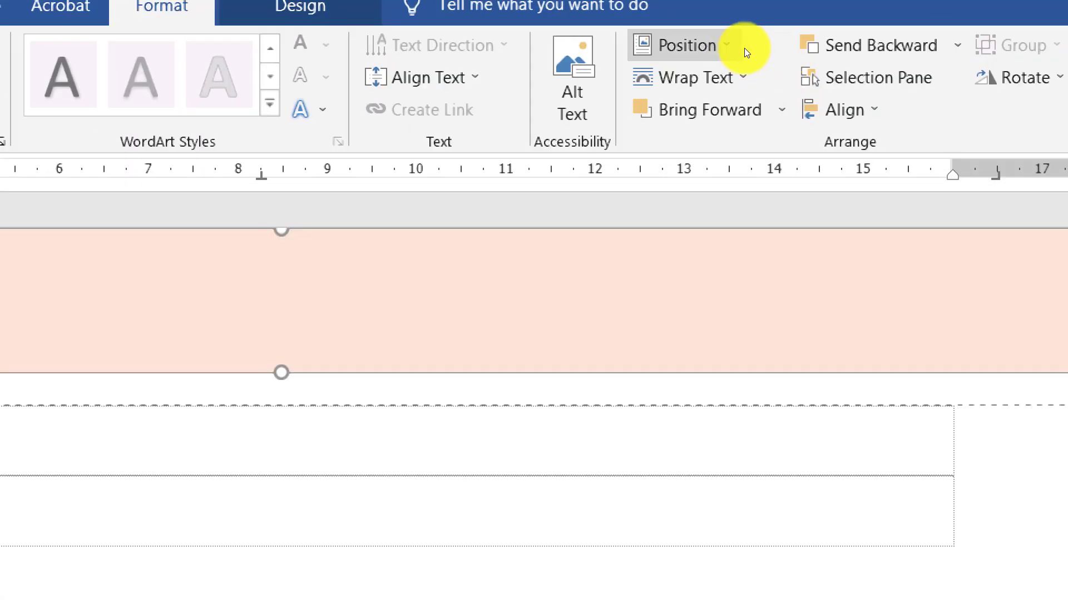
- Set the pink rectangle's text wrapping to Behind Text so the Khmer title sits on top
left_click(840, 59)
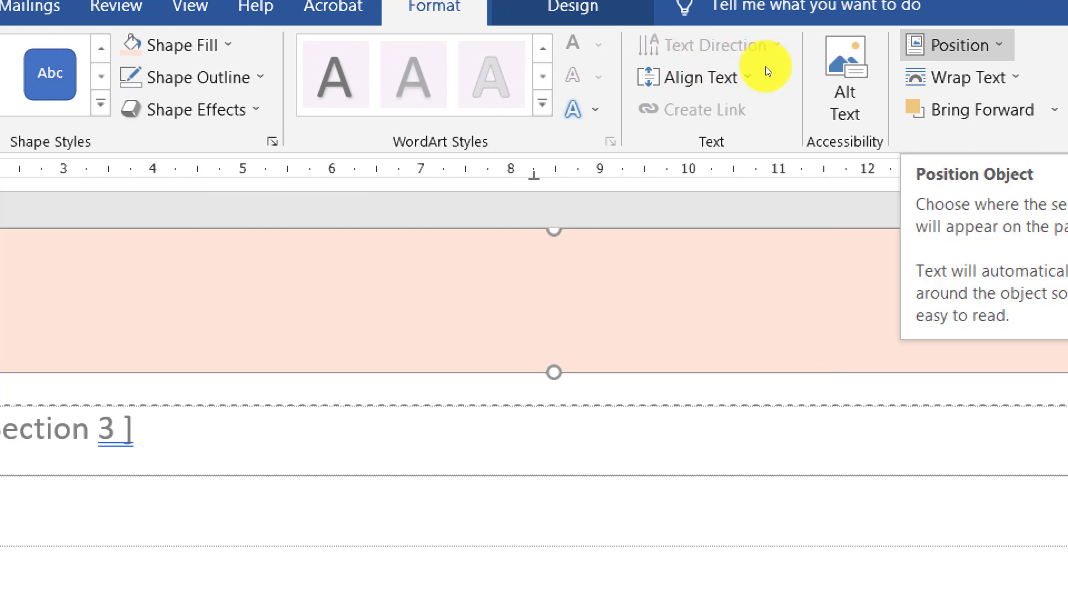
left_click(831, 63)
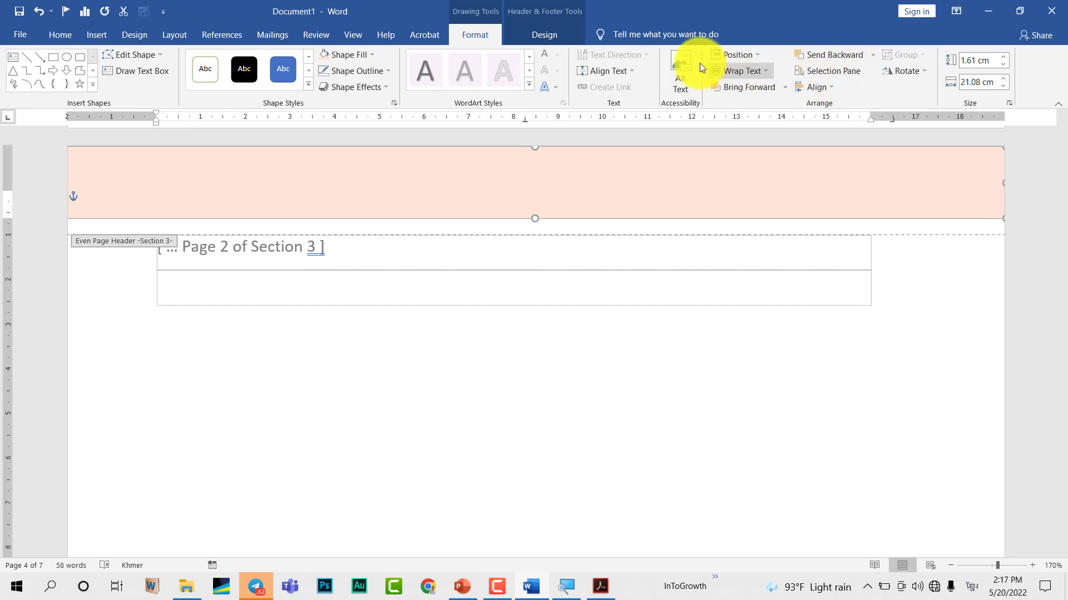
left_click(737, 68)
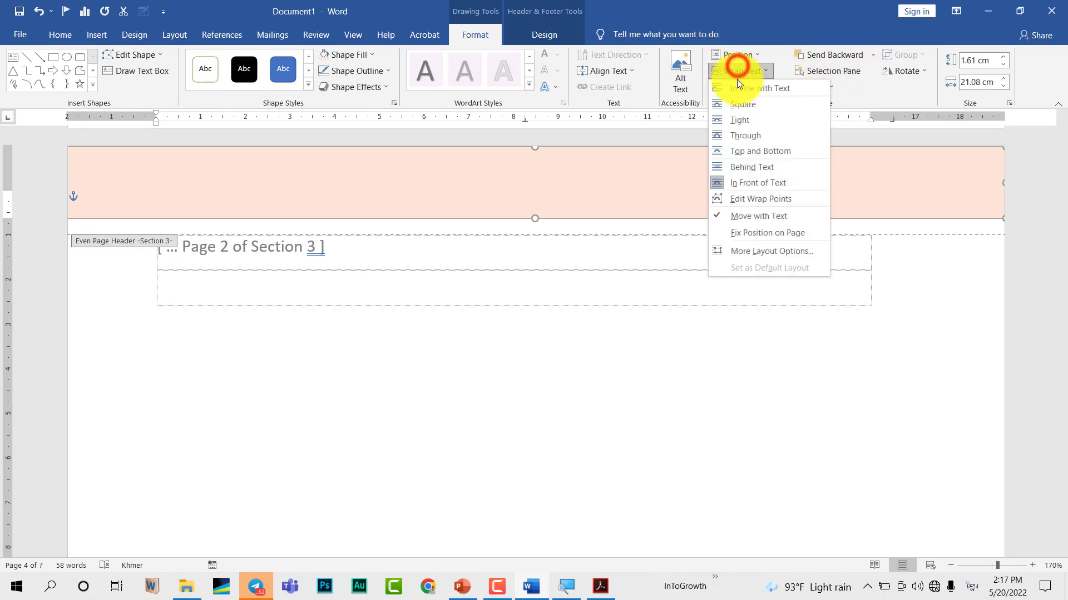
left_click(757, 168)
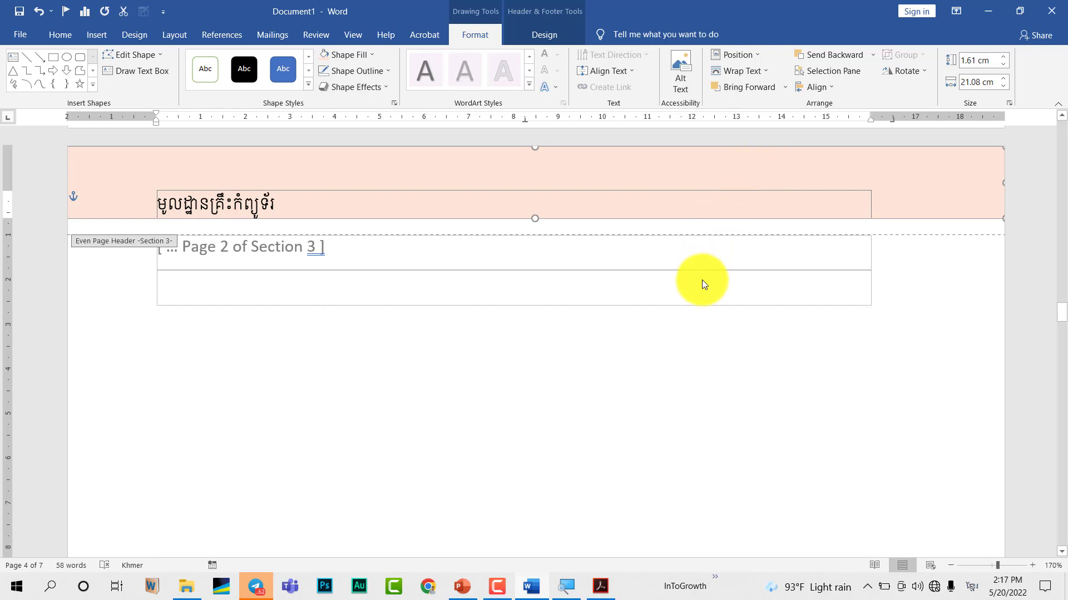
- Scroll down to the Section 3 Even Page Footer and put the caret in its text area
scroll(701, 279, "down", 3)
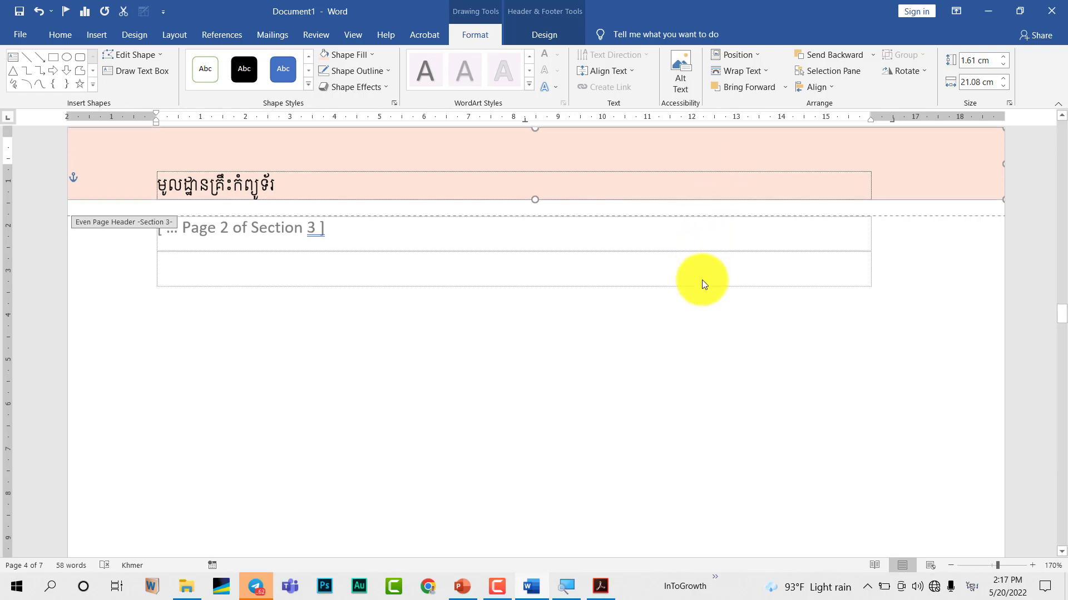
scroll(701, 279, "down", 3)
scroll(702, 280, "down", 3)
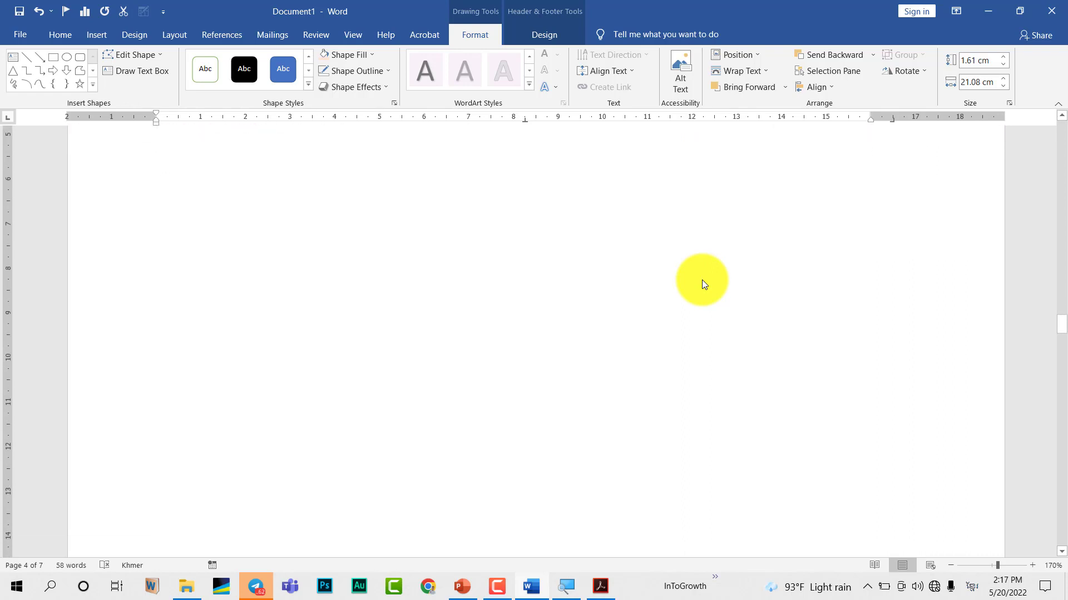
scroll(702, 279, "down", 3)
scroll(702, 280, "down", 3)
scroll(702, 279, "down", 5)
scroll(701, 280, "down", 5)
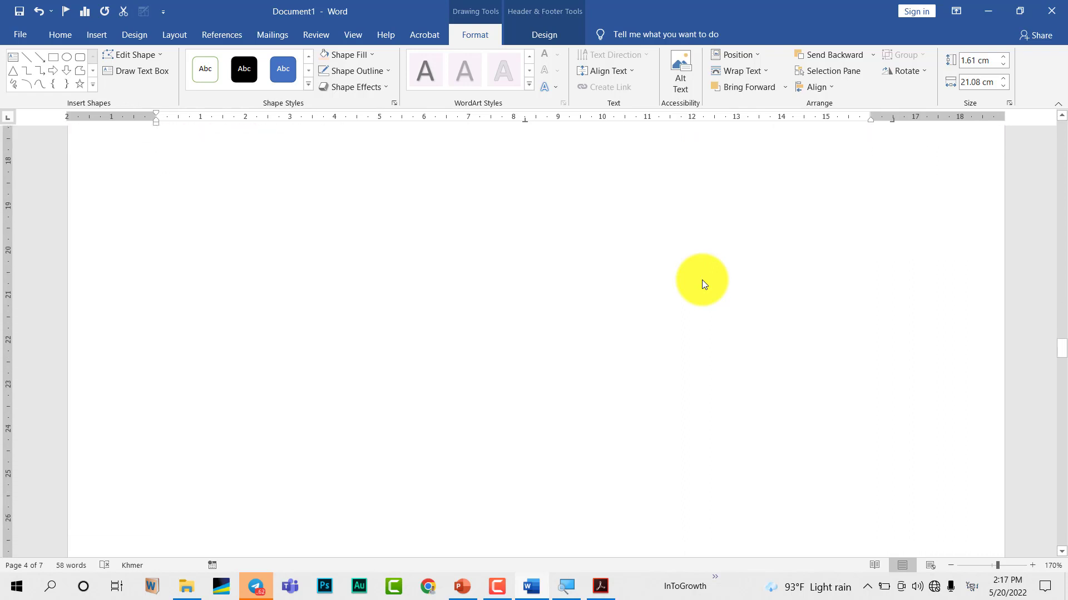
scroll(701, 280, "down", 8)
scroll(701, 280, "down", 7)
scroll(704, 279, "down", 3)
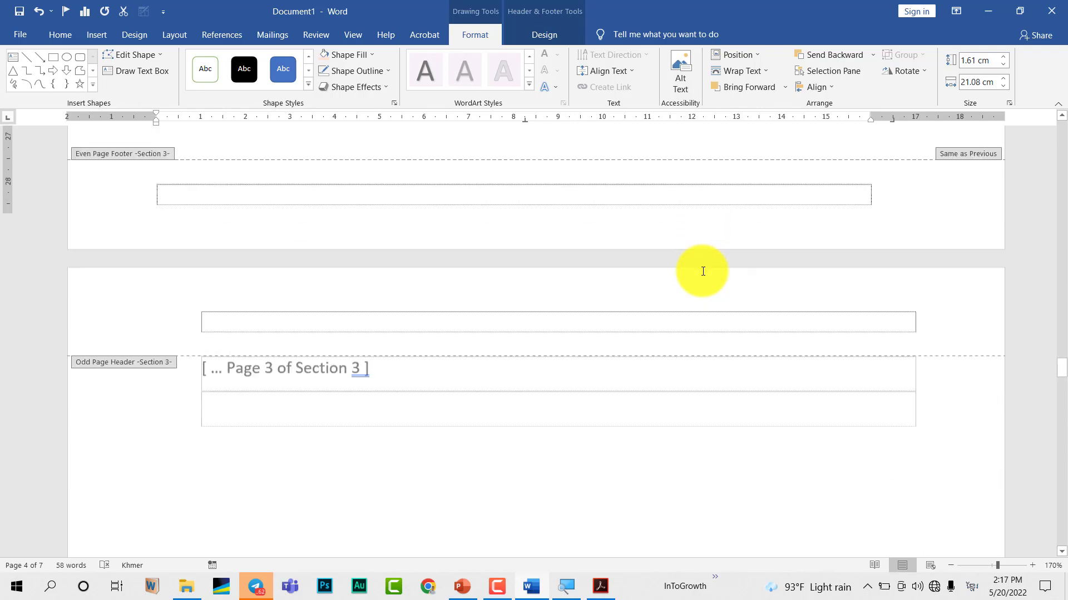
scroll(704, 279, "down", 3)
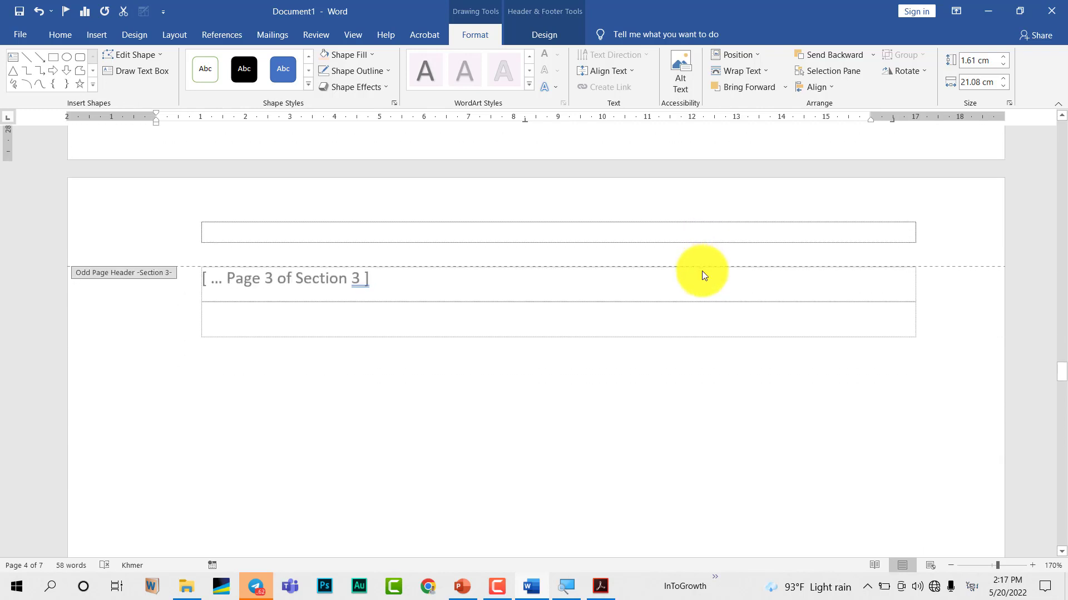
scroll(701, 271, "down", 2)
scroll(702, 268, "down", 3)
scroll(701, 267, "down", 2)
scroll(701, 268, "down", 3)
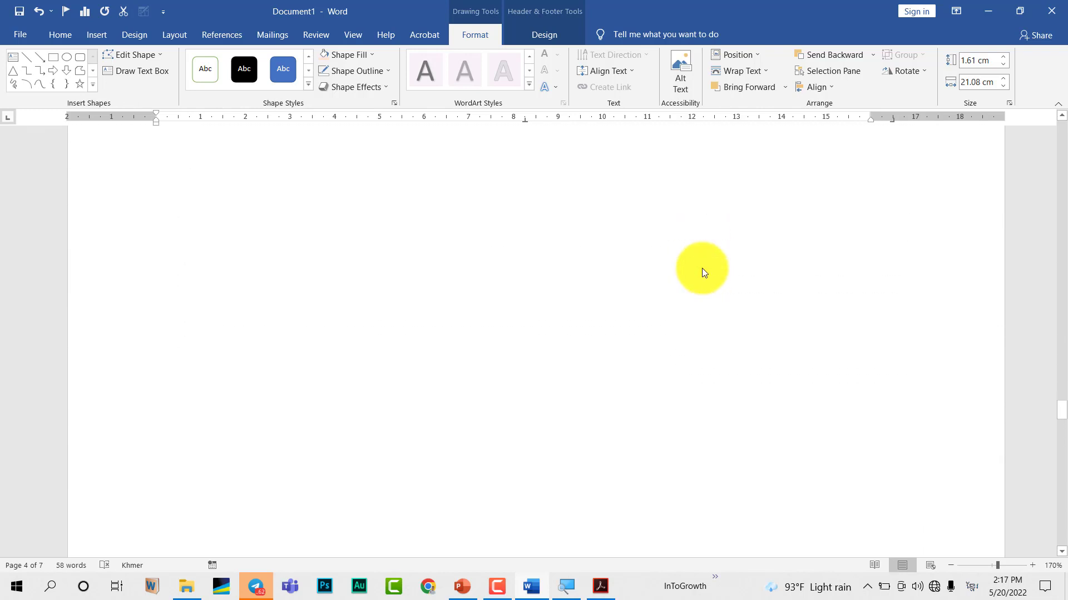
scroll(702, 271, "down", 3)
scroll(701, 272, "down", 5)
scroll(701, 271, "down", 2)
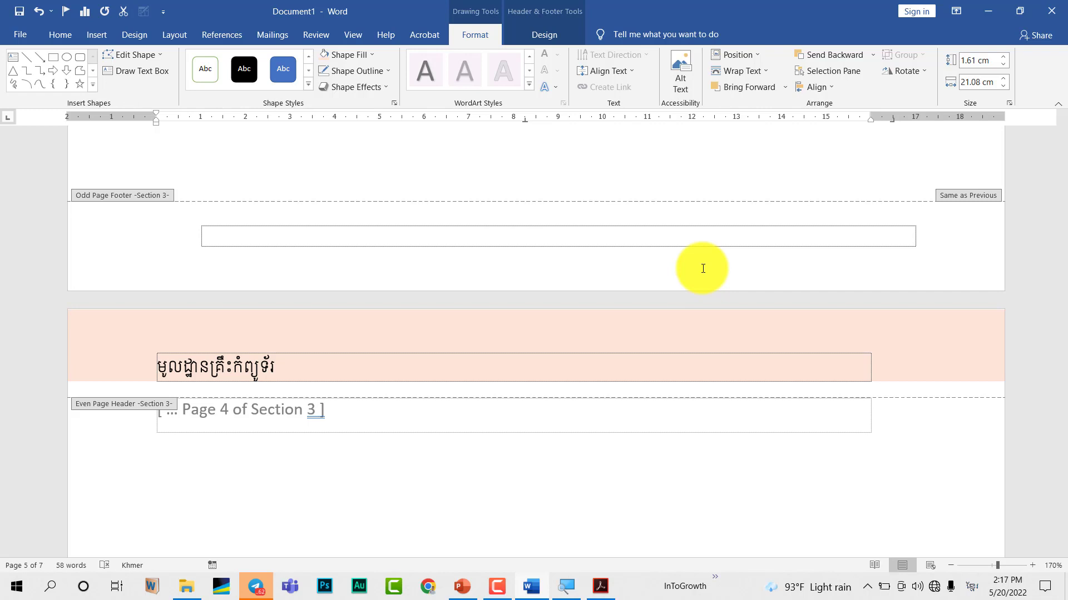
scroll(703, 268, "down", 1)
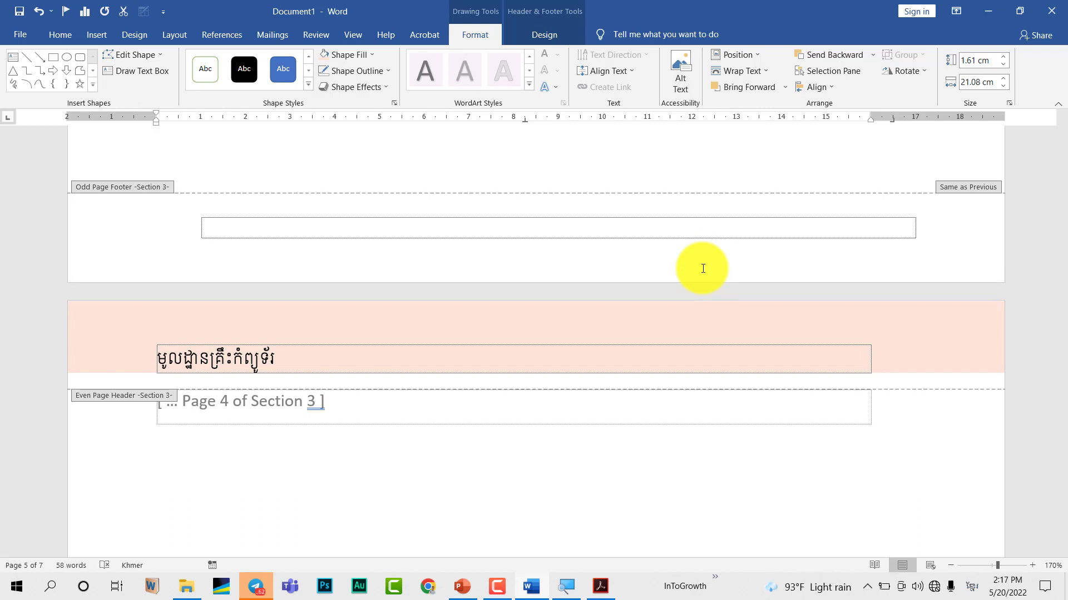
scroll(704, 268, "up", 2)
scroll(703, 269, "up", 2)
scroll(704, 270, "up", 5)
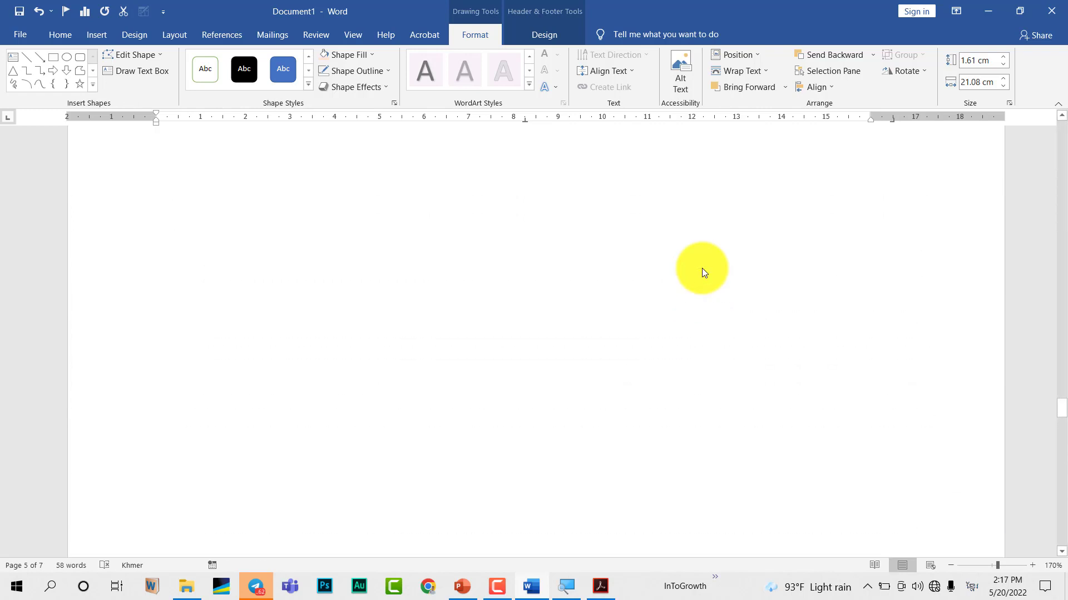
scroll(704, 268, "up", 5)
scroll(701, 268, "up", 2)
scroll(702, 268, "up", 4)
scroll(701, 268, "up", 8)
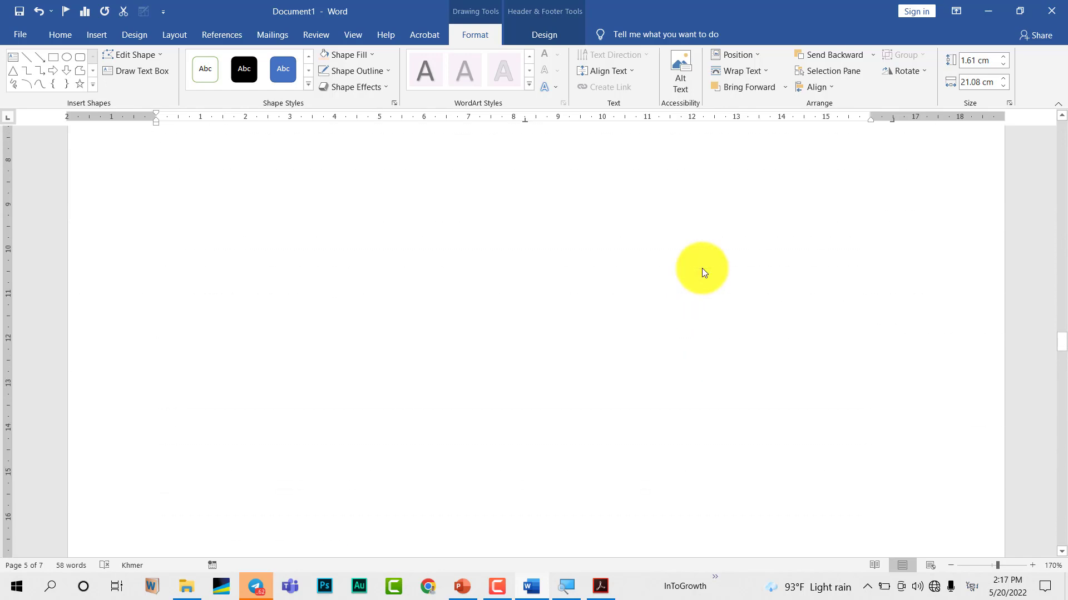
scroll(702, 268, "up", 8)
scroll(702, 268, "up", 8)
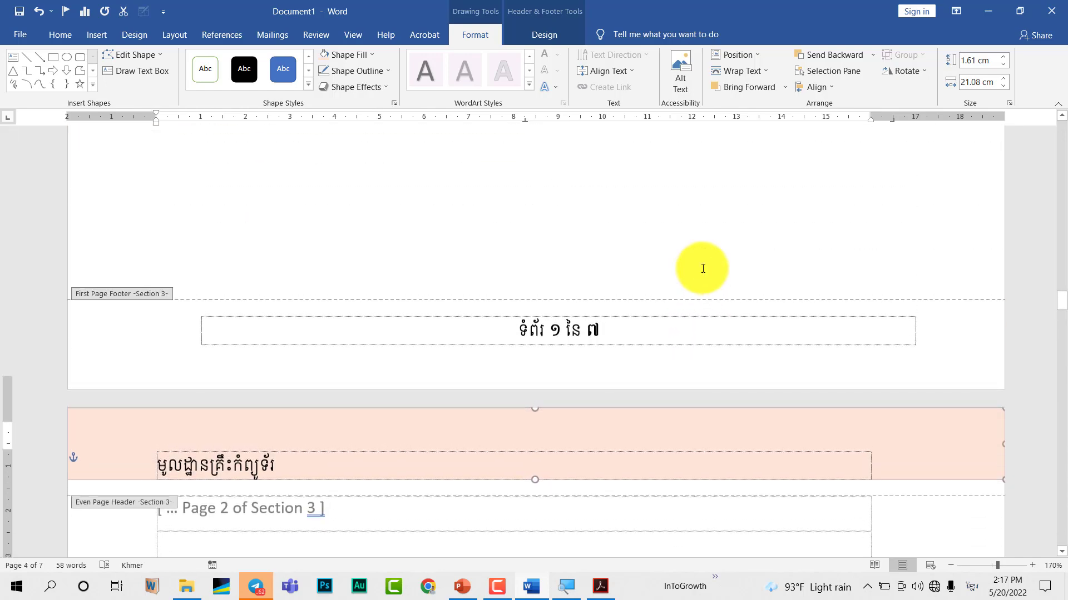
scroll(702, 267, "down", 6)
scroll(702, 268, "down", 2)
scroll(702, 268, "down", 5)
scroll(702, 267, "down", 2)
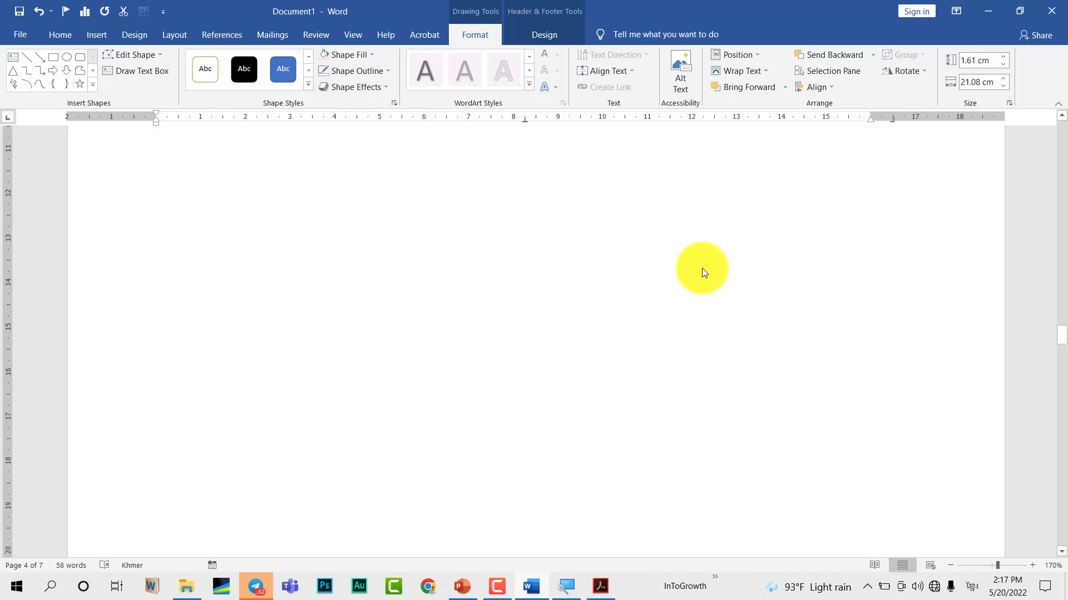
scroll(701, 268, "down", 2)
scroll(701, 268, "down", 4)
scroll(701, 268, "down", 3)
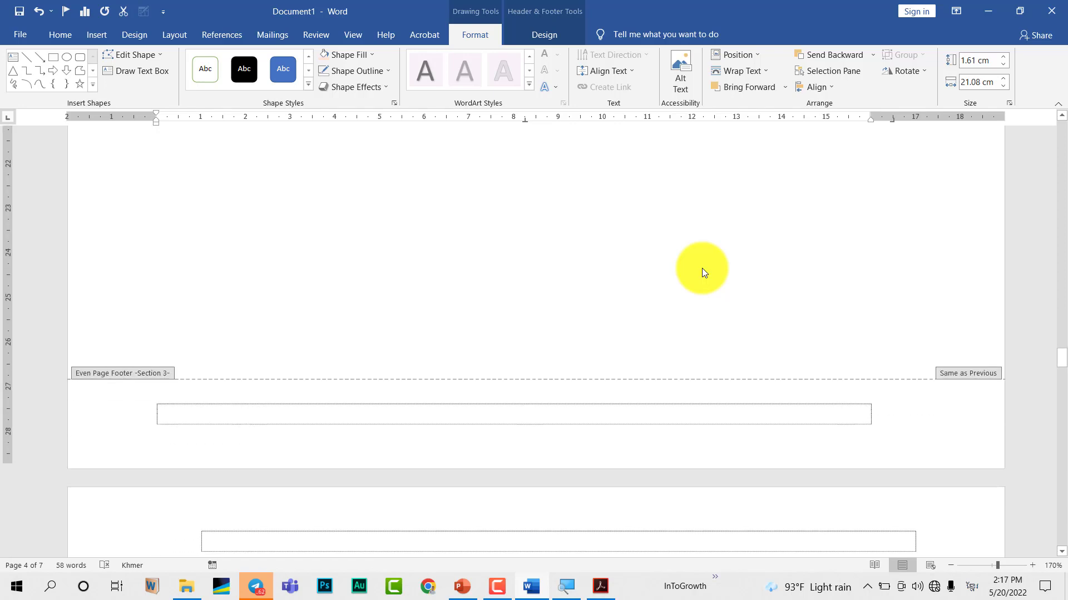
left_click(218, 406)
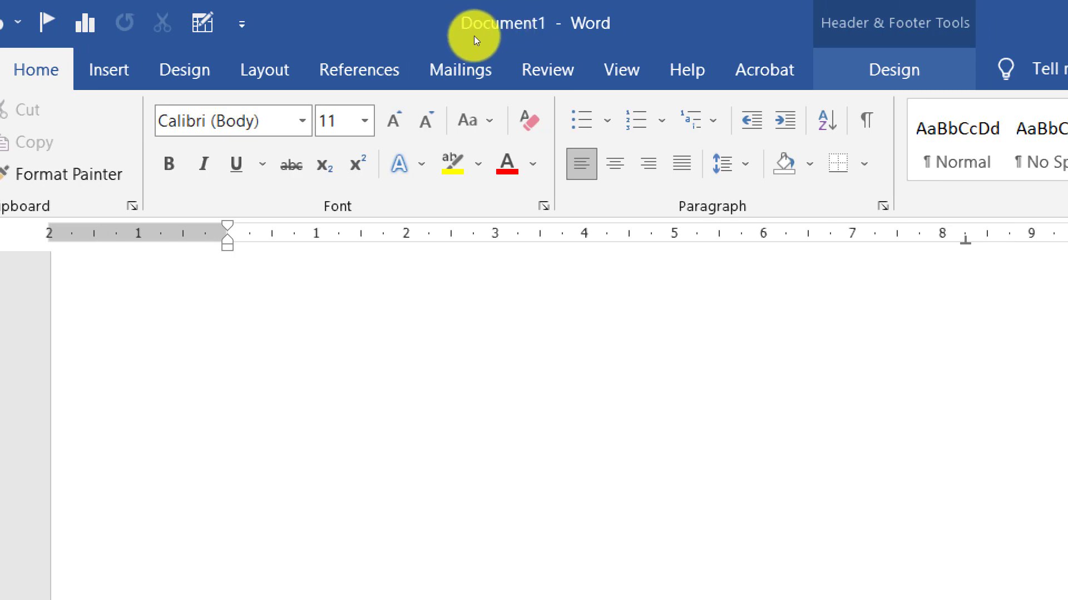
- Turn off Link to Previous for the Section 3 even-page footer, inserting no page number yet
left_click(474, 35)
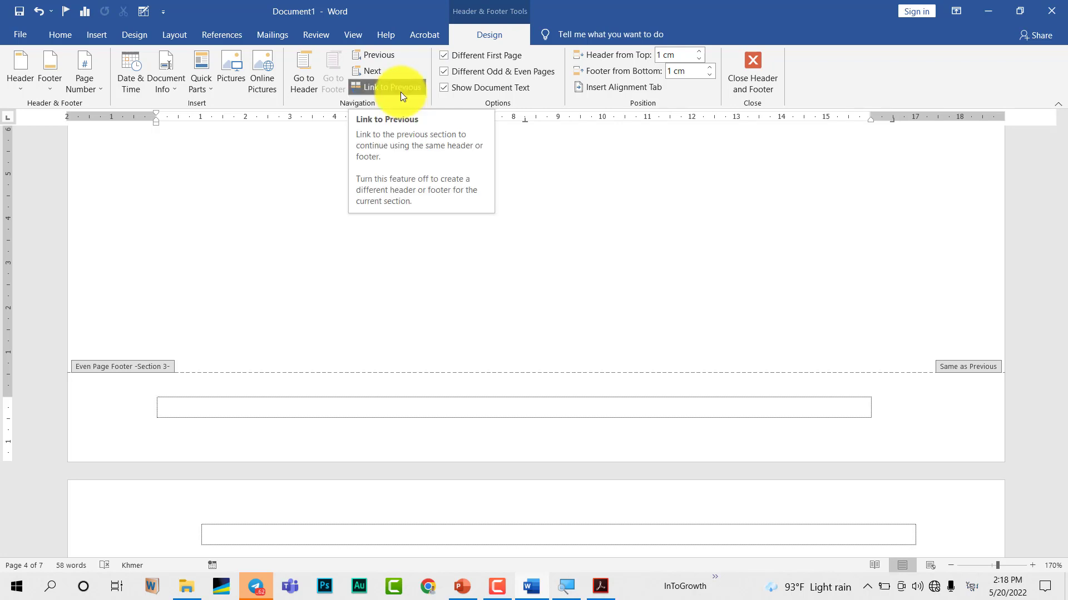
left_click(401, 92)
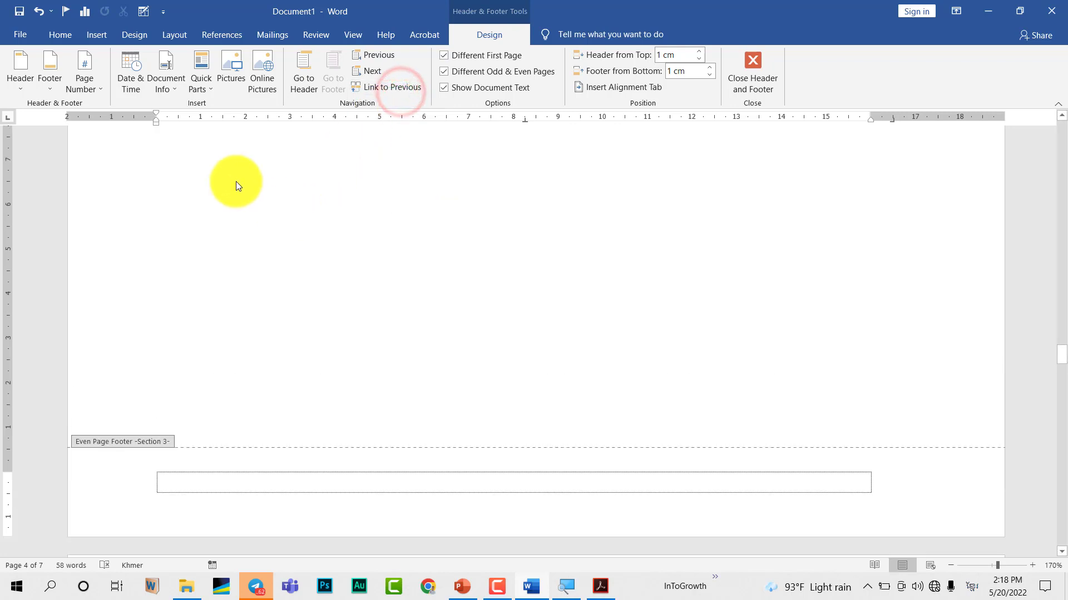
left_click(105, 94)
mouse_move(115, 121)
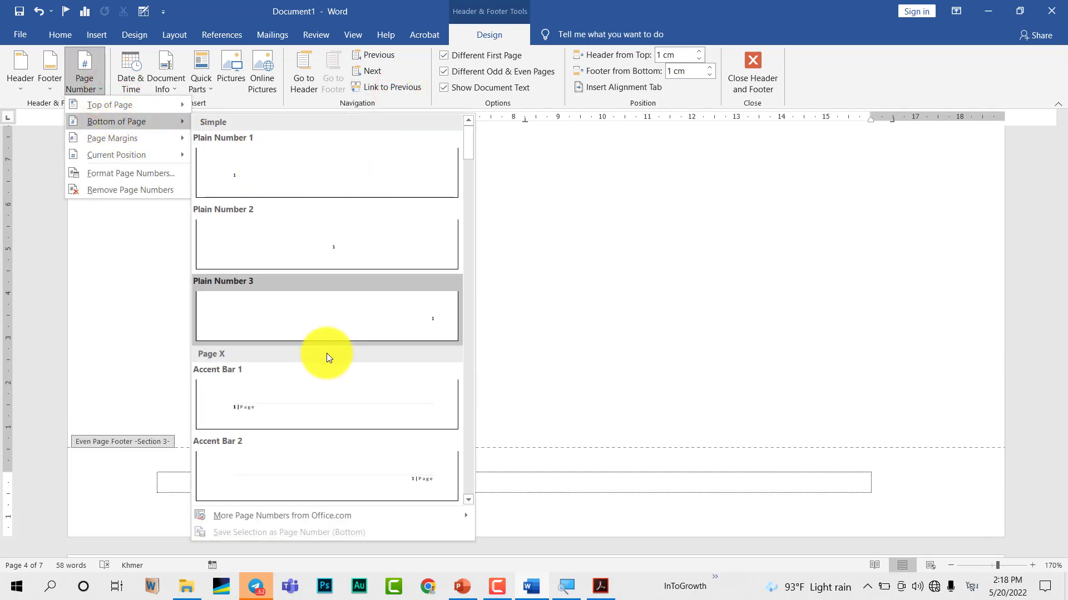
left_click(565, 480)
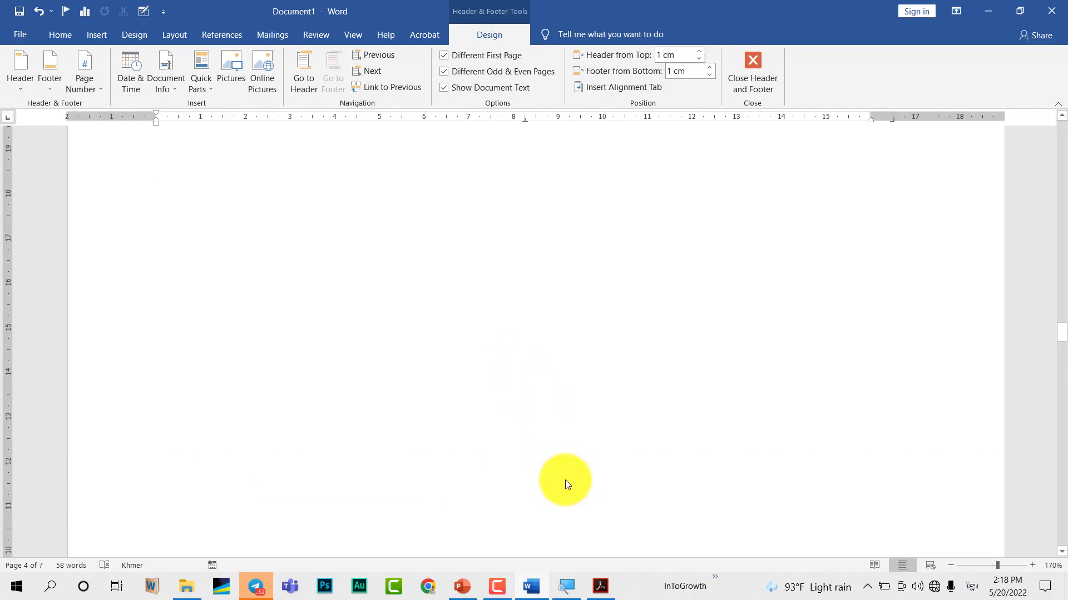
- Select the Khmer page-number line 'ទំព័រ ១ នៃ ៧' in the Section 3 first-page footer
scroll(565, 479, "up", 20)
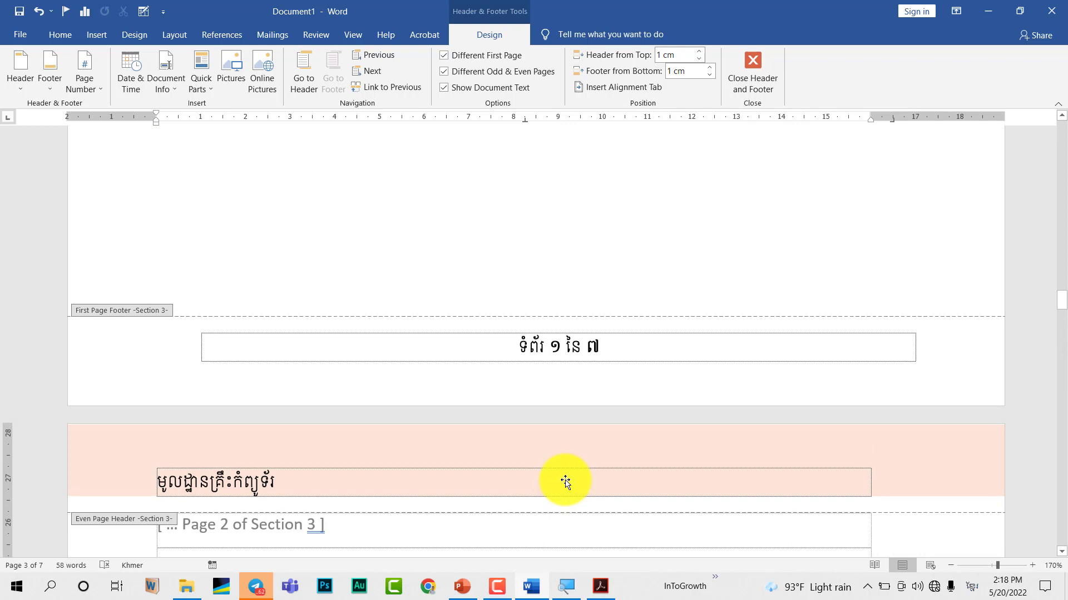
left_click(604, 349)
left_click_drag(558, 346, 509, 347)
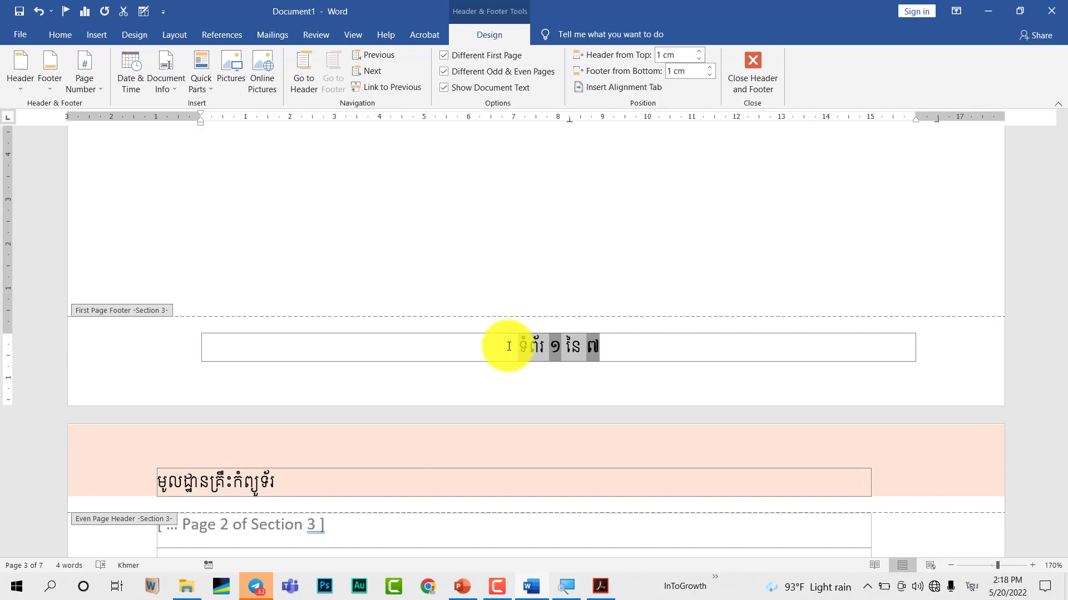
scroll(508, 346, "down", 3)
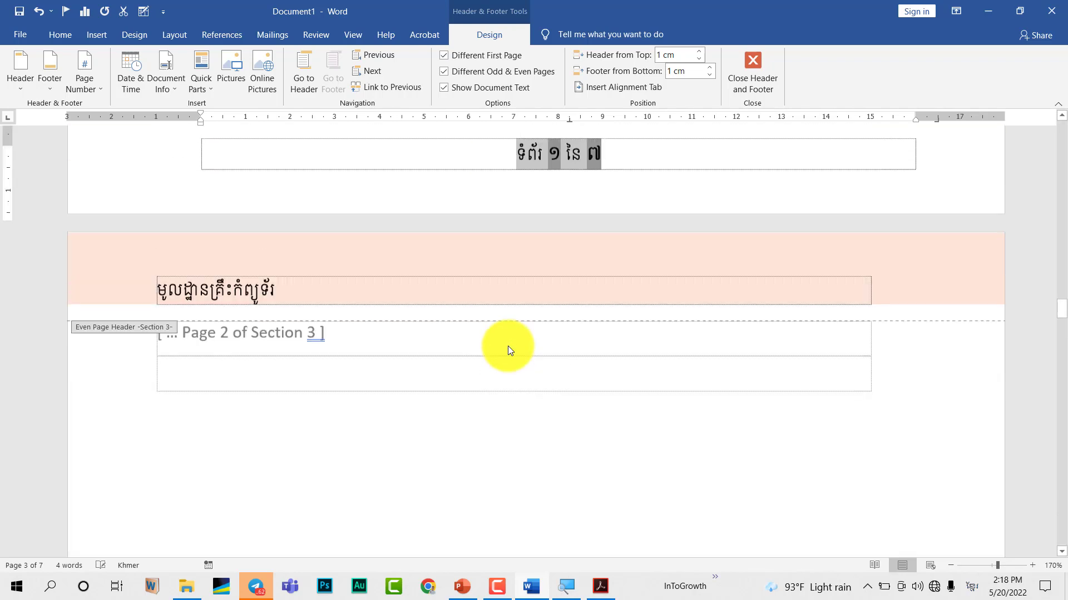
scroll(508, 346, "down", 1)
scroll(508, 350, "up", 4)
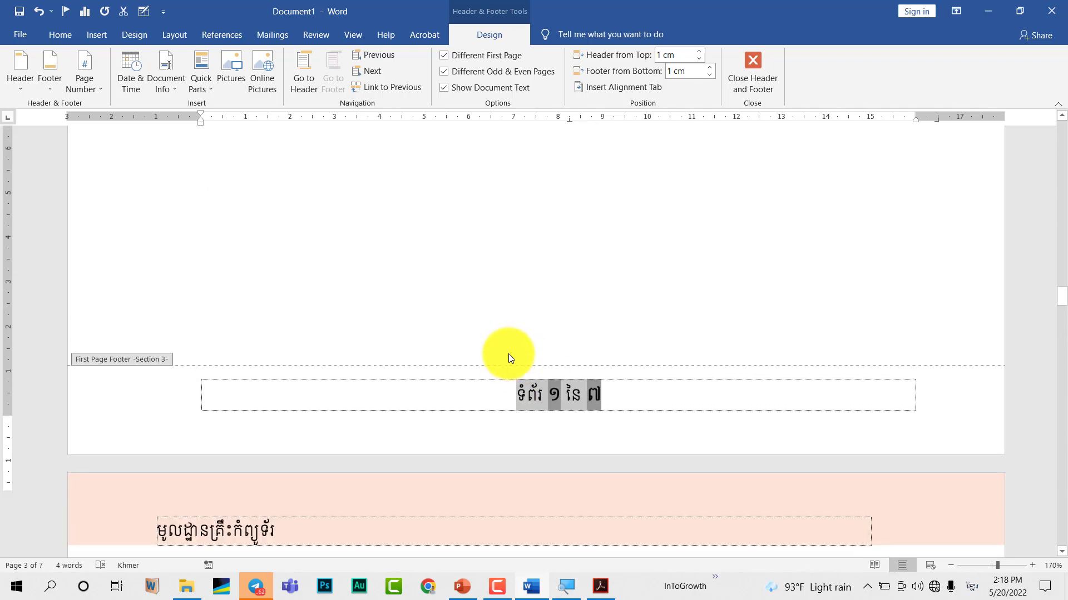
scroll(508, 356, "down", 4)
scroll(508, 356, "down", 10)
scroll(508, 356, "down", 2)
- Paste the Khmer page-number line into the even-page footer and delete the blank line beneath it
scroll(508, 356, "down", 8)
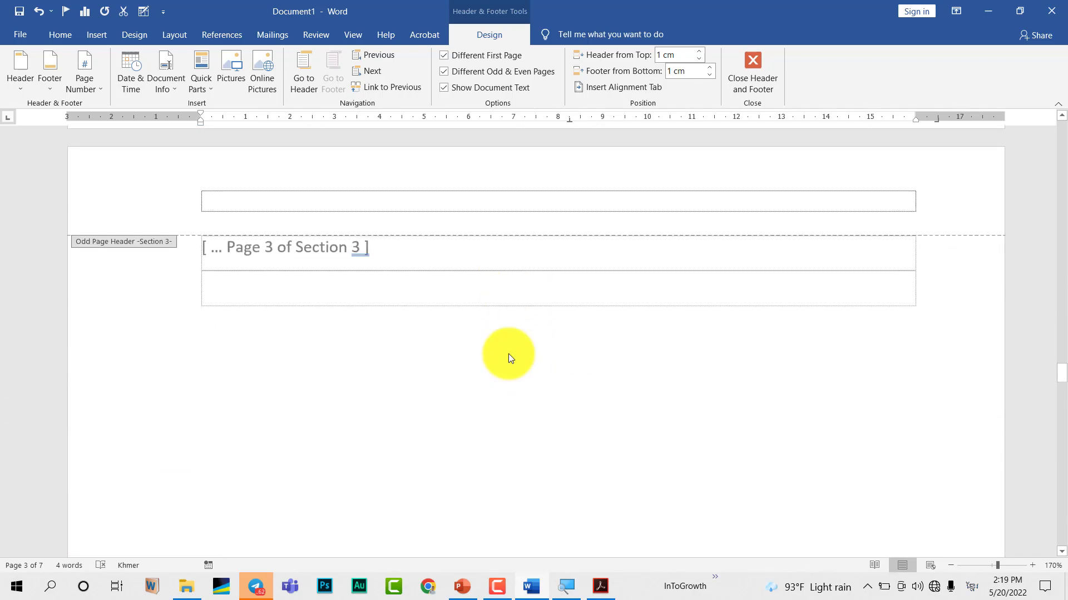
scroll(508, 354, "up", 3)
scroll(355, 250, "up", 1)
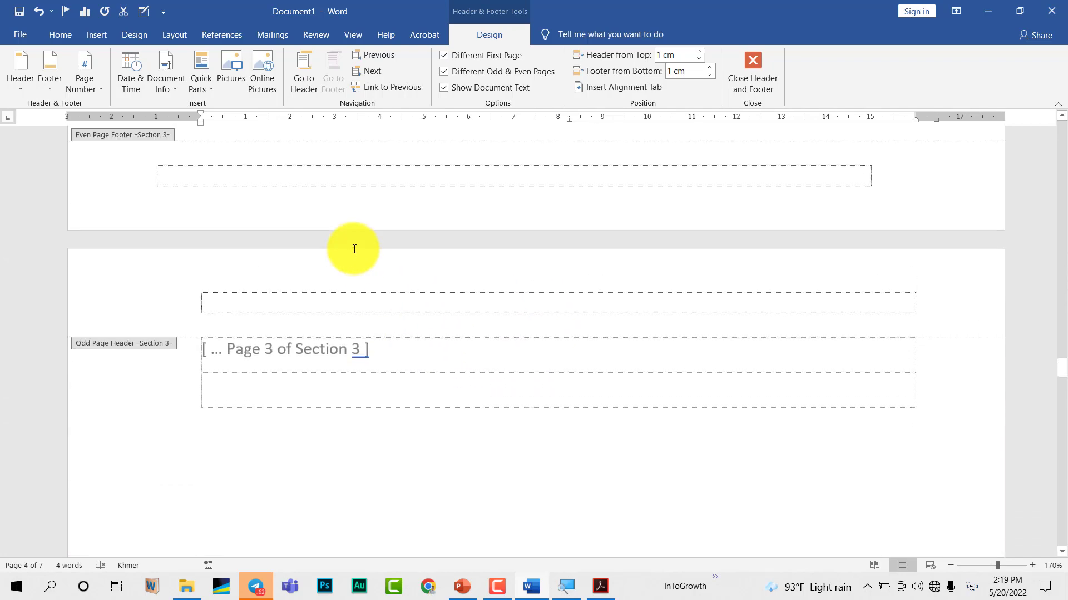
scroll(355, 250, "up", 1)
left_click(235, 229)
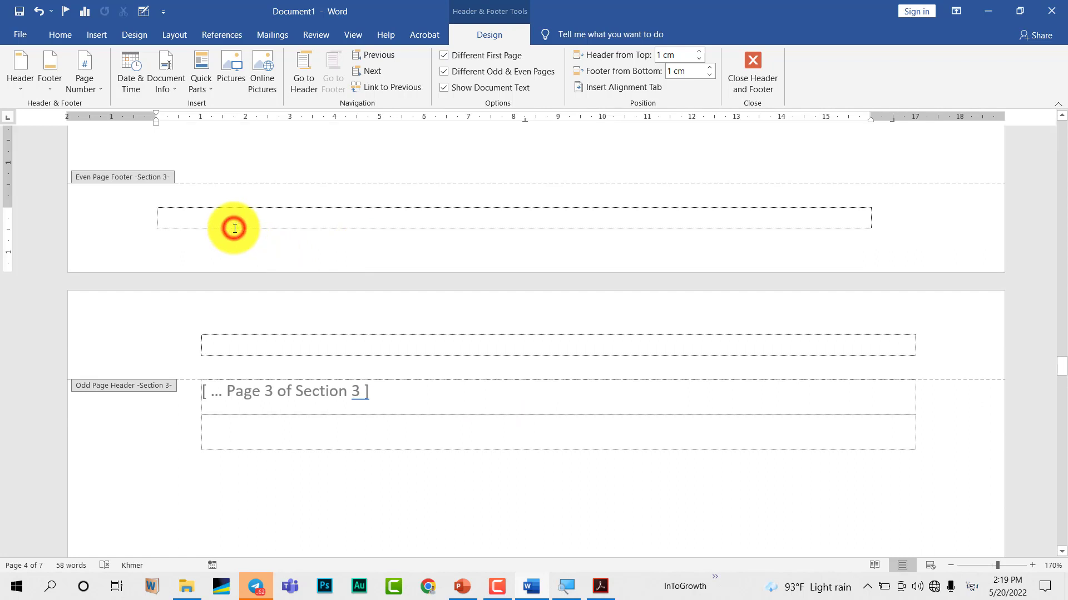
type("ទំព័រ ២ នៃ ៧")
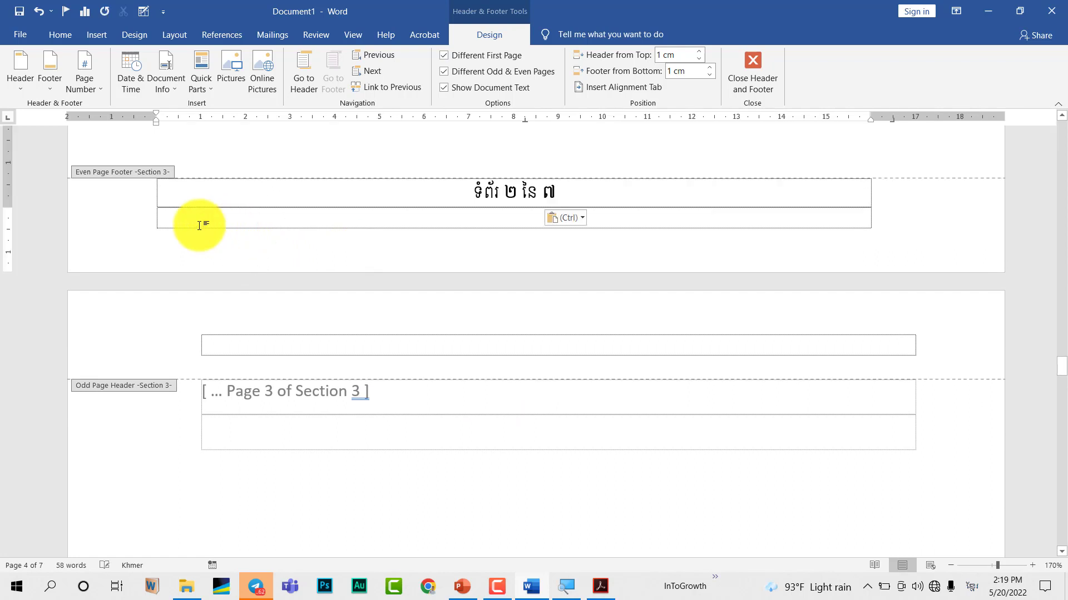
left_click(178, 218)
key("BackSpace")
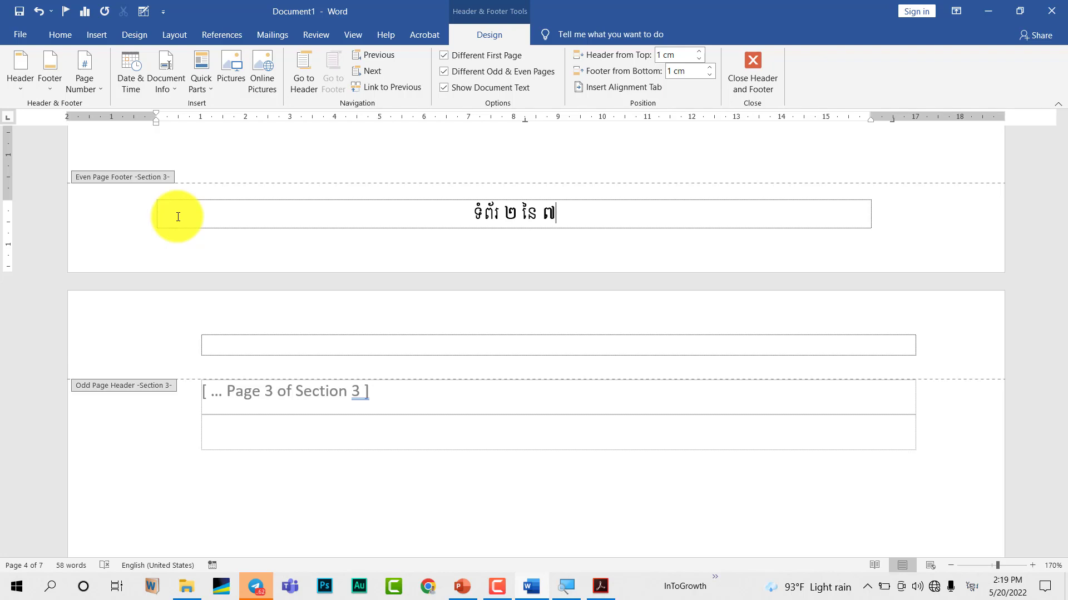
scroll(178, 217, "down", 1)
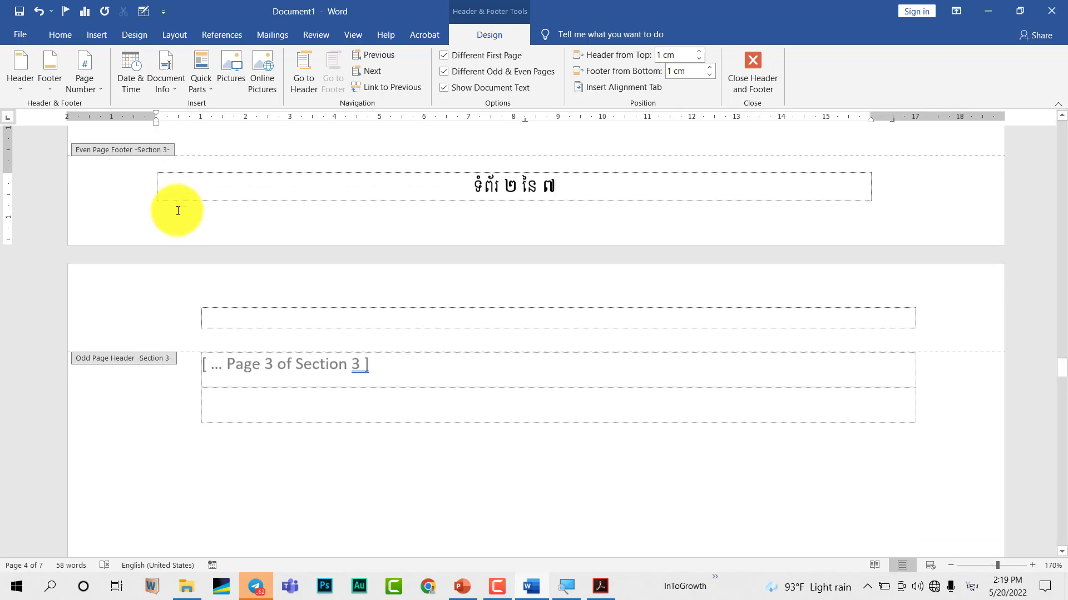
scroll(177, 211, "up", 10)
scroll(176, 214, "down", 4)
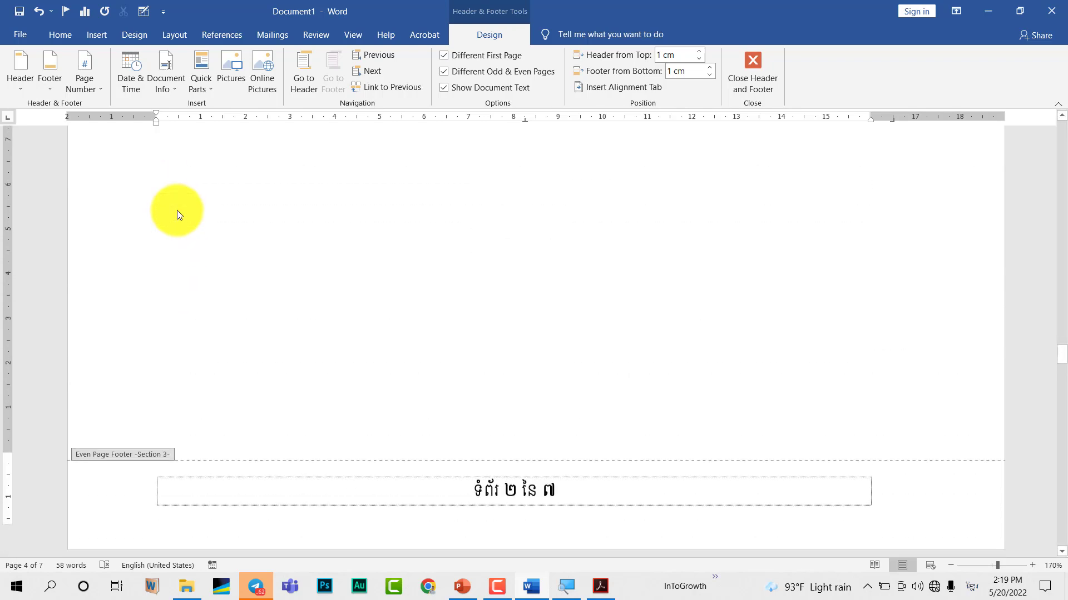
scroll(177, 214, "down", 4)
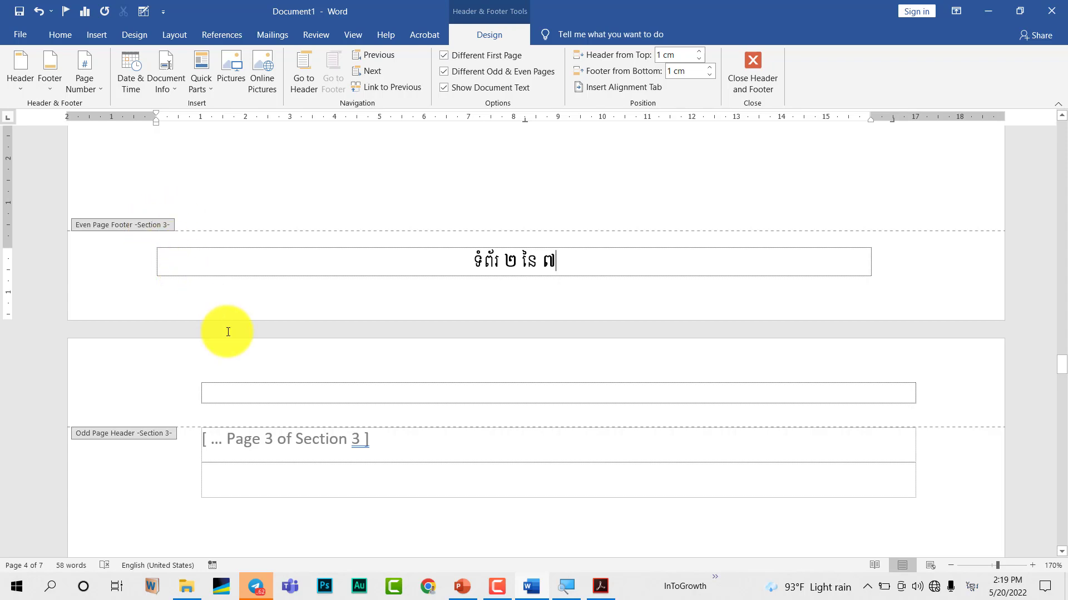
scroll(226, 332, "down", 2)
scroll(227, 331, "down", 4)
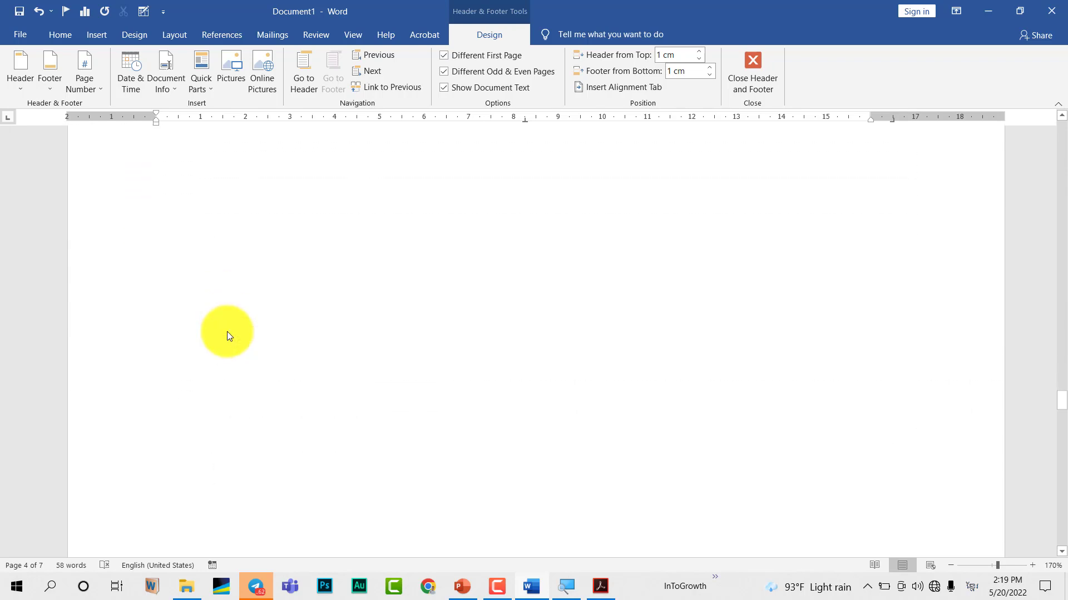
scroll(228, 331, "down", 5)
scroll(228, 332, "down", 2)
scroll(227, 332, "down", 5)
scroll(227, 331, "down", 3)
scroll(227, 331, "down", 1)
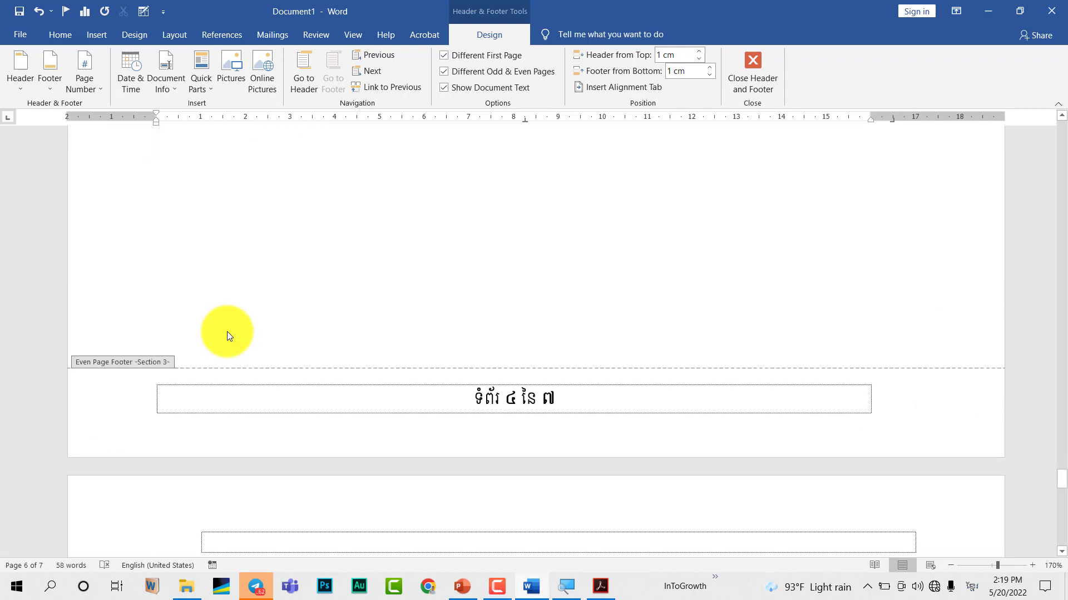
scroll(226, 331, "down", 1)
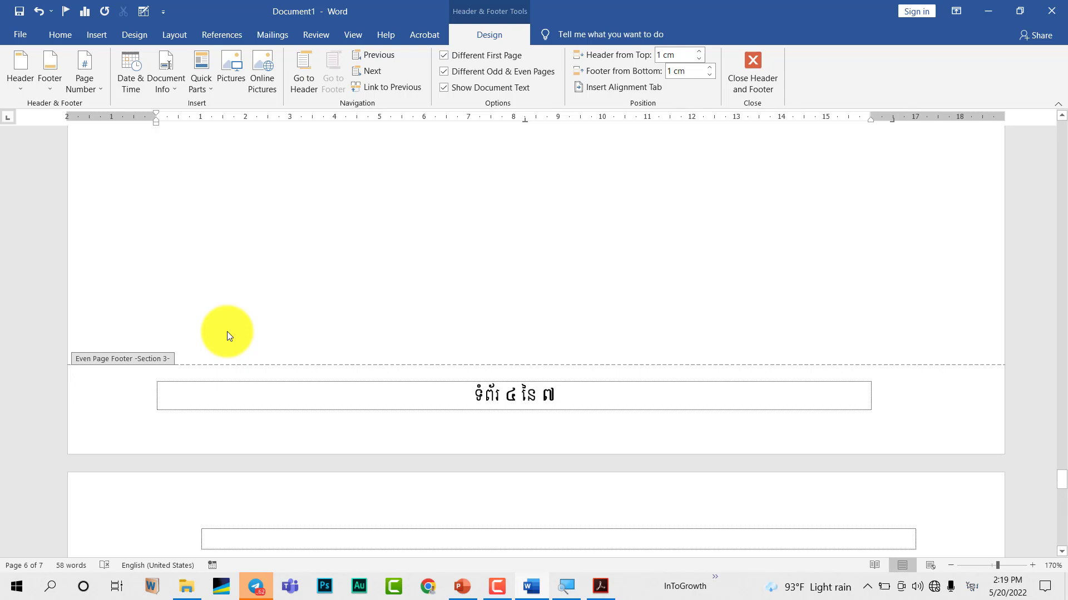
scroll(227, 331, "up", 3)
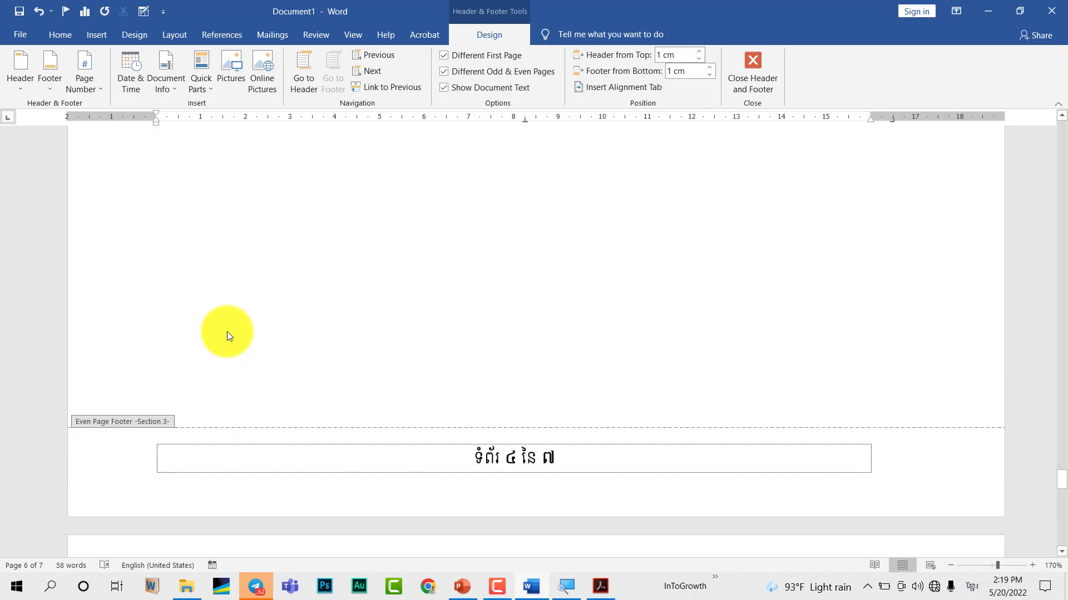
scroll(226, 331, "up", 2)
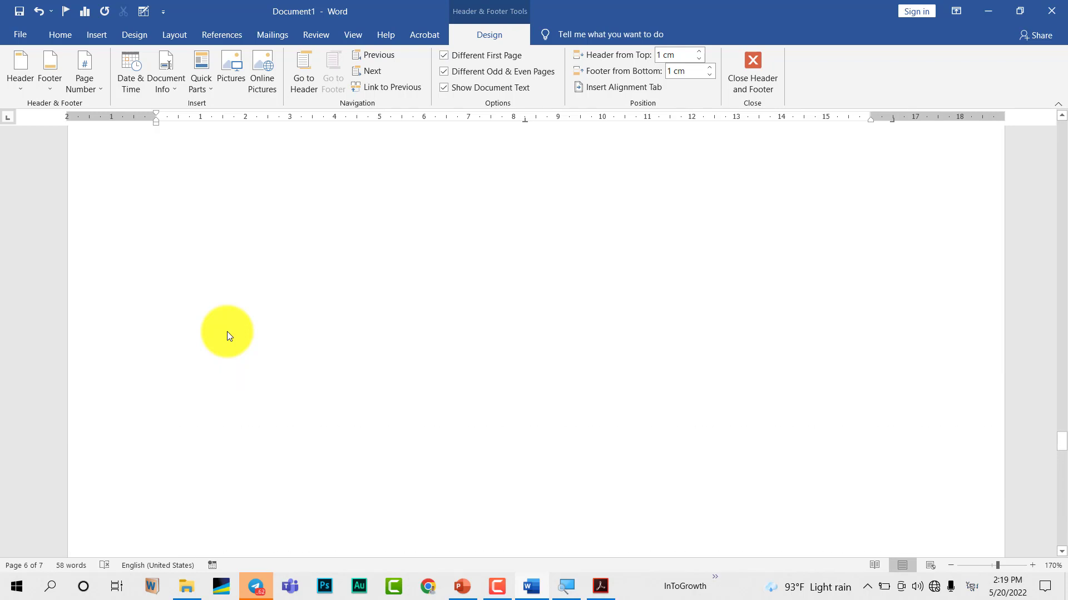
scroll(227, 334, "up", 3)
scroll(227, 335, "up", 3)
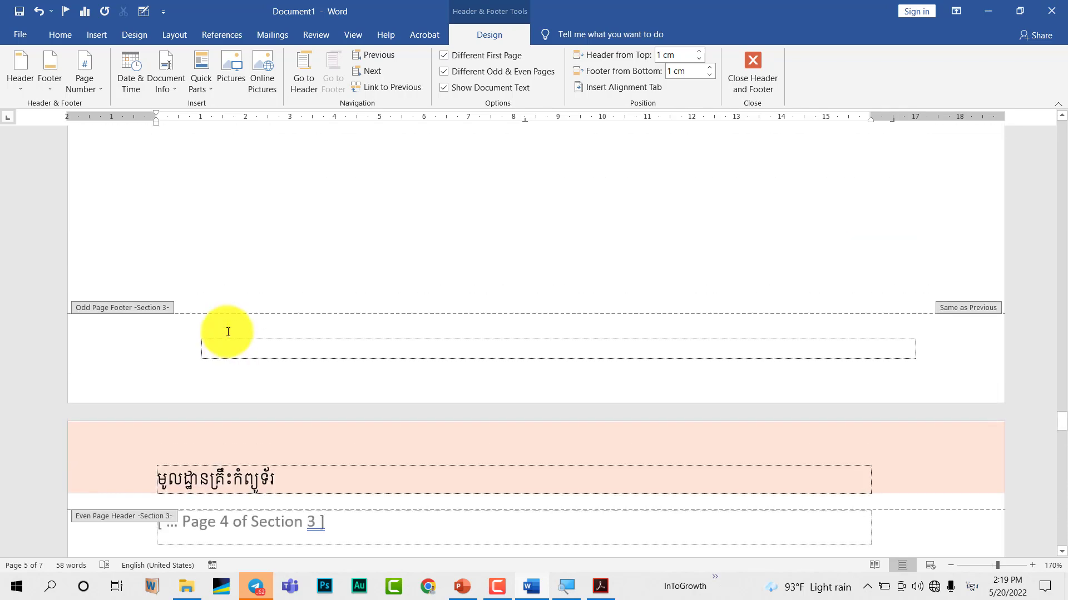
scroll(226, 331, "up", 2)
scroll(267, 369, "up", 3)
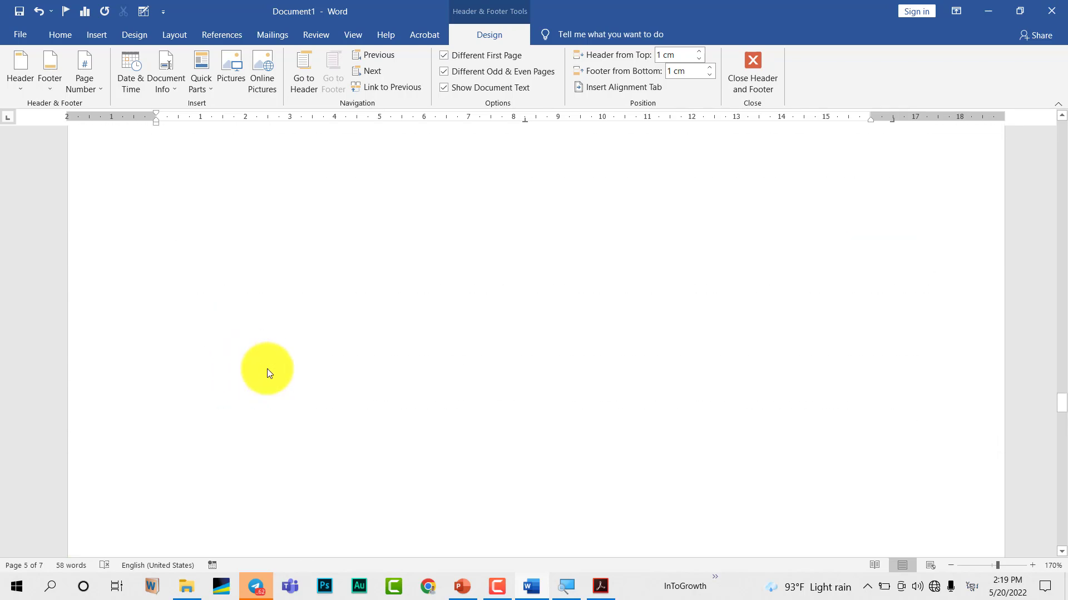
scroll(268, 369, "down", 6)
scroll(267, 369, "up", 3)
scroll(267, 369, "down", 4)
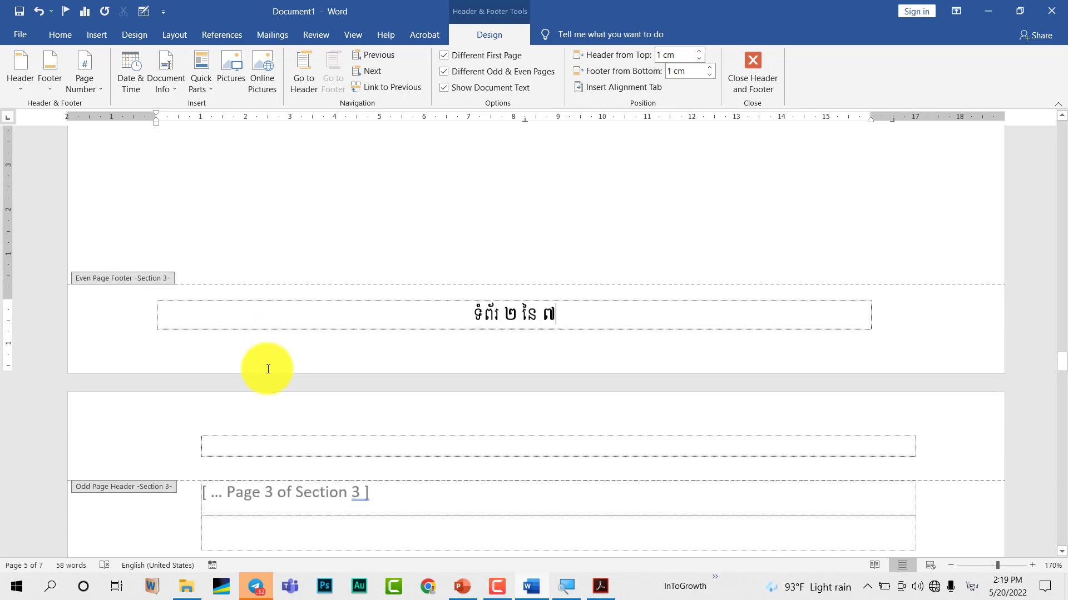
scroll(267, 368, "down", 2)
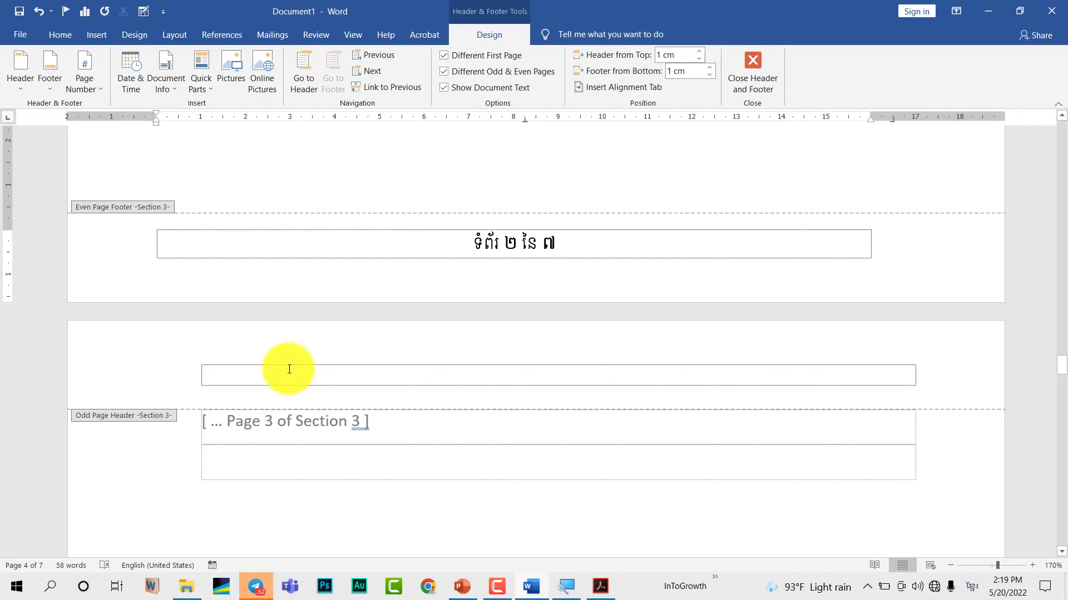
- Right-align the empty title box in the Section 3 odd-page header and begin typing Khmer
left_click(265, 376)
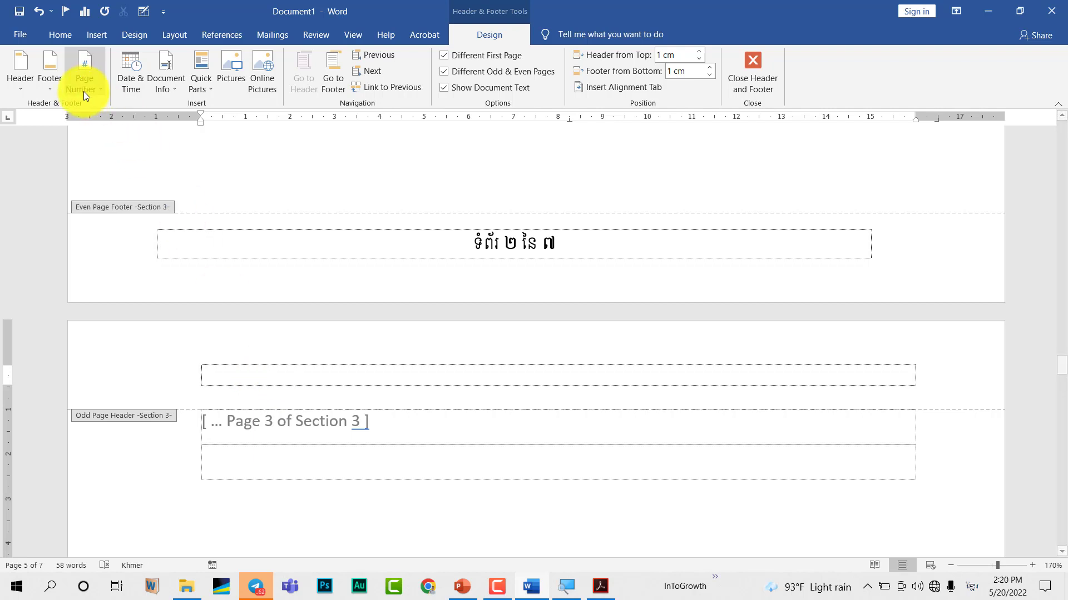
left_click(68, 37)
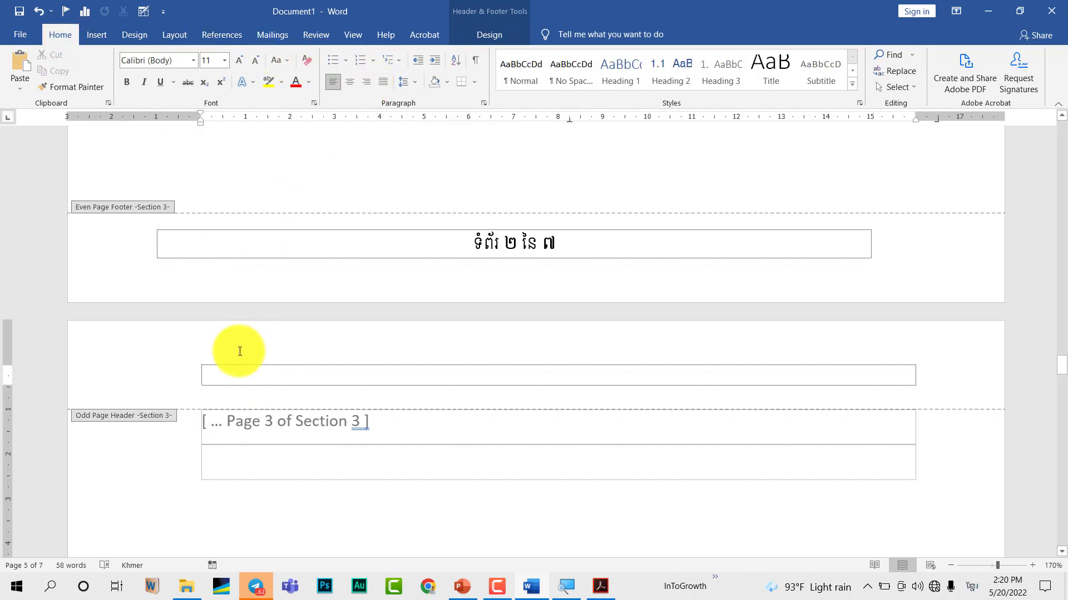
left_click(235, 377)
key("ctrl+r")
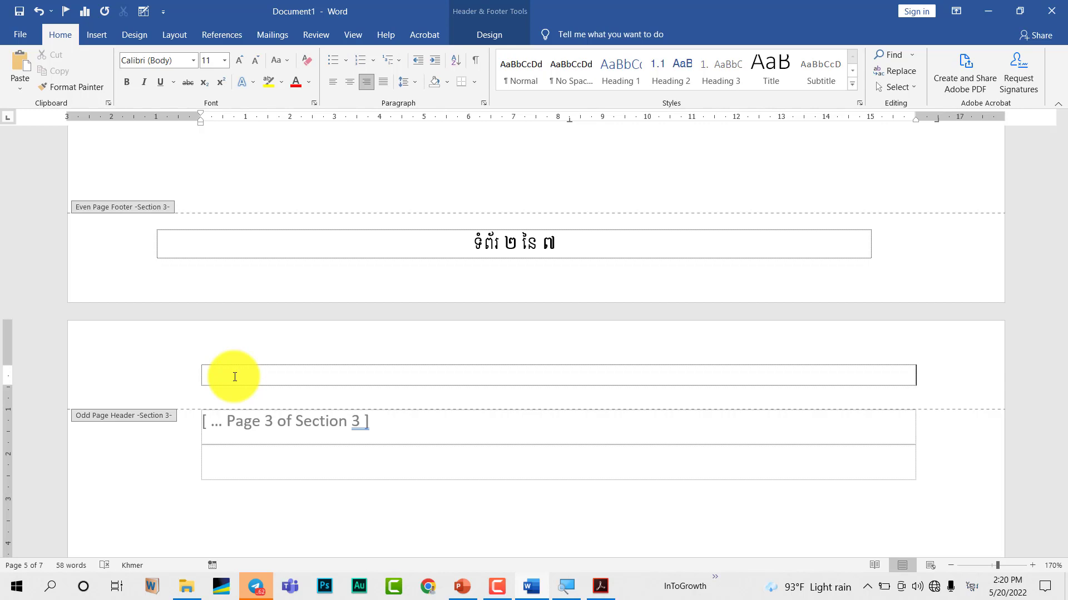
type("ទ")
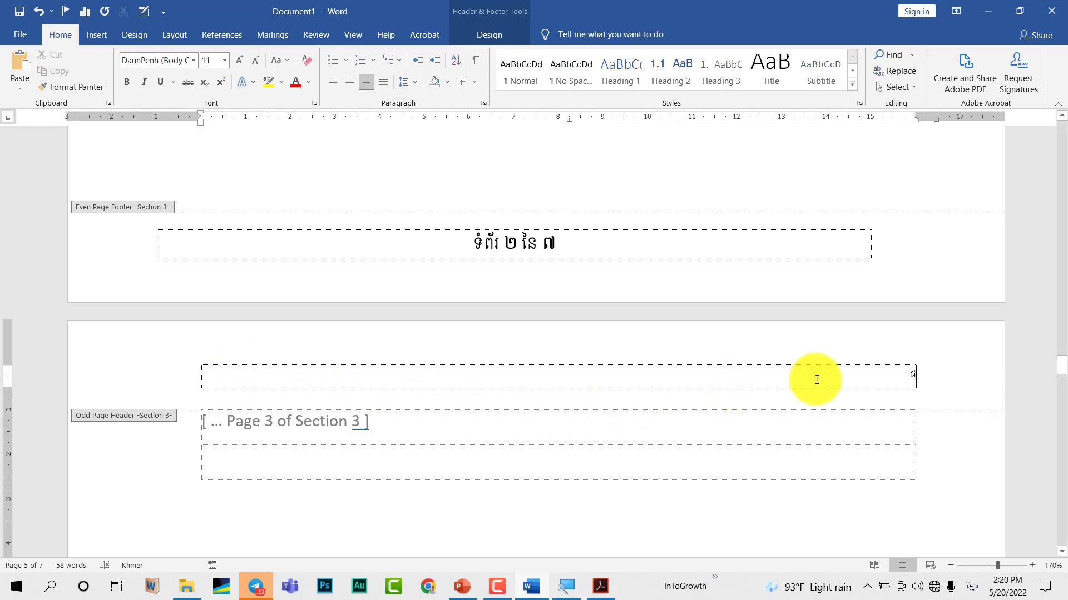
- Begin the right-aligned header title with Khmer 'ការប្រើប្រាស់ក្រវិធី' followed by 'Microsoft Excel'
left_click_drag(897, 375, 925, 377)
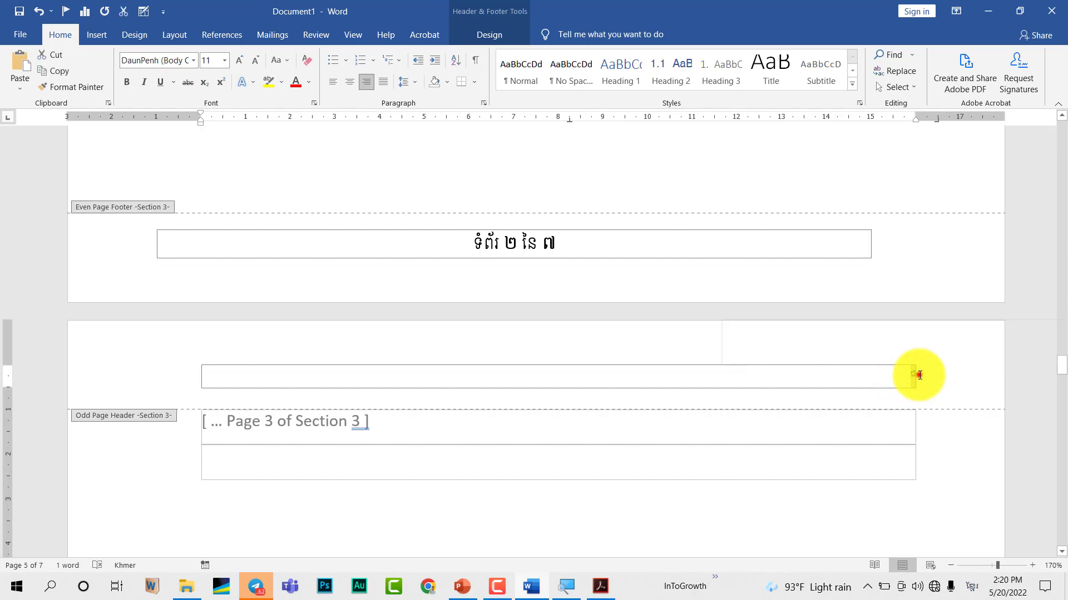
left_click(920, 375)
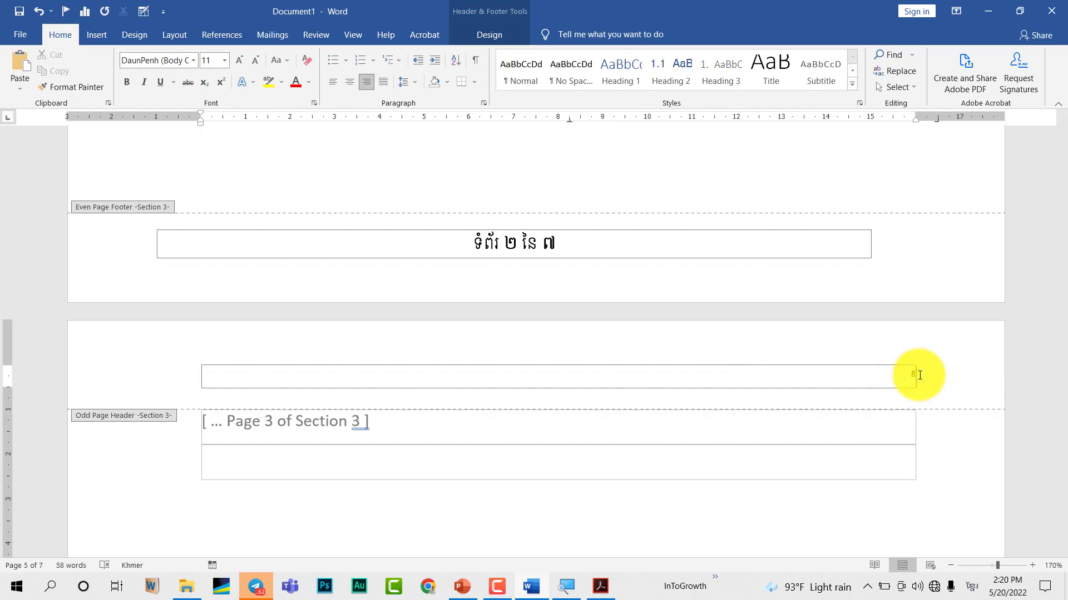
key("alt+shift")
type("k")
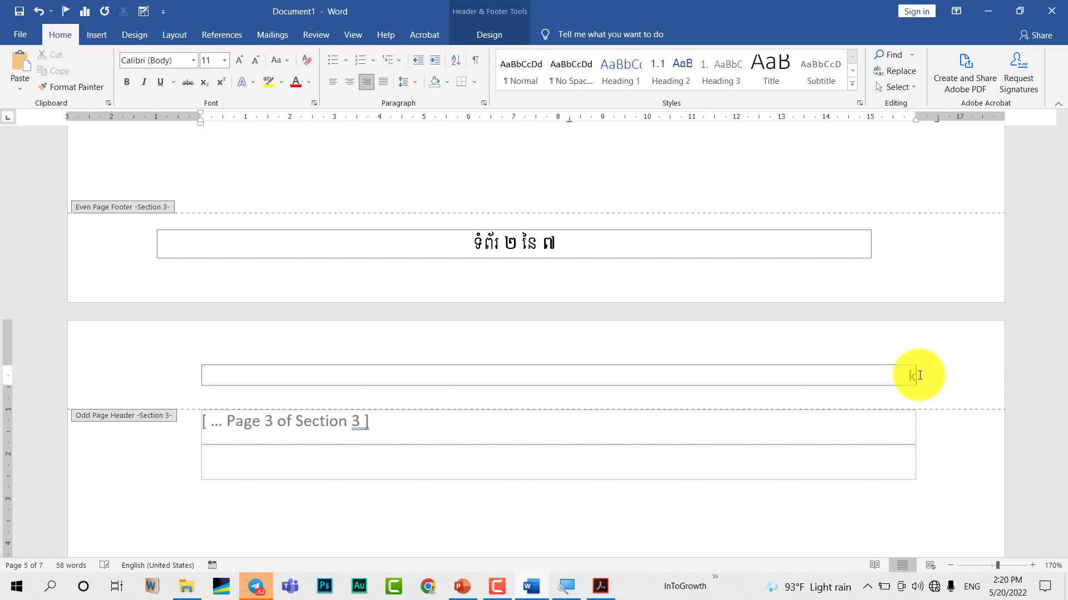
key("BackSpace")
key("alt+shift")
type("ការប្រើប្រាស់")
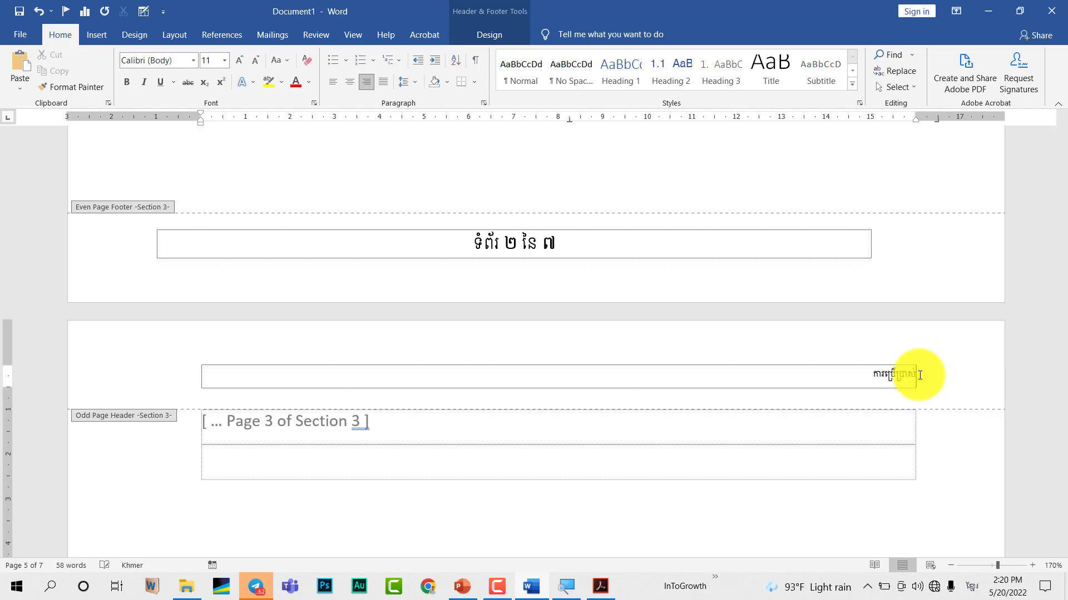
type("ក្រវិធី")
key("alt+shift")
type("Microso")
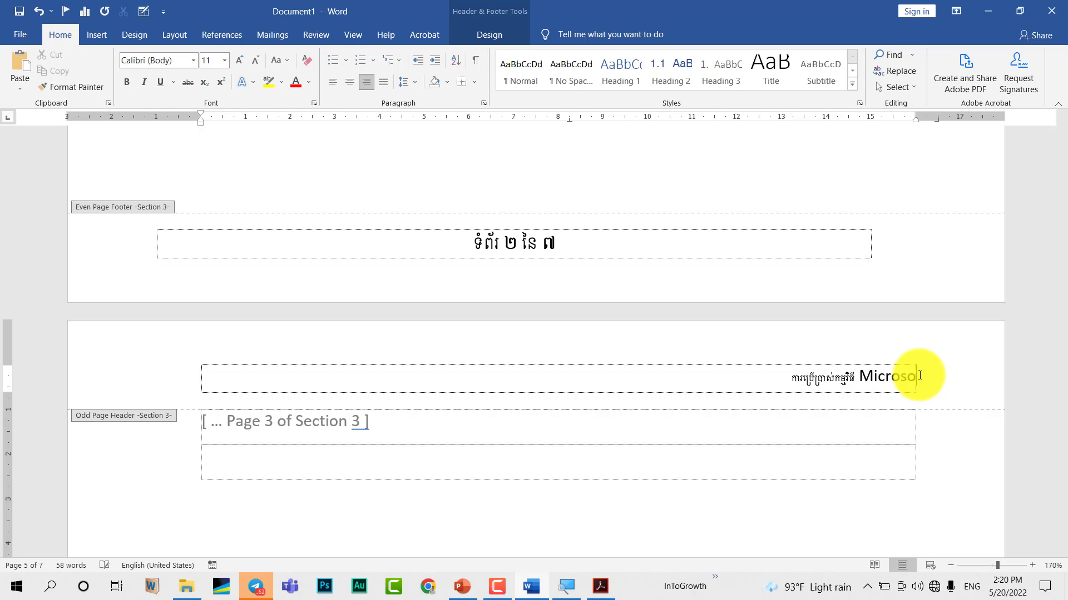
type("ft Excel")
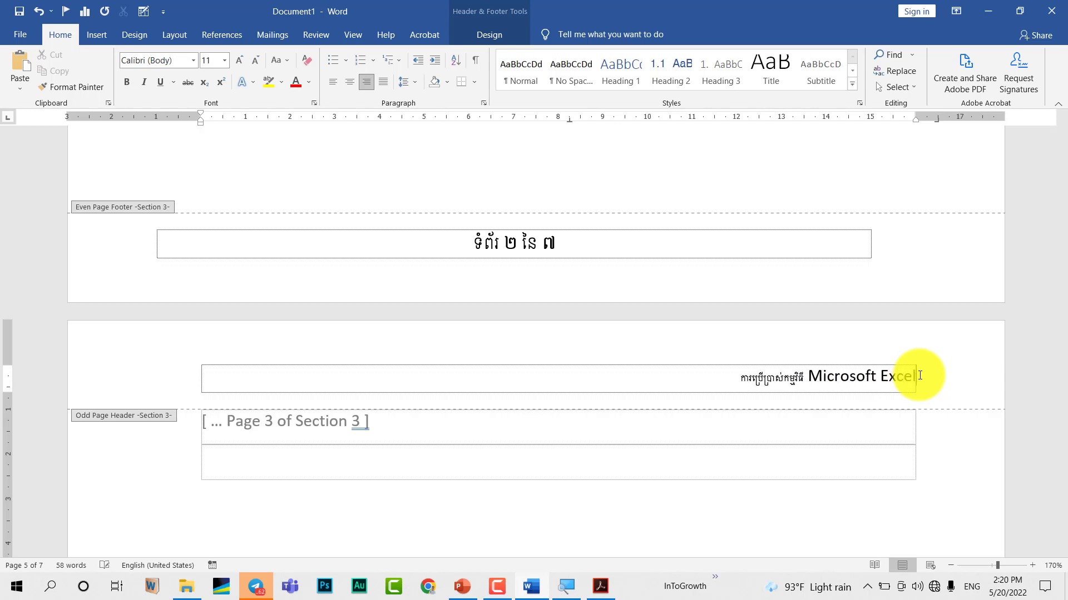
- Finish the title with Khmer 'សម្រាប់' and 'វិភាគទិន្នន័យ', correcting typos along the way
key("alt+shift")
type(" សម្រាប់")
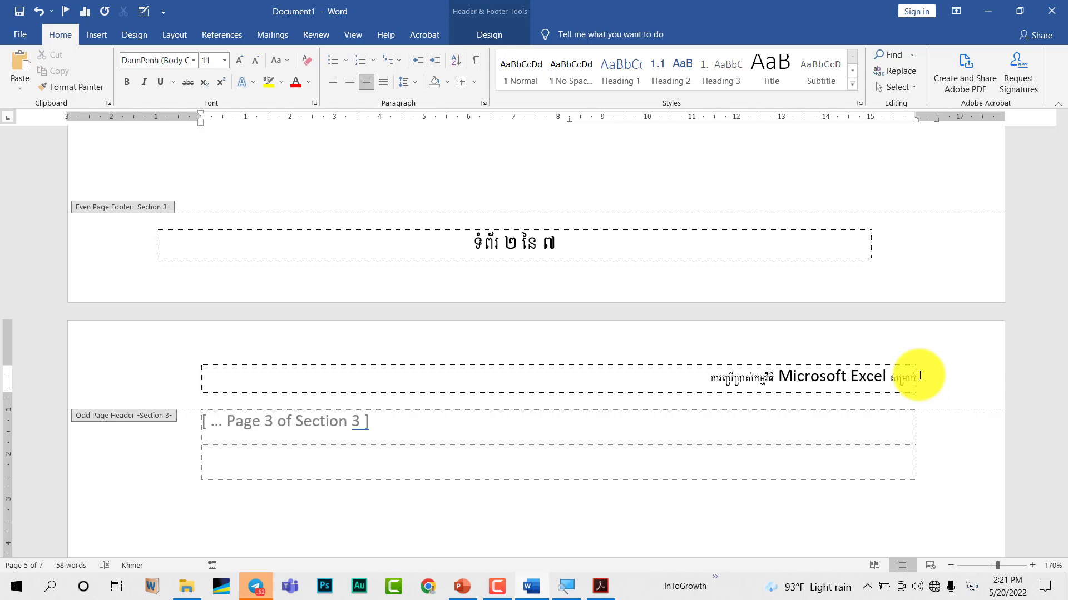
type("ក")
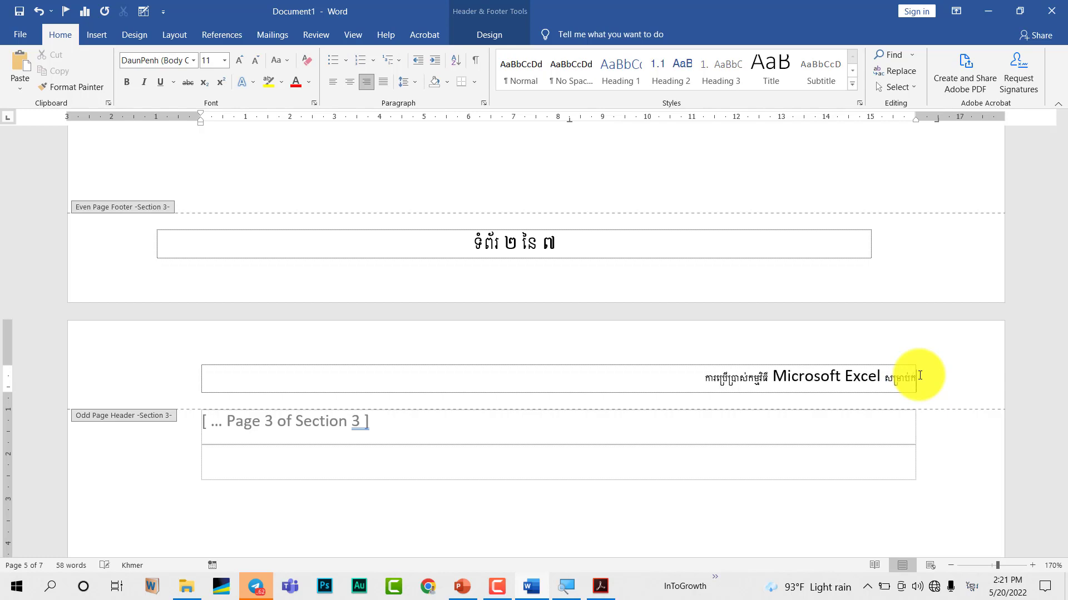
type("ារងារ")
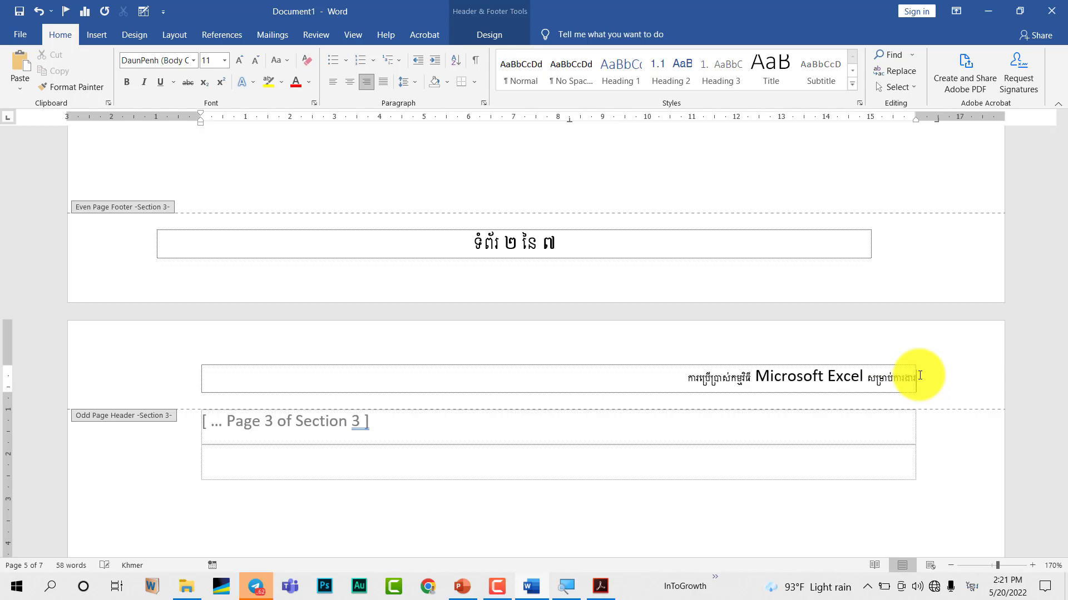
key("BackSpace")
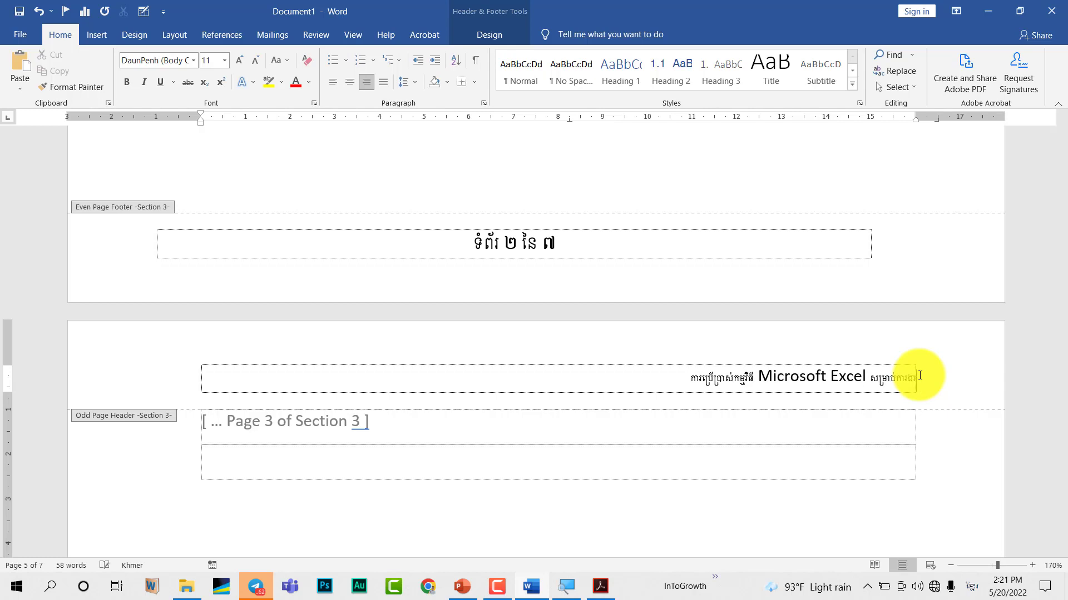
key("BackSpace")
key("BackSpace")
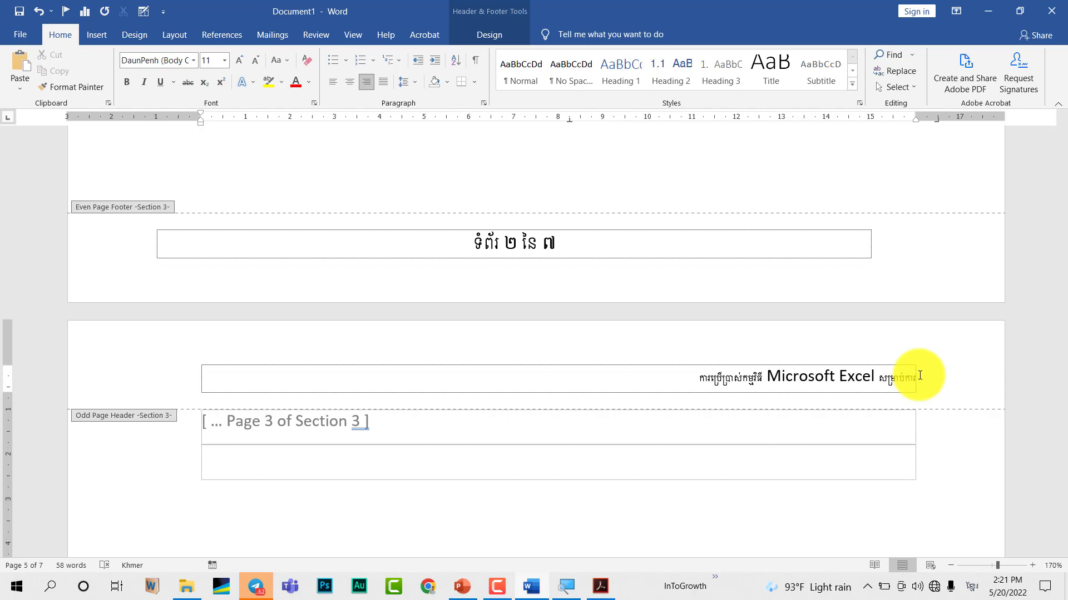
key("BackSpace")
key("BackSpace")
key("BackSpace")
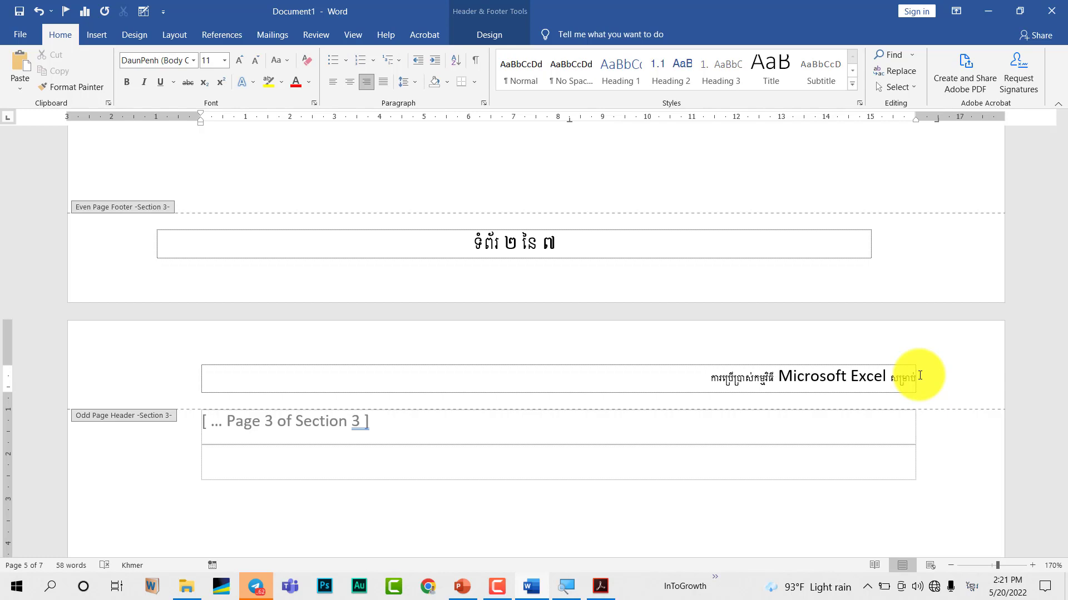
type("វិភាគ")
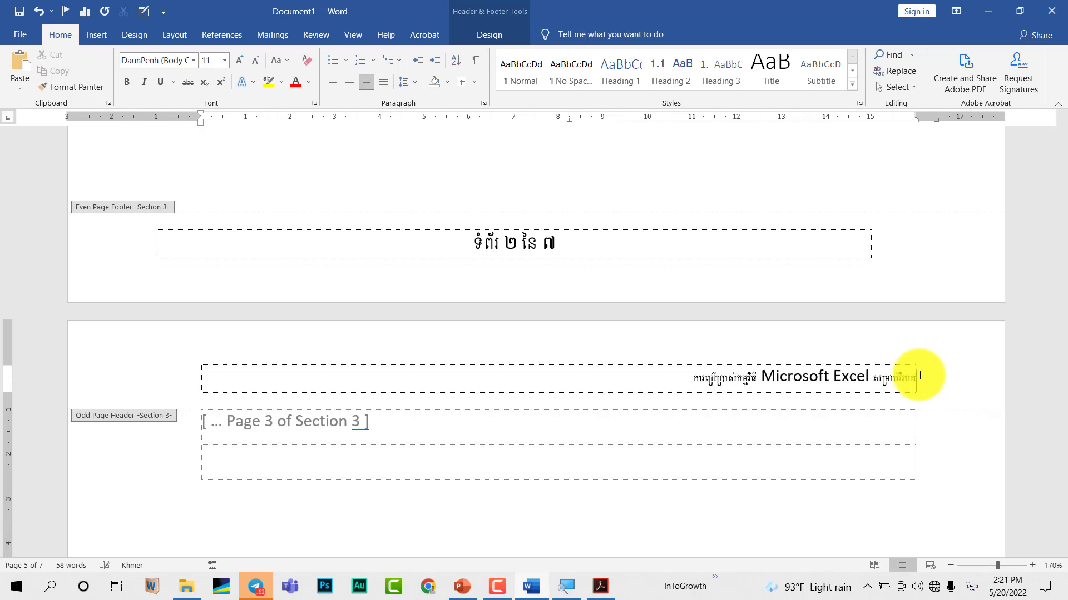
type("ទិន")
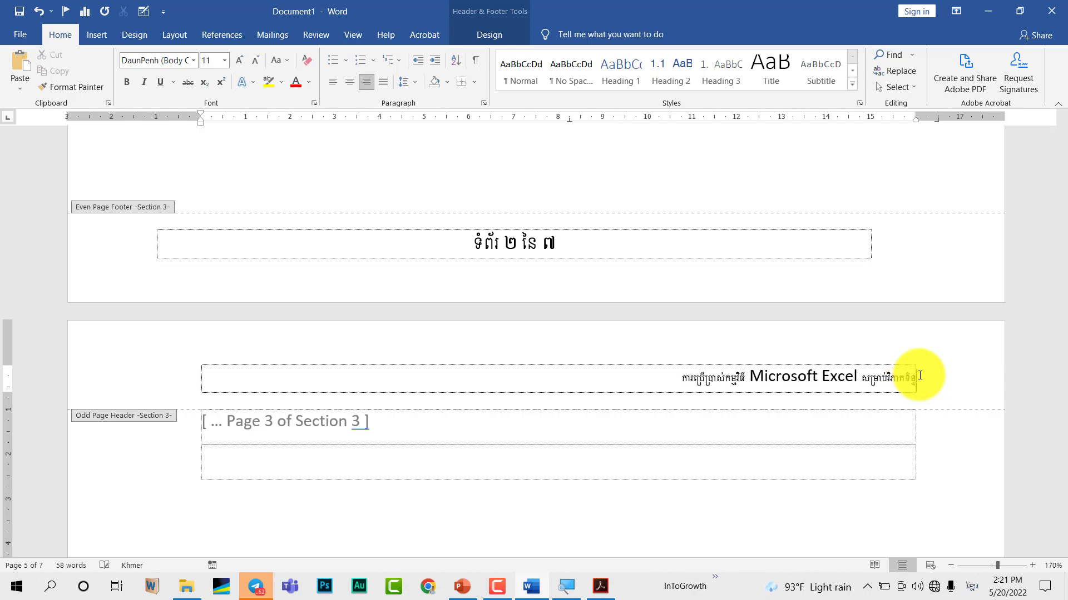
type("្នន")
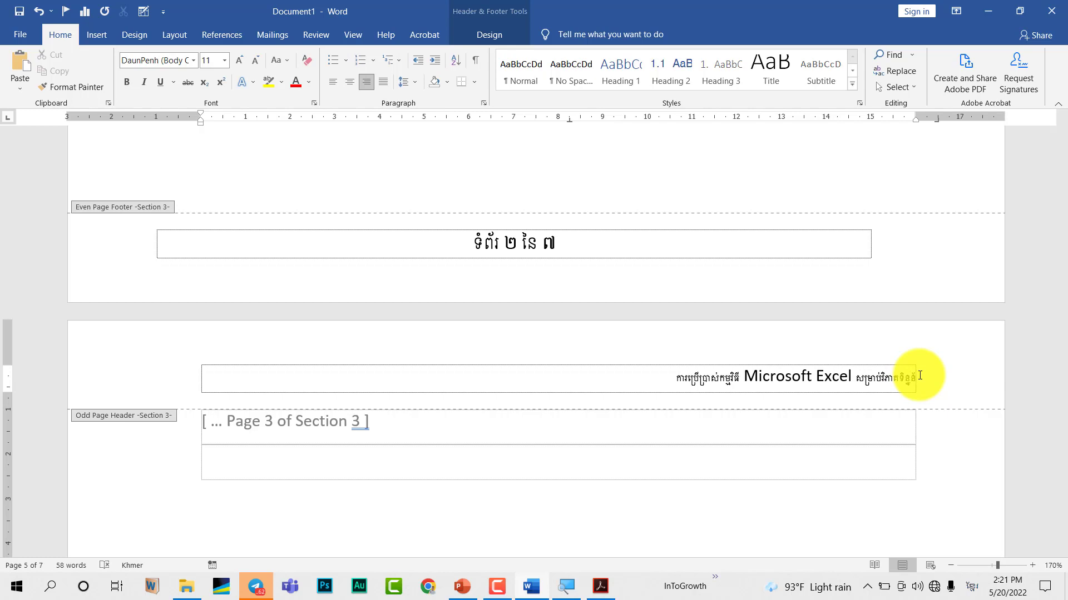
type("័យ")
- Format the Khmer Microsoft Excel title line as Khmer OS Siemreap, size 10
left_click_drag(934, 384, 667, 381)
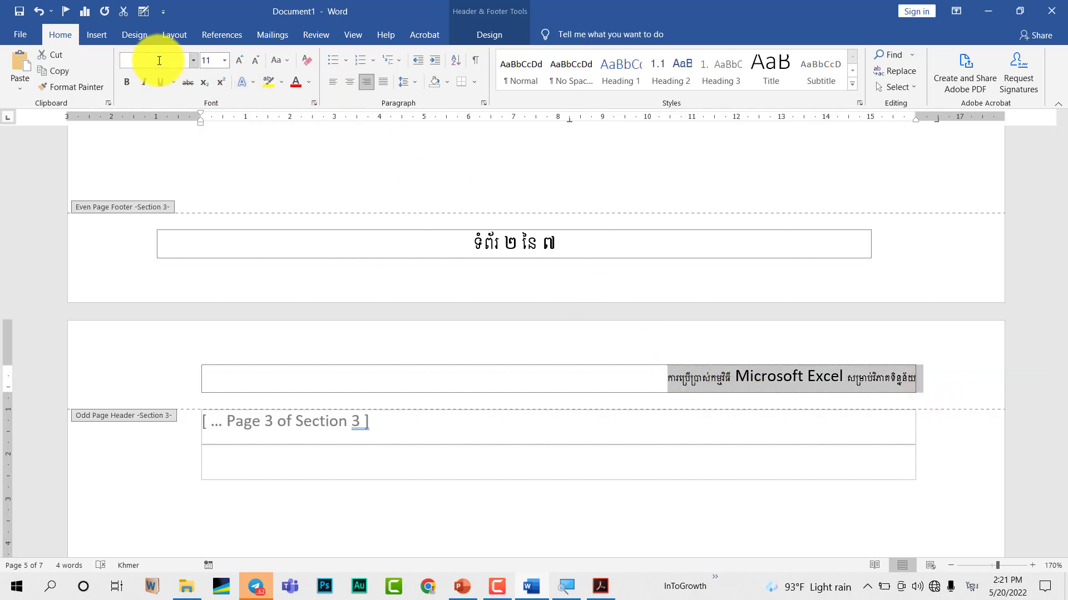
left_click(199, 66)
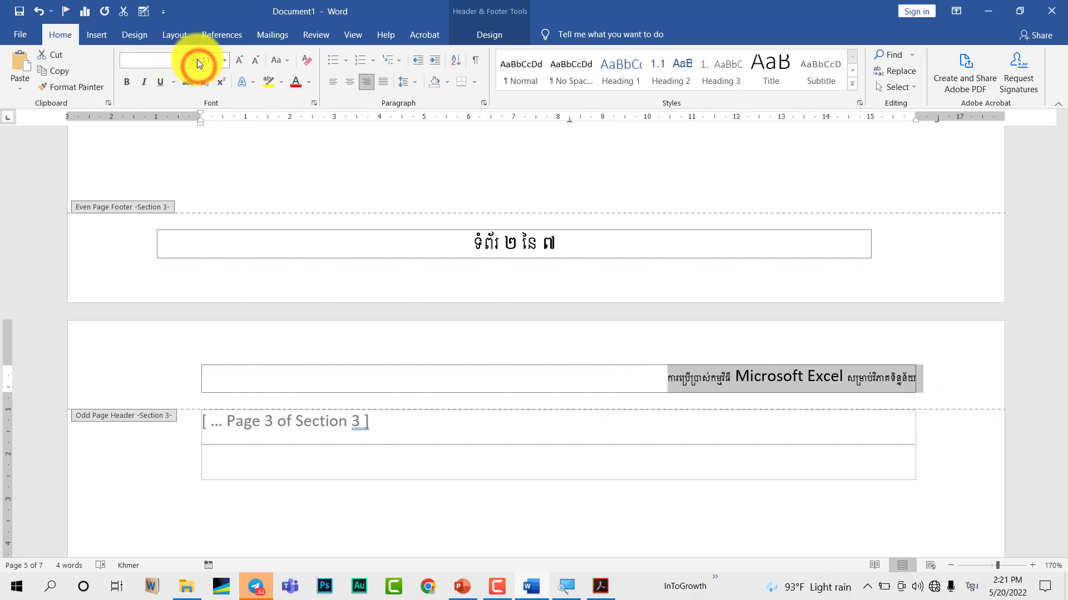
left_click(197, 59)
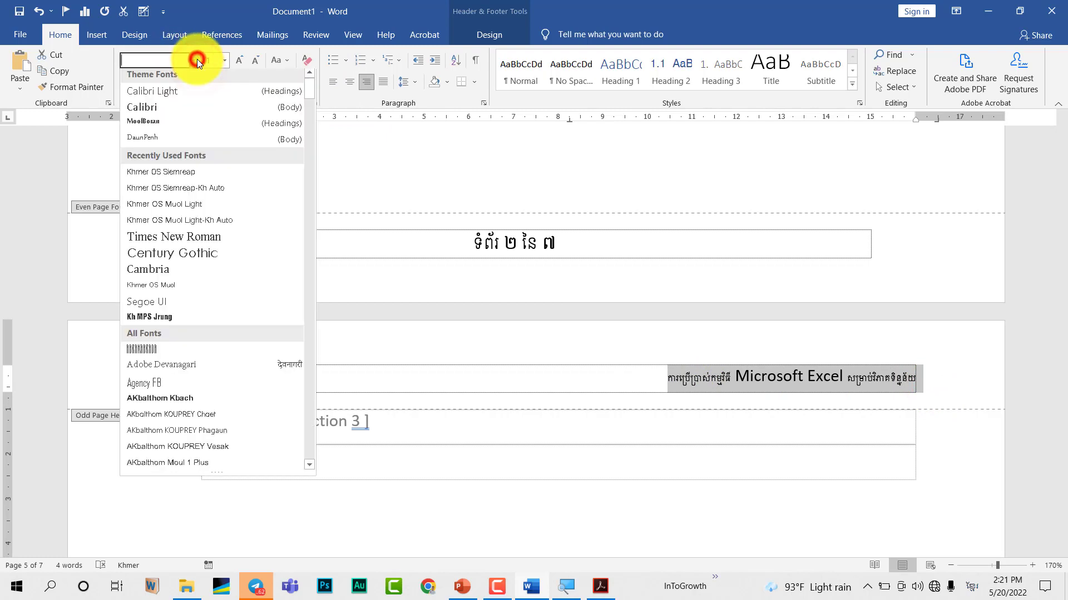
left_click(190, 176)
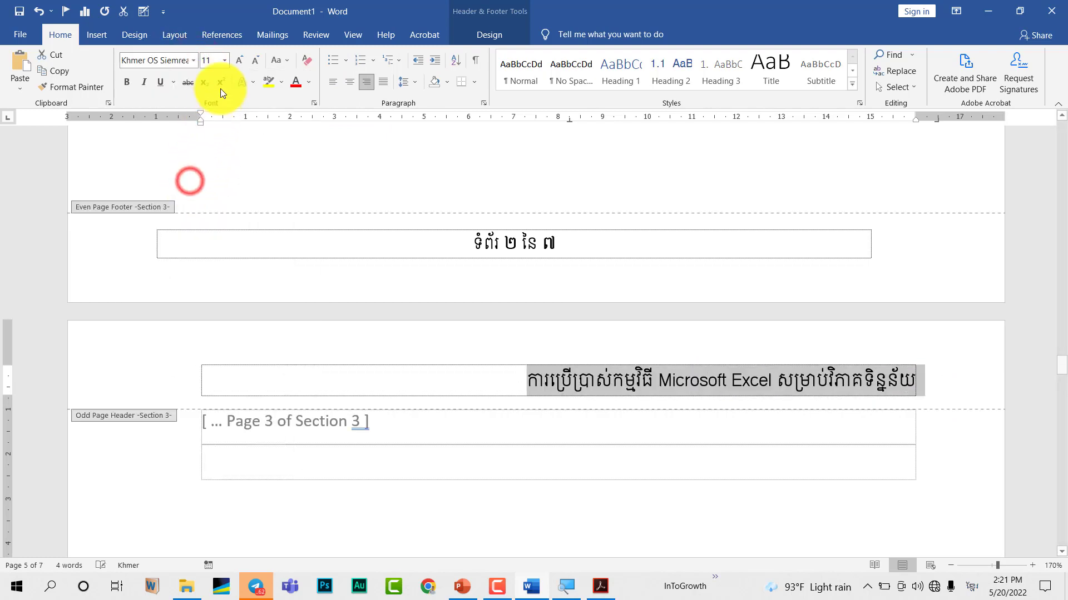
left_click(254, 60)
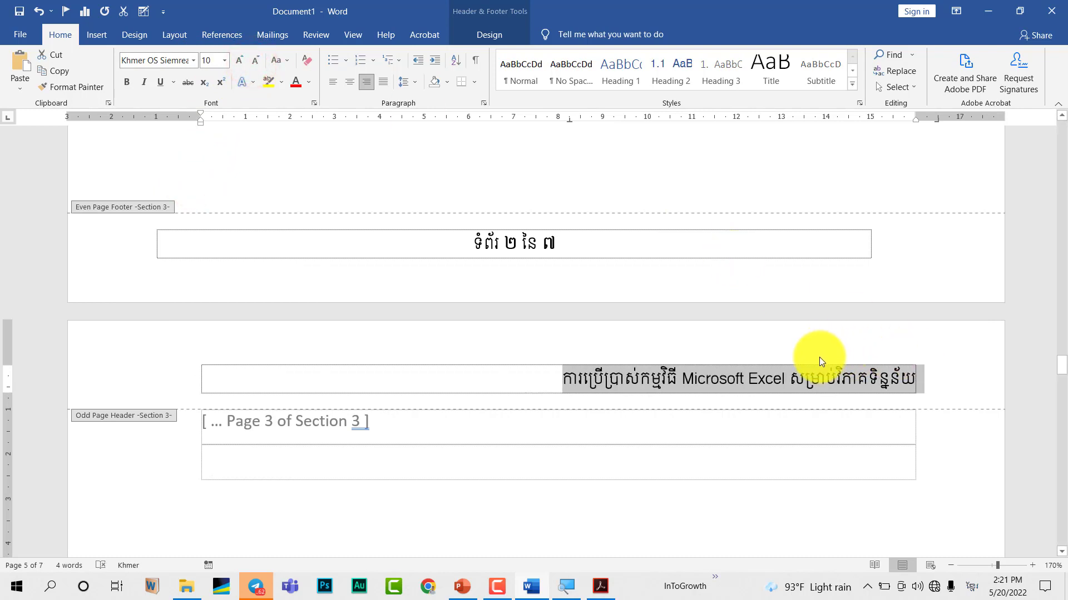
left_click(833, 372)
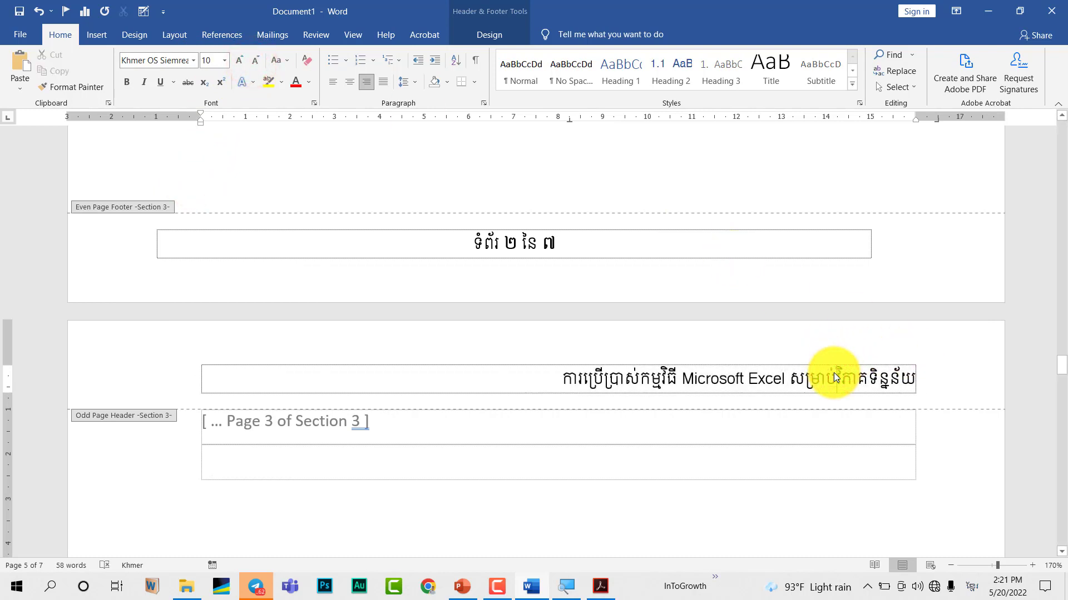
- Add 'ការសិក្សា និង' to the Khmer title in the header
type("សិក្សា")
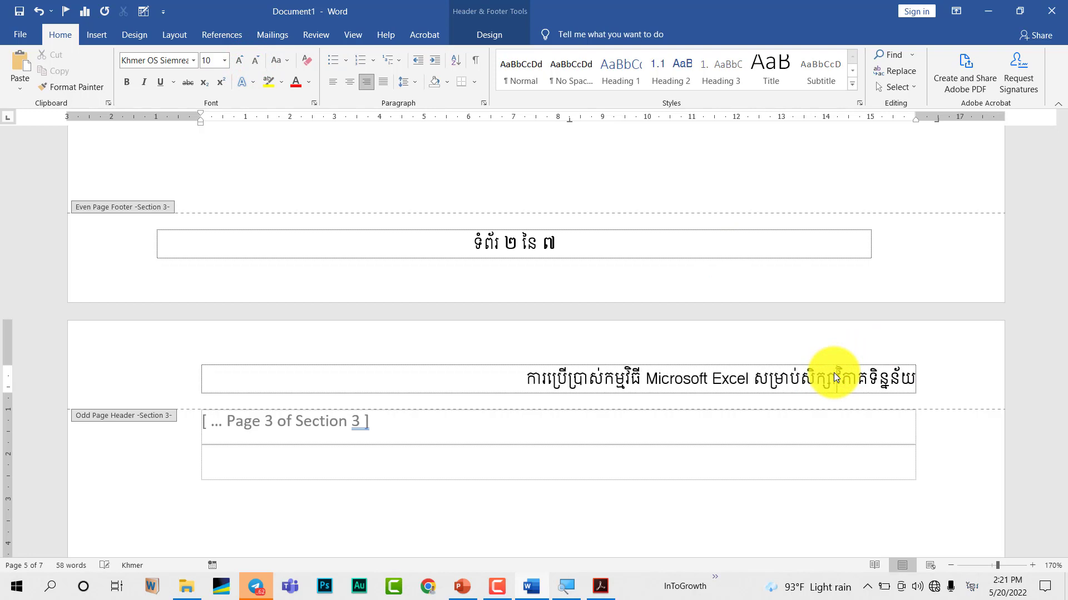
key("BackSpace")
key("BackSpace")
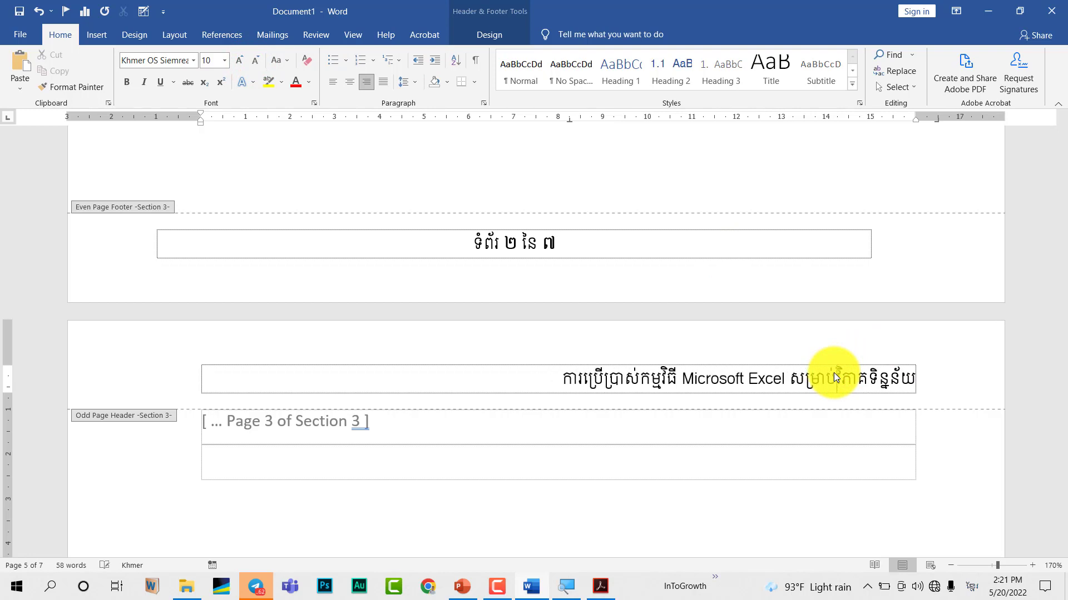
type("ការ")
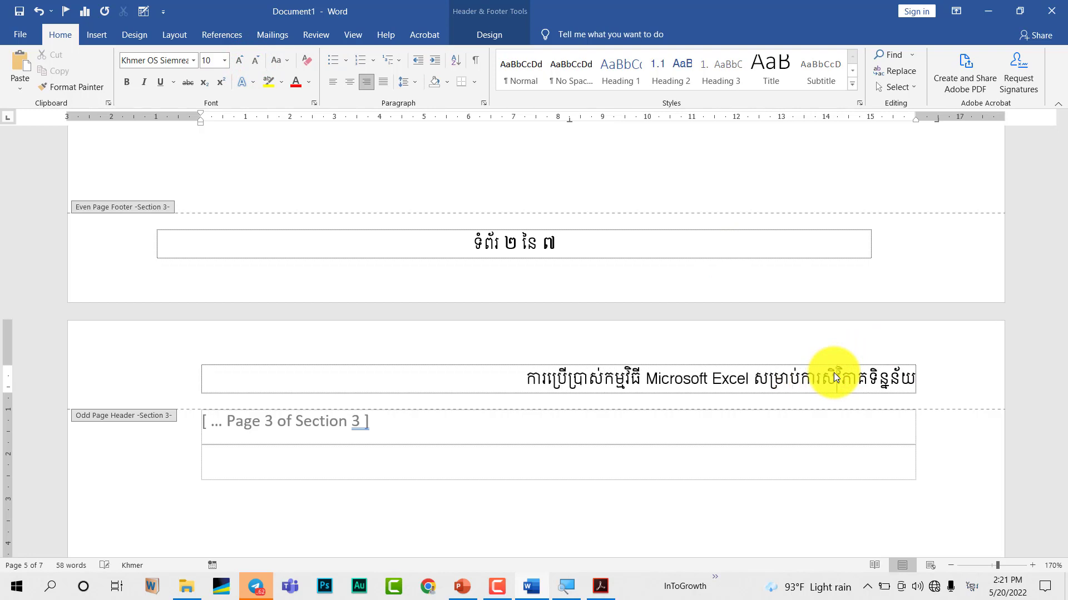
type("សិក្សា")
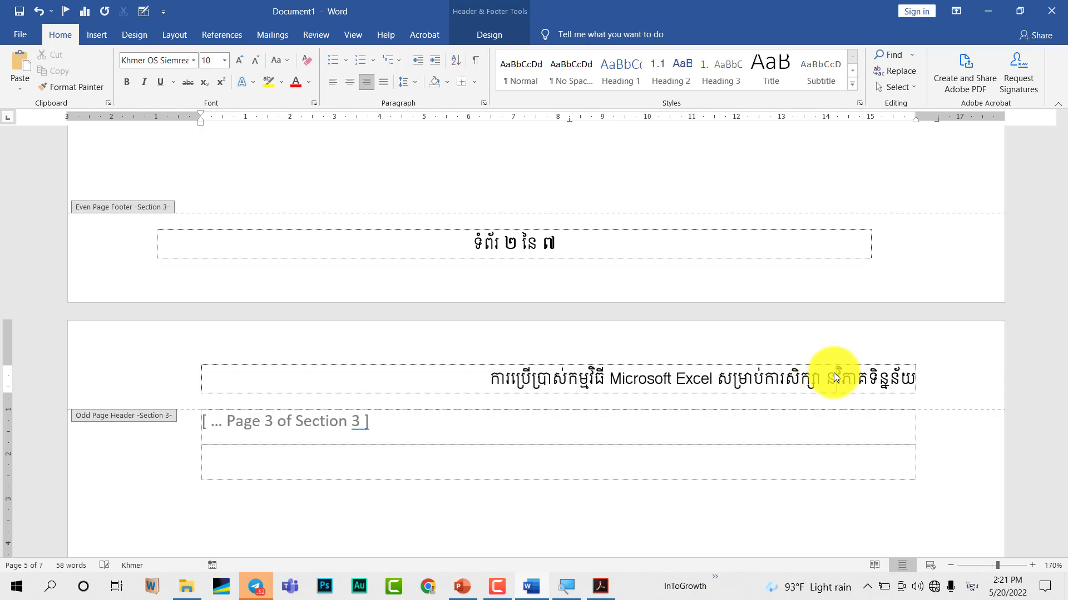
type(" និង")
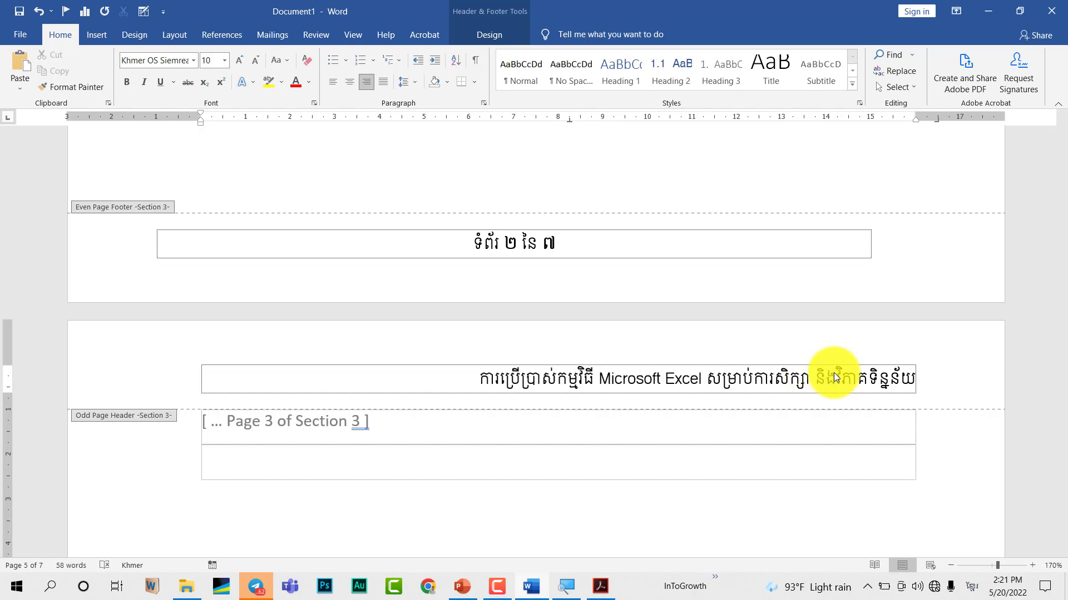
- Select the title box in the even-page header, then return to Section 3's odd-page header
scroll(833, 373, "down", 1)
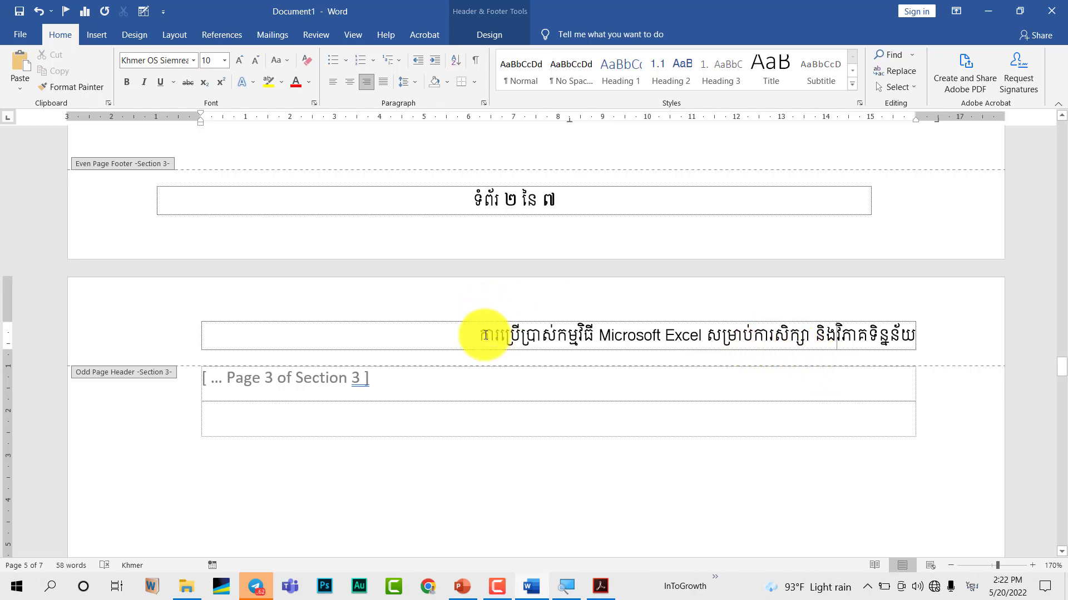
scroll(479, 337, "up", 10)
scroll(481, 342, "up", 5)
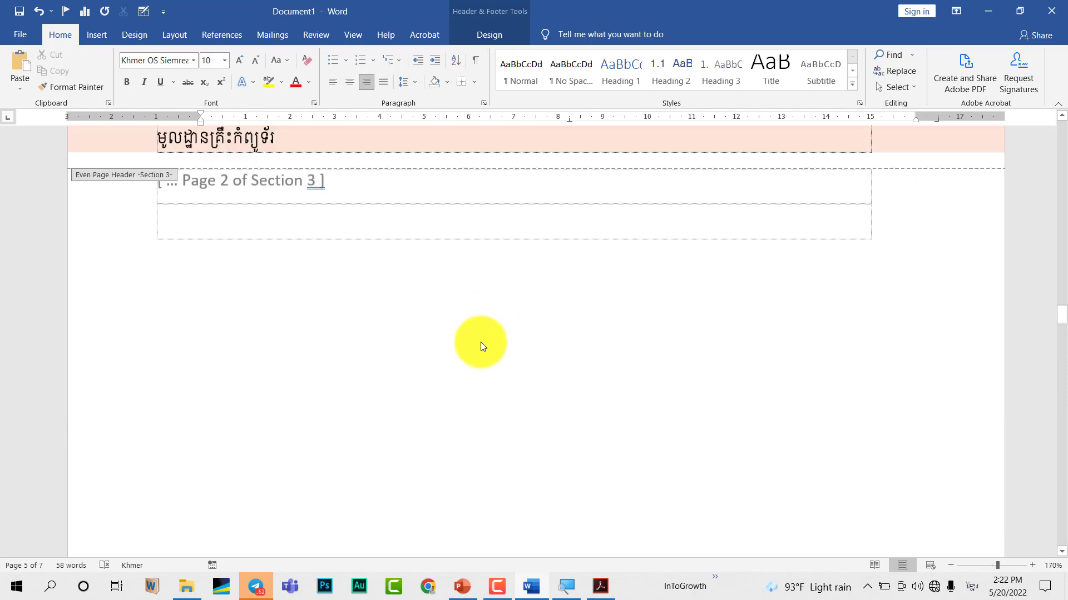
scroll(481, 342, "up", 3)
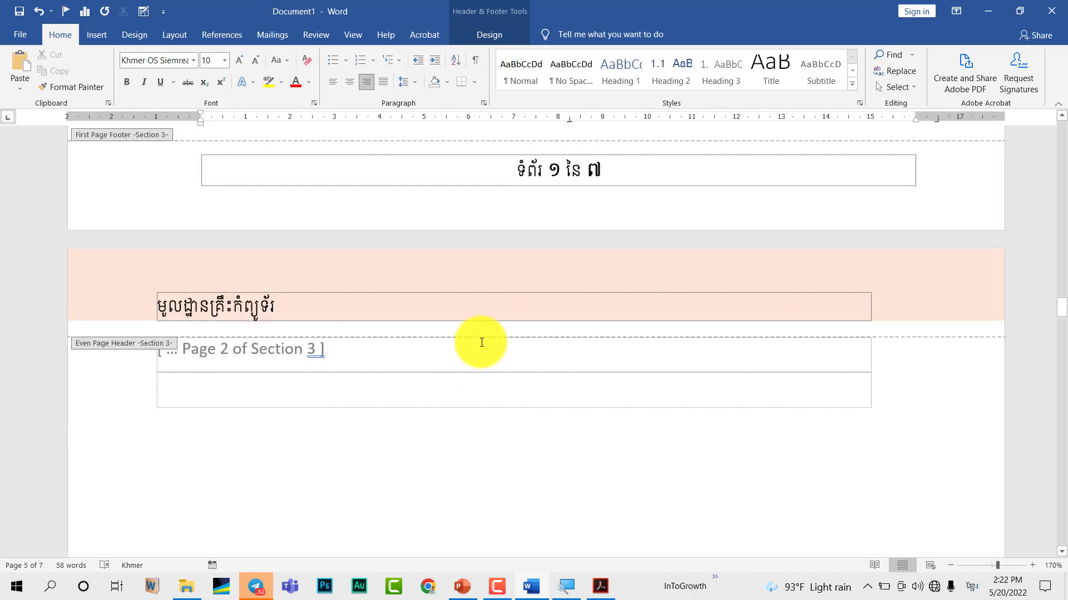
left_click(463, 290)
scroll(484, 378, "down", 10)
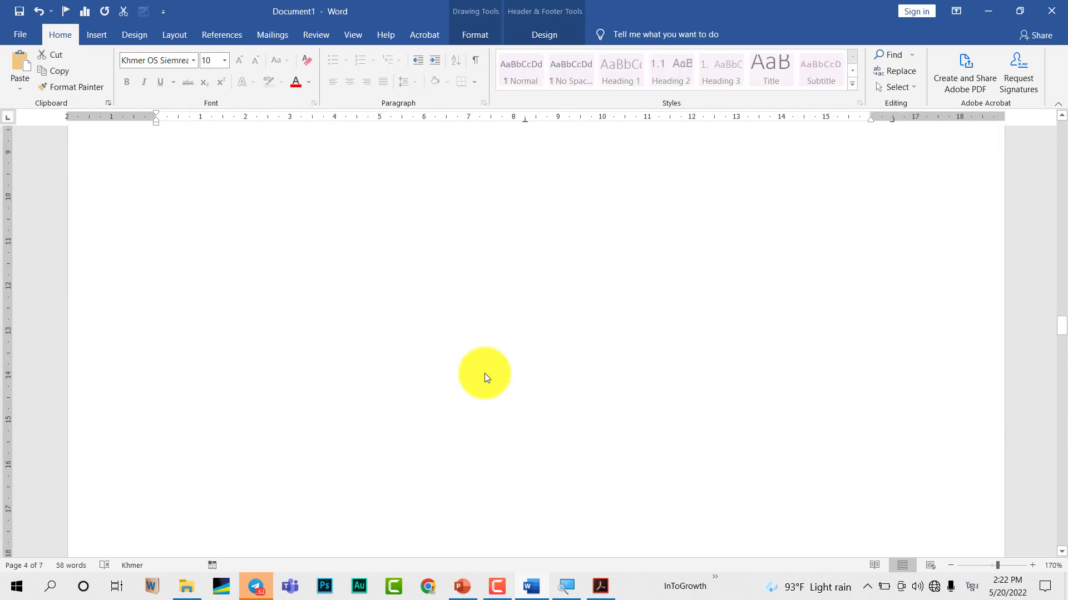
scroll(485, 377, "down", 5)
scroll(484, 377, "down", 3)
scroll(485, 373, "down", 2)
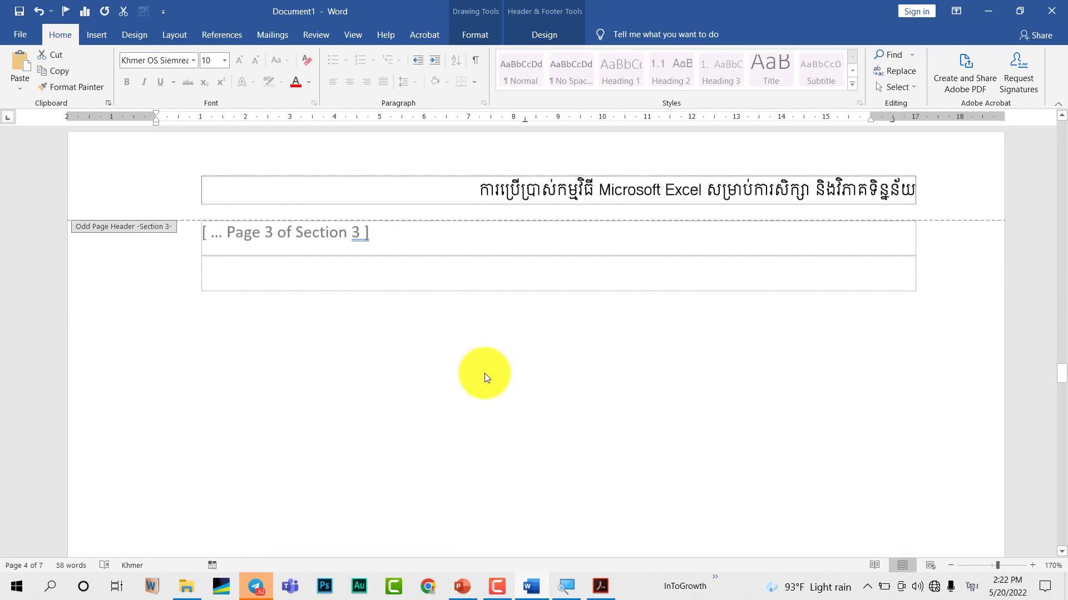
scroll(485, 372, "up", 2)
- Paste a copy of the title text box into the page 5 header and move it up
left_click(481, 244)
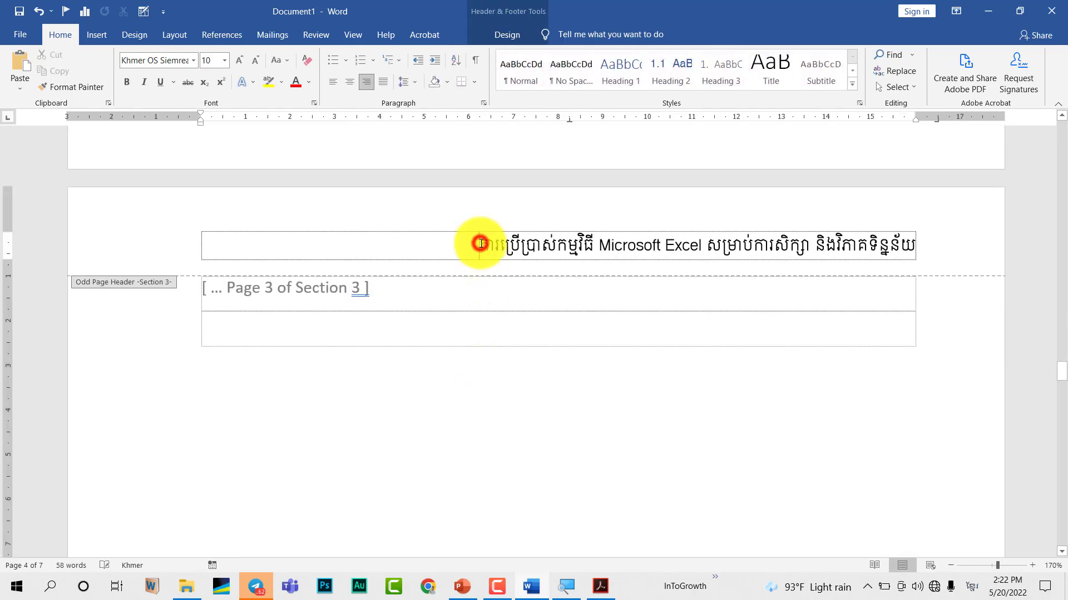
key("ctrl+v")
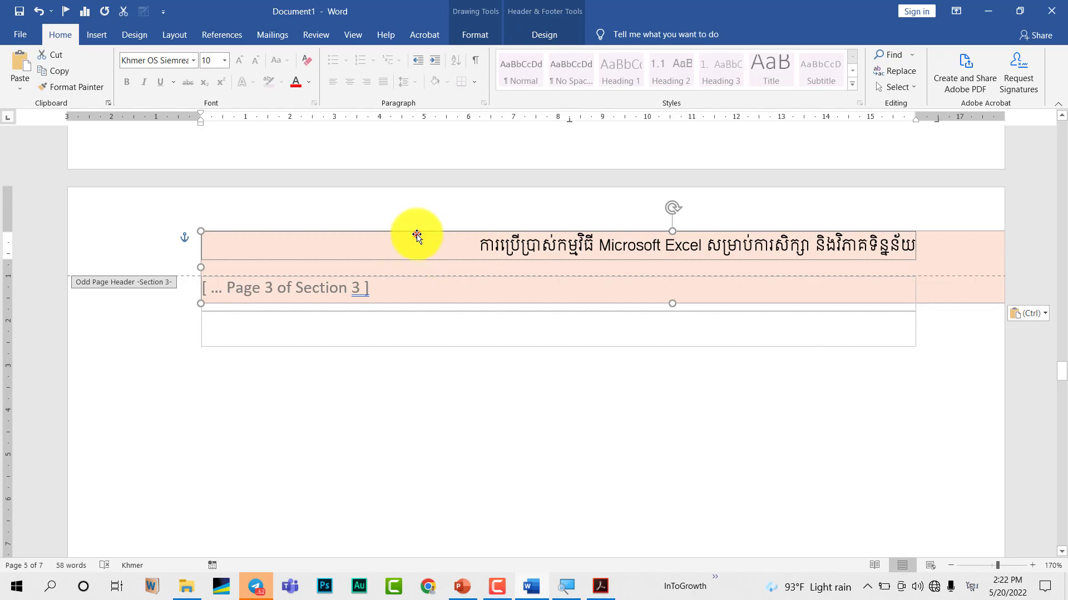
left_click_drag(417, 236, 289, 181)
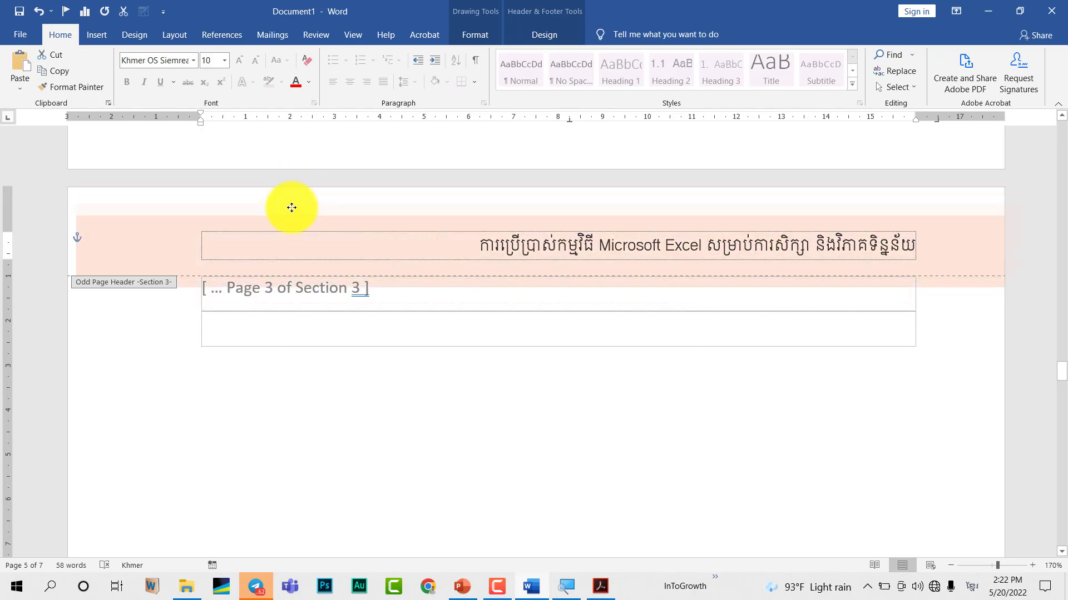
- Fine-tune the title box's position at the top of the Section 4 header on page 7
scroll(281, 200, "down", 10)
scroll(282, 208, "down", 5)
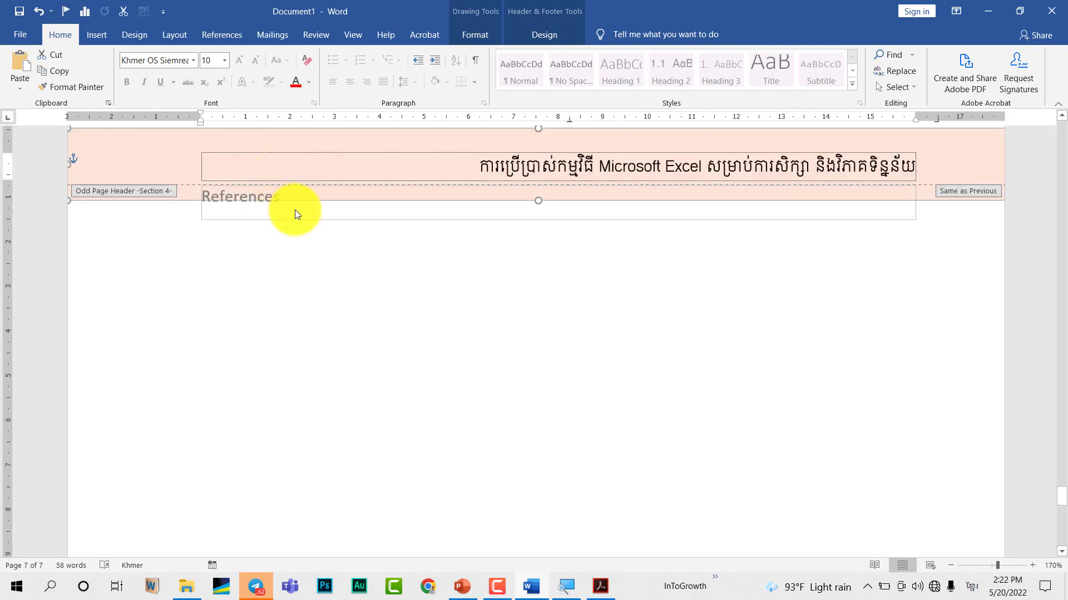
scroll(300, 237, "up", 3)
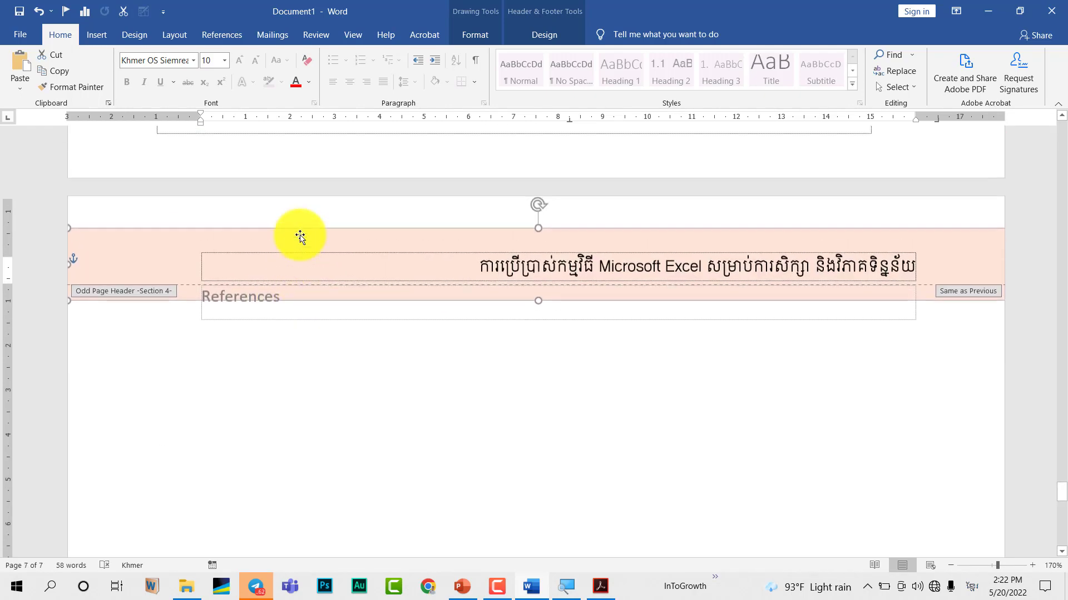
left_click(289, 236)
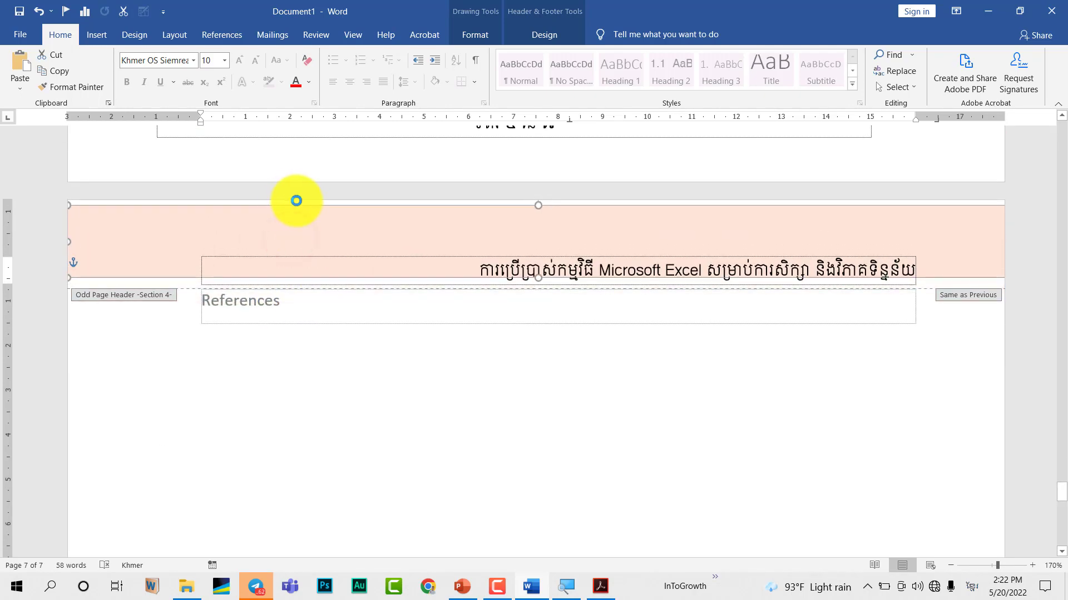
left_click_drag(289, 203, 289, 214)
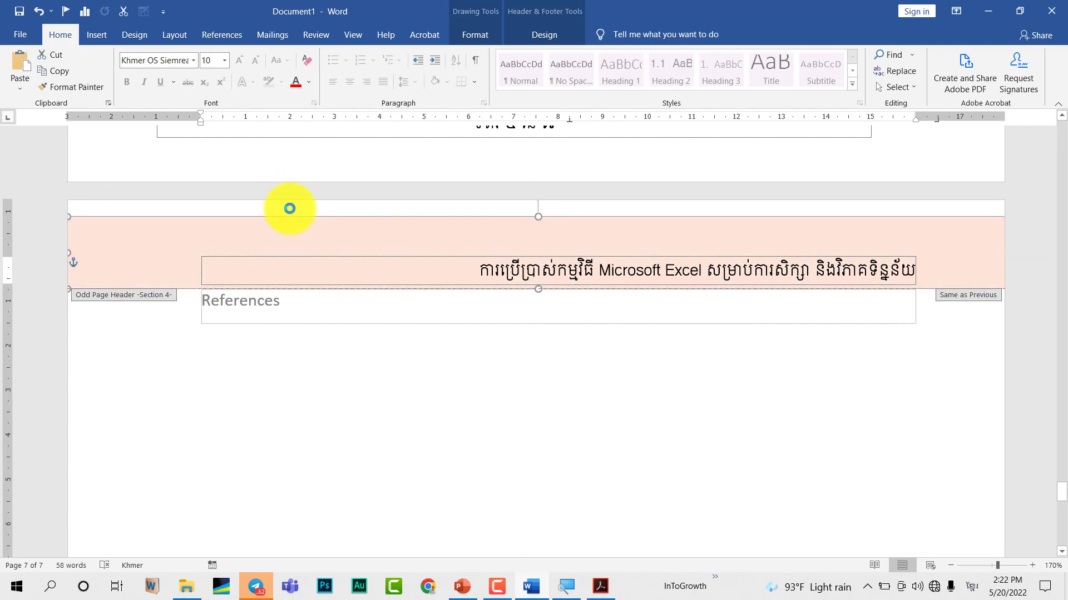
key("Down")
key("Down")
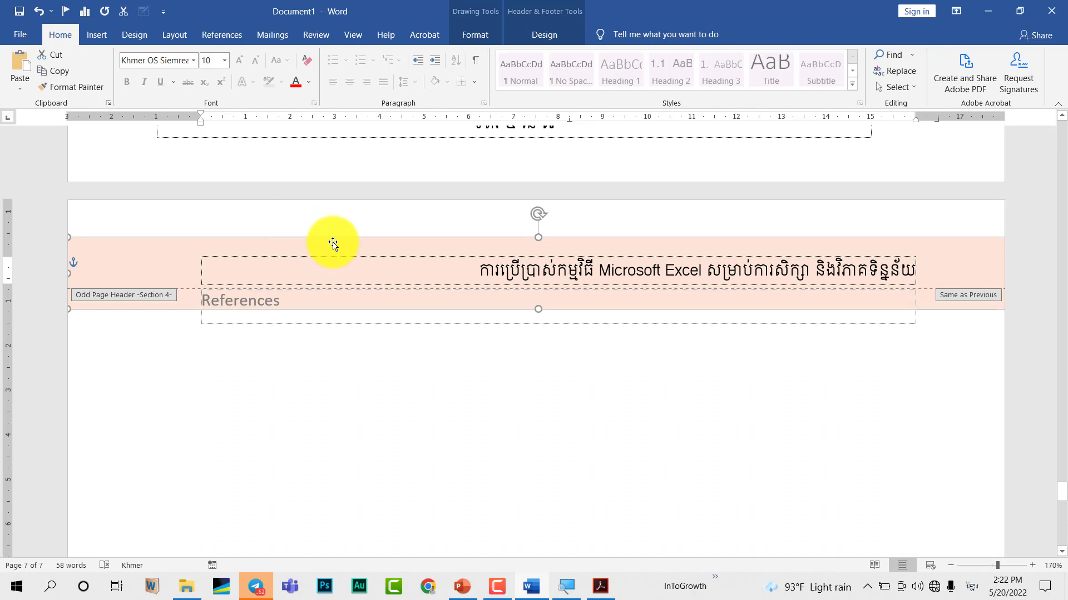
mouse_move(332, 243)
left_mouse_down()
mouse_move(338, 206)
mouse_move(345, 231)
mouse_move(338, 223)
left_mouse_up()
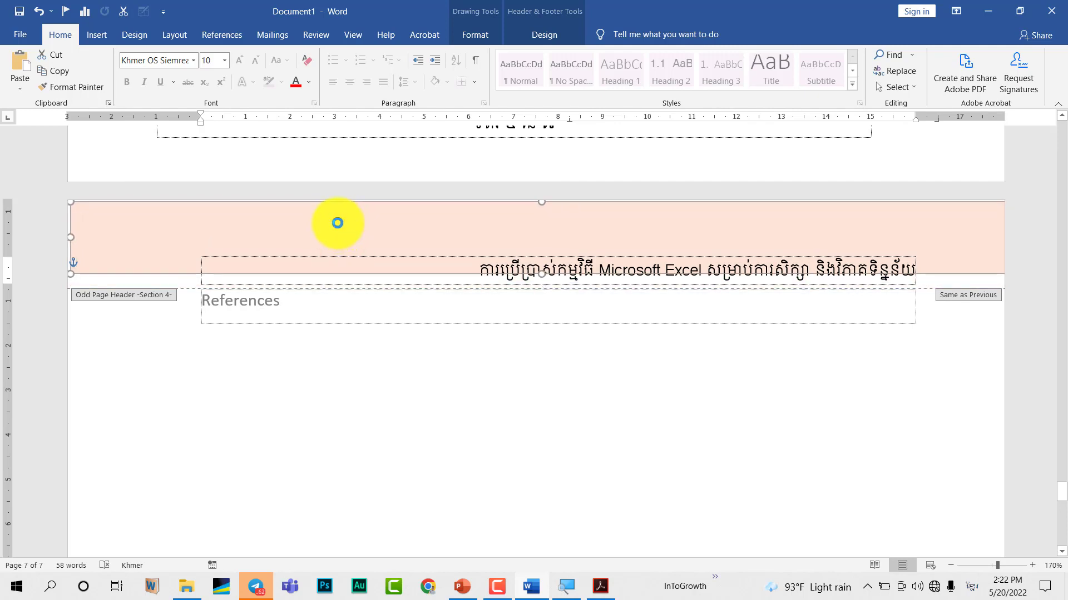
left_click_drag(343, 230, 339, 216)
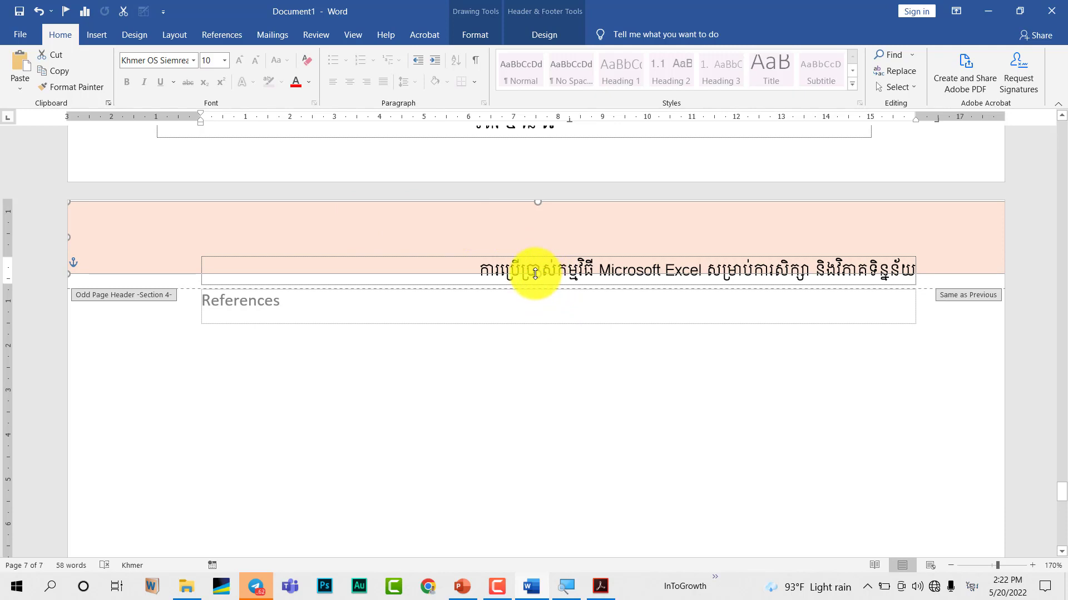
left_click_drag(536, 275, 539, 278)
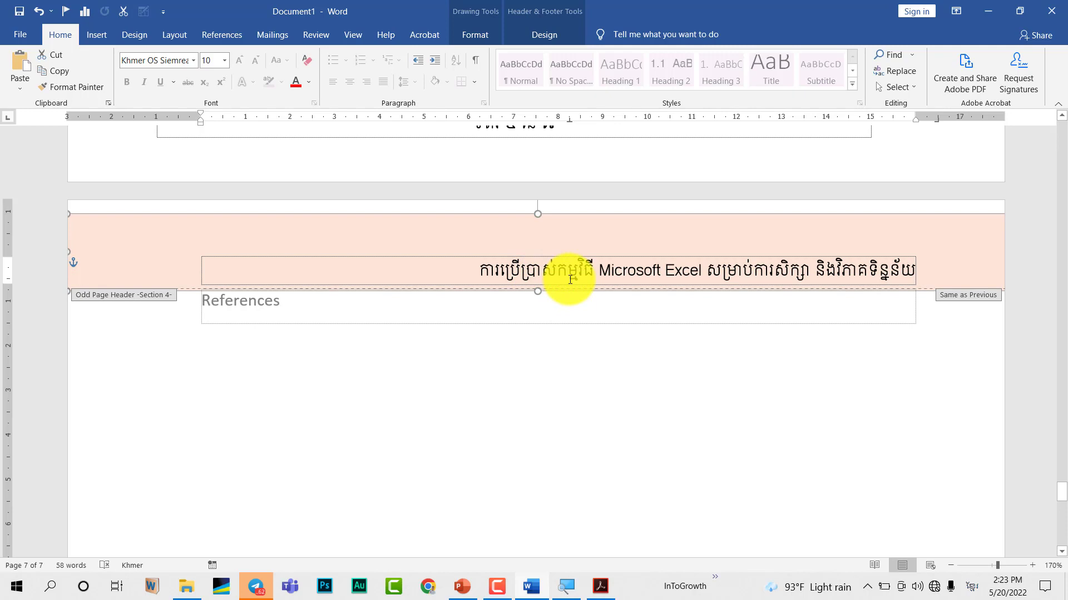
left_click_drag(563, 229, 560, 204)
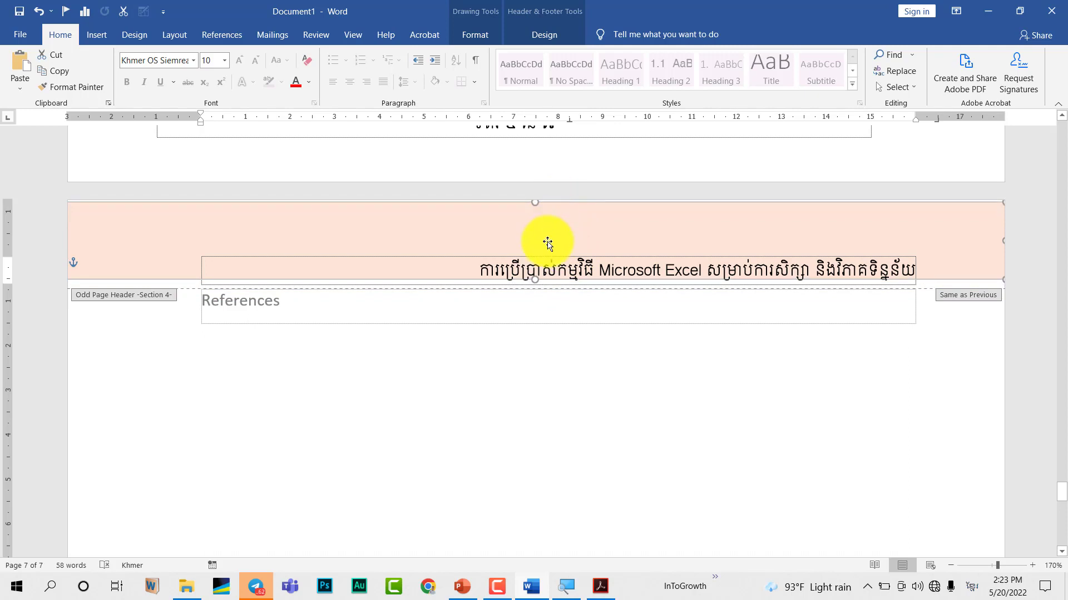
left_click_drag(539, 282, 539, 277)
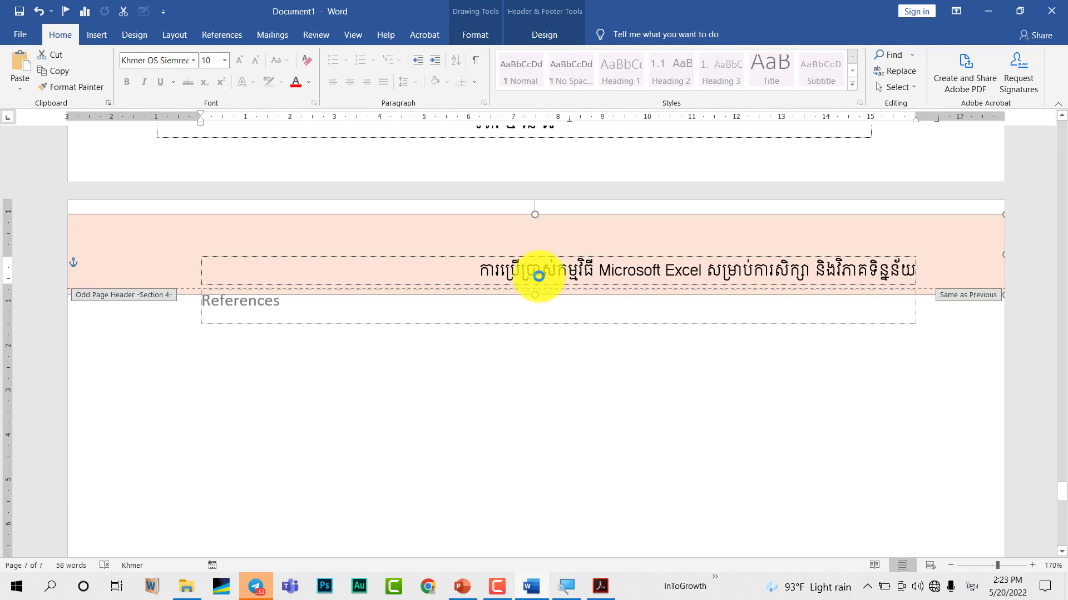
left_click_drag(537, 277, 537, 276)
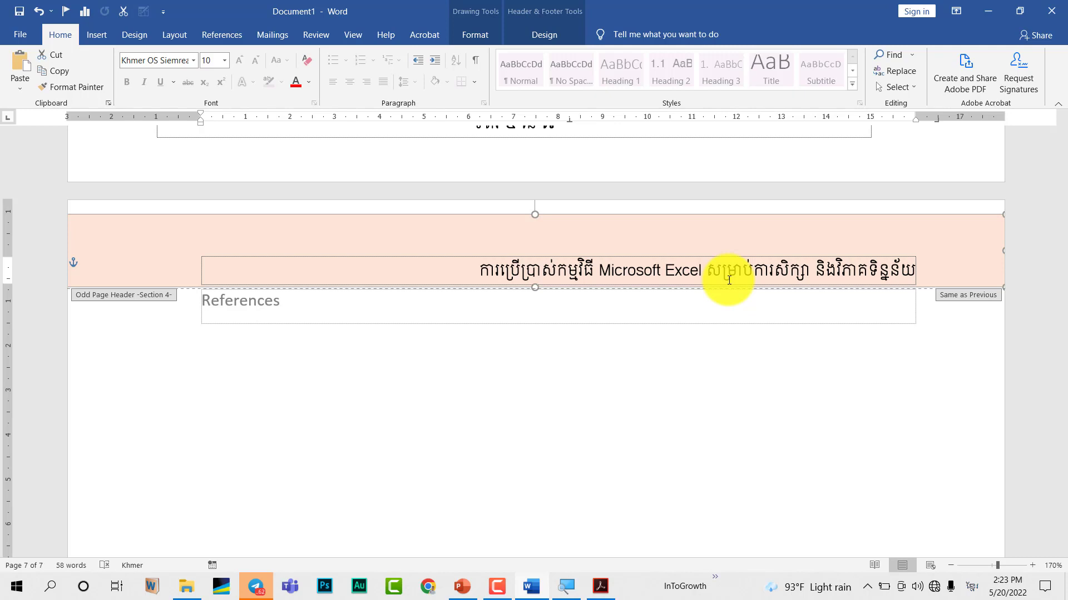
- Set Header from Top and Footer from Bottom to 1 cm, then nudge the title box up
left_click(728, 280)
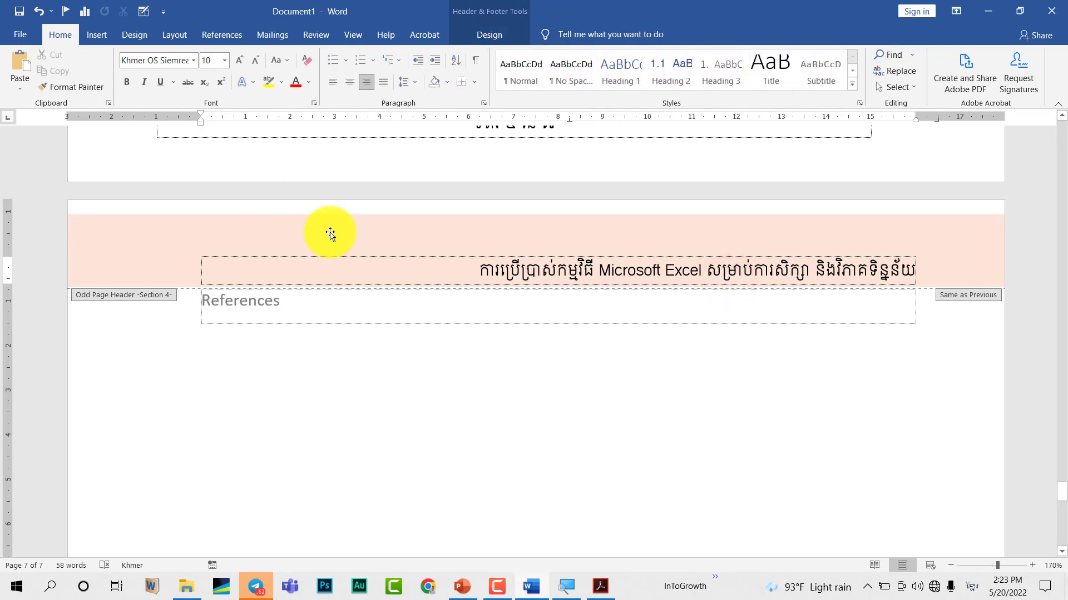
left_click(468, 222)
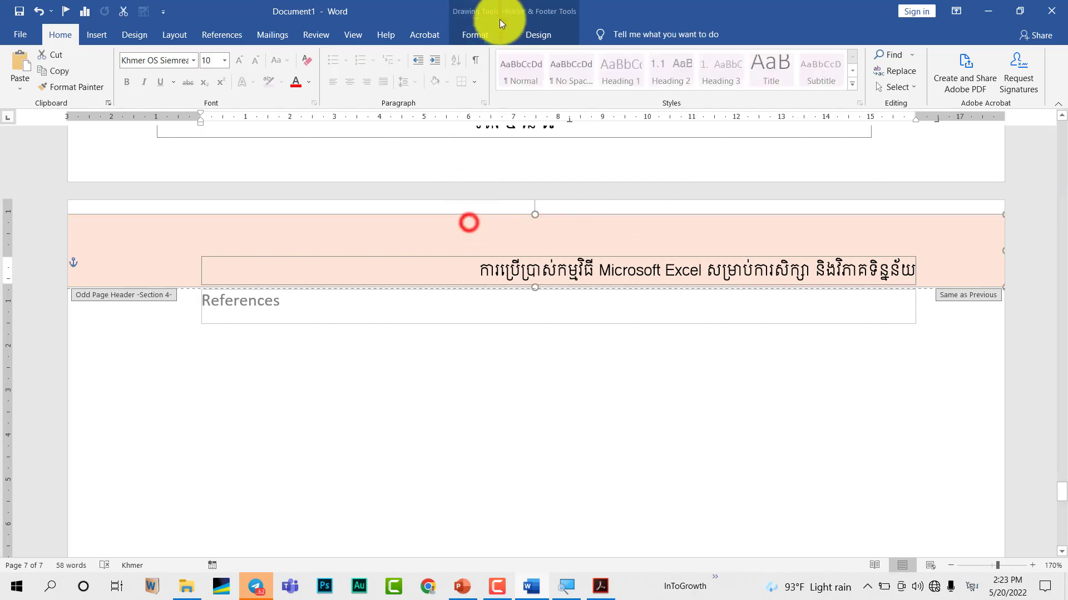
left_click(542, 34)
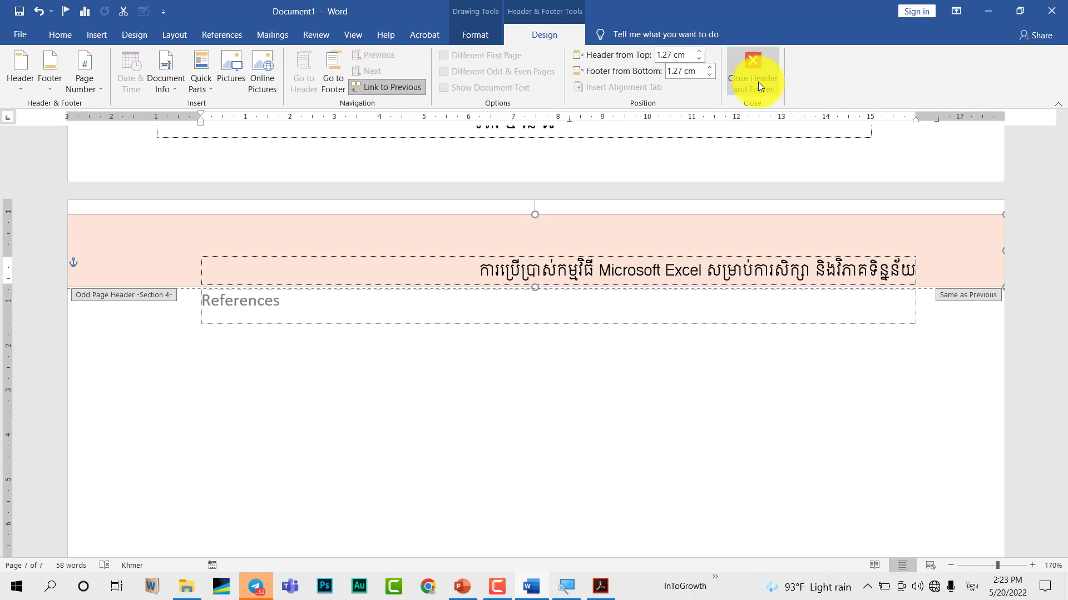
left_click(706, 75)
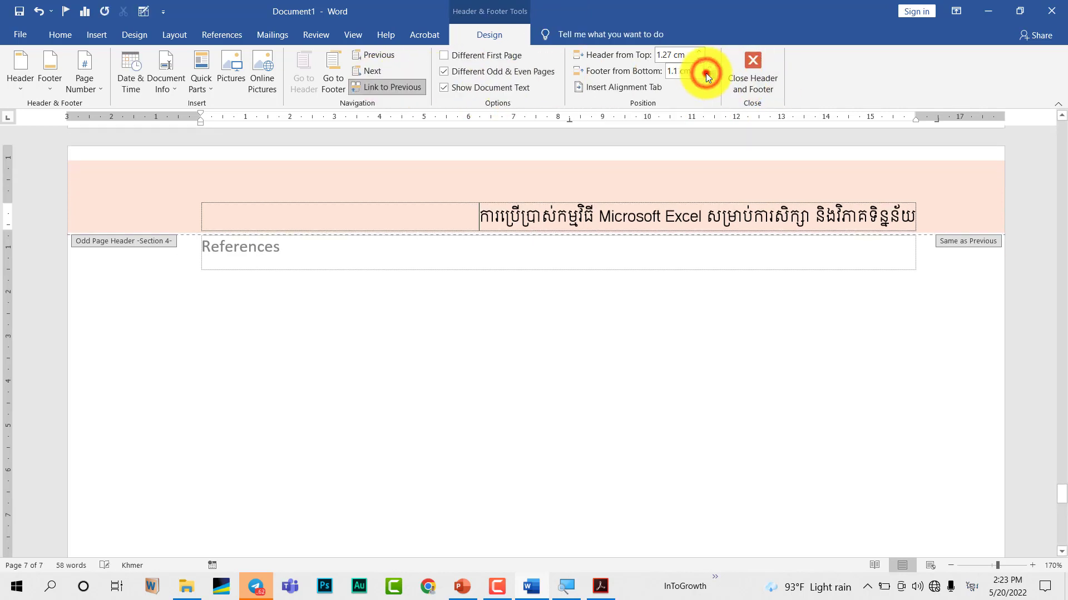
left_click(709, 80)
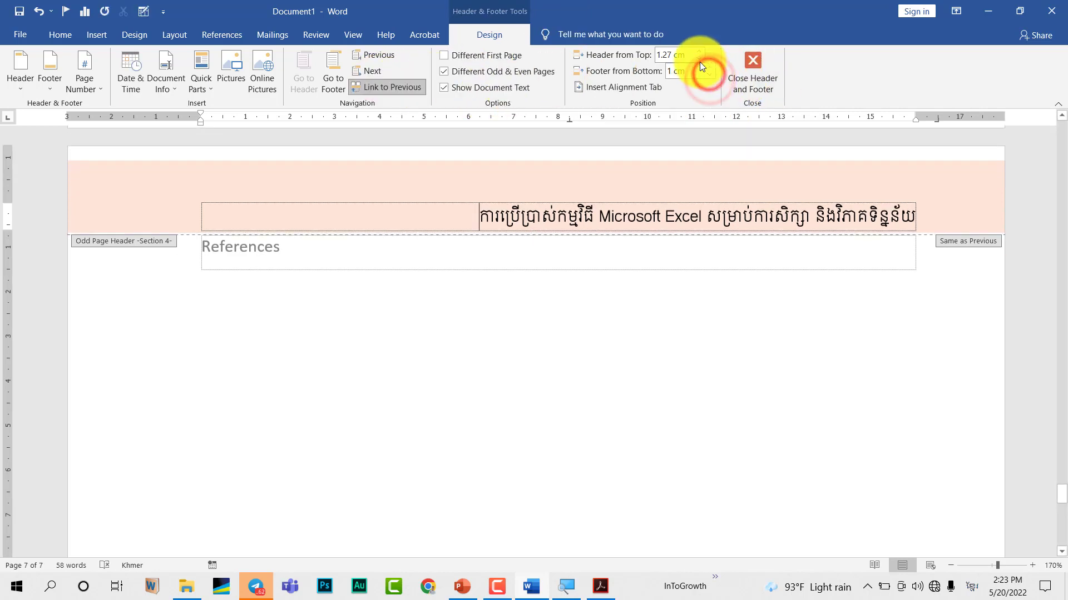
left_click(700, 61)
left_click(698, 61)
left_click(698, 61)
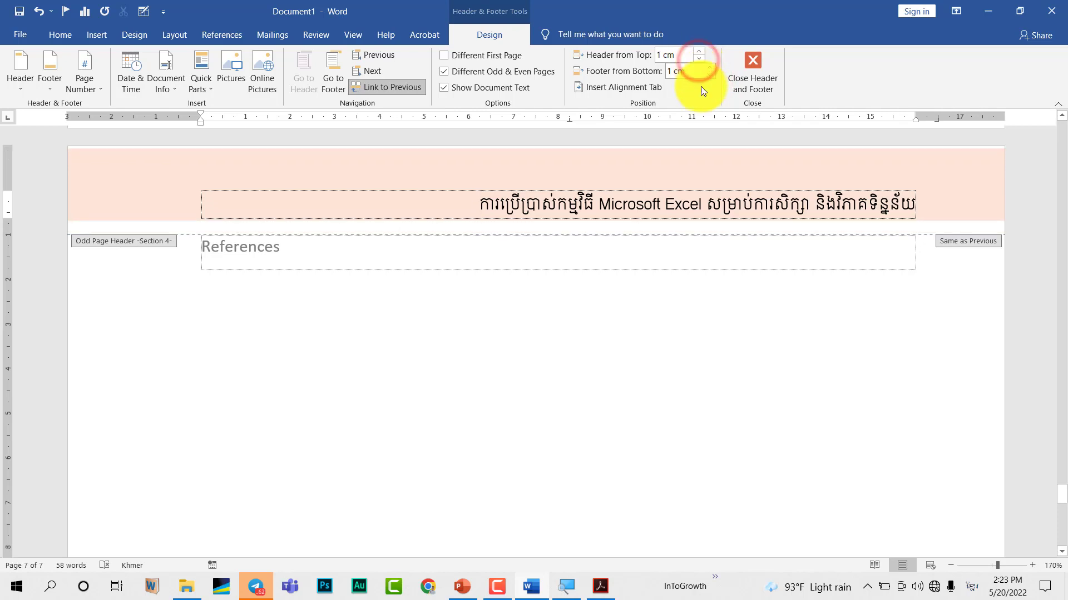
left_click(769, 177)
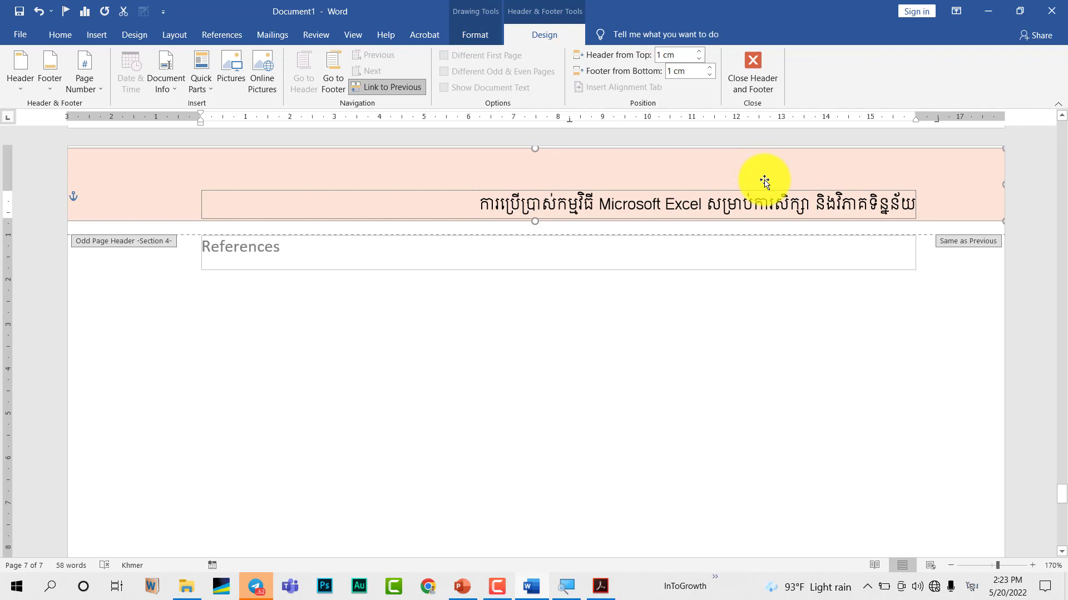
key("Up")
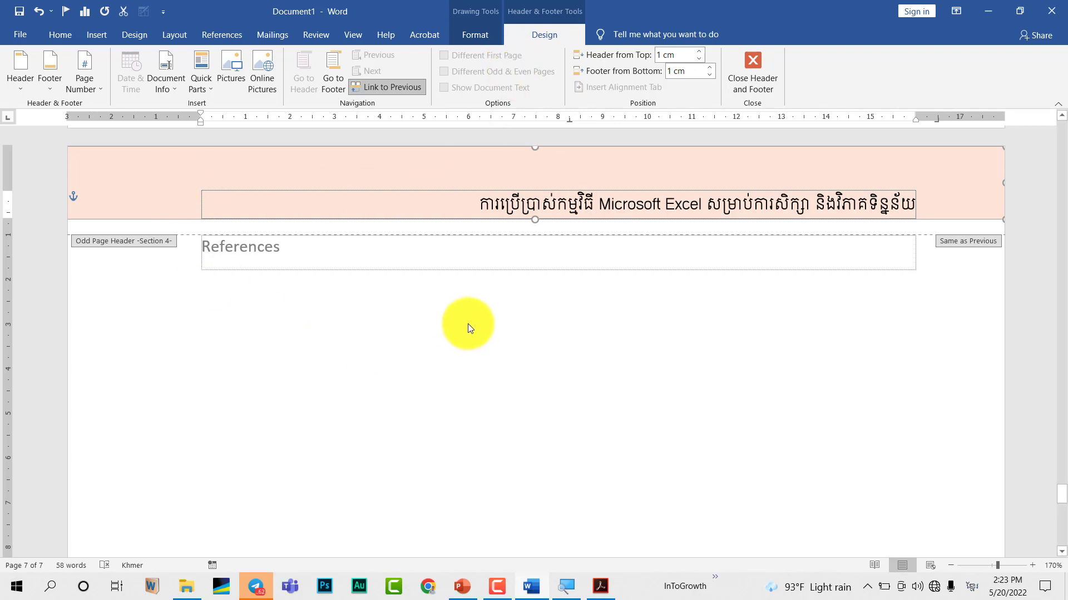
- Unlink the Section 4 footer from the previous section, then undo the change
scroll(473, 323, "down", 10)
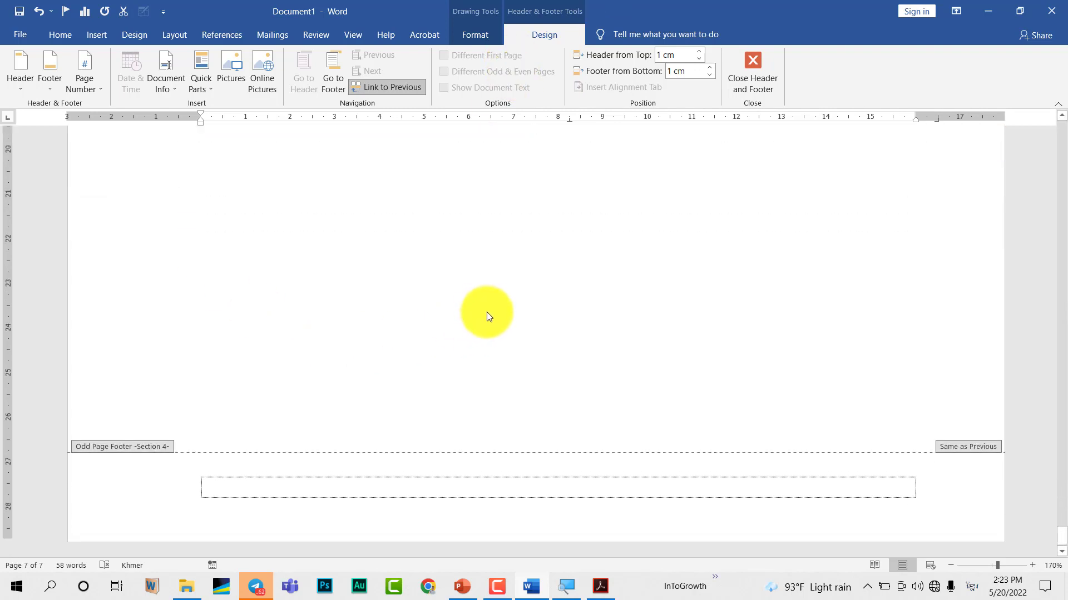
left_click(436, 483)
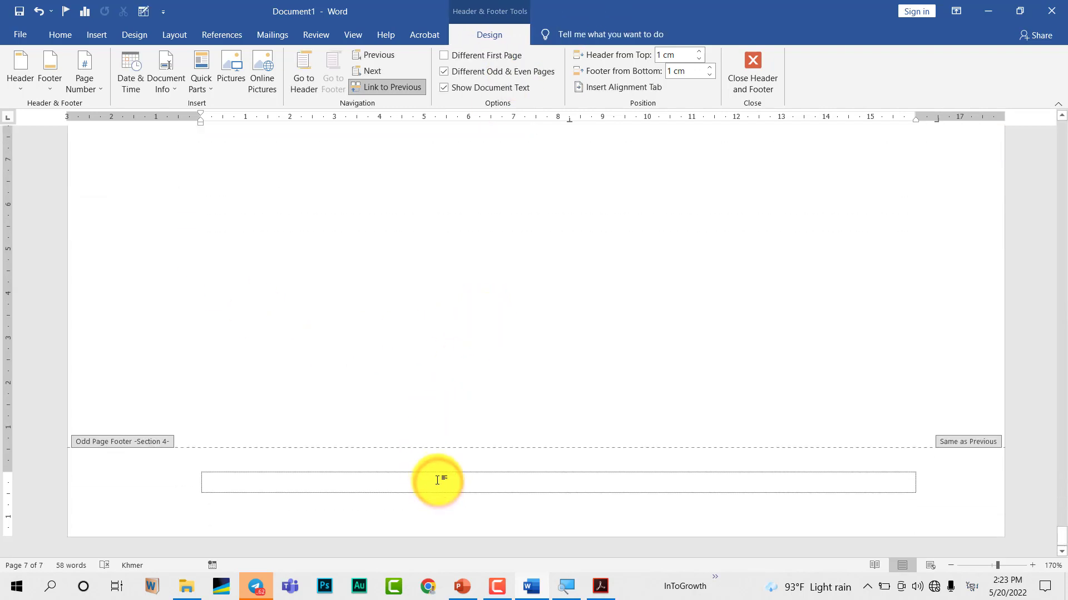
left_click(388, 87)
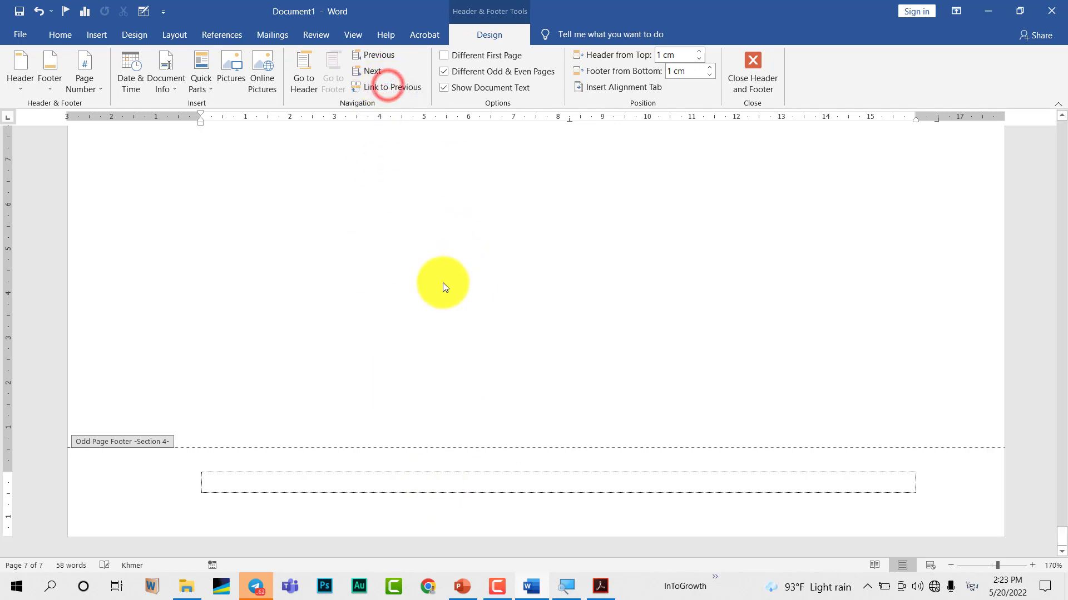
left_click(314, 482)
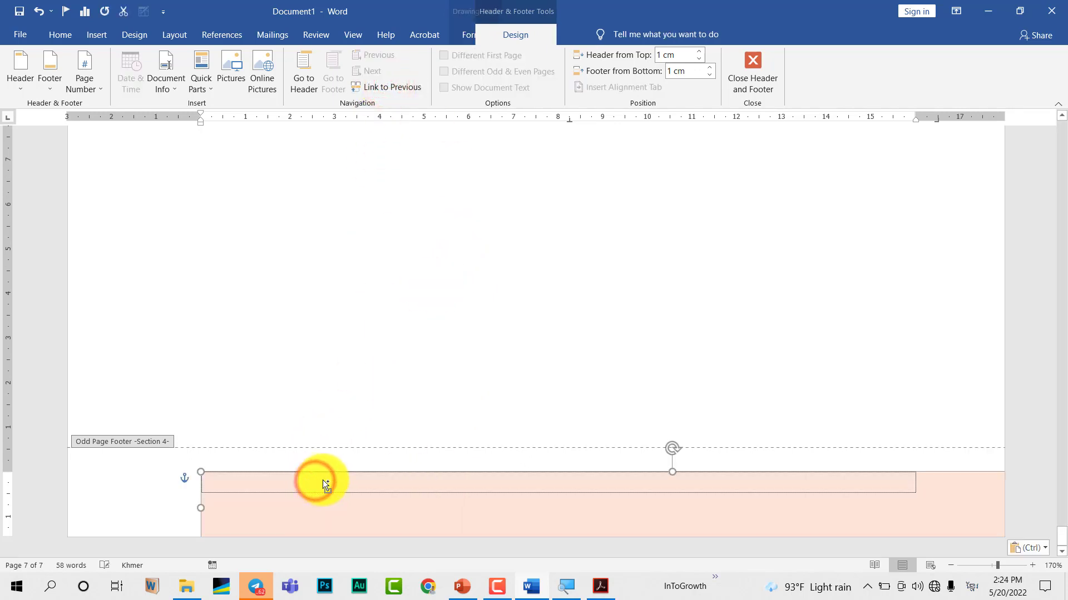
key("ctrl+z")
- Paste the Khmer page number 'ទំព័រ ៥ នៃ ៧' into the Section 4 odd-page footer as one line
scroll(427, 398, "up", 5)
scroll(427, 397, "up", 5)
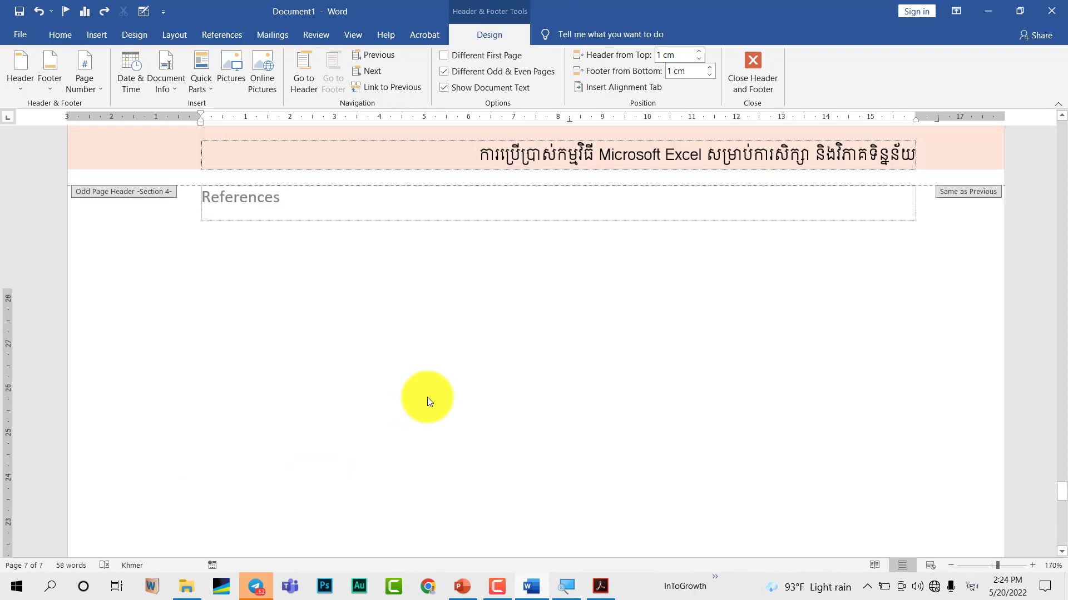
scroll(427, 398, "up", 5)
left_click_drag(591, 441, 446, 445)
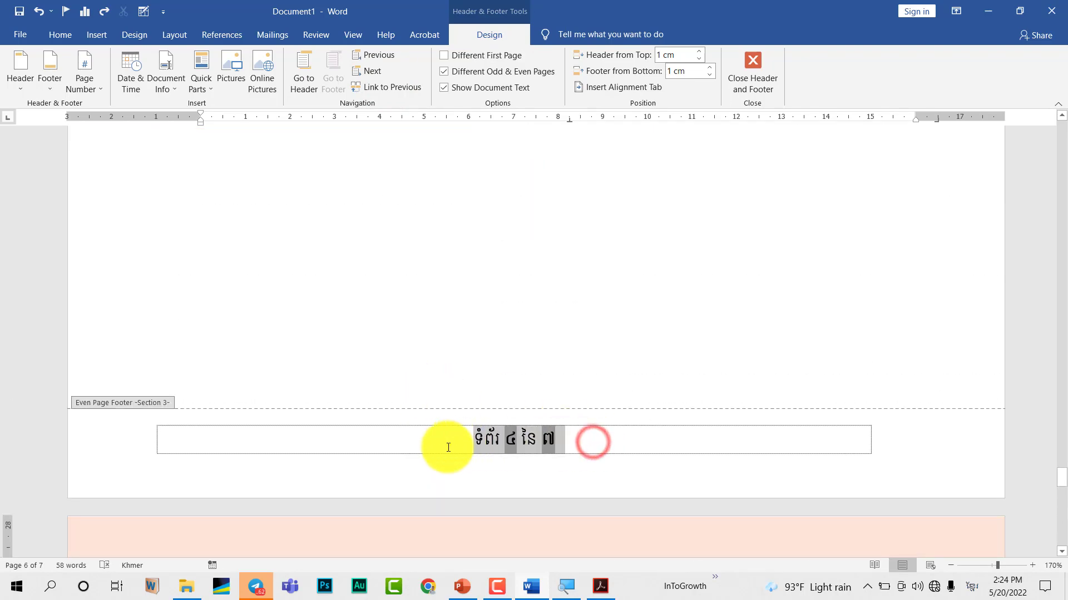
scroll(403, 413, "down", 1)
scroll(403, 412, "down", 5)
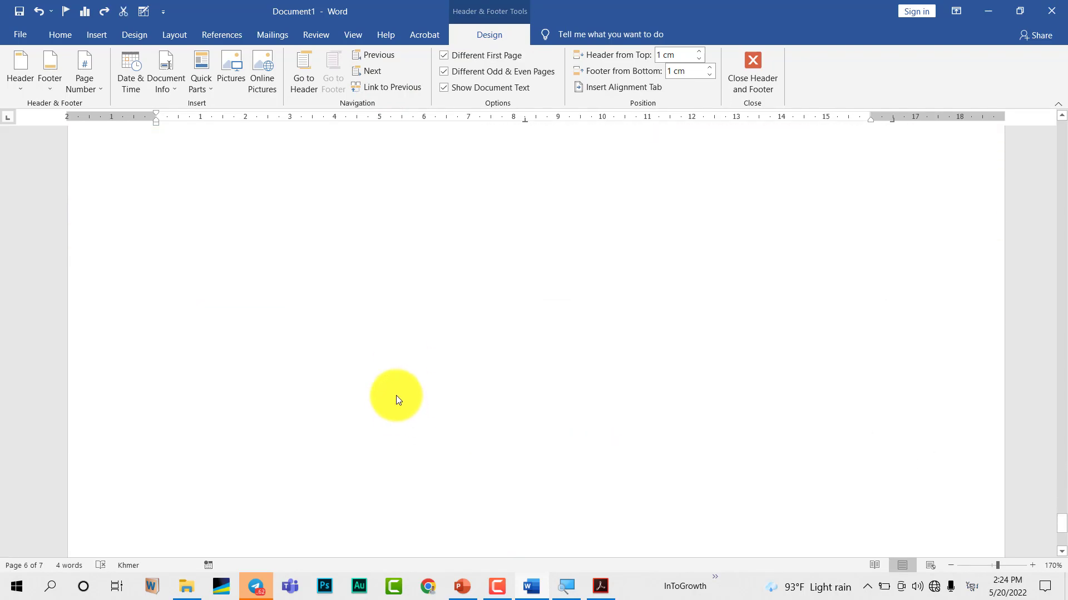
scroll(395, 397, "down", 2)
scroll(396, 397, "down", 1)
left_click(258, 481)
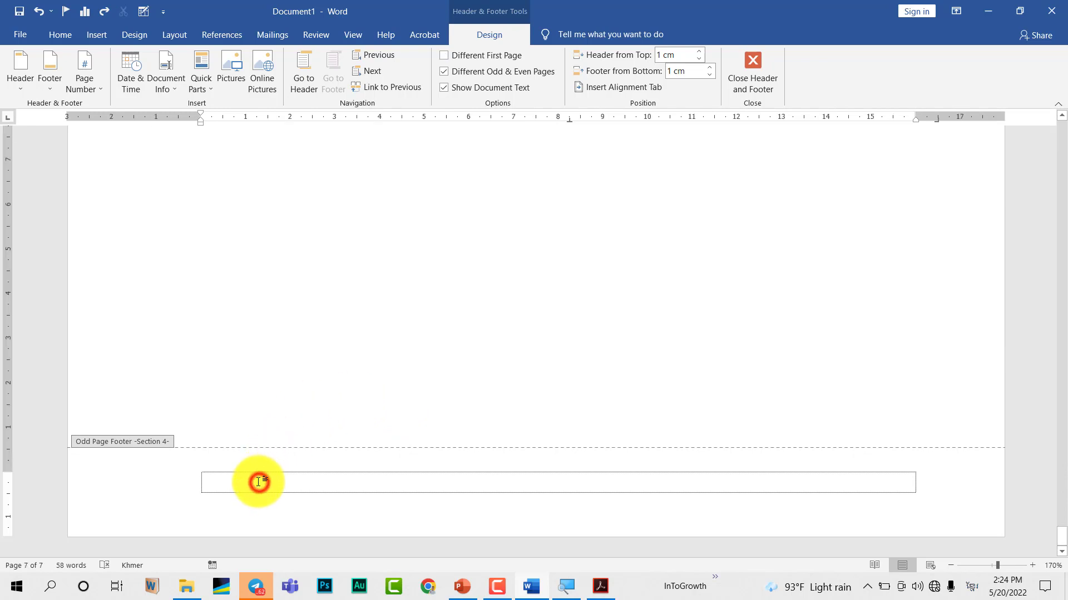
type("ទំព័រ ៥ នៃ ៧")
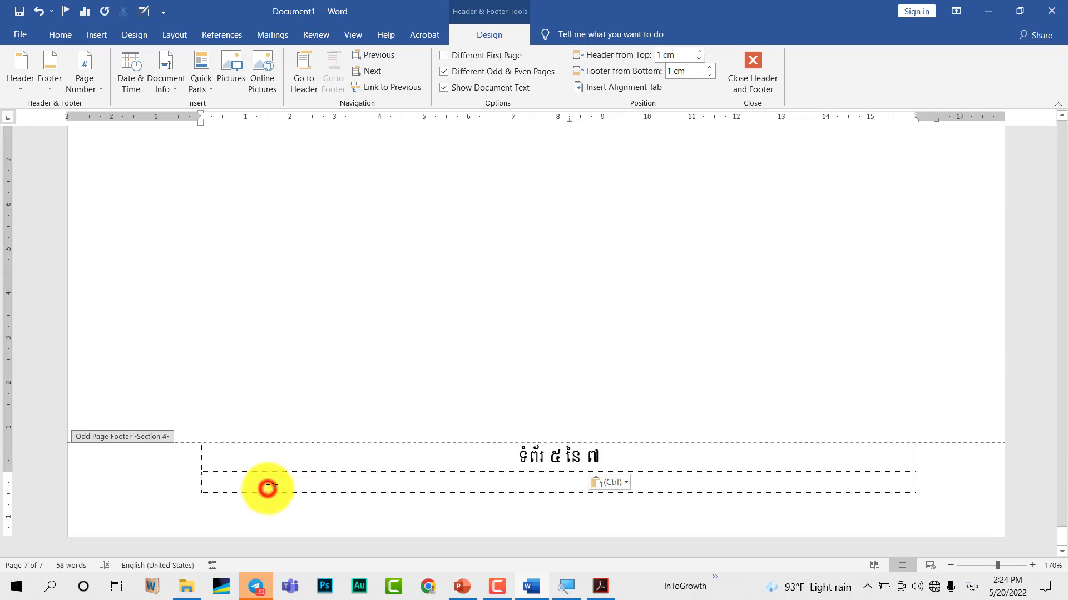
key("BackSpace")
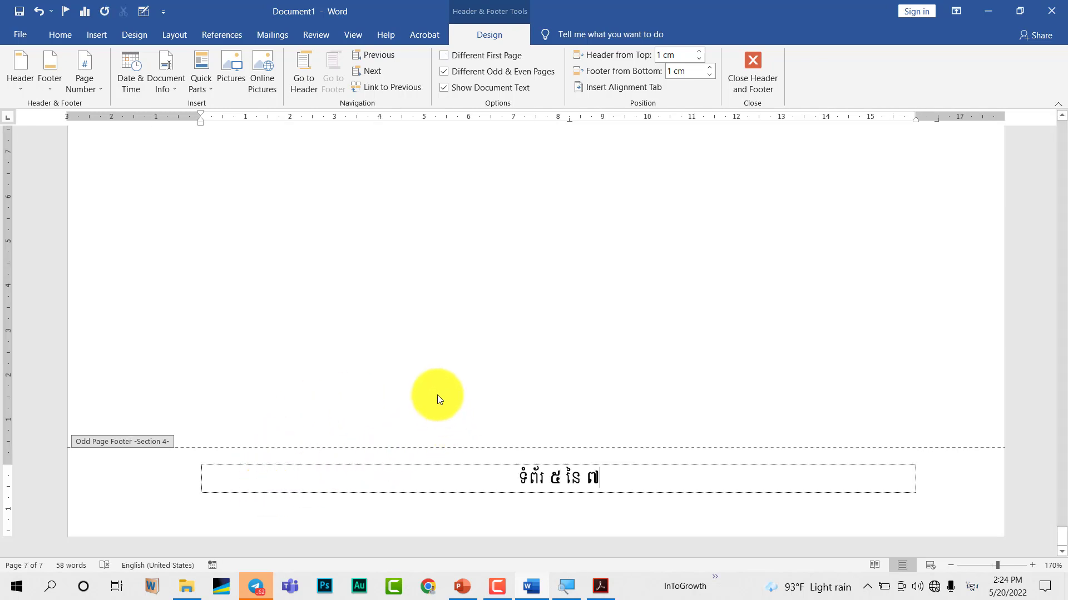
scroll(438, 395, "up", 3)
scroll(436, 393, "up", 5)
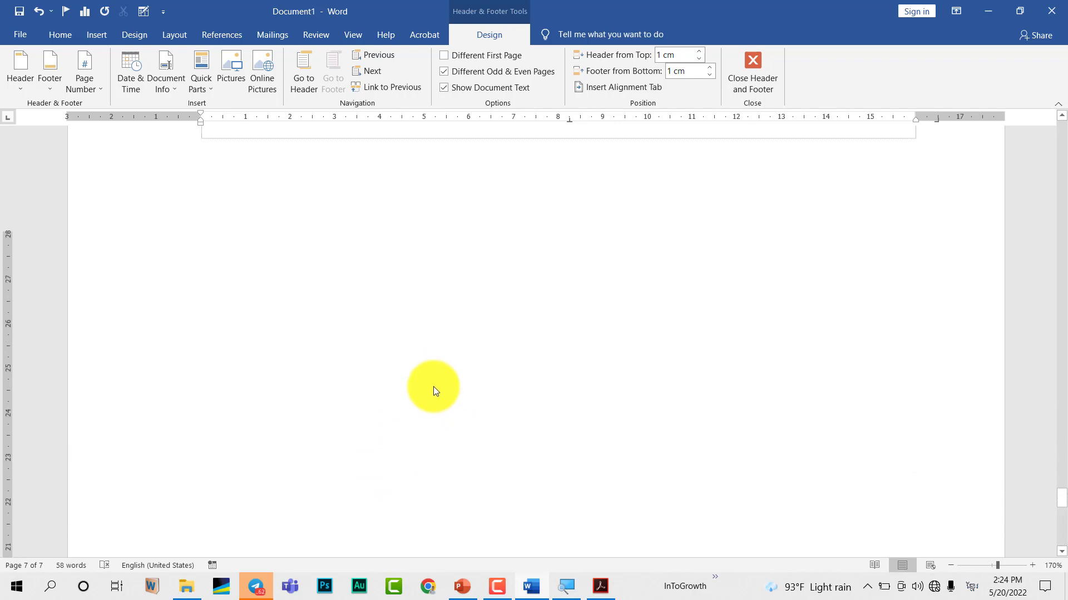
scroll(433, 387, "up", 5)
scroll(434, 390, "up", 3)
scroll(434, 390, "up", 3)
scroll(434, 391, "up", 3)
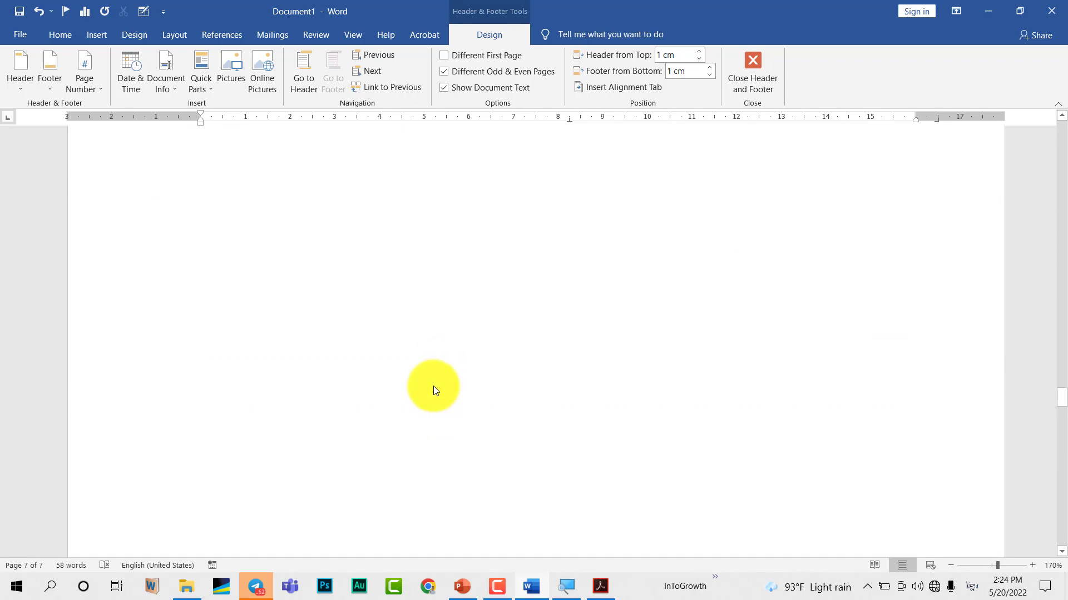
scroll(436, 389, "up", 3)
scroll(435, 387, "up", 5)
scroll(437, 387, "up", 5)
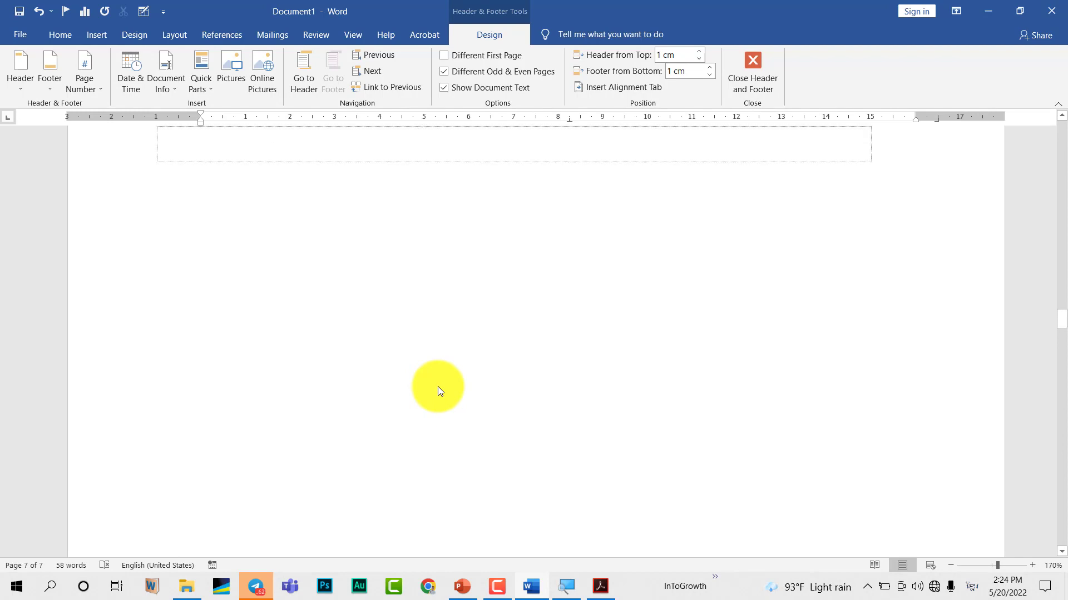
scroll(438, 386, "up", 5)
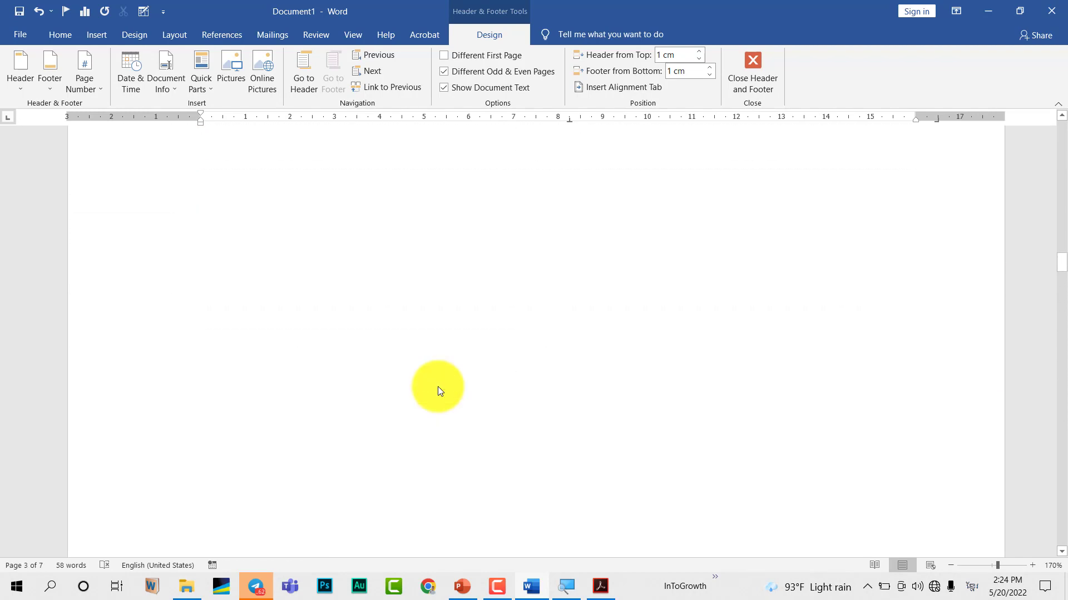
scroll(434, 392, "up", 1)
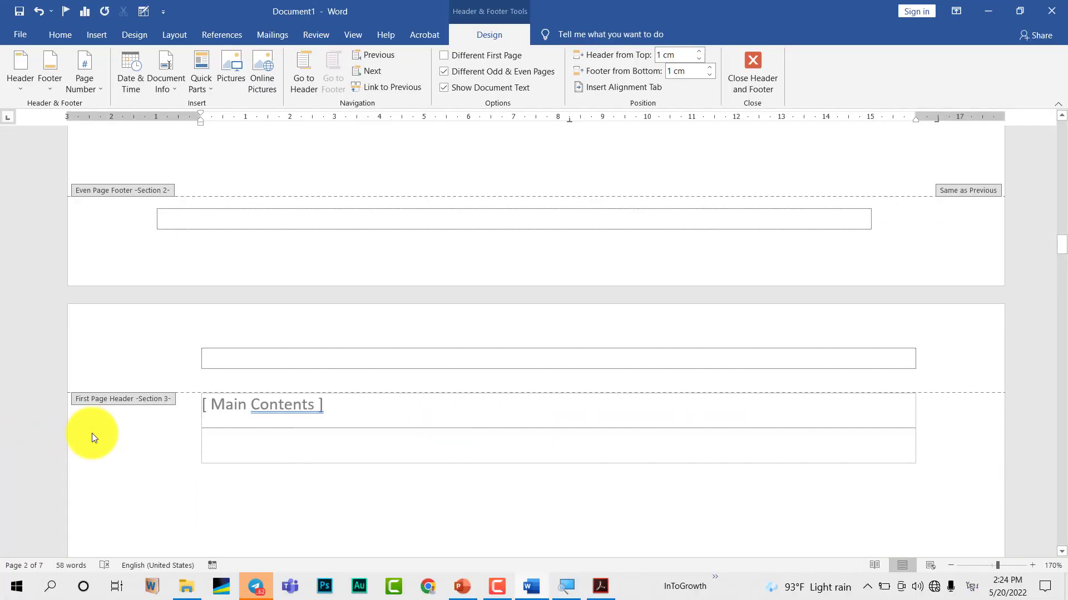
scroll(128, 434, "down", 3)
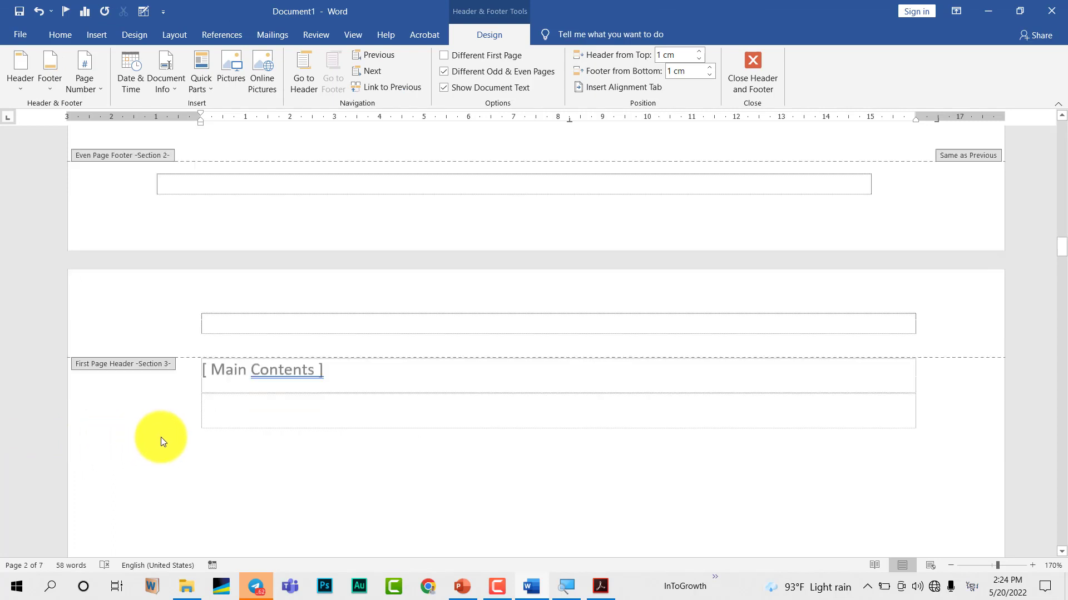
scroll(222, 404, "down", 12)
scroll(332, 358, "down", 2)
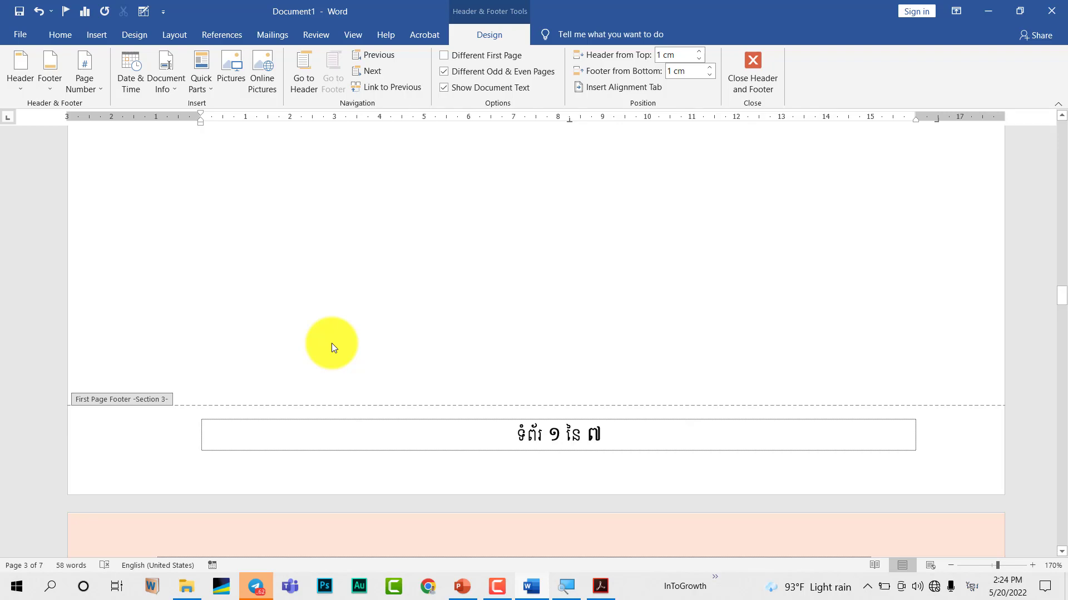
scroll(331, 348, "down", 2)
scroll(330, 348, "down", 5)
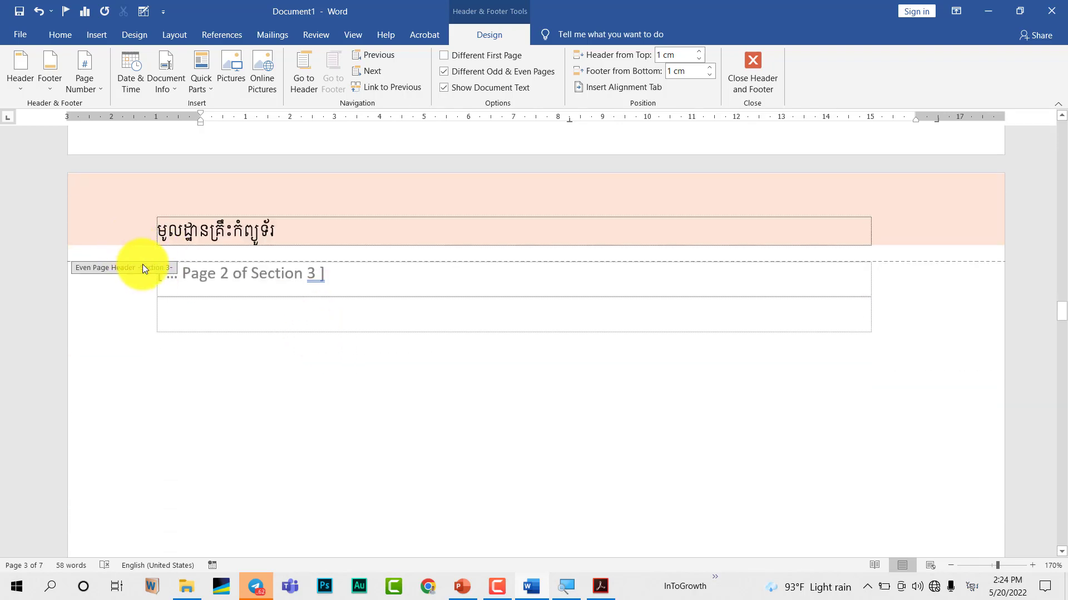
scroll(390, 244, "down", 1)
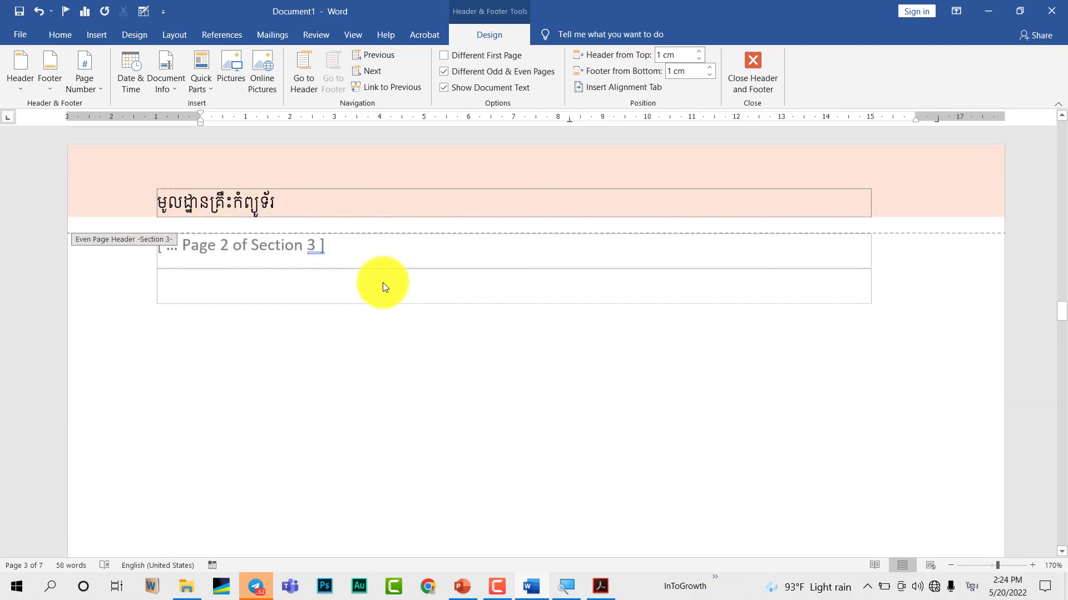
scroll(383, 282, "down", 13)
scroll(420, 349, "down", 13)
scroll(396, 346, "down", 13)
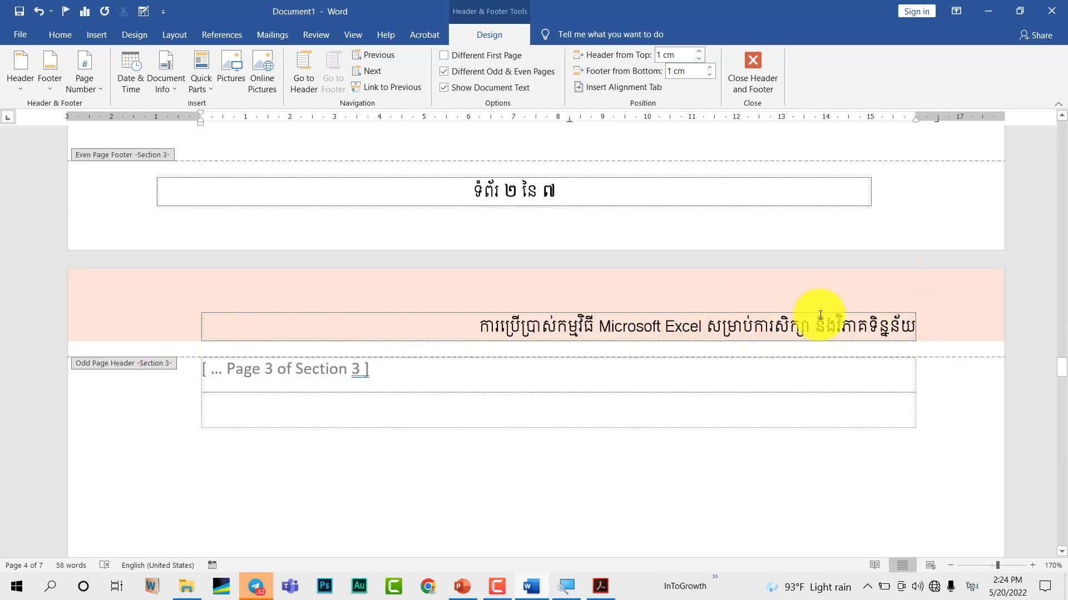
scroll(501, 404, "down", 5)
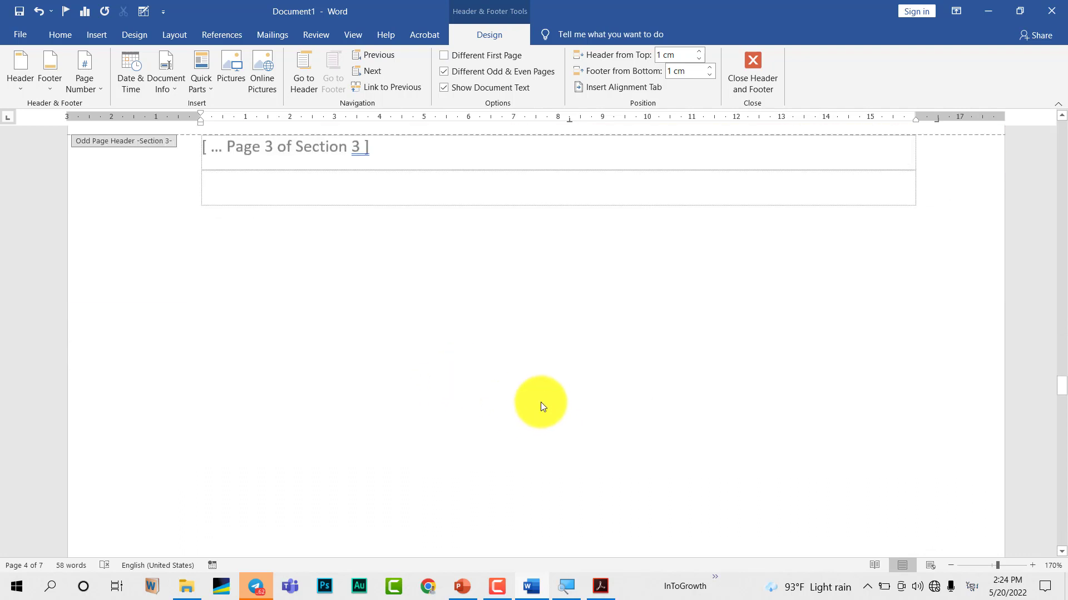
scroll(542, 400, "down", 8)
scroll(544, 398, "down", 3)
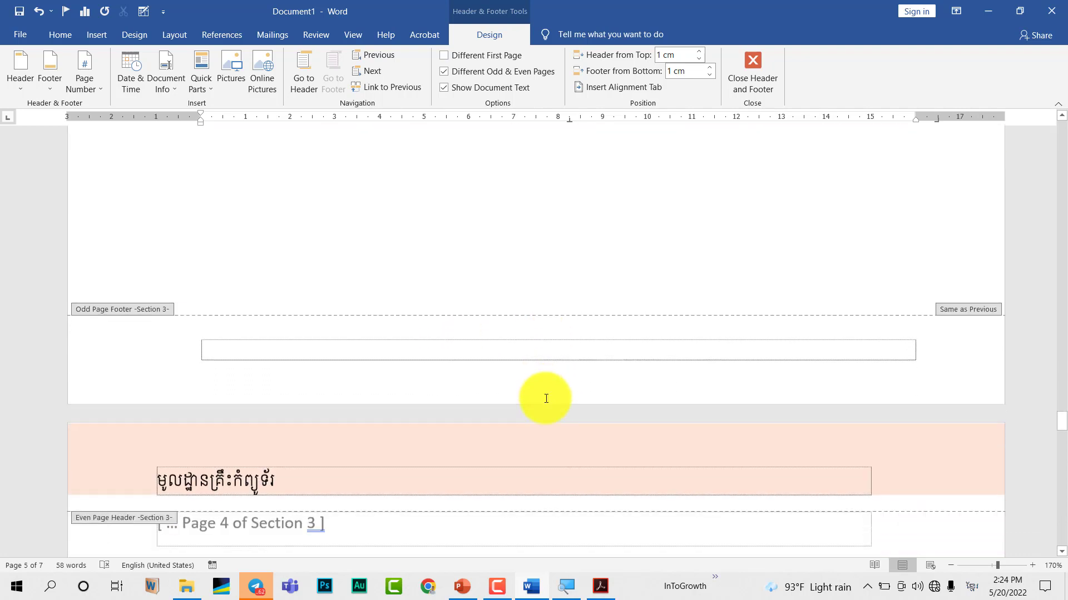
left_click(469, 347)
left_click(372, 353)
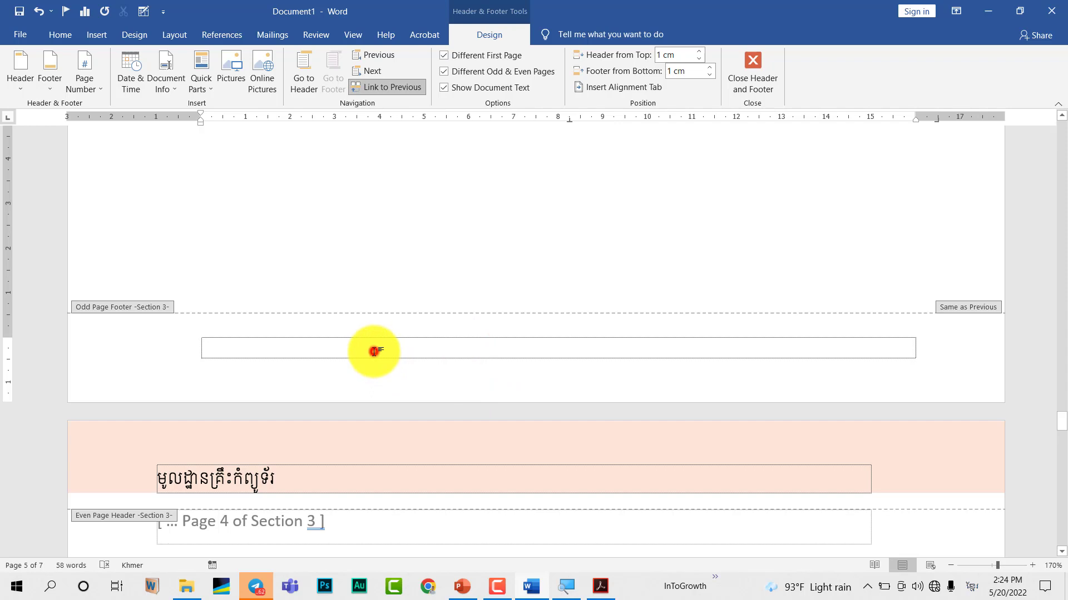
scroll(487, 444, "down", 5)
scroll(487, 444, "down", 3)
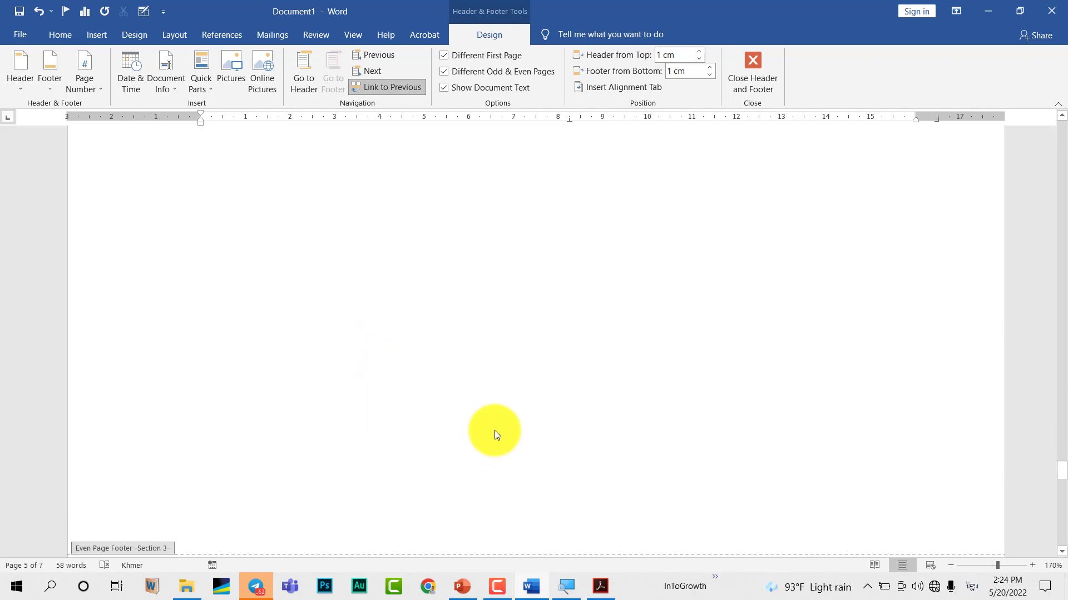
scroll(495, 431, "down", 3)
scroll(512, 431, "down", 5)
scroll(512, 425, "down", 5)
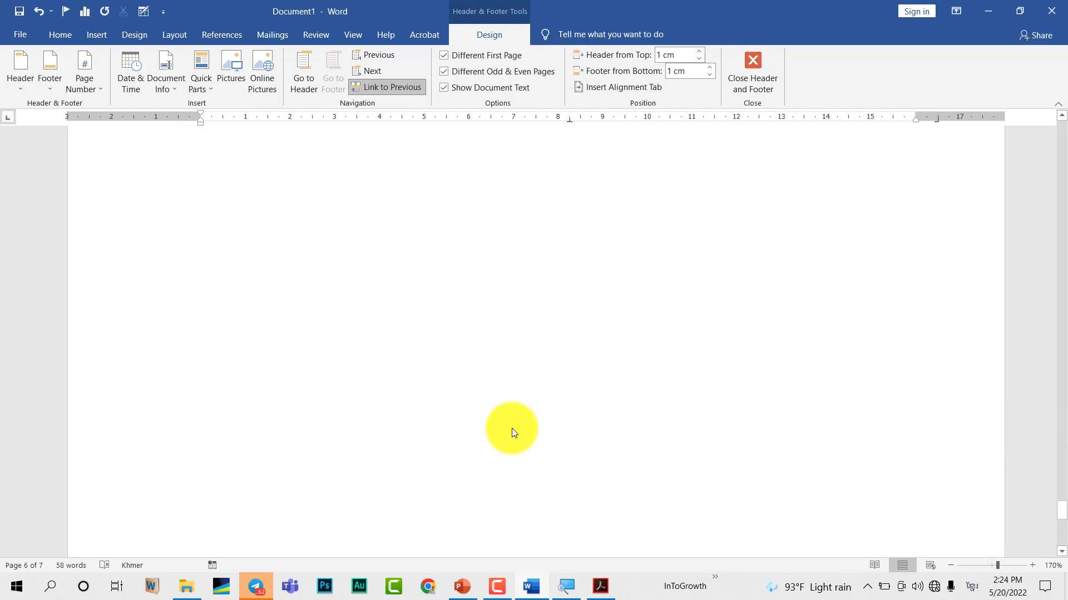
scroll(511, 427, "down", 3)
scroll(510, 421, "down", 3)
scroll(510, 434, "up", 3)
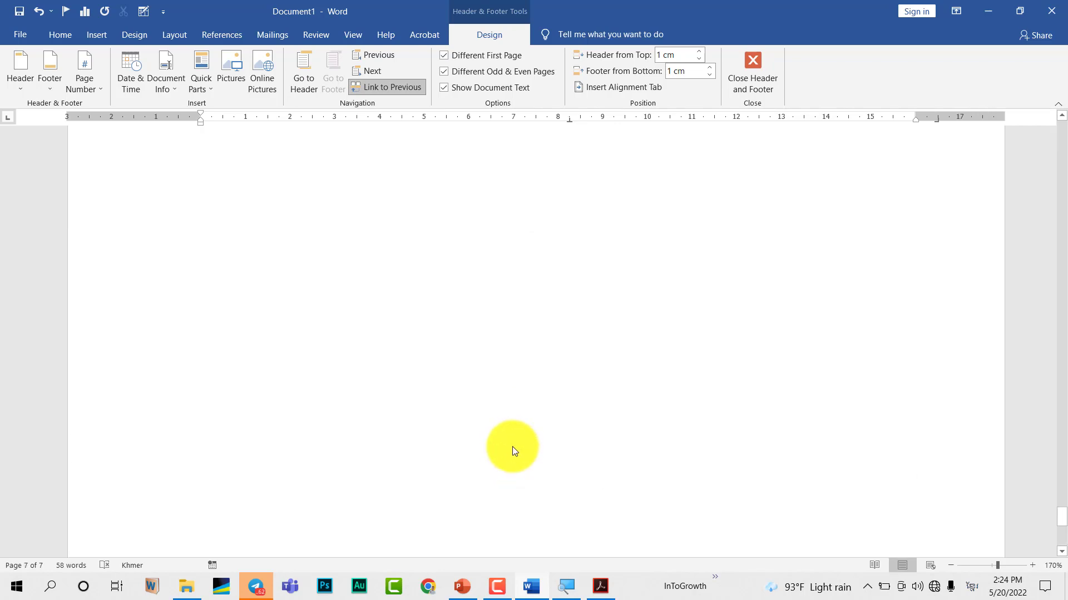
scroll(512, 446, "up", 5)
scroll(512, 446, "up", 3)
scroll(512, 446, "up", 5)
scroll(513, 447, "up", 5)
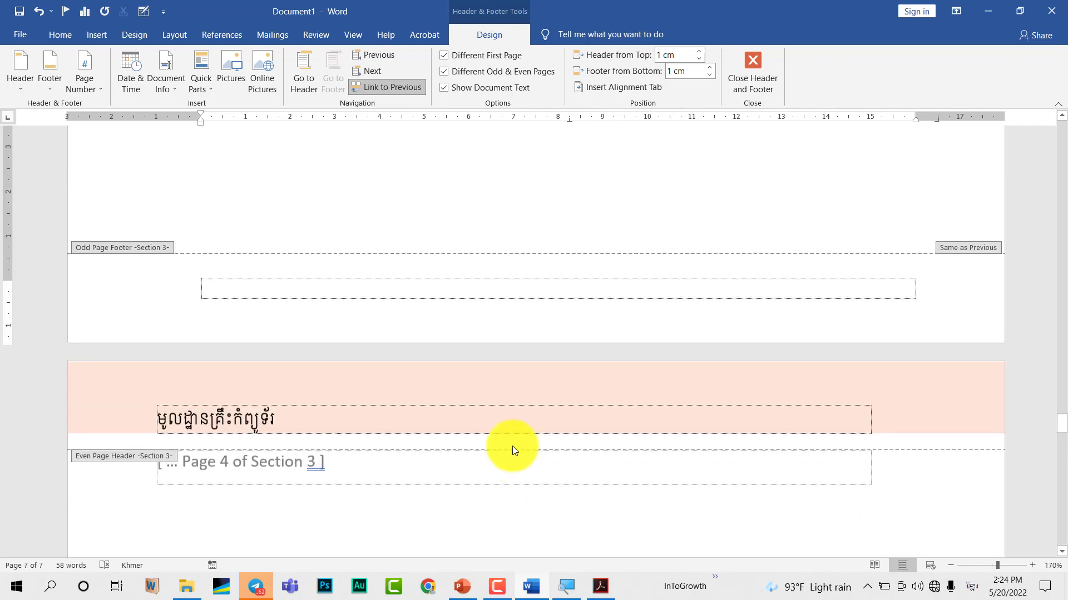
scroll(480, 389, "up", 3)
scroll(481, 390, "up", 5)
scroll(482, 389, "up", 5)
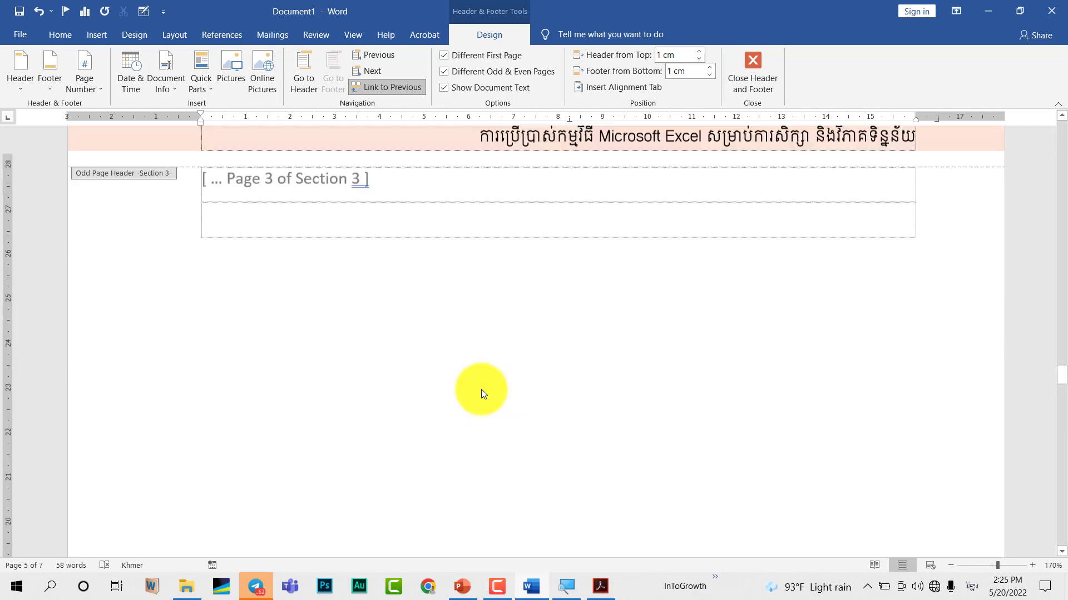
scroll(482, 390, "up", 3)
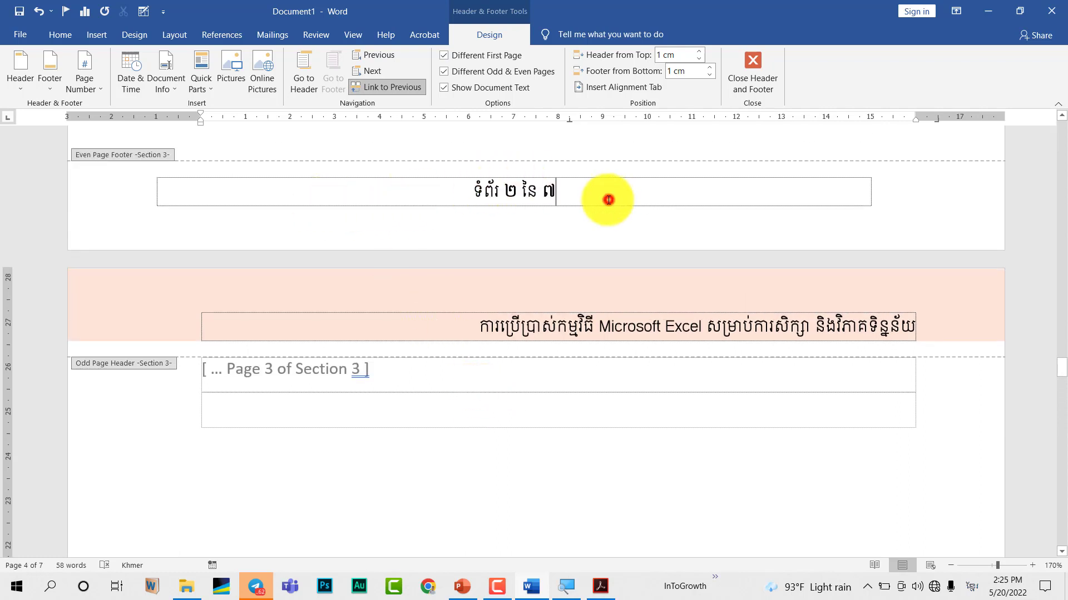
left_click_drag(572, 191, 436, 191)
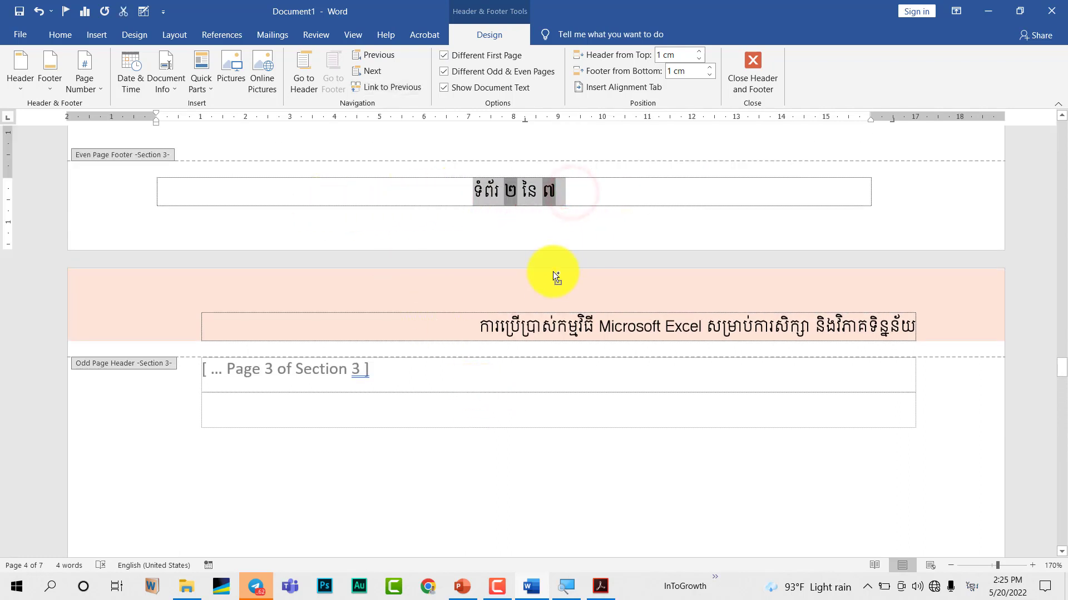
scroll(553, 271, "down", 3)
scroll(519, 298, "down", 3)
scroll(518, 305, "down", 3)
scroll(532, 299, "down", 4)
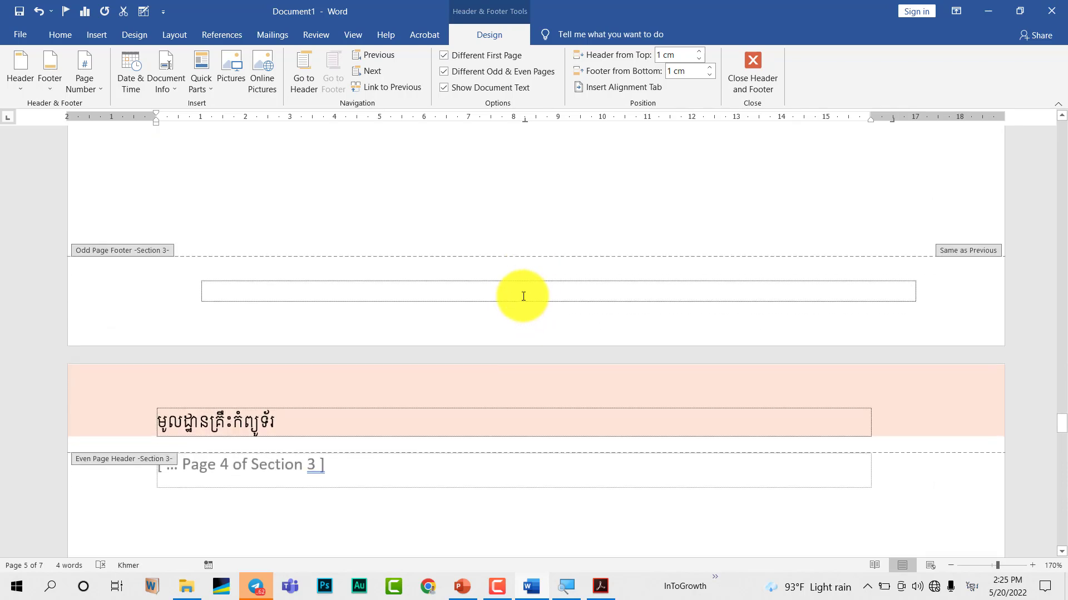
left_click(403, 296)
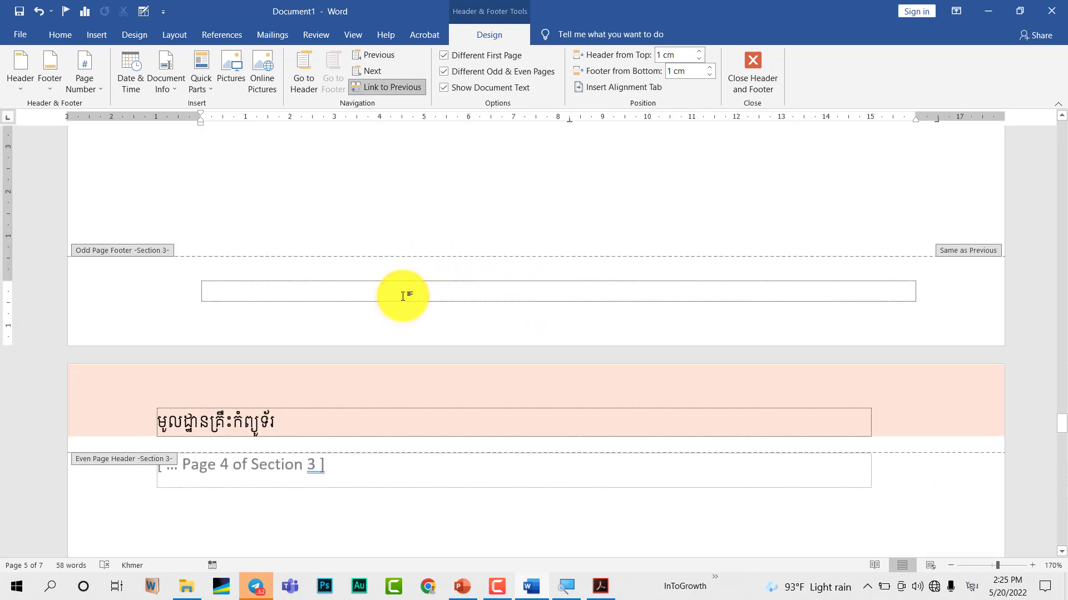
type("ទំព័រ ៣ នៃ ៧")
key("BackSpace")
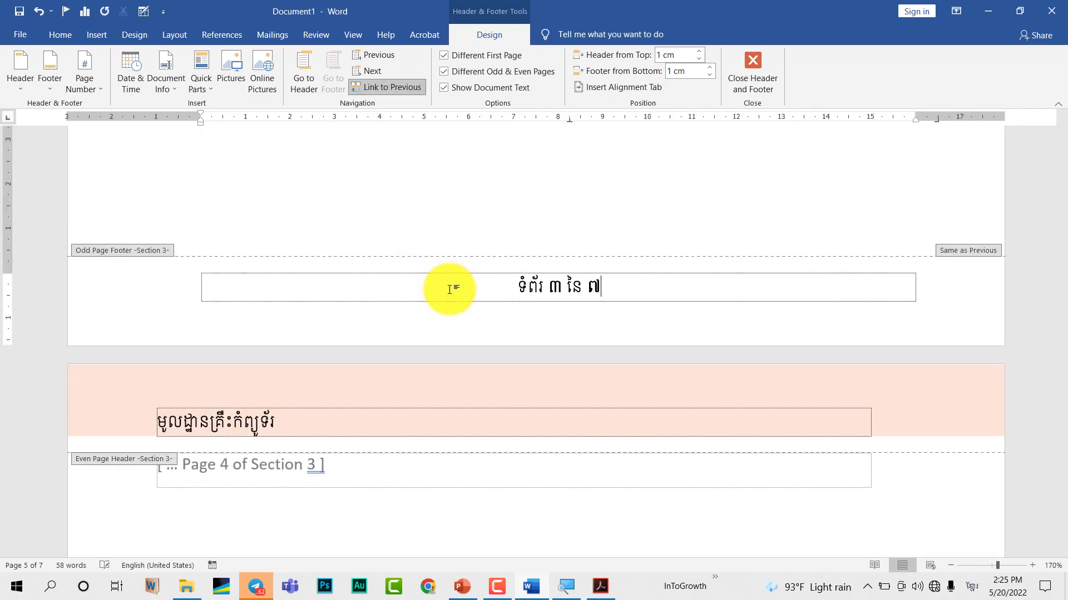
scroll(461, 312, "down", 5)
scroll(477, 337, "down", 5)
scroll(473, 333, "down", 5)
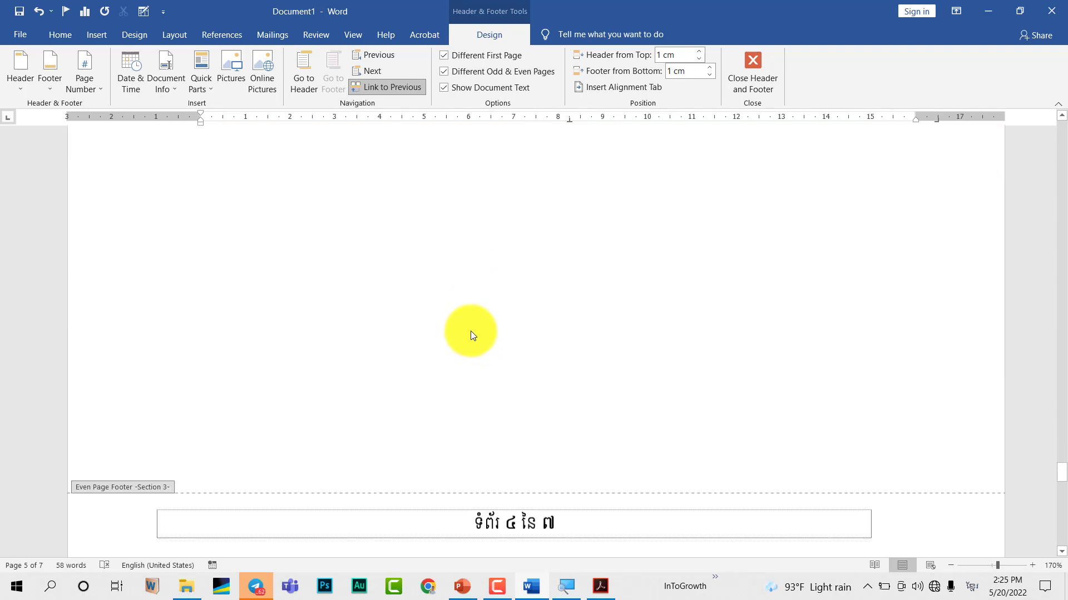
scroll(471, 331, "down", 4)
scroll(470, 333, "down", 3)
scroll(474, 335, "down", 3)
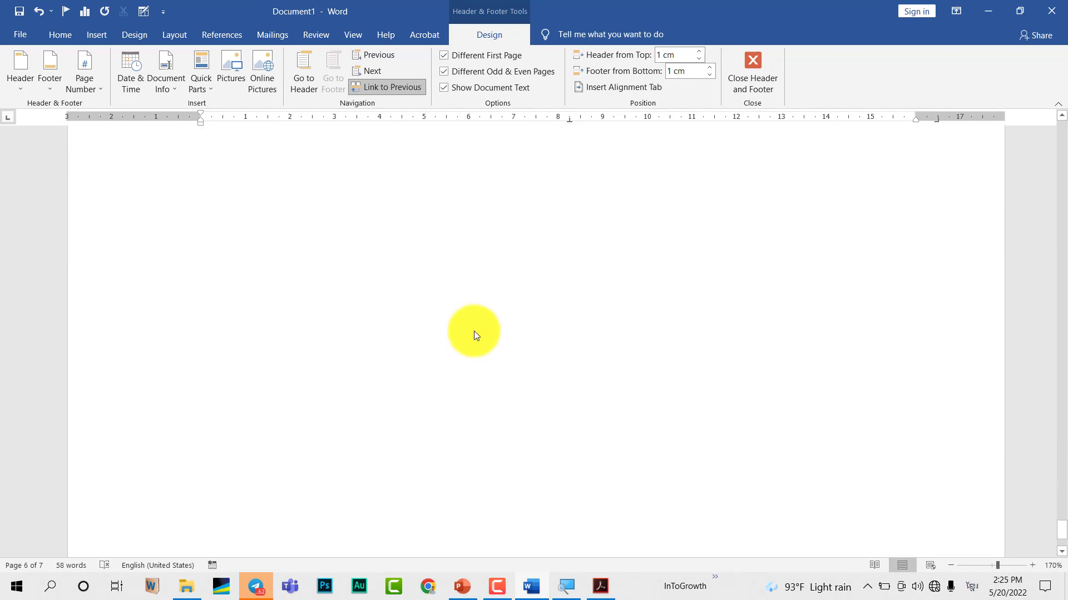
scroll(474, 331, "up", 3)
scroll(476, 333, "up", 3)
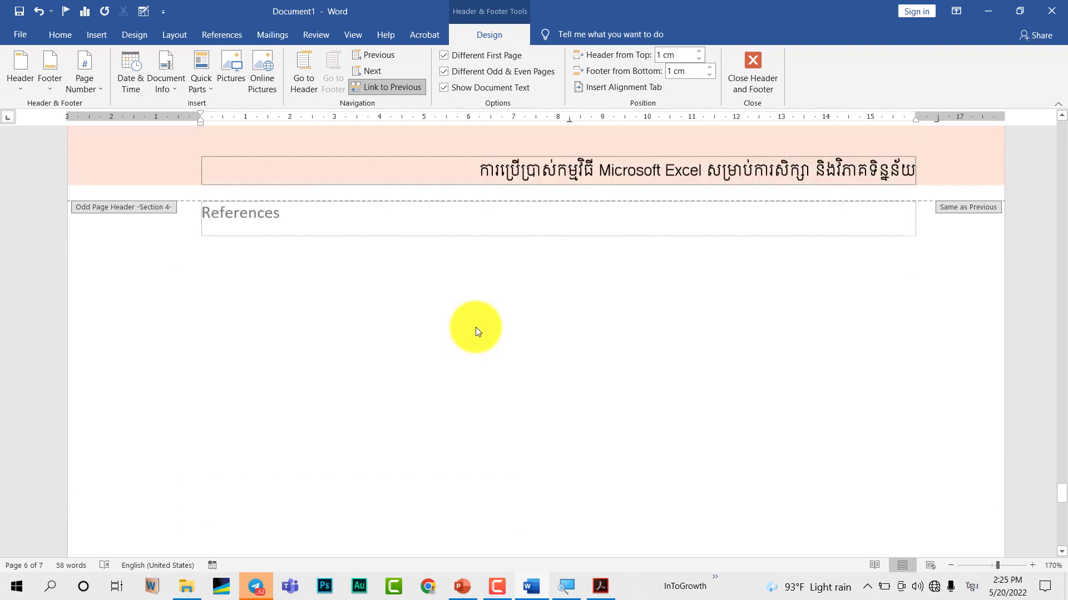
scroll(476, 328, "up", 3)
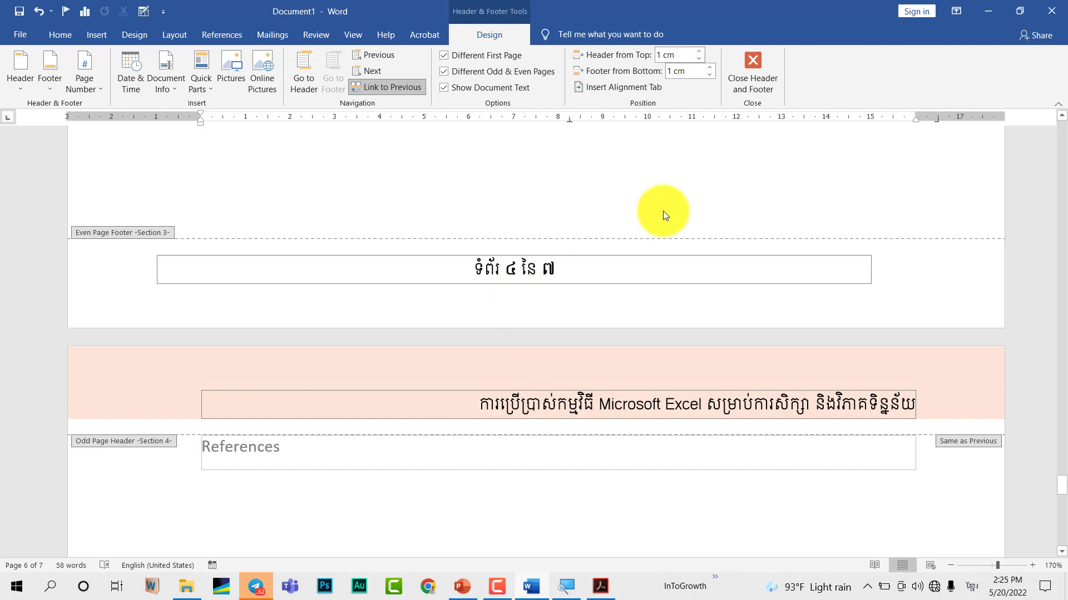
scroll(562, 425, "down", 5)
scroll(491, 422, "down", 8)
scroll(483, 410, "down", 8)
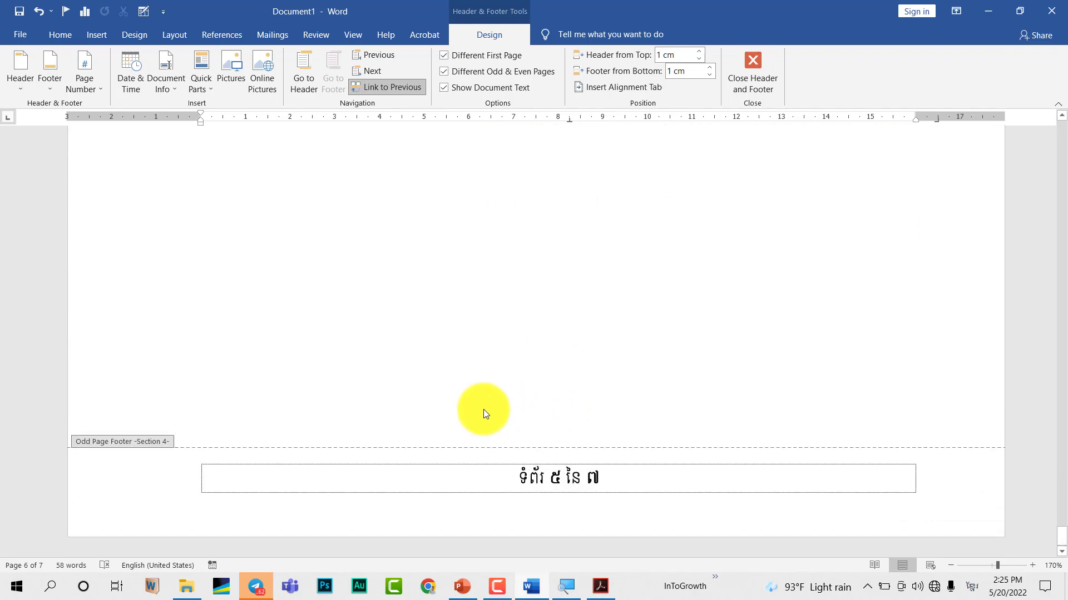
scroll(452, 453, "up", 1)
scroll(446, 446, "up", 3)
scroll(446, 447, "up", 3)
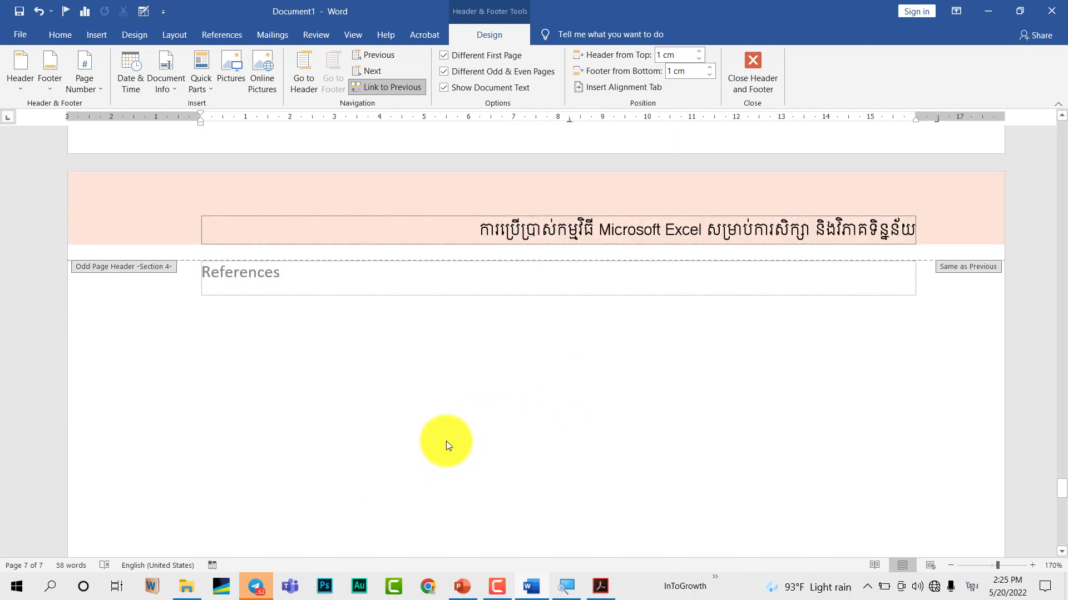
scroll(447, 442, "up", 2)
scroll(448, 442, "down", 5)
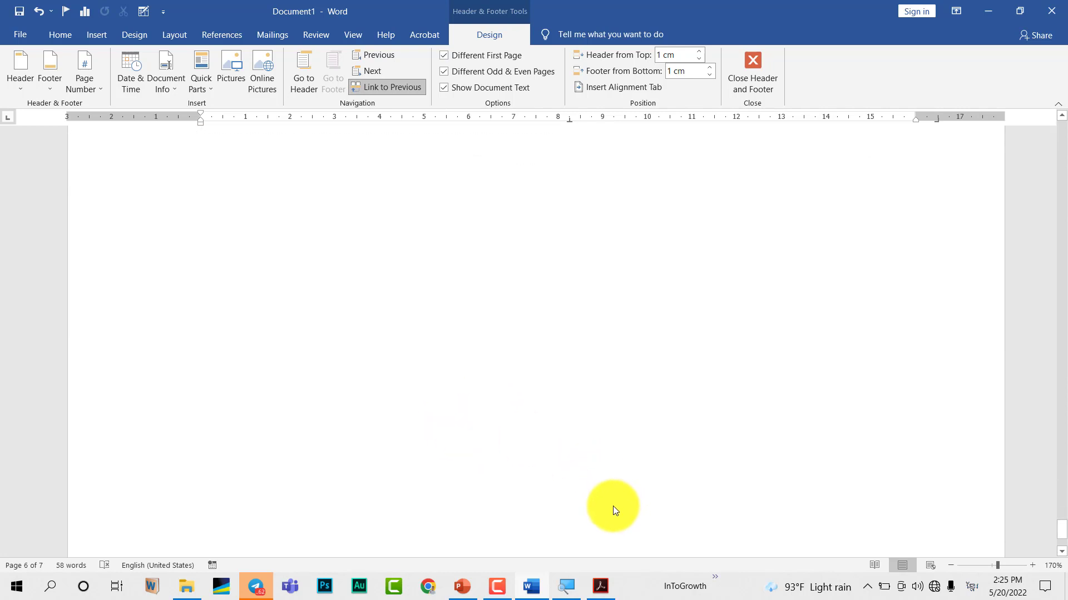
scroll(614, 506, "down", 6)
left_click_drag(520, 480, 687, 475)
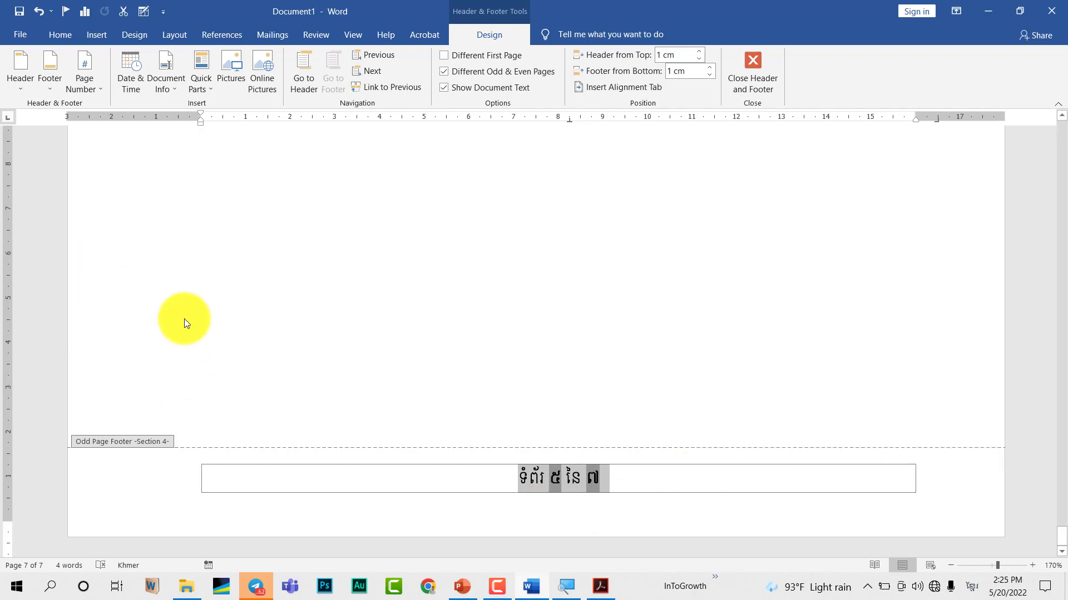
scroll(420, 355, "up", 10)
scroll(422, 359, "up", 3)
scroll(358, 300, "up", 3)
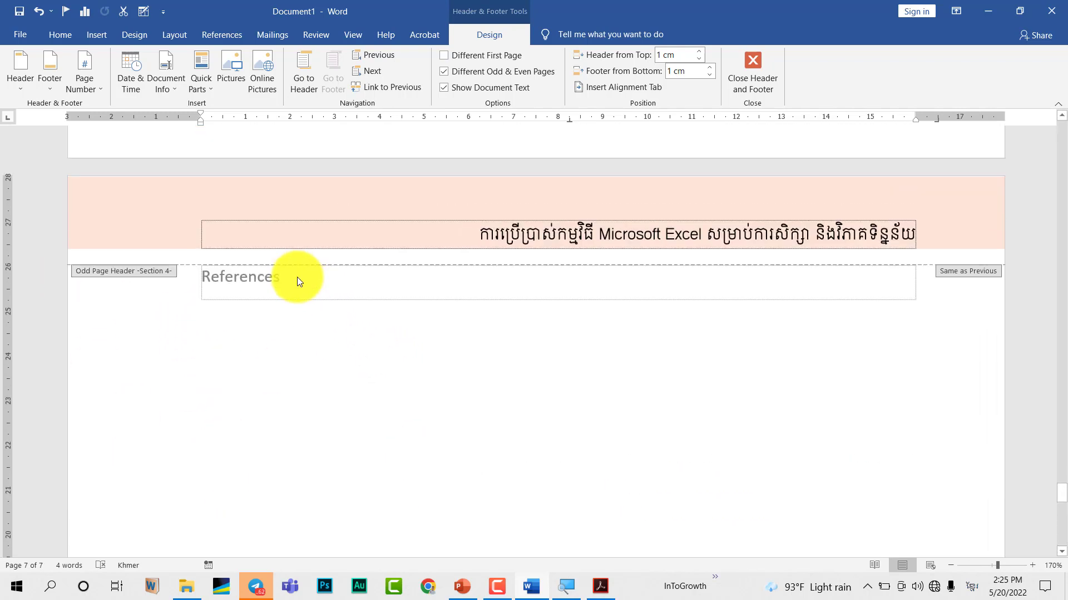
- Reopen the page 7 header and switch off Link to Previous for Section 4
double_click(296, 282)
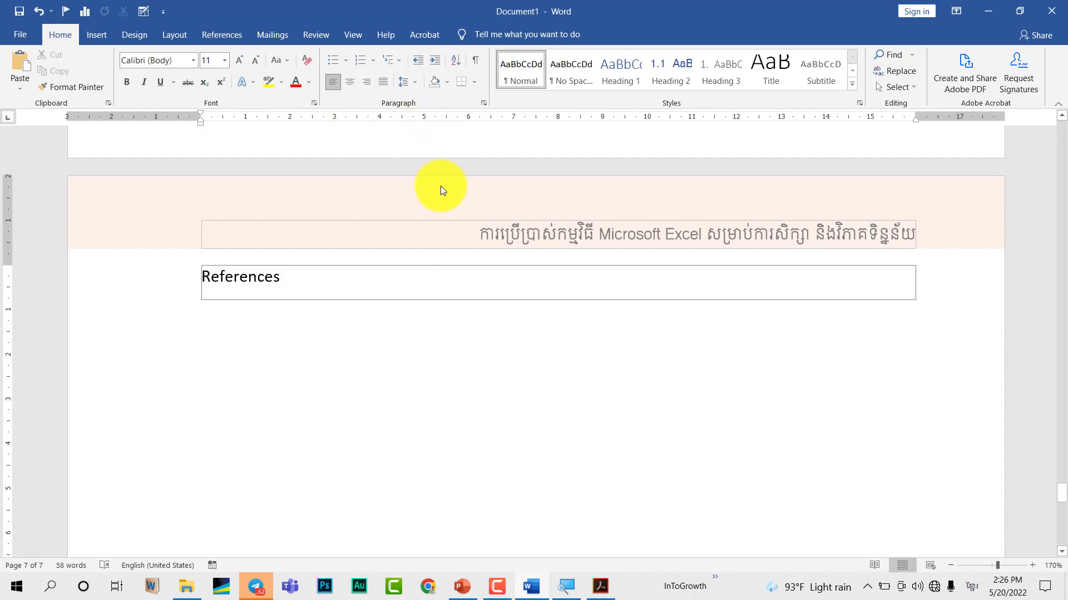
left_click(363, 201)
double_click(364, 201)
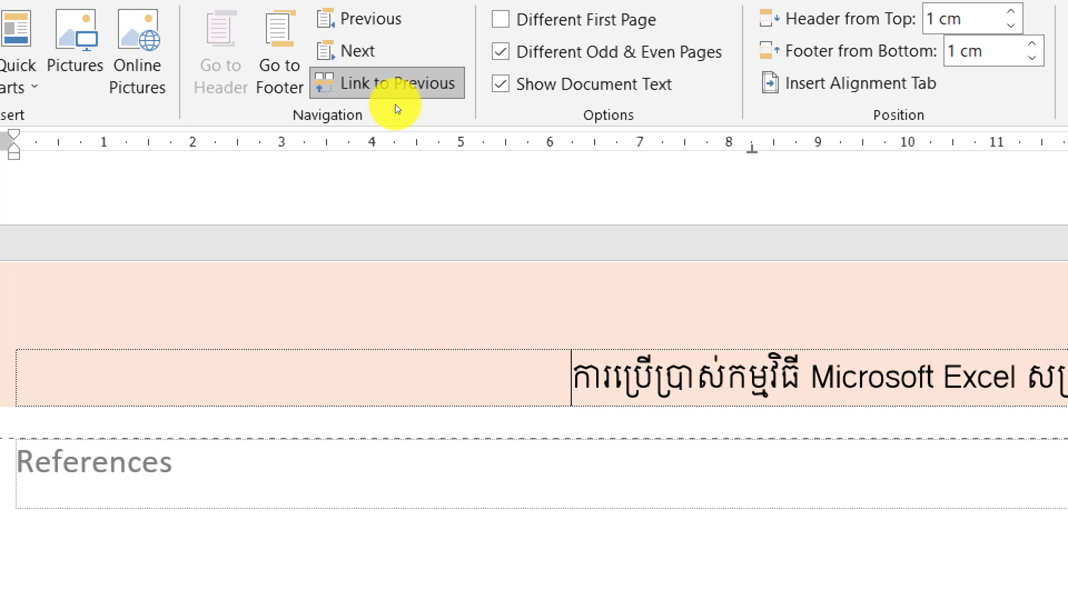
left_click(387, 75)
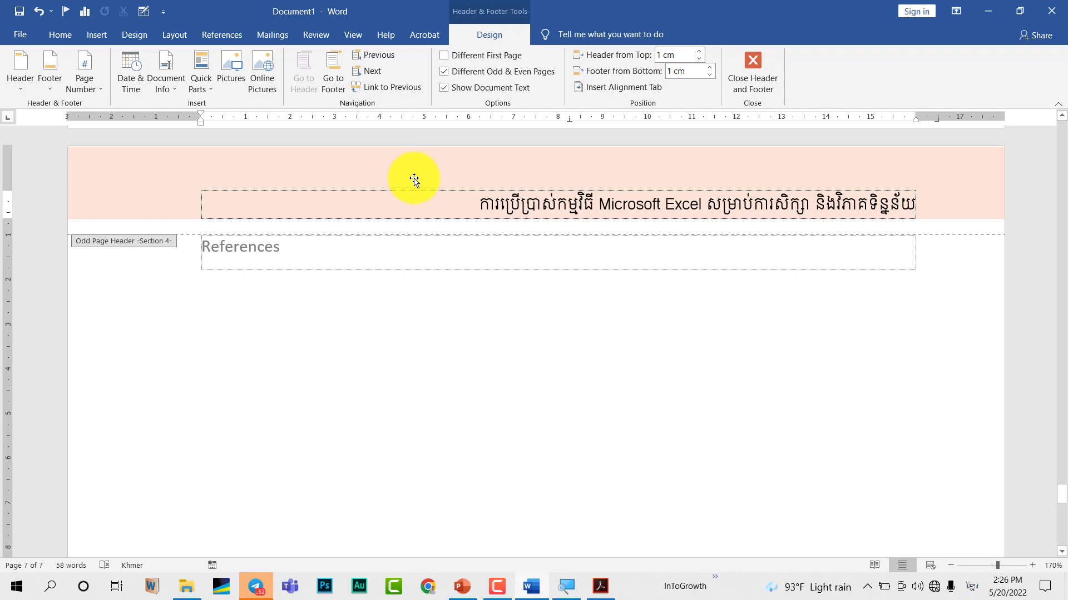
- Delete the pink banner shape and the Khmer title from the Section 4 header
left_click(415, 180)
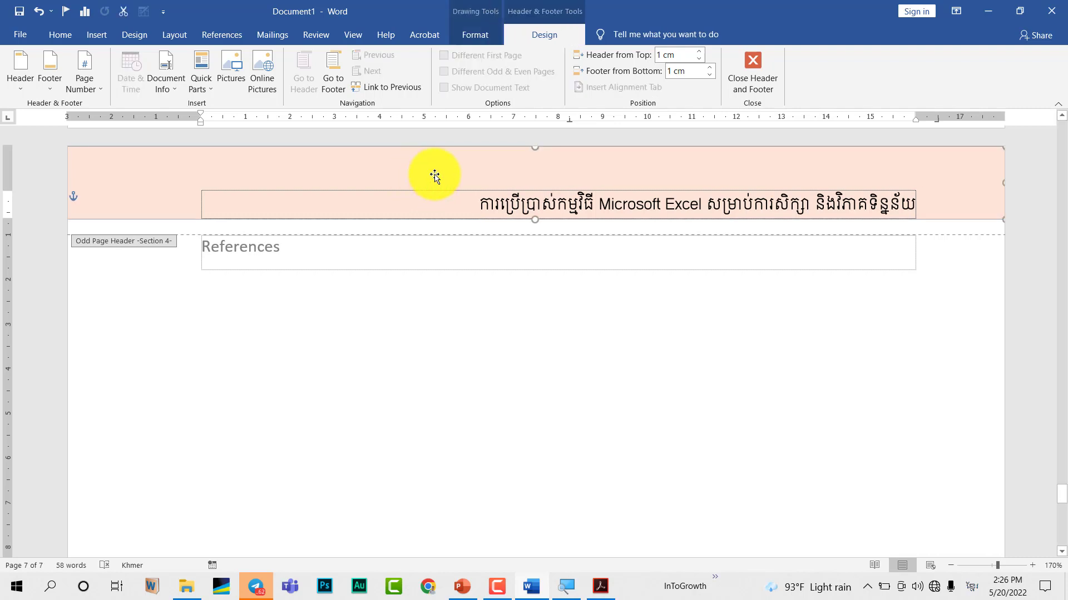
key("Delete")
left_click_drag(477, 205, 1003, 199)
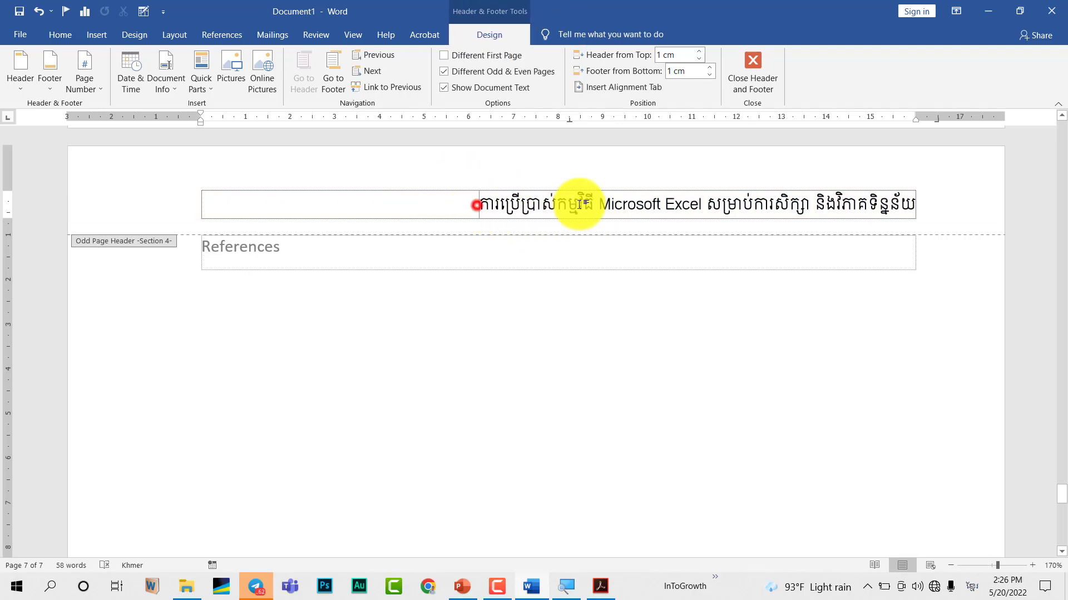
key("Delete")
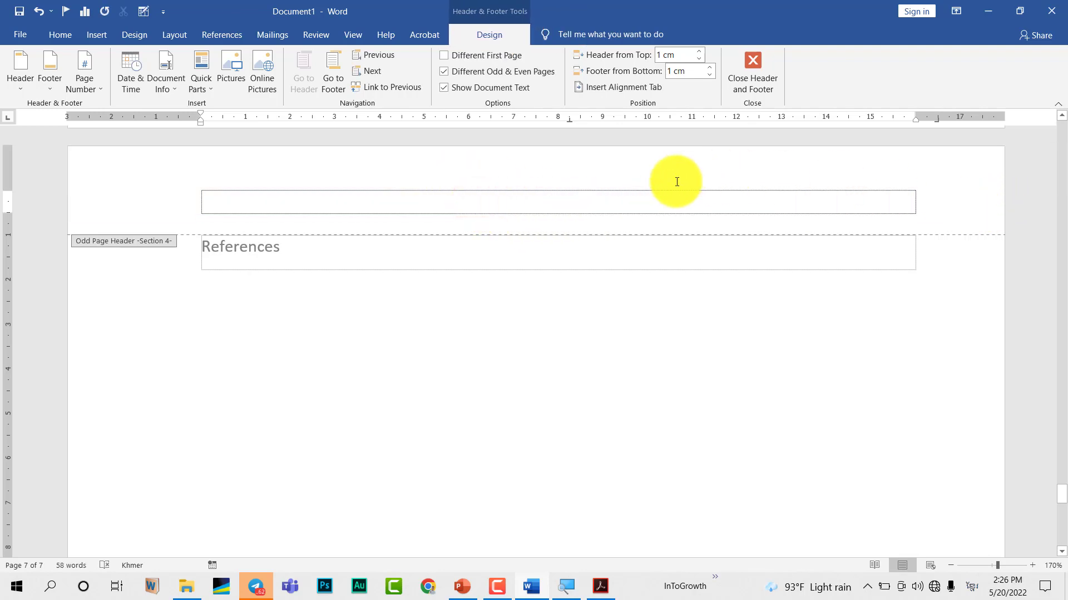
- Check the earlier headers, then select the Section 4 footer's page-number text on page 7
scroll(493, 333, "up", 5)
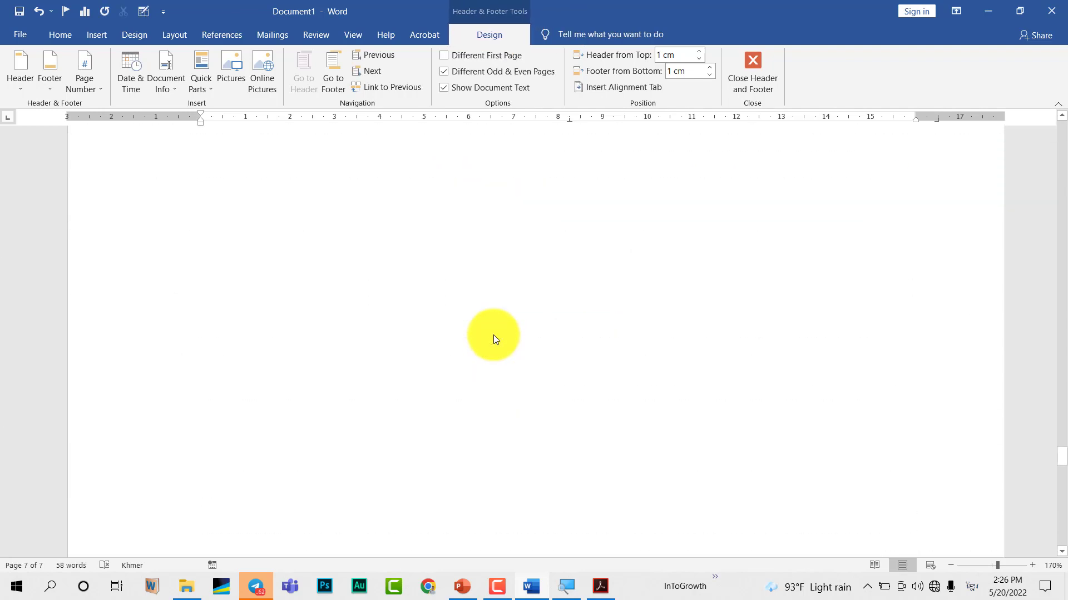
scroll(493, 334, "up", 5)
scroll(493, 335, "up", 2)
scroll(517, 350, "up", 3)
scroll(544, 367, "up", 10)
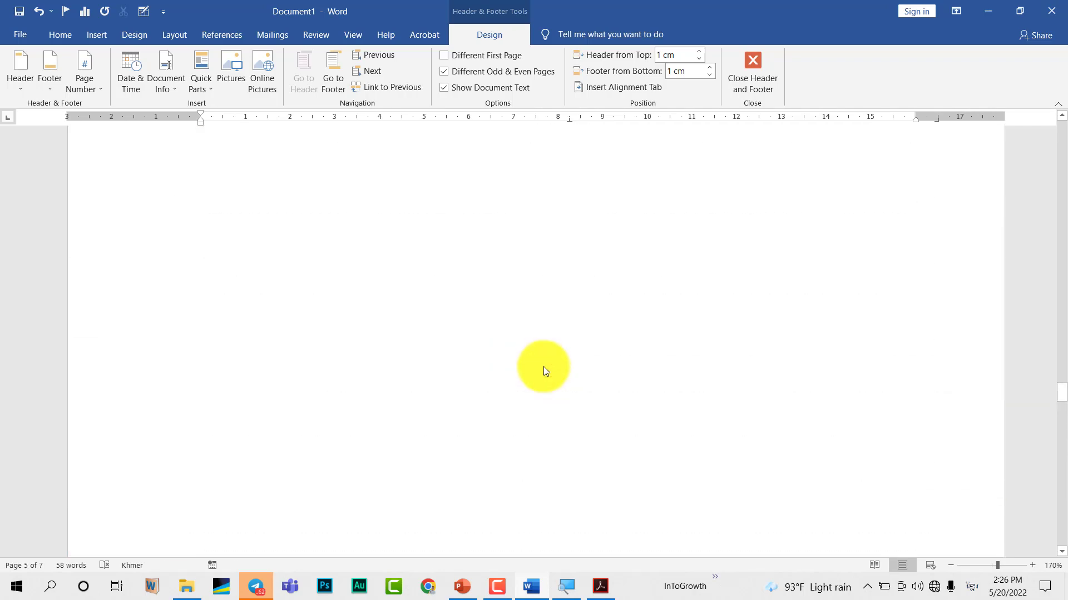
scroll(543, 366, "up", 10)
scroll(544, 366, "up", 3)
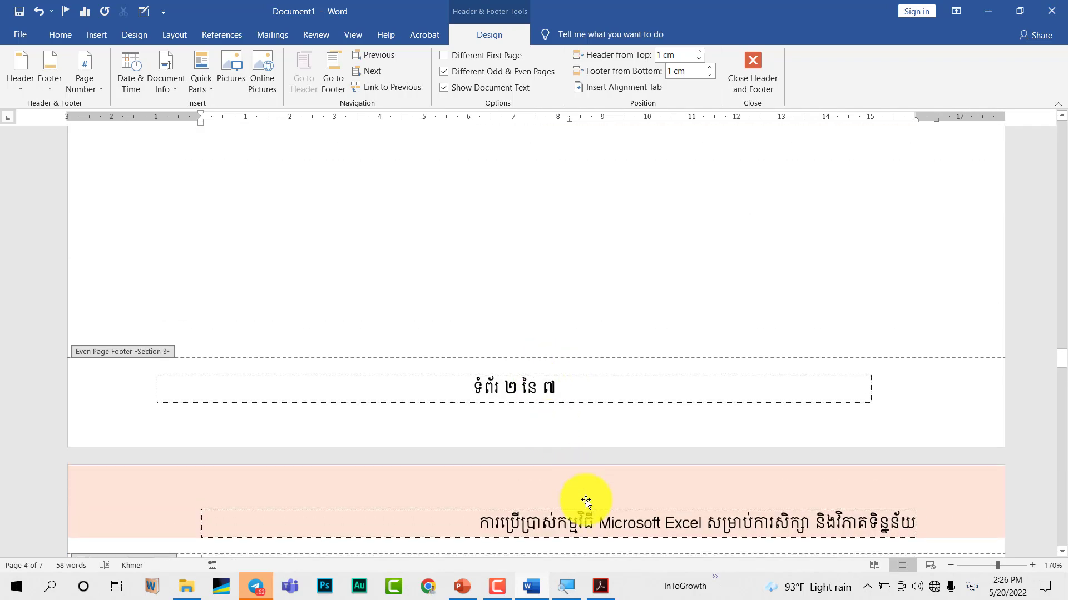
scroll(578, 498, "down", 3)
scroll(528, 461, "down", 10)
scroll(500, 417, "down", 10)
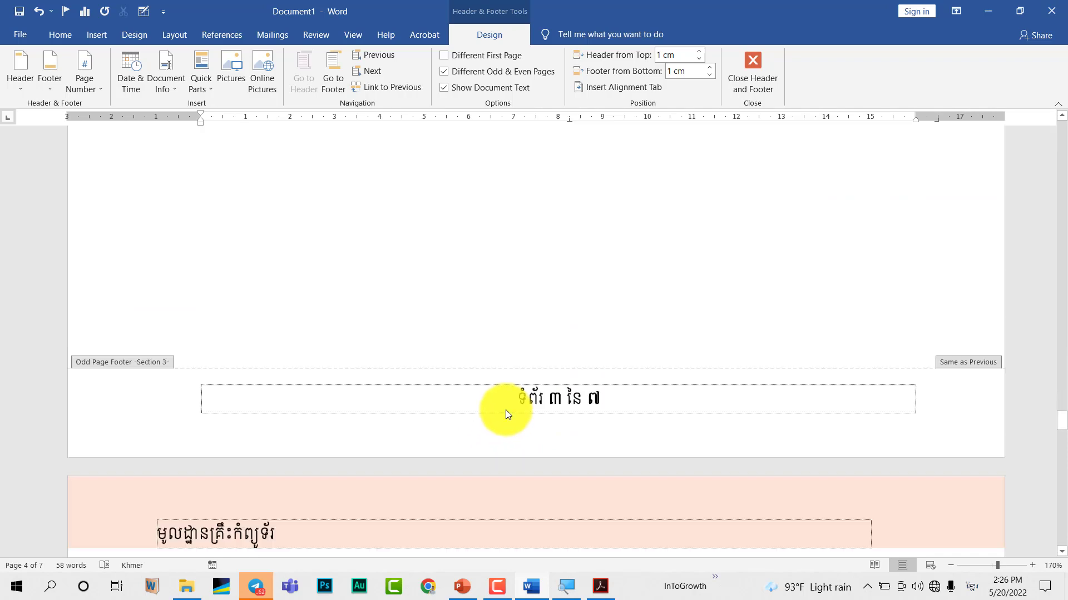
scroll(503, 406, "down", 5)
scroll(503, 411, "down", 5)
scroll(507, 421, "down", 10)
scroll(507, 421, "down", 2)
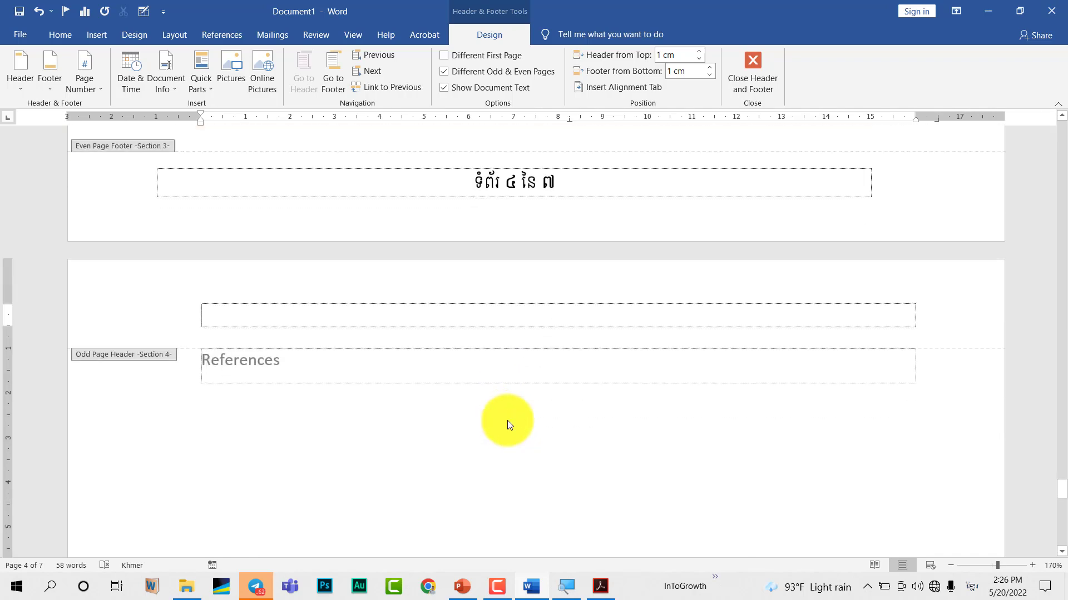
scroll(508, 421, "down", 1)
left_click(329, 317)
scroll(470, 413, "down", 3)
scroll(493, 379, "down", 5)
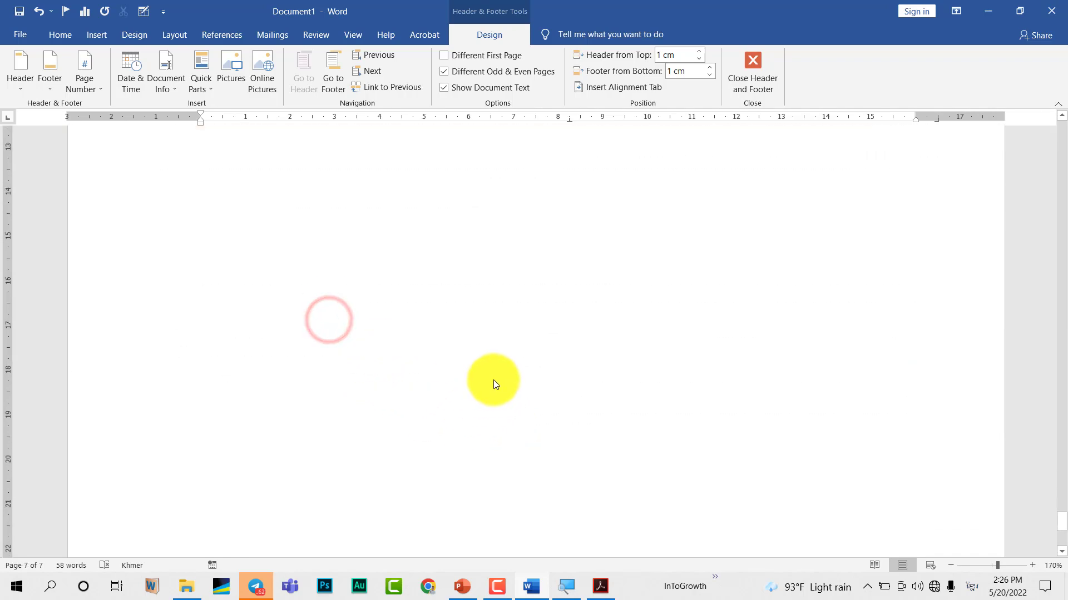
scroll(500, 386, "down", 3)
scroll(500, 385, "down", 1)
left_click_drag(499, 482, 648, 472)
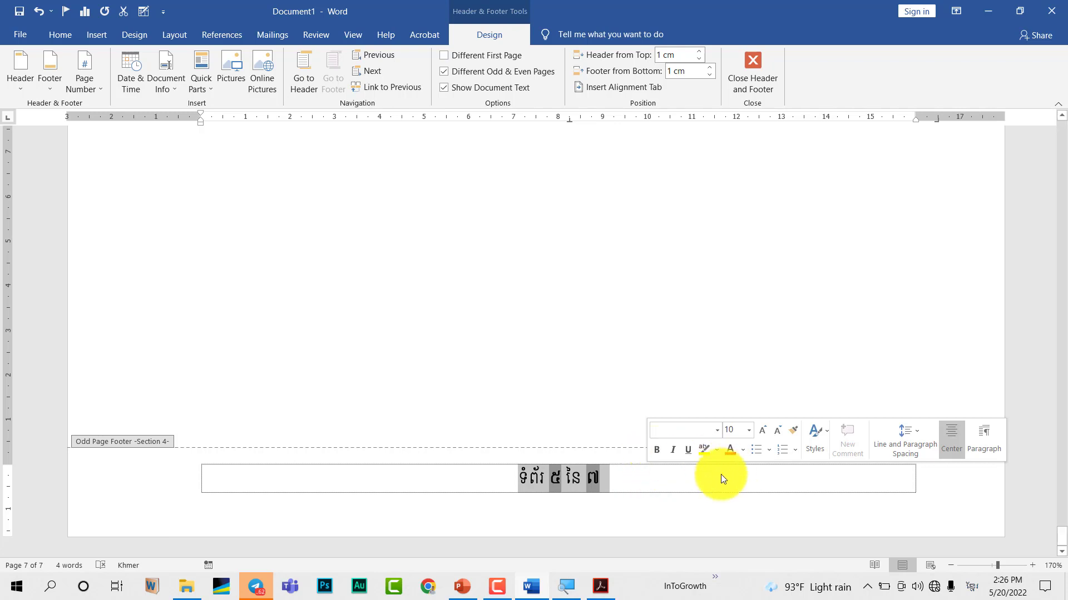
- Insert a page break after References so the document spans 8 pages and page 7's footer reads 'ទំព័រ ៥ នៃ ៨'
left_click(654, 483)
left_click_drag(591, 478, 451, 478)
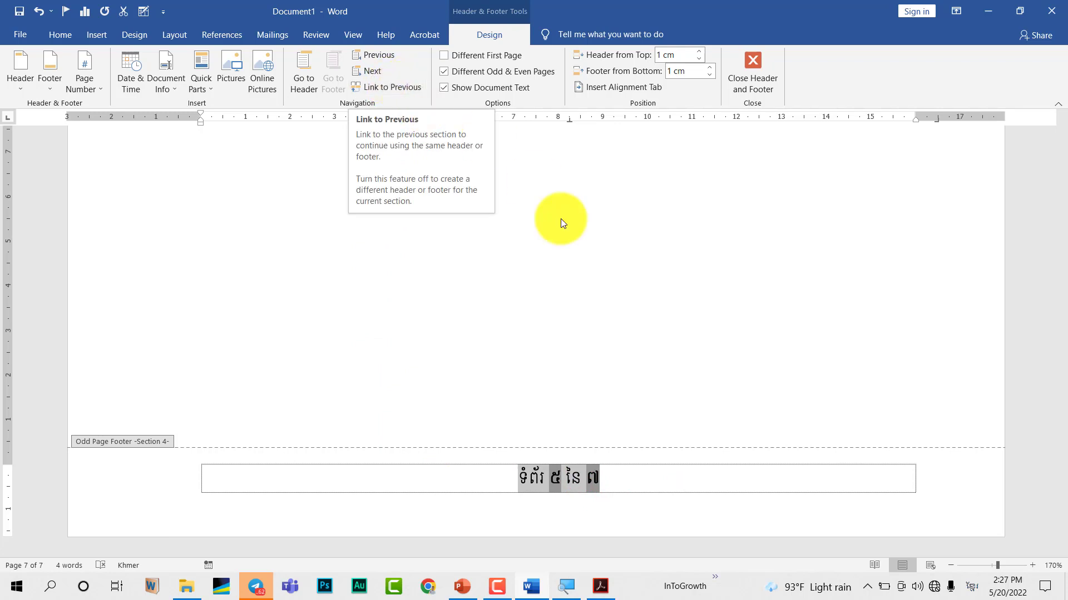
scroll(273, 328, "up", 5)
scroll(278, 285, "up", 5)
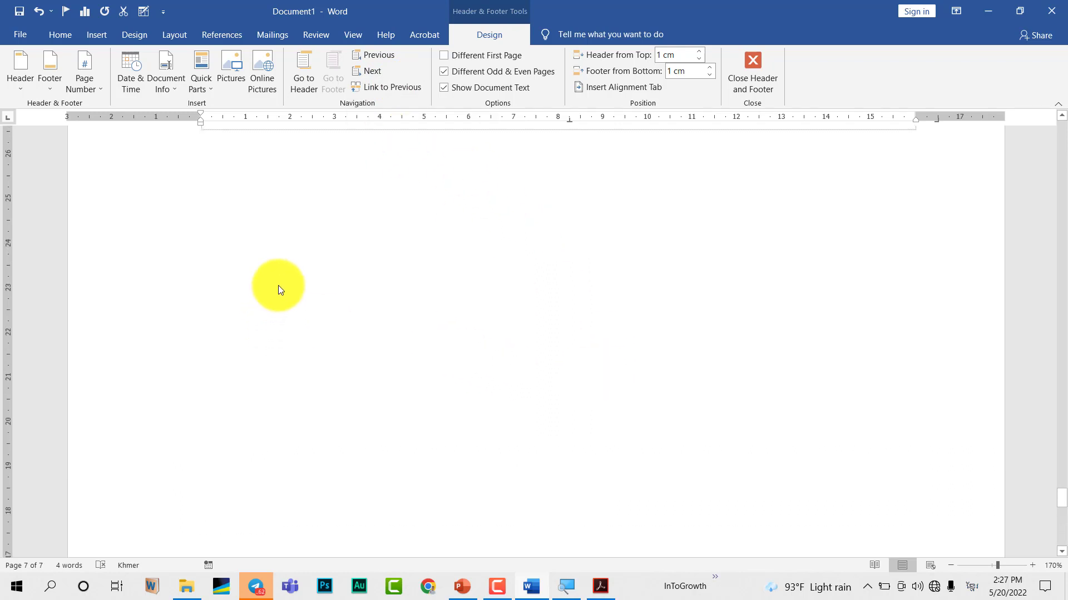
scroll(296, 339, "up", 3)
double_click(282, 342)
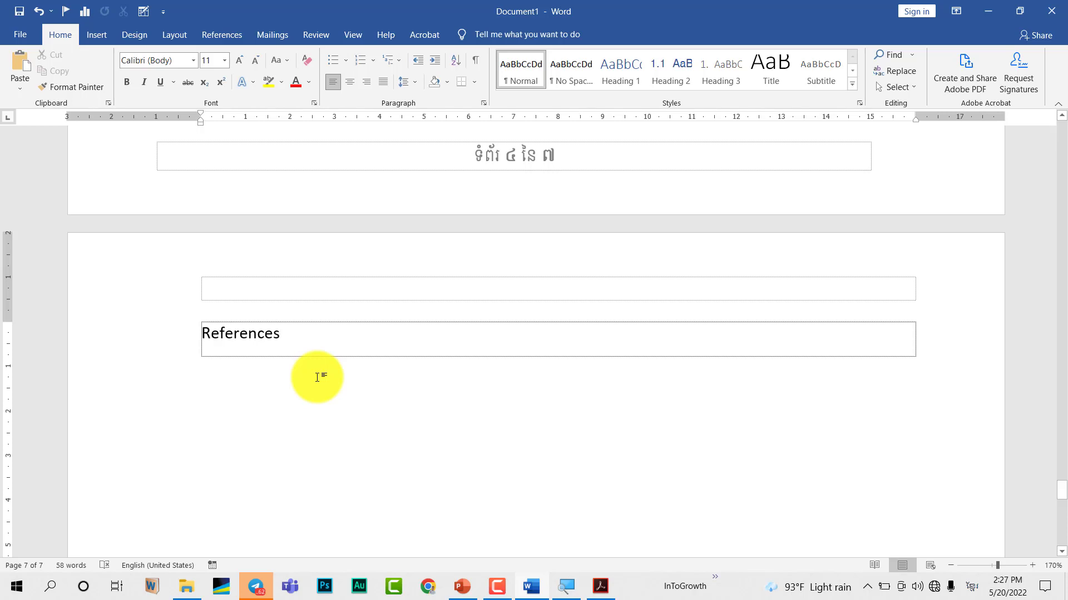
key("ctrl+Return")
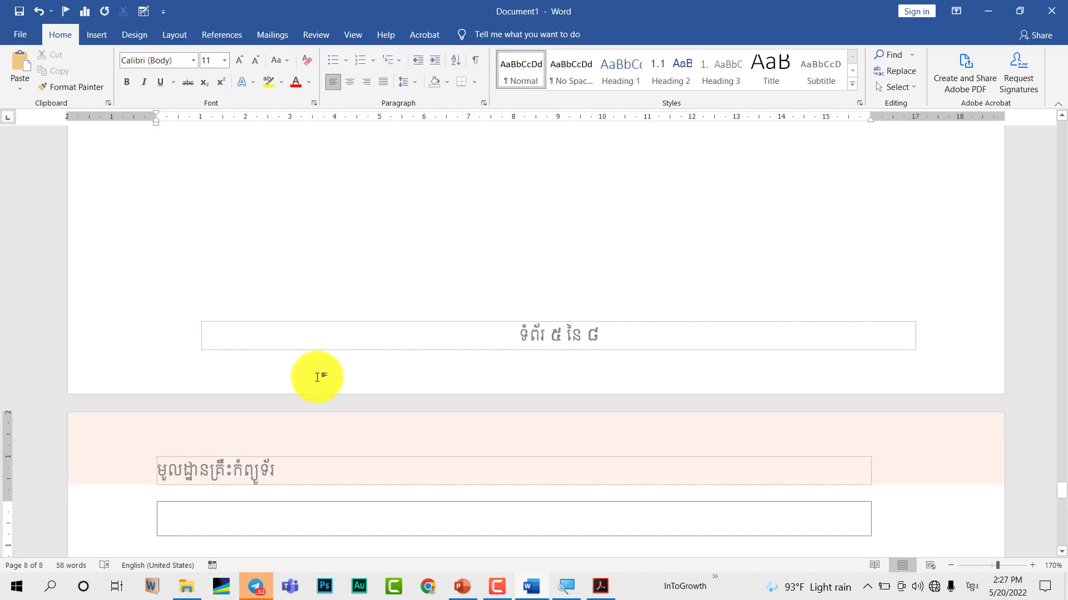
scroll(312, 390, "down", 1)
scroll(306, 362, "down", 2)
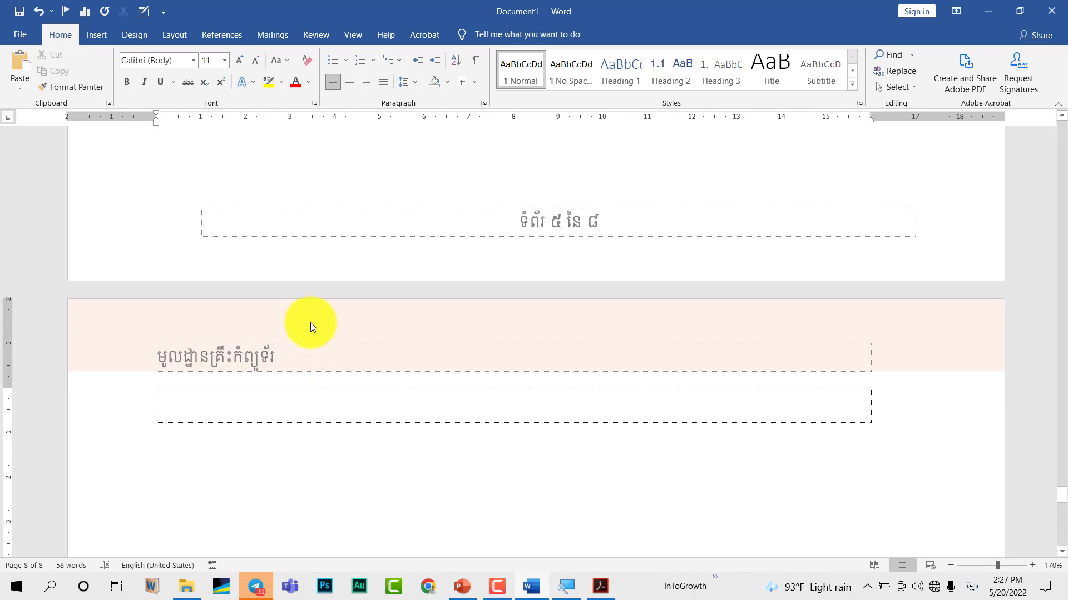
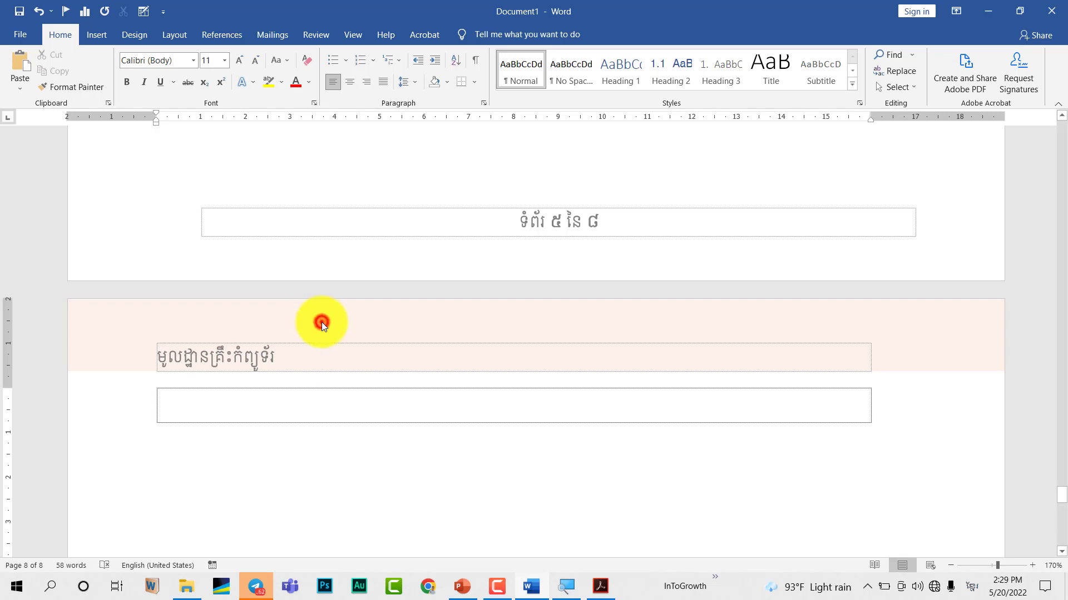
- Unlink Section 4's even-page header from the previous section and delete the pink banner shape
double_click(321, 321)
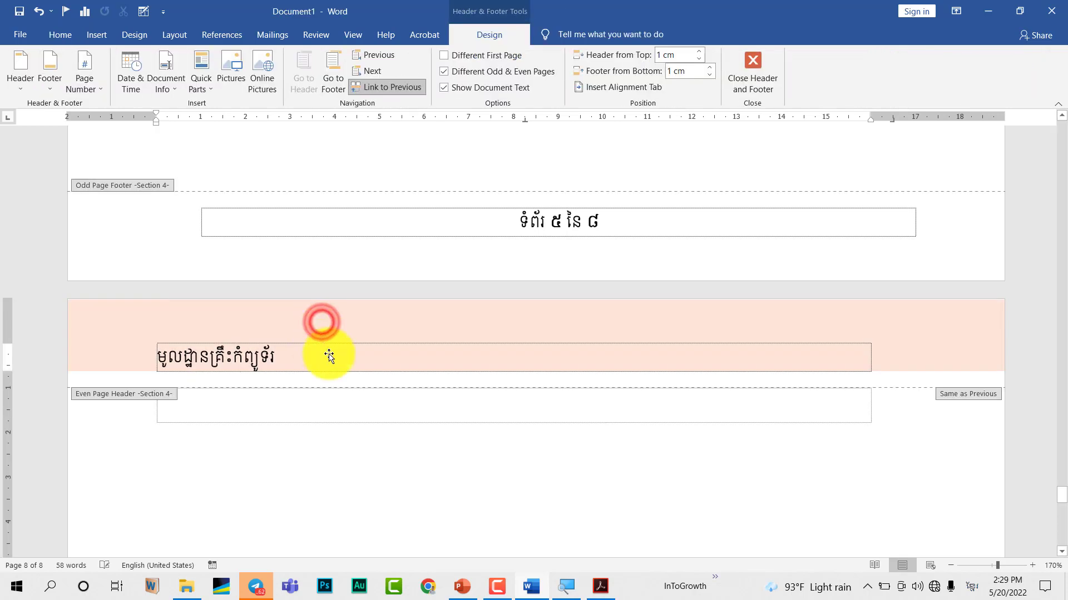
left_click(388, 89)
left_click(387, 174)
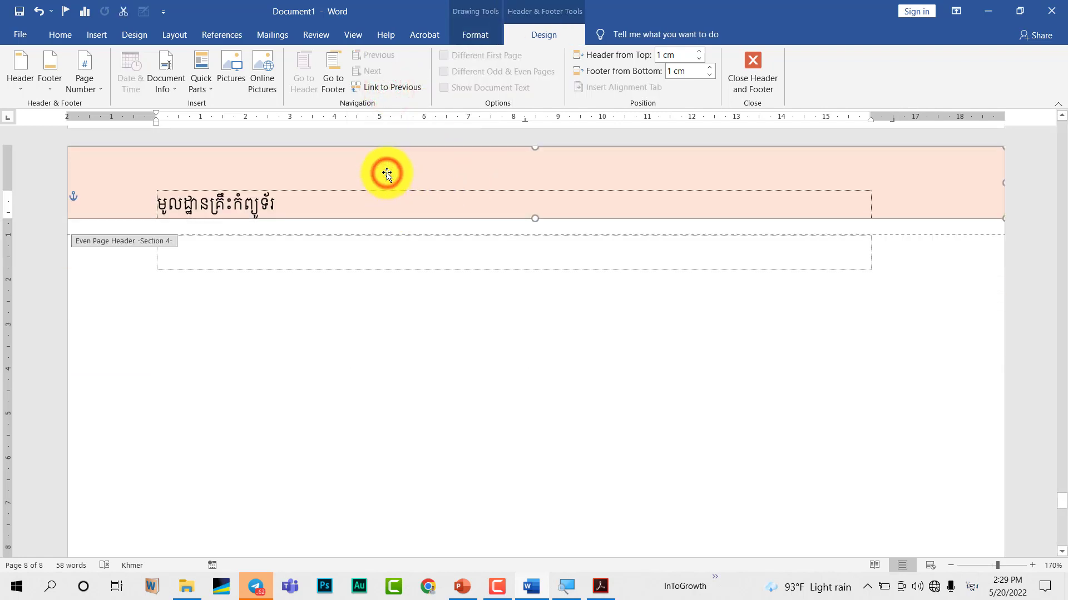
key("Delete")
- Delete the Khmer title text from the header, check nearby pages, and close header editing
left_click_drag(311, 206, 133, 201)
key("Delete")
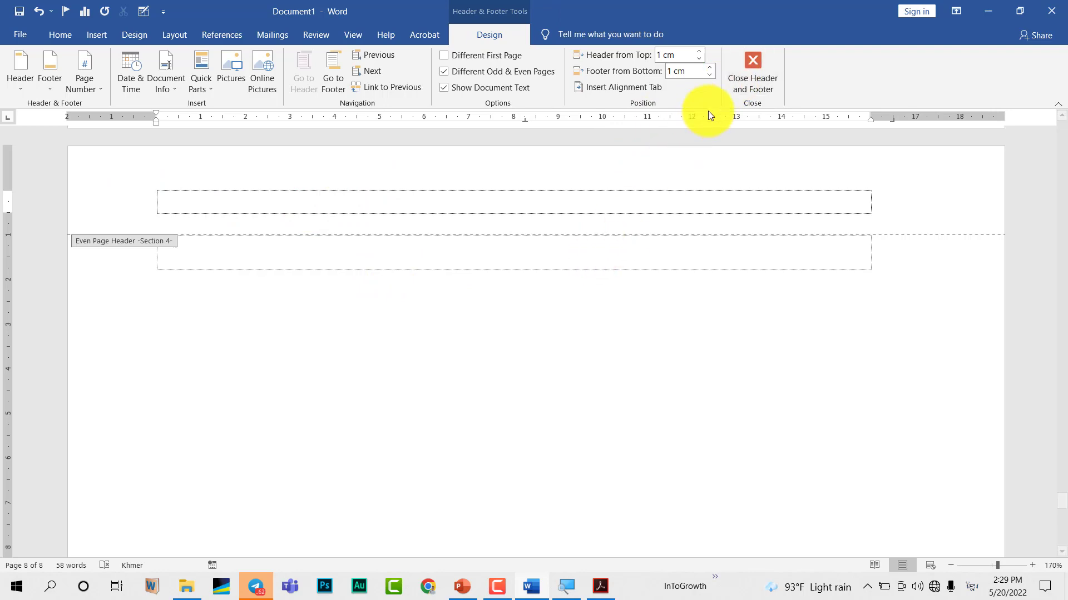
scroll(541, 350, "up", 2)
scroll(458, 342, "up", 3)
scroll(420, 354, "up", 5)
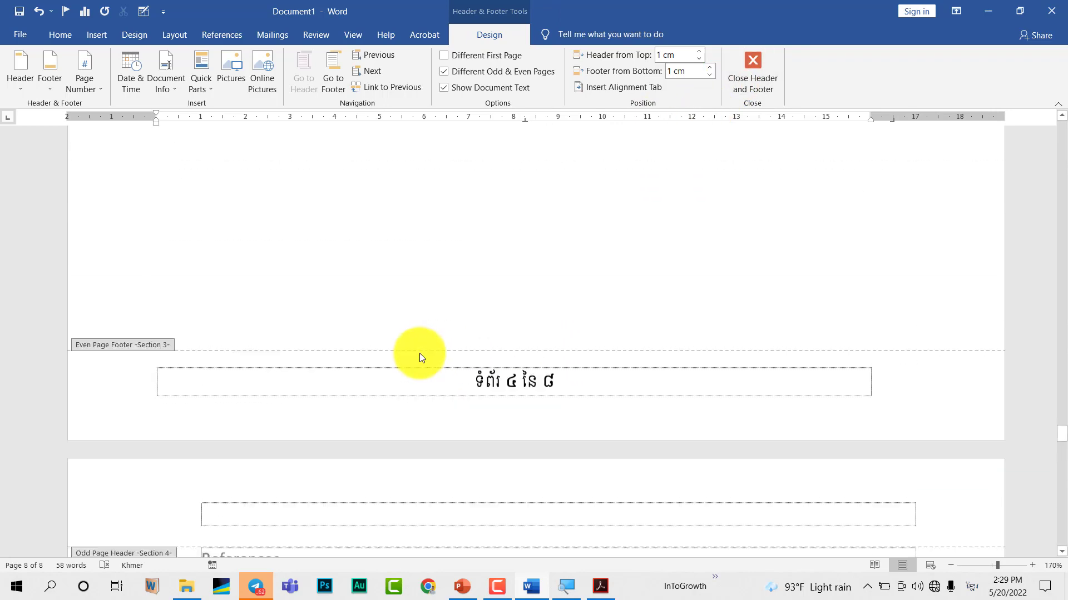
scroll(414, 353, "up", 5)
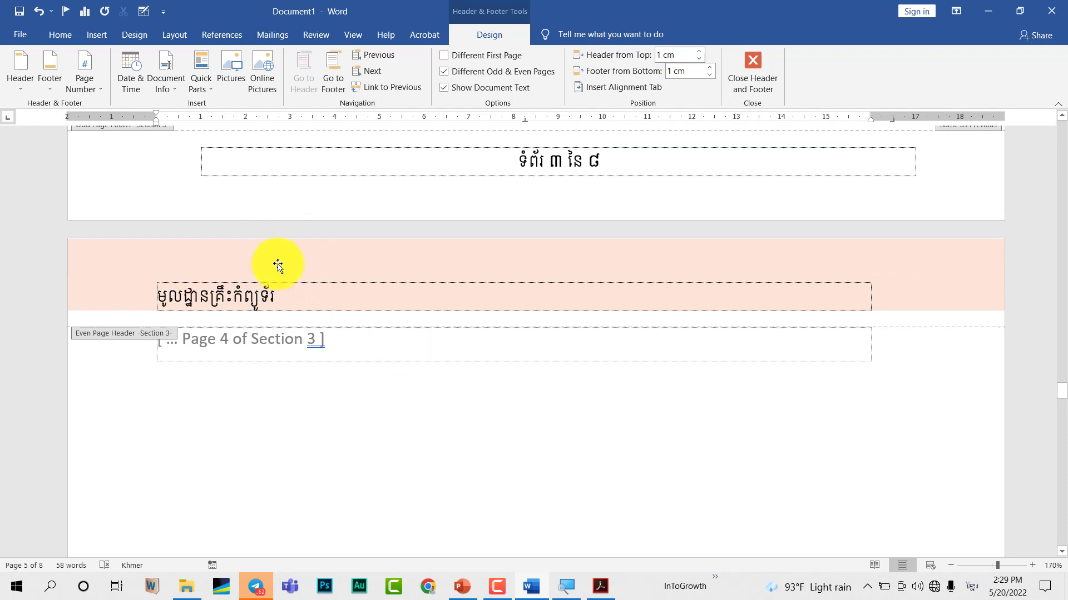
scroll(311, 345, "down", 6)
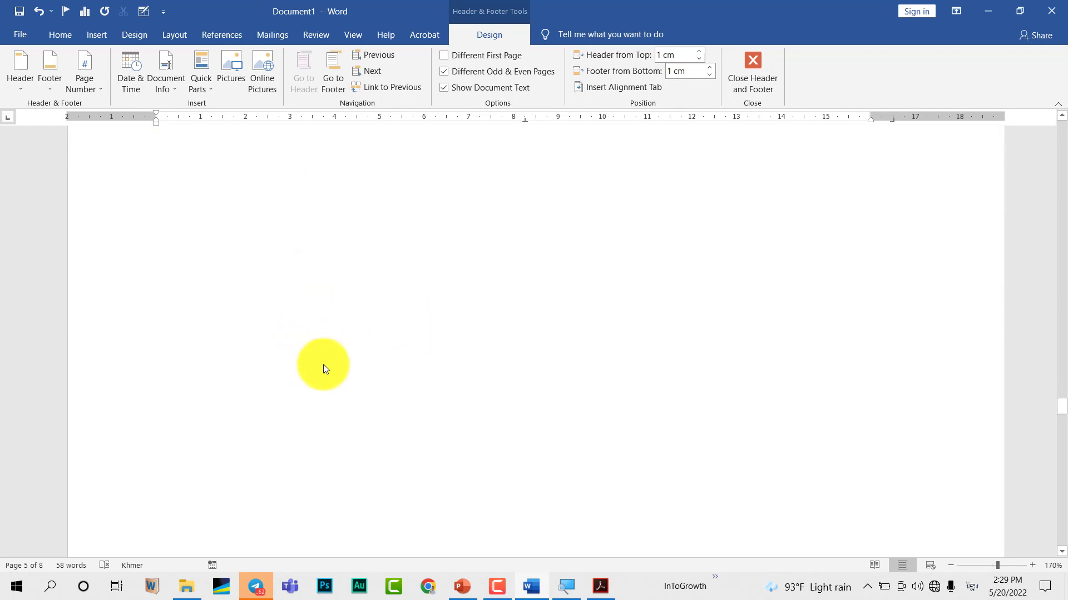
scroll(339, 353, "down", 6)
scroll(358, 334, "down", 4)
scroll(359, 325, "down", 3)
scroll(362, 332, "down", 3)
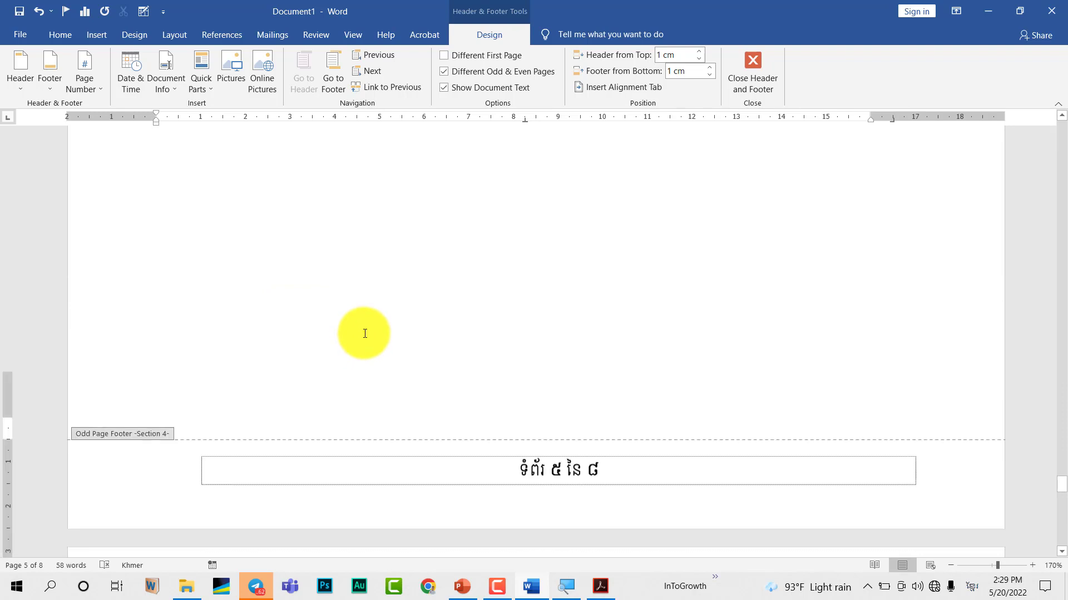
scroll(362, 337, "down", 4)
scroll(360, 343, "down", 3)
scroll(367, 389, "down", 6)
scroll(374, 401, "down", 4)
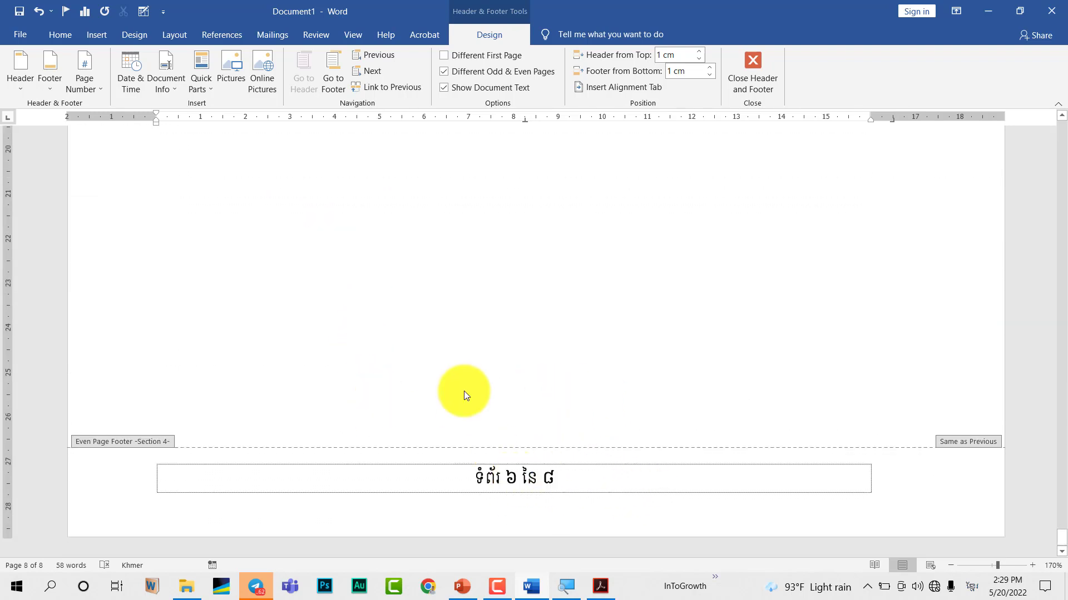
scroll(470, 396, "up", 1)
scroll(477, 401, "up", 10)
scroll(477, 401, "down", 9)
scroll(500, 361, "up", 2)
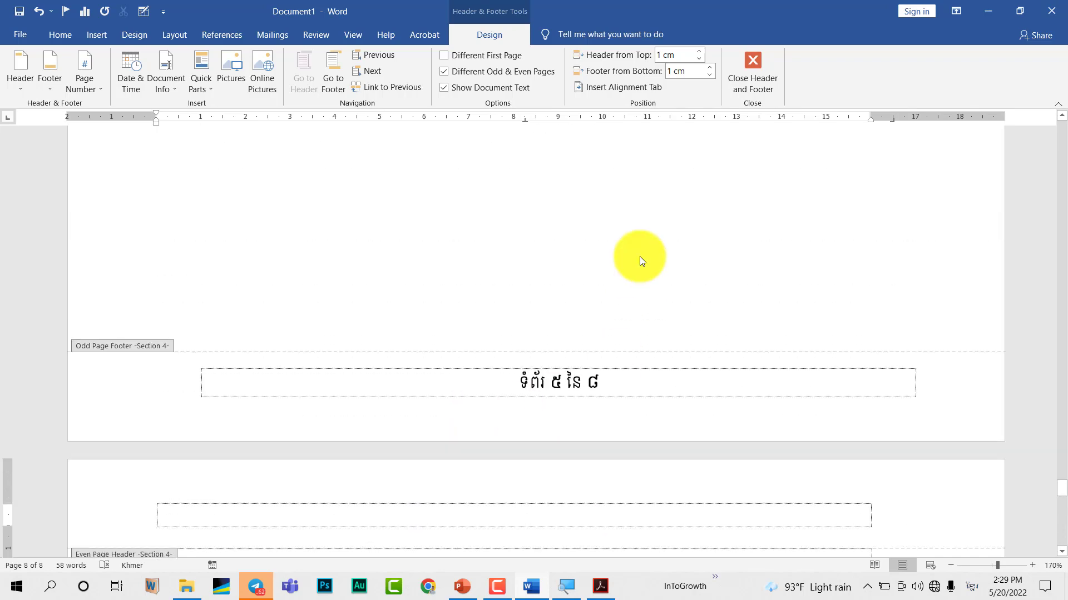
left_click(752, 75)
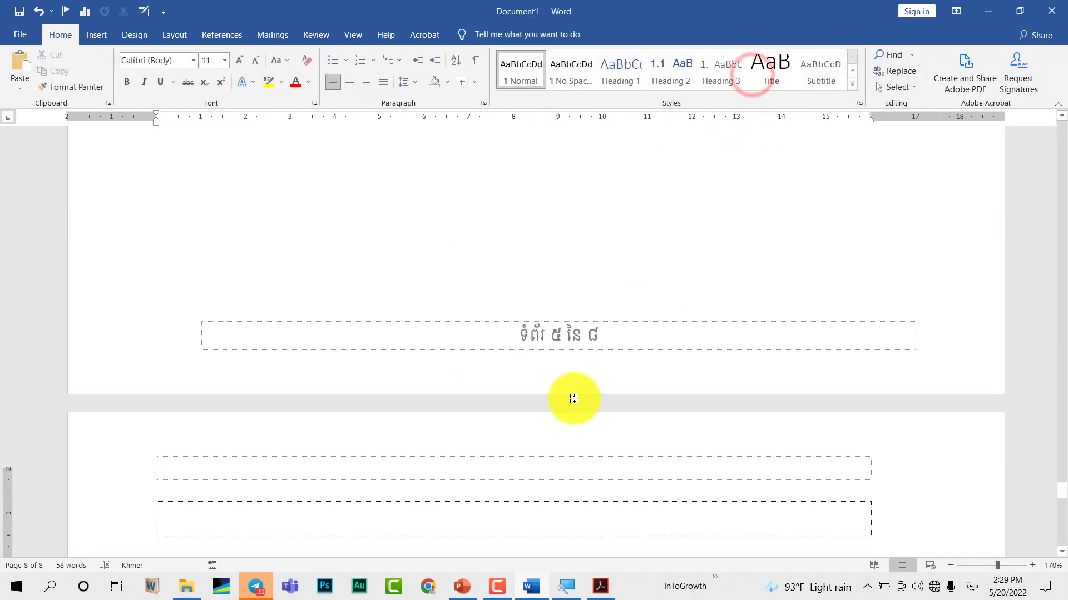
- Scroll up to the front page showing the Pre-requisite Contents table
scroll(573, 396, "up", 1)
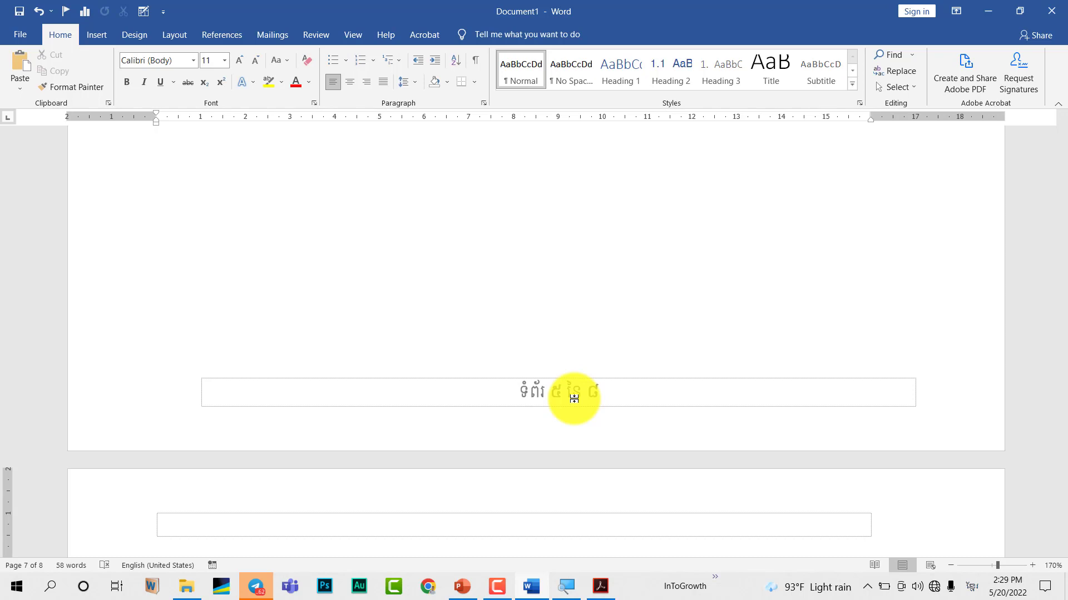
scroll(401, 405, "down", 5)
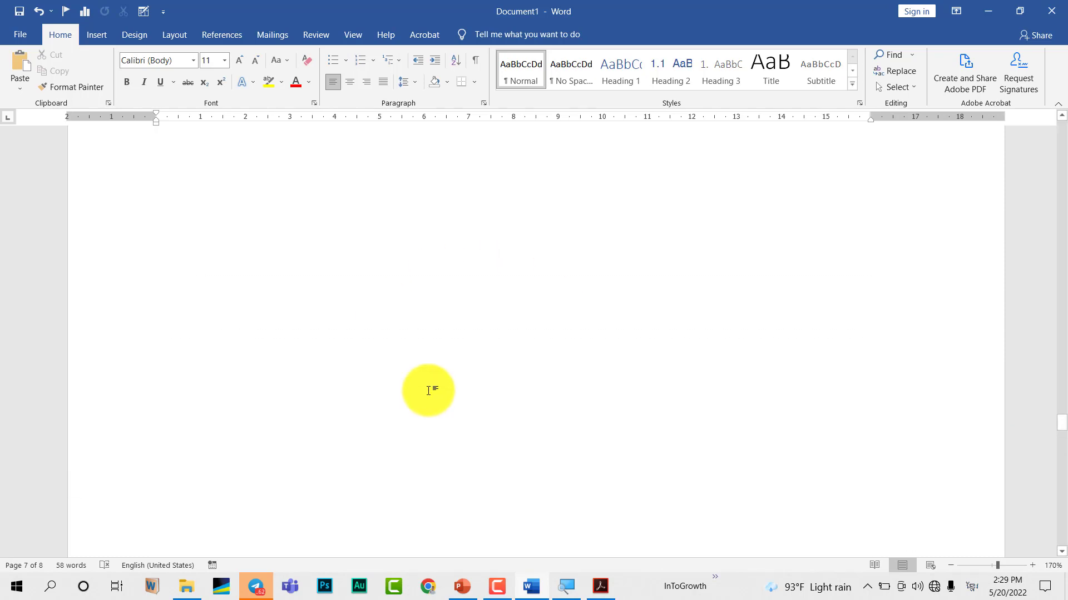
scroll(432, 390, "up", 5)
scroll(433, 390, "up", 5)
scroll(432, 389, "up", 5)
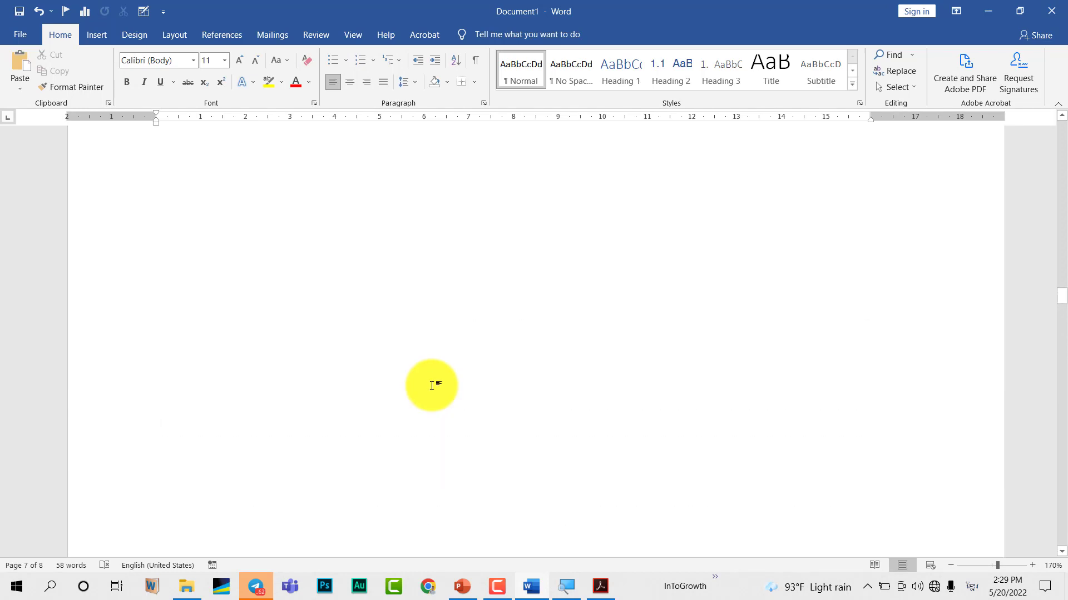
scroll(433, 390, "up", 5)
scroll(432, 388, "up", 5)
scroll(427, 386, "up", 2)
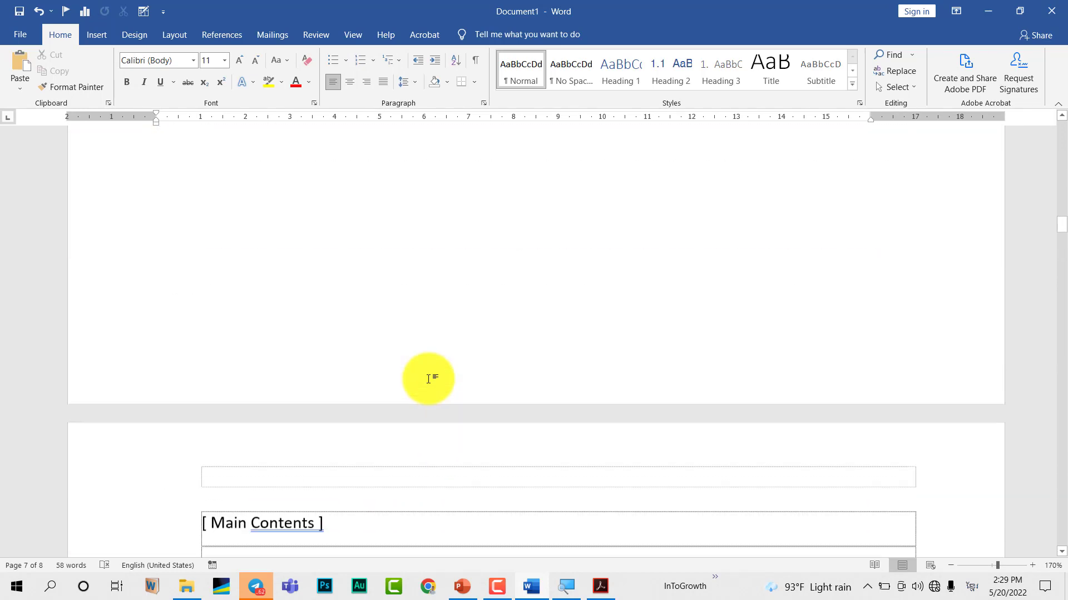
scroll(425, 386, "up", 2)
scroll(411, 373, "down", 3)
scroll(372, 348, "up", 2)
scroll(353, 340, "up", 10)
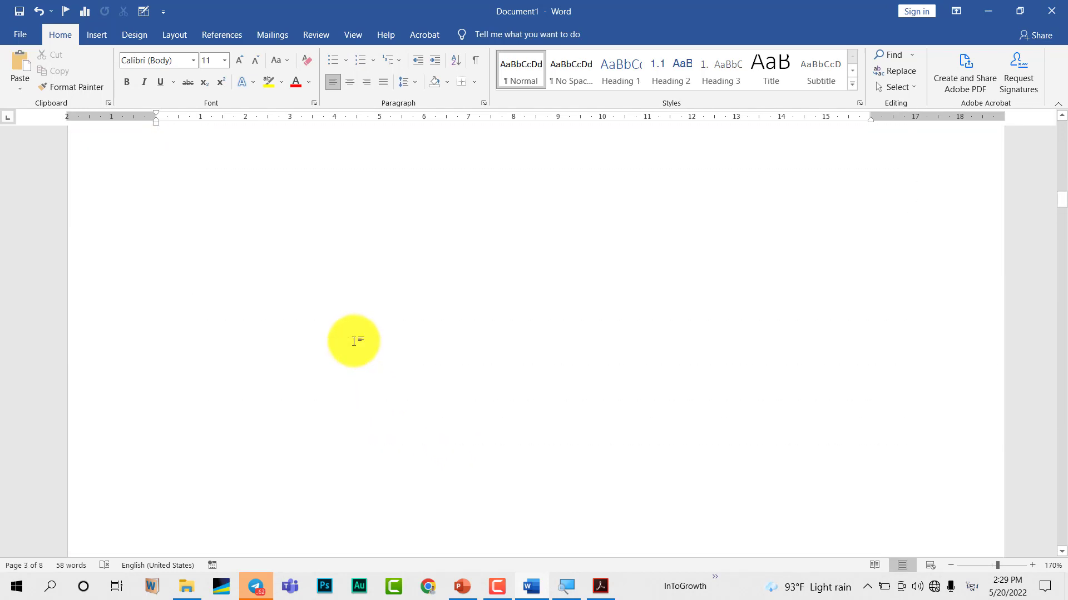
scroll(353, 340, "up", 10)
scroll(354, 339, "up", 5)
scroll(354, 341, "down", 4)
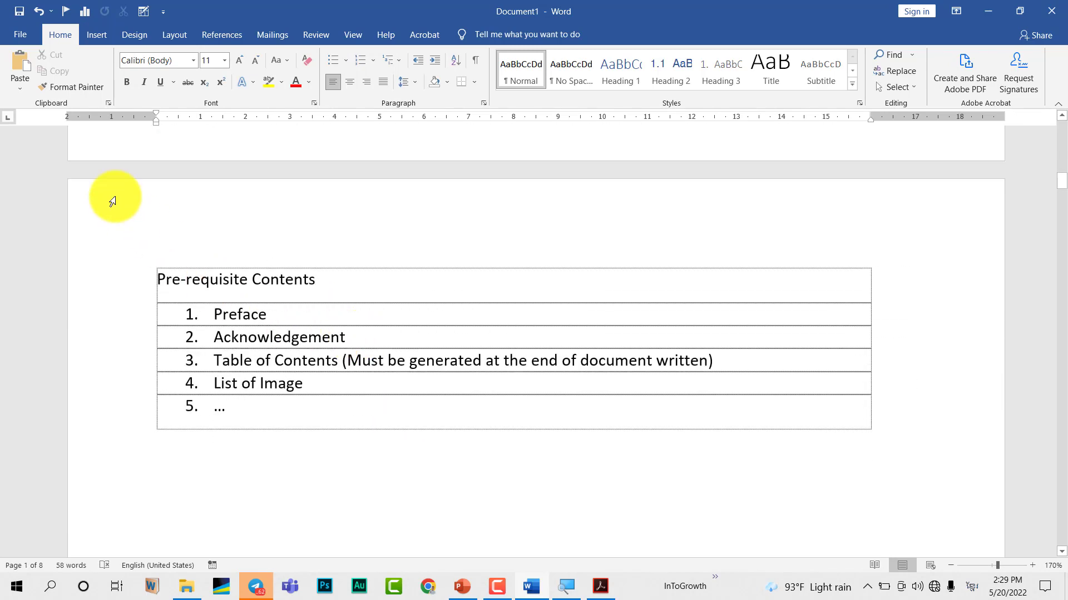
- Open page 2's empty Section 2 even-page header above the Pre-requisite Contents table
double_click(178, 216)
scroll(328, 360, "down", 1)
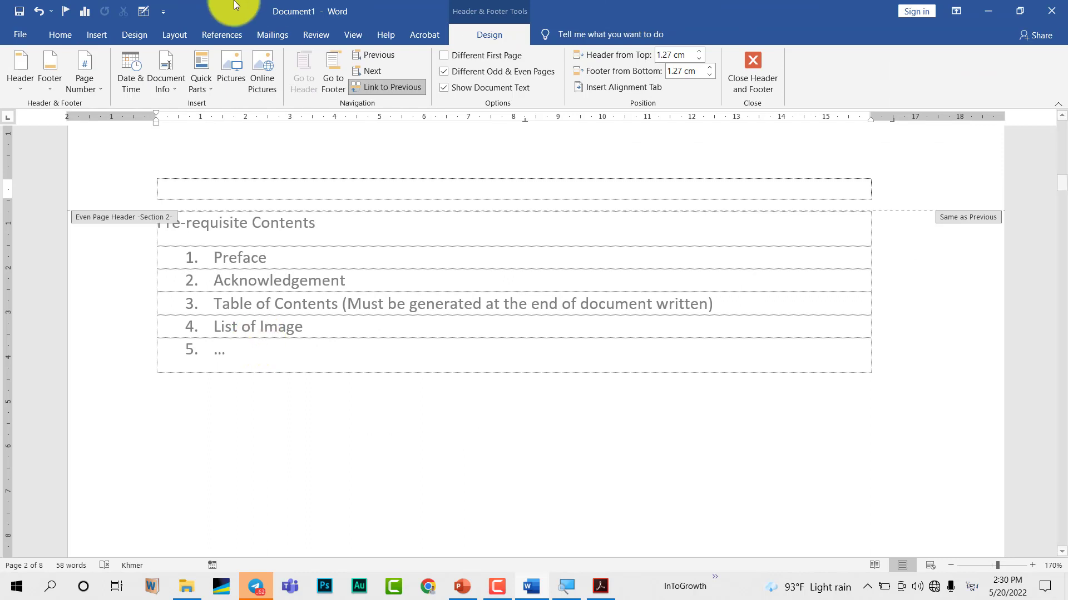
- Leave the header, put the cursor after Preface, and show the Layout break options
double_click(322, 301)
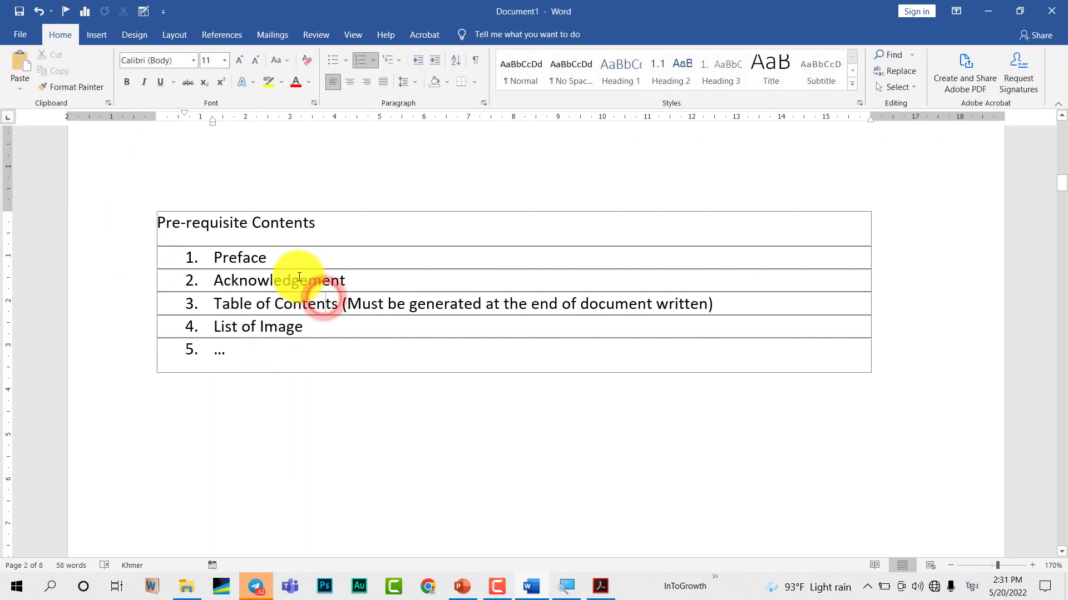
left_click(287, 263)
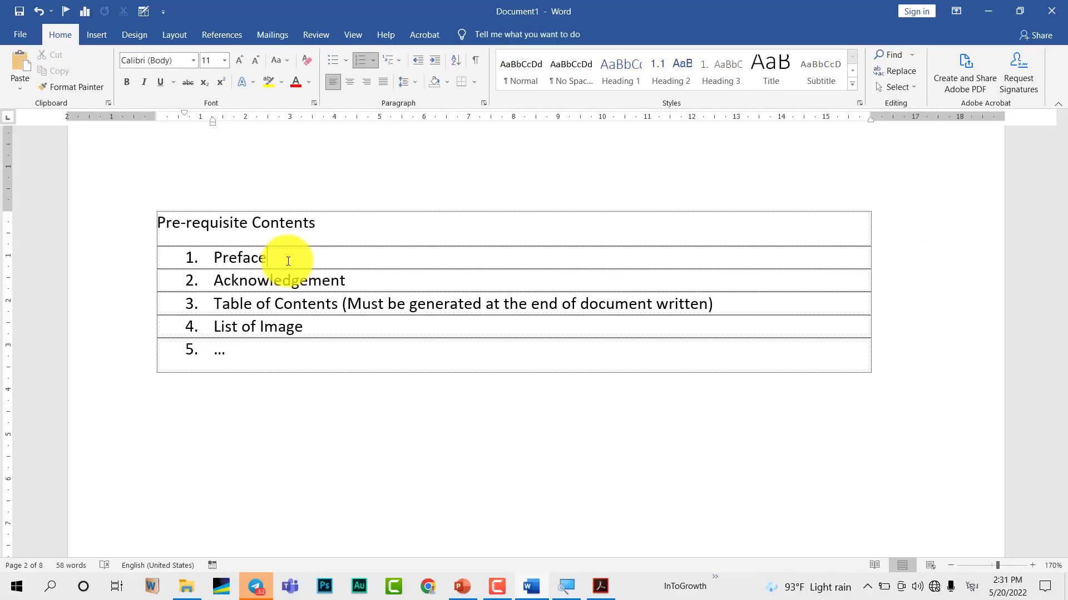
left_click(176, 34)
left_click(177, 53)
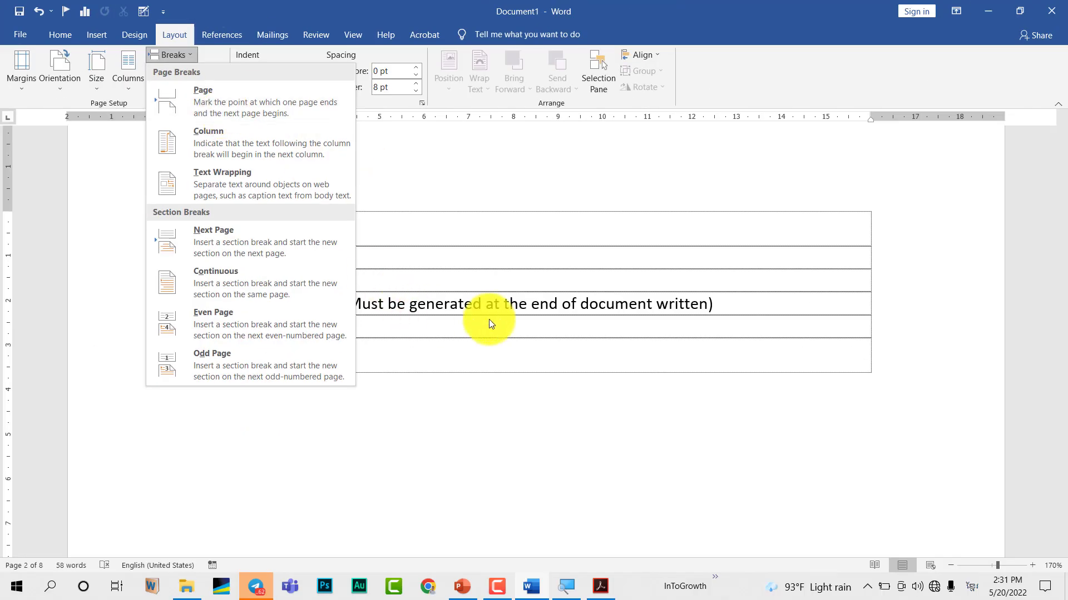
- Dismiss the break list and insert a page break after Preface, removing the empty list item
left_click(483, 290)
left_click(270, 262)
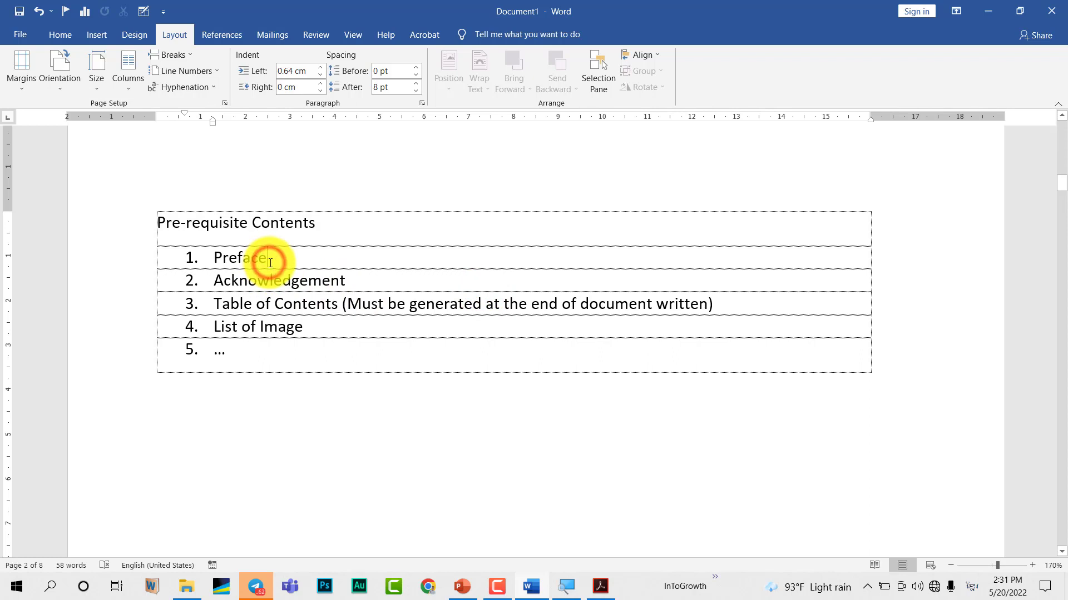
key("ctrl+Return")
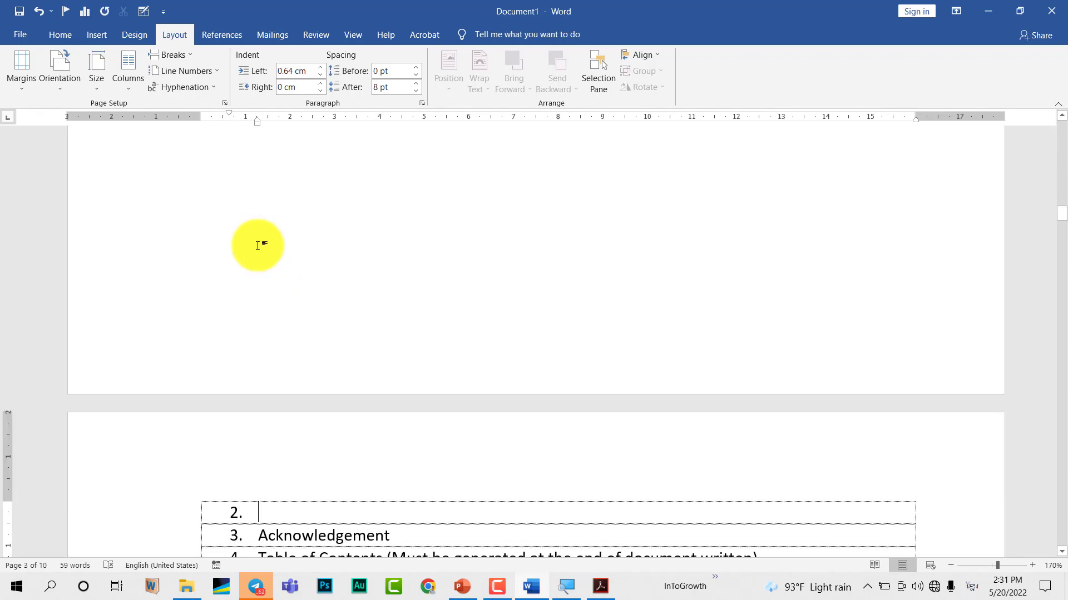
key("Delete")
scroll(279, 421, "down", 2)
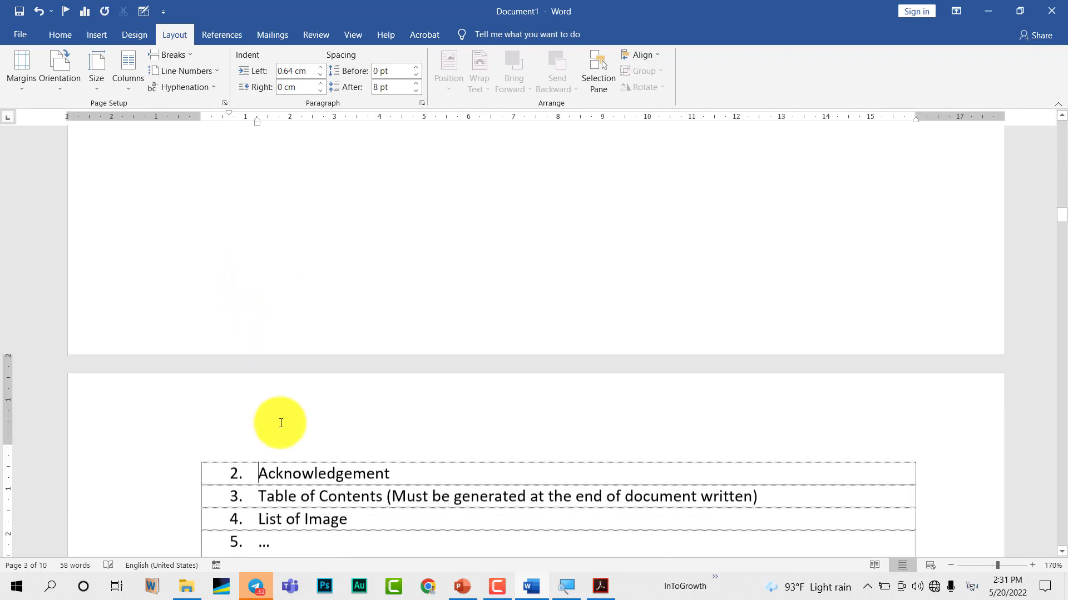
double_click(114, 372)
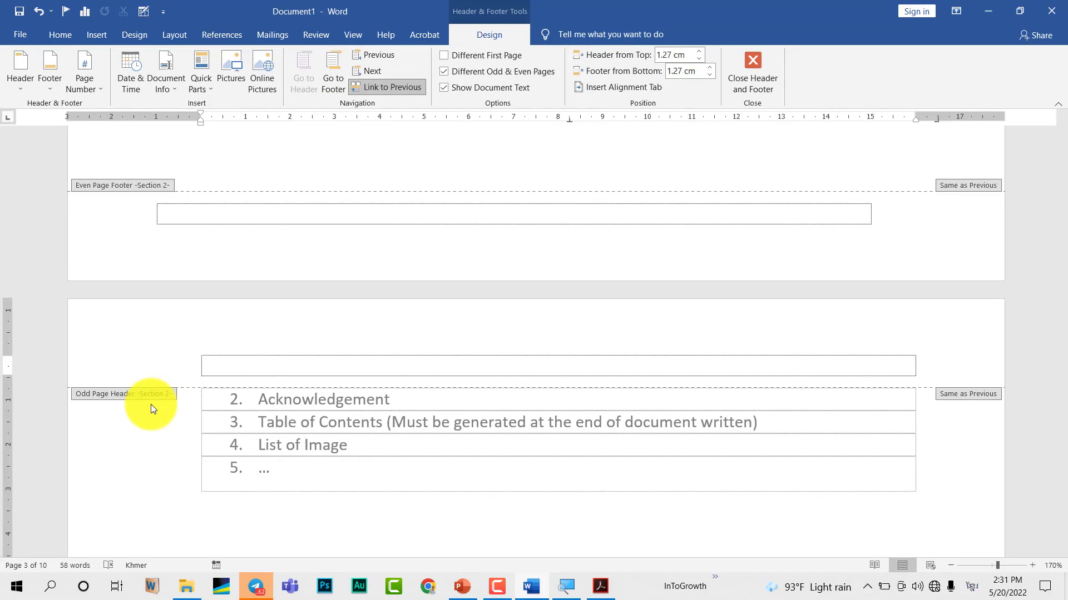
- Insert a page break after Acknowledgement so Table of Contents starts a new page as item 3
left_click(744, 69)
left_click(392, 399)
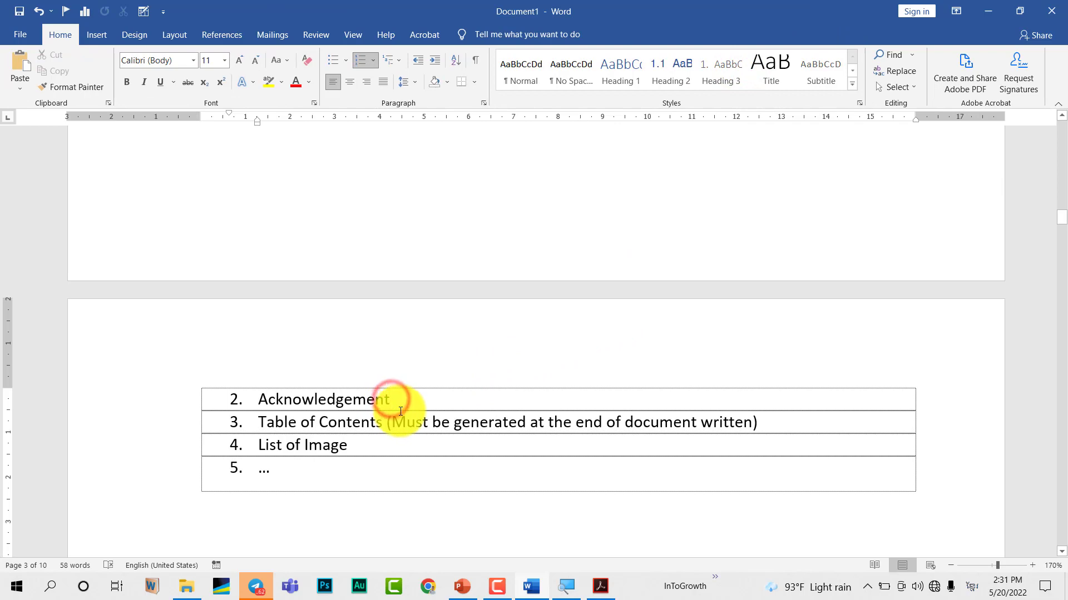
key("ctrl+Return")
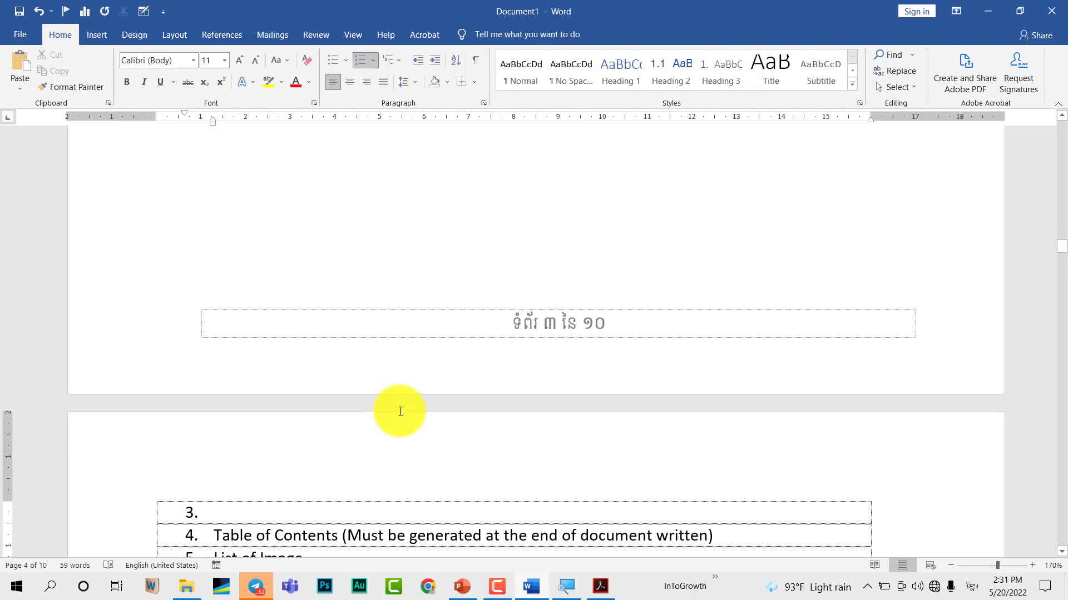
key("Delete")
scroll(384, 370, "down", 2)
double_click(87, 363)
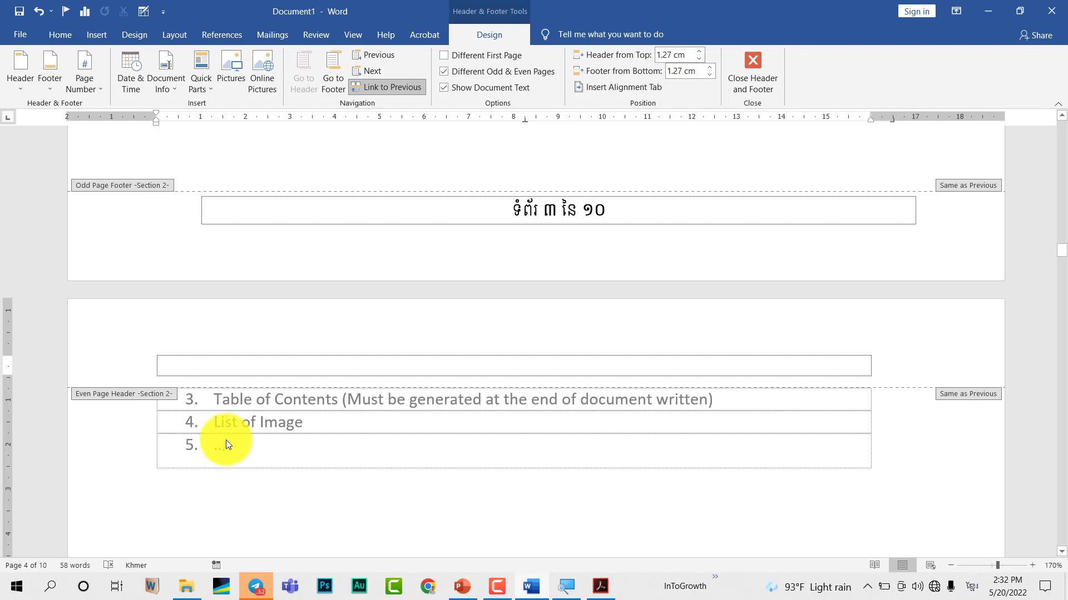
- Insert a page break after the Table of Contents row so List of Image starts a new page
double_click(312, 417)
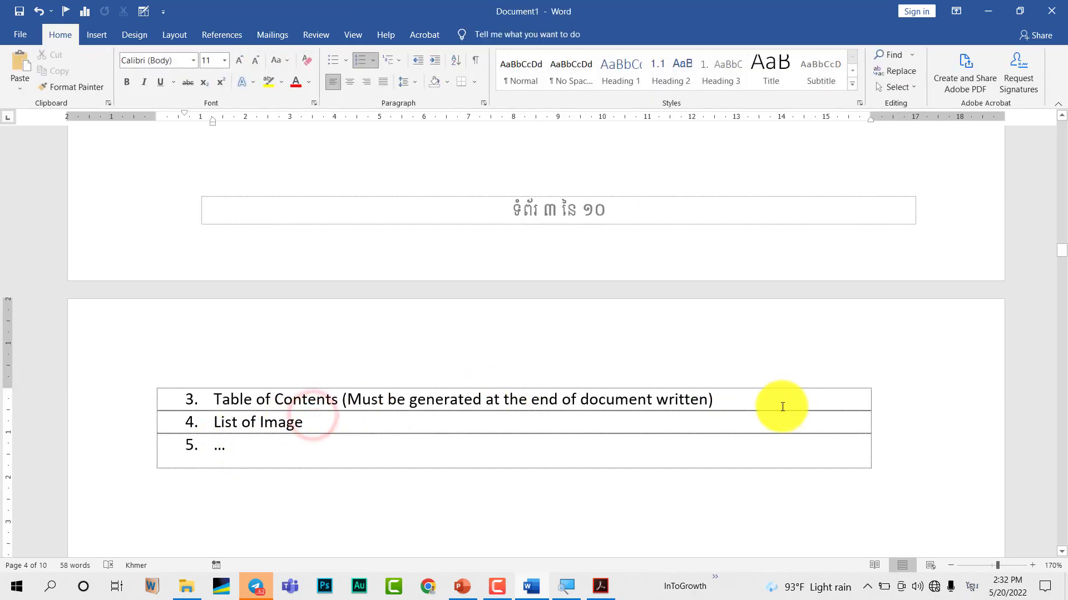
left_click(753, 406)
key("ctrl+Return")
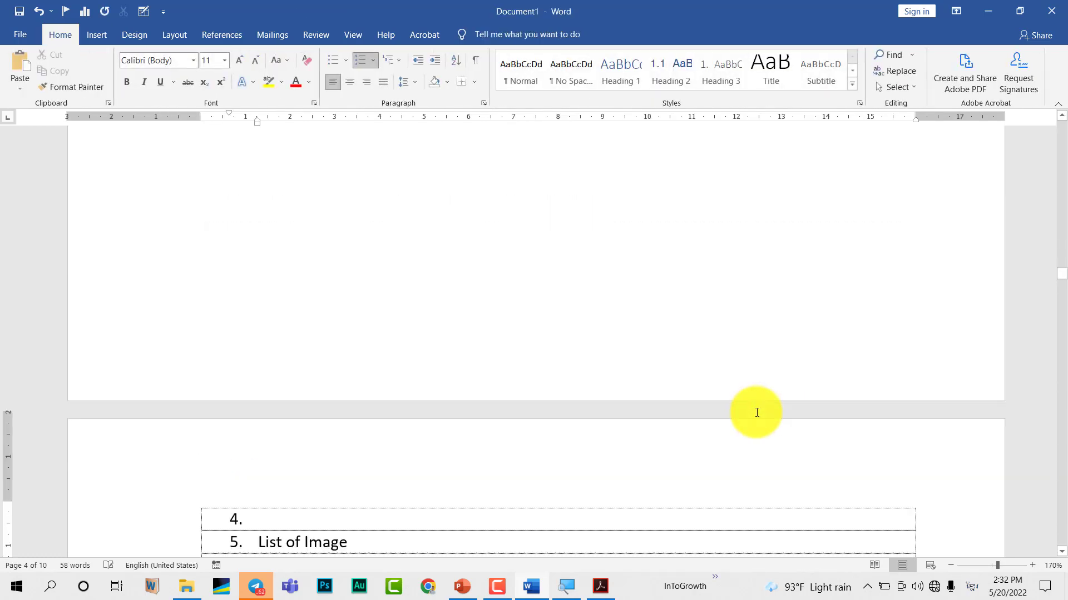
key("Delete")
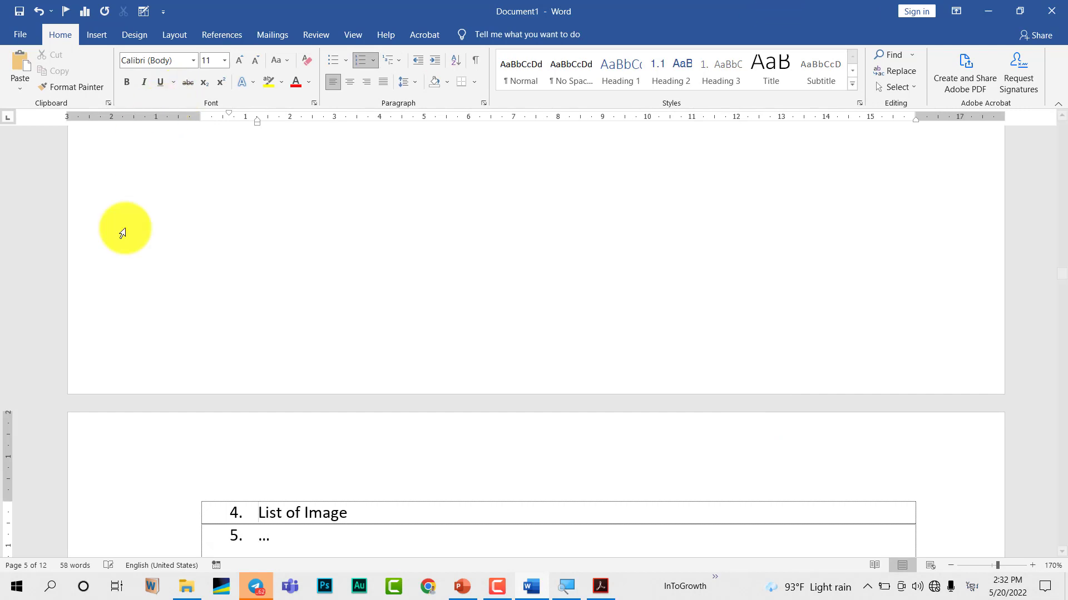
double_click(164, 473)
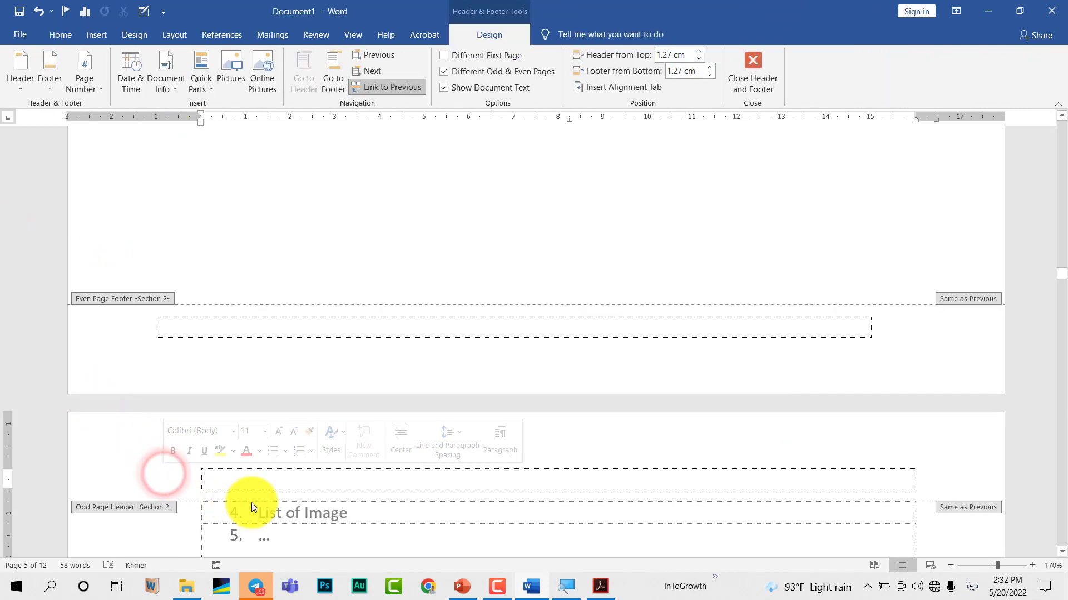
left_click(739, 89)
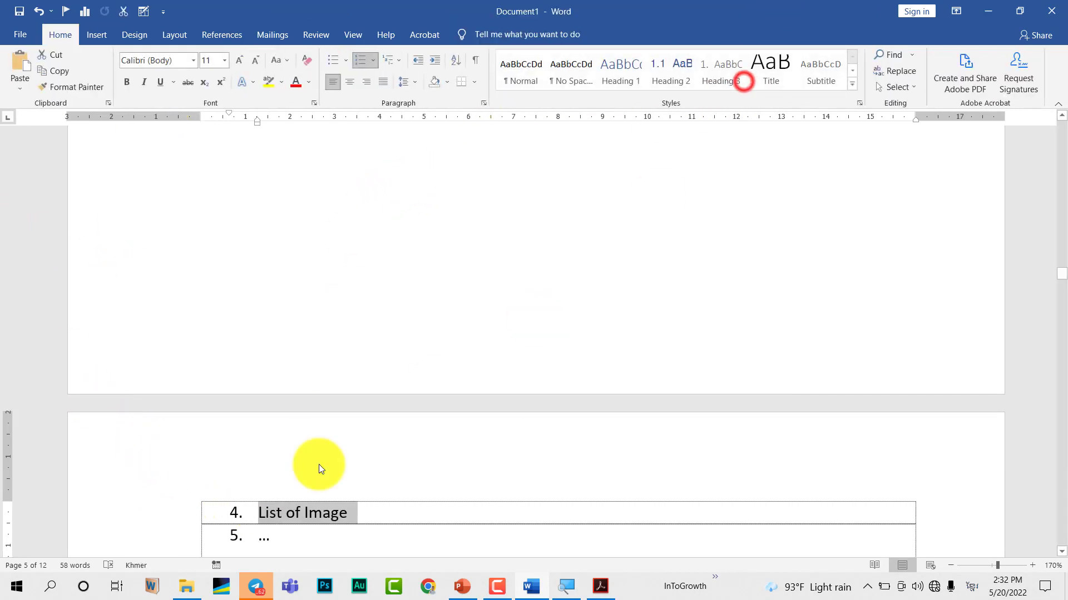
- Go back to page 1 and open the cover page's '[ Cover Page ]' header for editing
scroll(291, 464, "up", 10)
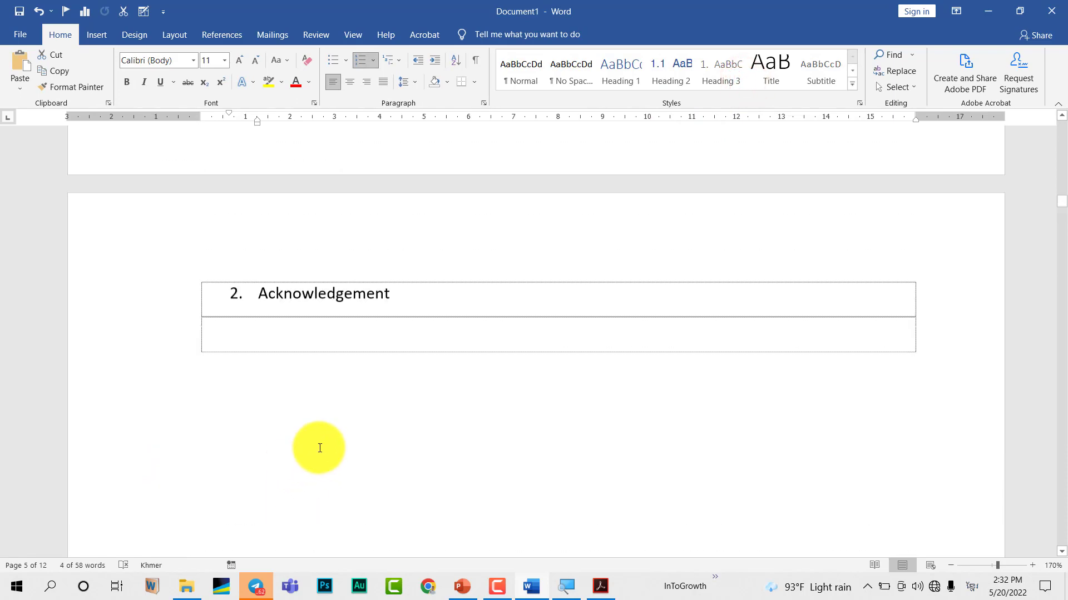
scroll(294, 462, "up", 10)
scroll(300, 459, "up", 10)
scroll(311, 450, "up", 10)
scroll(316, 447, "up", 10)
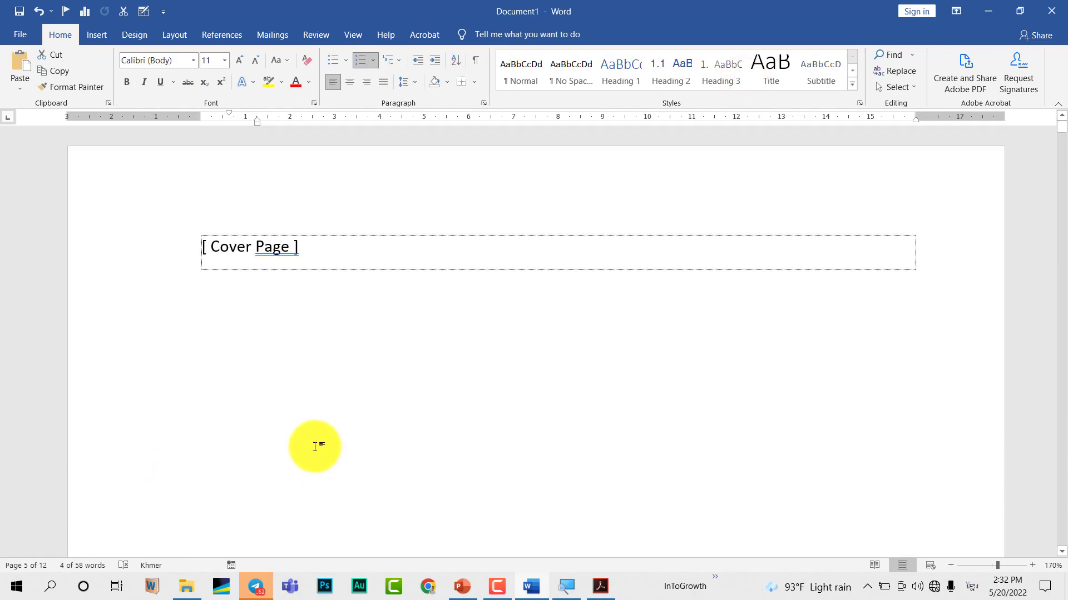
double_click(169, 214)
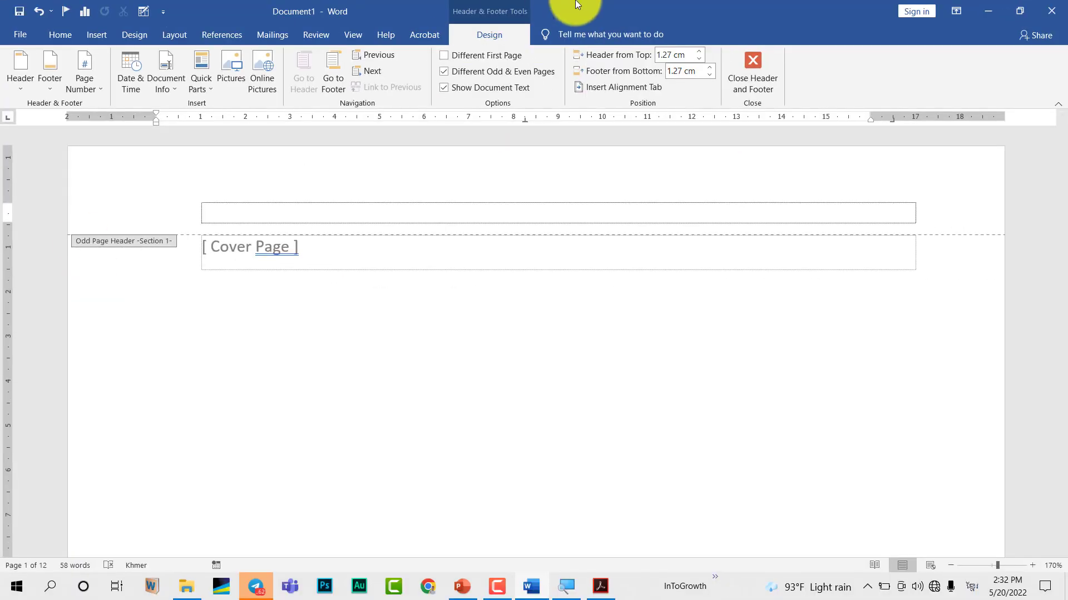
- Close the cover page header and zoom out to view all twelve pages at 30%
left_click(759, 66)
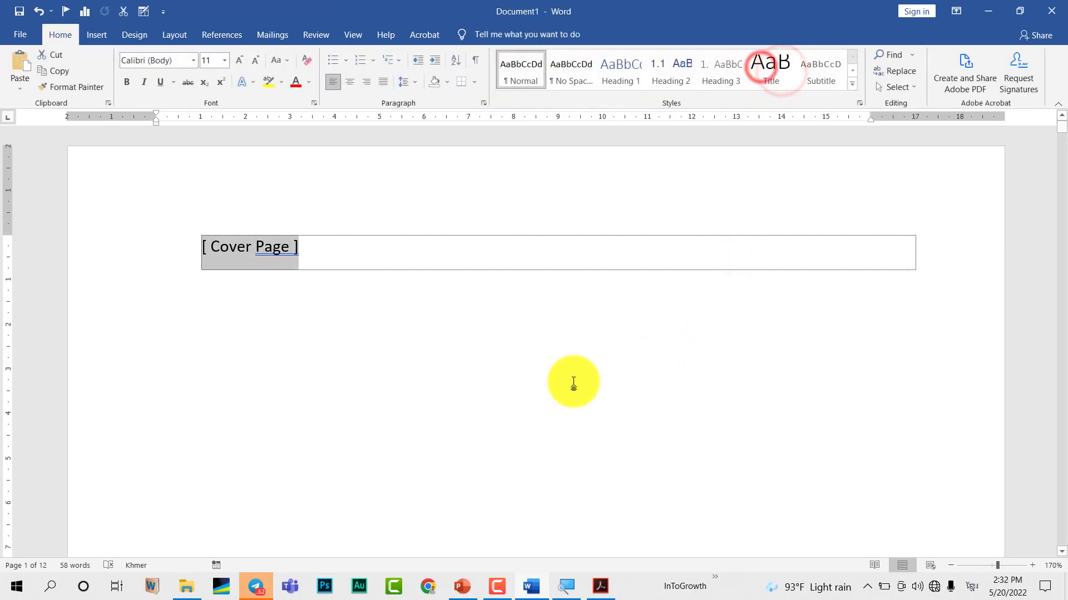
scroll(504, 335, "down", 10)
scroll(504, 335, "down", 2)
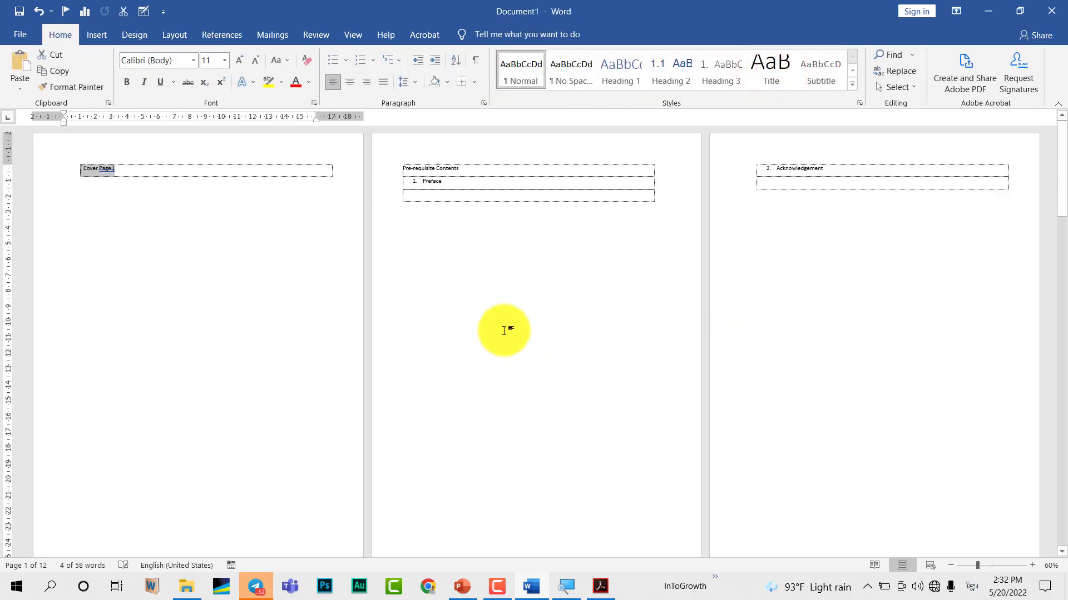
scroll(504, 332, "down", 1)
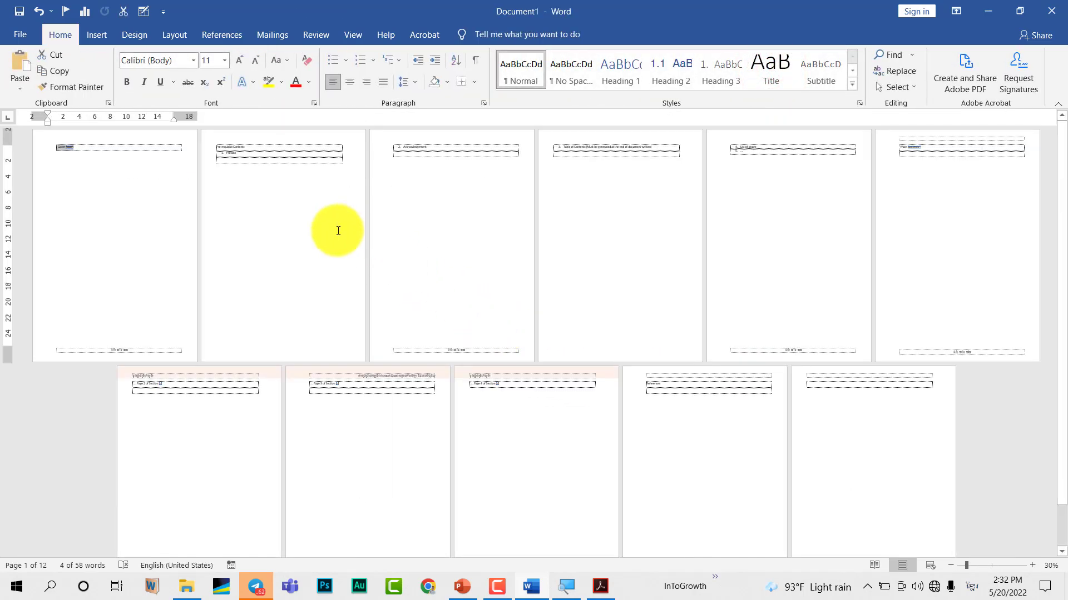
scroll(310, 222, "down", 1)
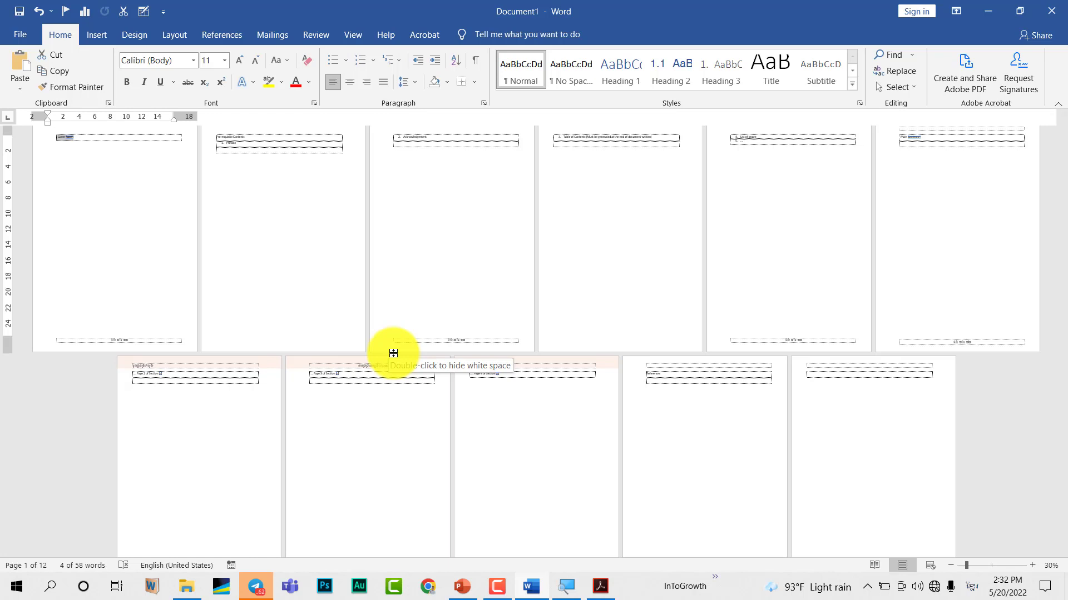
key("ctrl+p")
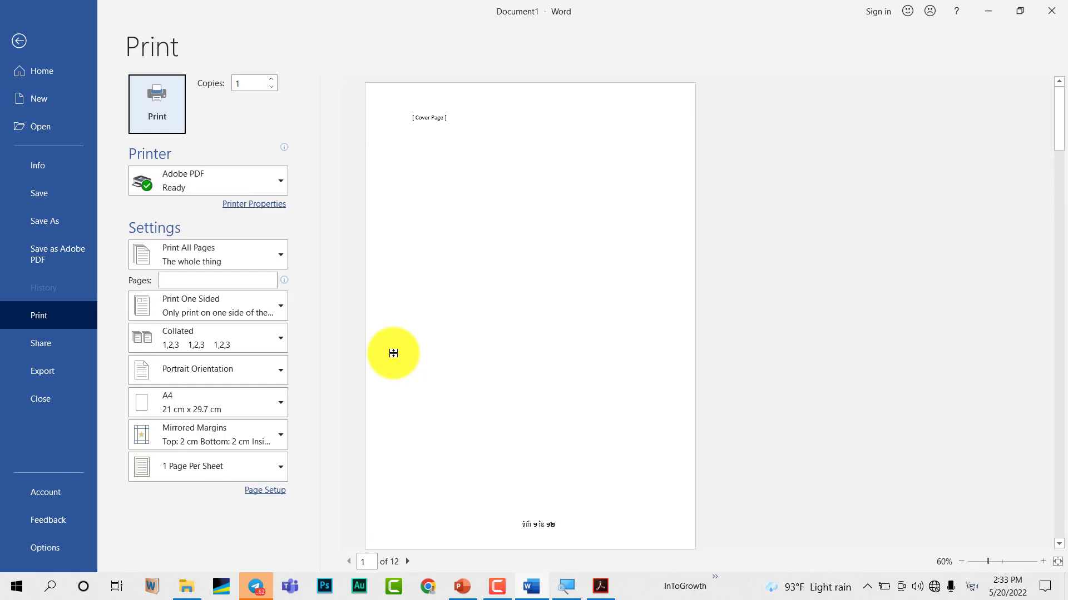
left_click(960, 563)
left_click(960, 562)
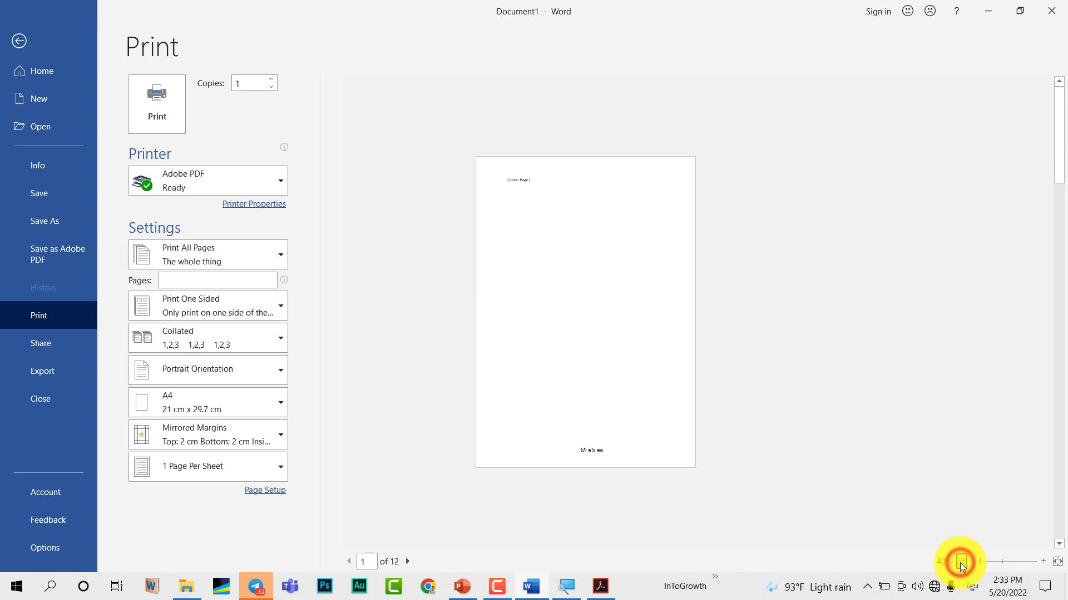
left_click(1038, 563)
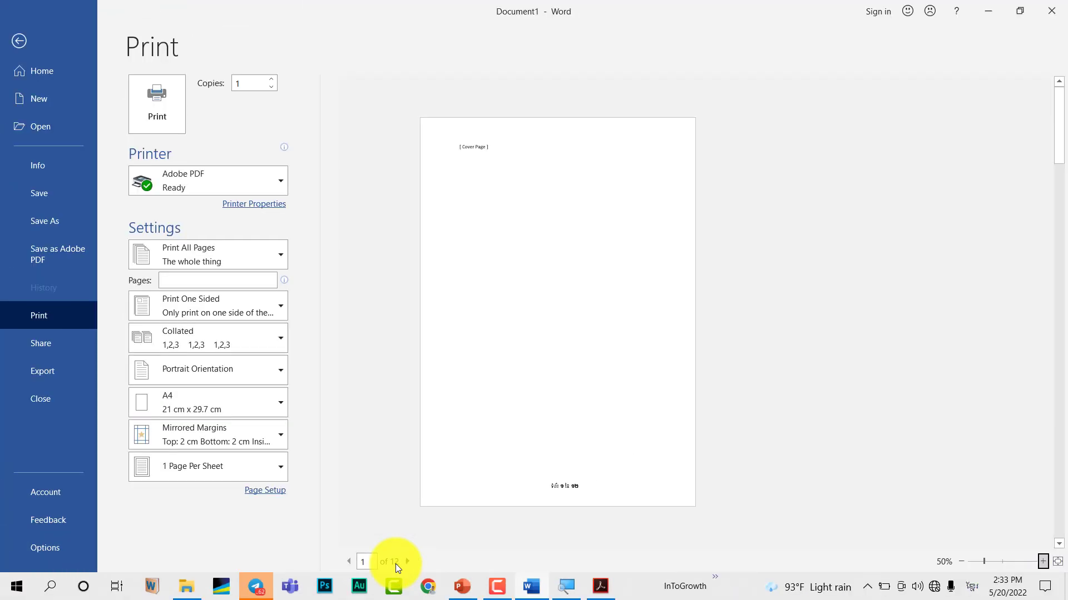
key("Escape")
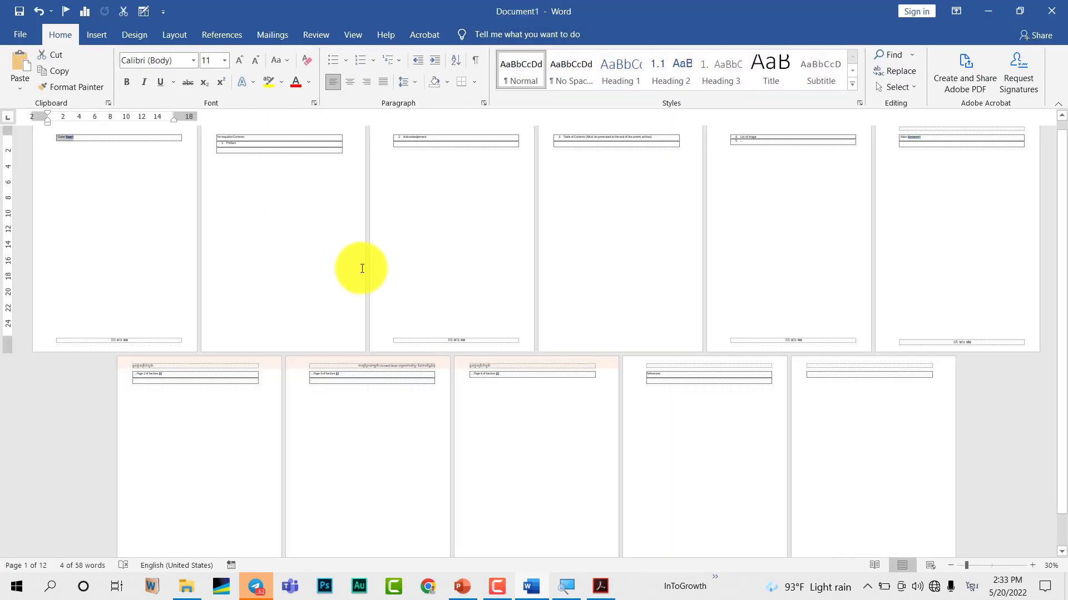
- Return to page 2 and open its Section 2 even-page header for editing
scroll(393, 257, "up", 2, "ctrl")
scroll(393, 257, "up", 2, "ctrl")
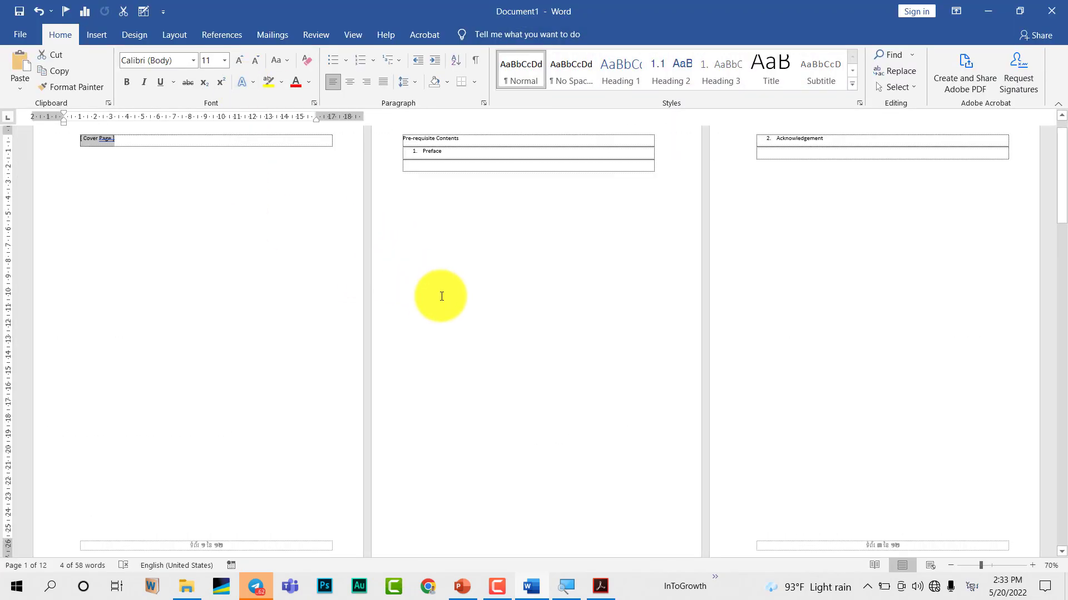
scroll(553, 296, "up", 2, "ctrl")
scroll(554, 297, "up", 1, "ctrl")
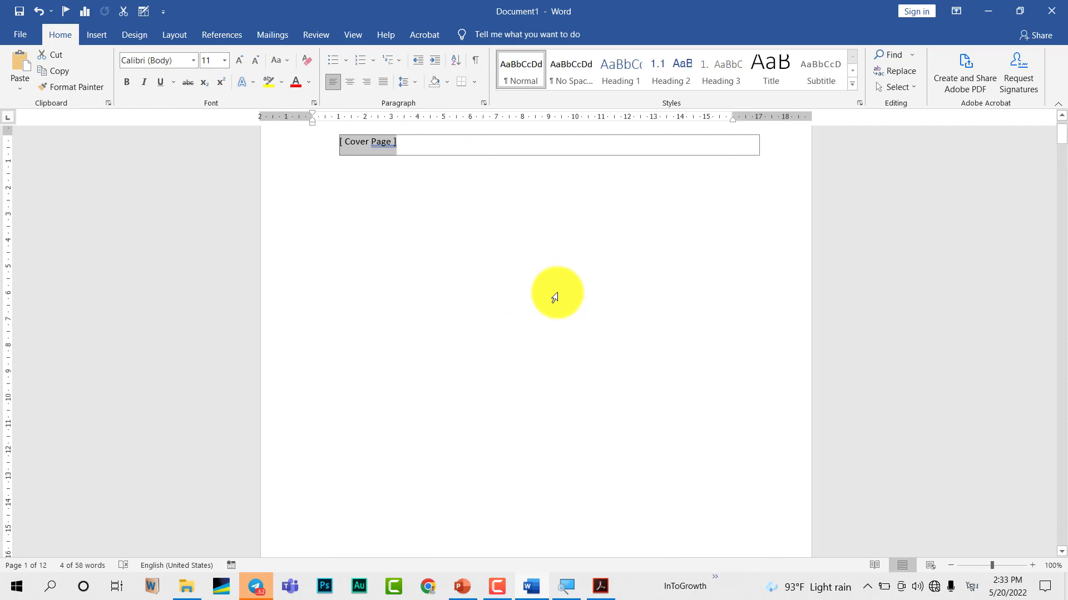
scroll(556, 293, "up", 1, "ctrl")
scroll(370, 314, "up", 1)
scroll(341, 289, "up", 1)
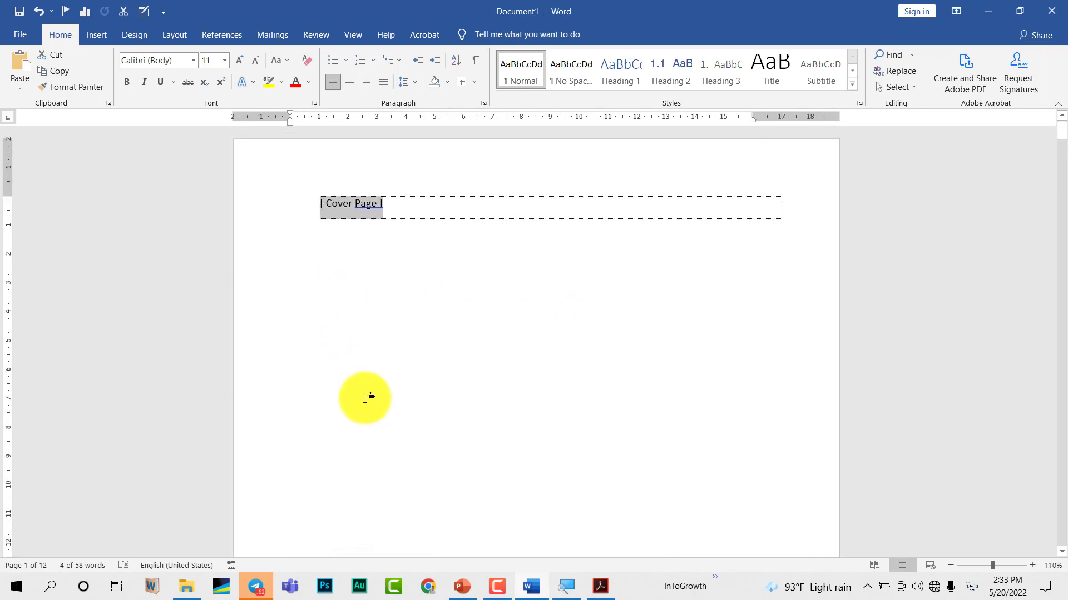
scroll(280, 190, "down", 1)
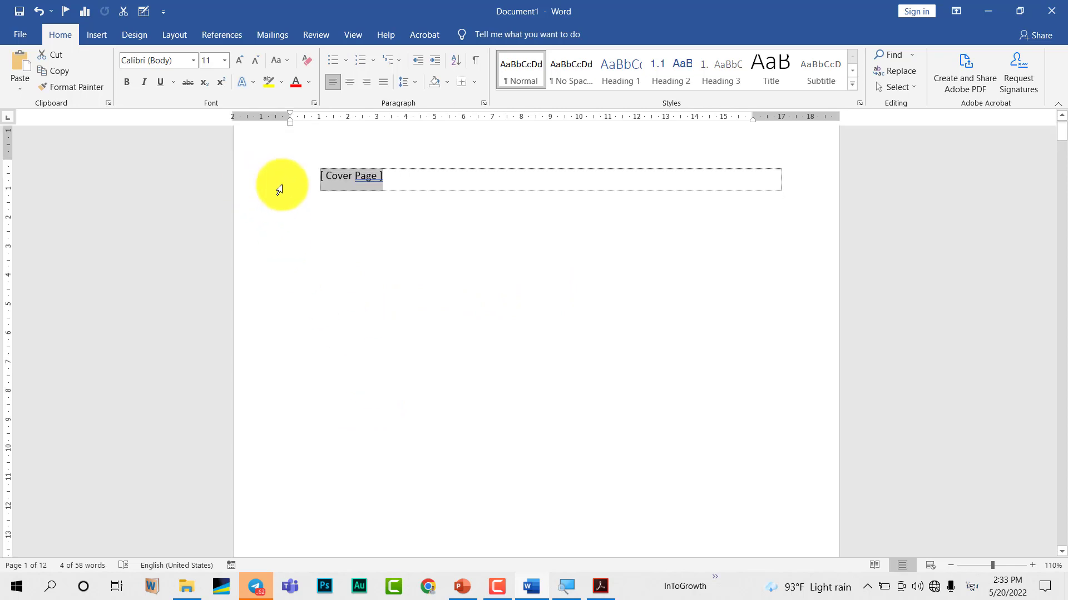
scroll(303, 305, "down", 3)
scroll(334, 334, "down", 4)
scroll(335, 332, "down", 4)
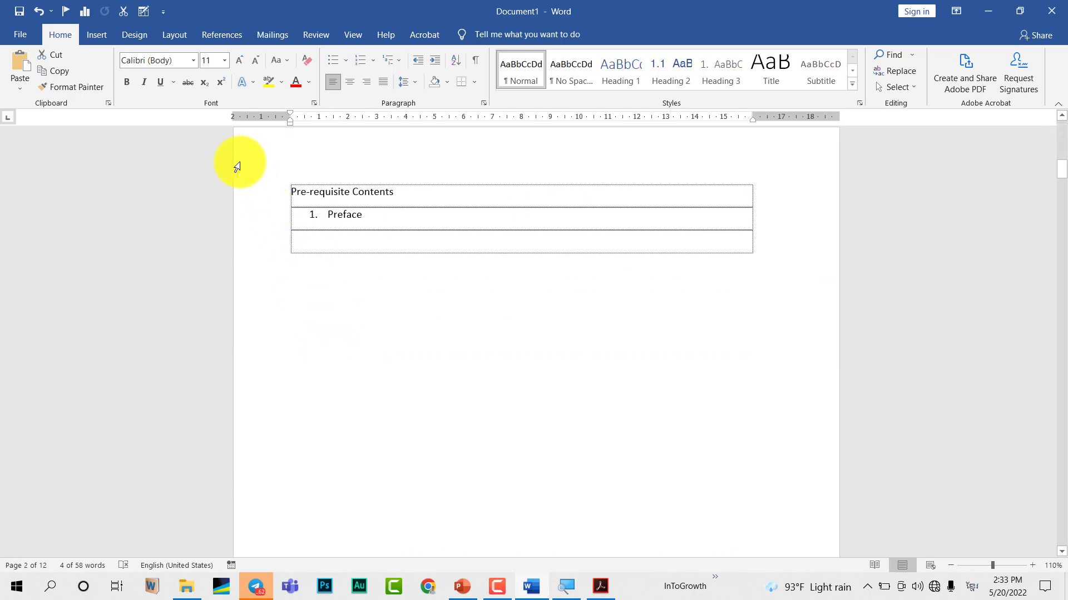
double_click(256, 162)
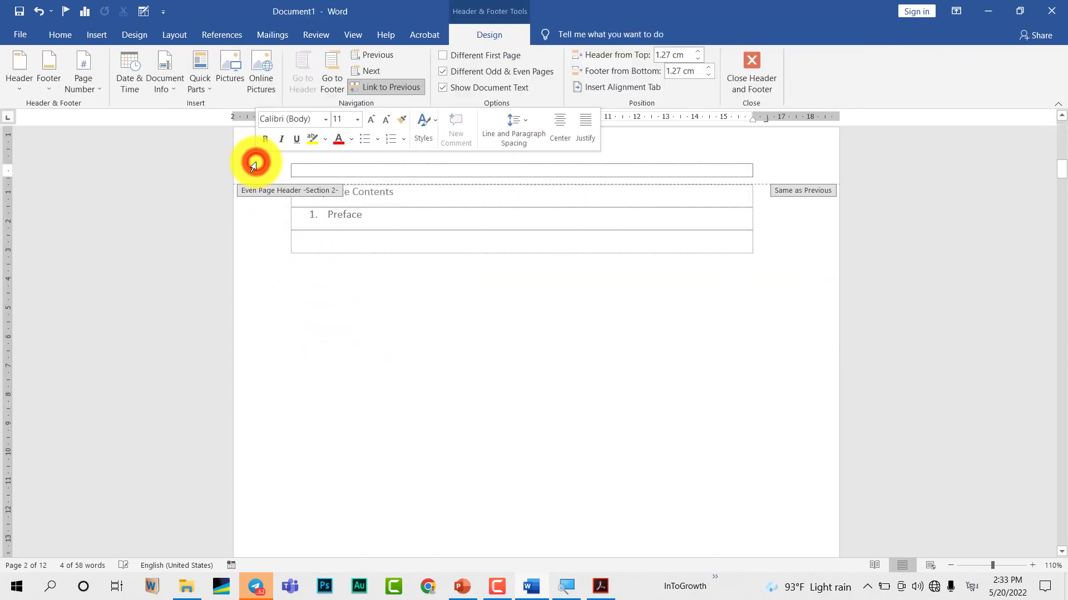
left_click(401, 219)
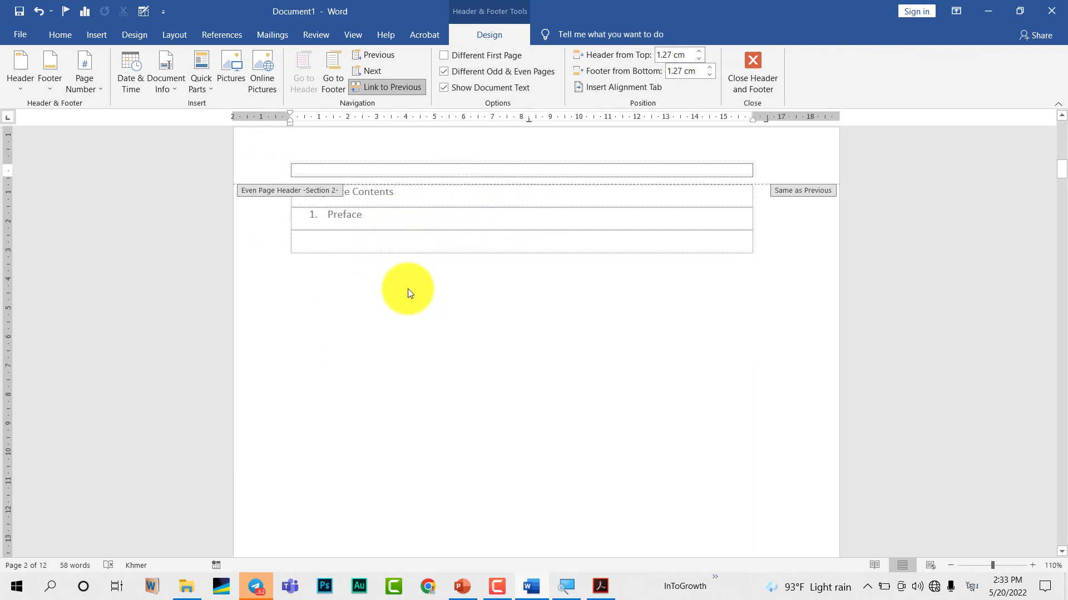
scroll(419, 293, "up", 1)
scroll(413, 278, "up", 1)
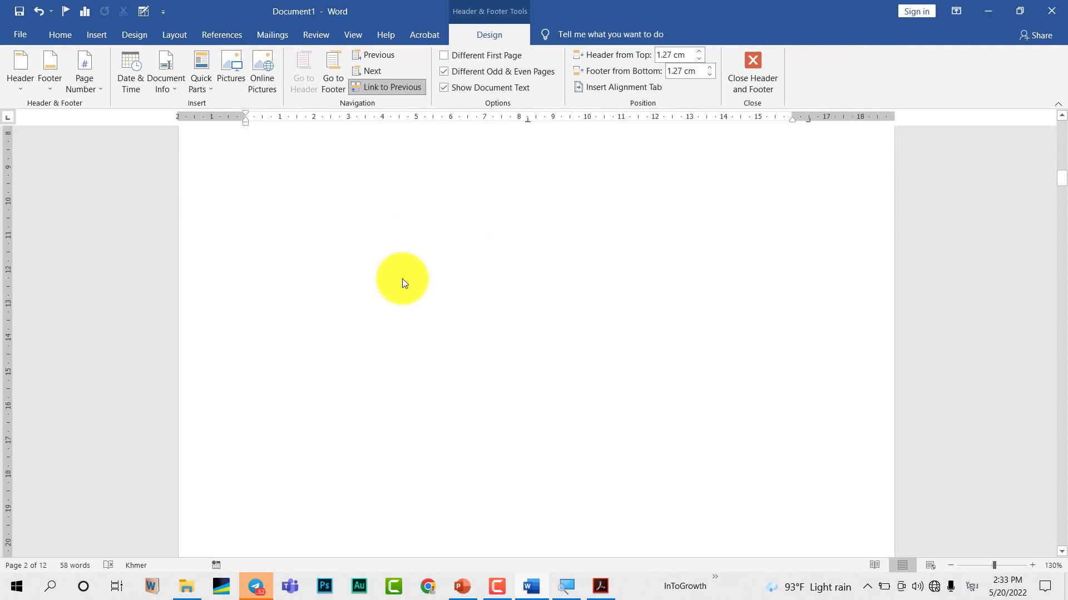
scroll(409, 318, "down", 2)
scroll(409, 318, "down", 3)
- Unlink Section 2's even-page footer from the previous section and place the cursor in it
left_click(392, 300)
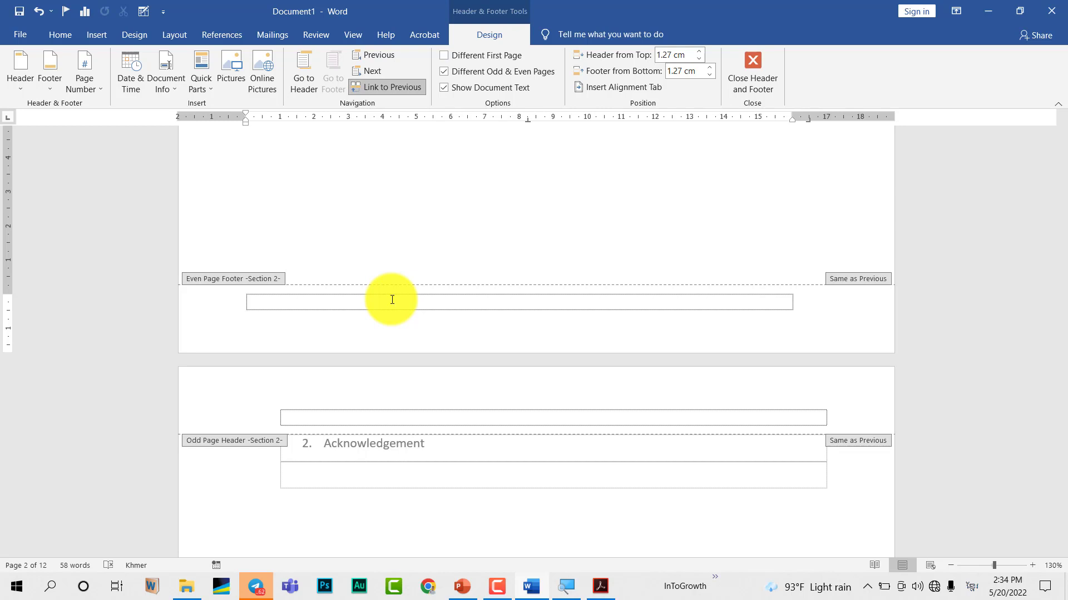
scroll(453, 370, "up", 1)
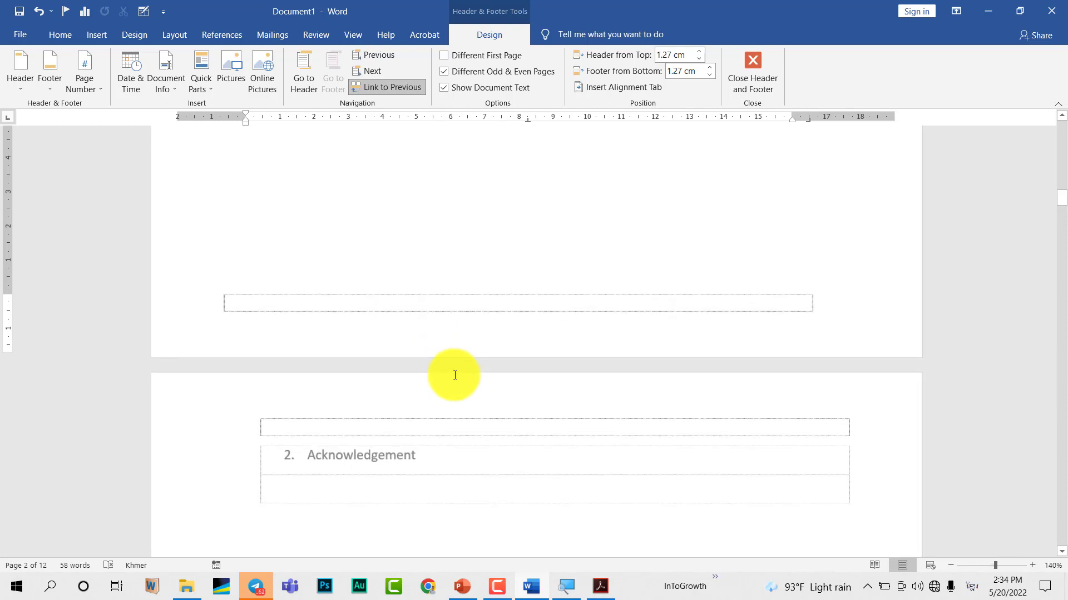
left_click(399, 426)
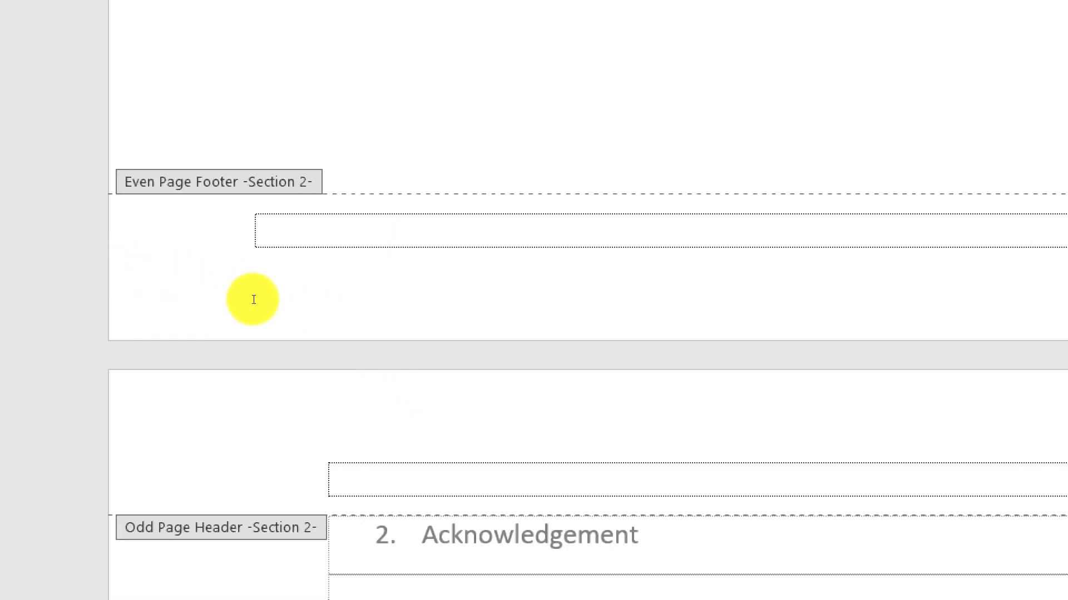
left_click(256, 307)
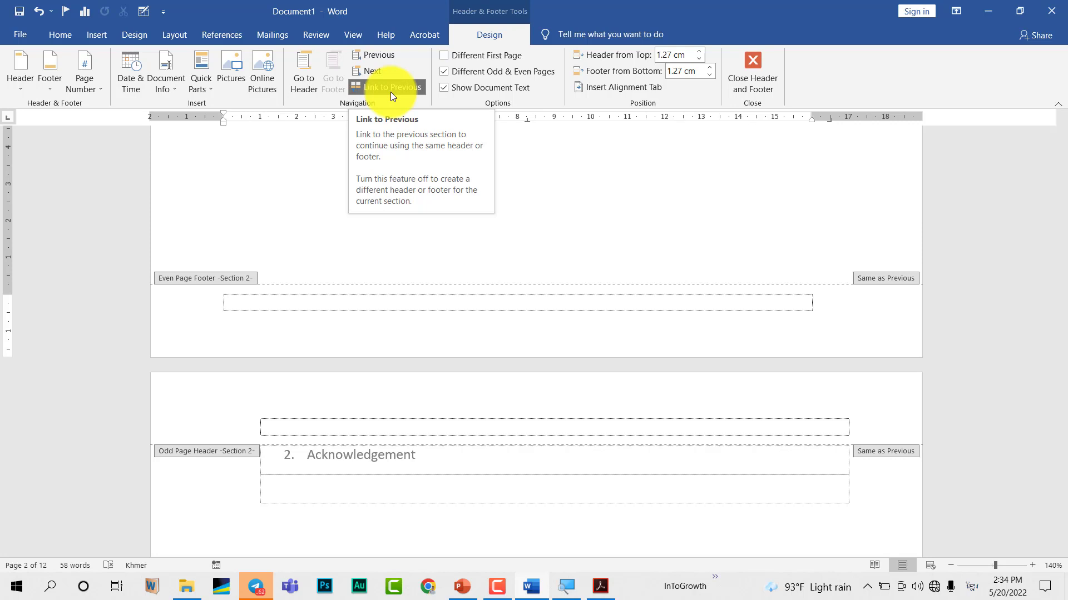
left_click(391, 89)
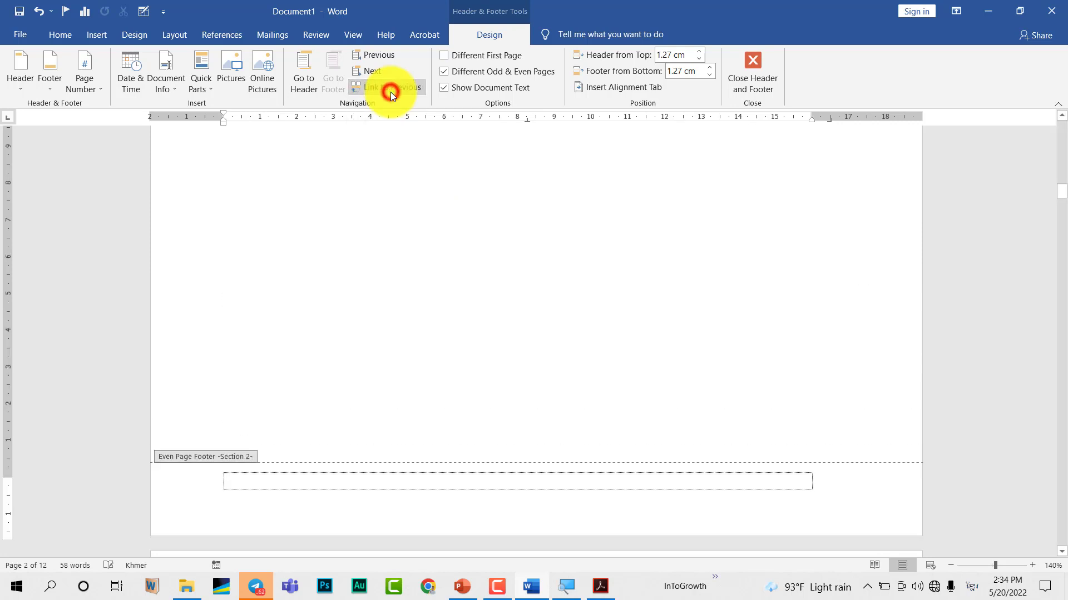
left_click(264, 487)
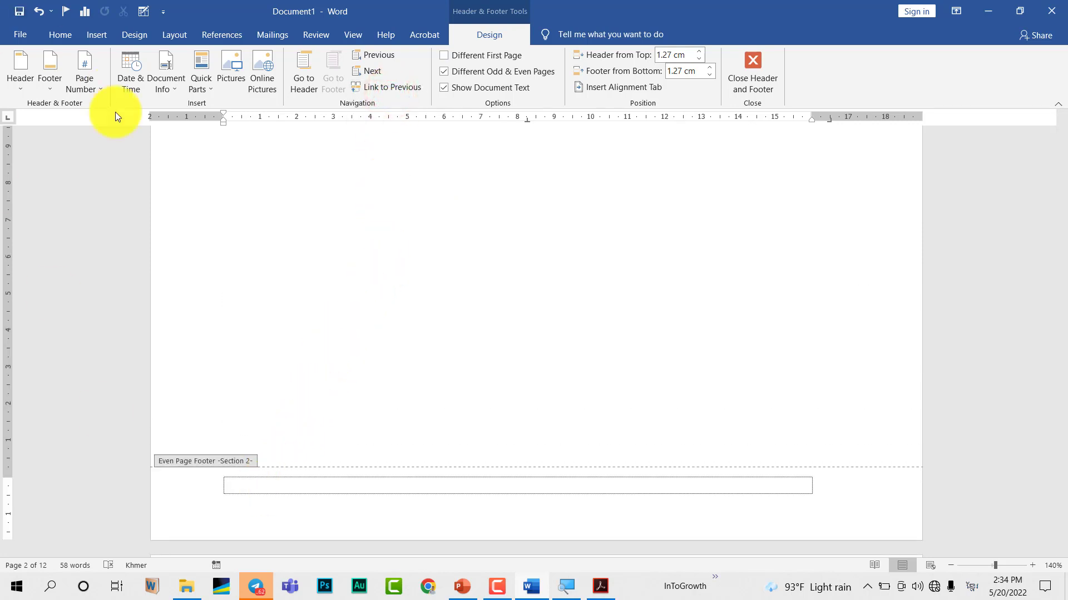
- Insert a centred Plain Number 2 page number in the footer, remove the blank line, and select it
left_click(96, 85)
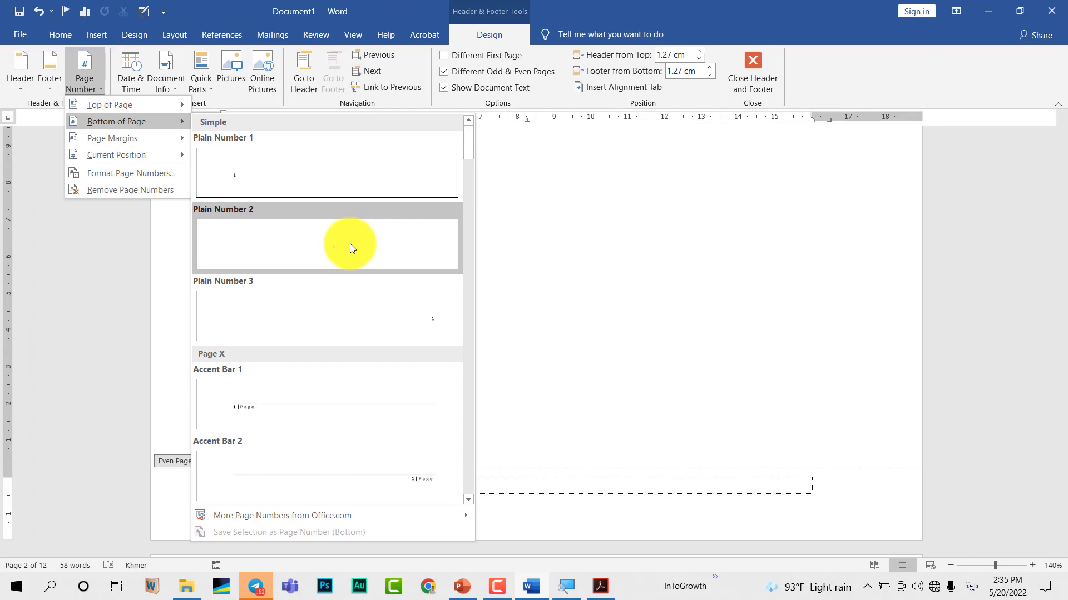
left_click(350, 245)
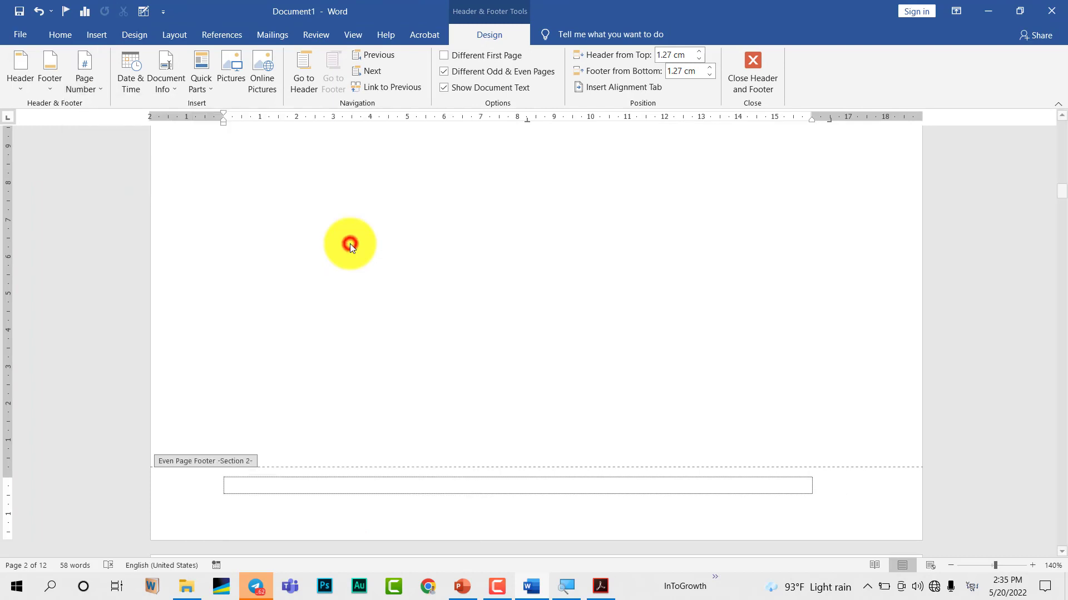
left_click(320, 489)
key("BackSpace")
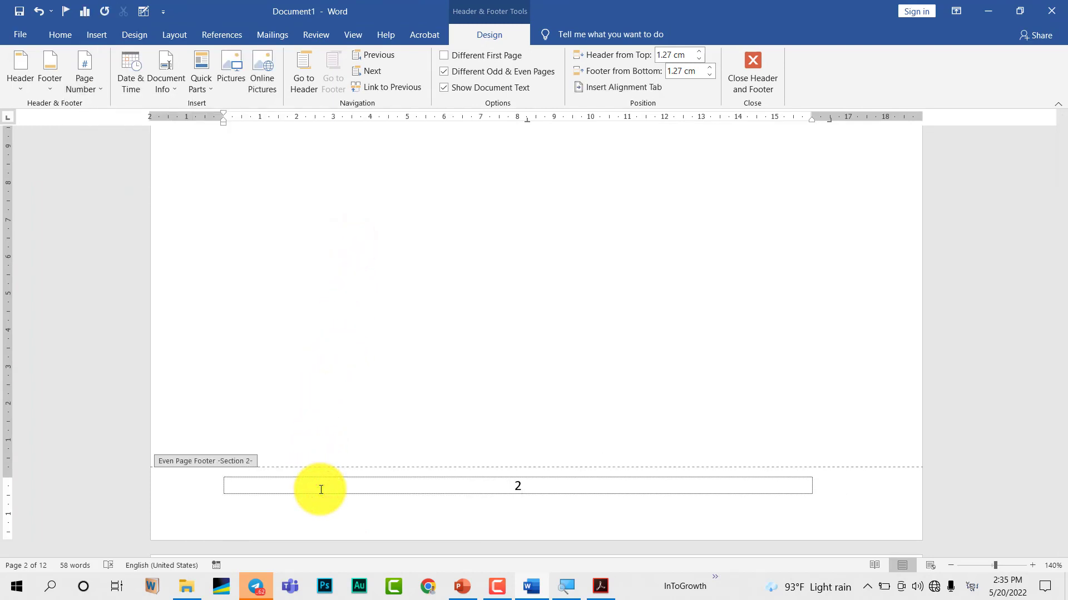
scroll(453, 448, "down", 1)
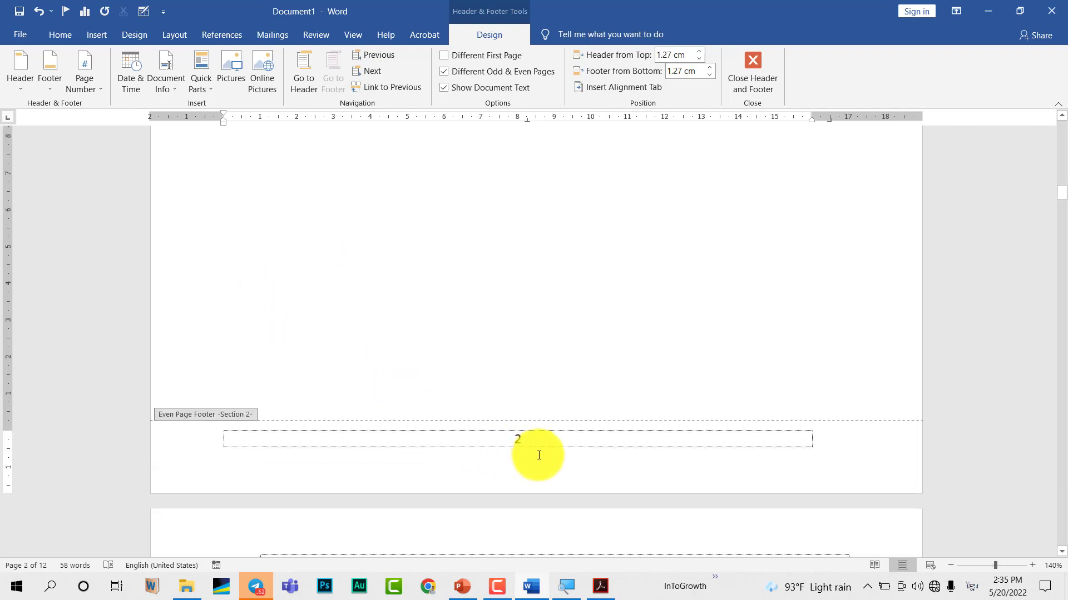
scroll(533, 448, "down", 2)
double_click(531, 347)
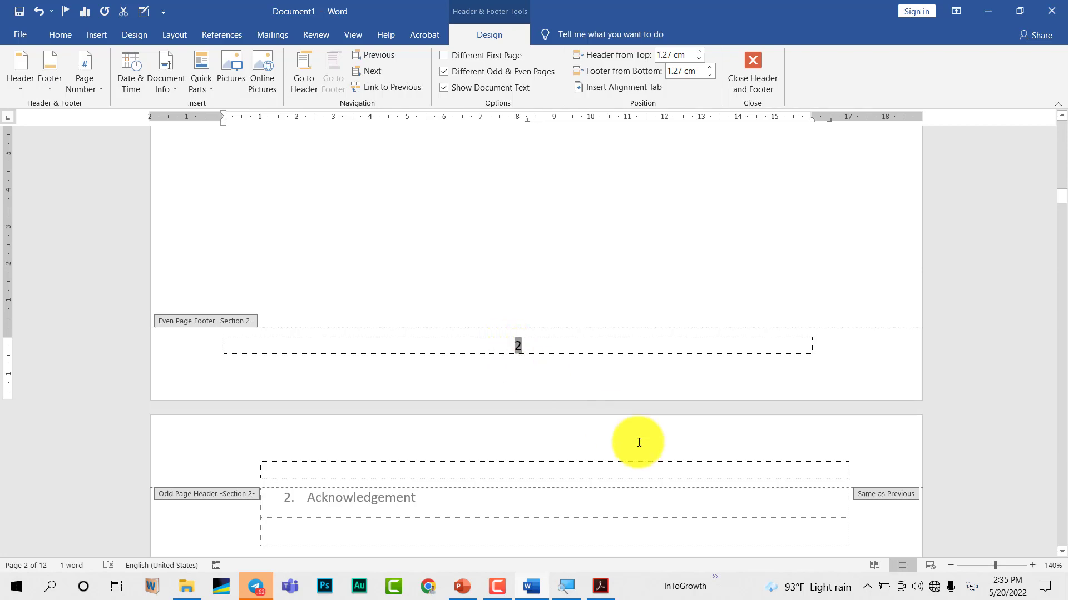
scroll(482, 365, "up", 3, "ctrl")
- Format Section 2's page numbers as i, ii, iii with restarted numbering, so the footer shows ii
right_click(508, 351)
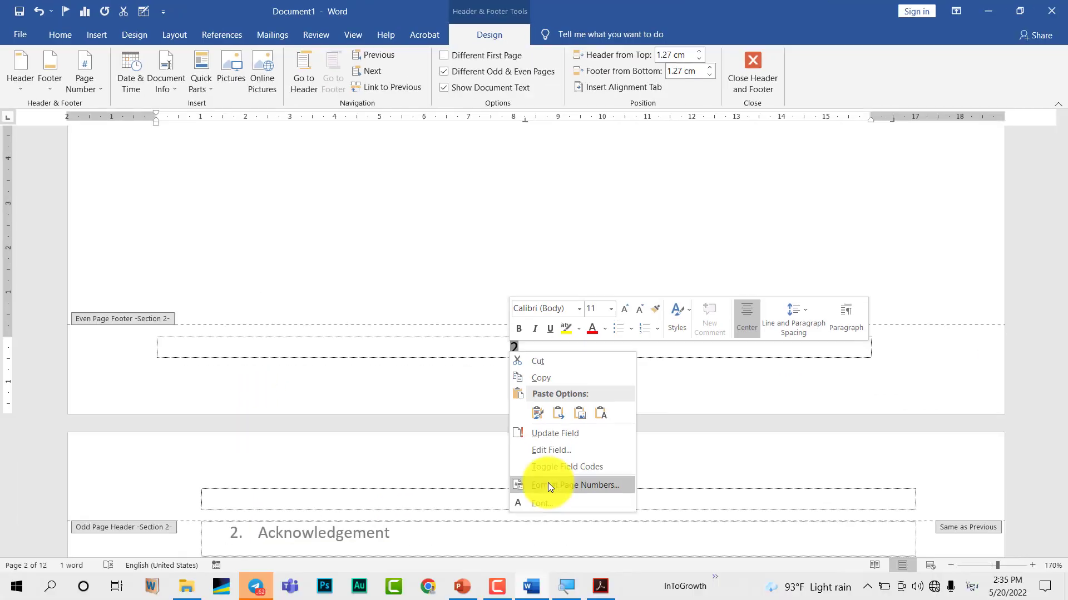
left_click(549, 483)
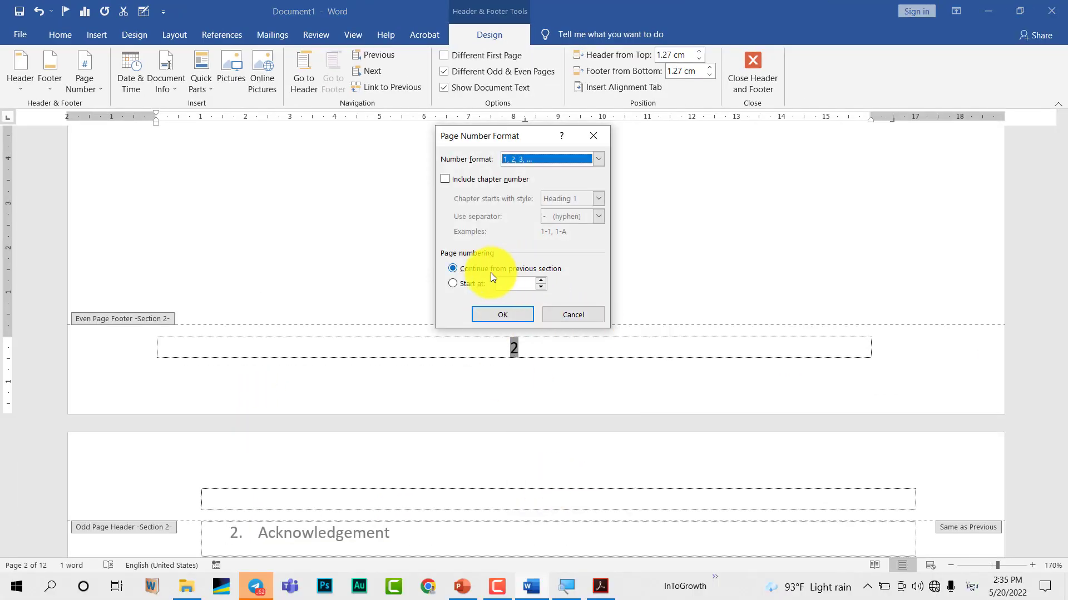
left_click(468, 284)
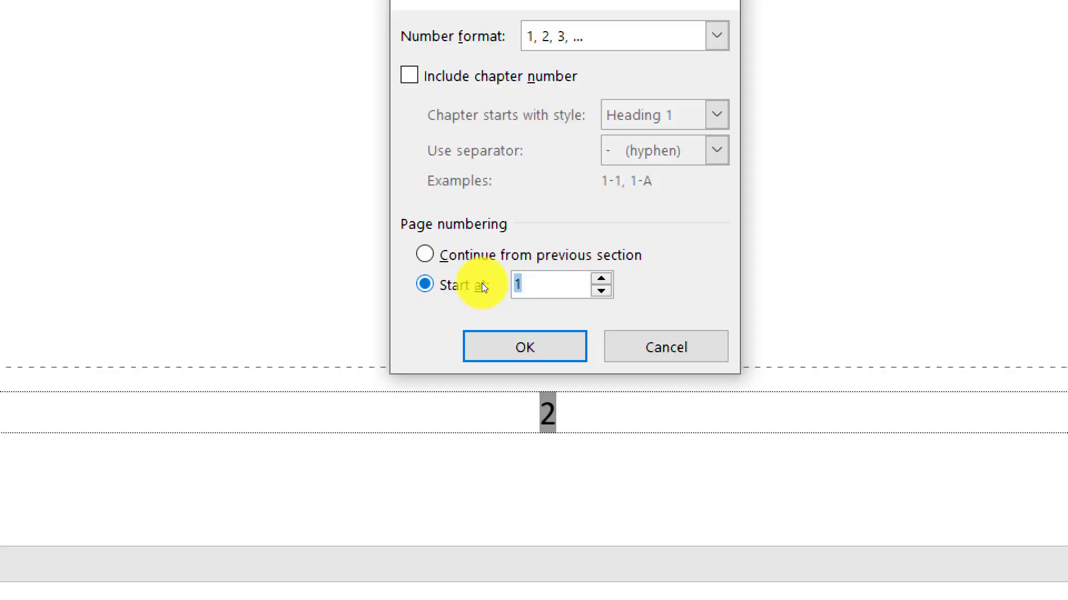
left_click(605, 160)
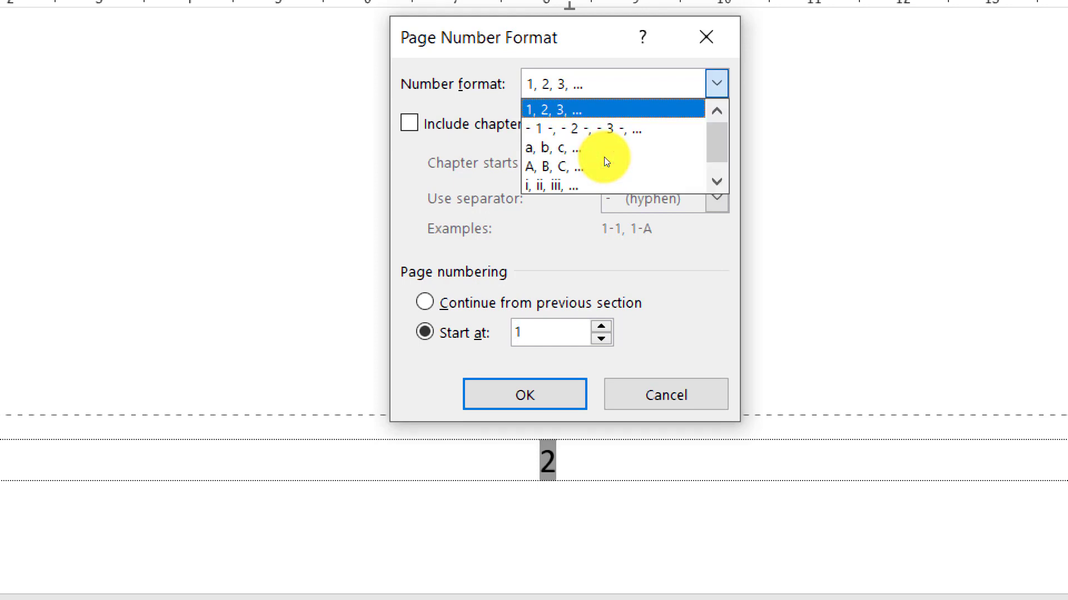
left_click(573, 210)
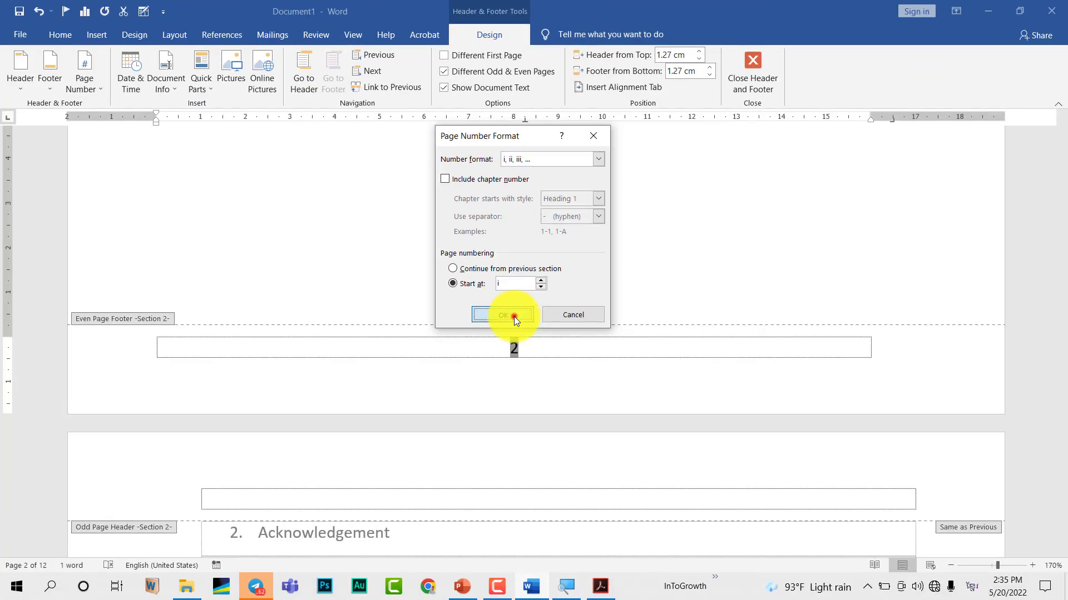
left_click(514, 316)
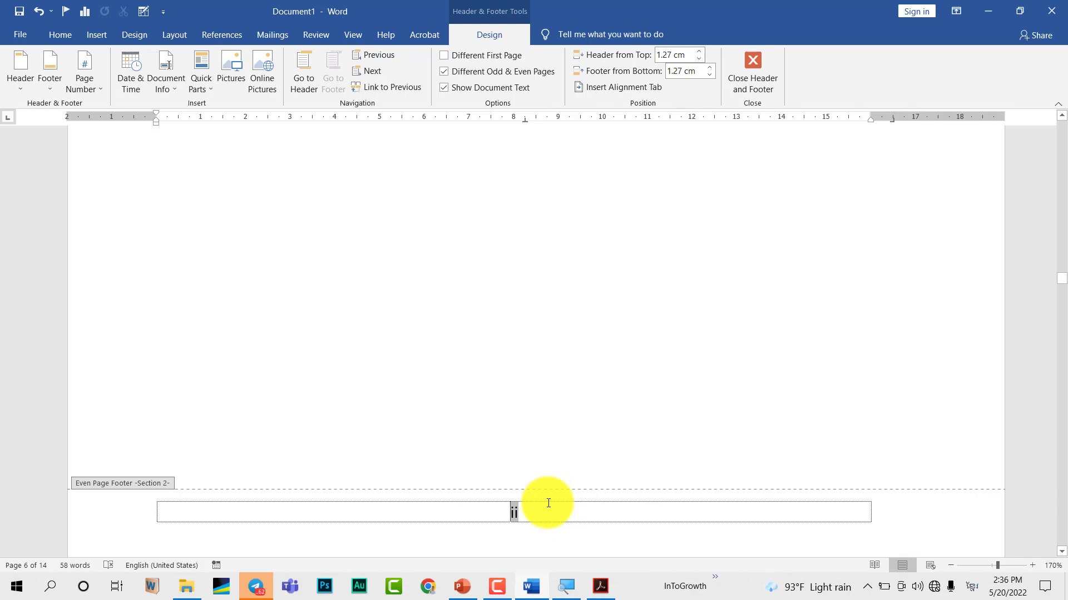
- Scroll up to the cover page to check its footer
scroll(382, 388, "up", 3)
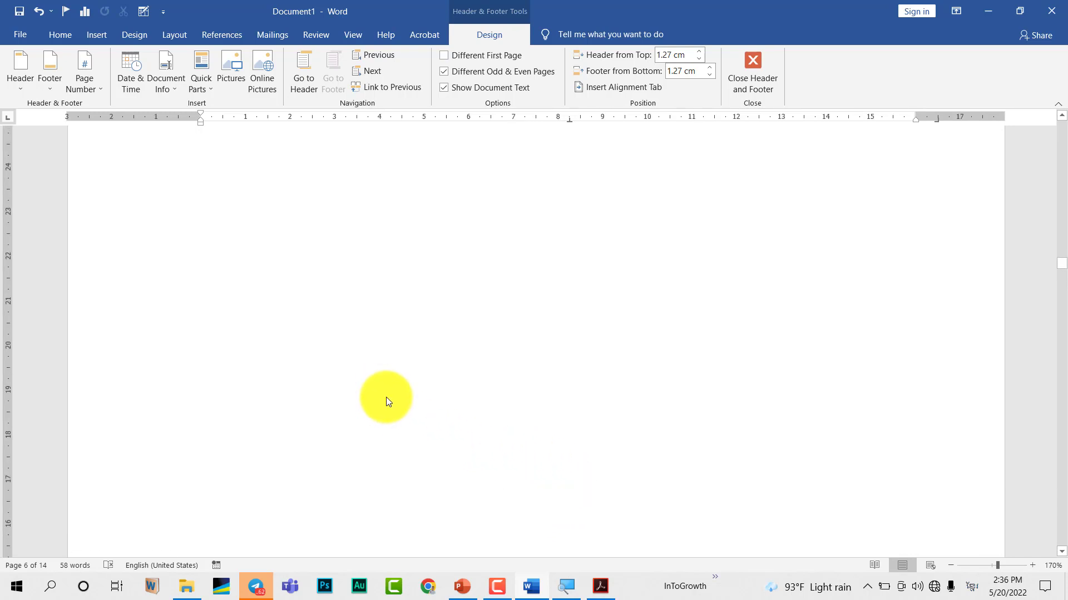
scroll(384, 396, "up", 10)
scroll(374, 405, "up", 3)
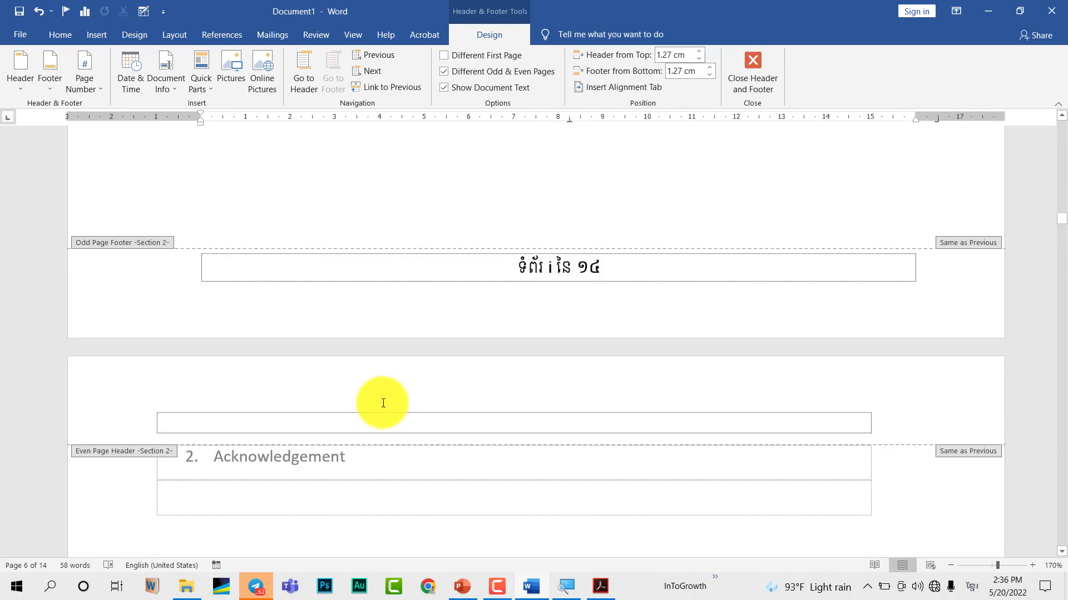
scroll(383, 404, "up", 3)
scroll(389, 405, "up", 3)
scroll(395, 406, "up", 3)
scroll(398, 402, "up", 3)
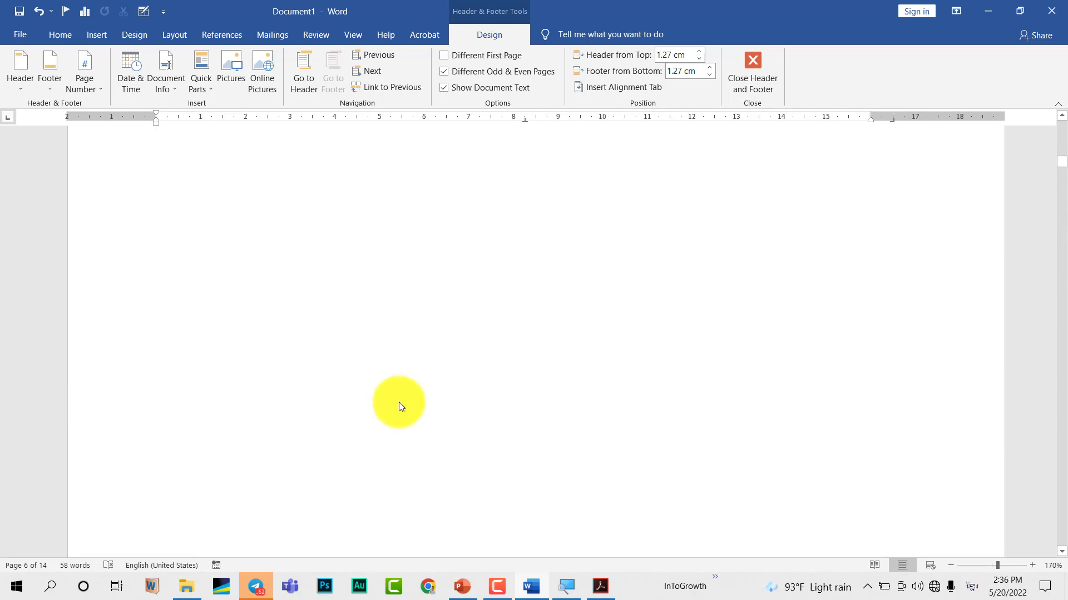
scroll(399, 402, "up", 3)
scroll(394, 405, "up", 3)
scroll(397, 400, "up", 3)
scroll(397, 400, "up", 1)
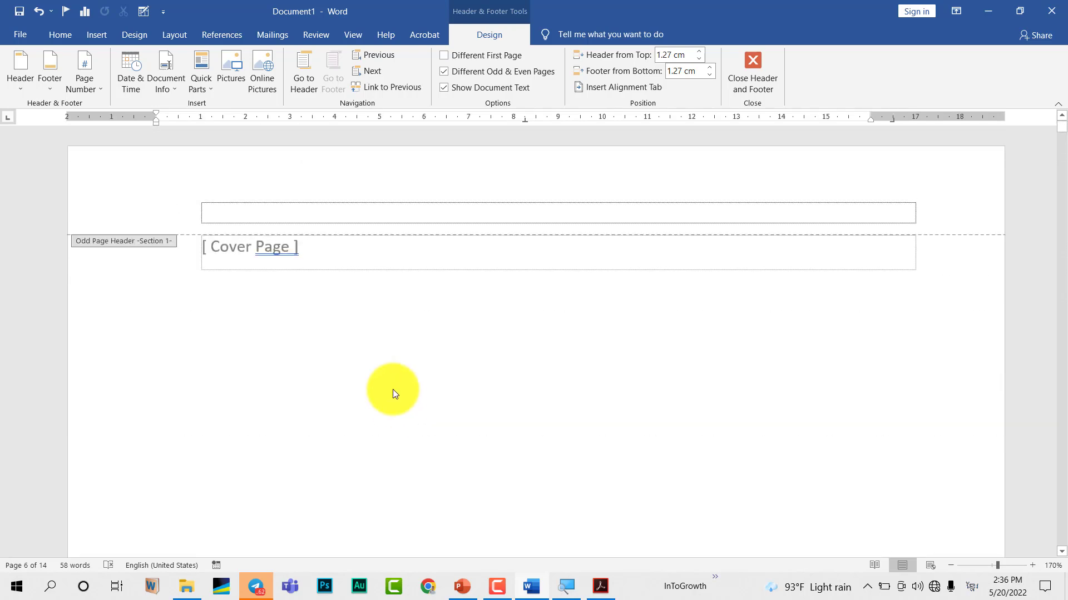
- Scroll down through pages 1–3 to Section 2's odd-page footer with the inherited Khmer label
scroll(422, 350, "down", 1)
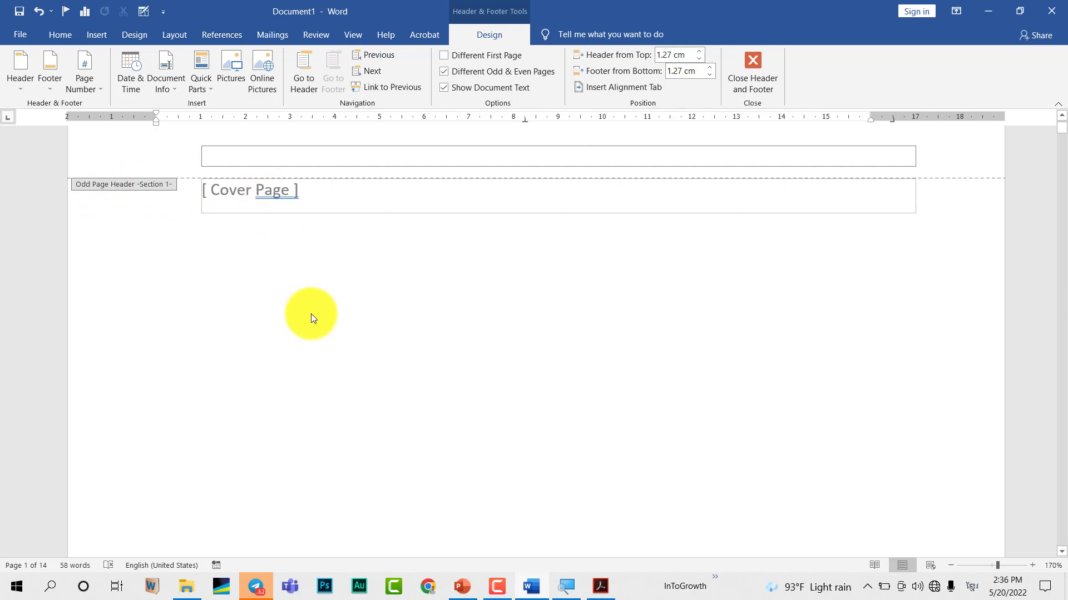
scroll(311, 333, "down", 2)
scroll(306, 423, "down", 2)
scroll(302, 418, "down", 2)
scroll(303, 386, "down", 2)
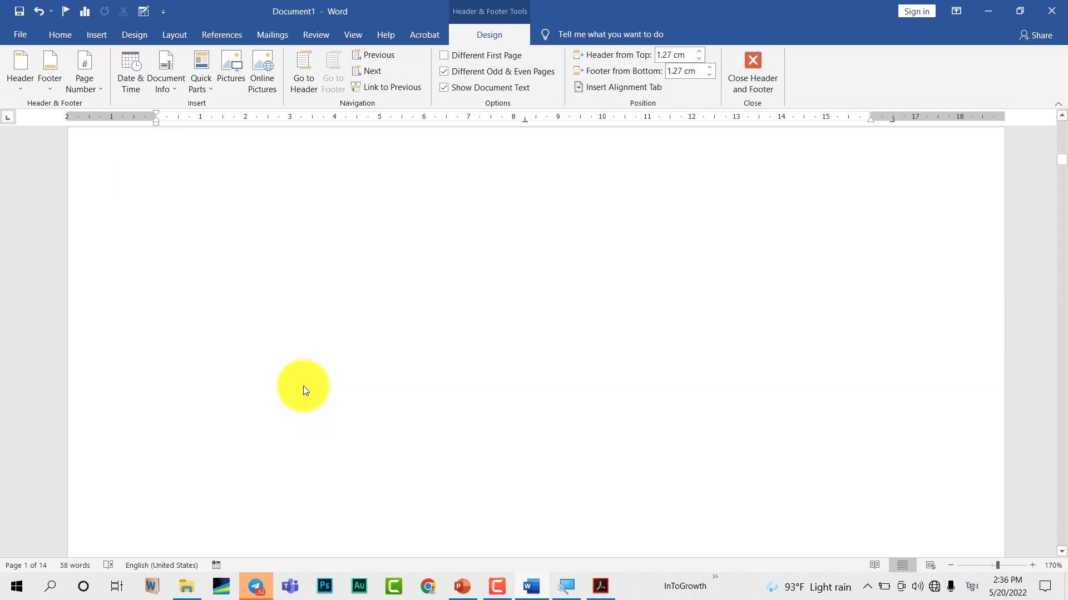
scroll(303, 368, "down", 1)
scroll(303, 368, "down", 2)
scroll(281, 377, "down", 1)
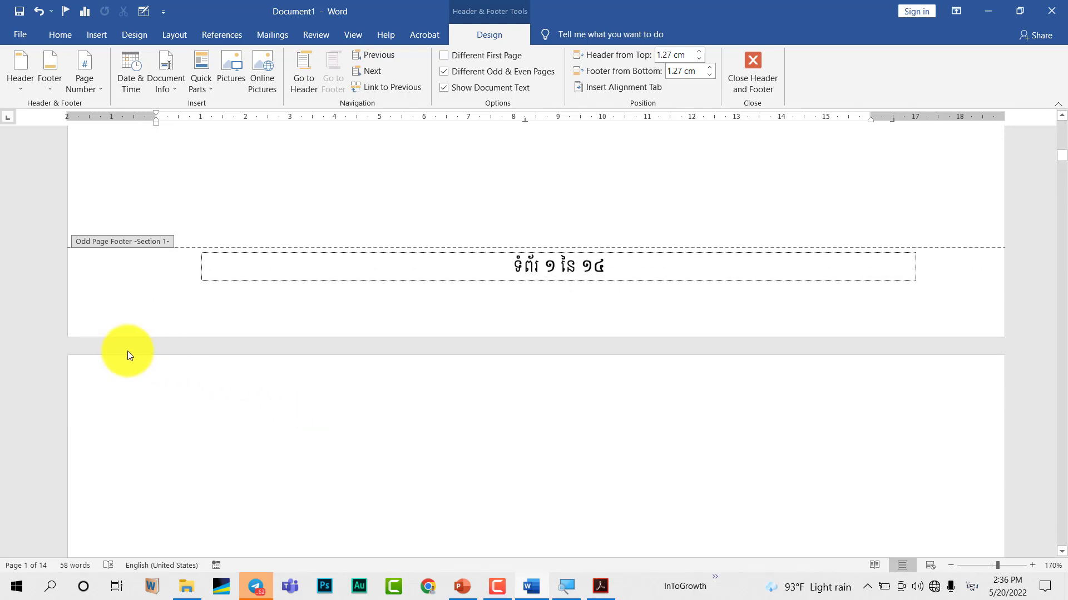
scroll(126, 353, "down", 1)
scroll(95, 362, "down", 1)
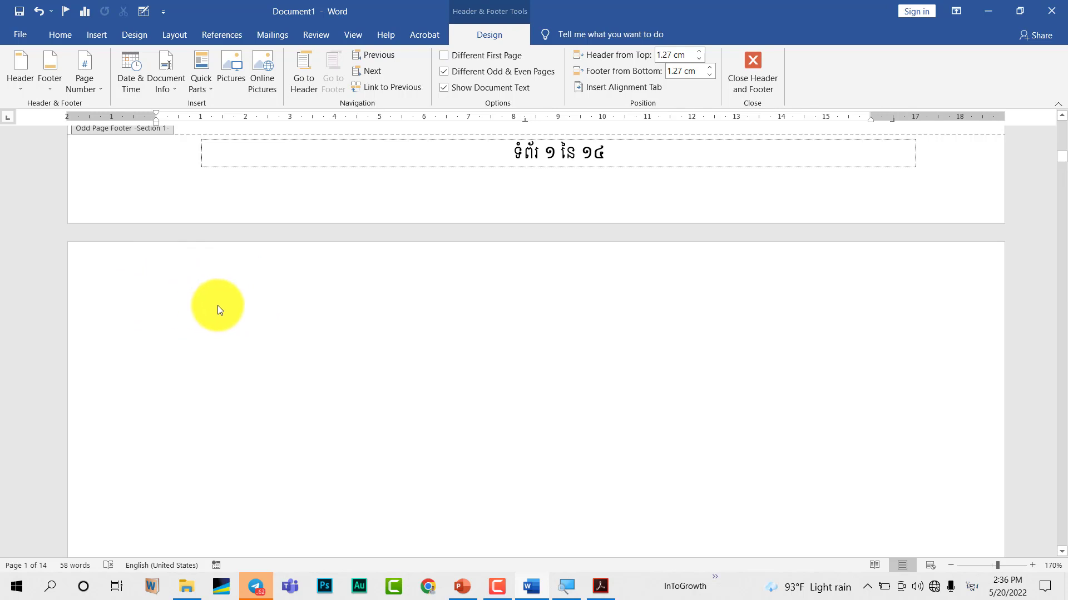
scroll(225, 309, "down", 3)
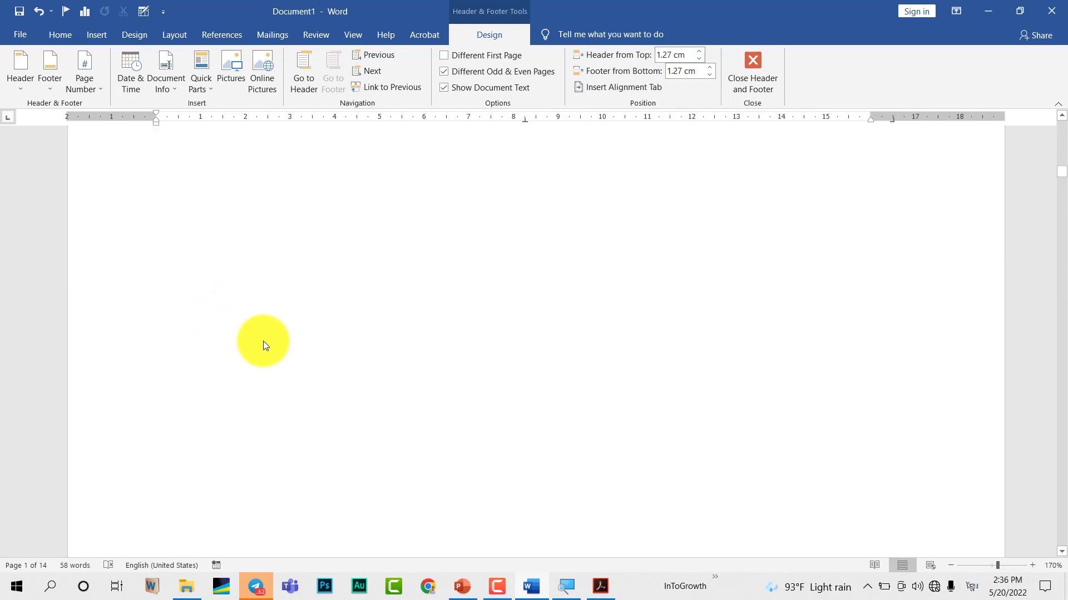
scroll(267, 320, "down", 3)
scroll(83, 369, "down", 1)
scroll(144, 275, "down", 3)
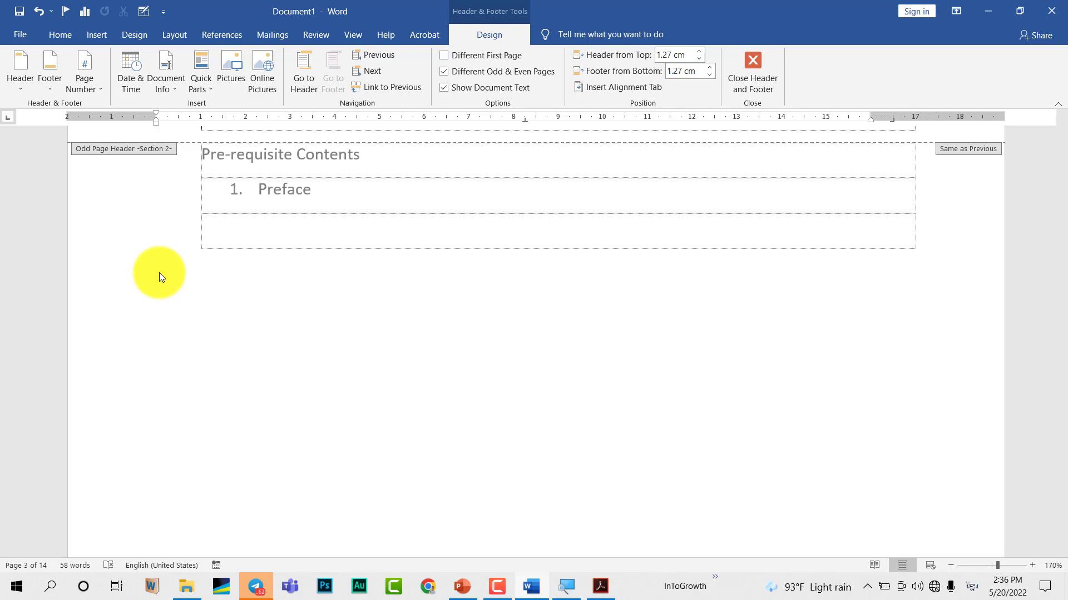
scroll(159, 271, "up", 1)
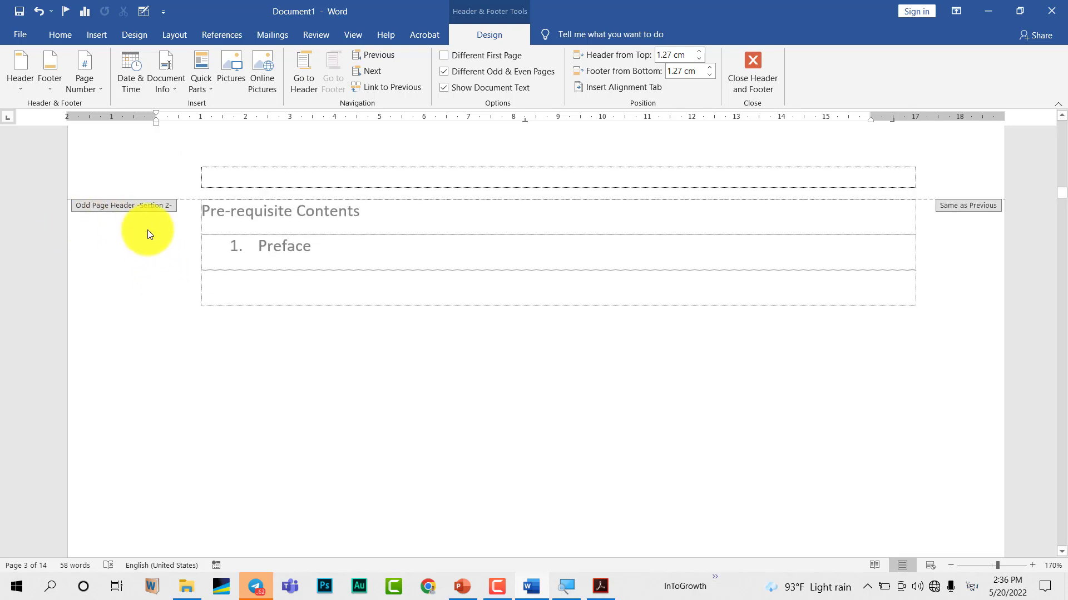
scroll(225, 258, "down", 10)
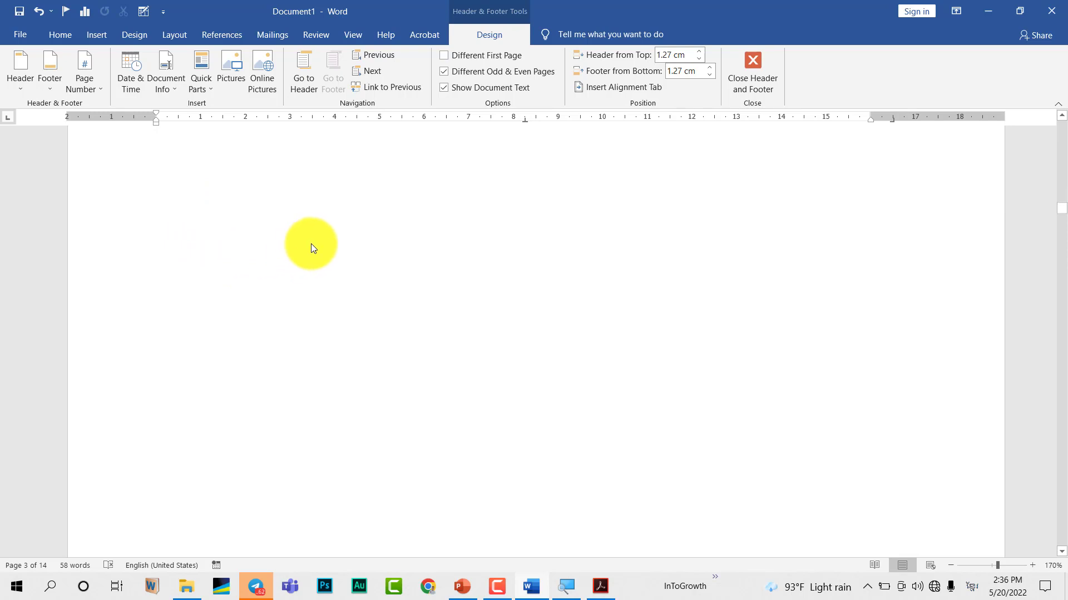
scroll(316, 243, "down", 3)
scroll(315, 243, "down", 1)
double_click(609, 389)
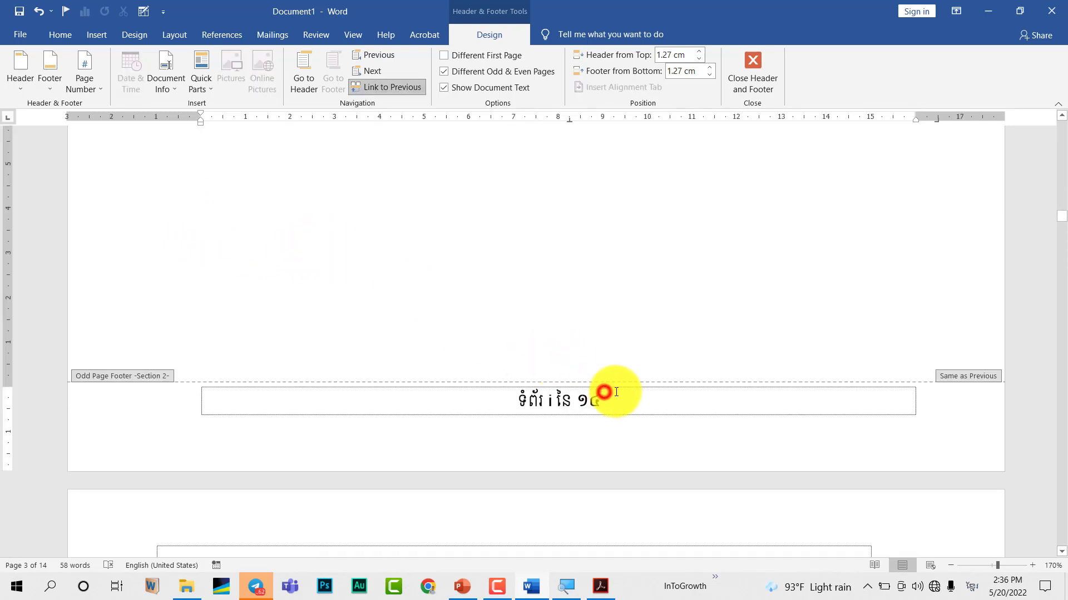
left_click_drag(625, 391, 484, 400)
key("alt+shift")
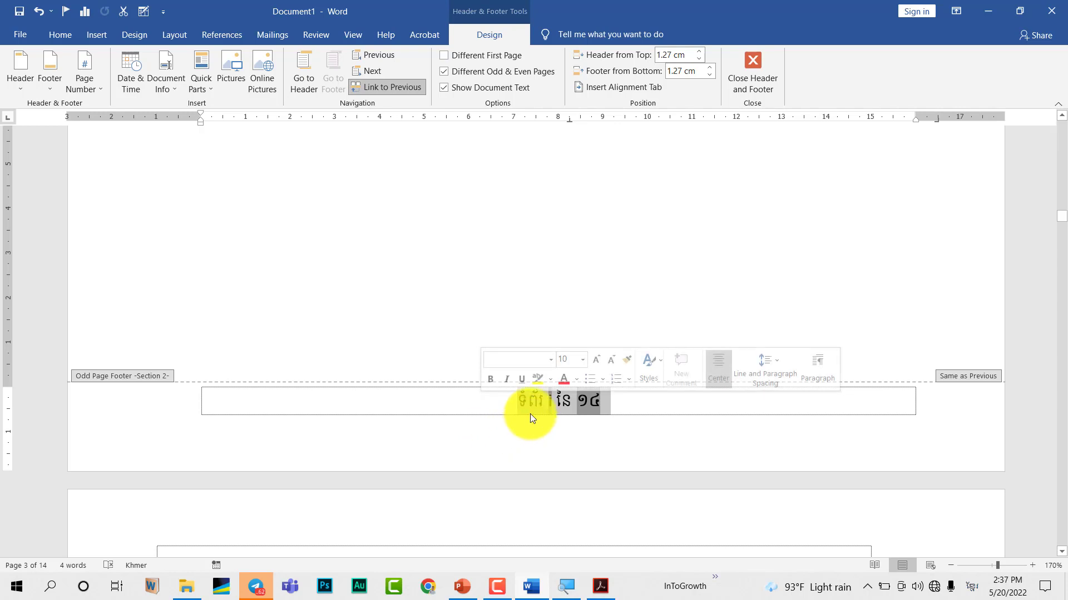
left_click(553, 401)
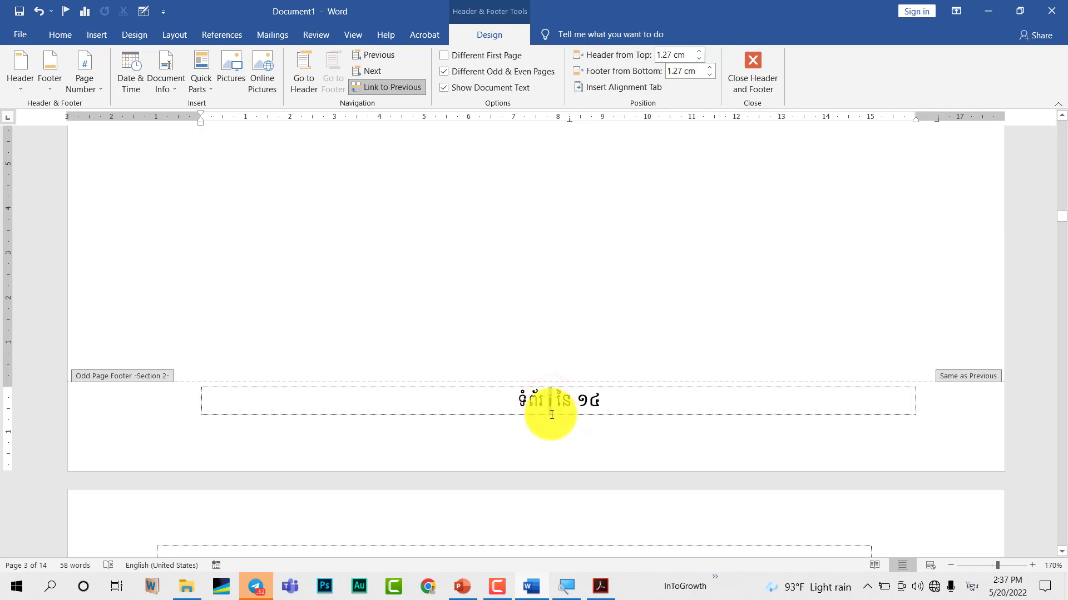
scroll(145, 384, "down", 1)
scroll(209, 371, "down", 1)
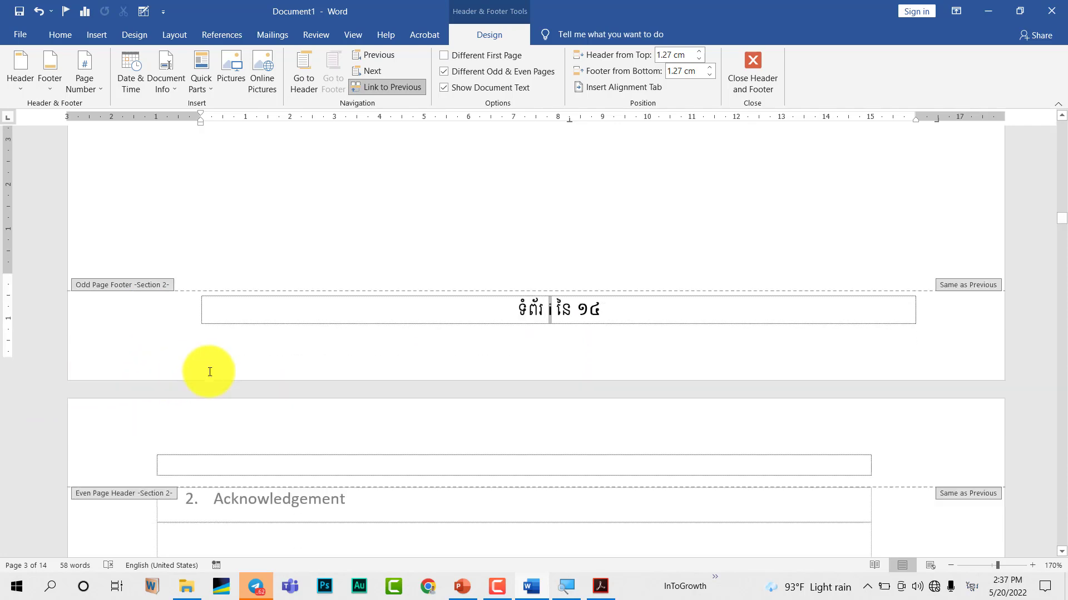
scroll(248, 362, "down", 2)
scroll(248, 362, "down", 5)
scroll(248, 362, "down", 2)
scroll(271, 355, "down", 3)
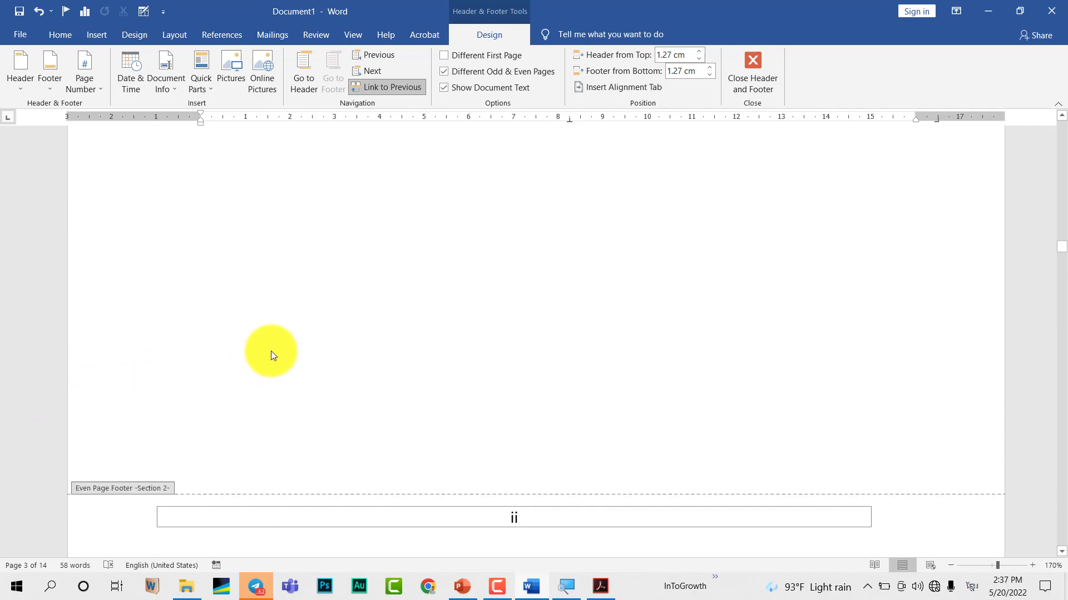
scroll(270, 352, "down", 4)
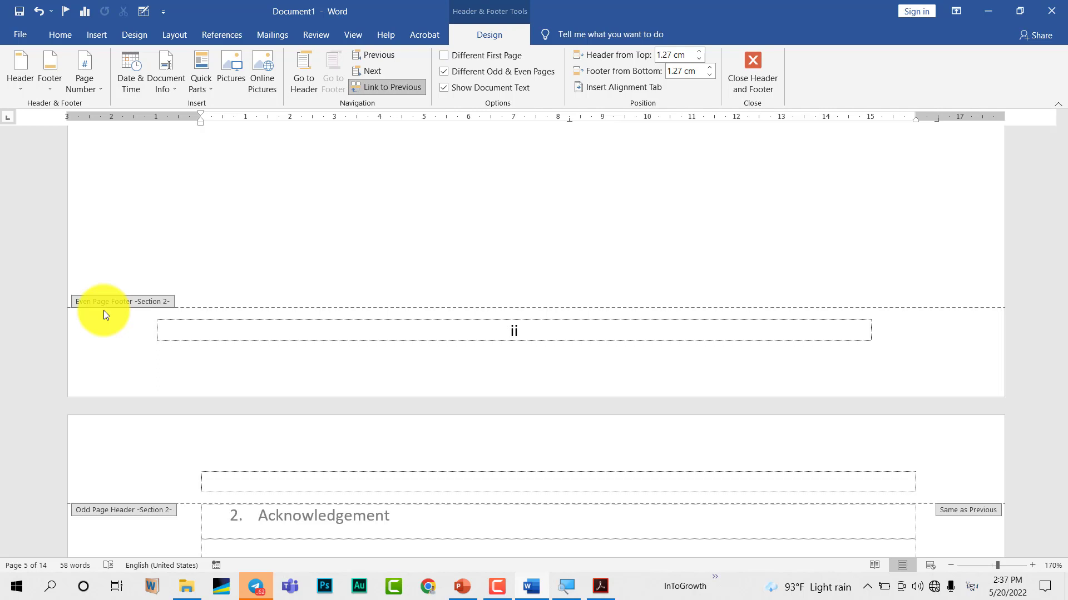
scroll(366, 438, "down", 2)
scroll(482, 426, "down", 5)
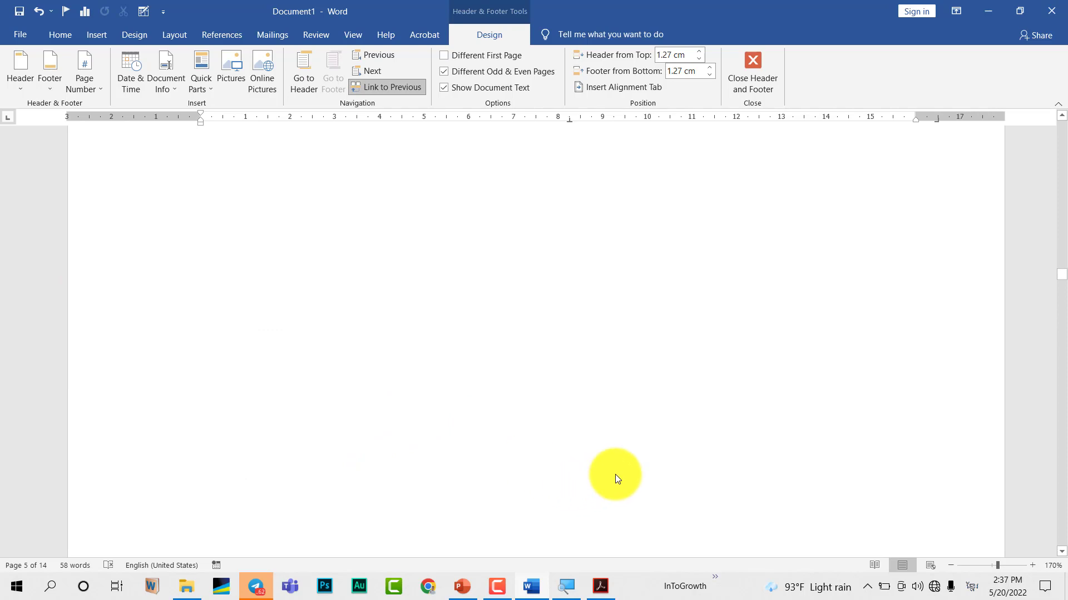
scroll(615, 472, "down", 2)
scroll(616, 467, "down", 1)
left_click_drag(606, 423, 502, 427)
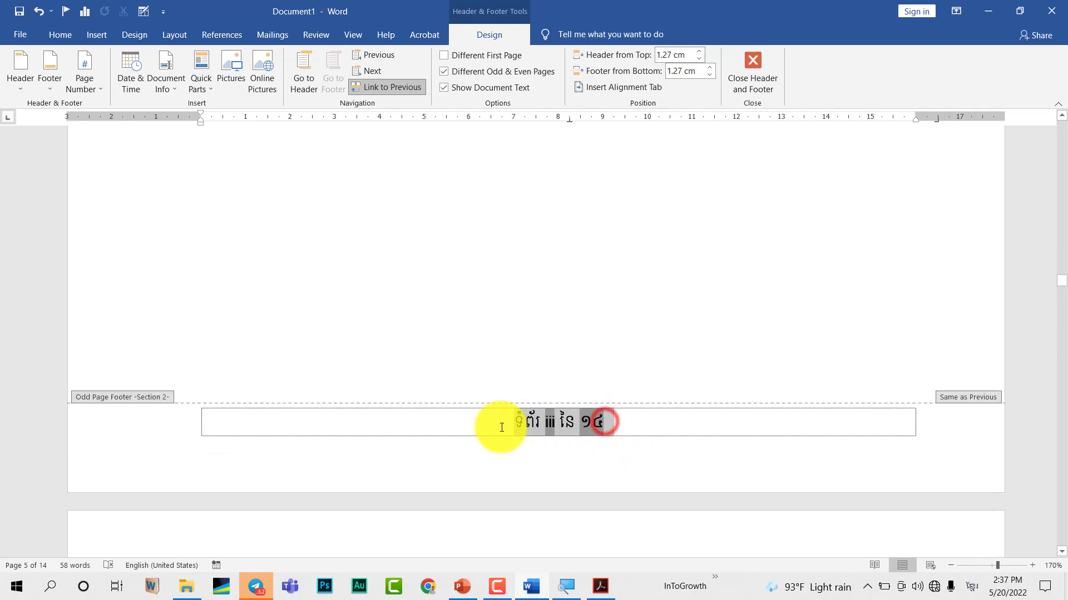
scroll(611, 478, "down", 2)
scroll(616, 446, "down", 4)
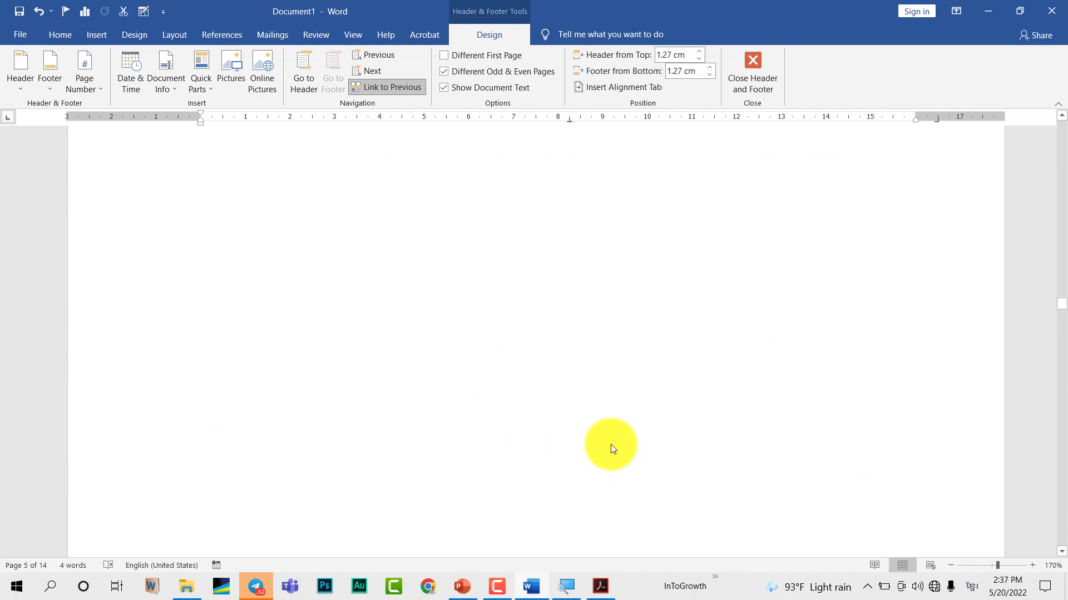
scroll(609, 444, "down", 2)
scroll(608, 442, "down", 2)
scroll(608, 441, "down", 1)
left_click(528, 302)
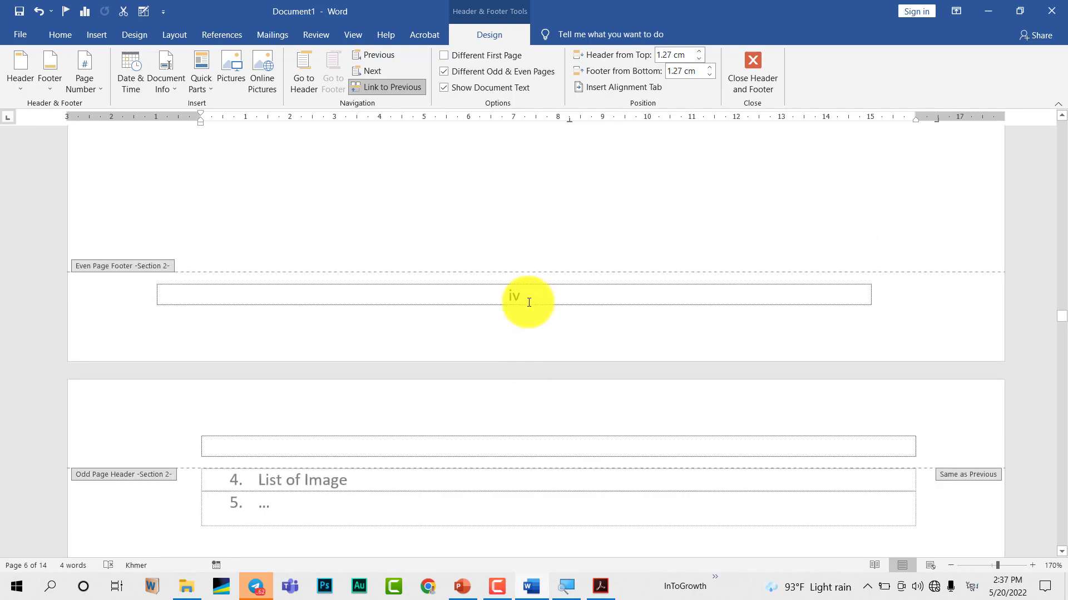
double_click(527, 300)
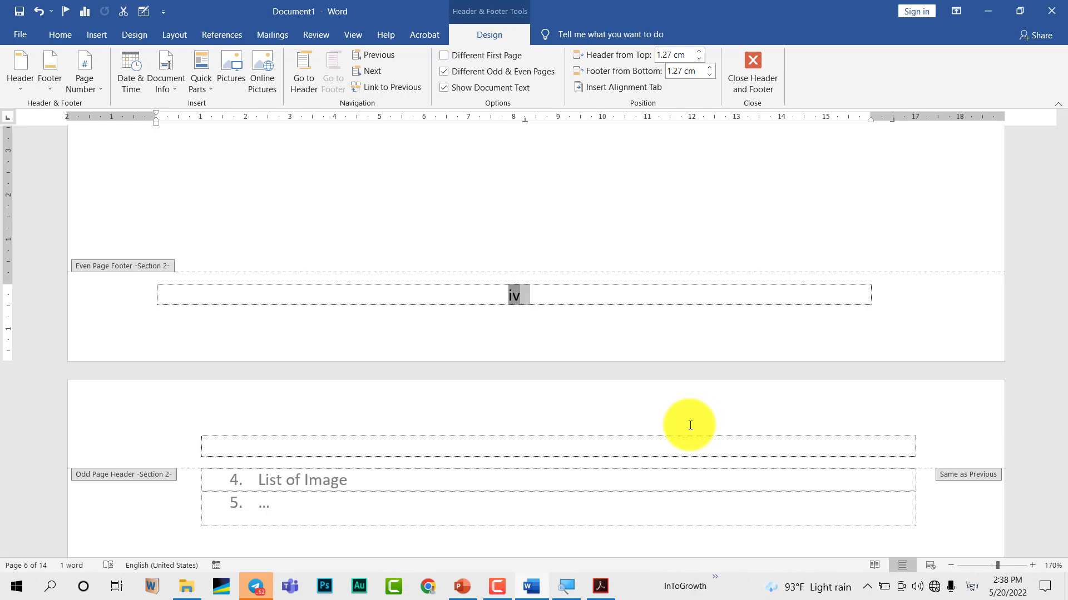
scroll(692, 424, "up", 15)
scroll(651, 319, "up", 3)
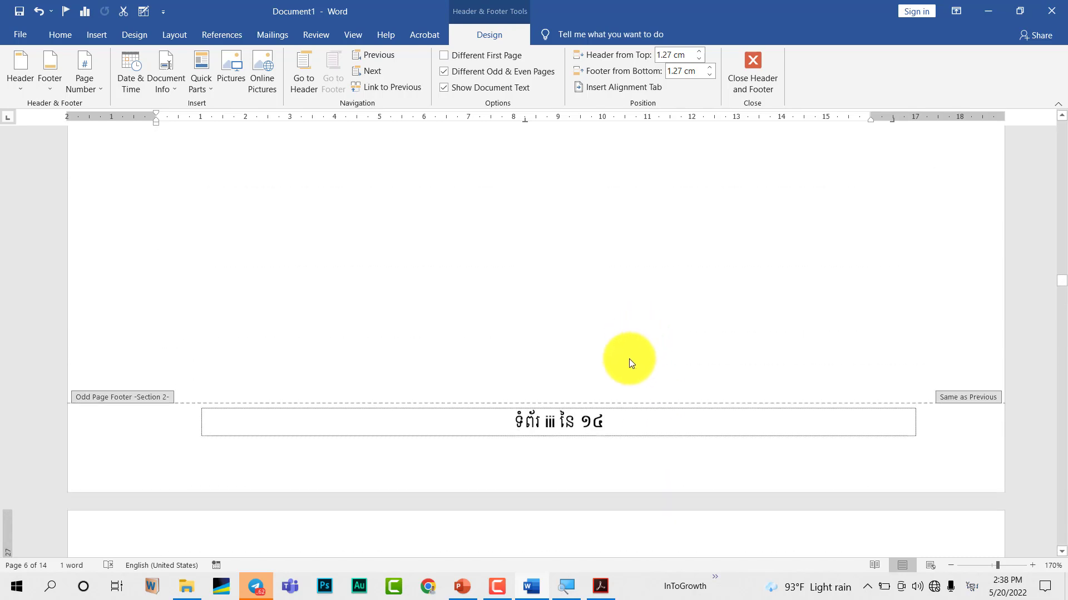
left_click_drag(629, 422, 512, 423)
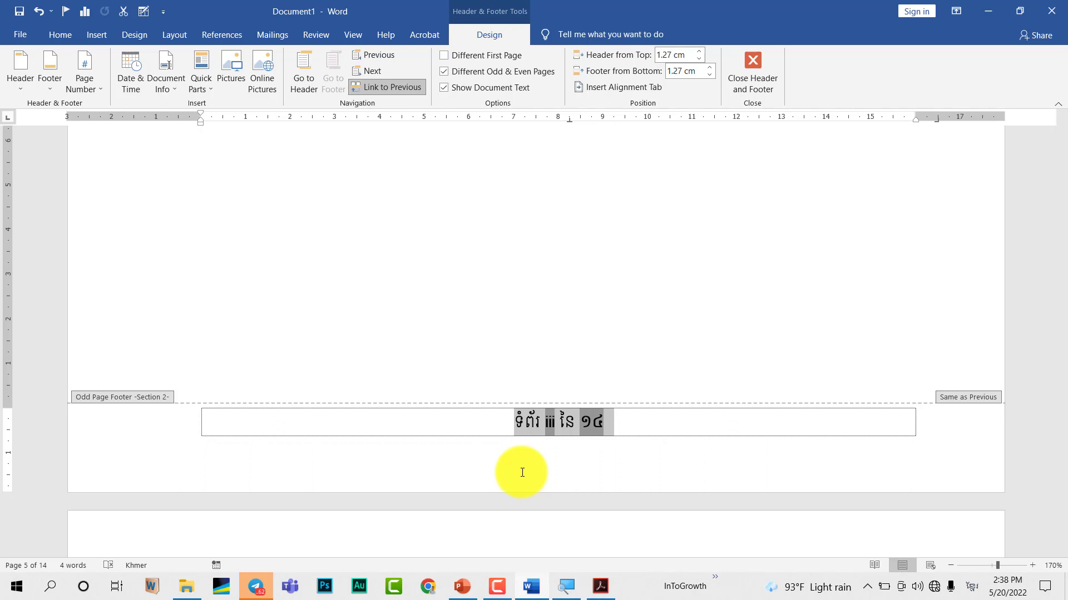
scroll(640, 456, "up", 5)
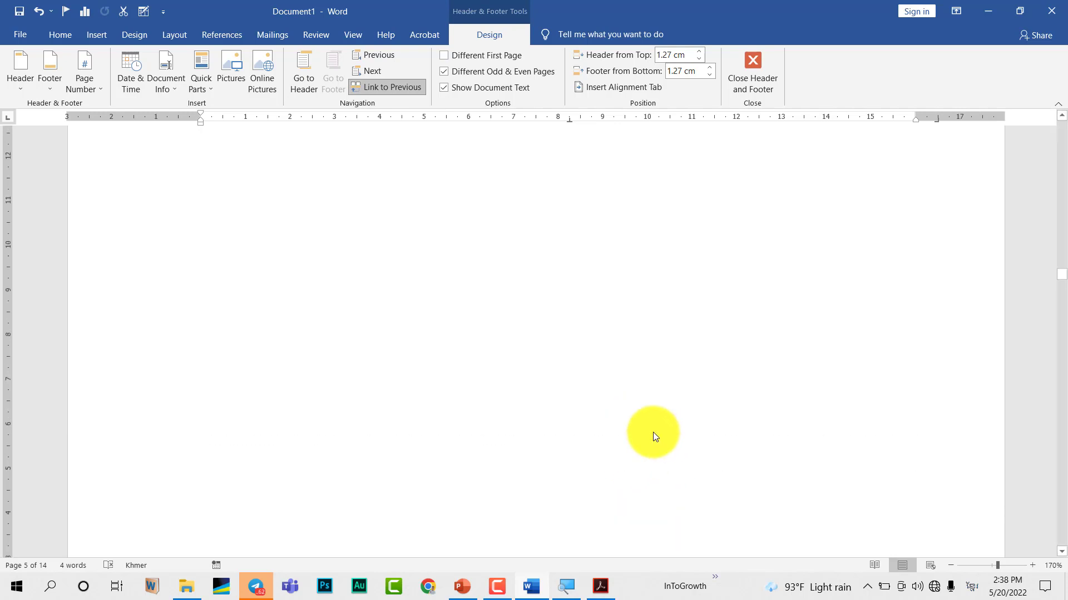
scroll(628, 442, "down", 5)
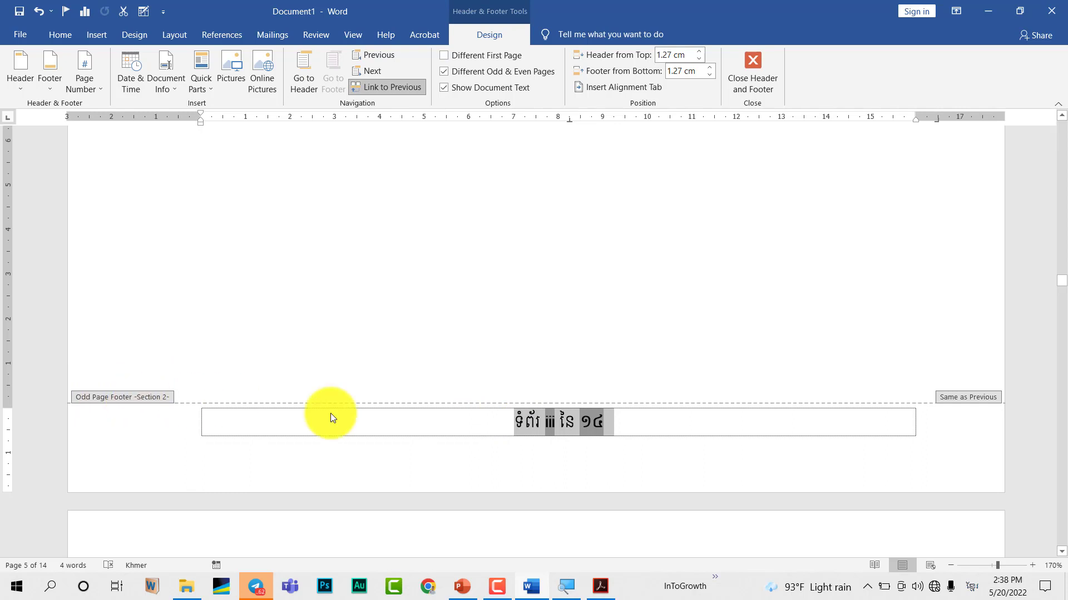
left_click_drag(501, 422, 612, 421)
left_click(667, 429)
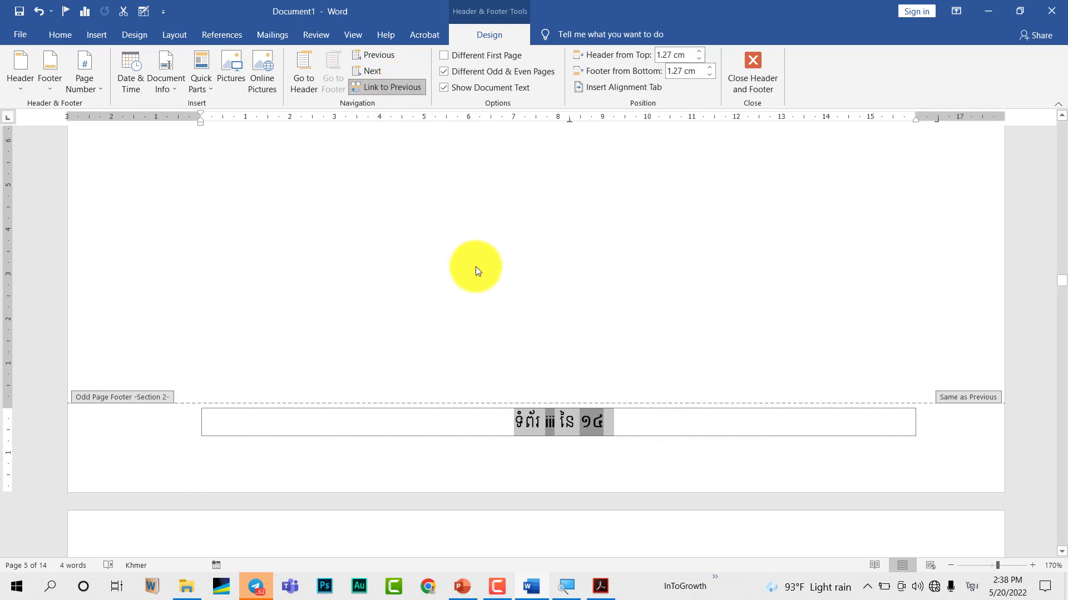
scroll(430, 375, "up", 15)
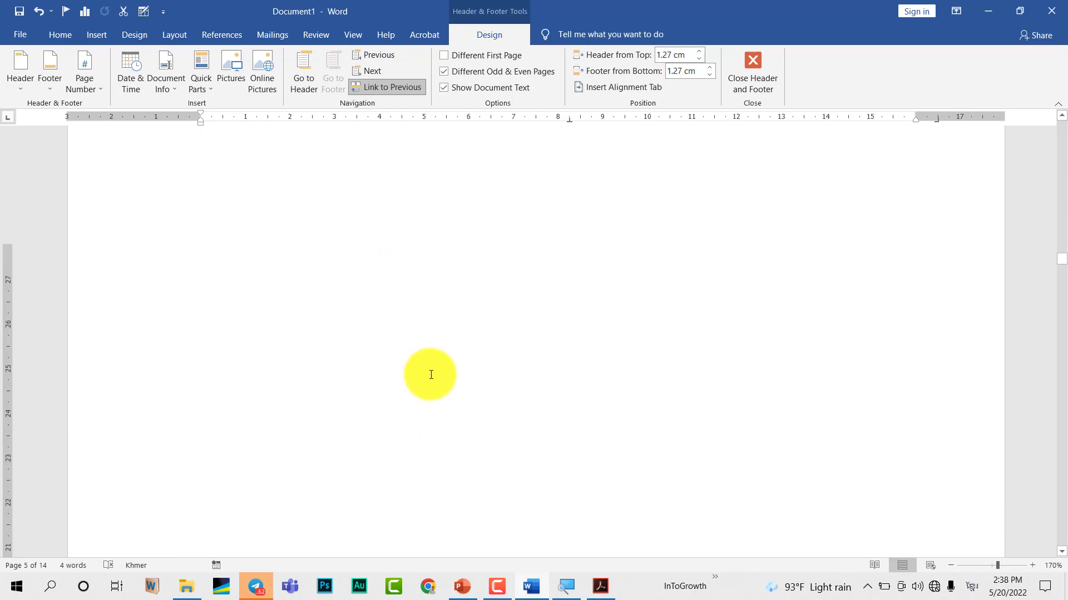
scroll(429, 375, "up", 10)
scroll(454, 370, "up", 10)
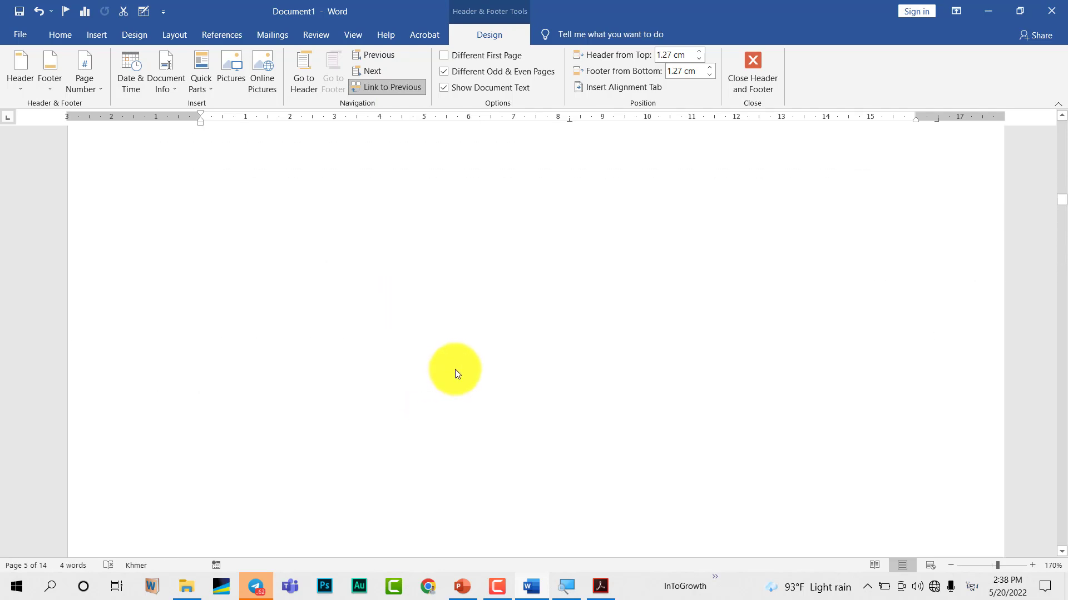
scroll(456, 369, "up", 5)
scroll(456, 369, "up", 3)
scroll(455, 369, "up", 10)
scroll(447, 367, "down", 3)
scroll(389, 333, "down", 2)
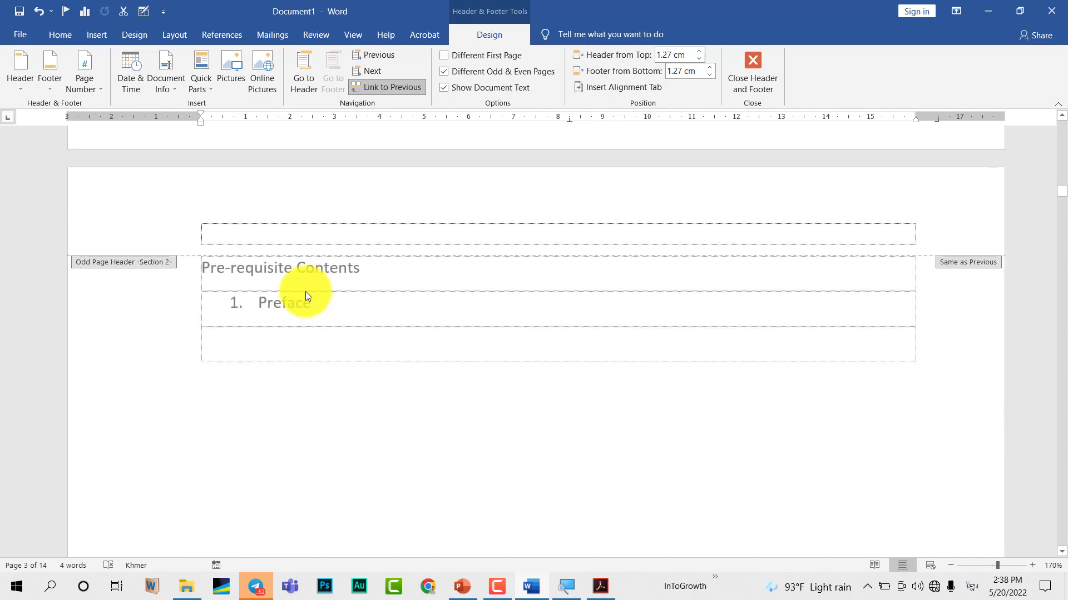
scroll(629, 340, "down", 10)
scroll(634, 344, "down", 2)
- Turn off Link to Previous on the page-3 odd footer
scroll(634, 344, "down", 2)
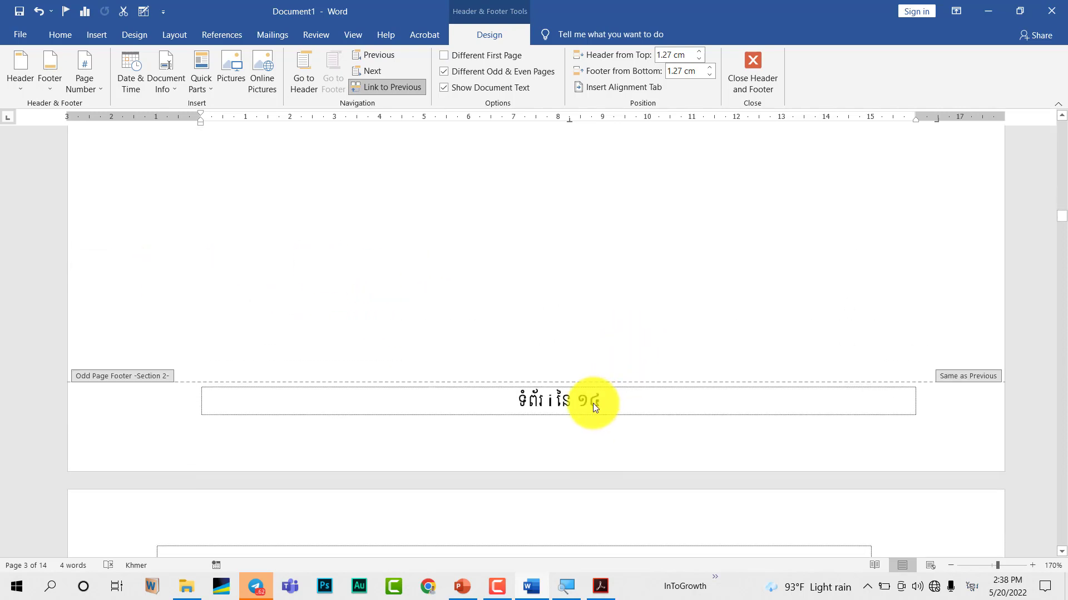
left_click(573, 400)
left_click_drag(592, 399, 488, 398)
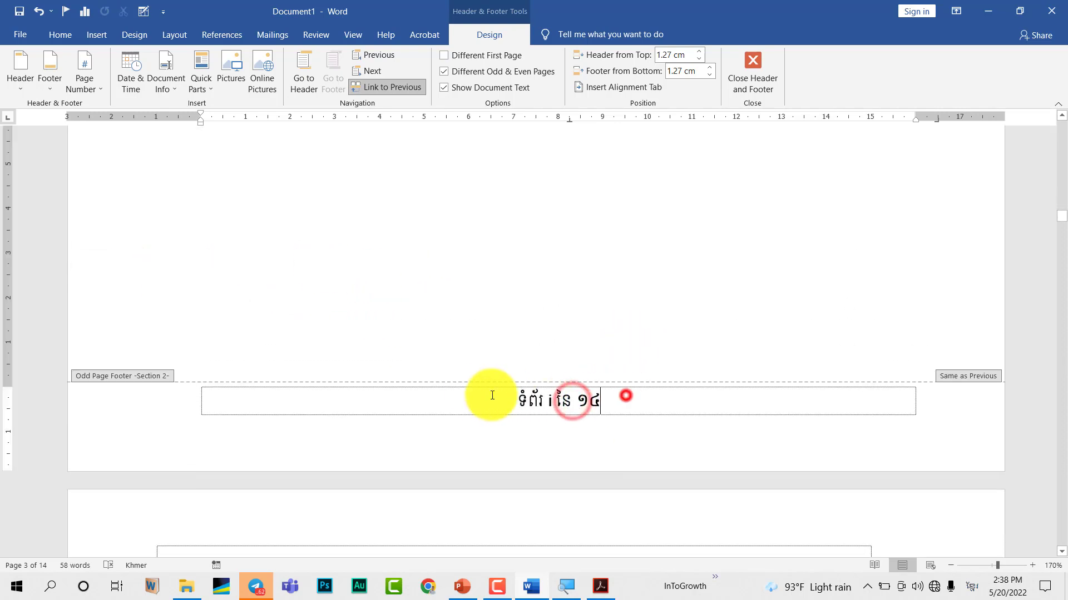
left_click(392, 91)
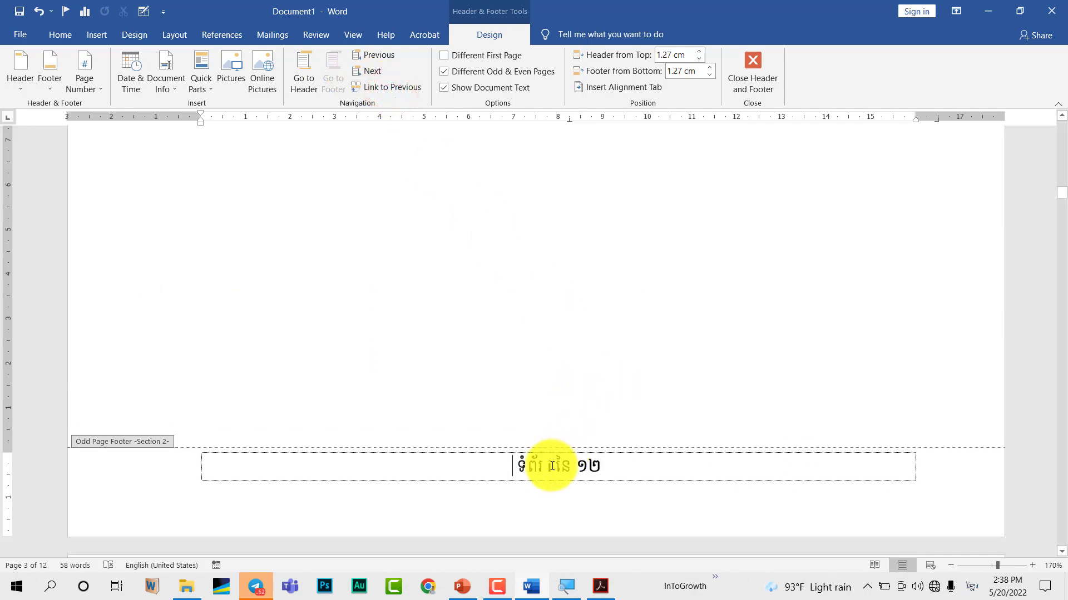
- Delete the Khmer page-number text so the footer is empty
left_click(547, 467)
left_click(543, 467)
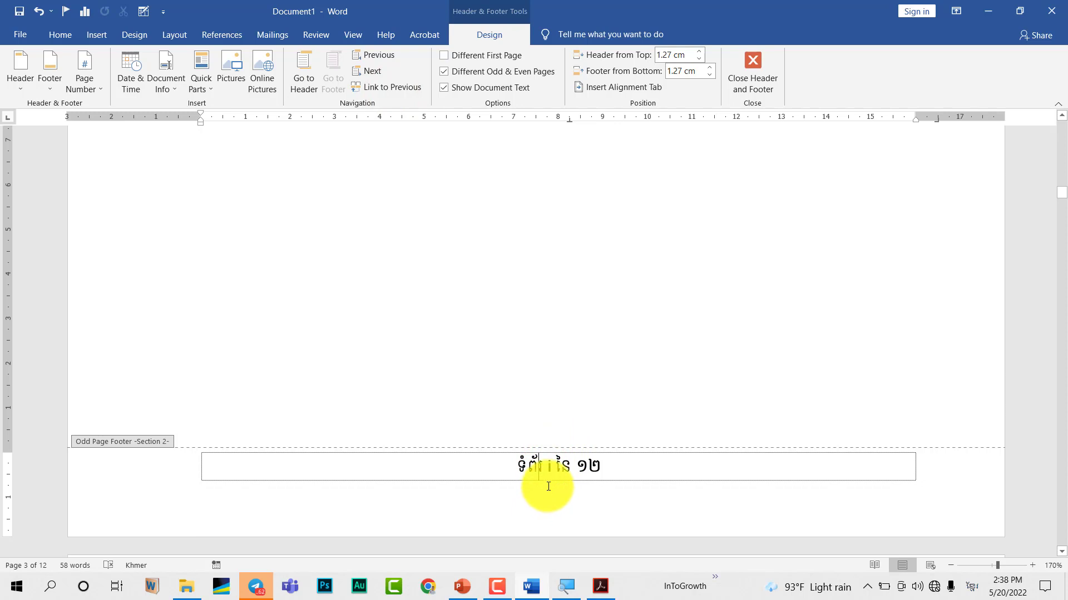
key("BackSpace")
key("BackSpace")
key("BackSpace")
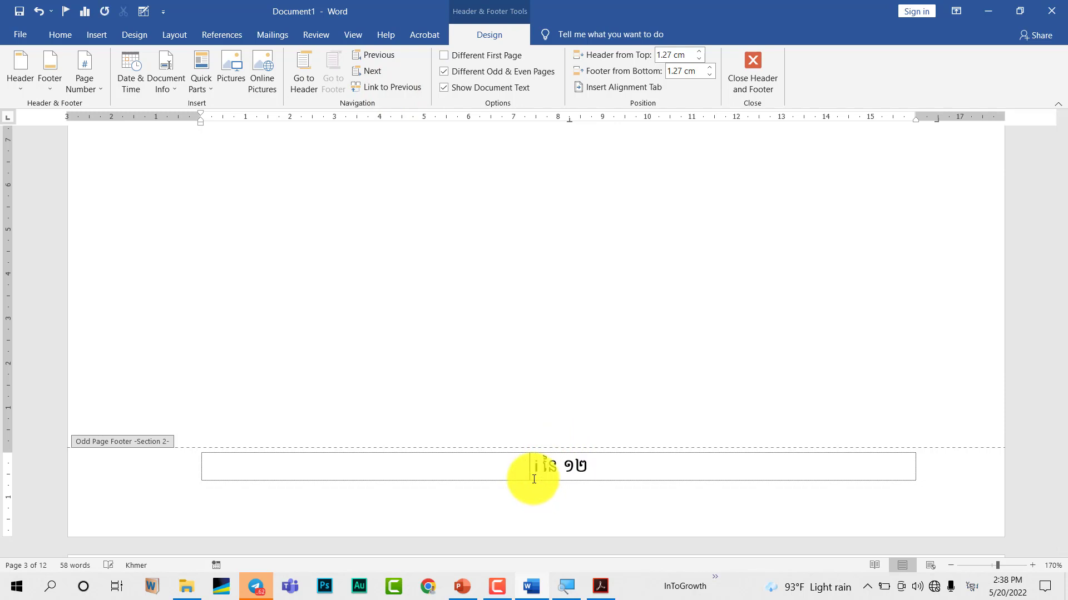
key("BackSpace")
left_click(600, 469)
key("BackSpace")
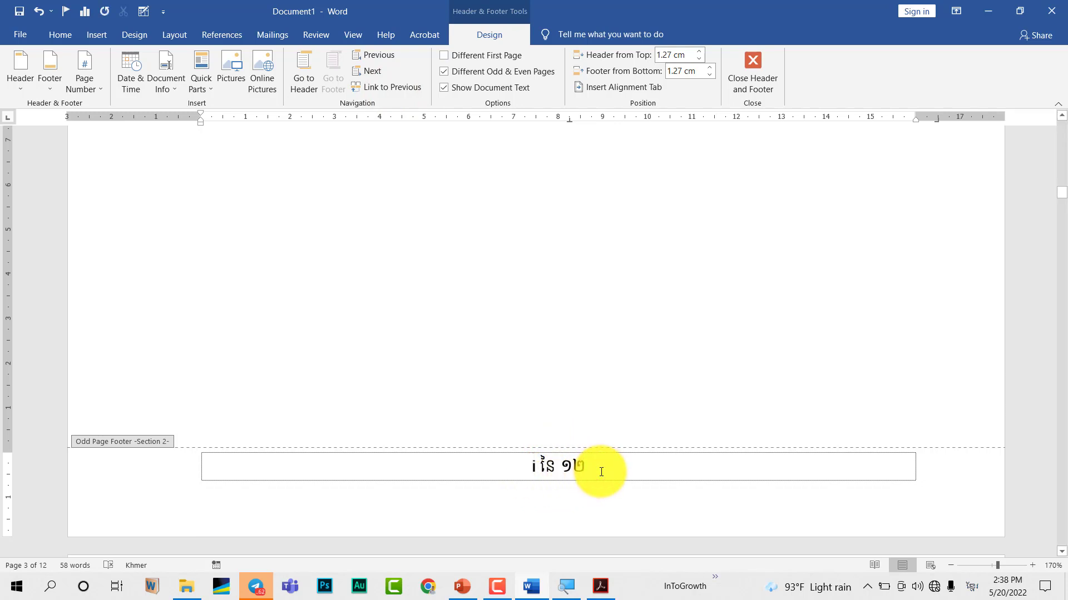
key("BackSpace")
key("BackSpace")
key("BackSpace")
key("BackSpace")
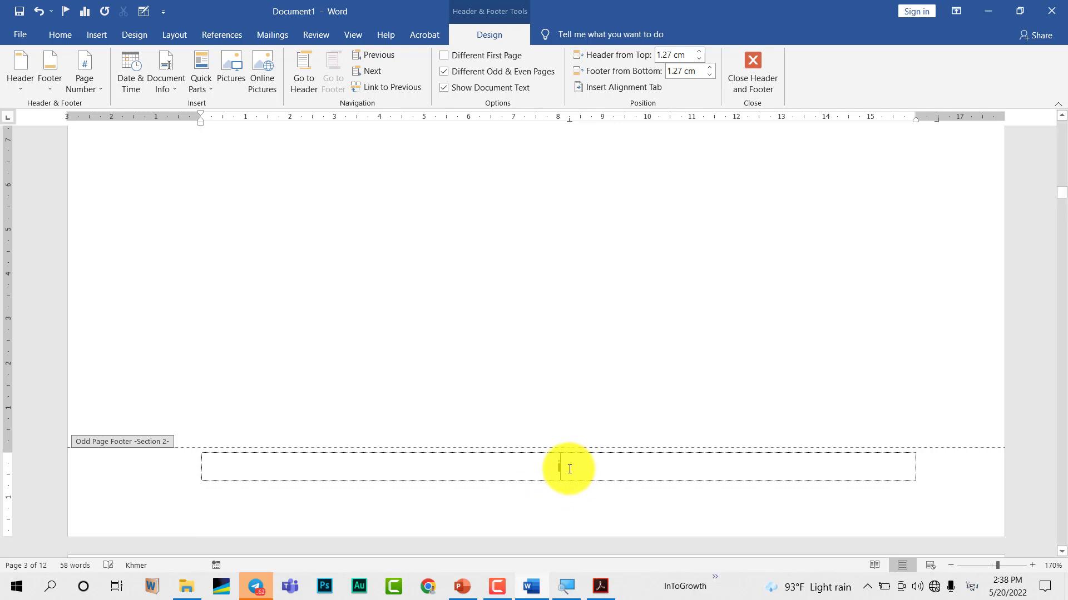
left_click(566, 469)
- Type the page number as "(i)" in the odd-page footer
left_click(62, 36)
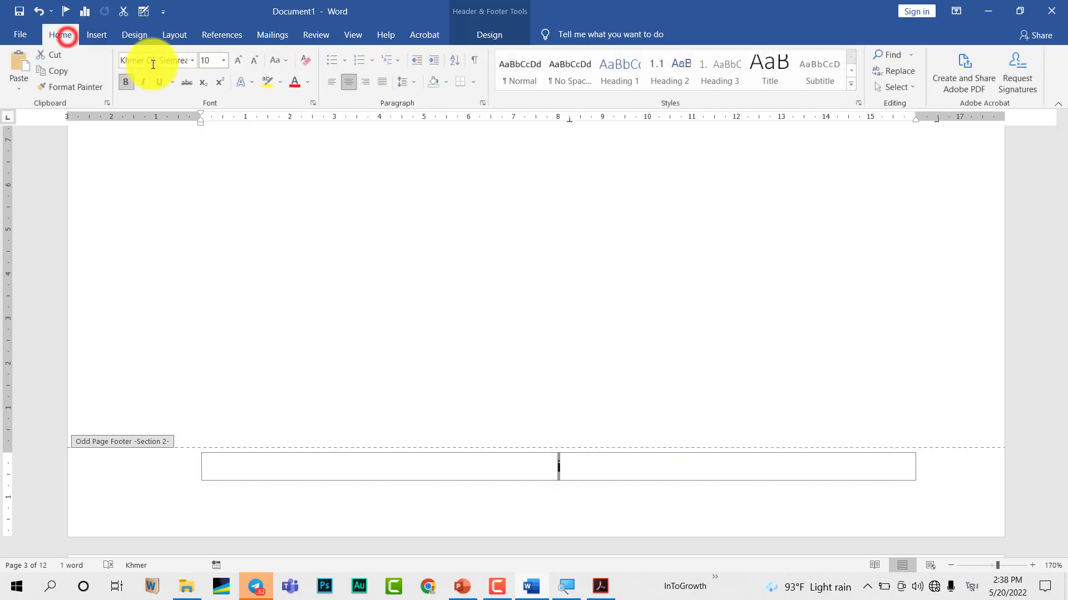
type("i")
left_click(594, 469)
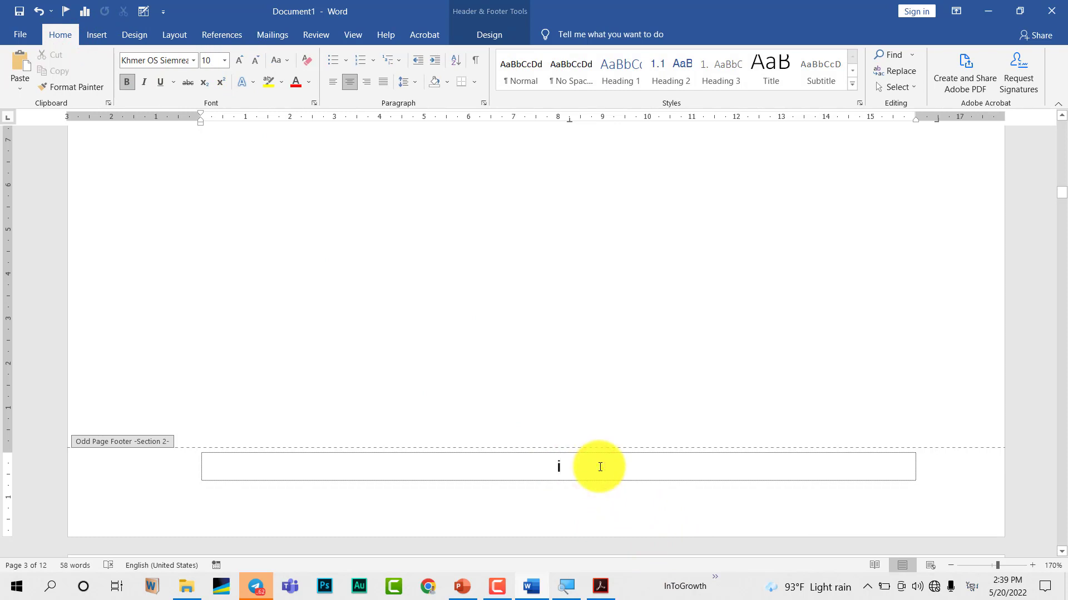
key("BackSpace")
type("i)")
key("Left")
key("Left")
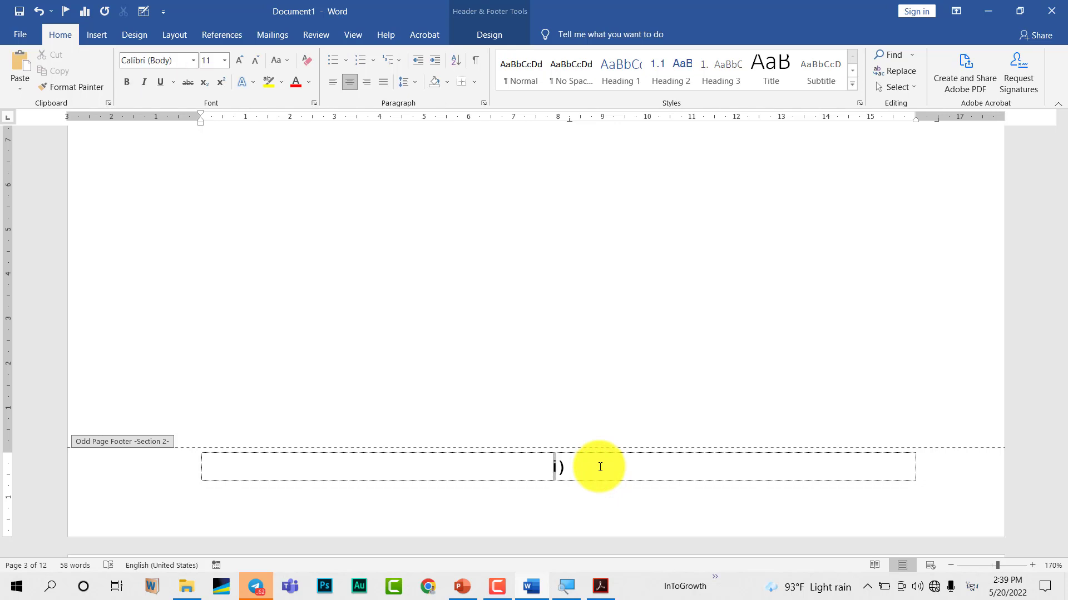
type("(")
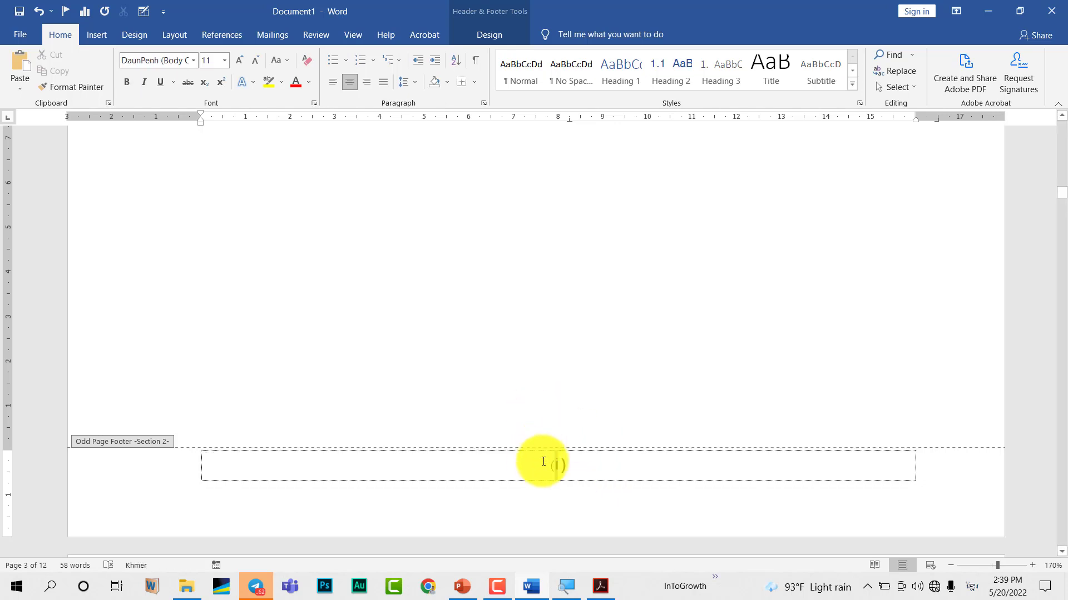
left_click(572, 460)
- Format "(i)" as Times New Roman, size 10, not bold
left_click_drag(572, 459, 531, 455)
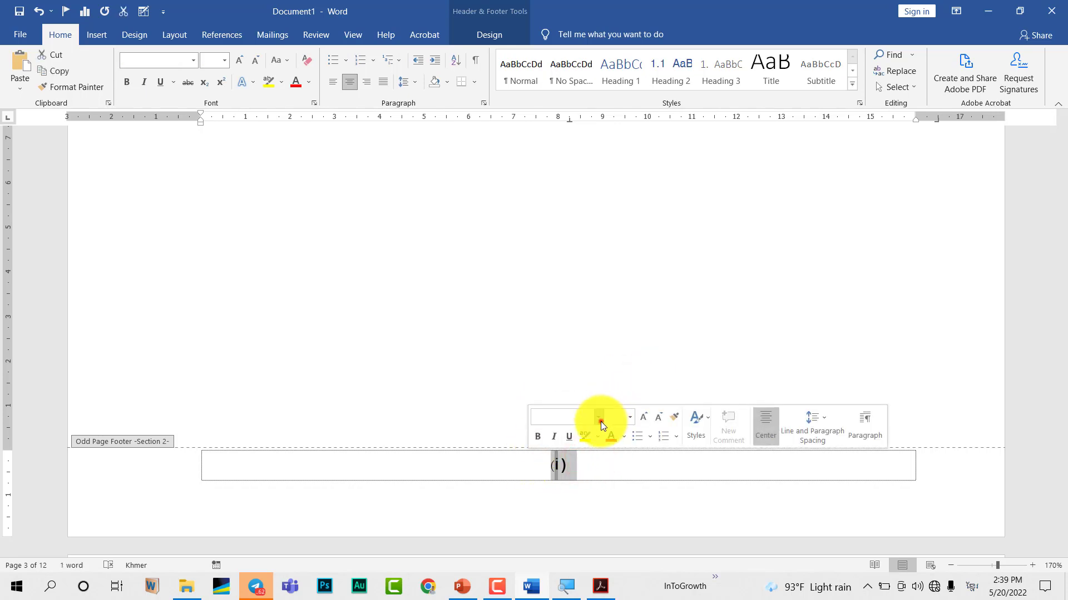
left_click(598, 417)
left_click(577, 174)
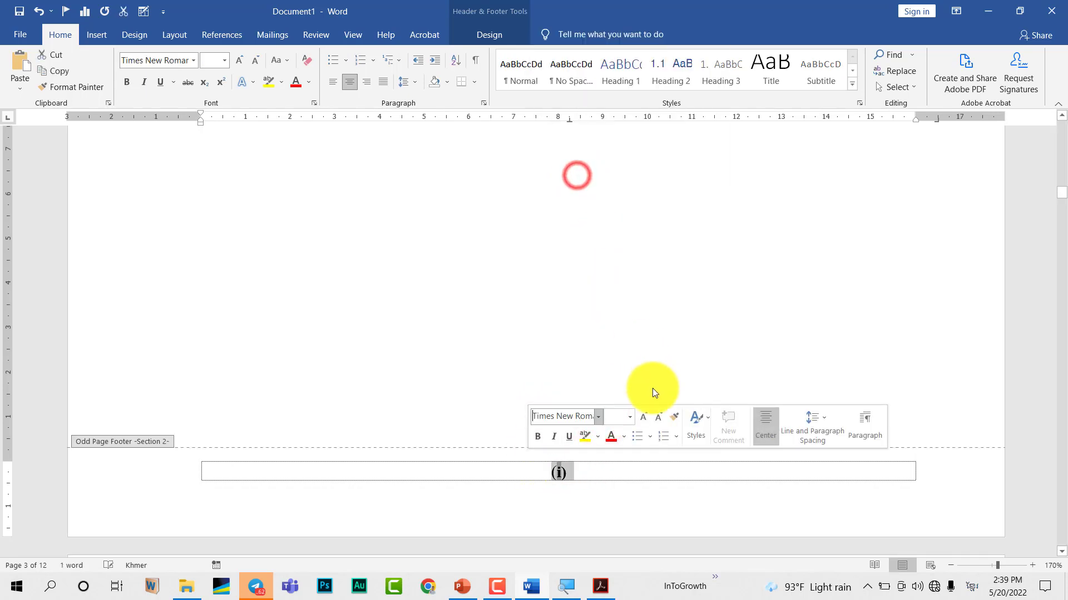
left_click(630, 420)
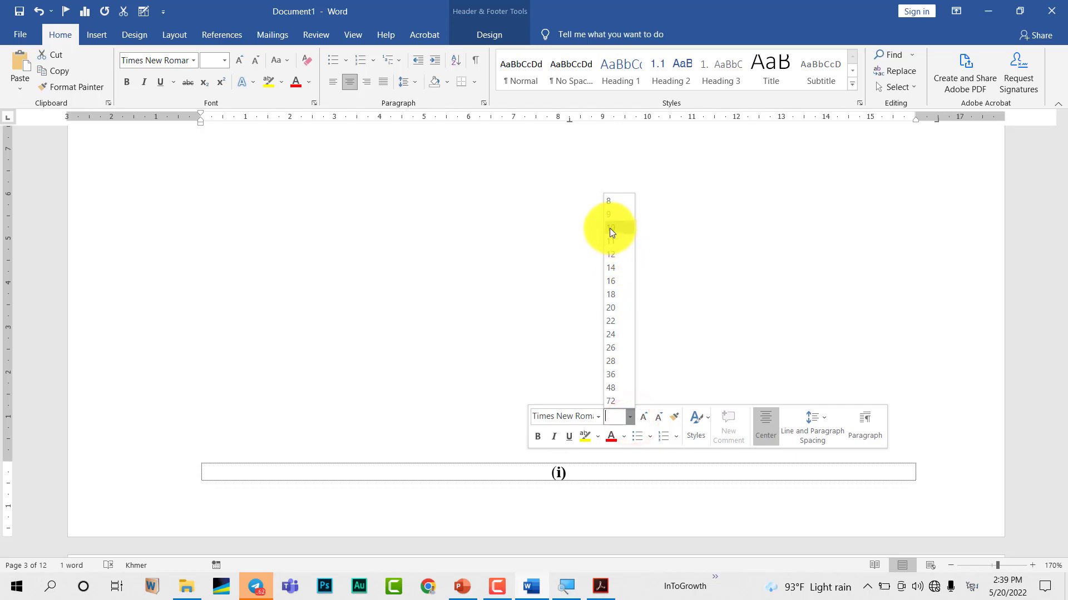
left_click(609, 228)
left_click(538, 436)
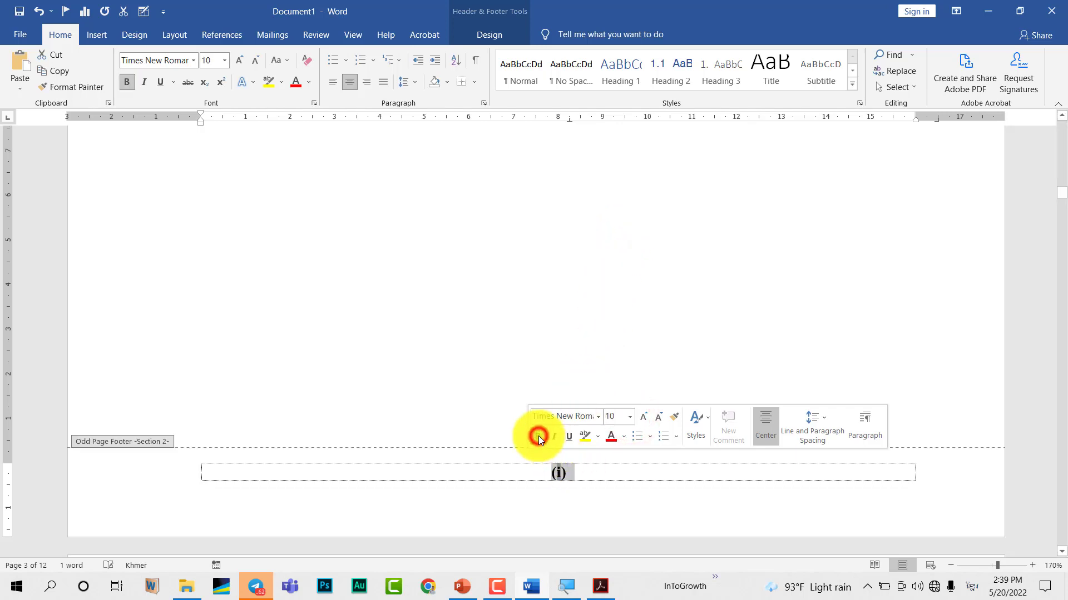
left_click(585, 474)
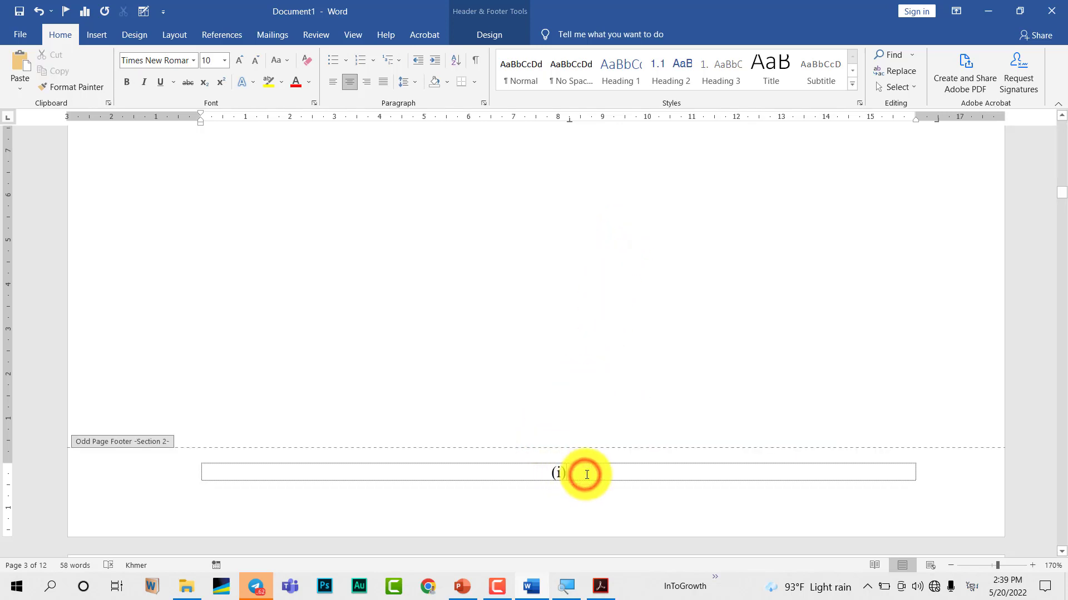
scroll(587, 474, "down", 1)
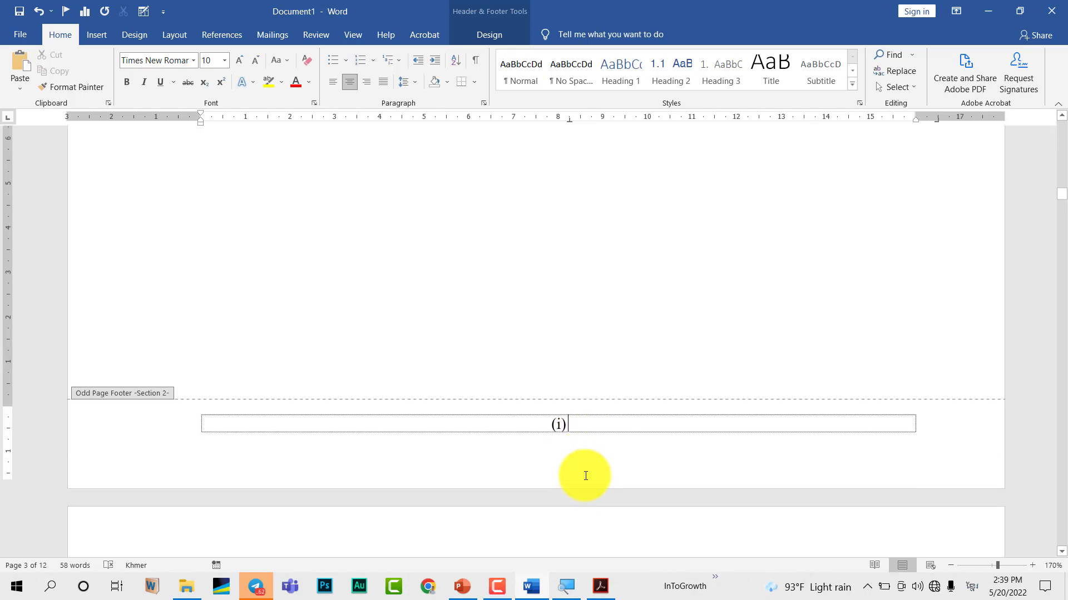
scroll(581, 473, "down", 2)
scroll(581, 472, "down", 3)
scroll(579, 470, "down", 3)
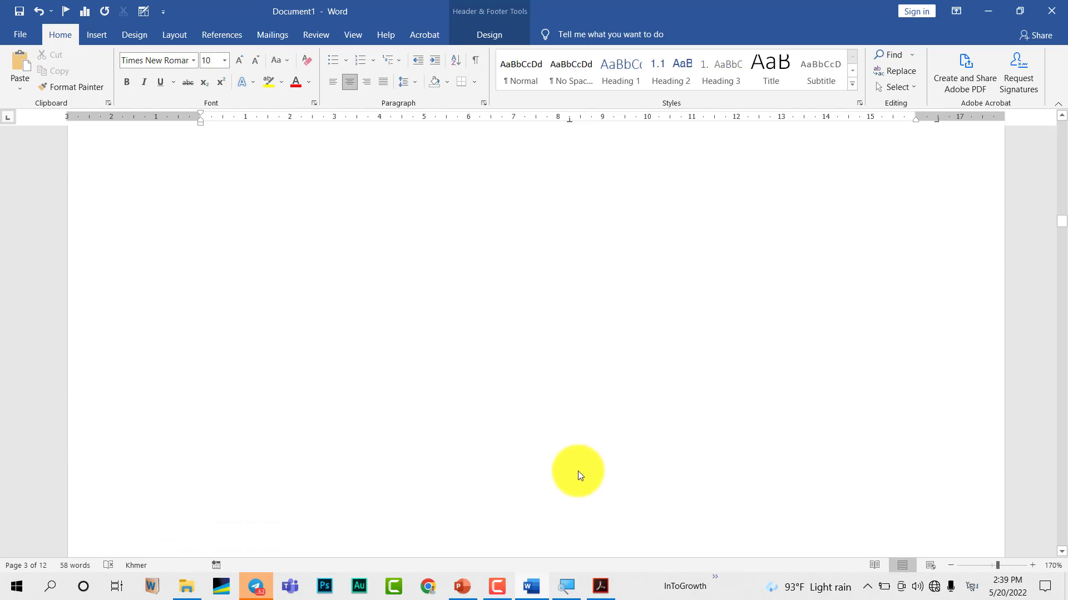
scroll(578, 473, "down", 2)
left_click(539, 456)
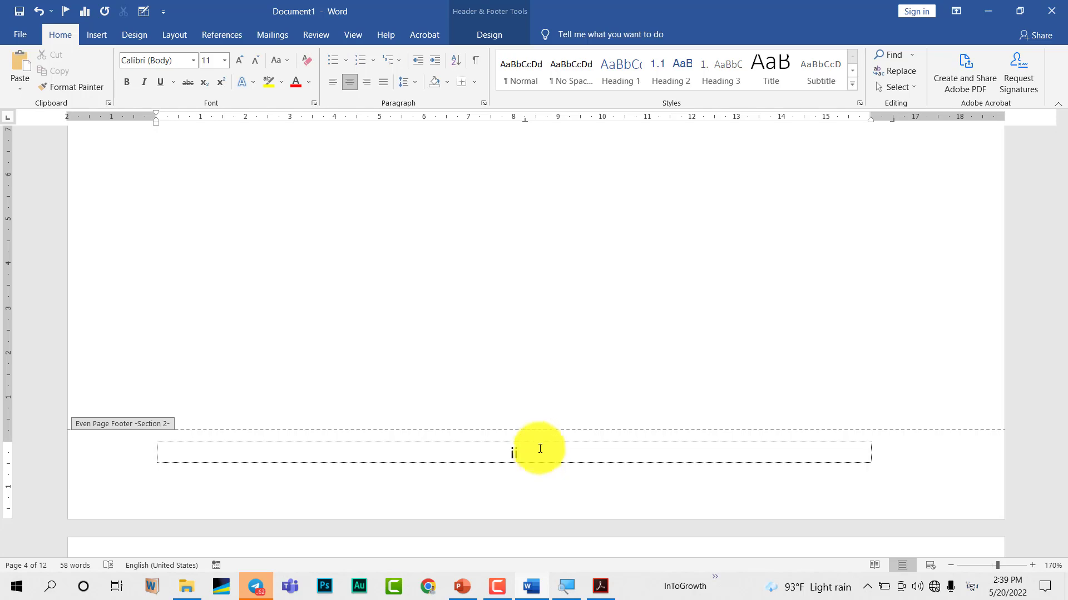
scroll(540, 445, "down", 3)
scroll(539, 442, "down", 2)
scroll(537, 435, "down", 3)
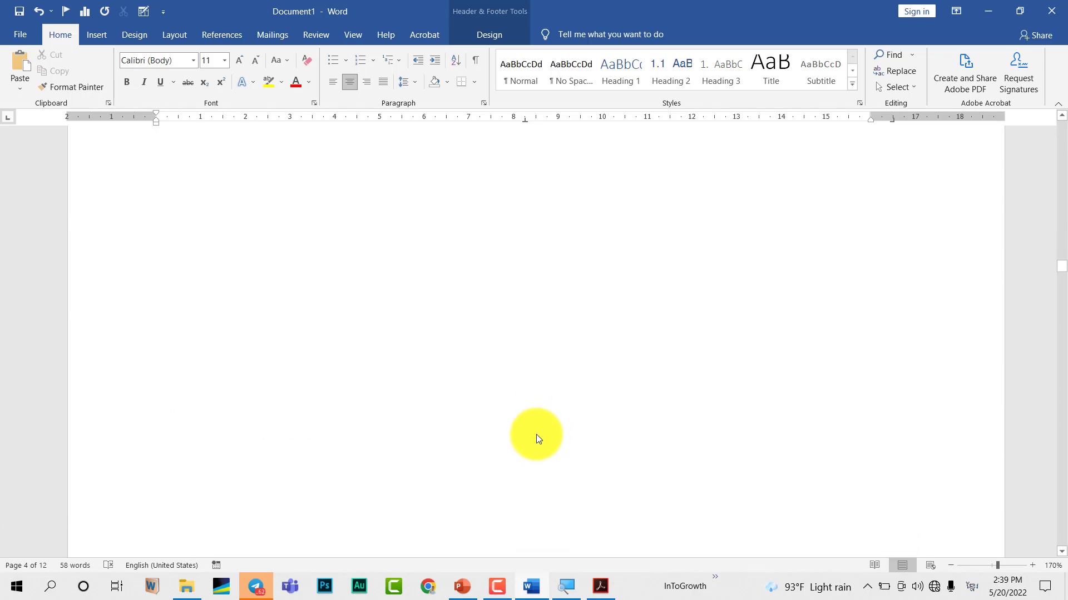
scroll(536, 434, "down", 2)
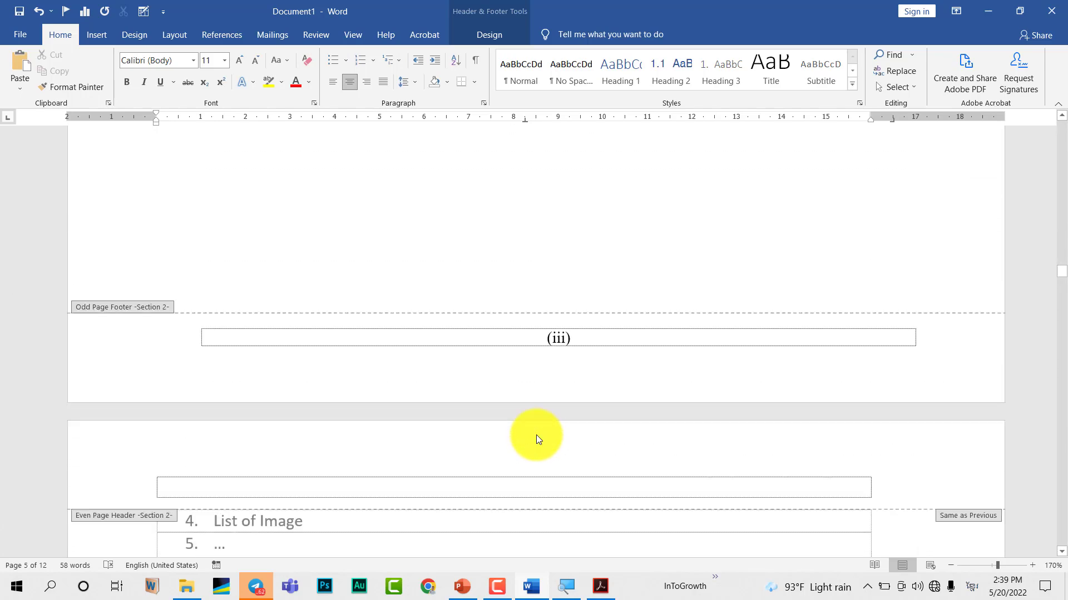
scroll(536, 437, "down", 5)
scroll(538, 436, "down", 5)
scroll(540, 433, "down", 5)
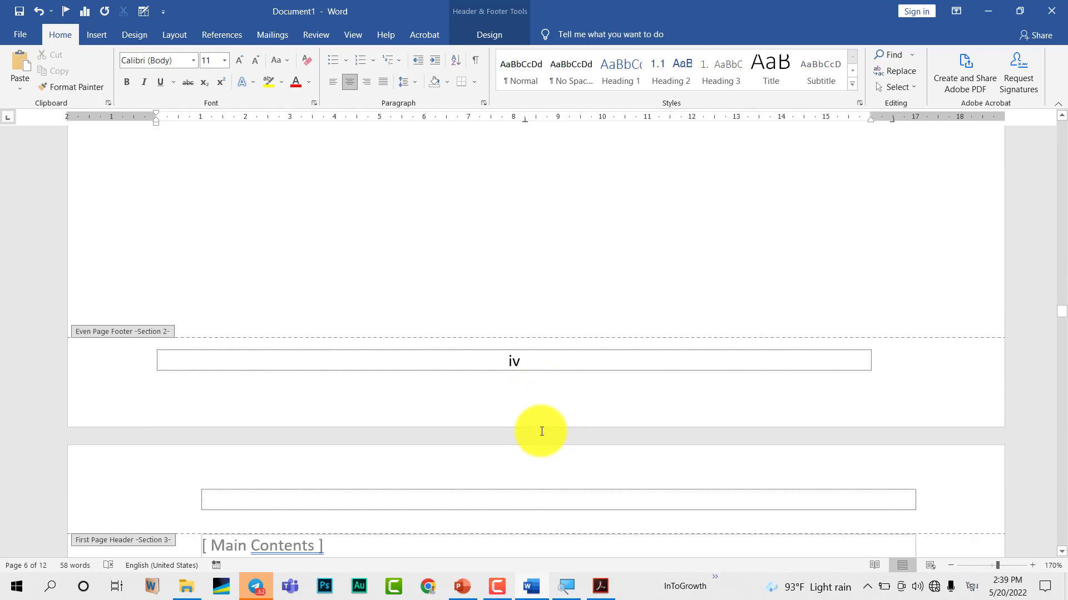
scroll(539, 431, "down", 5)
scroll(538, 430, "down", 3)
scroll(538, 430, "down", 3)
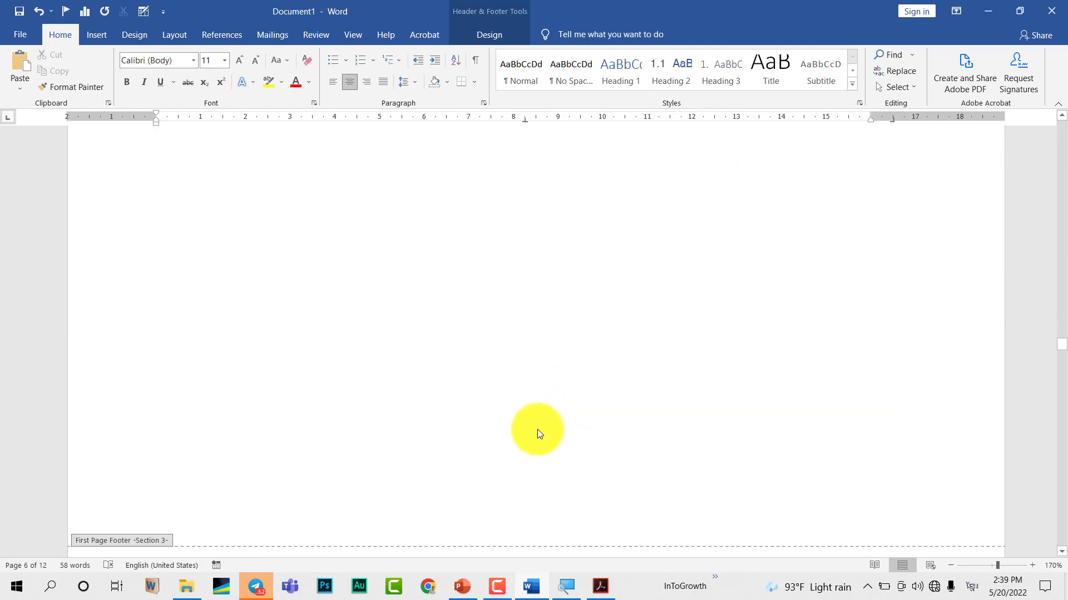
scroll(537, 429, "down", 5)
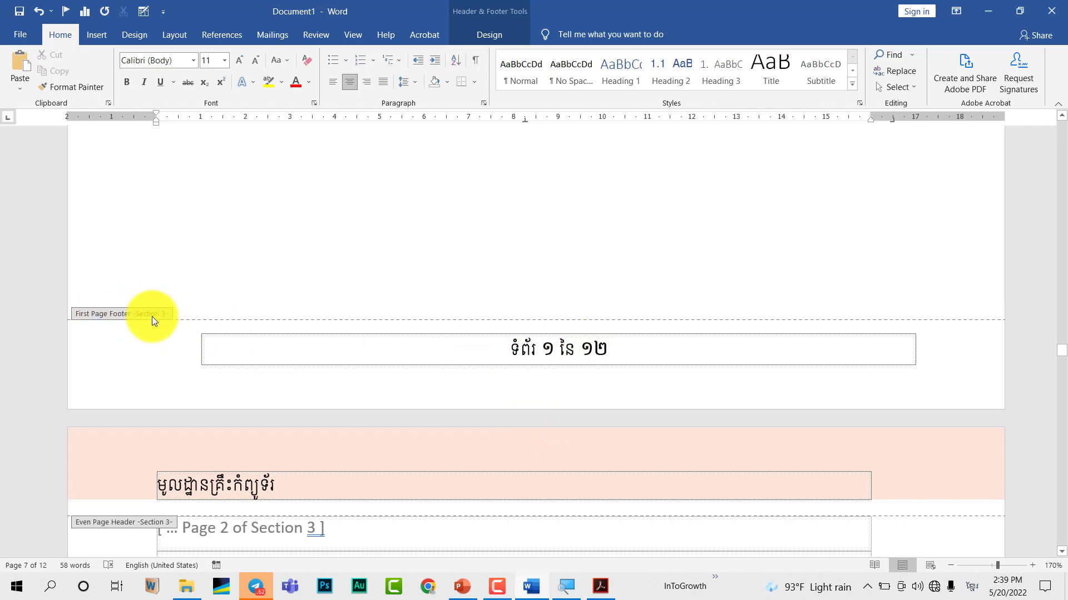
scroll(281, 362, "up", 1)
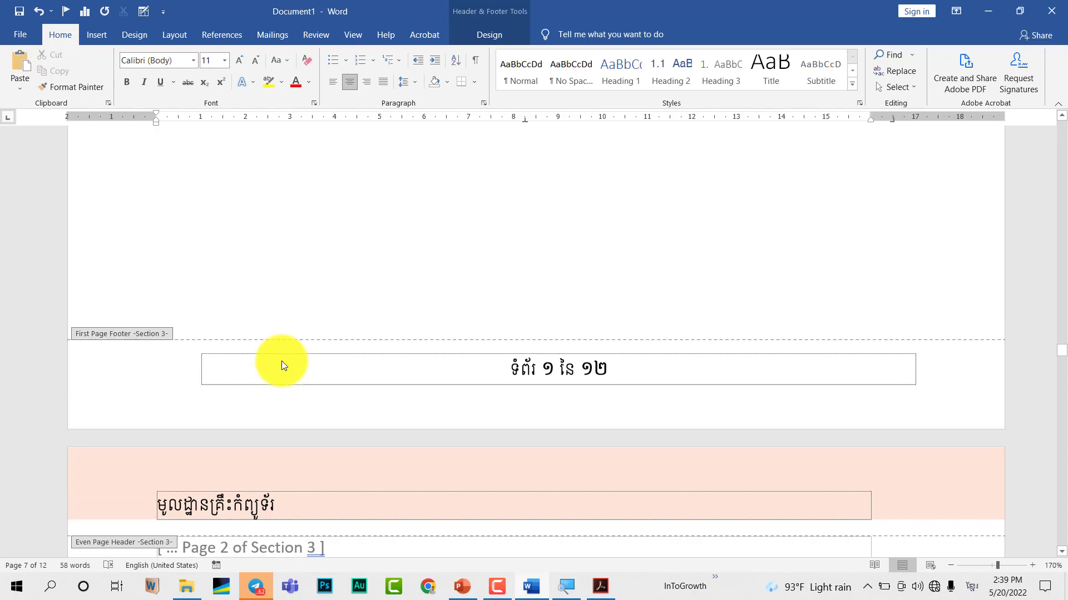
scroll(289, 351, "up", 4)
scroll(293, 341, "down", 5)
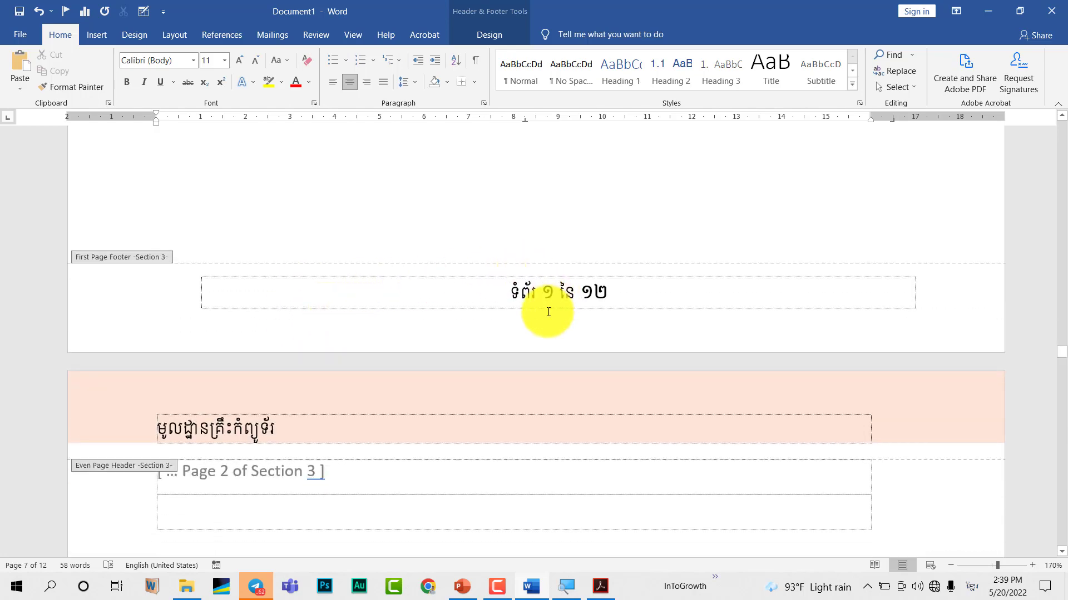
scroll(545, 312, "up", 1)
scroll(528, 305, "up", 3)
scroll(531, 305, "up", 3)
scroll(535, 307, "up", 2)
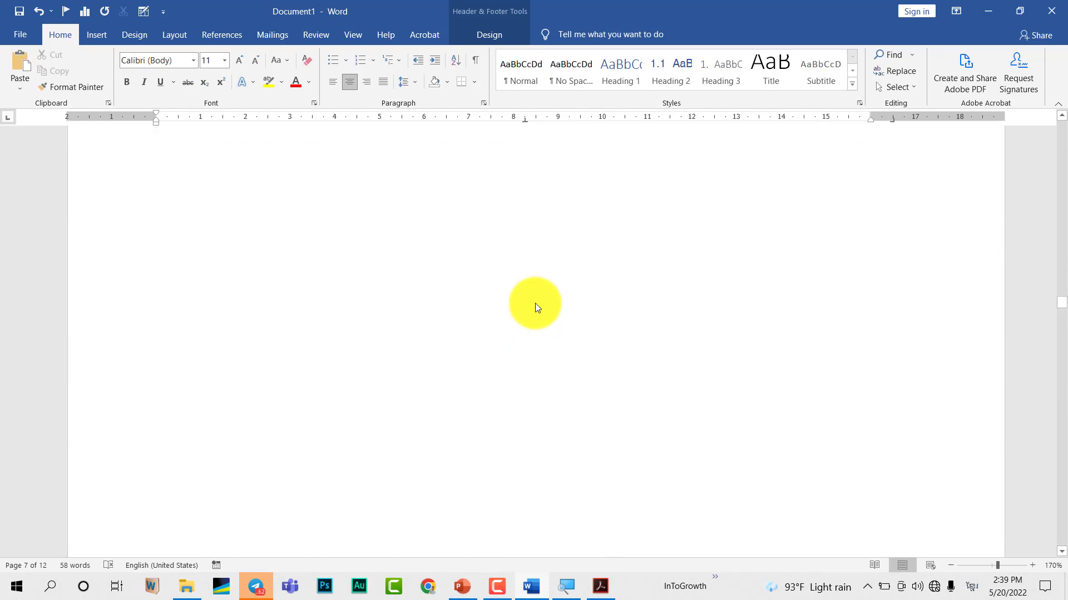
scroll(536, 295, "down", 3)
scroll(550, 312, "down", 3)
- Set the iv page number in Times New Roman and toggle its bold formatting
left_click(543, 246)
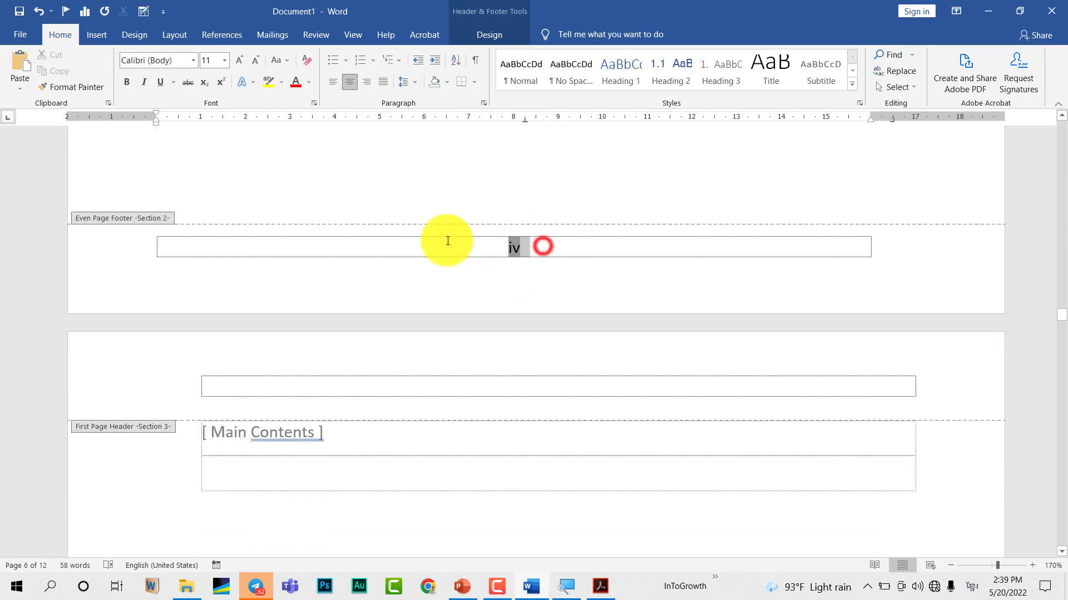
double_click(512, 249)
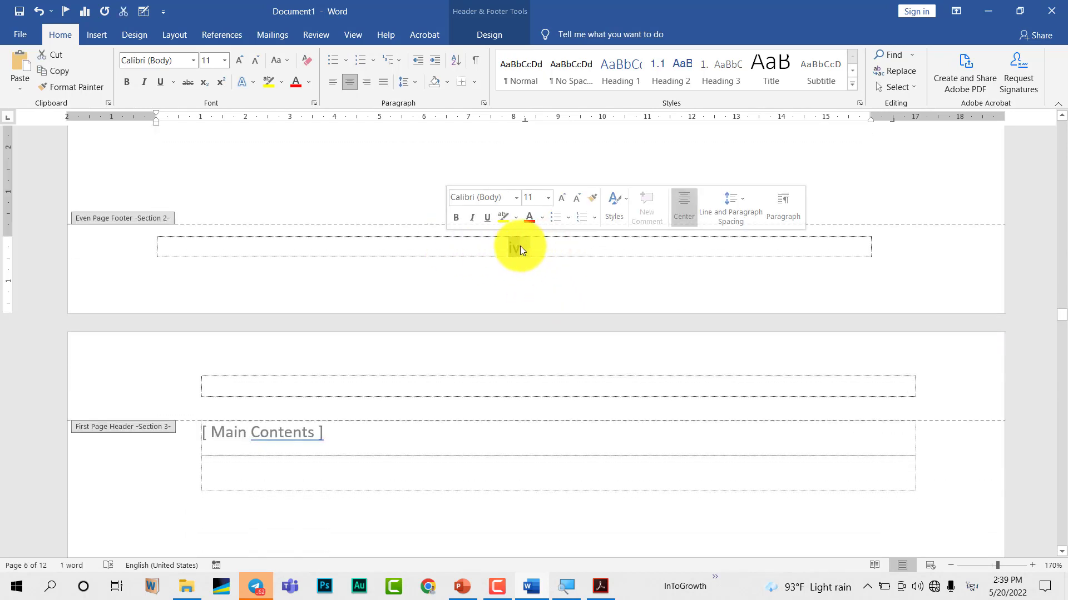
left_click_drag(529, 247, 513, 248)
right_click(512, 248)
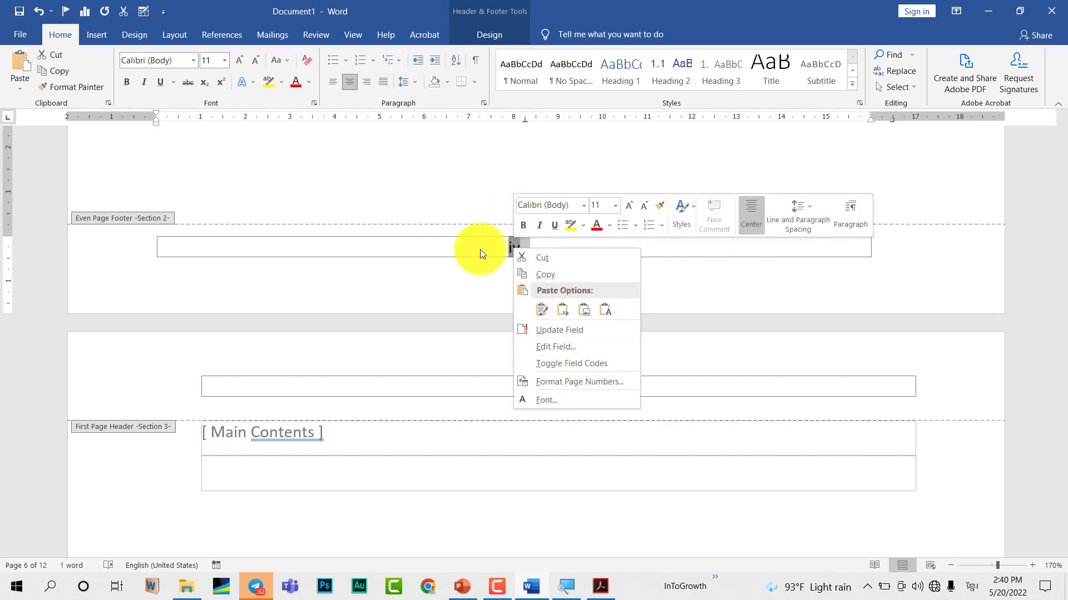
left_click(480, 249)
right_click(517, 248)
left_click(591, 207)
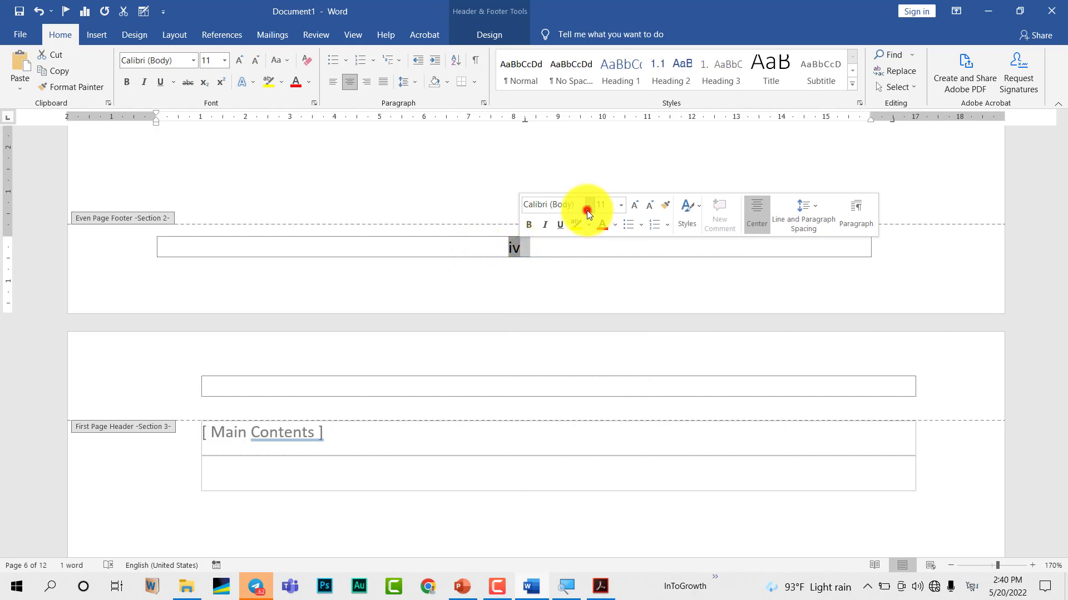
left_click(587, 323)
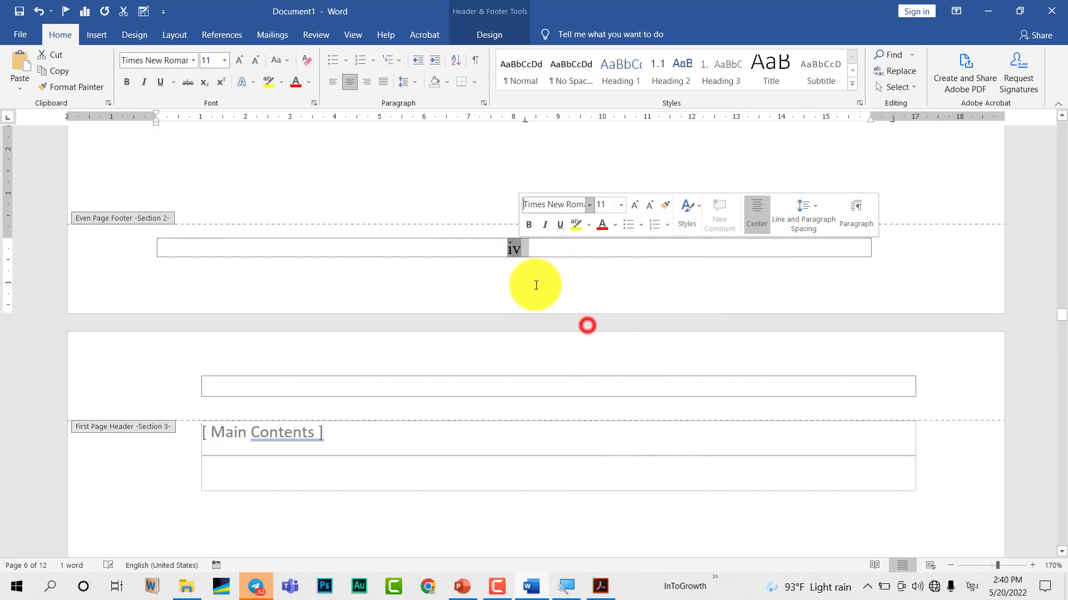
left_click(532, 222)
- Wrap iv in parentheses and make "(iv)" Times New Roman size 10
left_click(503, 248)
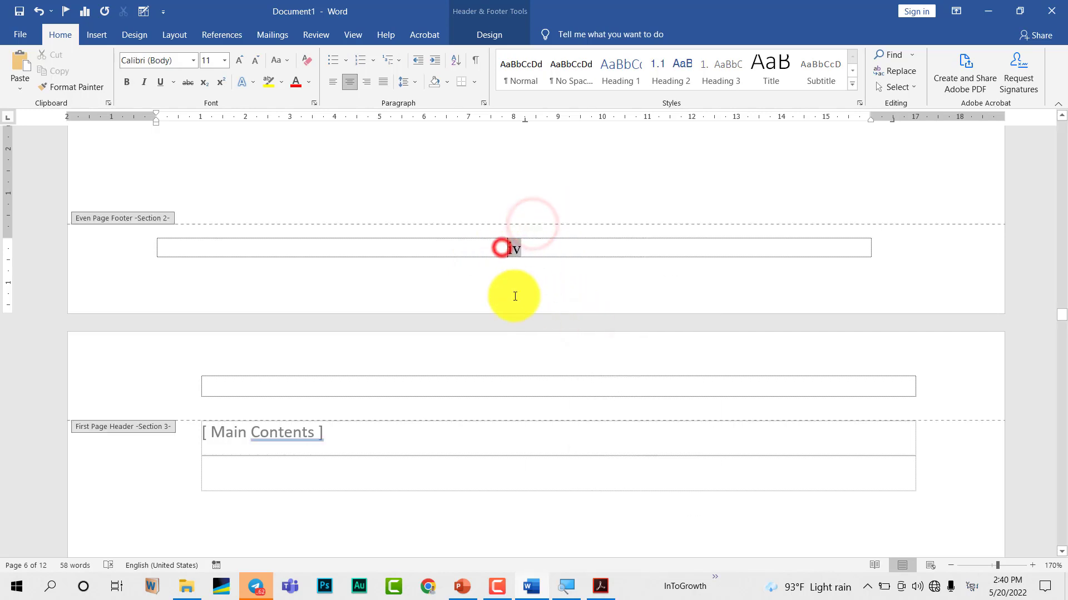
type("(")
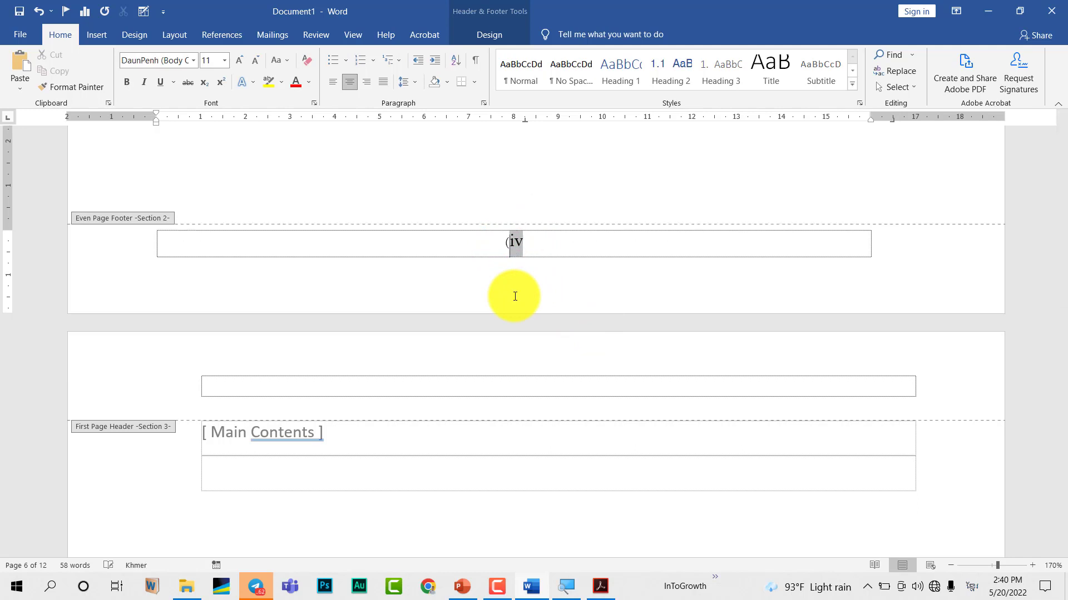
left_click(557, 245)
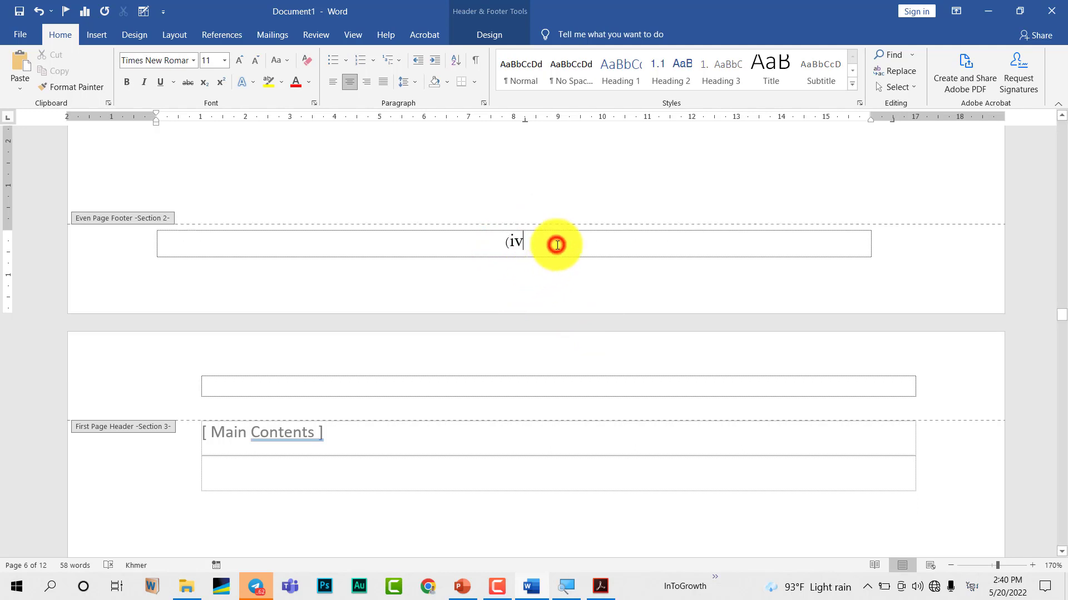
type(")")
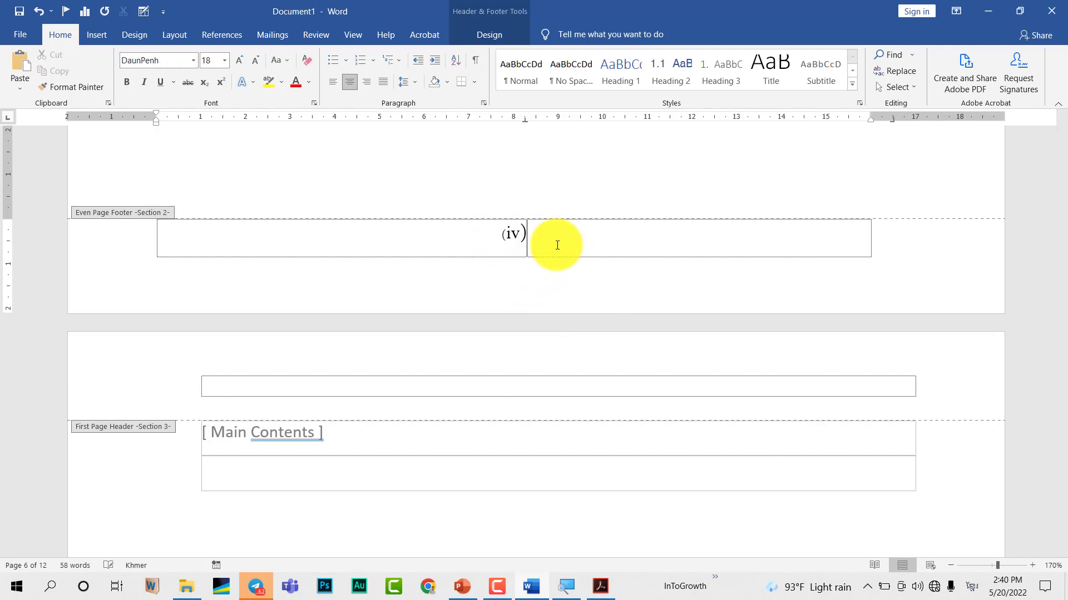
left_click_drag(546, 239, 479, 239)
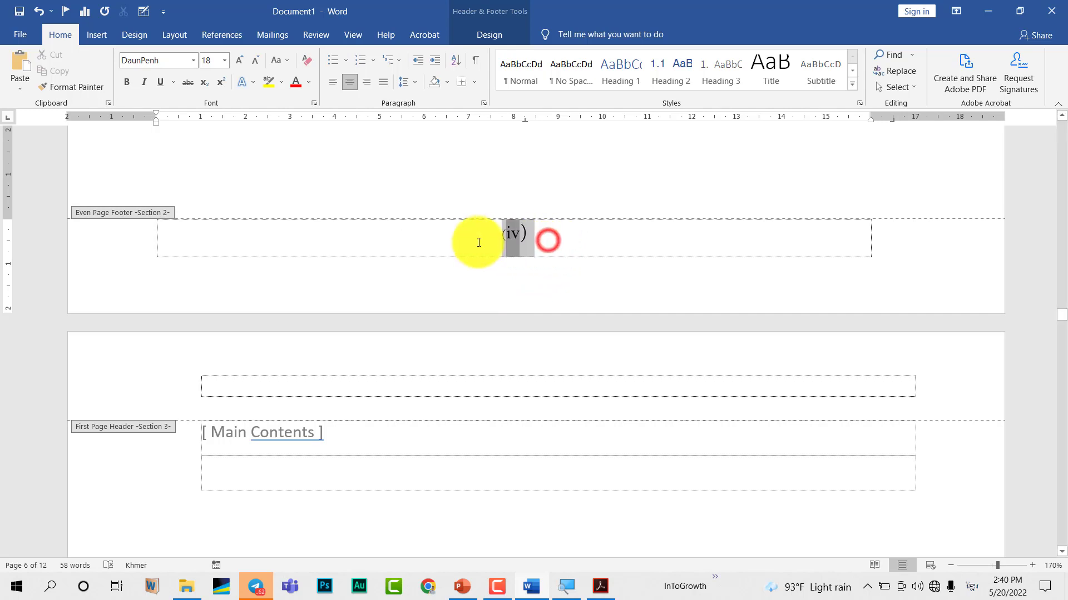
left_click(548, 200)
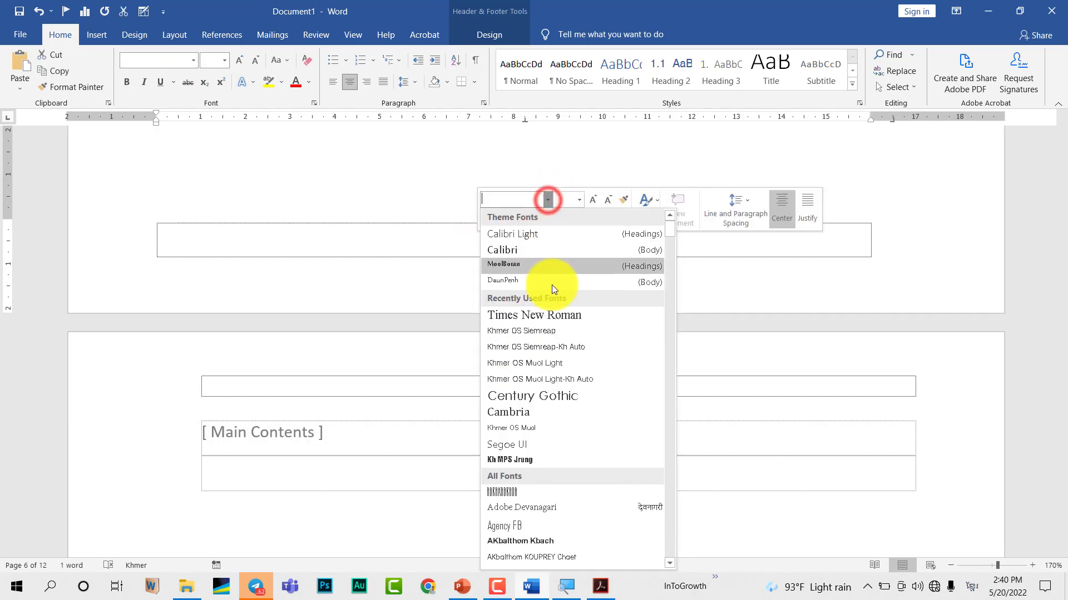
left_click(558, 320)
left_click(578, 200)
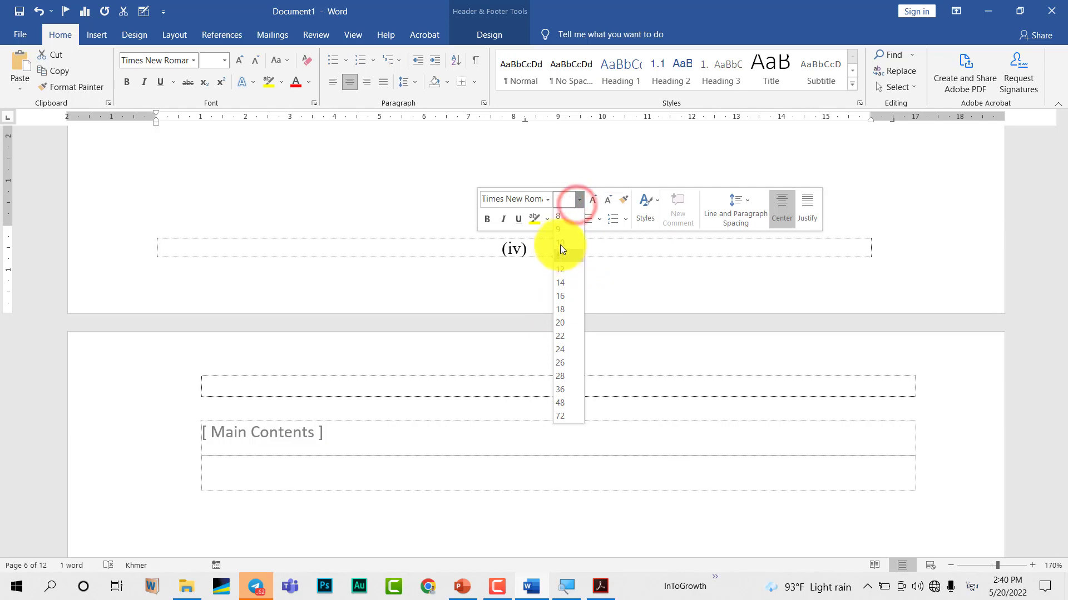
left_click(559, 242)
left_click(554, 248)
- Scroll past the (iii), (ii), (i) footers to page 1 and select its Khmer page-number text
scroll(472, 323, "up", 2)
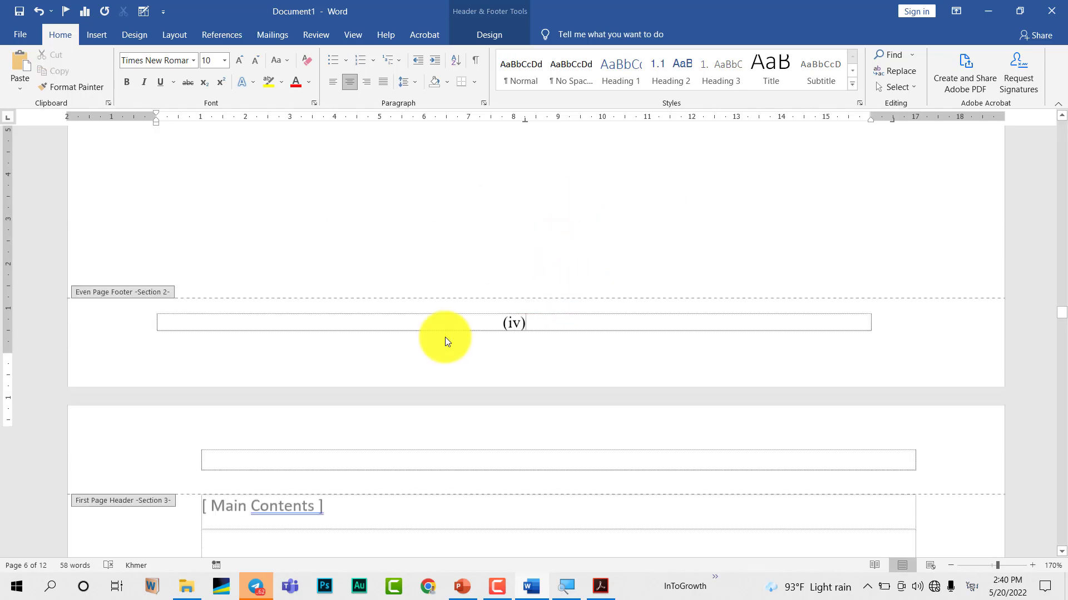
scroll(448, 390, "up", 5)
scroll(477, 409, "up", 5)
scroll(475, 406, "up", 5)
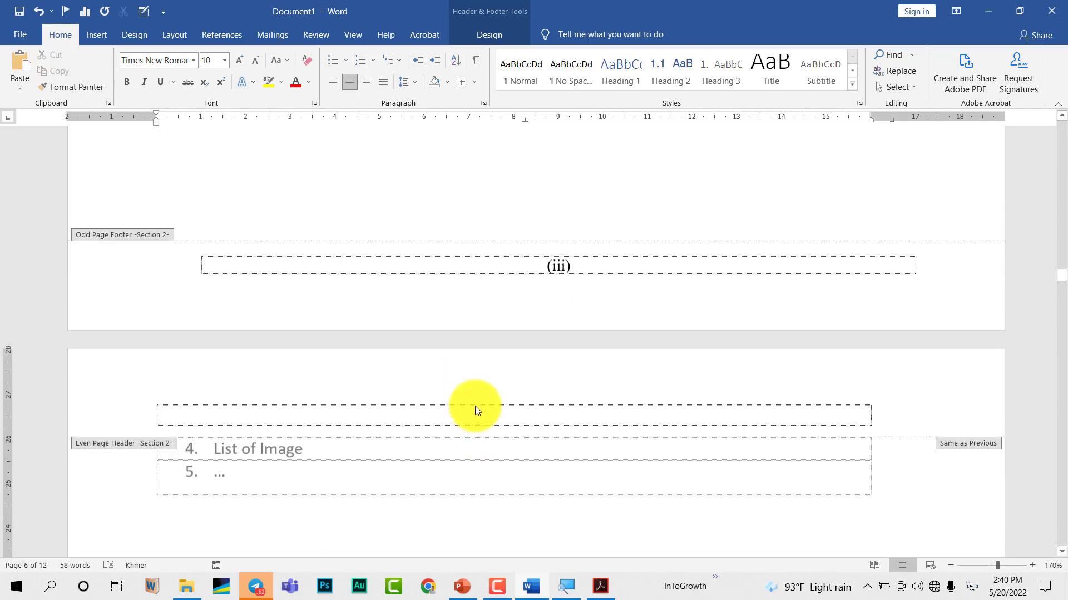
scroll(474, 406, "up", 5)
scroll(471, 407, "up", 2)
scroll(468, 411, "up", 3)
scroll(468, 411, "up", 3)
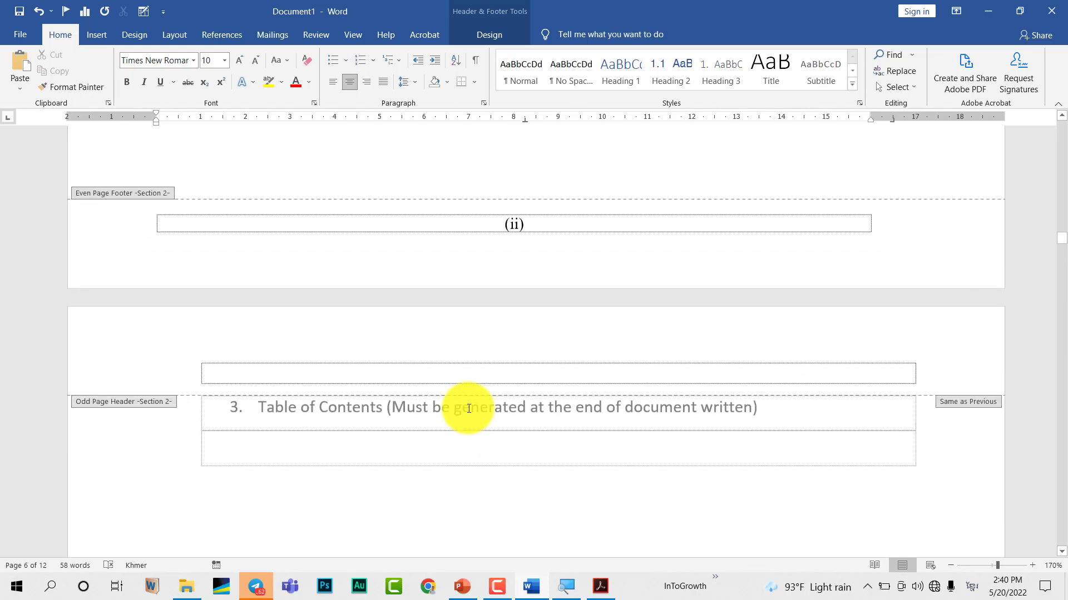
scroll(467, 408, "up", 4)
scroll(470, 413, "up", 3)
scroll(471, 412, "up", 3)
scroll(472, 412, "up", 3)
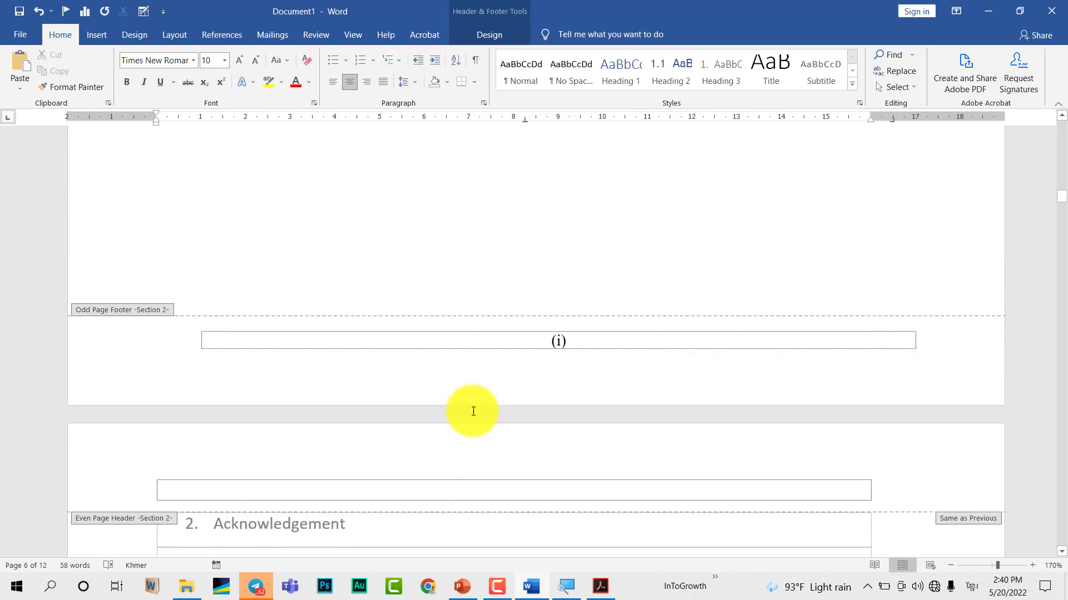
scroll(473, 413, "up", 3)
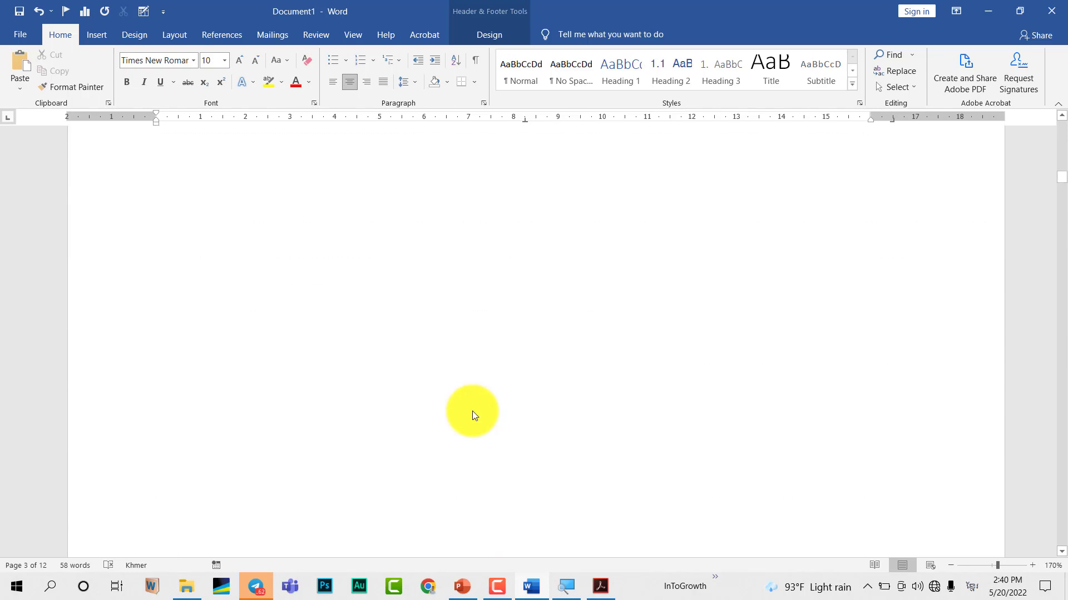
scroll(472, 411, "up", 3)
scroll(472, 411, "up", 3)
scroll(472, 412, "up", 2)
scroll(473, 412, "up", 3)
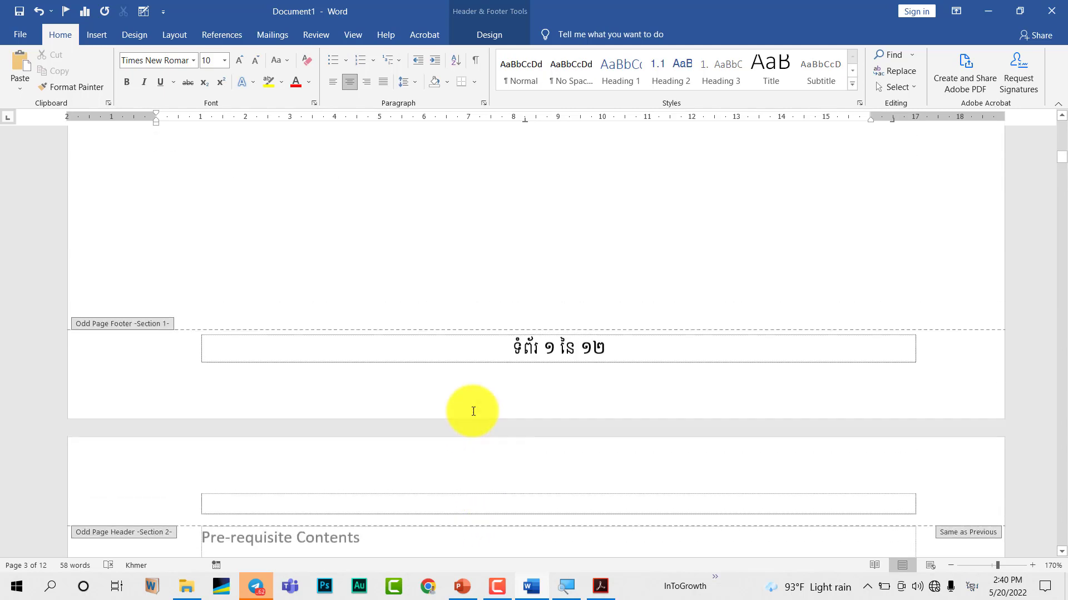
scroll(472, 412, "up", 2)
left_click_drag(660, 417, 489, 418)
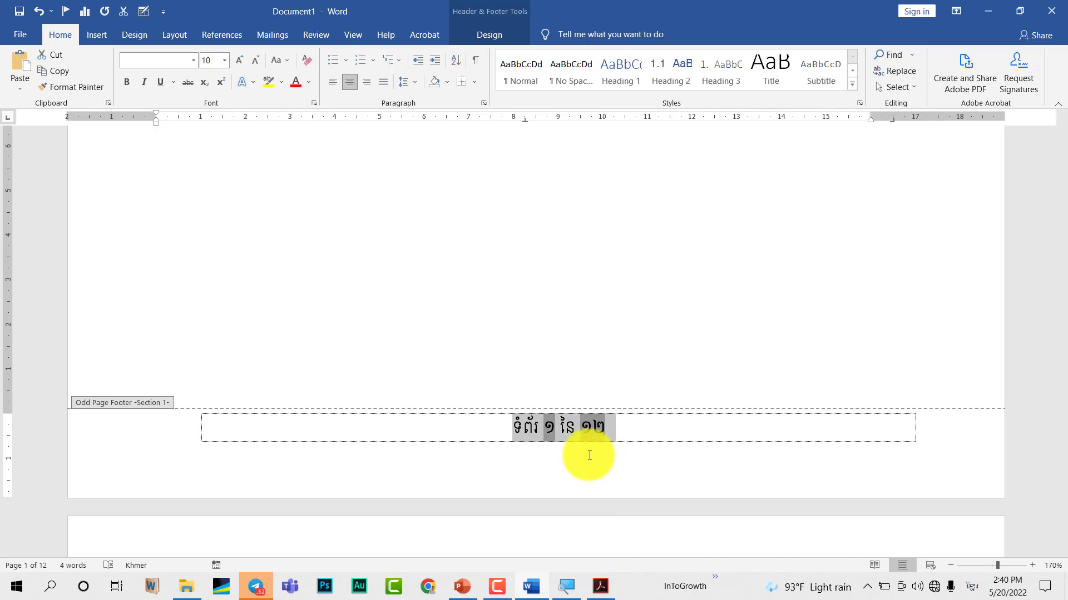
- Toggle Link to Previous on the Section 2 footer showing (i)
left_click(654, 424)
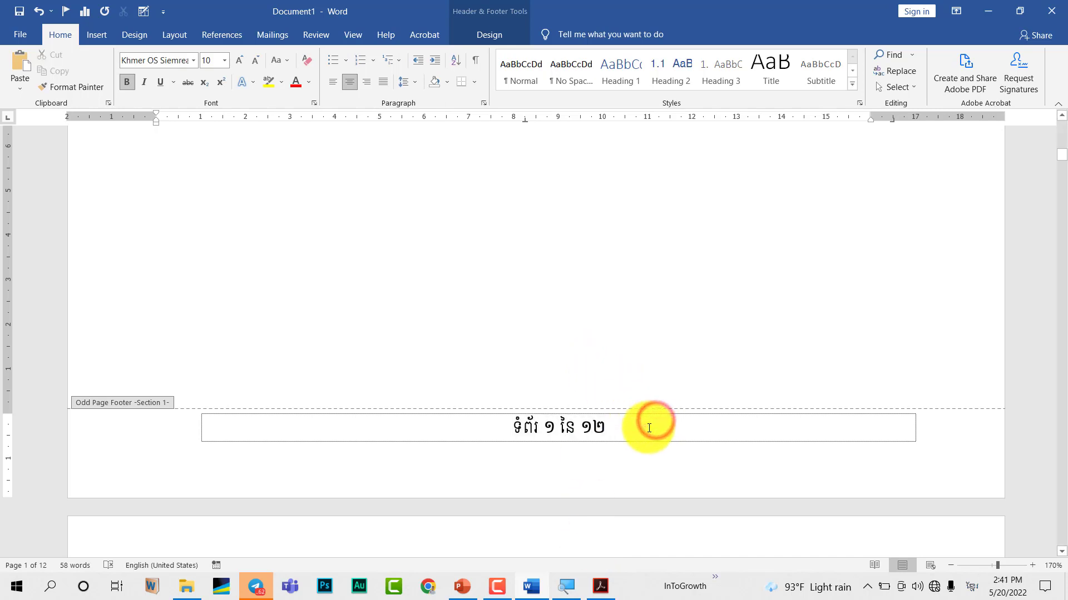
left_click(505, 30)
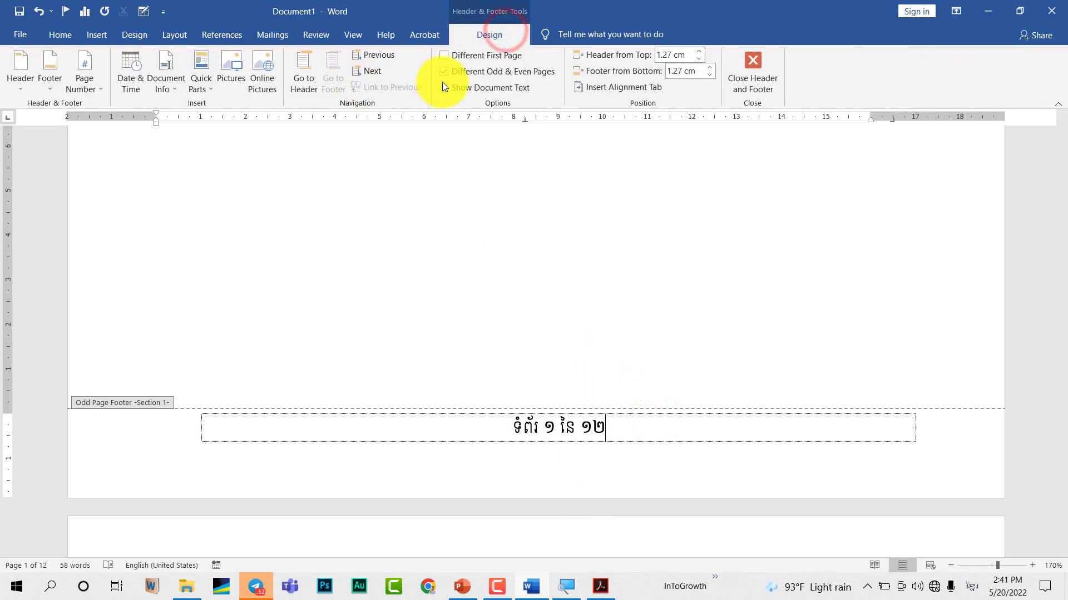
mouse_move(633, 427)
left_mouse_down()
mouse_move(497, 416)
mouse_move(488, 433)
left_mouse_up()
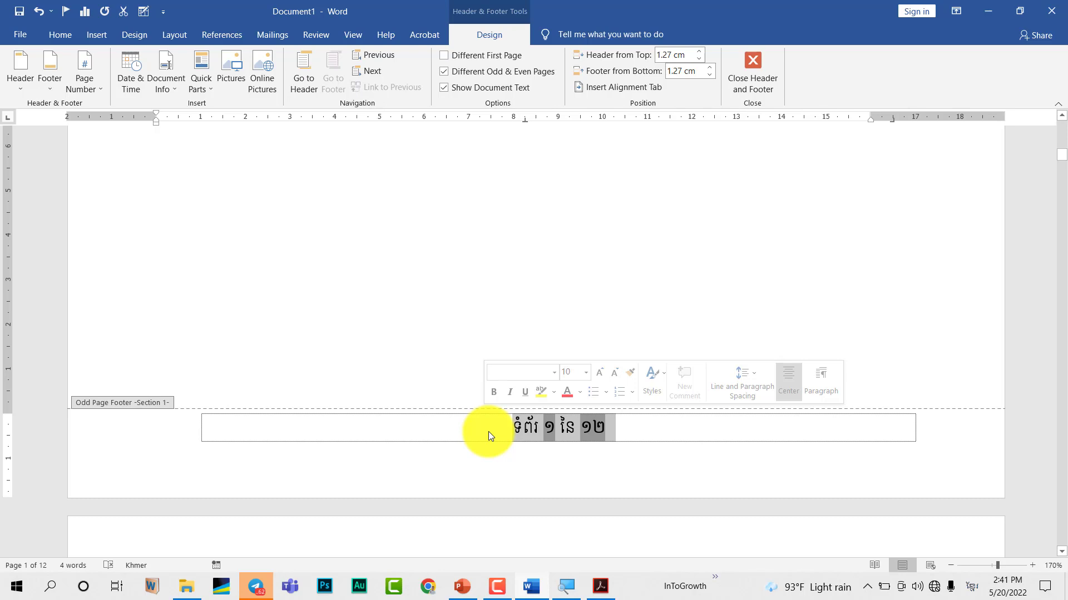
scroll(473, 439, "down", 1)
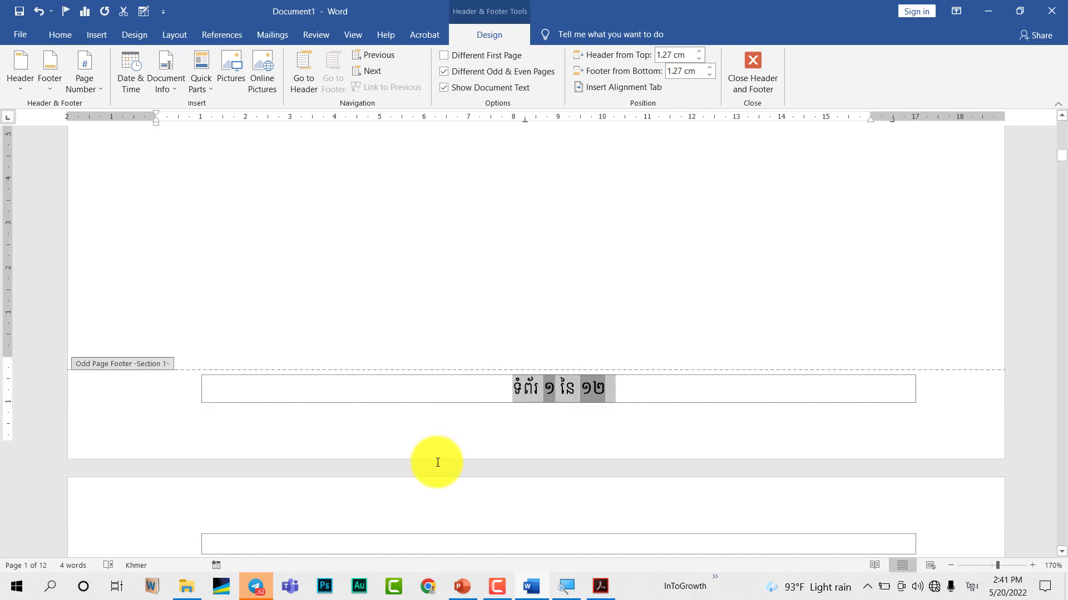
scroll(436, 461, "down", 4)
scroll(395, 419, "down", 3)
scroll(418, 422, "down", 3)
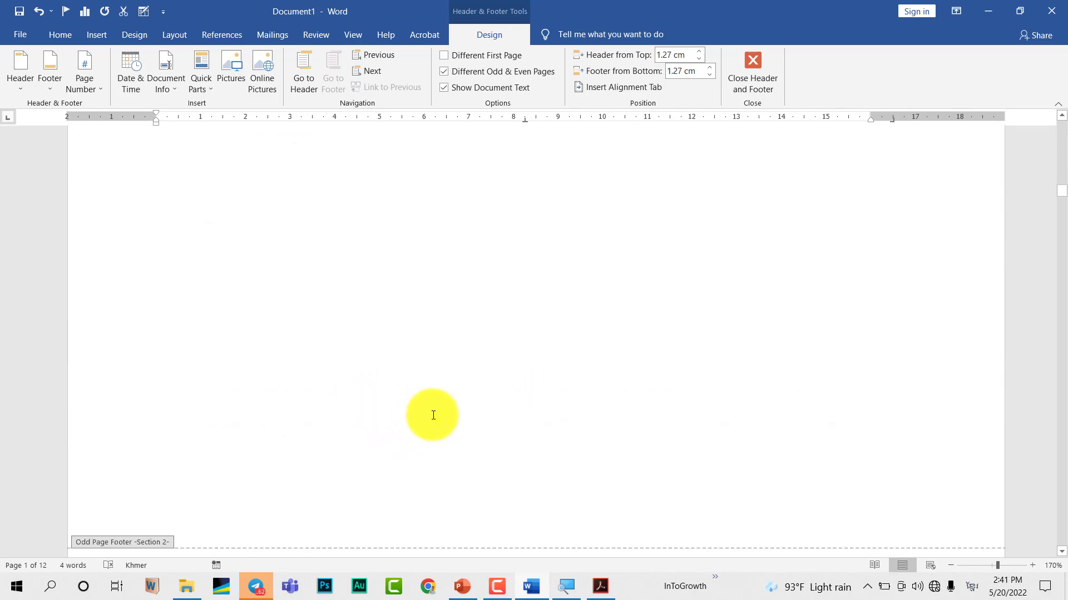
left_click(600, 420)
left_click_drag(600, 420, 475, 417)
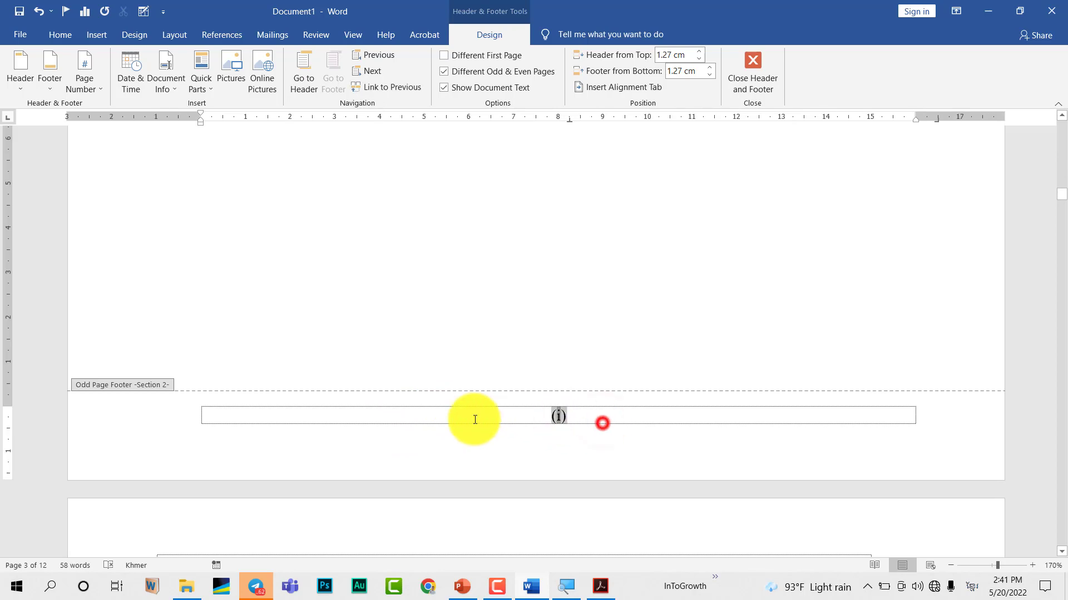
left_click(396, 88)
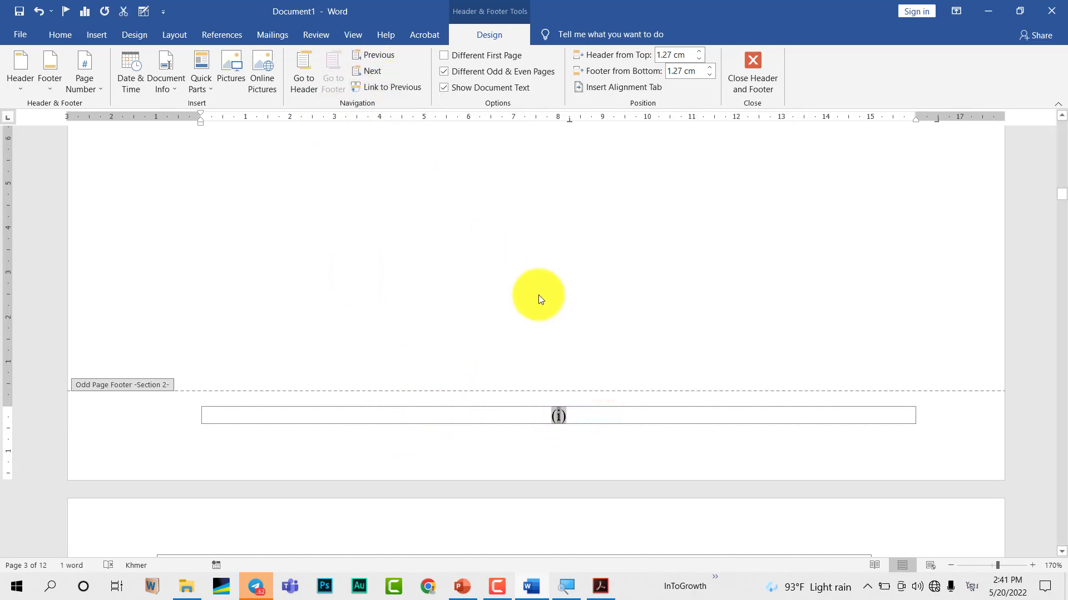
- Select and delete the Khmer page number from the cover page's footer
scroll(512, 307, "up", 10)
scroll(507, 314, "up", 10)
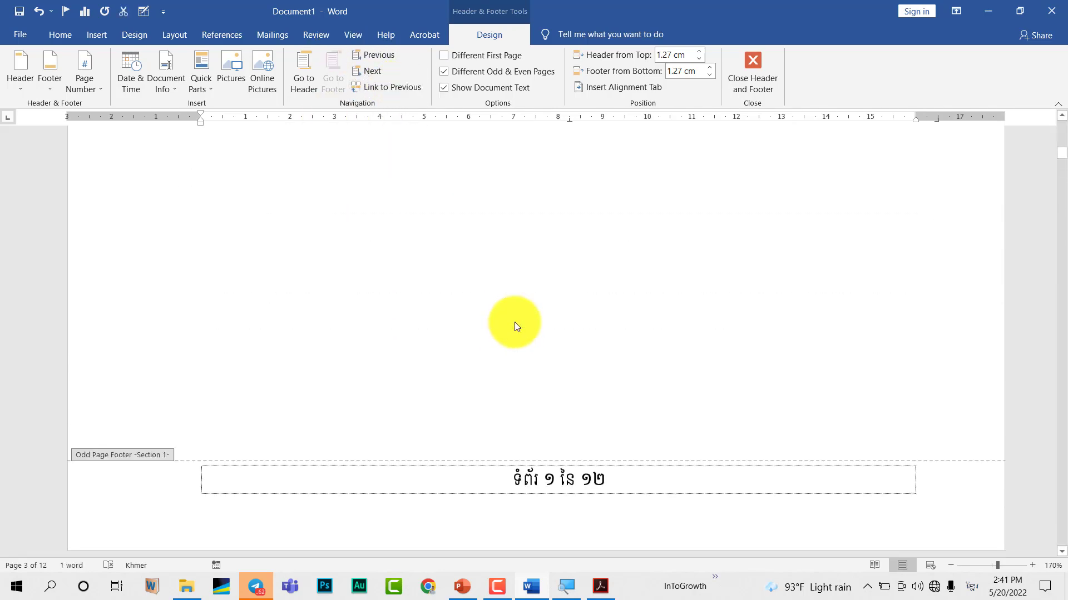
scroll(515, 322, "down", 2)
left_click_drag(663, 367, 384, 405)
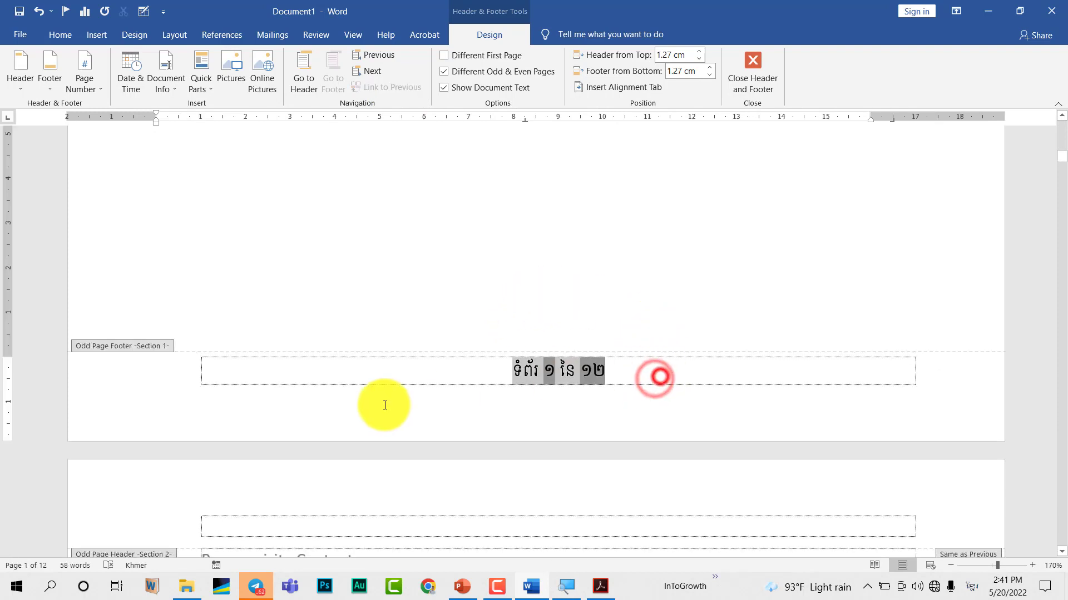
key("Delete")
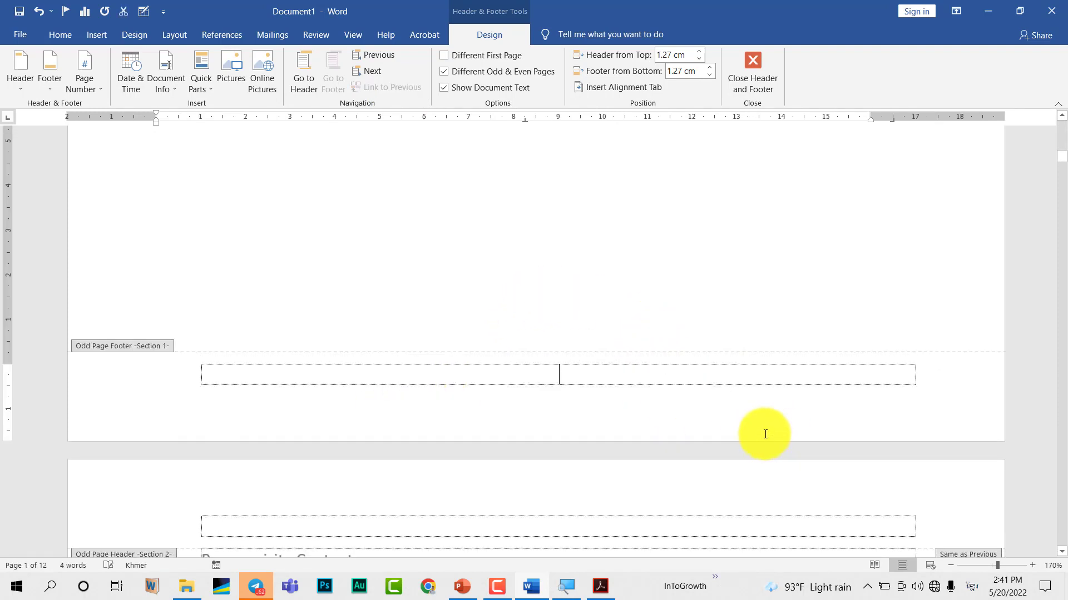
scroll(583, 401, "down", 10)
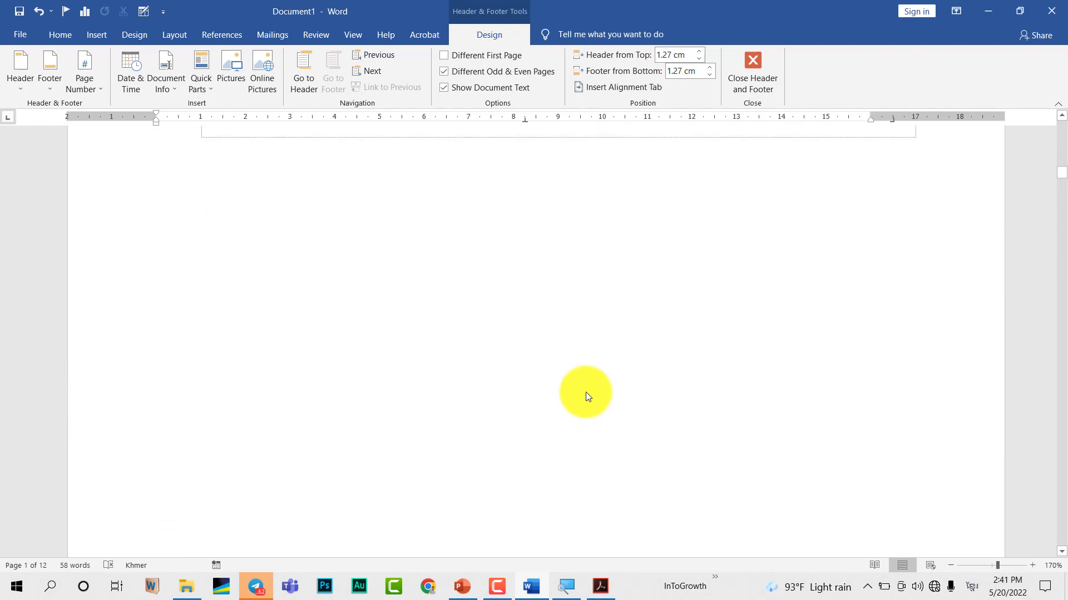
- Check the (i) and (ii) footers, then close header and footer editing
scroll(585, 382, "down", 5)
scroll(587, 365, "down", 3)
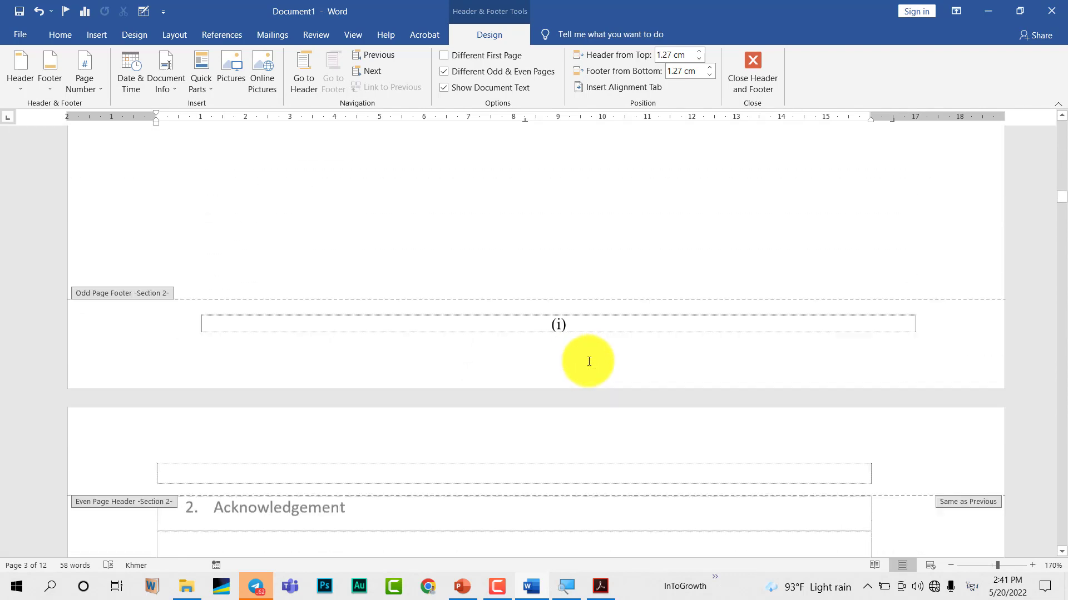
scroll(589, 366, "down", 5)
scroll(588, 362, "down", 3)
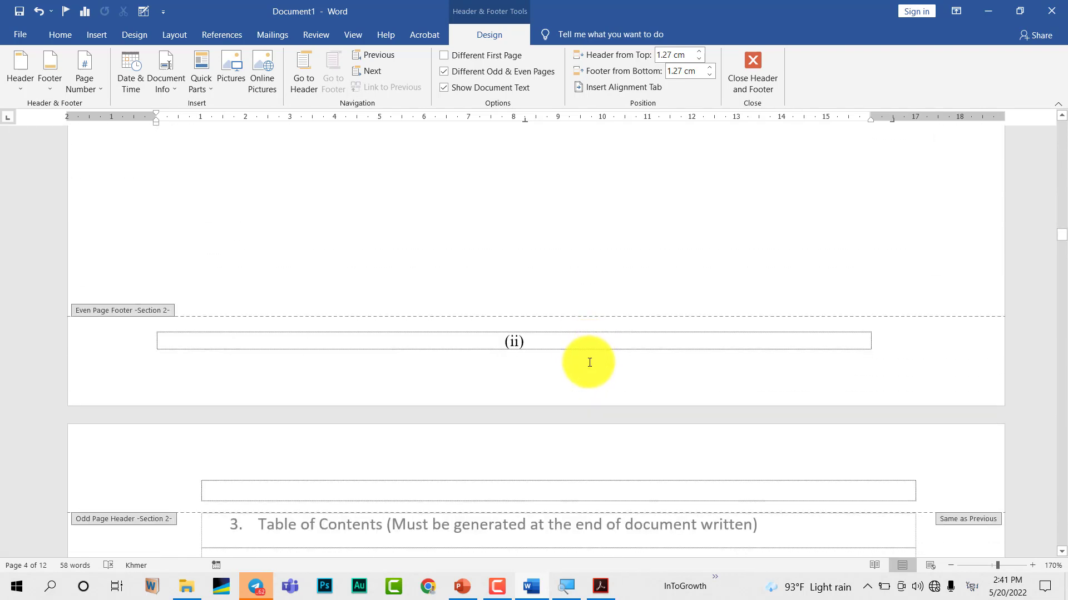
scroll(589, 363, "up", 5)
scroll(612, 371, "up", 3)
scroll(612, 371, "up", 3)
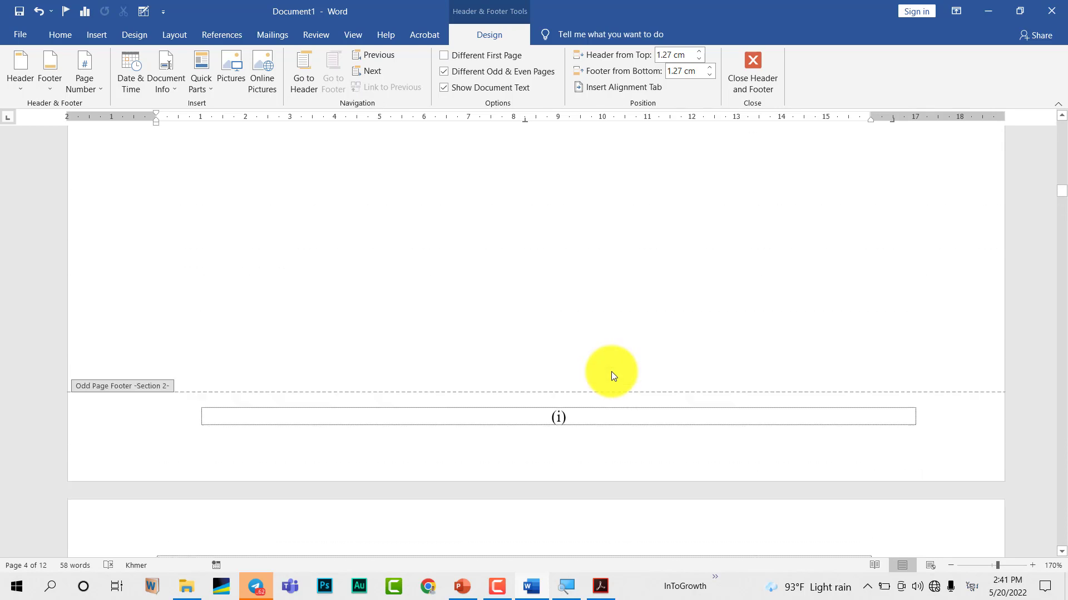
scroll(611, 372, "up", 3)
scroll(612, 371, "up", 3)
scroll(611, 372, "up", 3)
scroll(612, 371, "up", 3)
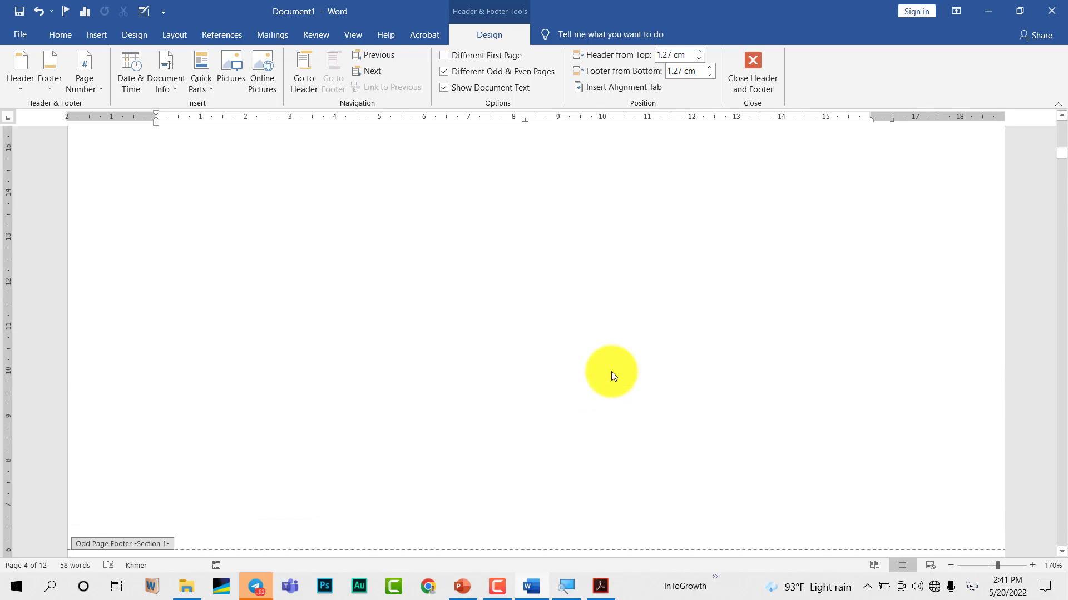
scroll(612, 371, "up", 3)
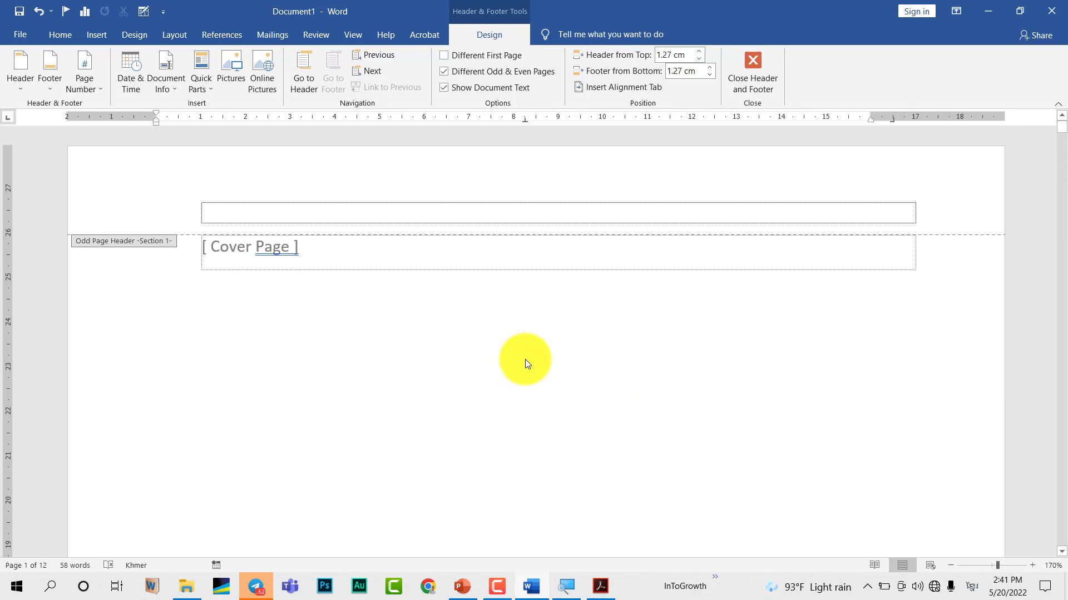
left_click(747, 80)
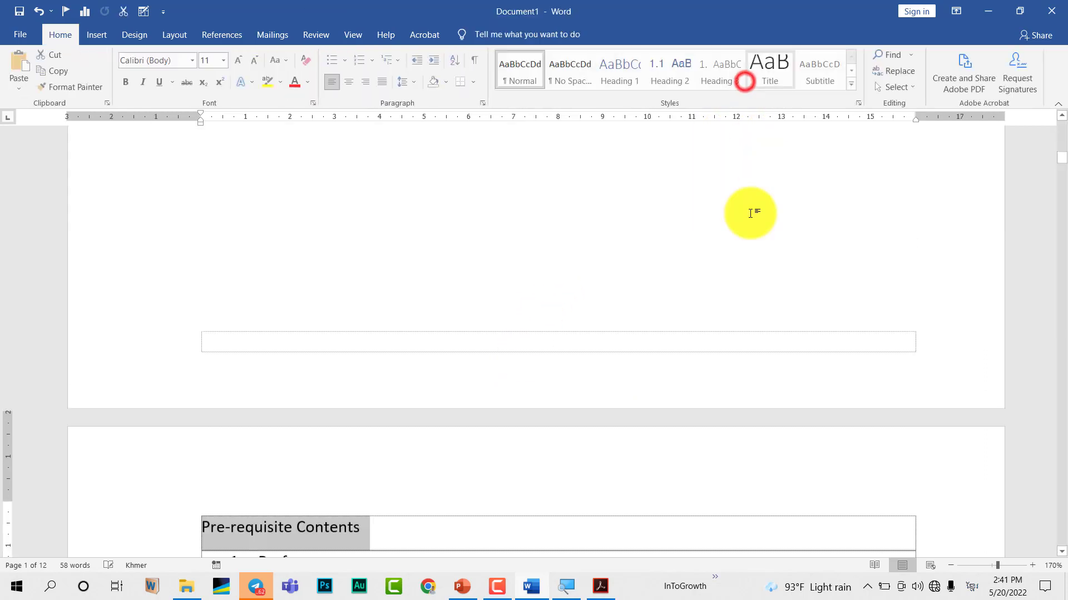